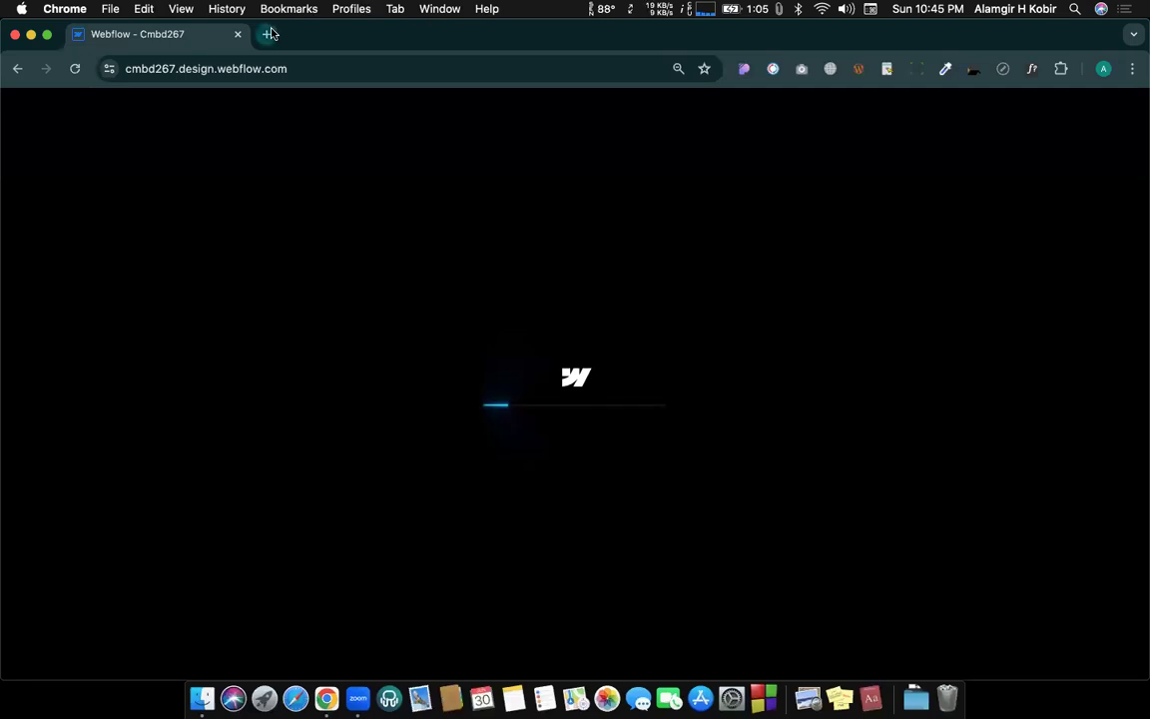
Step: Open the Hiric template page at themesbrand.com/hiric/layout/index-1.html in a new browser tab
key(super+t)
text(hi)
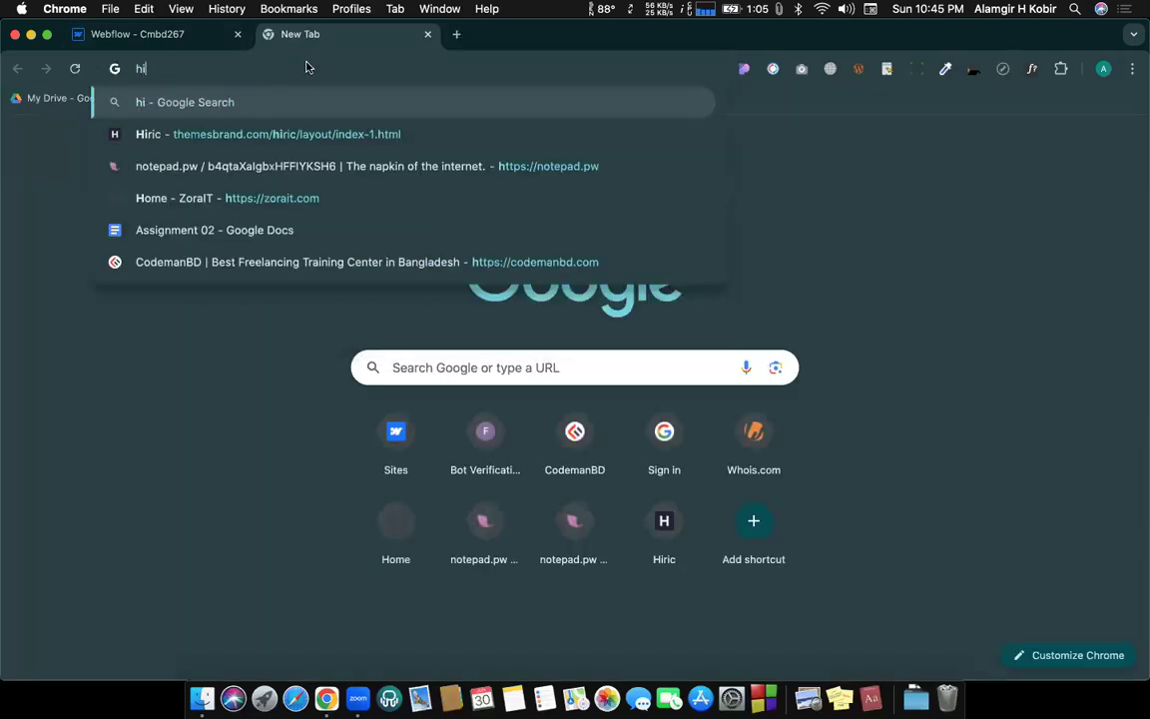
text(ric)
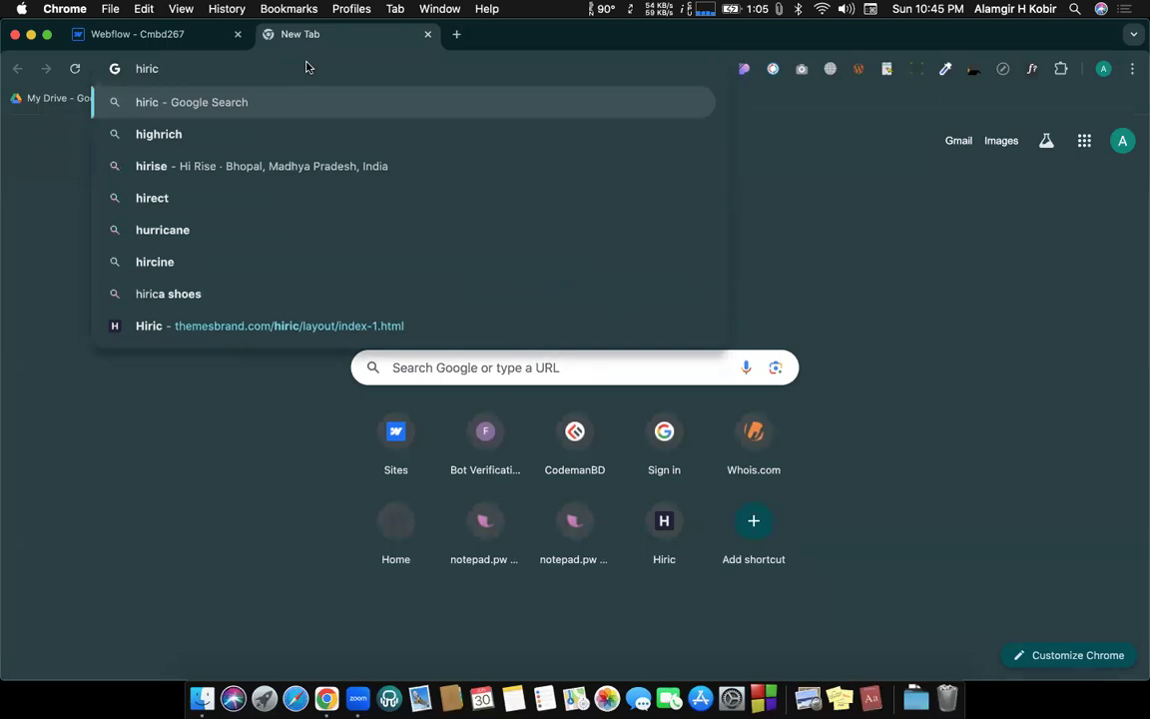
click(270, 326)
Step: Detach the Hiric page into its own window on Desktop 3 and maximize it
drag(335, 38, 332, 265)
key(ctrl+Up)
drag(706, 233, 521, 70)
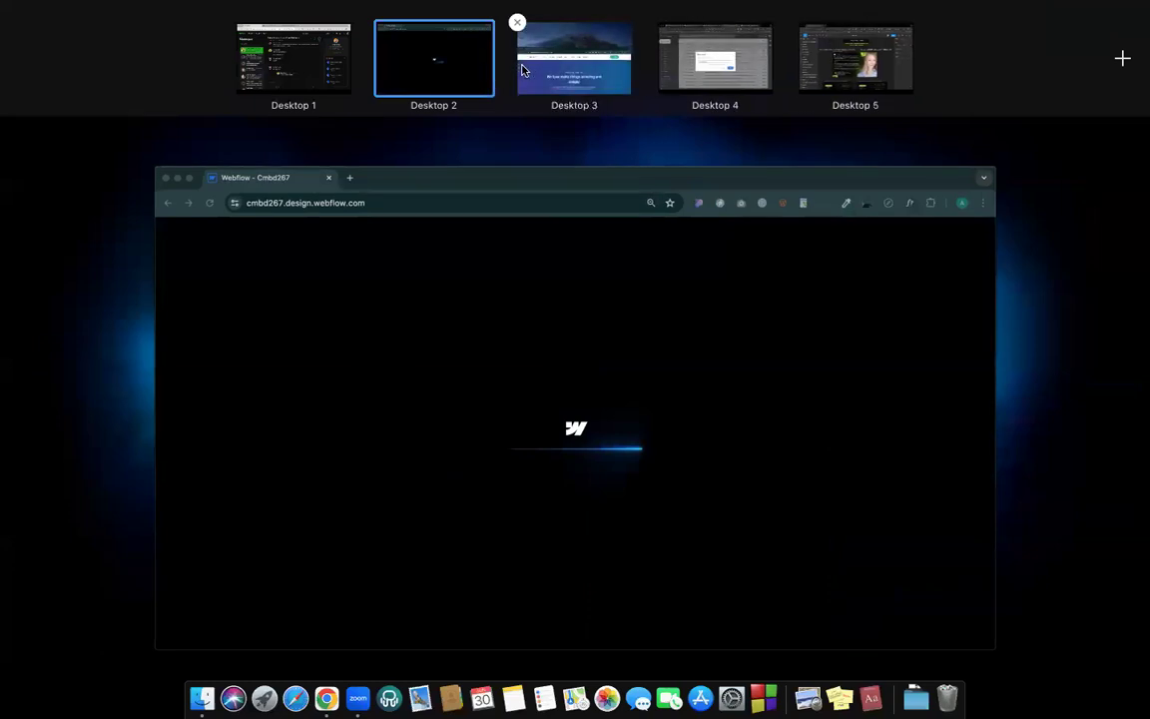
click(521, 70)
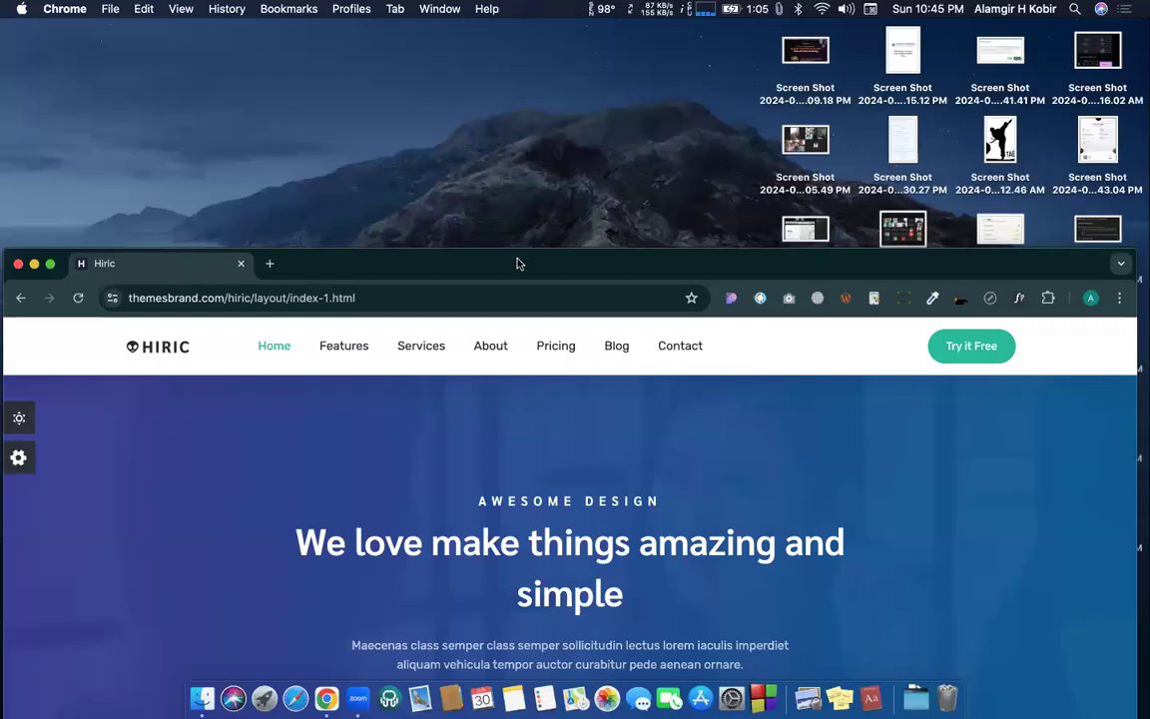
double_click(517, 262)
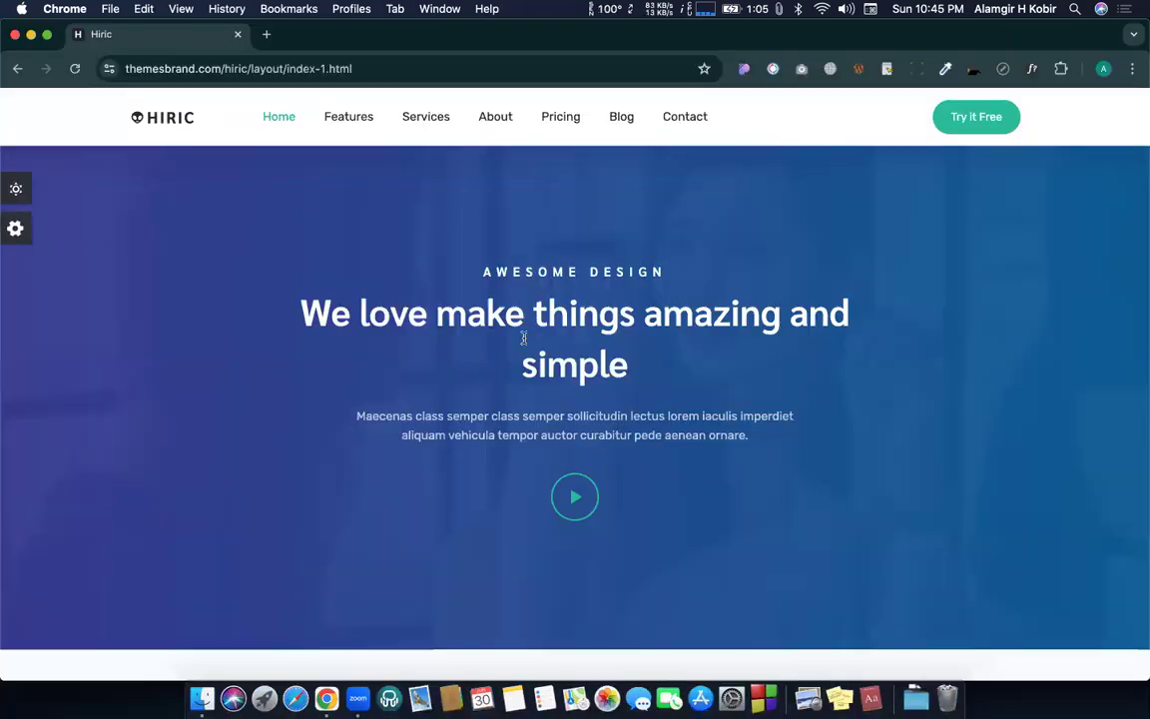
Step: Compare the Webflow page with the Hiric reference and examine the reference's section below the client logos
key(ctrl+Left)
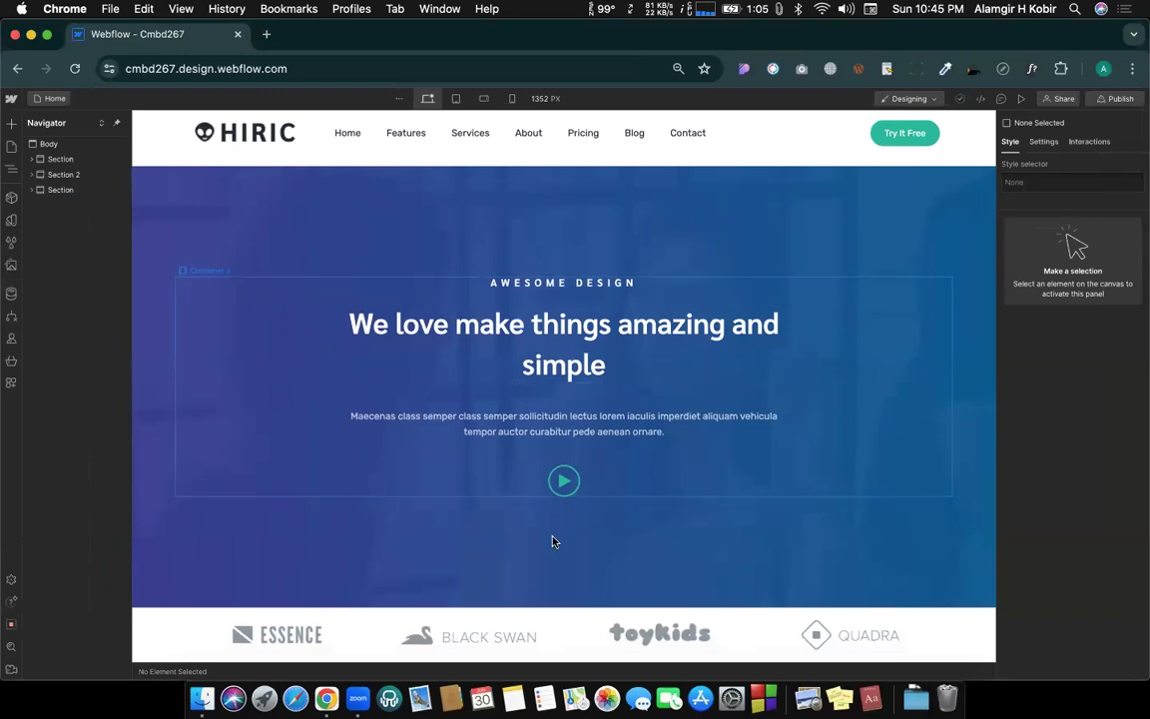
scroll(512, 413, up, 2)
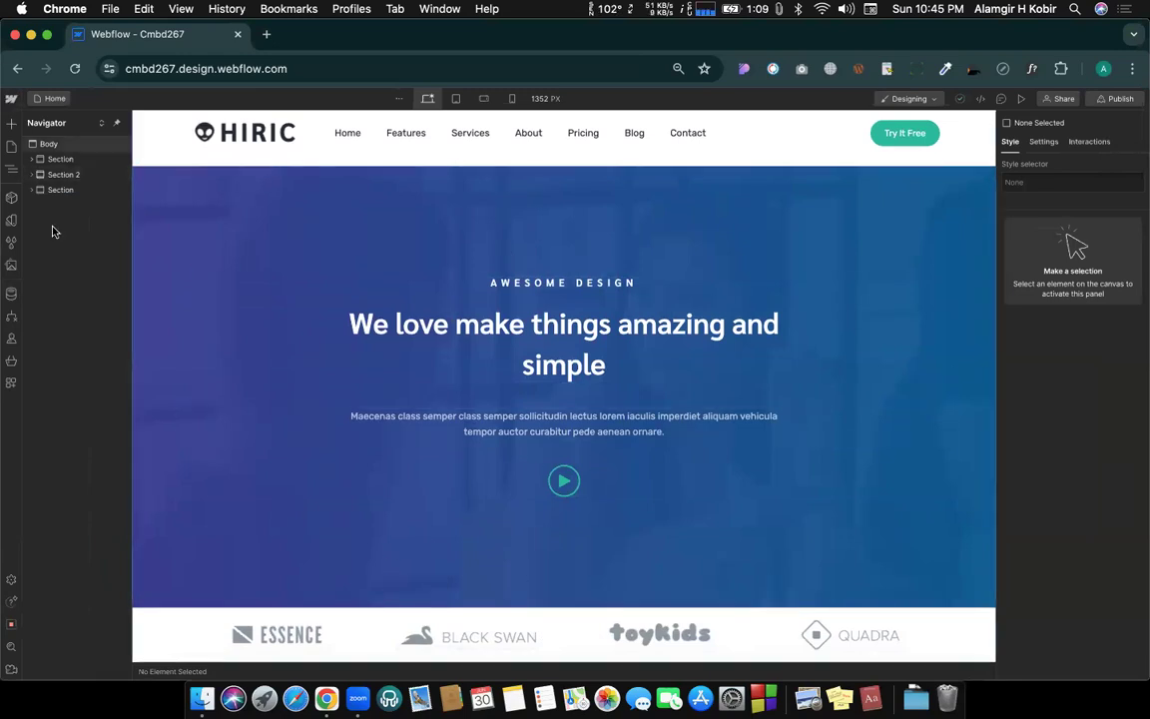
key(ctrl+Right)
scroll(473, 518, down, 3)
scroll(450, 450, down, 2)
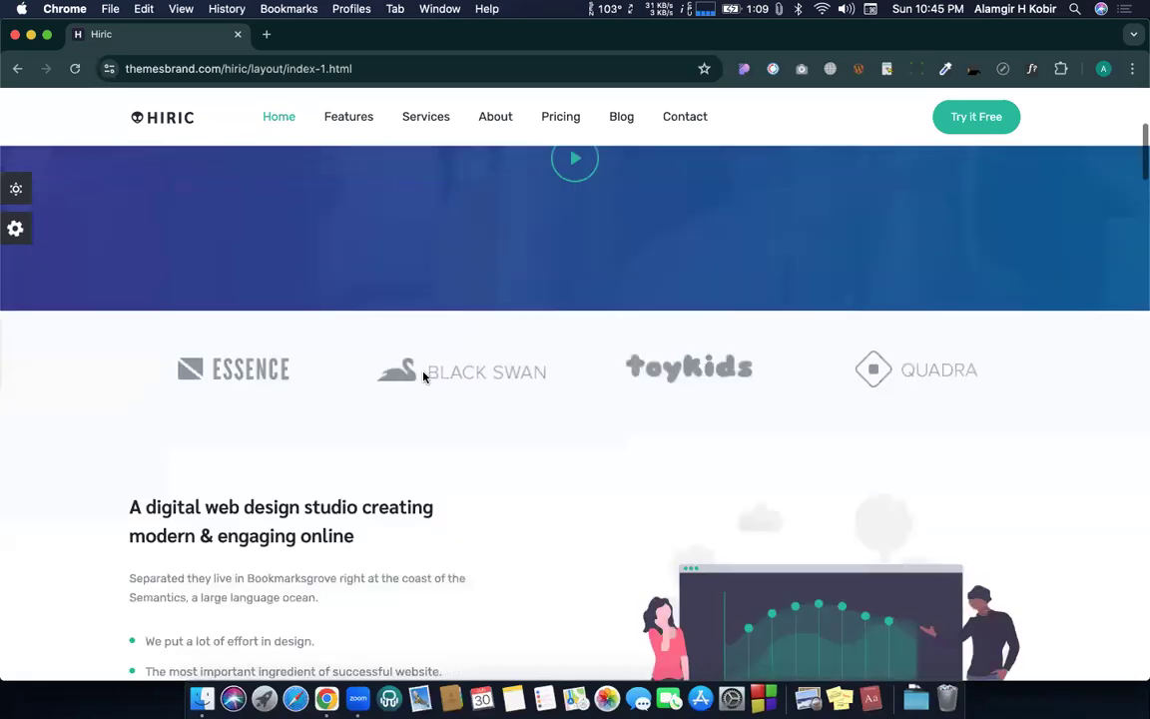
scroll(503, 361, down, 3)
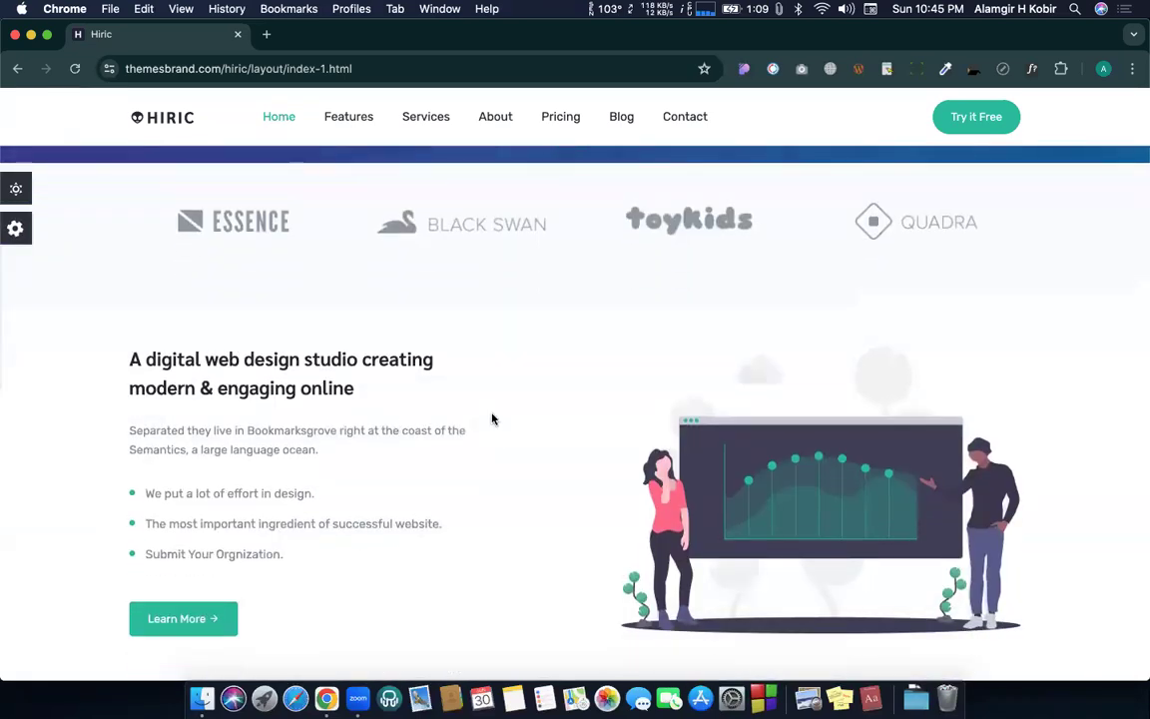
scroll(493, 419, down, 1)
scroll(493, 419, up, 1)
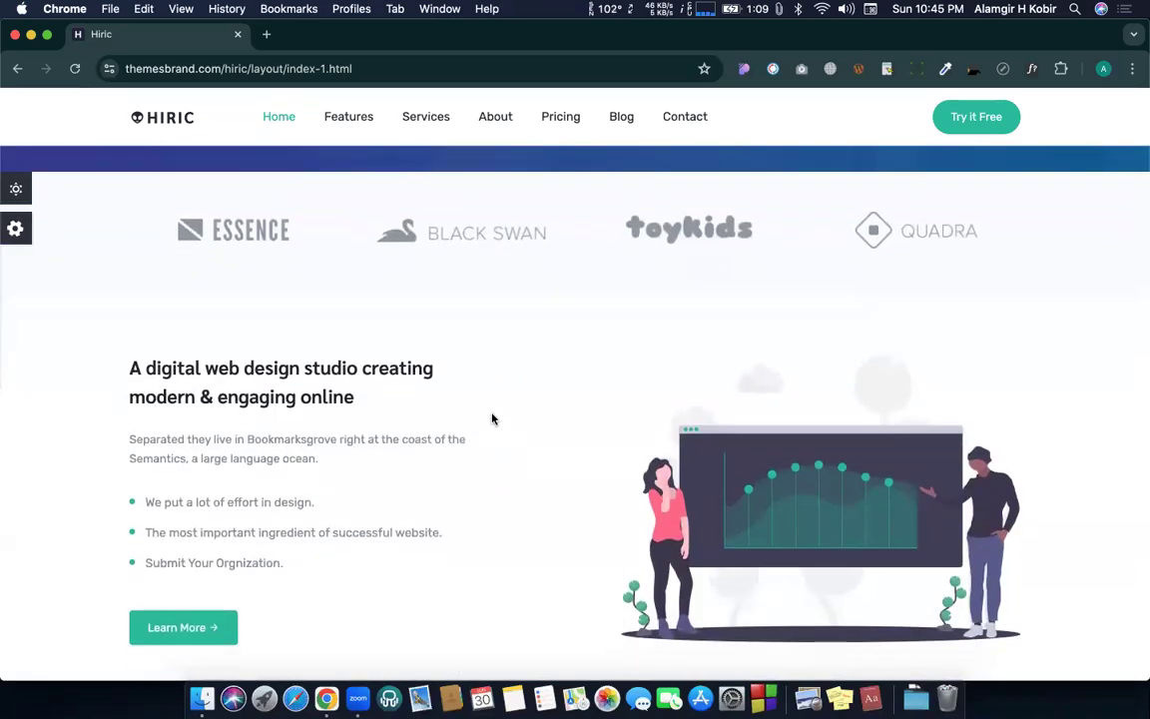
scroll(372, 413, up, 1)
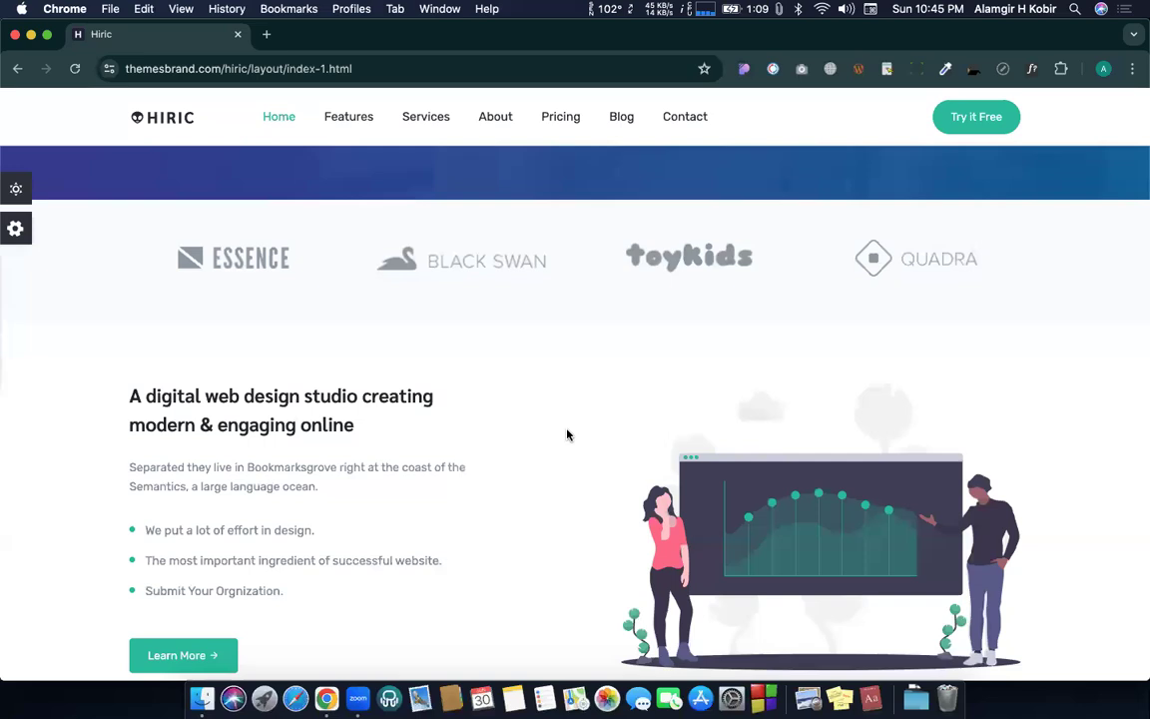
Step: Switch back to the Webflow Designer and add a Section element below the client logos section at the end of the page
key(ctrl+Left)
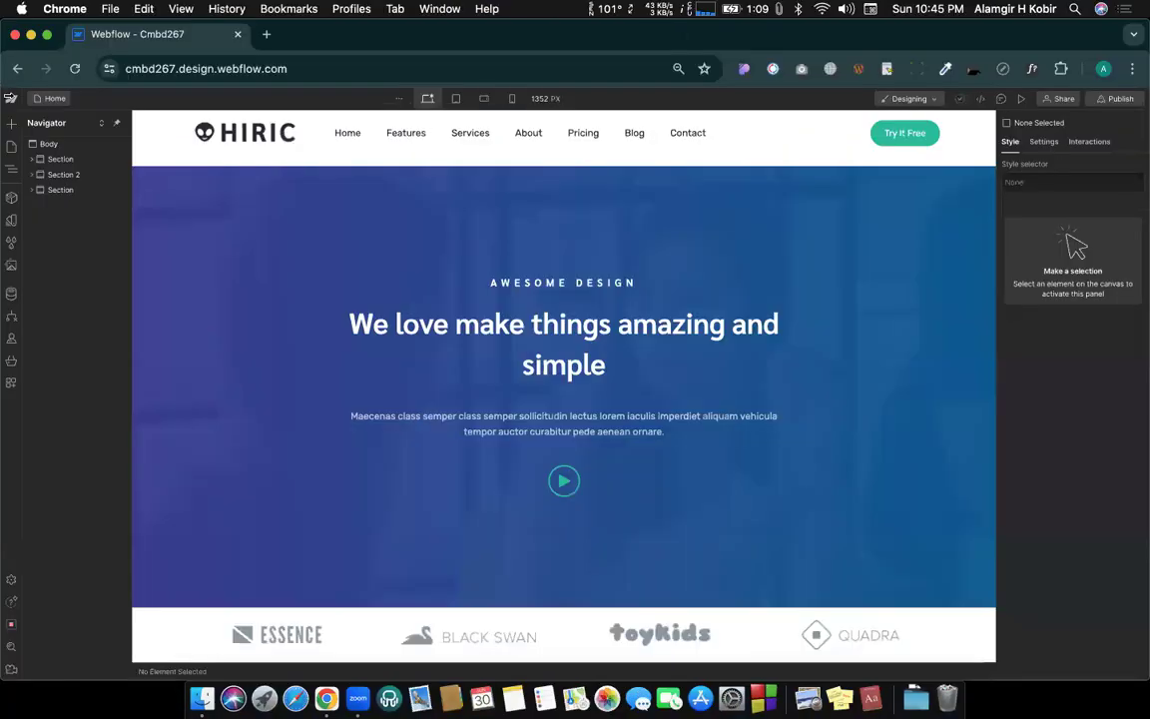
click(12, 122)
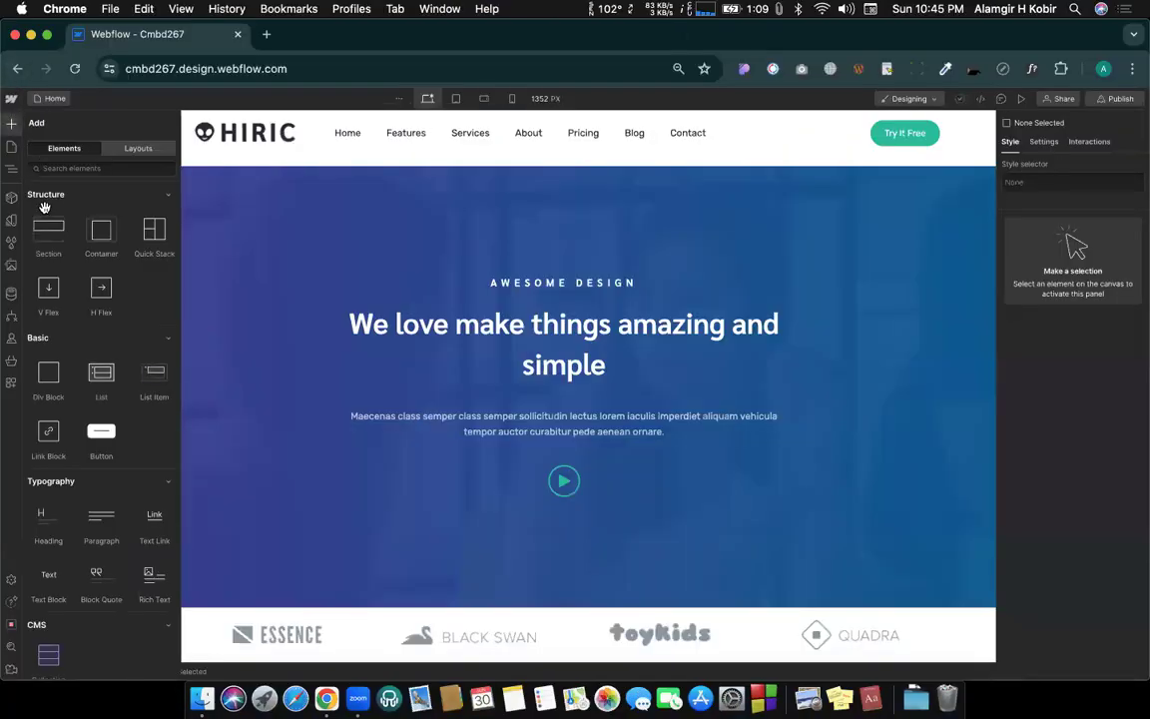
drag(39, 228, 152, 667)
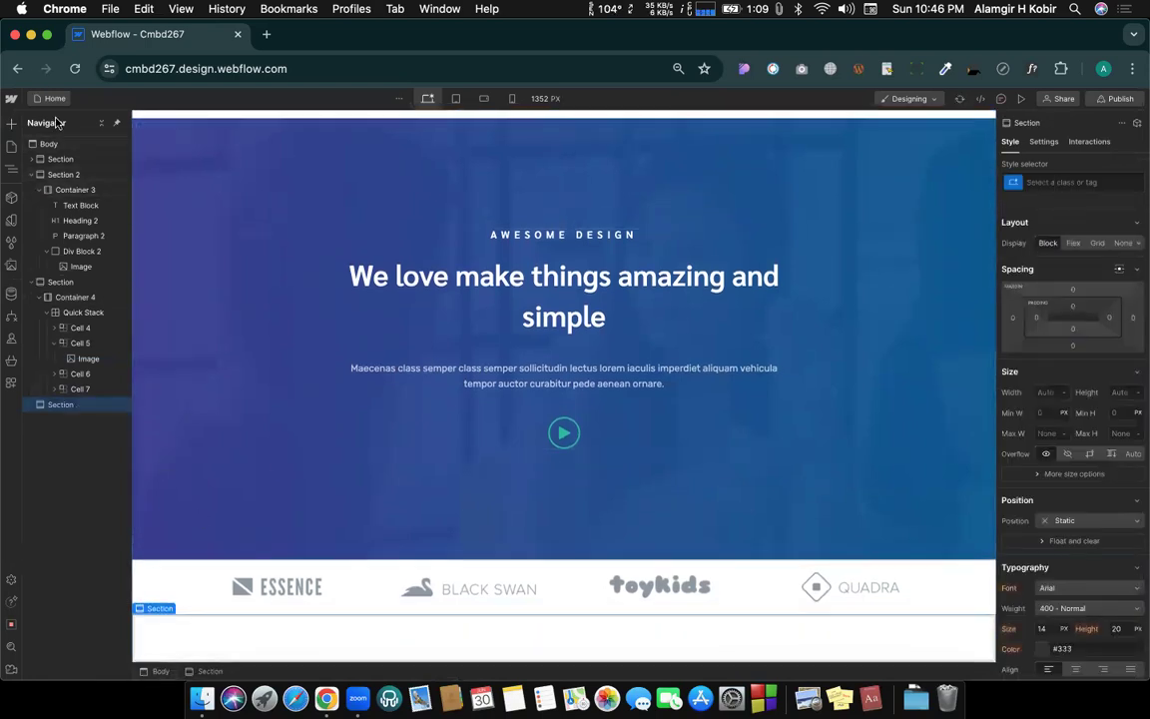
click(50, 147)
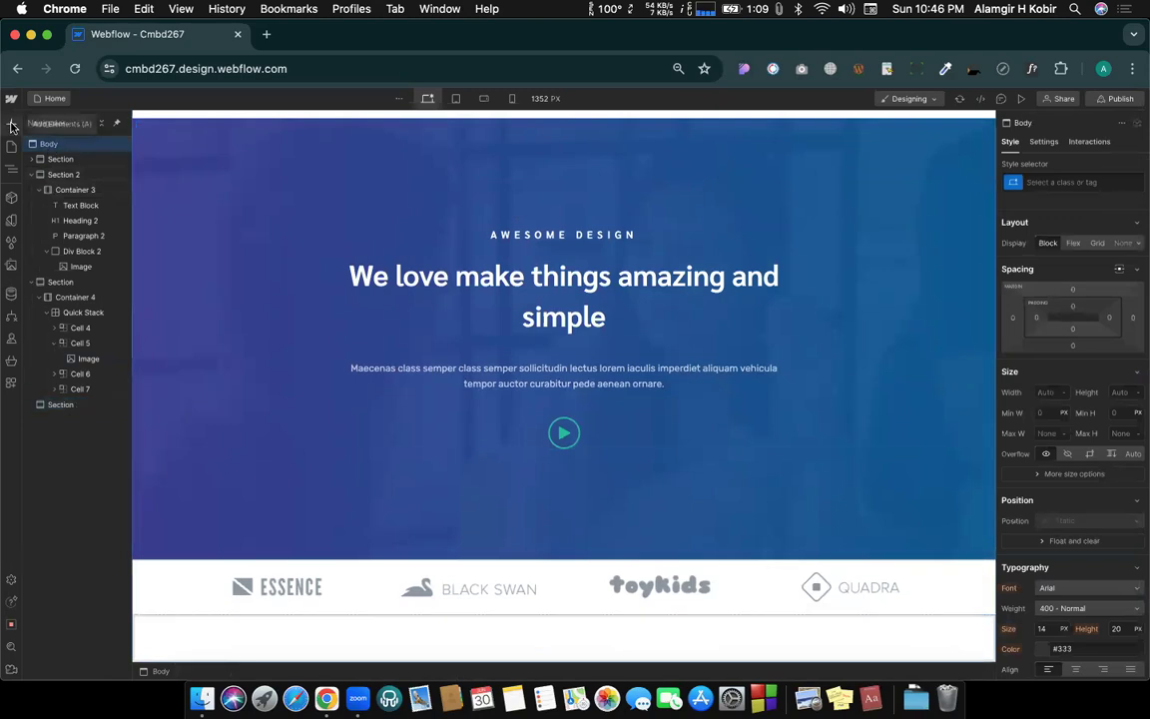
click(11, 121)
click(48, 228)
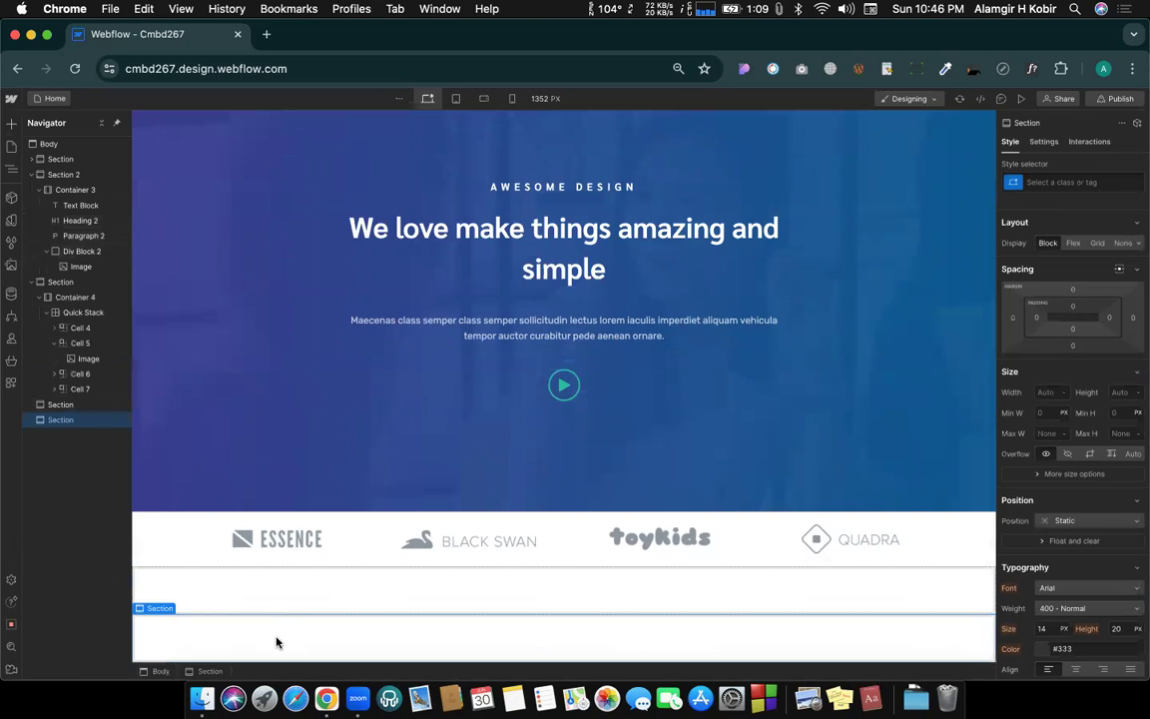
key(BackSpace)
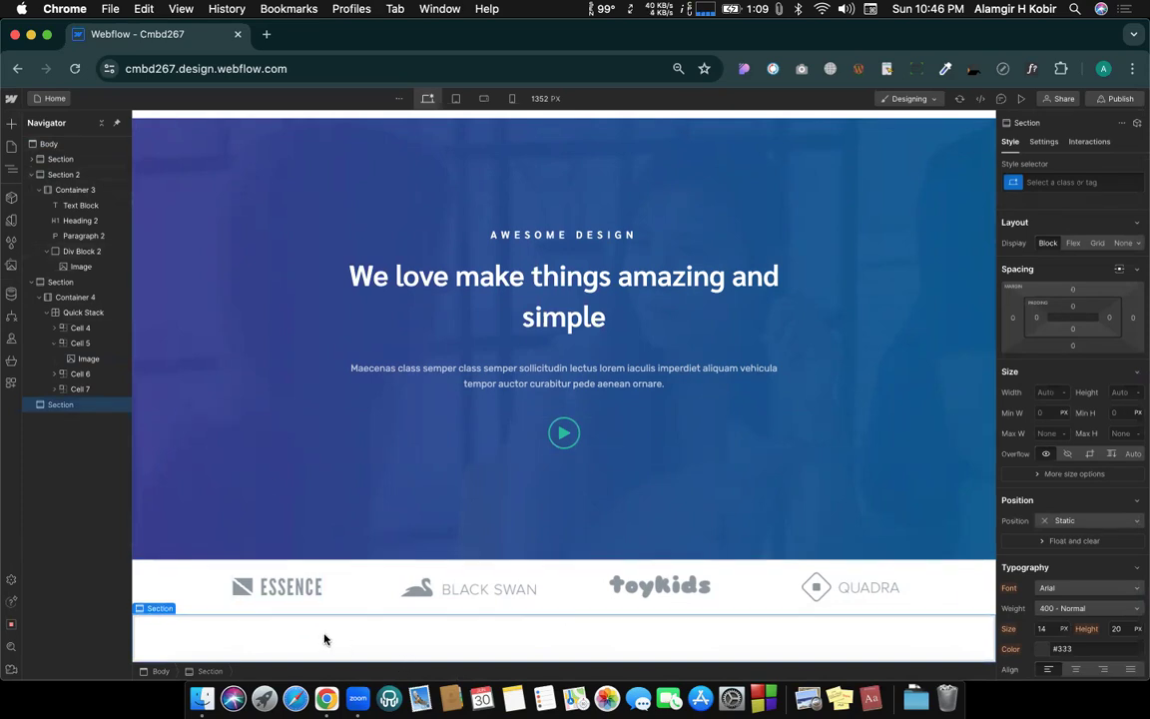
Step: Insert a Container into the new empty section and set its maximum width to 90 VW
key(super+k)
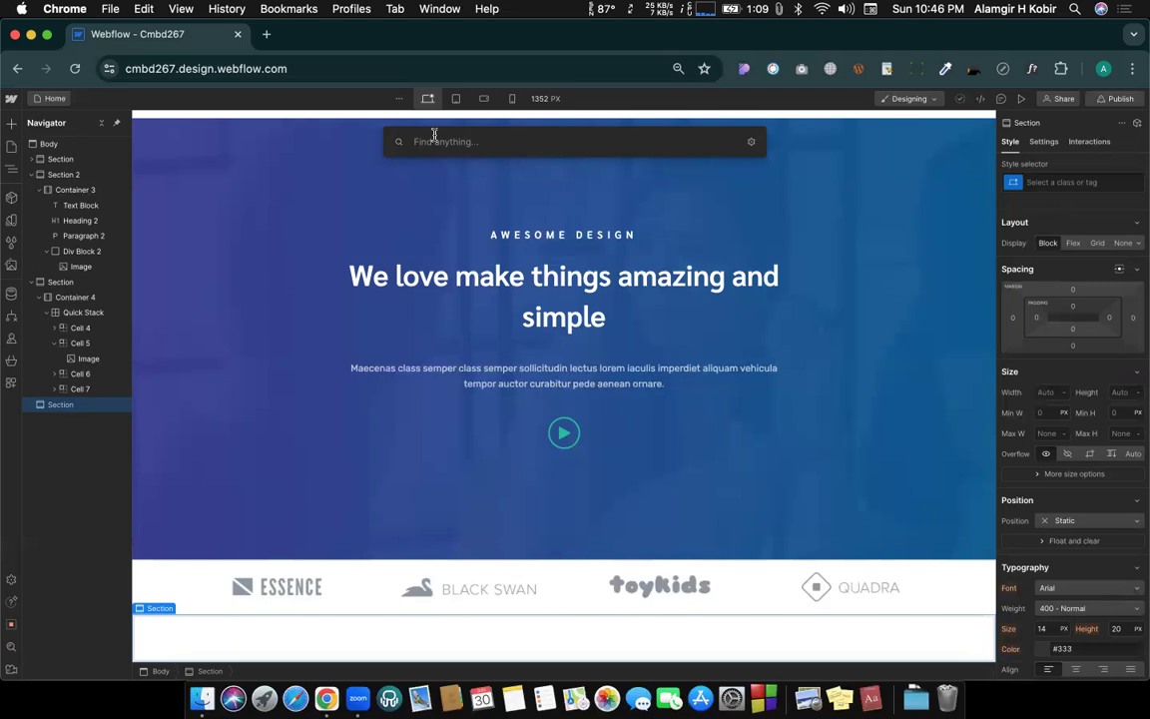
text(con)
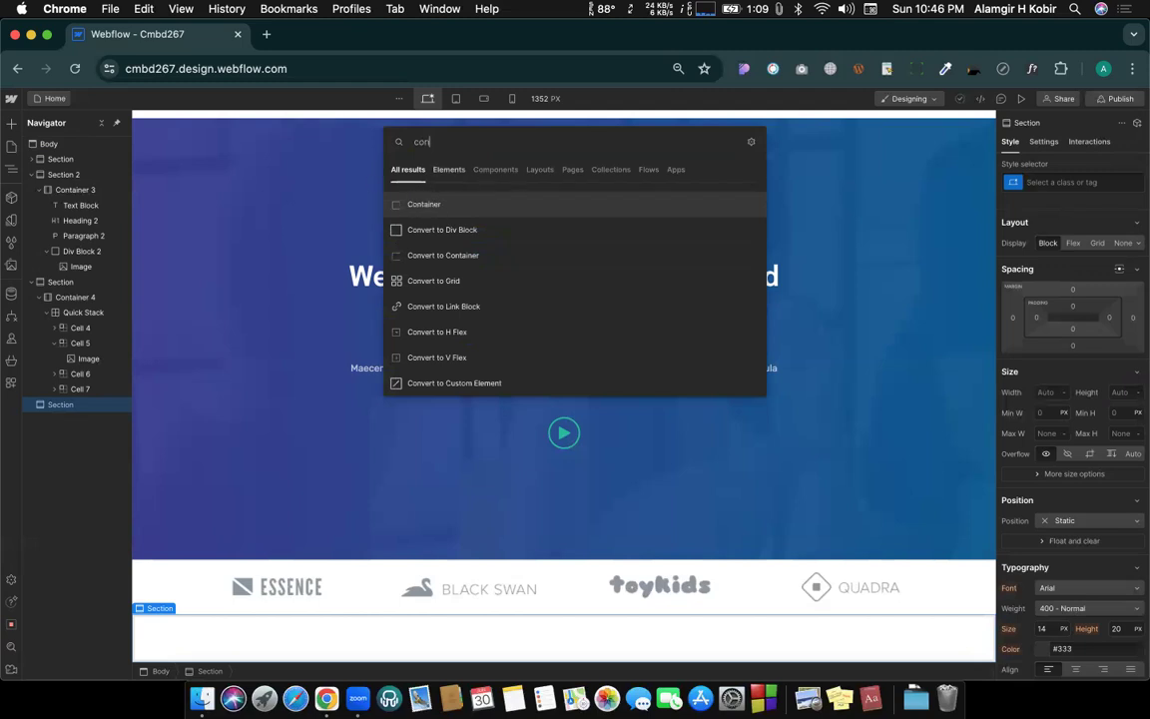
key(Return)
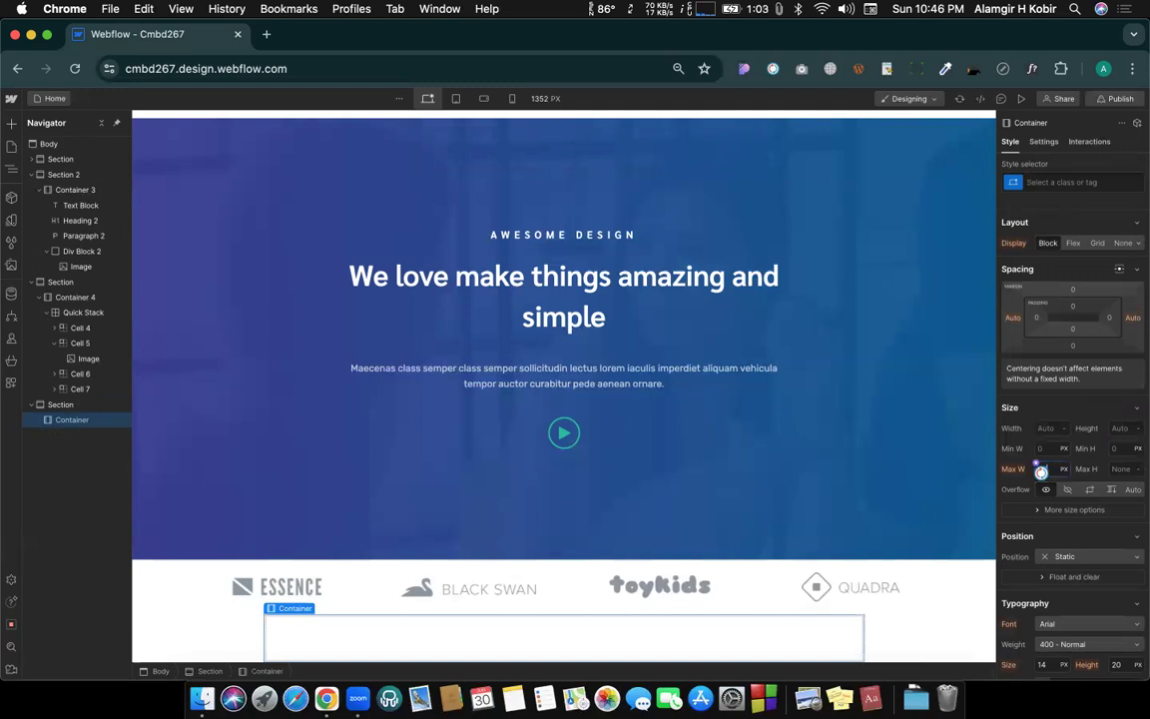
key(Return)
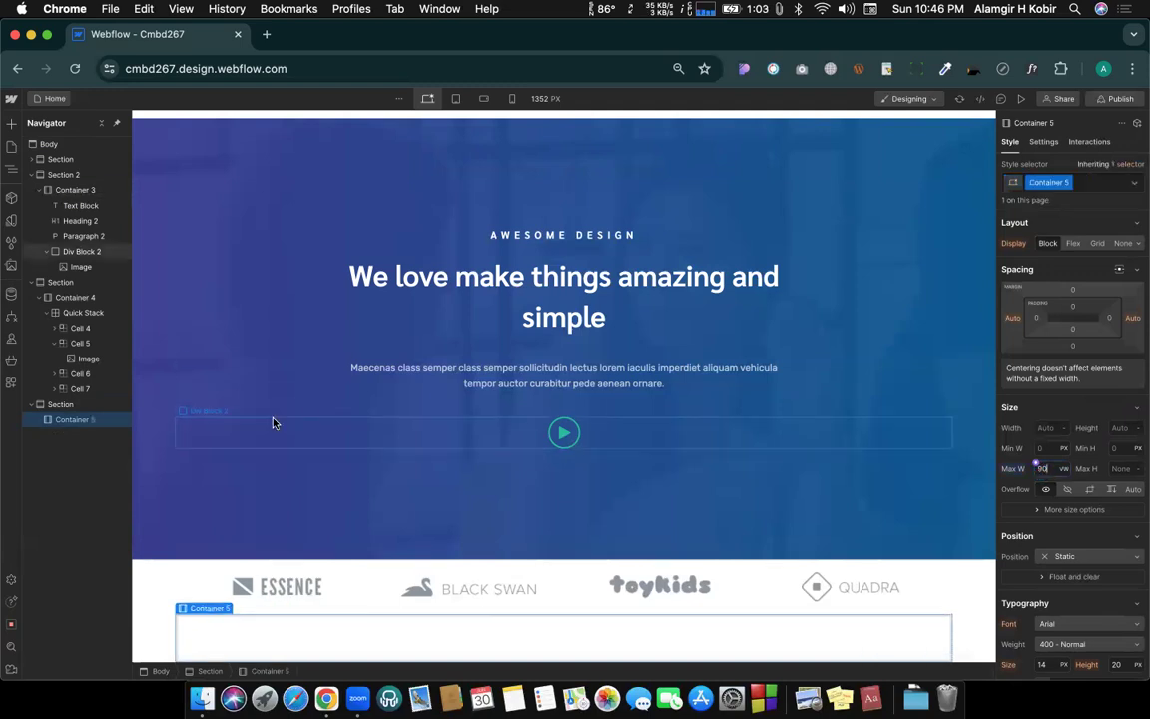
scroll(315, 531, up, 3)
scroll(315, 531, down, 3)
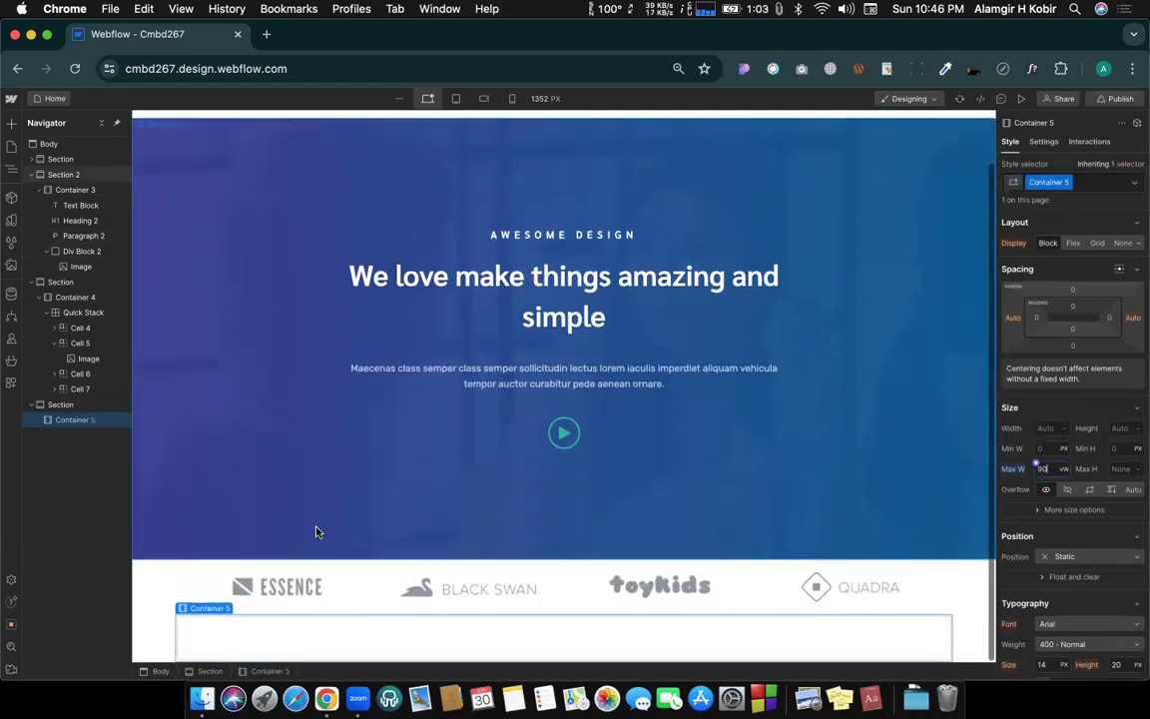
Step: Insert a two-column Quick Stack into the new container and select its first cell
key(ctrl+Right)
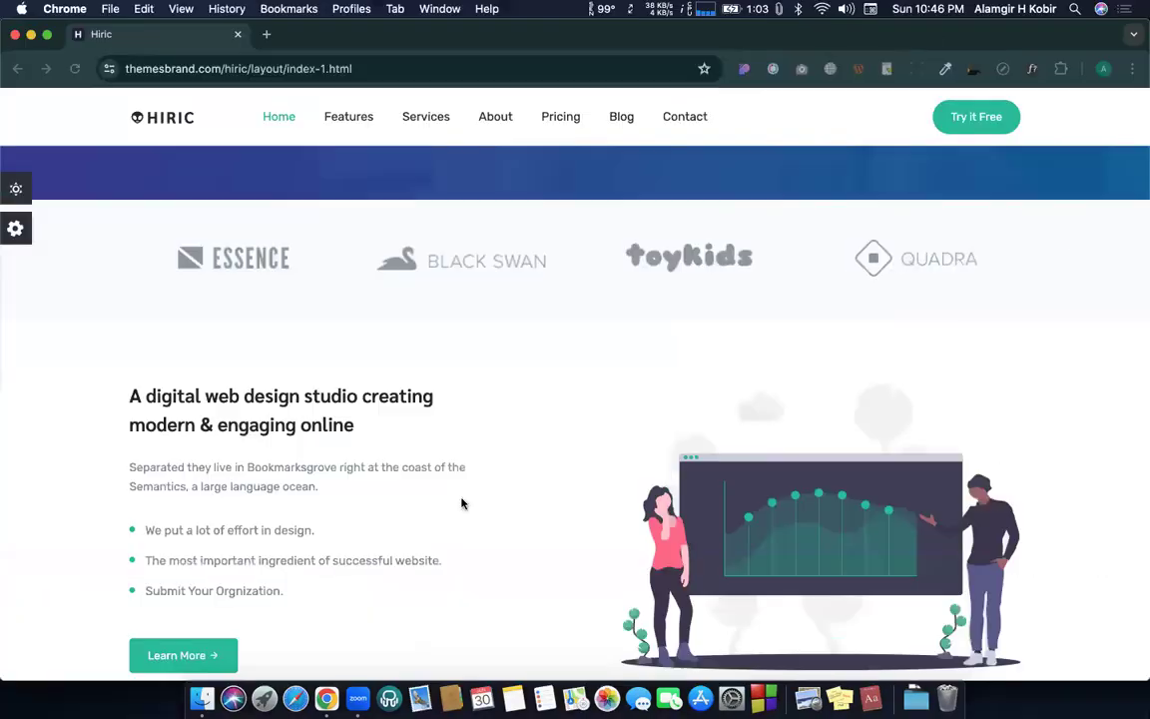
key(ctrl+Left)
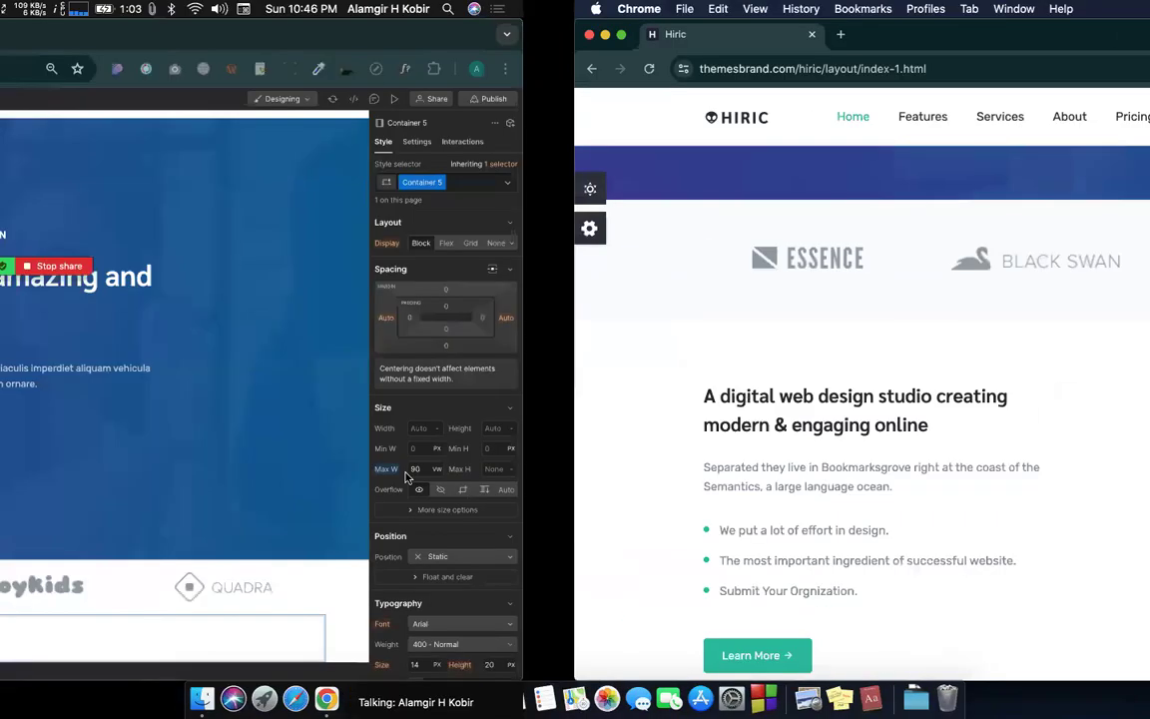
click(10, 122)
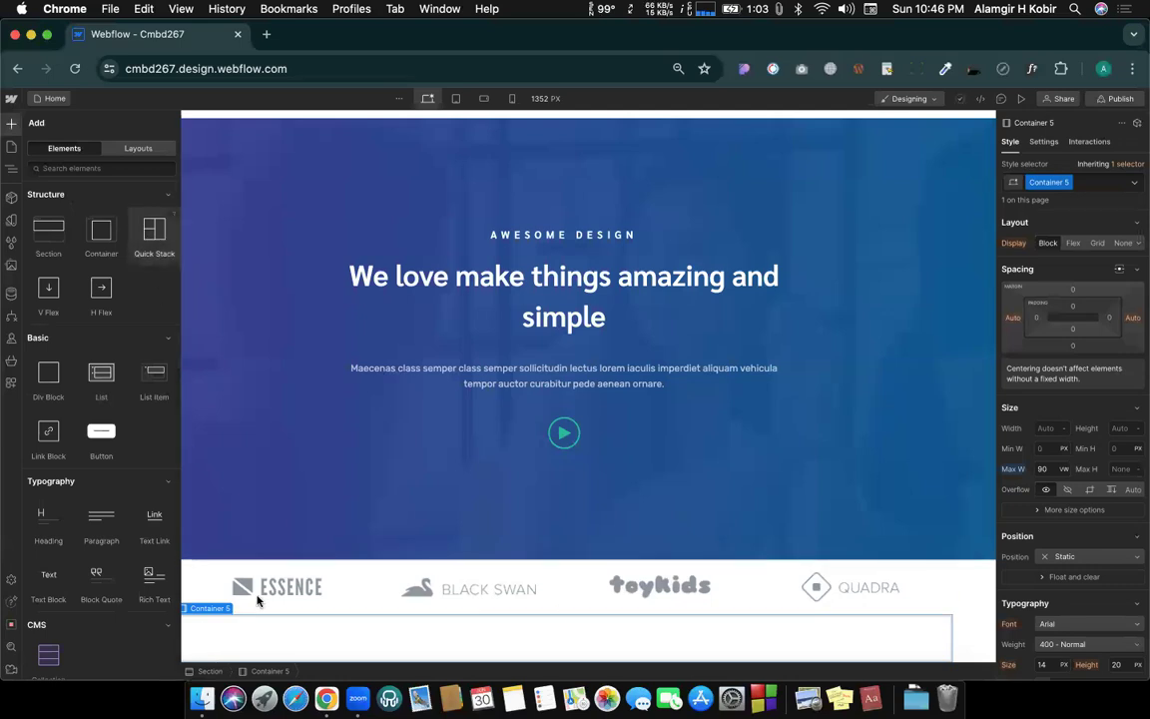
key(z)
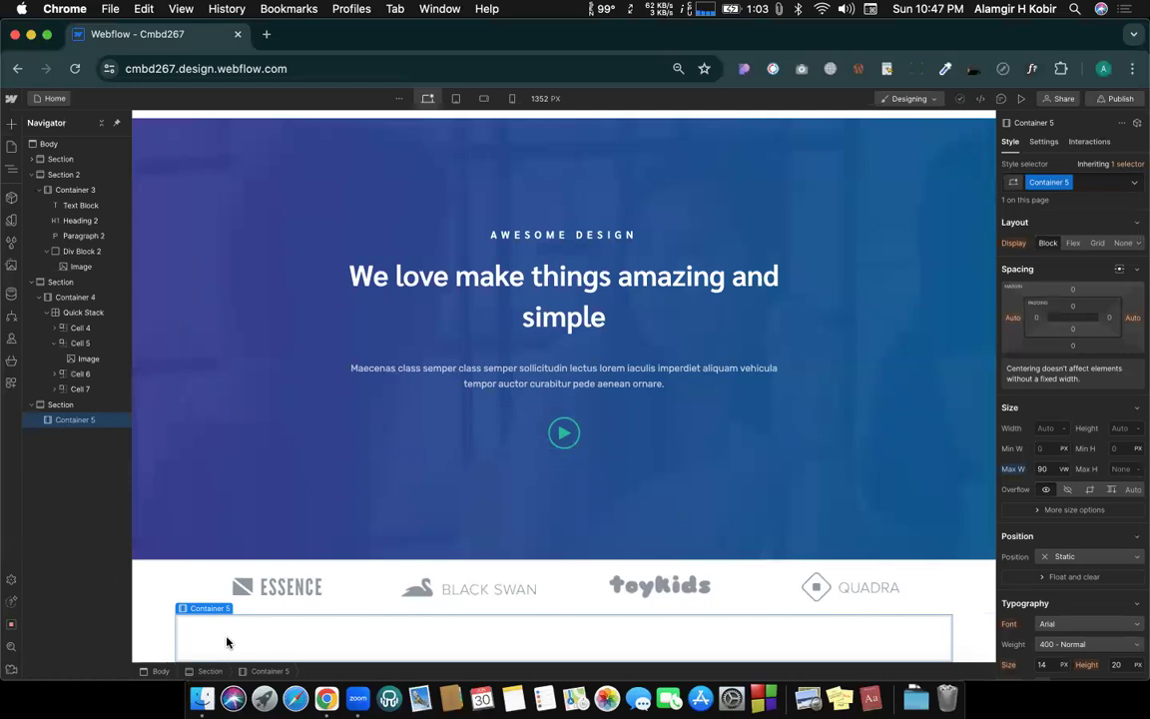
key(super+e)
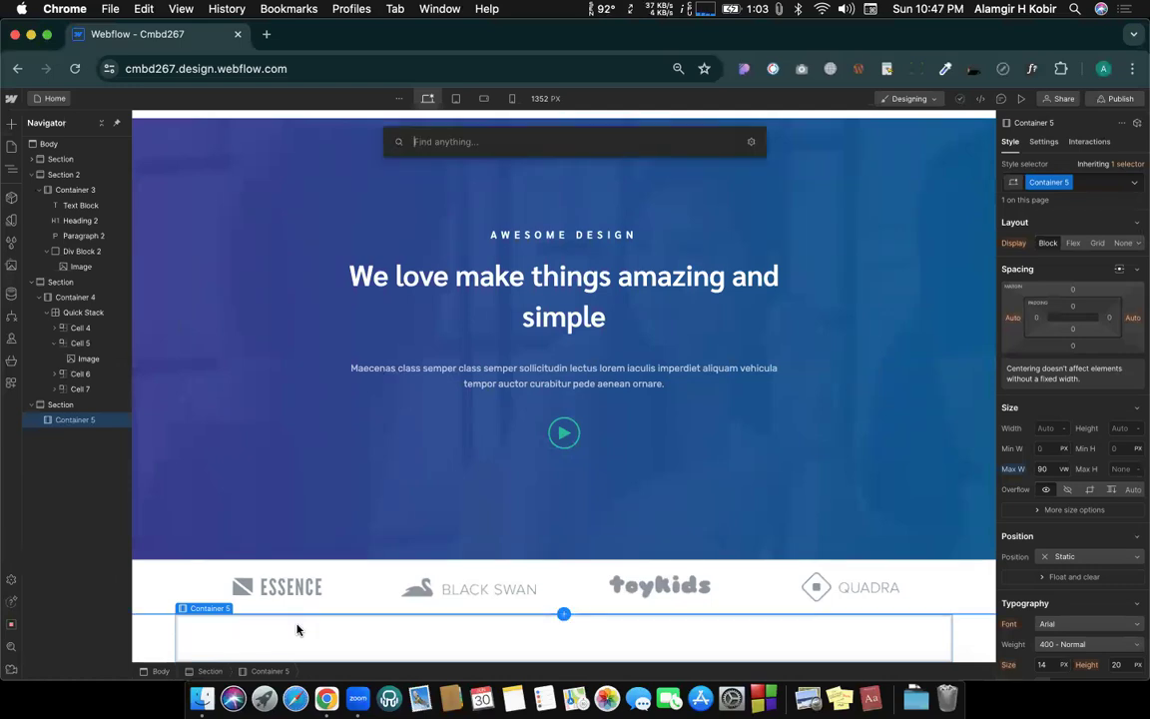
text(q)
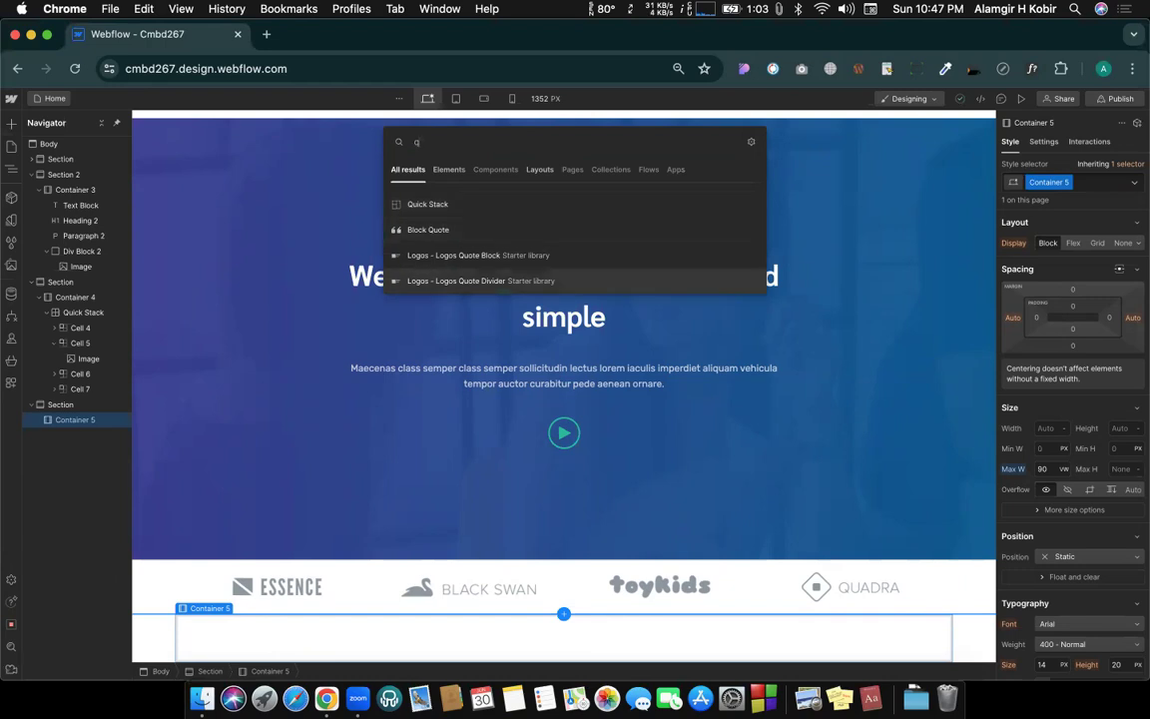
key(Return)
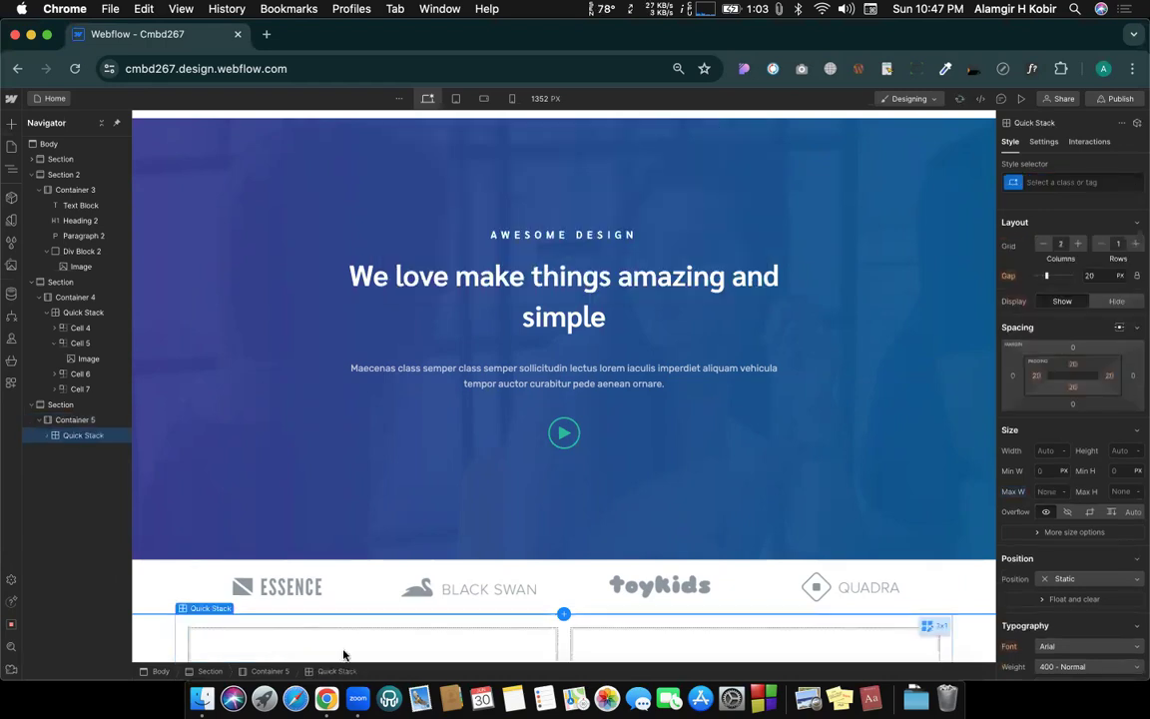
click(393, 633)
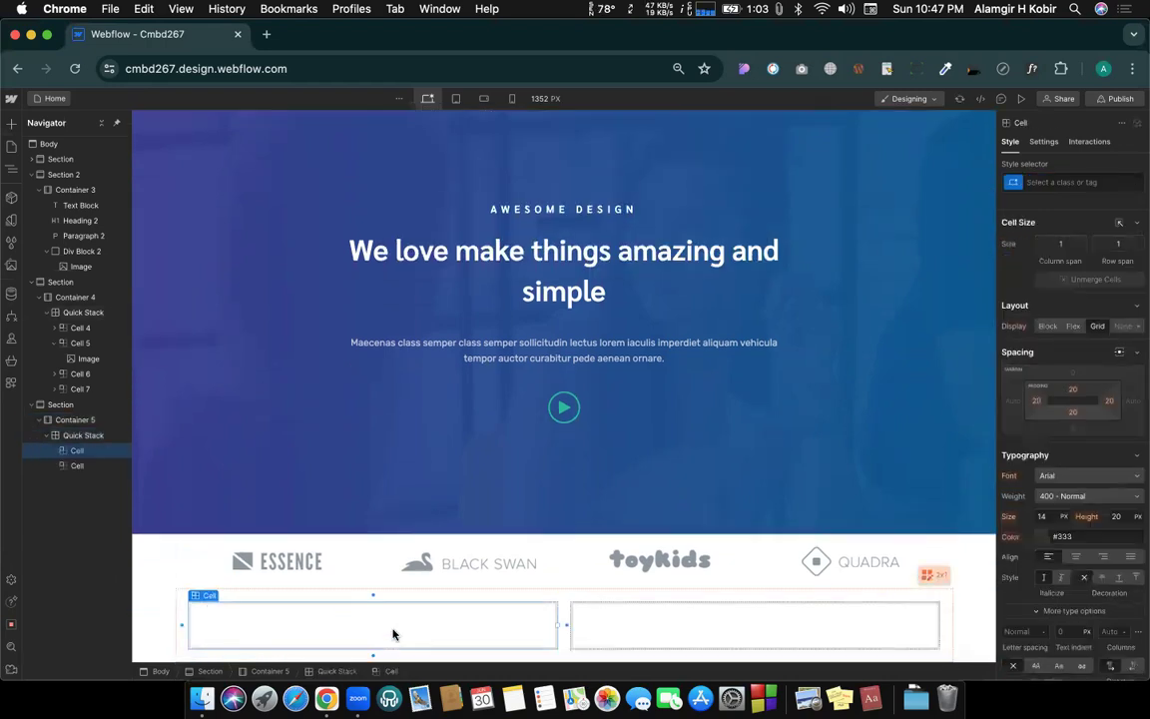
Step: Save the growth chart illustration from the Hiric reference page as growth-analytics.svg
key(ctrl+Right)
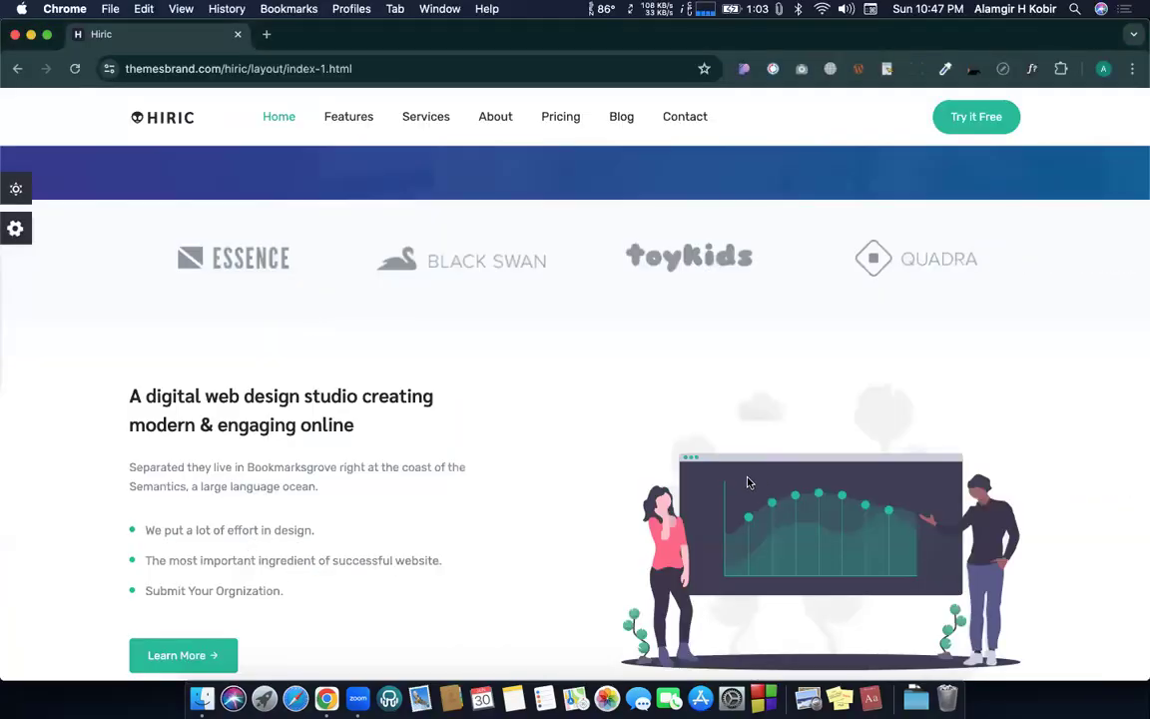
right_click(748, 483)
click(771, 499)
key(Return)
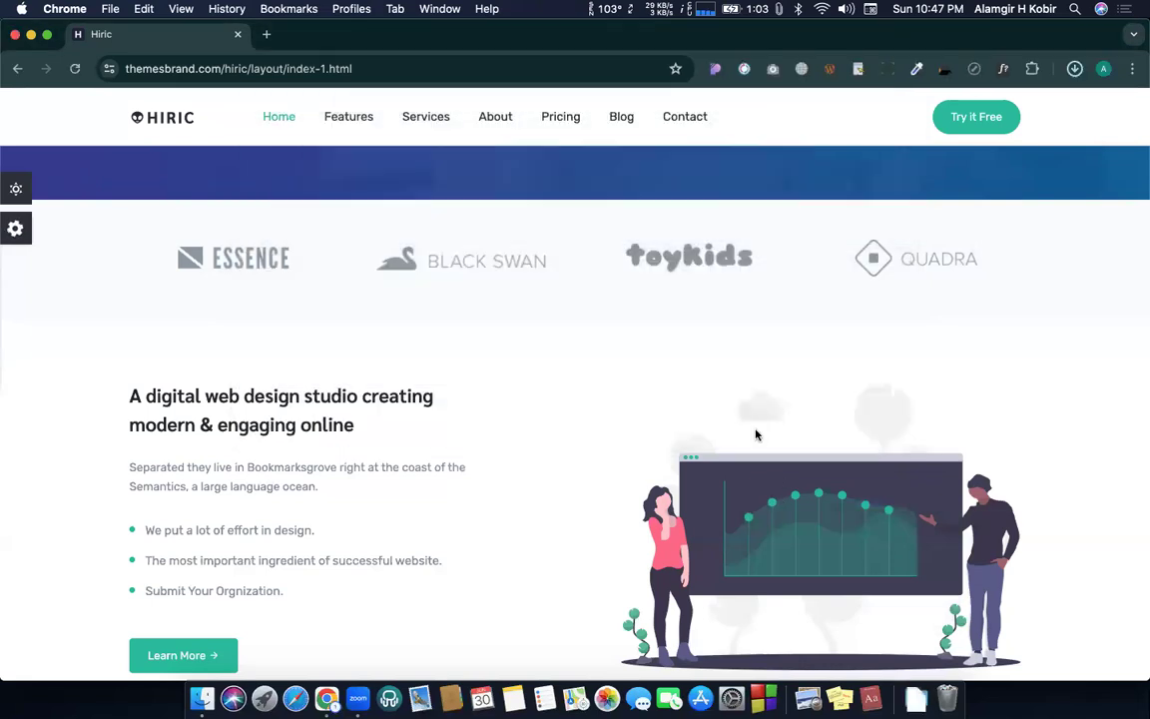
Step: Place the downloaded growth-analytics.svg into the second cell of the Quick Stack in Webflow
key(ctrl+Left)
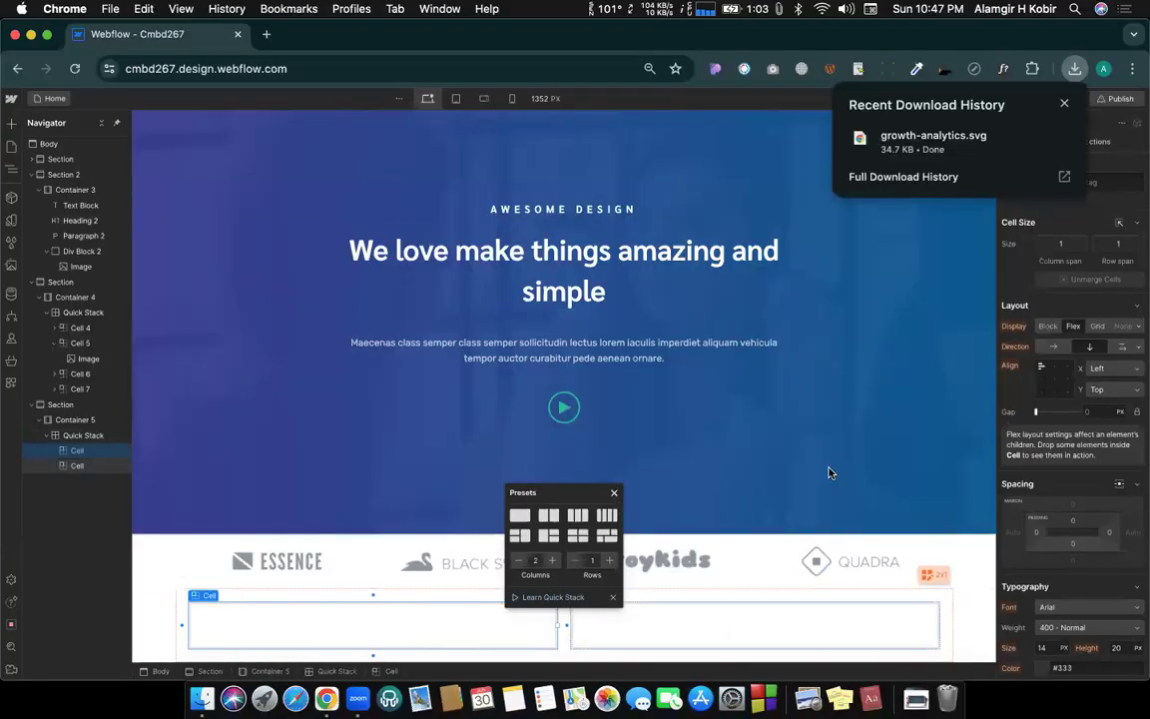
drag(922, 125, 724, 629)
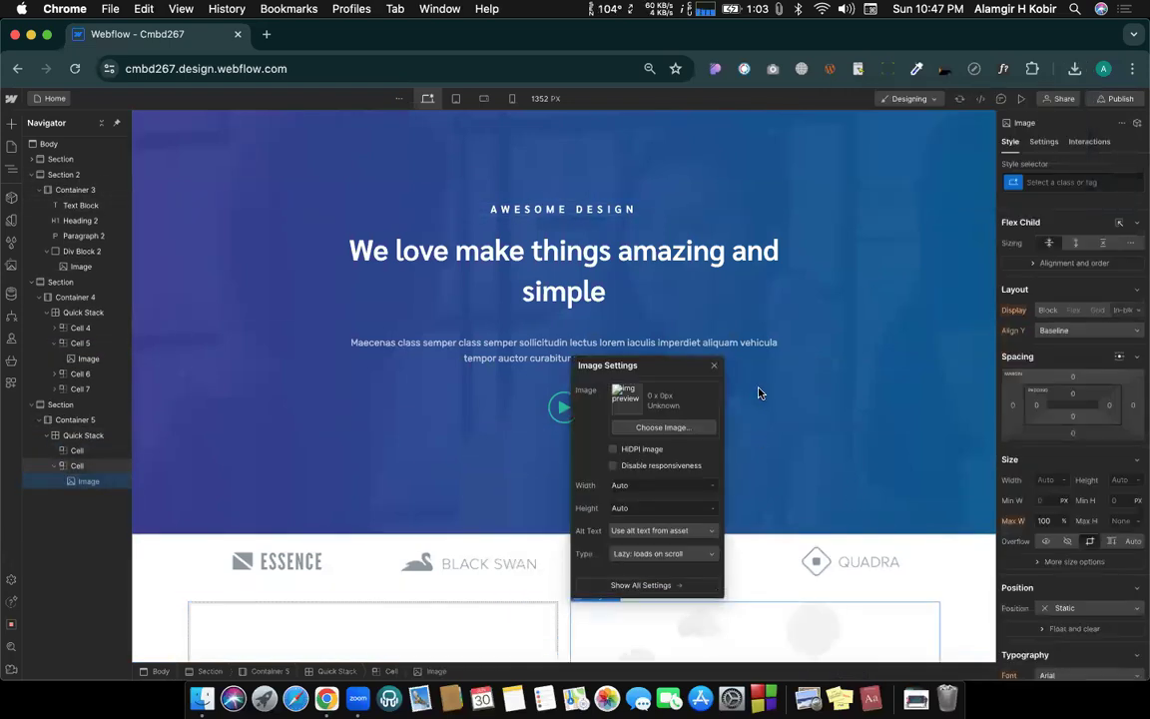
scroll(758, 392, down, 5)
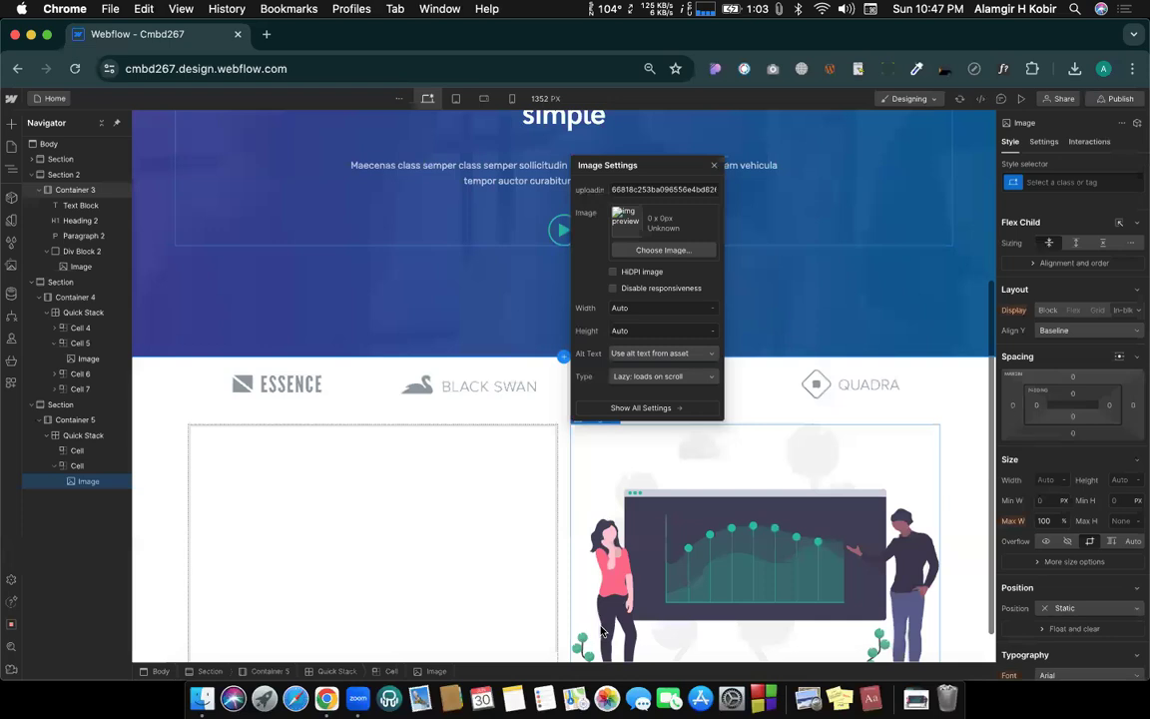
Step: Select the Quick Stack's first cell and copy the heading "A digital web design studio creating modern & engaging online" from the Hiric page
click(404, 456)
key(ctrl+Right)
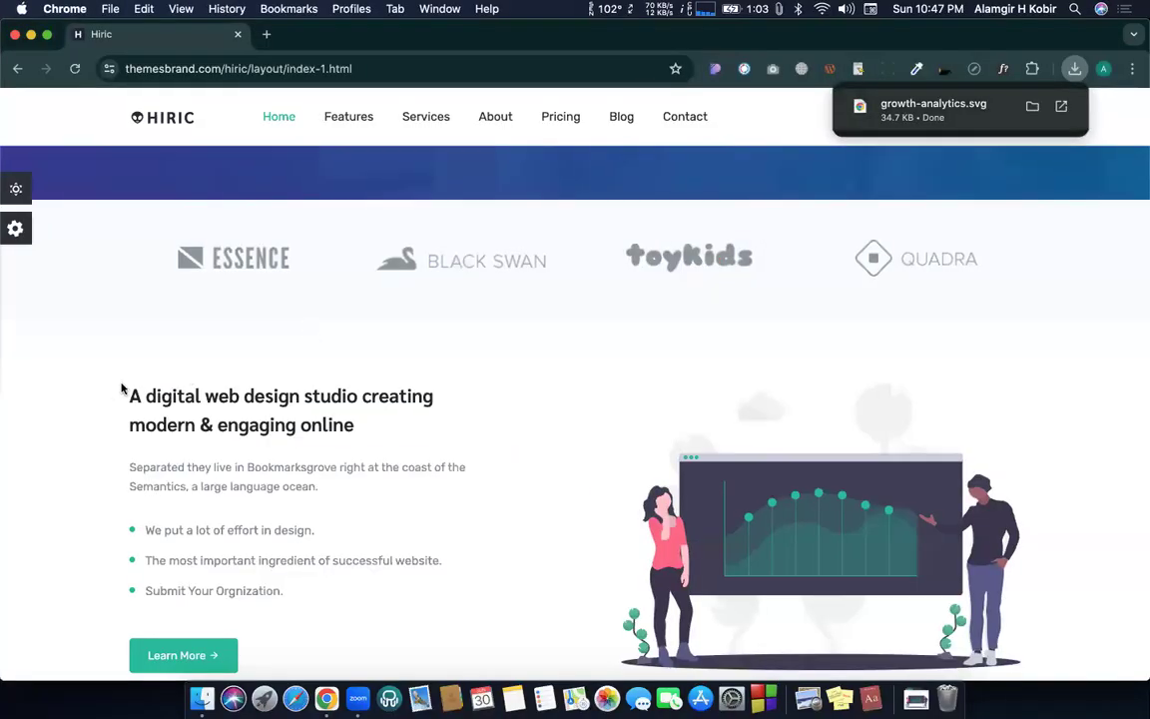
key(ctrl+Left)
key(ctrl+Right)
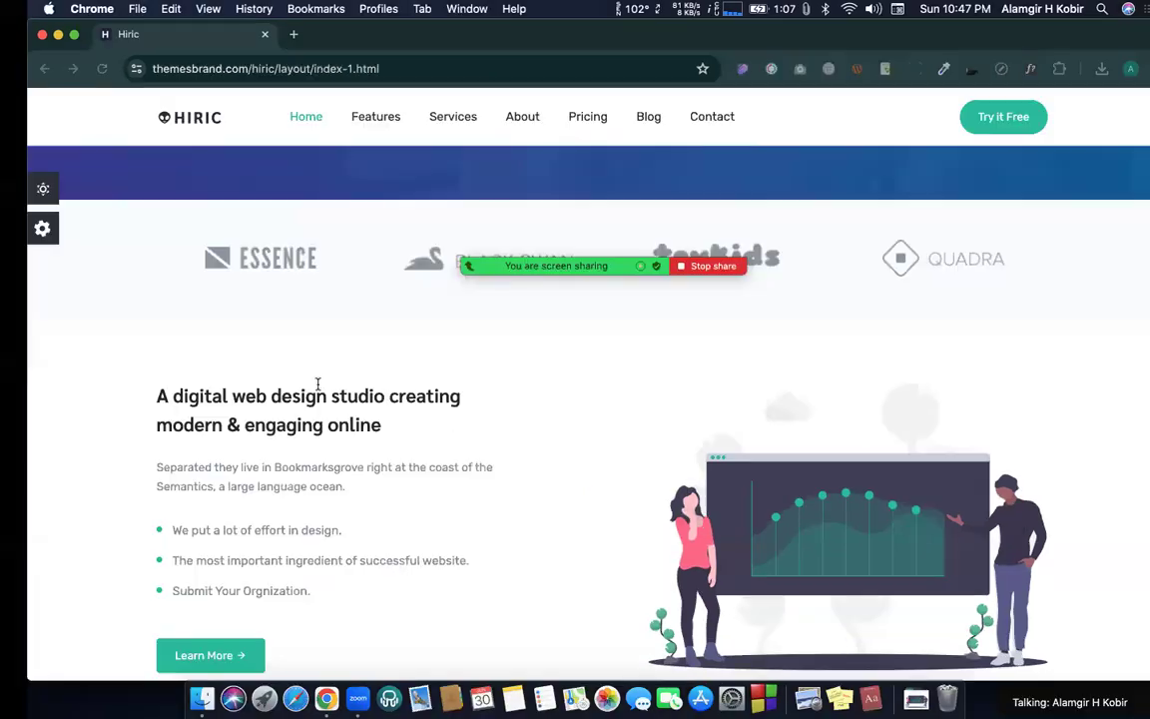
triple_click(317, 383)
key(super+c)
key(ctrl+Left)
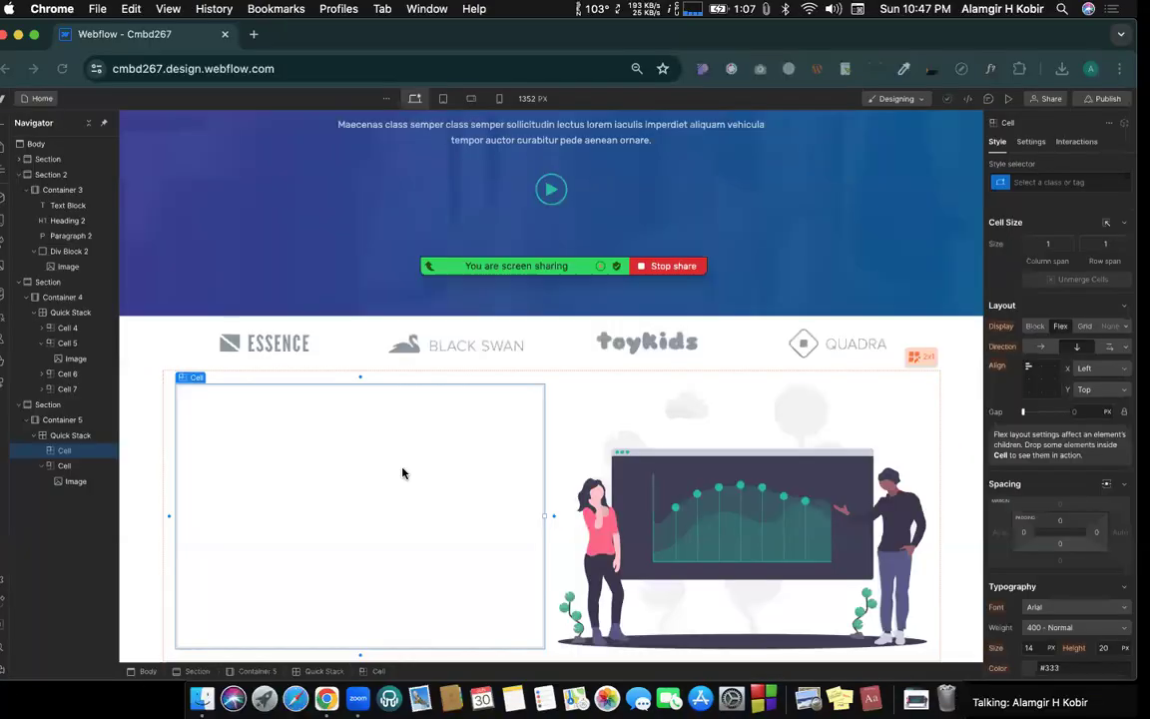
Step: Insert a Heading into the first cell in Webflow and replace its placeholder with the copied heading text
key(super+e)
text(he)
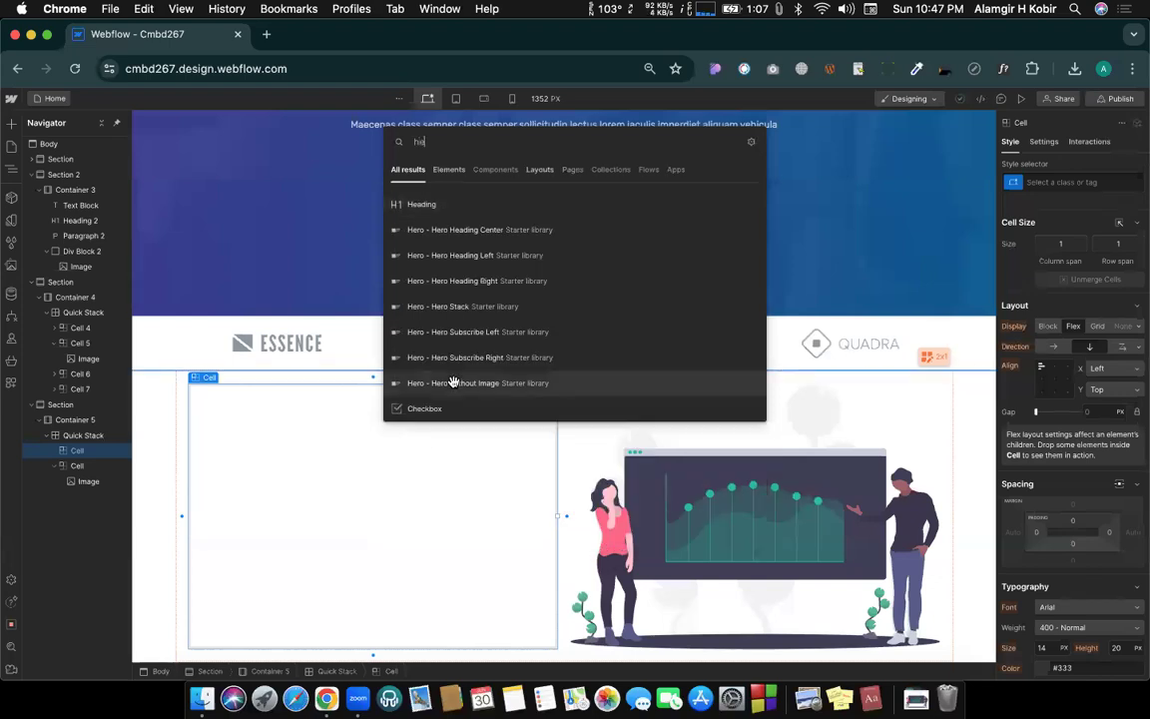
click(420, 205)
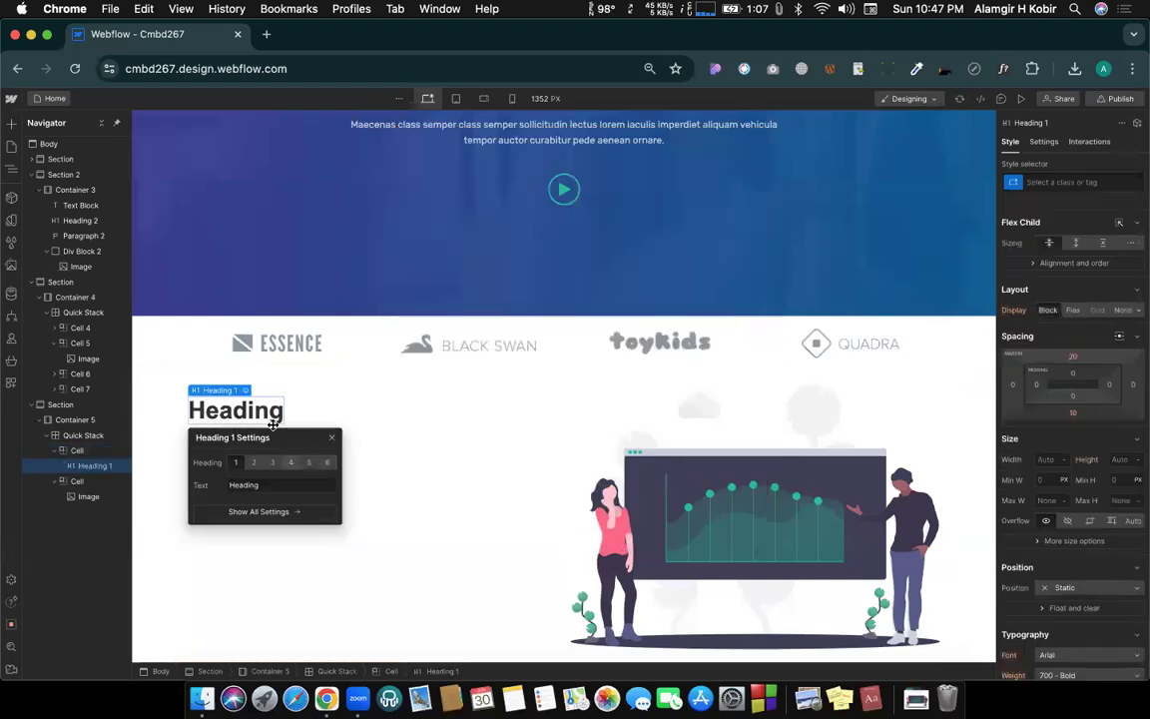
double_click(238, 420)
key(super+v)
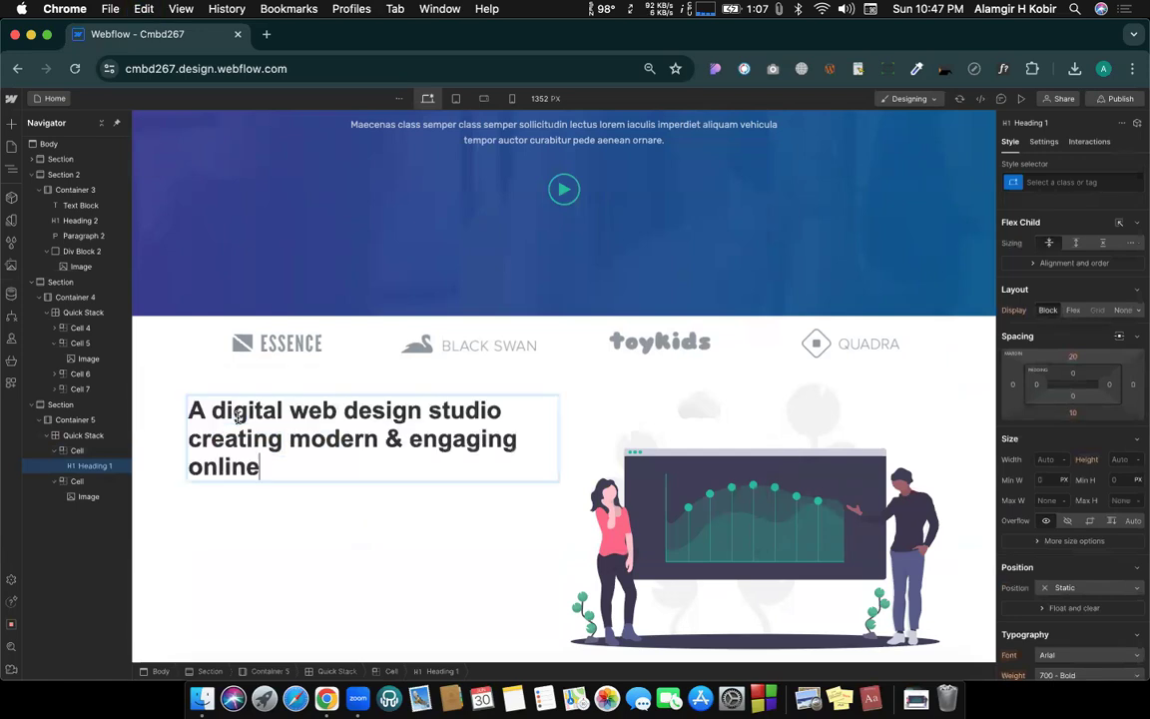
key(Escape)
Step: Copy the paragraph beginning "Separated they live in Bookmarksgrove" from the Hiric page and return to Webflow
key(ctrl+Right)
triple_click(257, 483)
key(super+c)
key(ctrl+Left)
Step: Insert a Text Block below the heading in the first cell and replace its placeholder with the copied paragraph
click(282, 521)
key(super+e)
text(te)
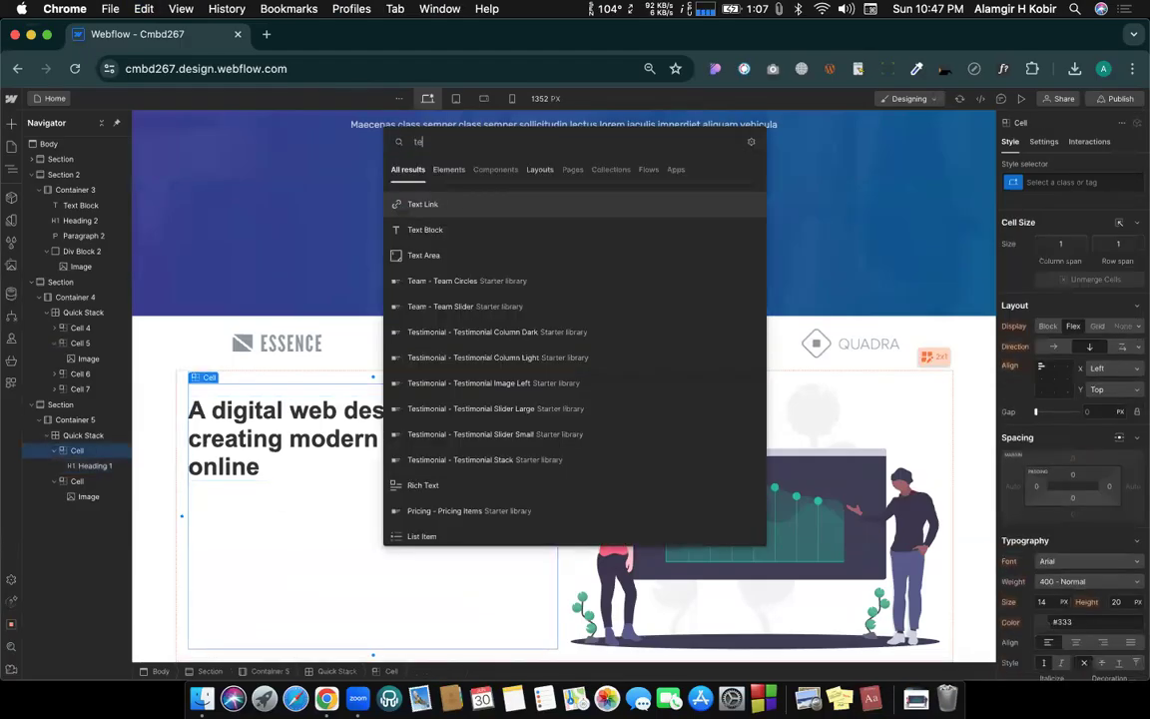
key(Down)
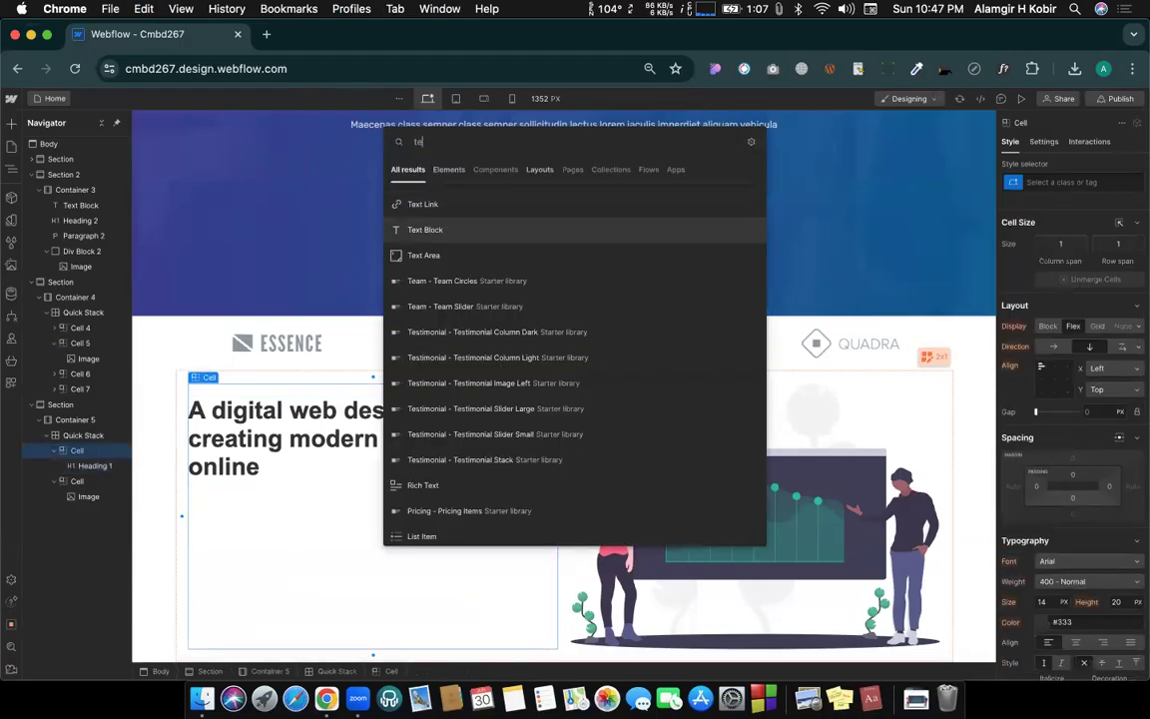
key(Return)
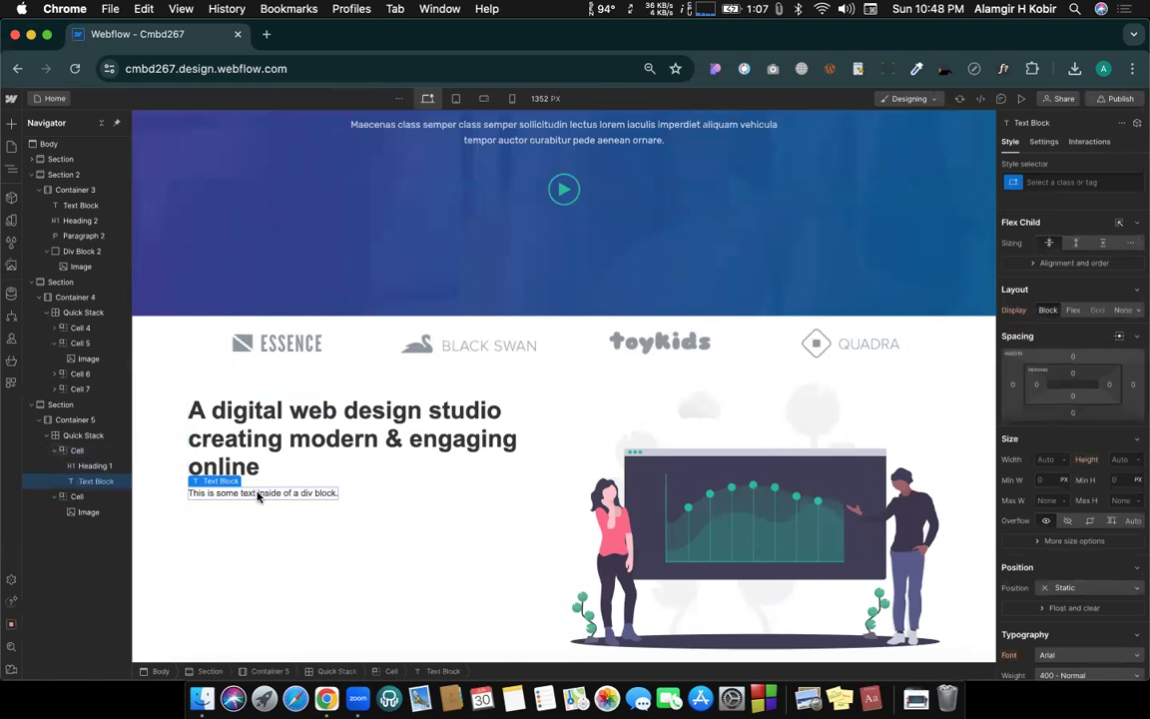
double_click(258, 492)
key(super+v)
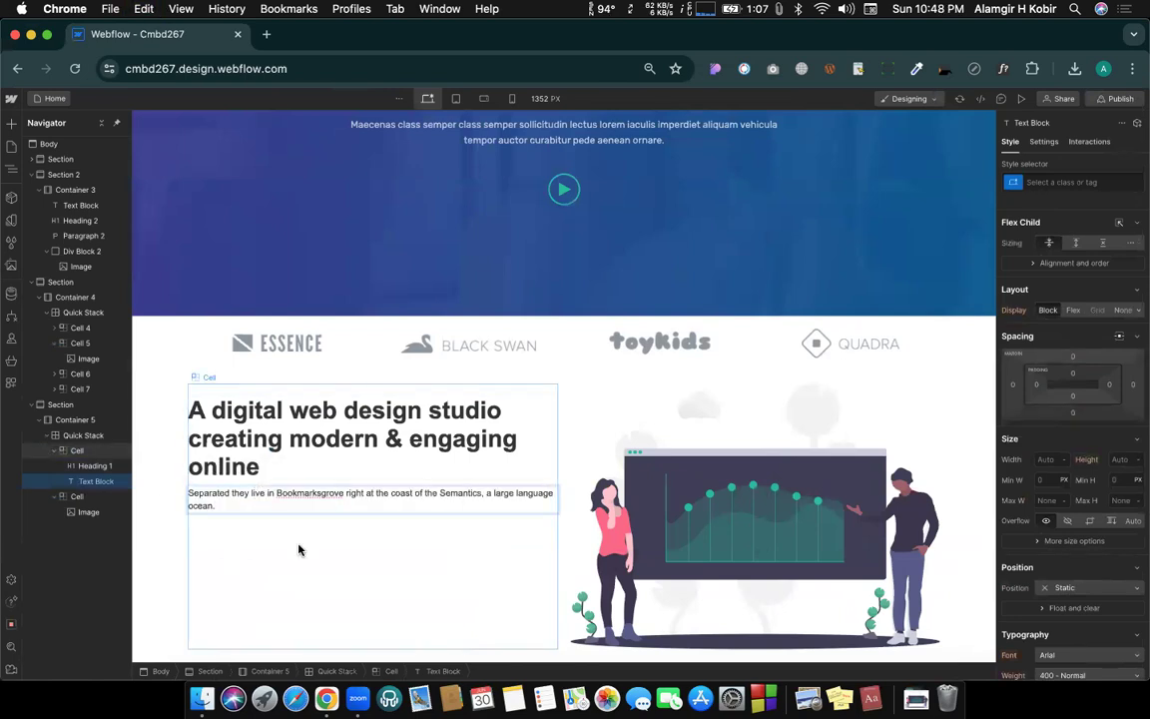
Step: Examine the bulleted list below the paragraph on the Hiric page, then return to Webflow
key(ctrl+Right)
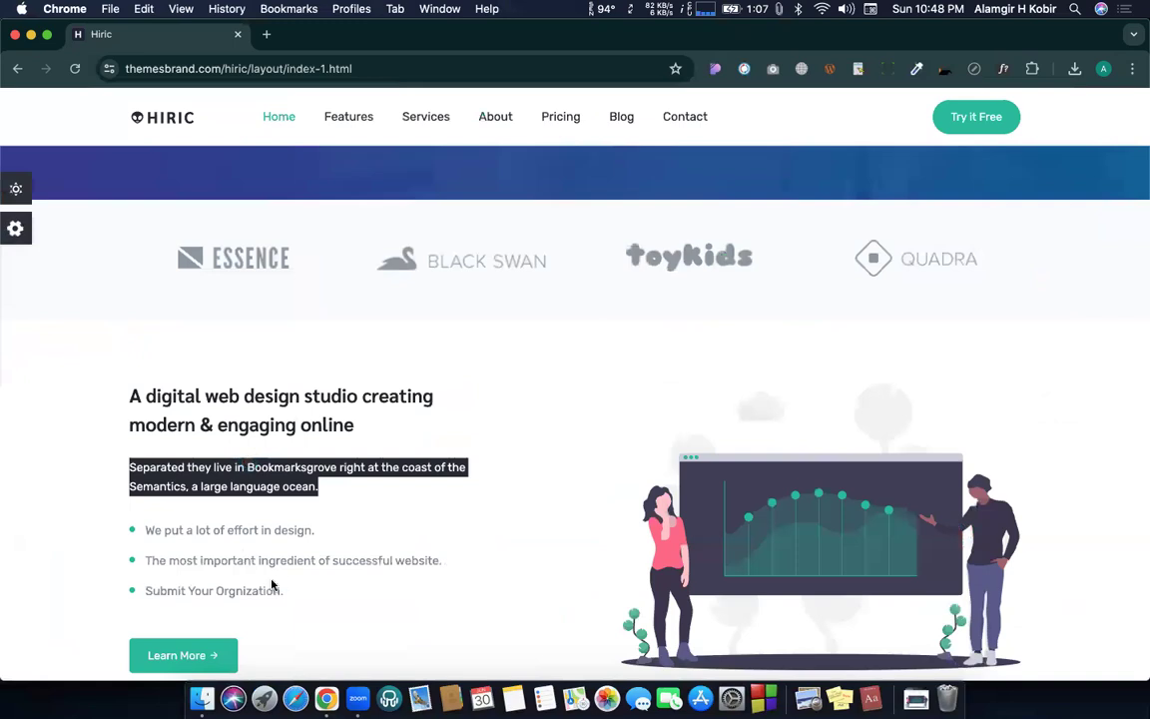
click(235, 572)
drag(298, 597, 129, 523)
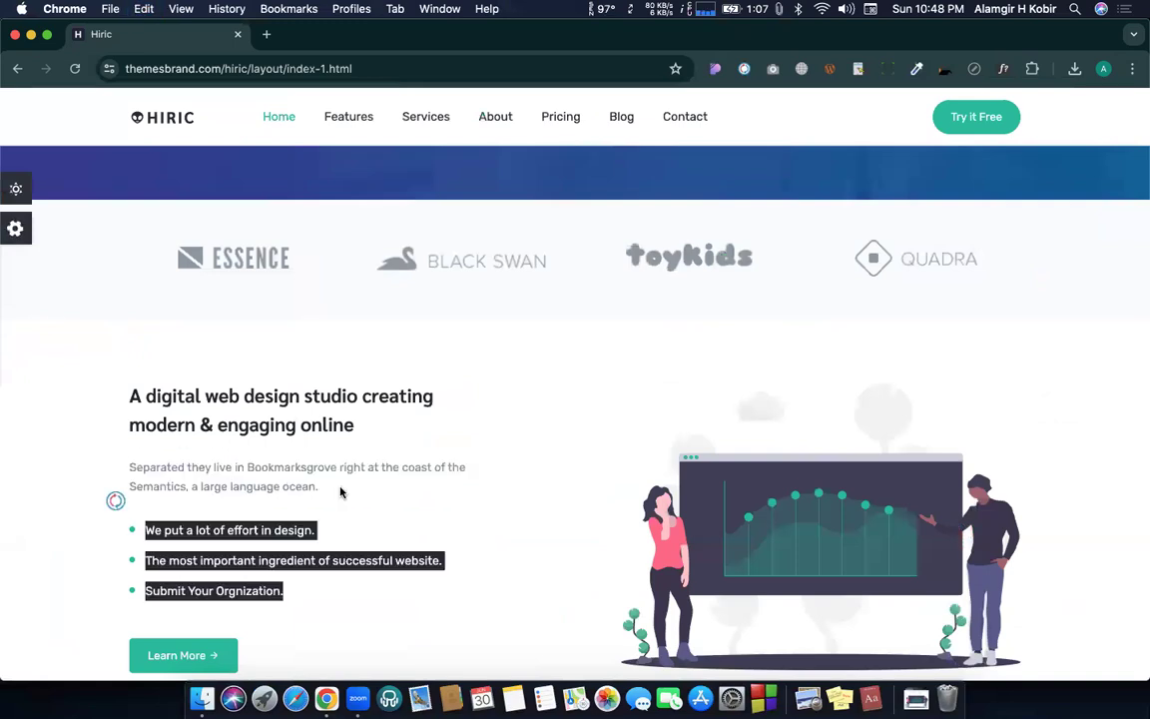
click(322, 466)
key(ctrl+Left)
key(ctrl+Right)
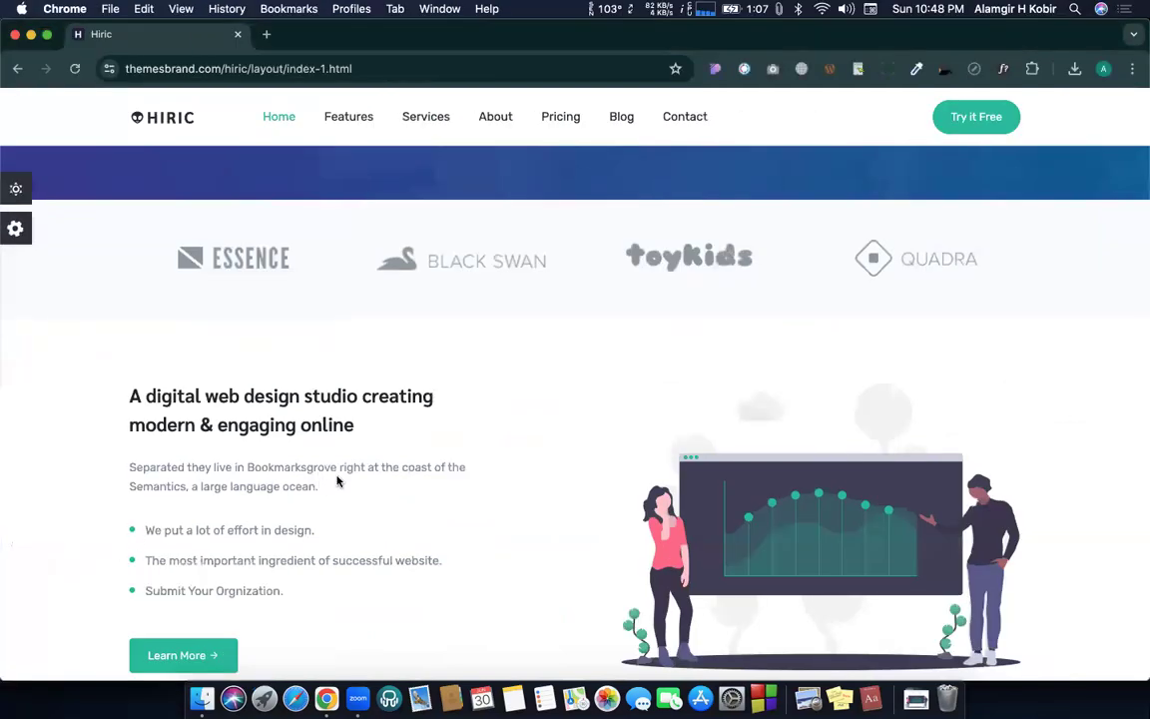
key(ctrl+Left)
Step: Insert a List element below the text block in the Quick Stack's first cell
click(296, 552)
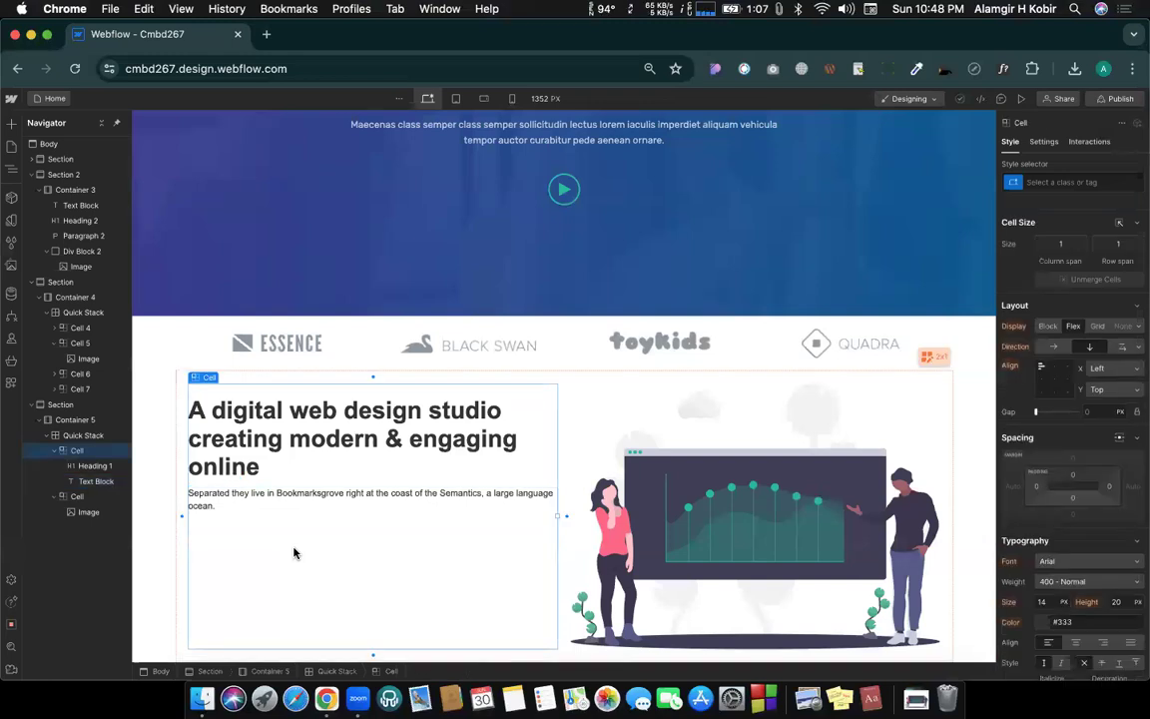
key(super+e)
text(li)
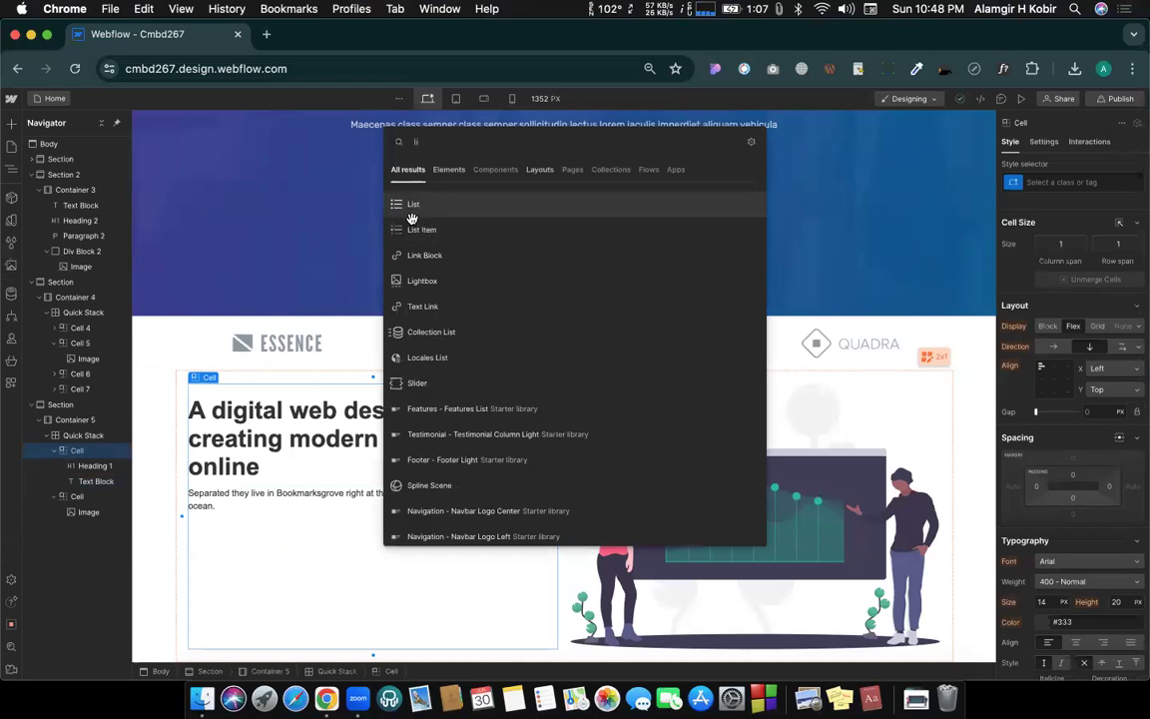
click(11, 124)
click(11, 124)
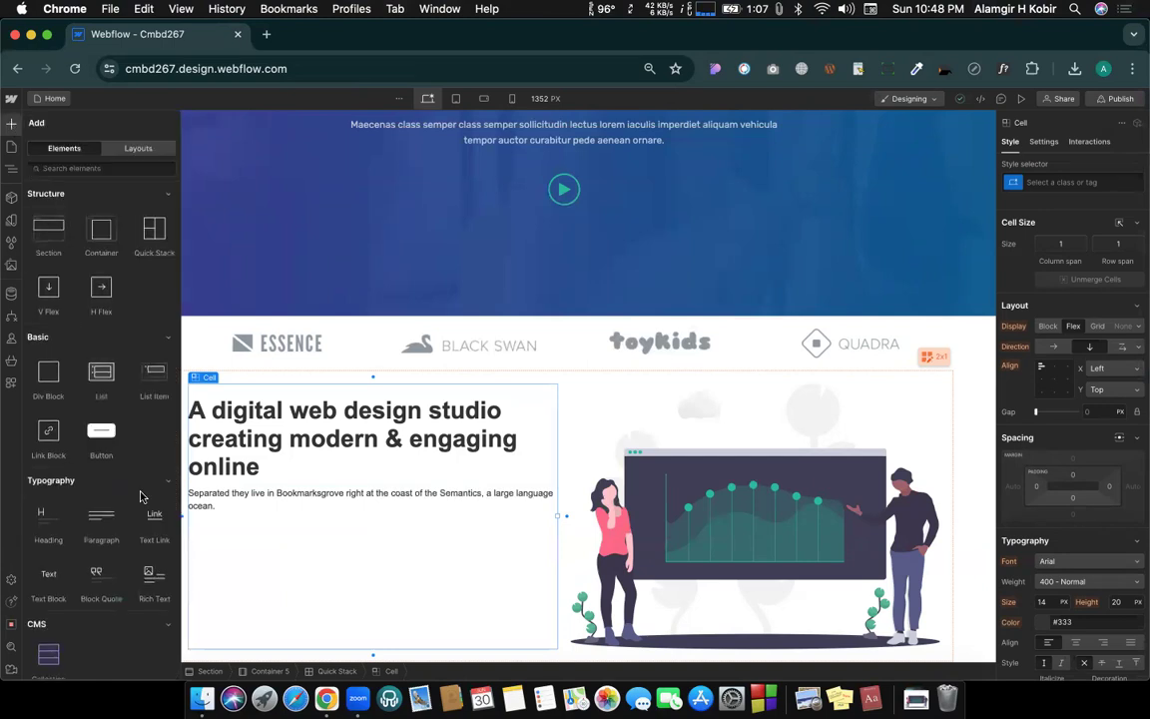
scroll(140, 496, down, 5)
scroll(141, 496, down, 5)
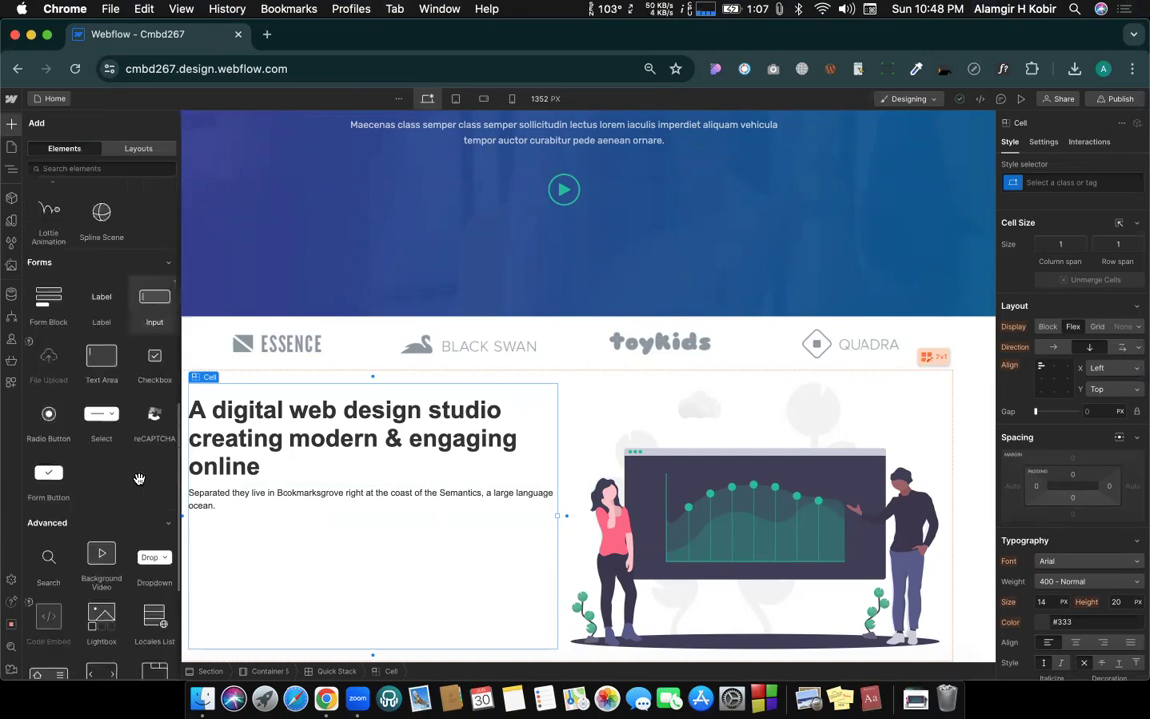
scroll(139, 479, up, 10)
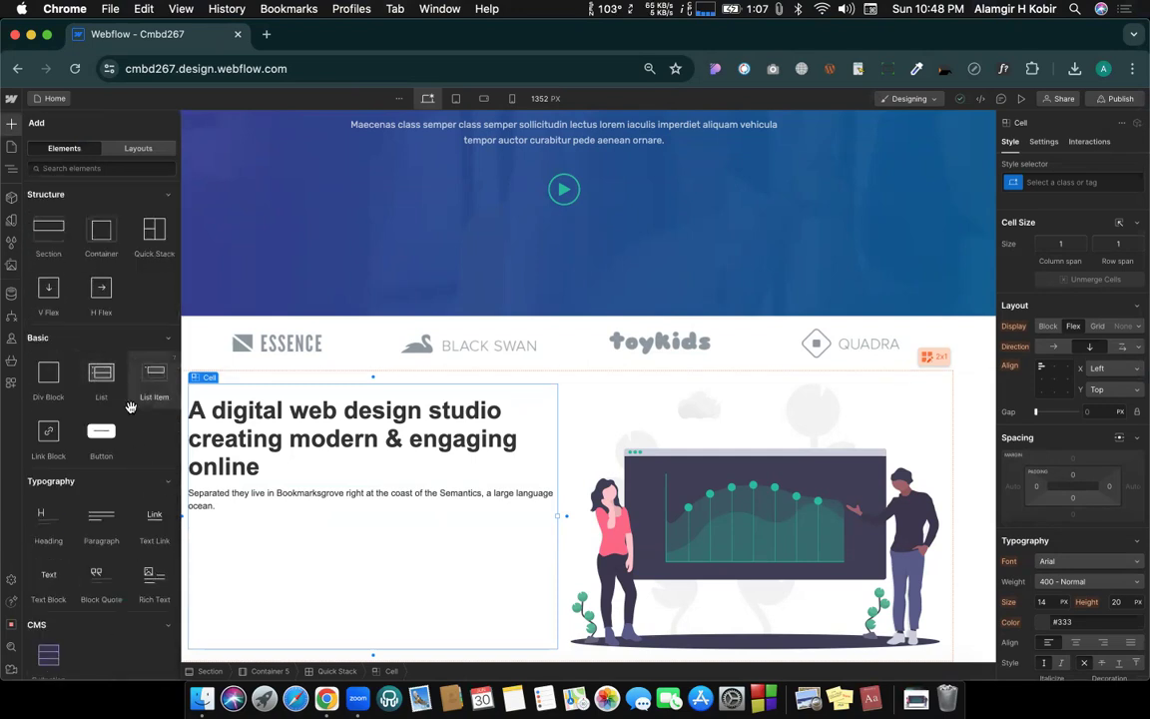
drag(293, 544, 232, 534)
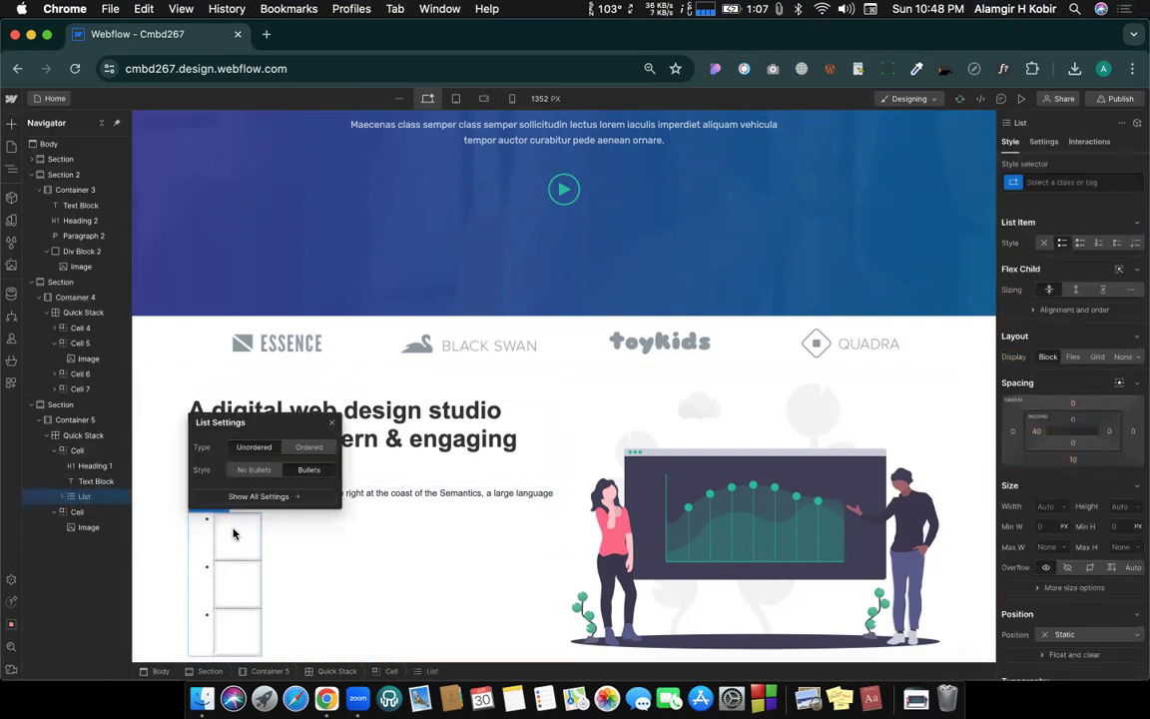
Step: Fill the first list item with "We put a lot of effort in design." copied from the Hiric page
click(241, 529)
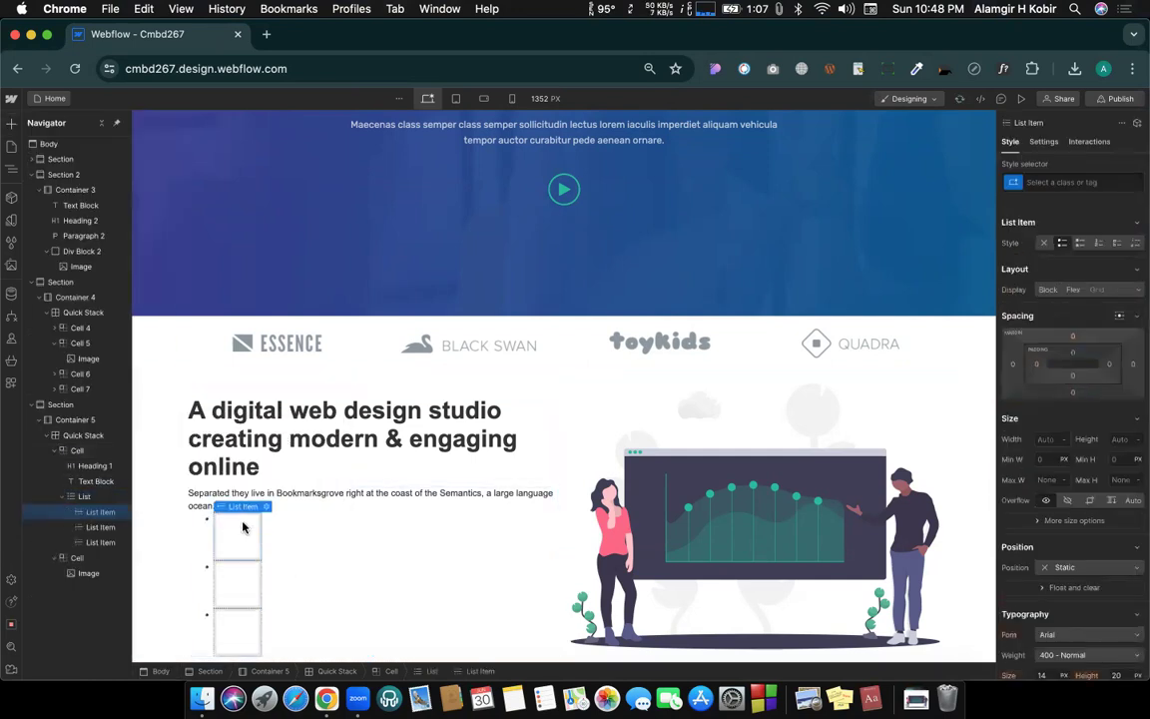
key(ctrl+Right)
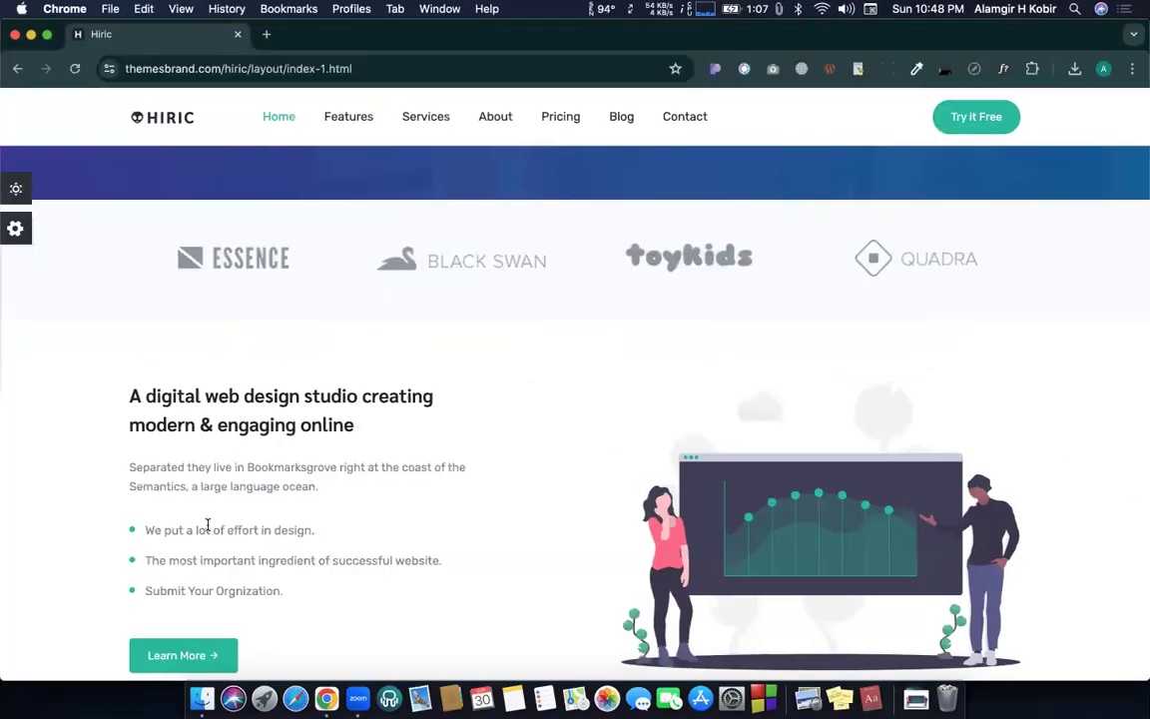
triple_click(210, 524)
key(super+c)
key(ctrl+Left)
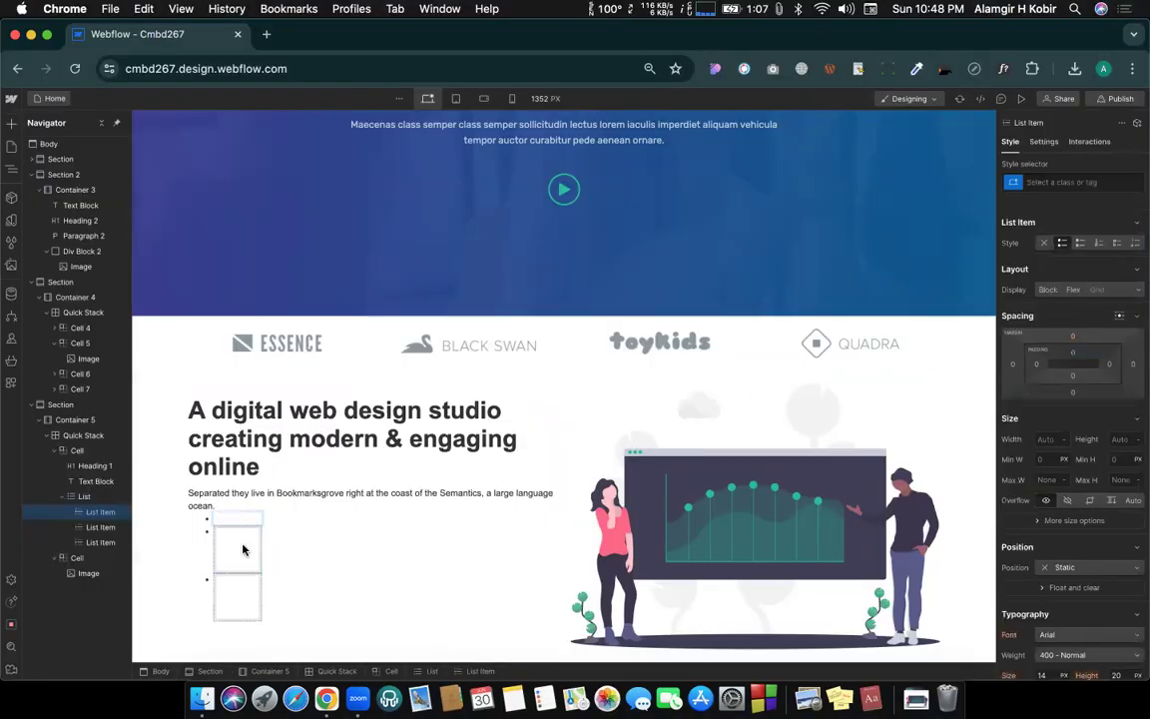
key(super+v)
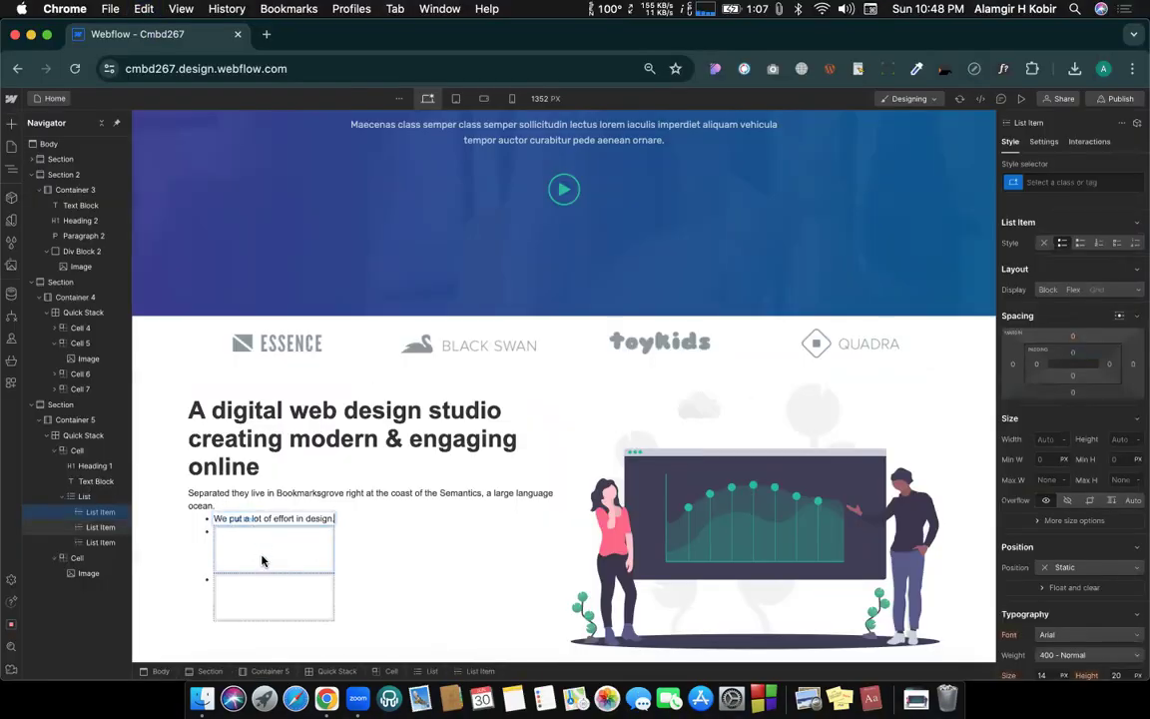
key(Escape)
Step: Fill the second list item with "The most important ingredient of successful website." copied from the Hiric page
key(ctrl+Right)
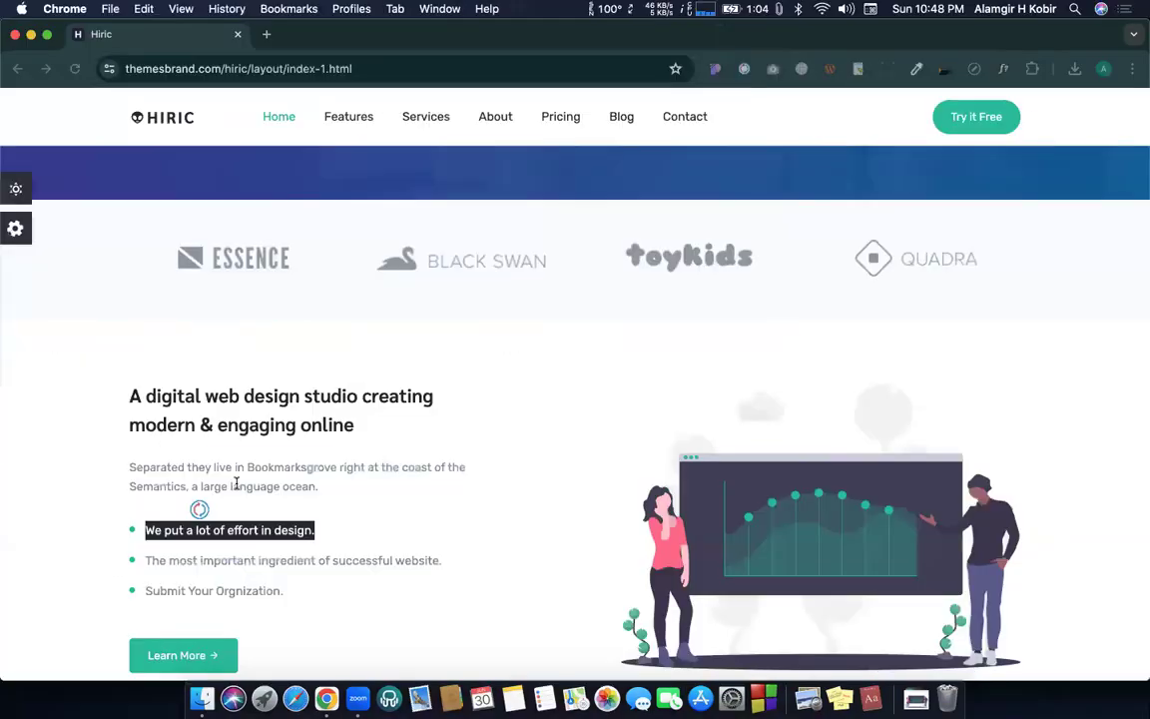
triple_click(224, 560)
key(super+c)
key(ctrl+Left)
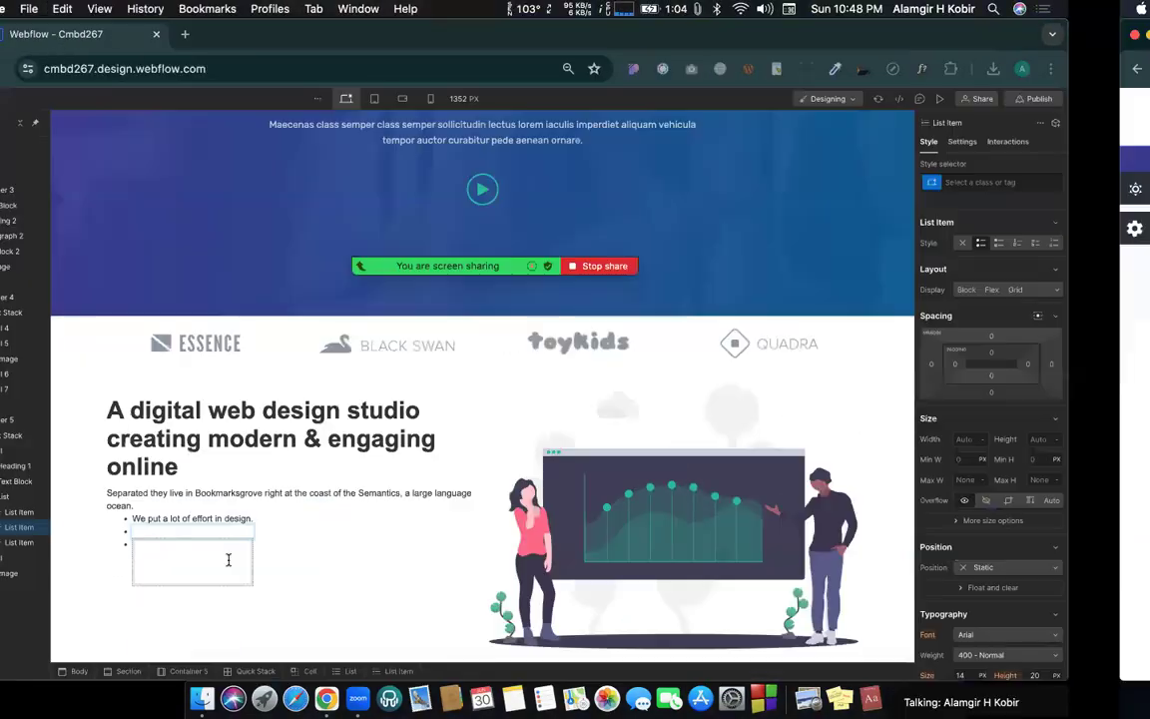
double_click(228, 530)
key(super+v)
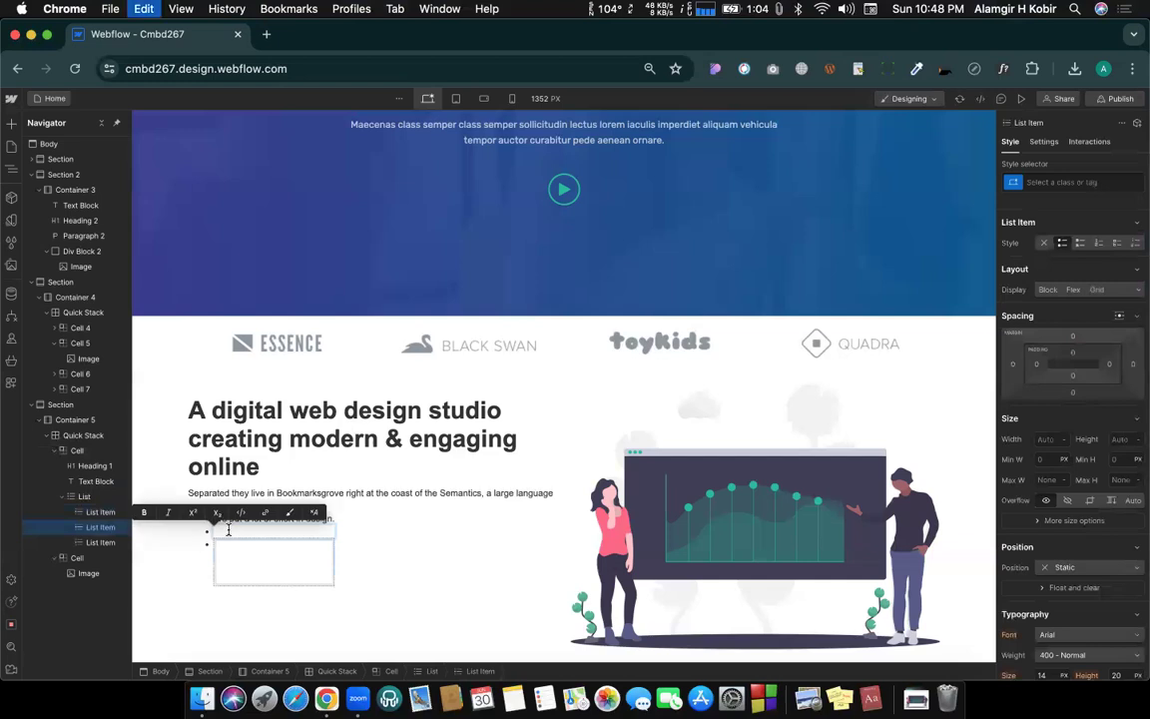
key(Escape)
Step: Fill the third list item with the "Submit Your Orgnization." line copied from the Hiric page
key(ctrl+Right)
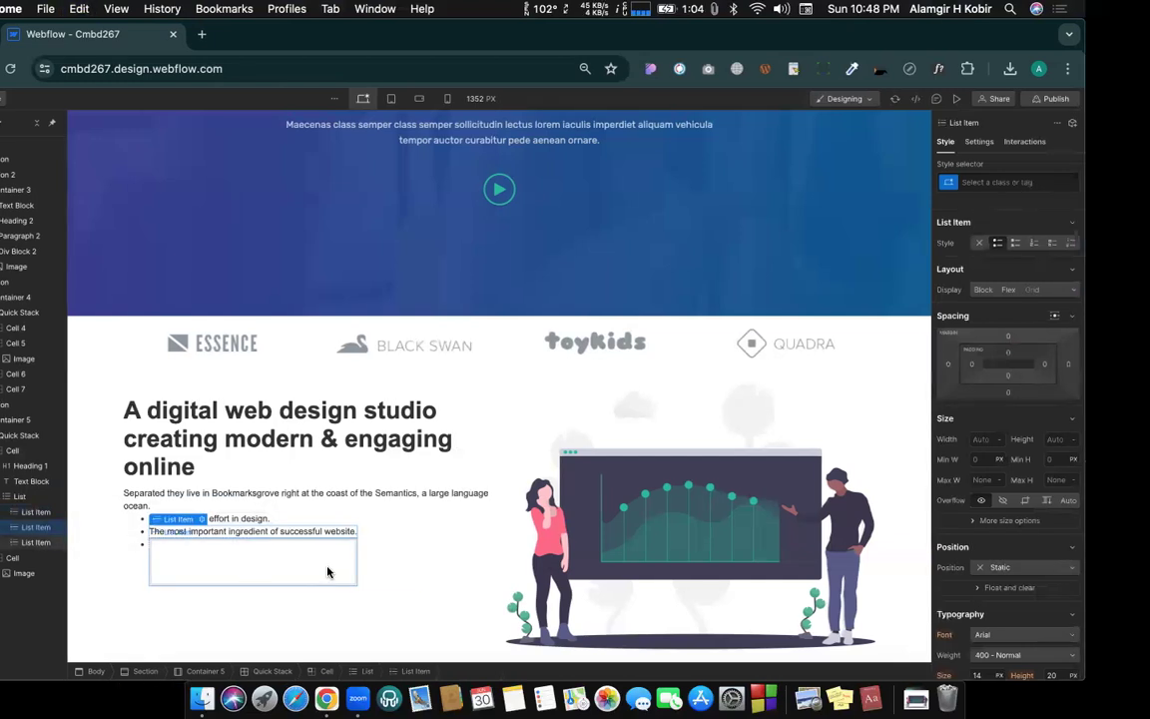
triple_click(222, 585)
key(super+c)
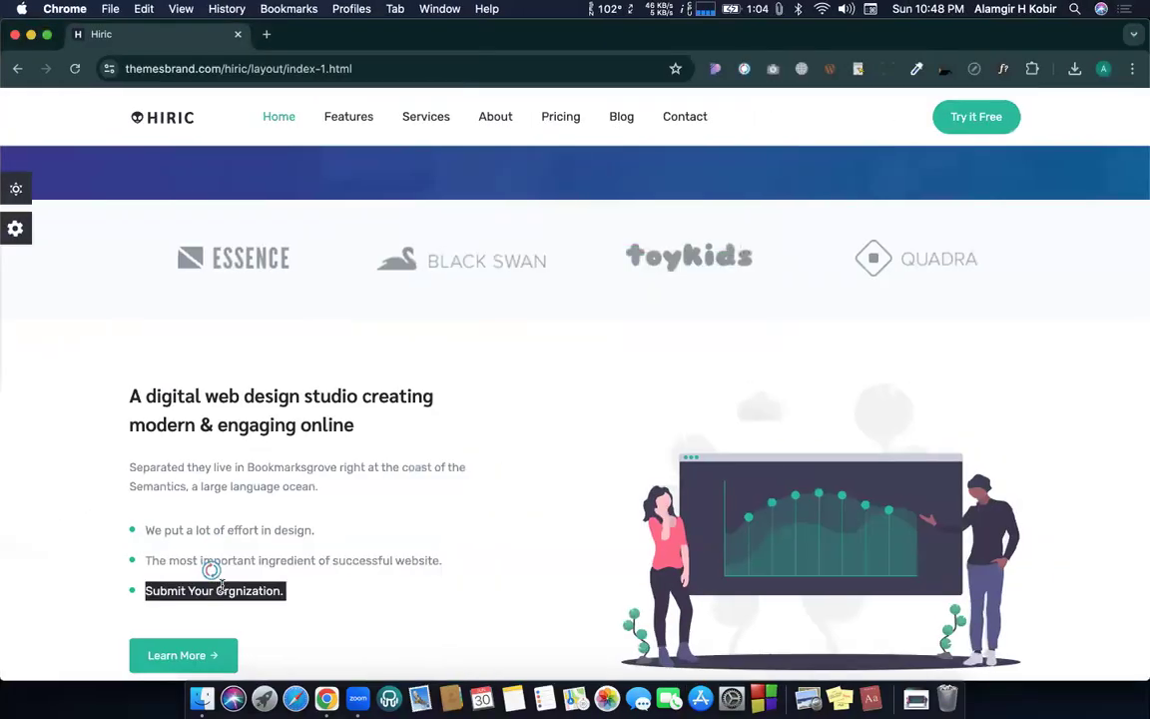
key(ctrl+Left)
double_click(308, 544)
key(super+v)
click(240, 531)
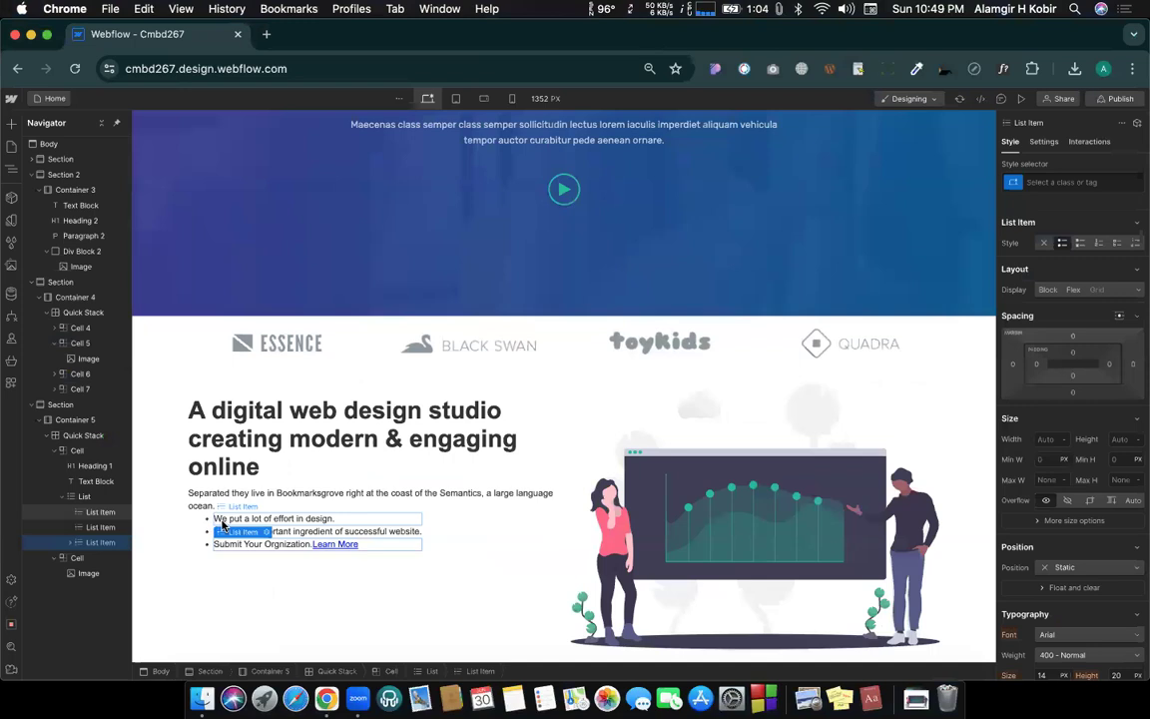
Step: Set the font size of the first list item, "We put a lot of effort in design.", to 20 px
click(223, 521)
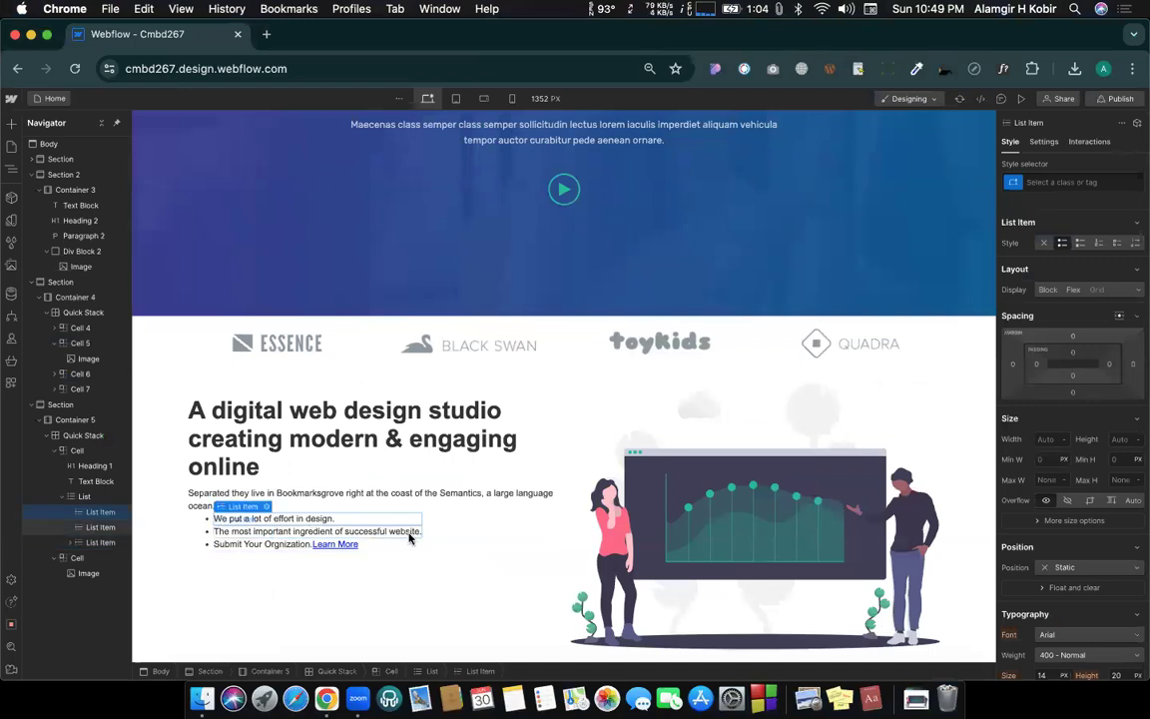
scroll(1058, 473, down, 2)
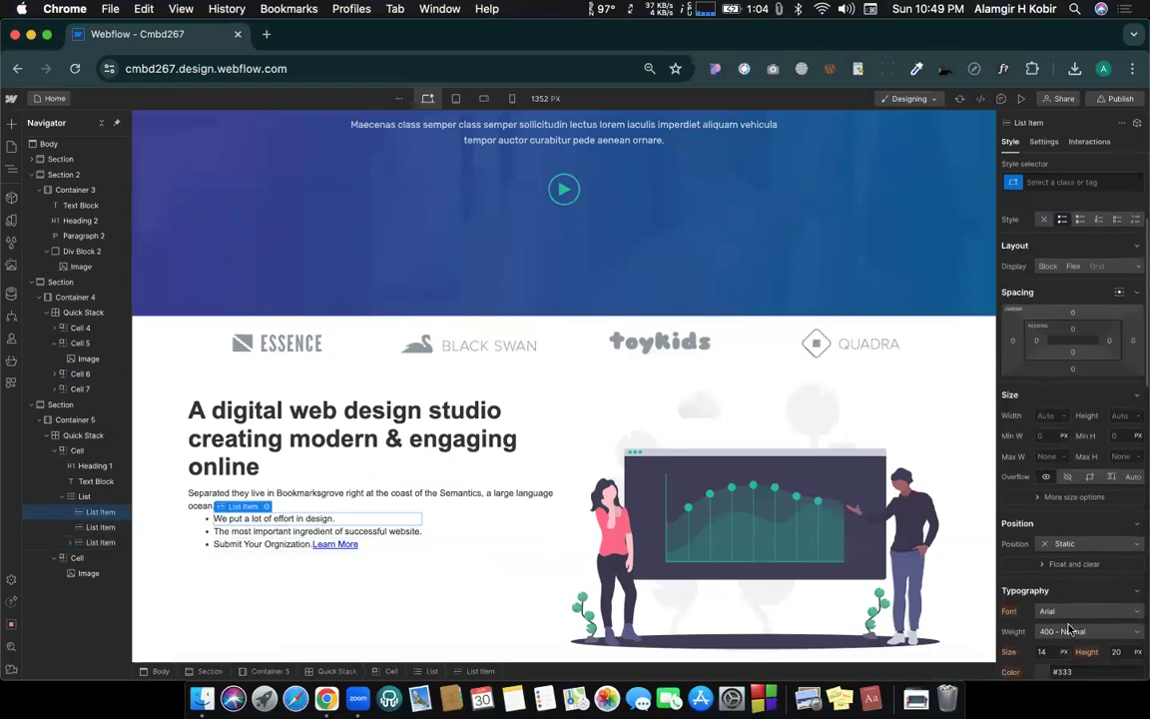
scroll(1068, 628, down, 5)
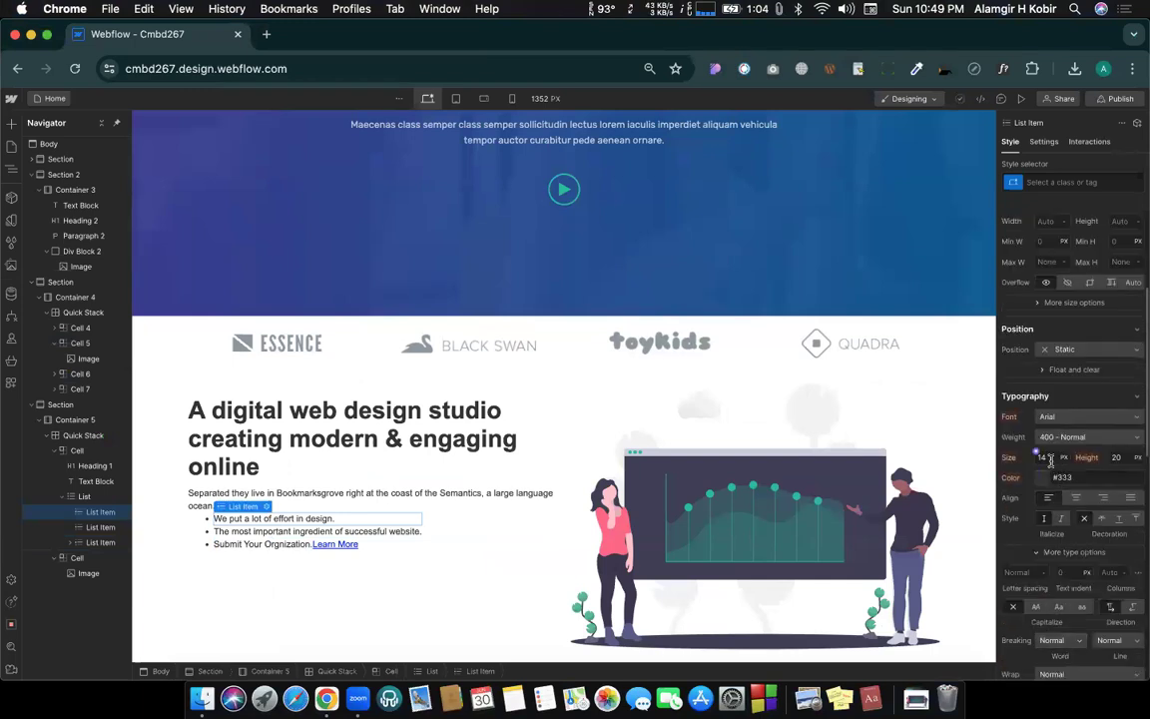
drag(1049, 462, 1071, 478)
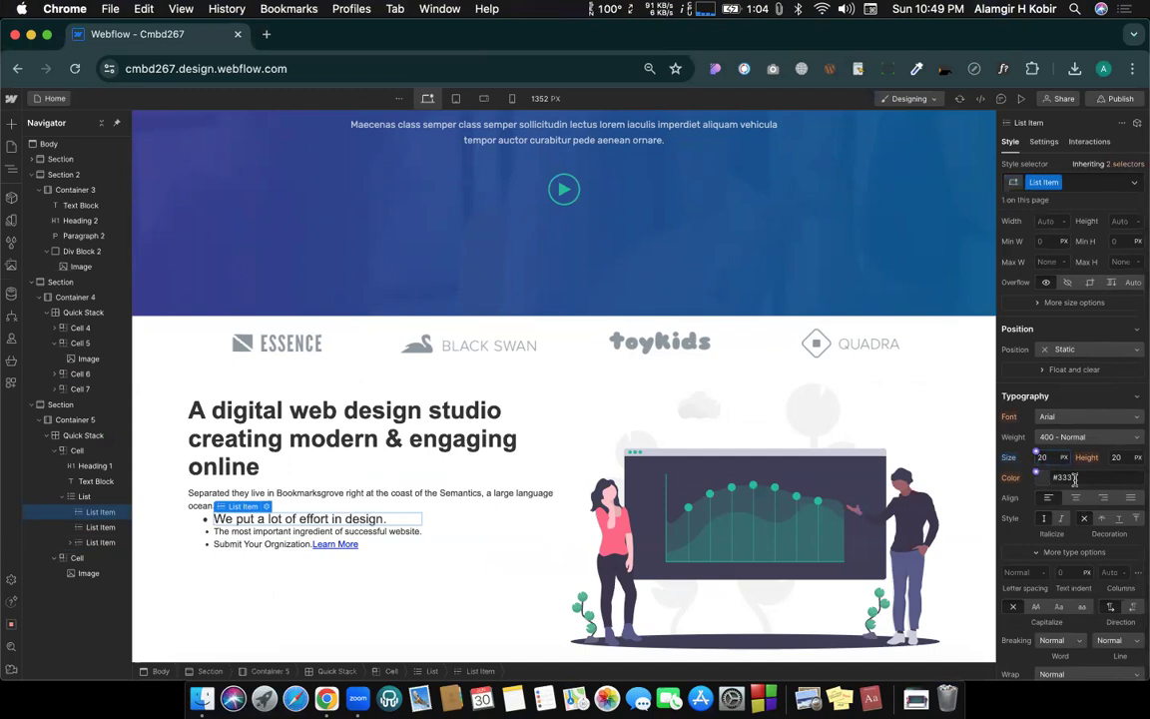
Step: Set the text color of the first list item, "We put a lot of effort in design.", to green #0b843f, using the Hiric page as reference
click(1041, 478)
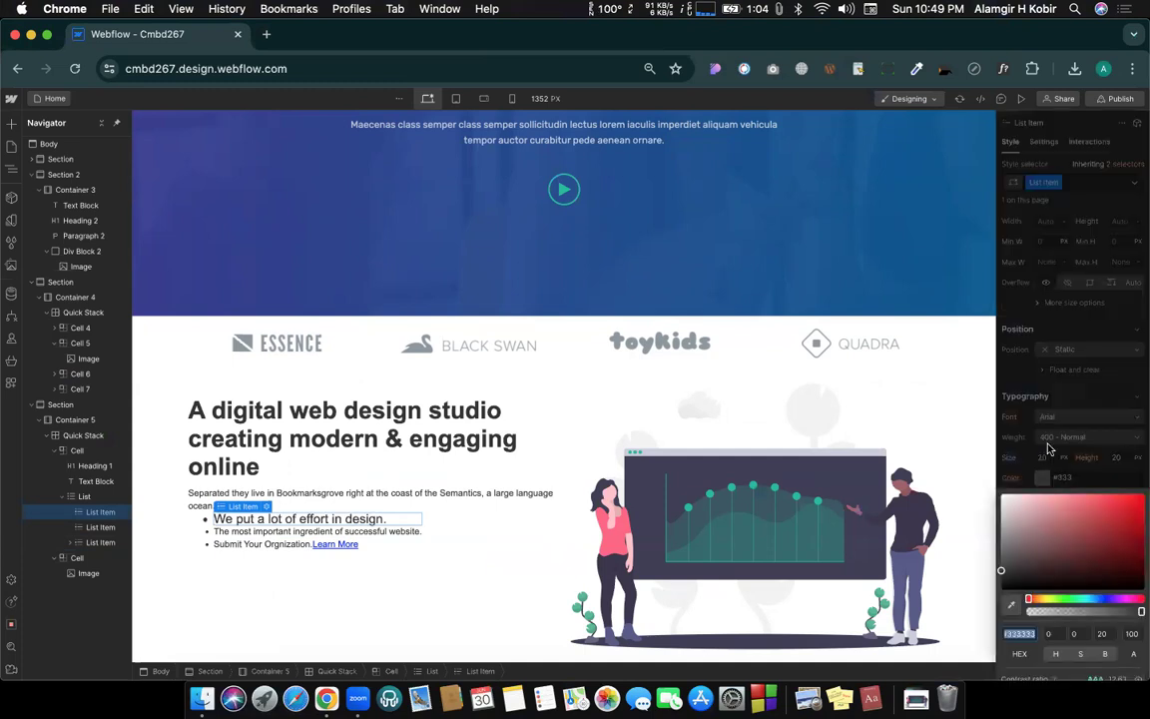
click(1071, 520)
click(1021, 583)
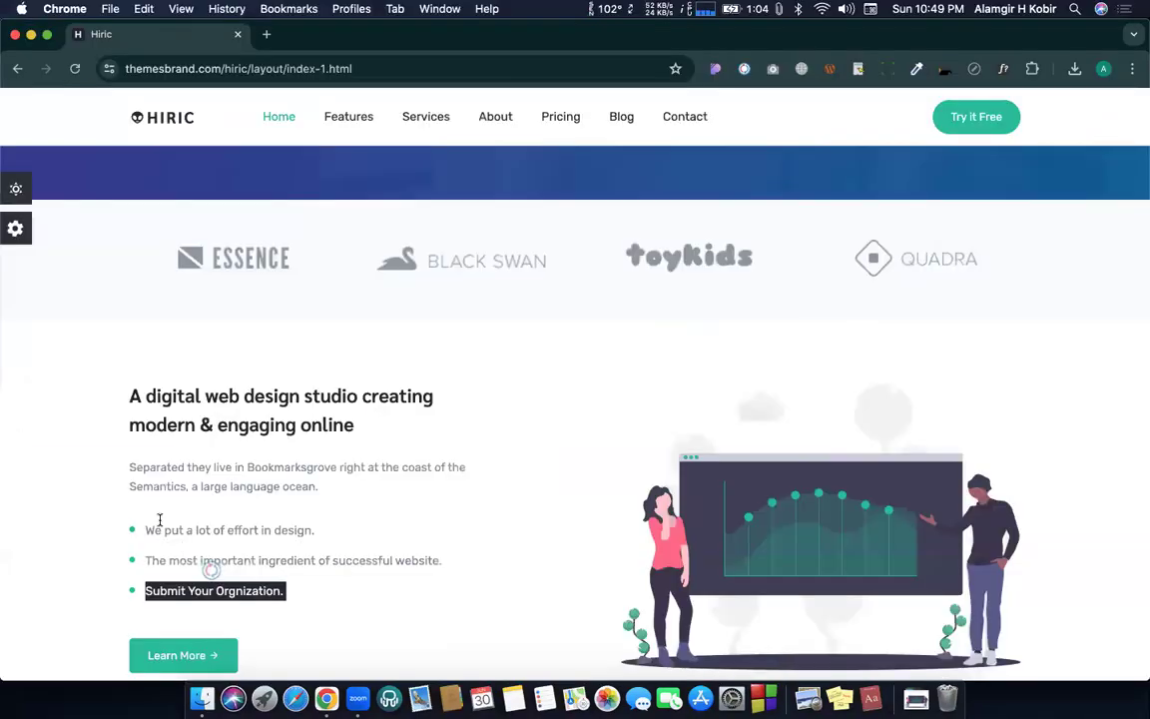
key(ctrl+Left)
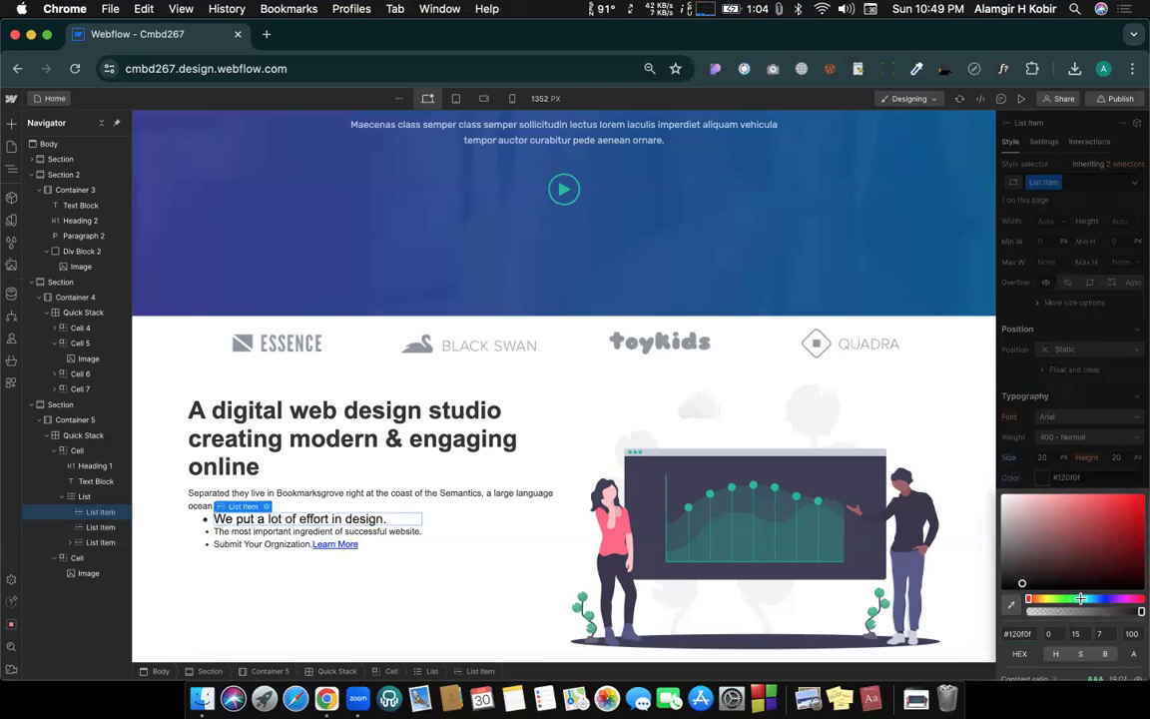
click(1072, 598)
drag(1115, 539, 1130, 539)
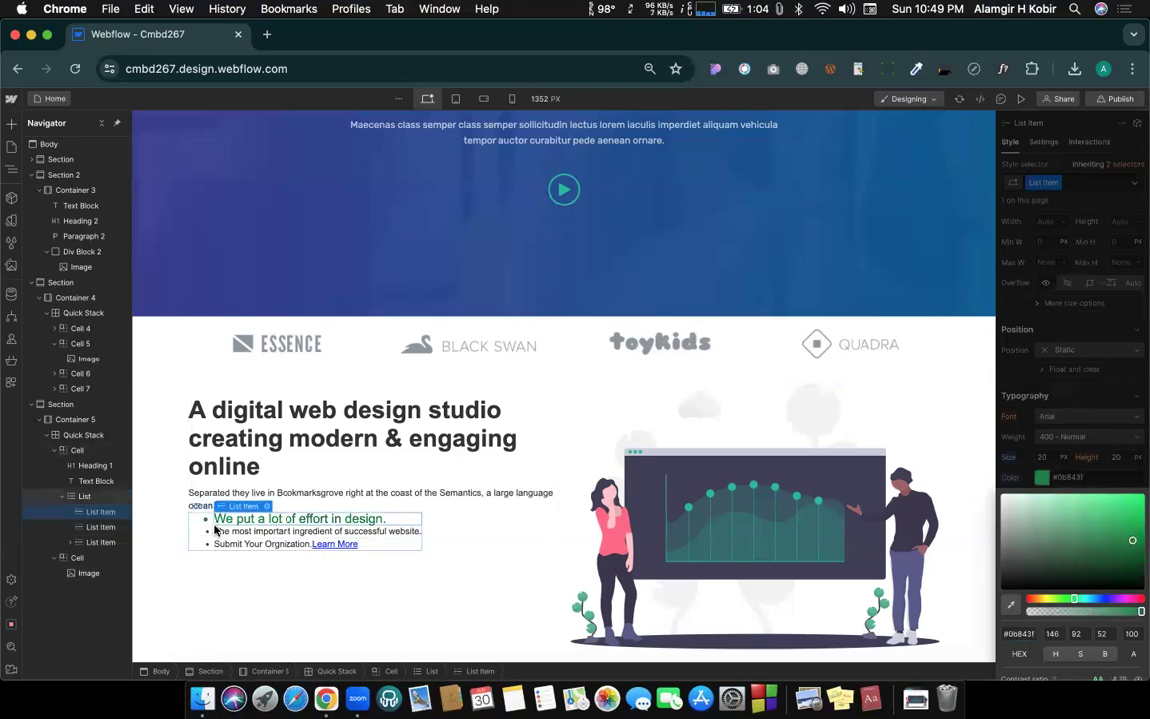
click(1061, 477)
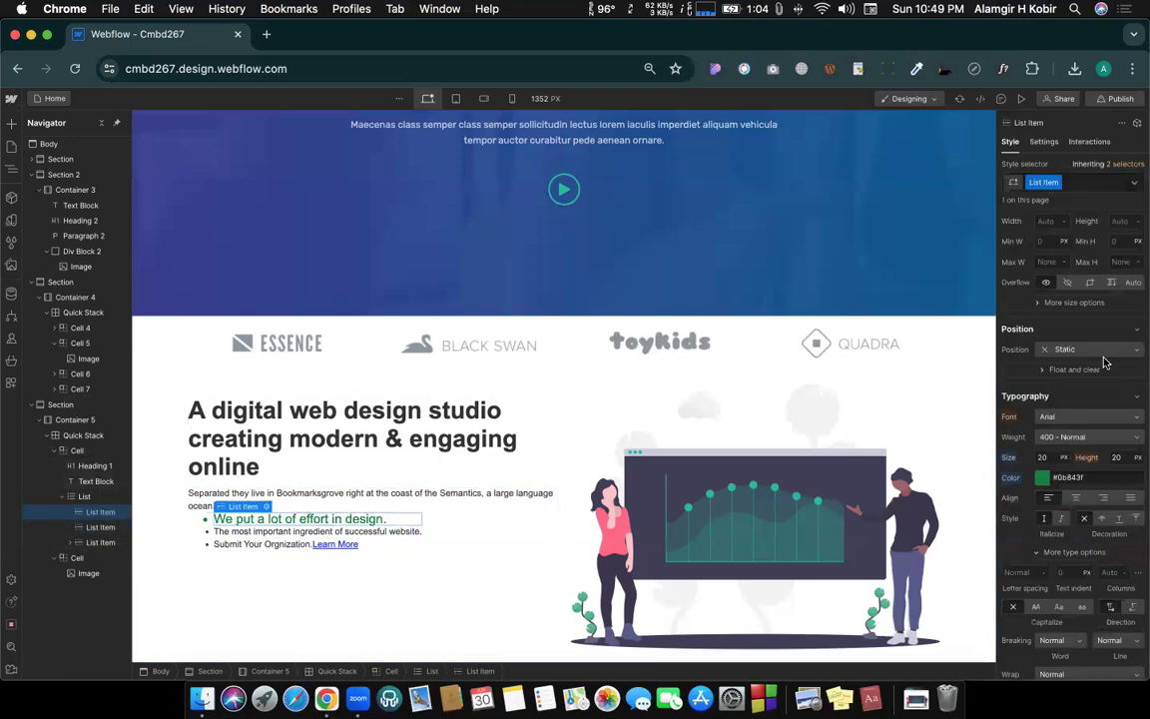
Step: Set the bottom margin of the first list item to 10 px
scroll(1103, 362, up, 5)
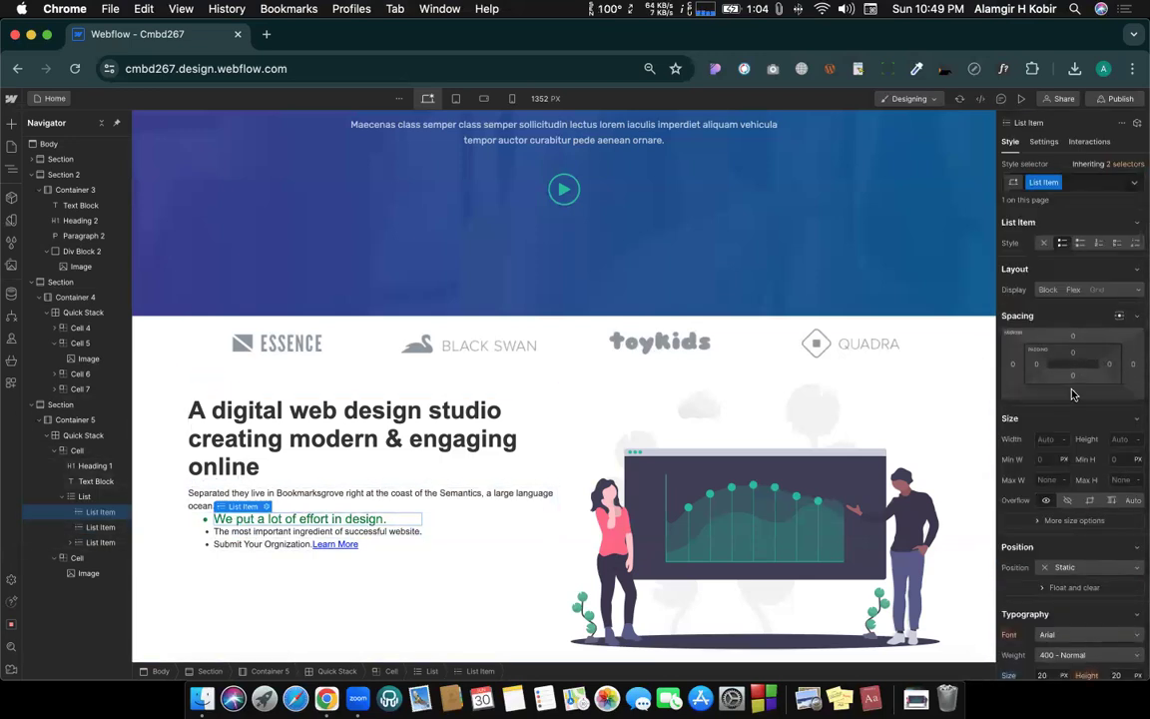
click(1072, 393)
click(1080, 434)
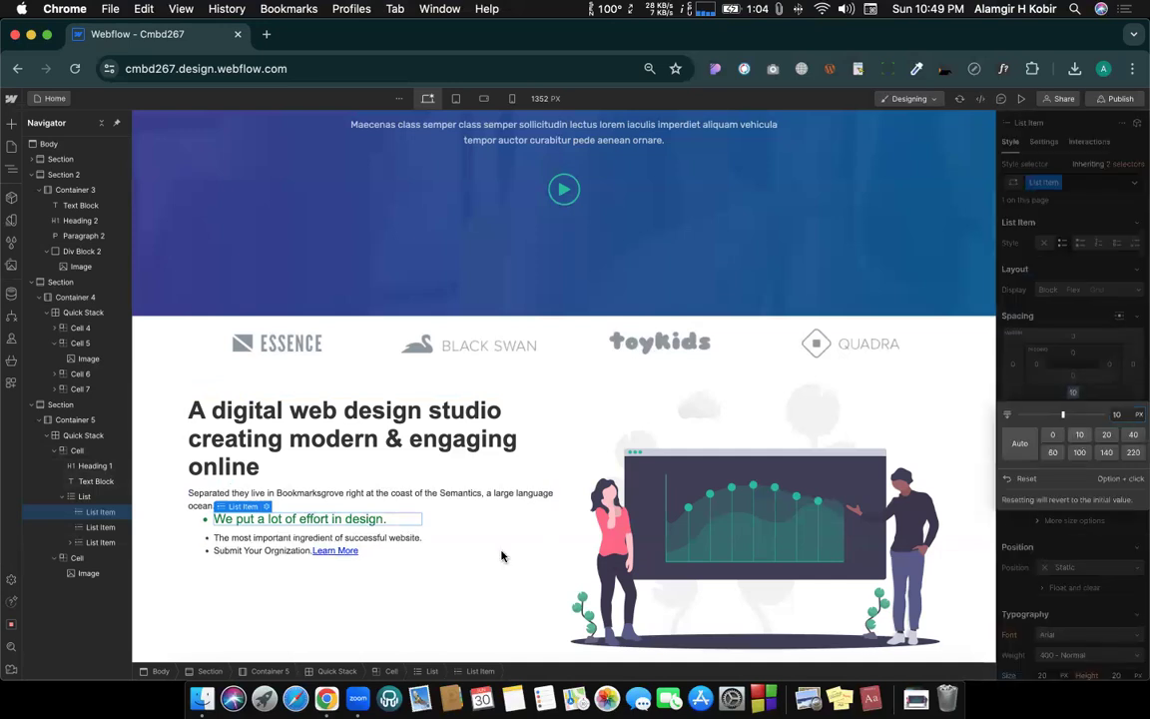
Step: Apply the existing List Item class to the second list item, "The most important ingredient of successful website."
click(234, 538)
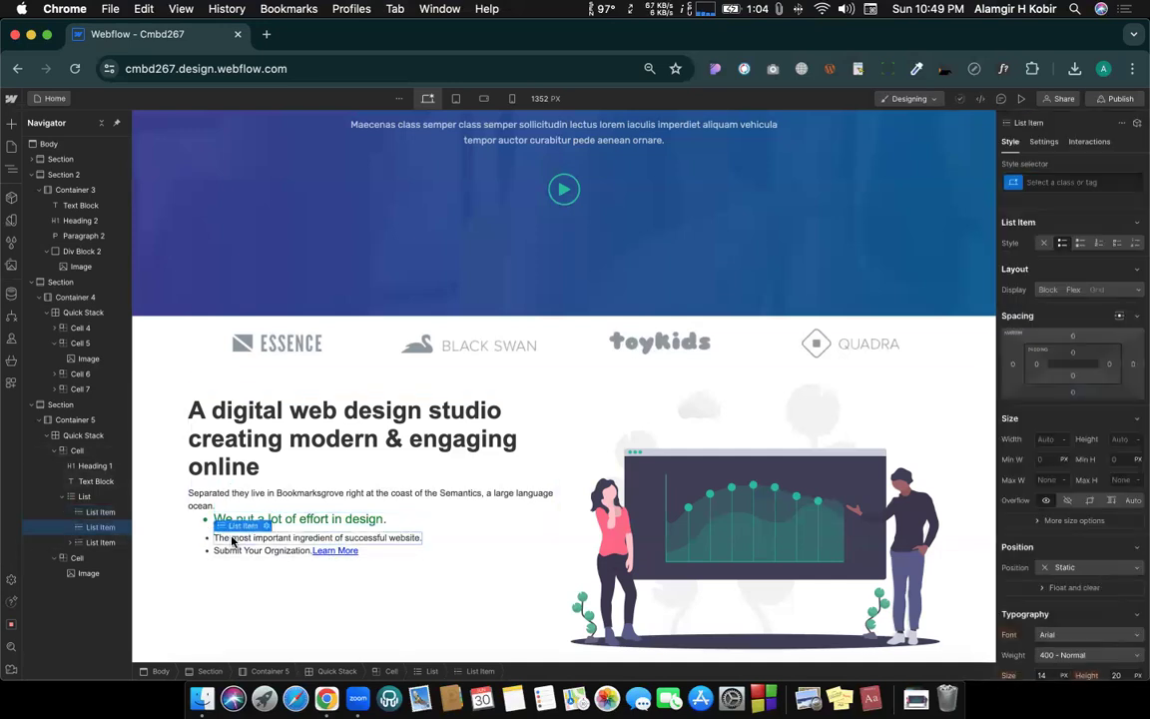
click(255, 520)
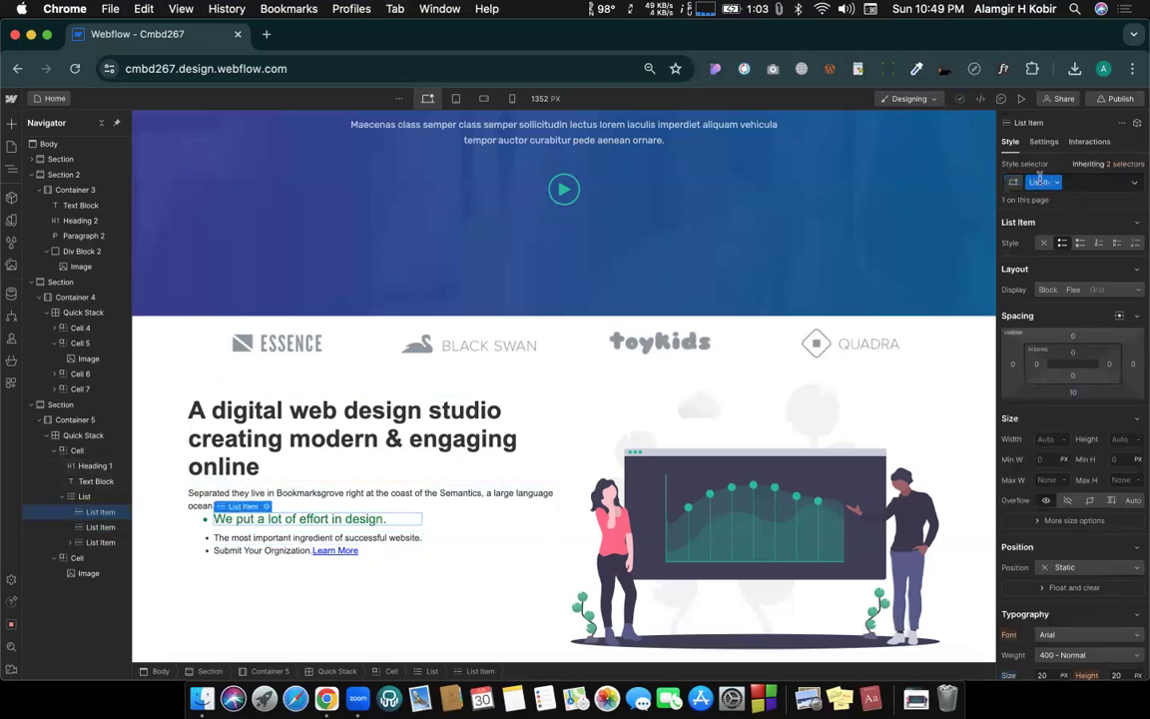
click(268, 537)
click(1065, 180)
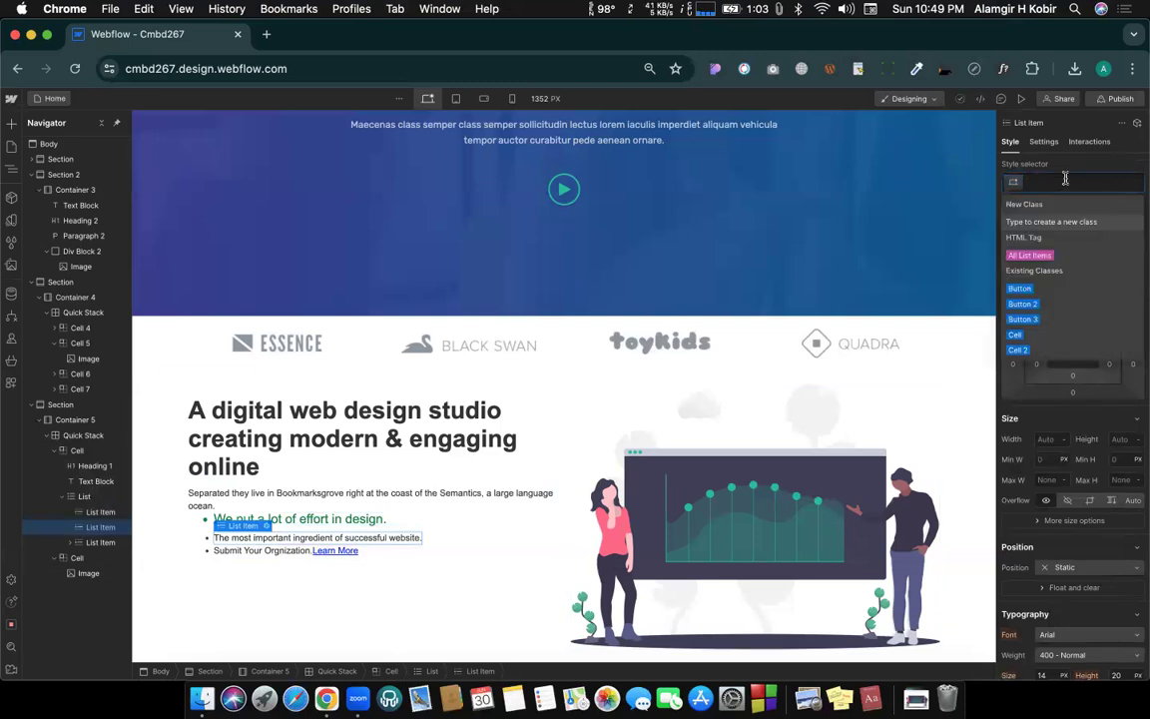
text(list)
click(1029, 254)
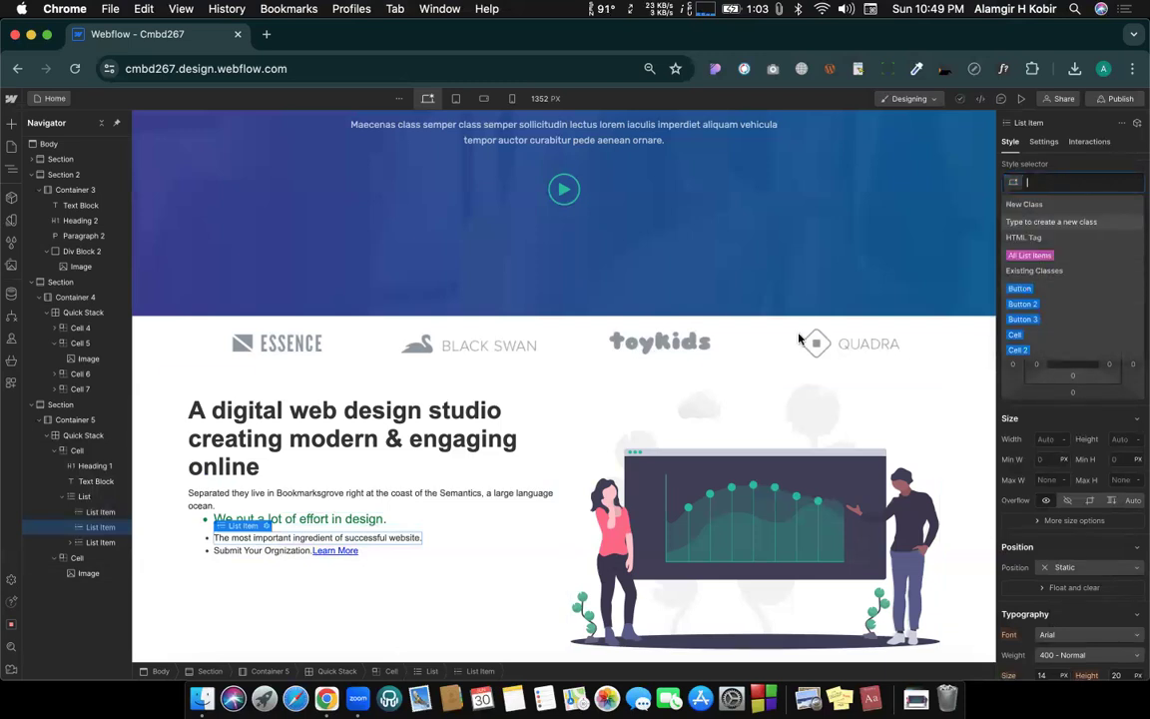
Step: Apply the existing List Item class to the third list item, "Submit Your Orgnization."
click(277, 557)
click(1050, 176)
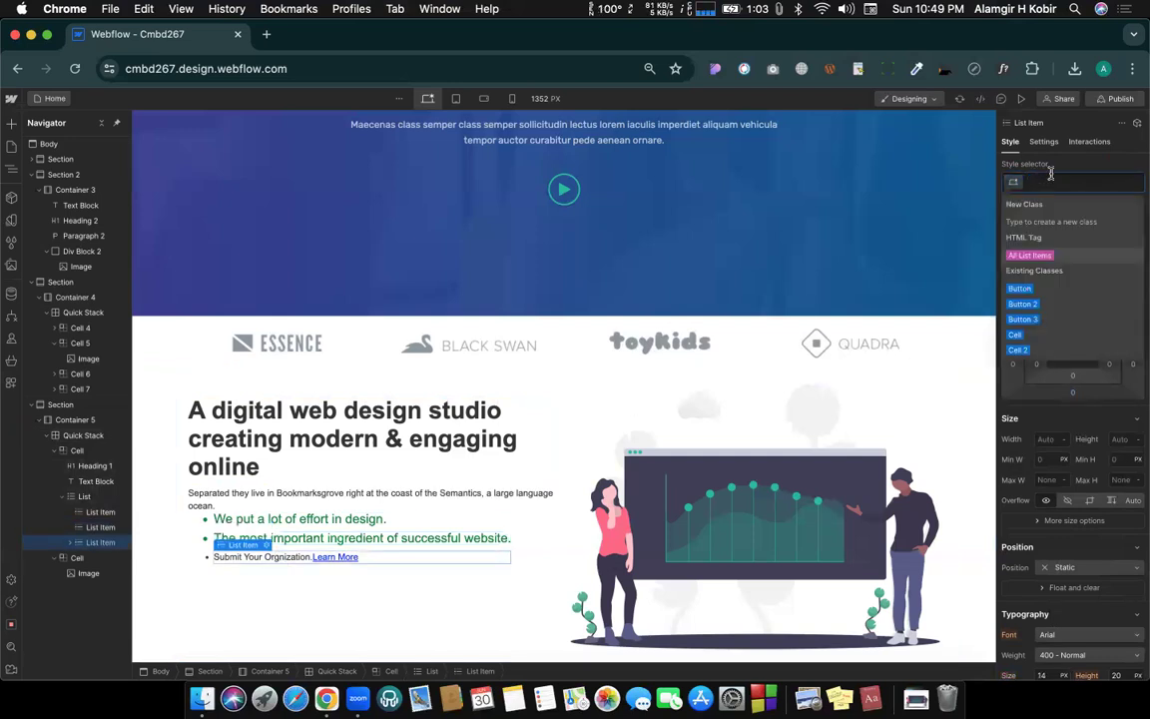
text(list)
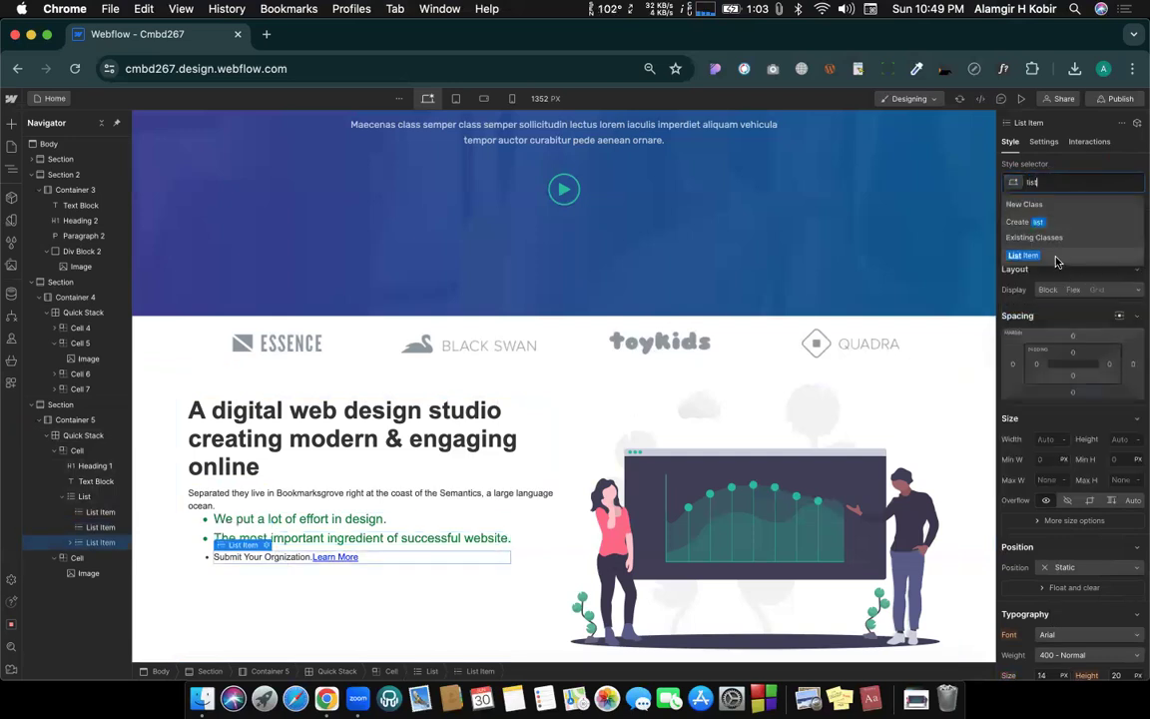
click(1057, 257)
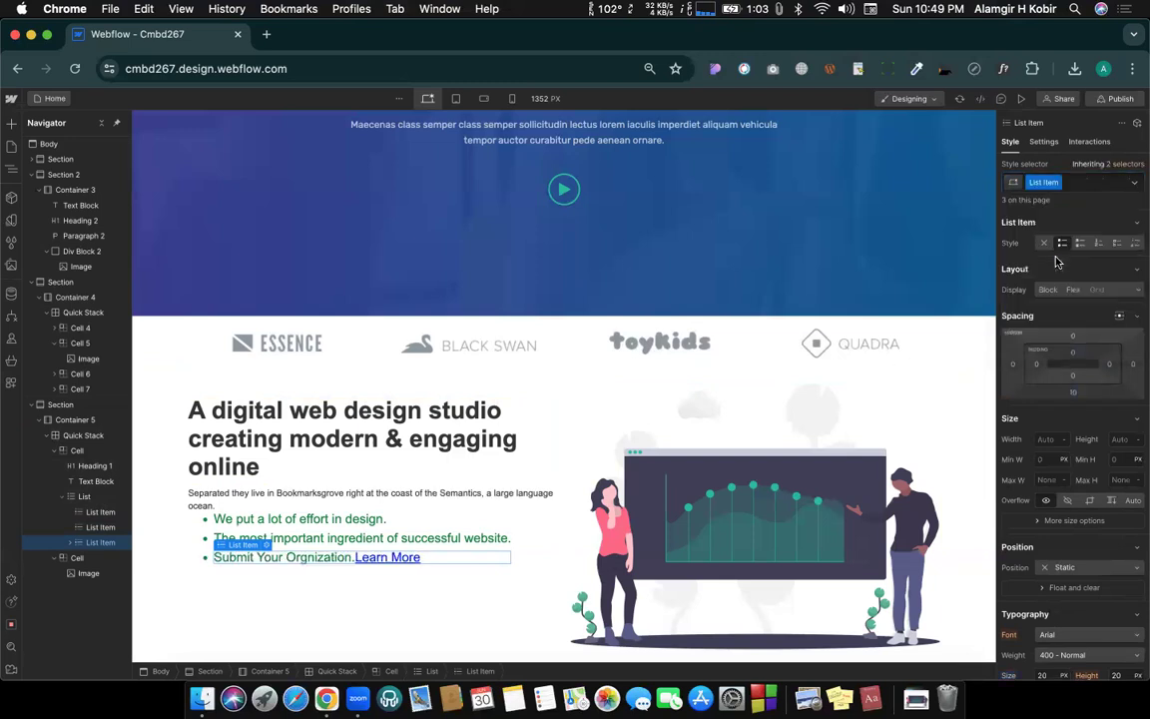
click(401, 611)
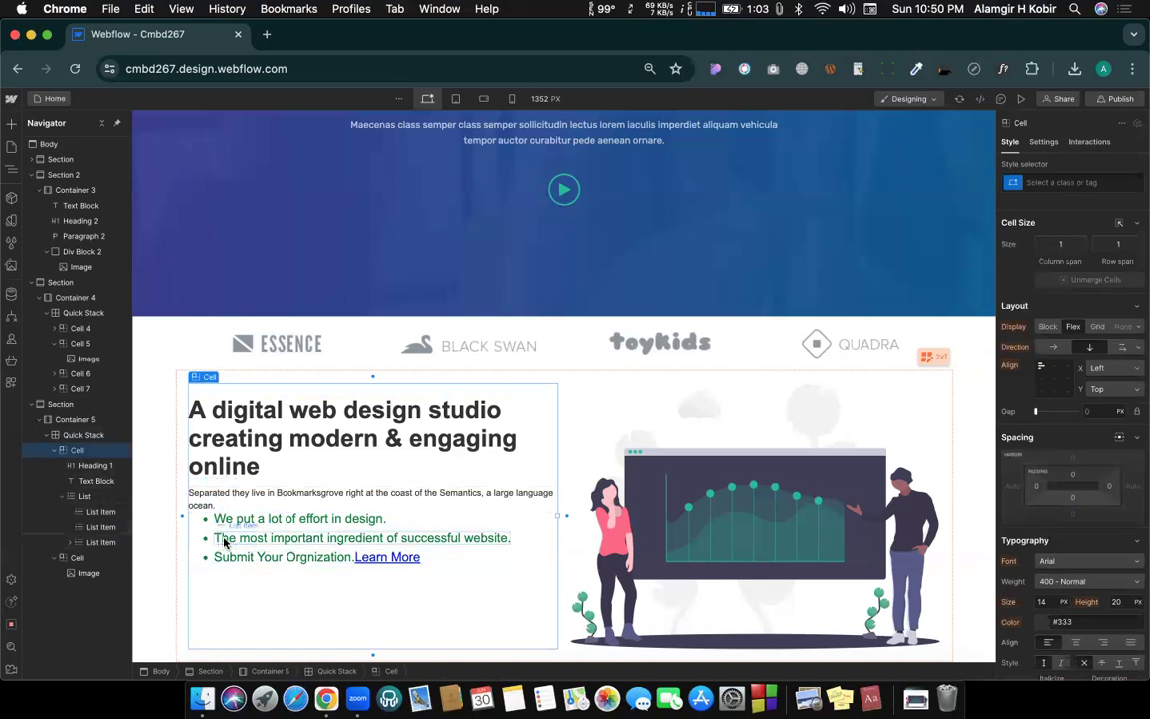
Step: Add a horizontal flex block below the bullet list and insert an image element inside it
click(11, 123)
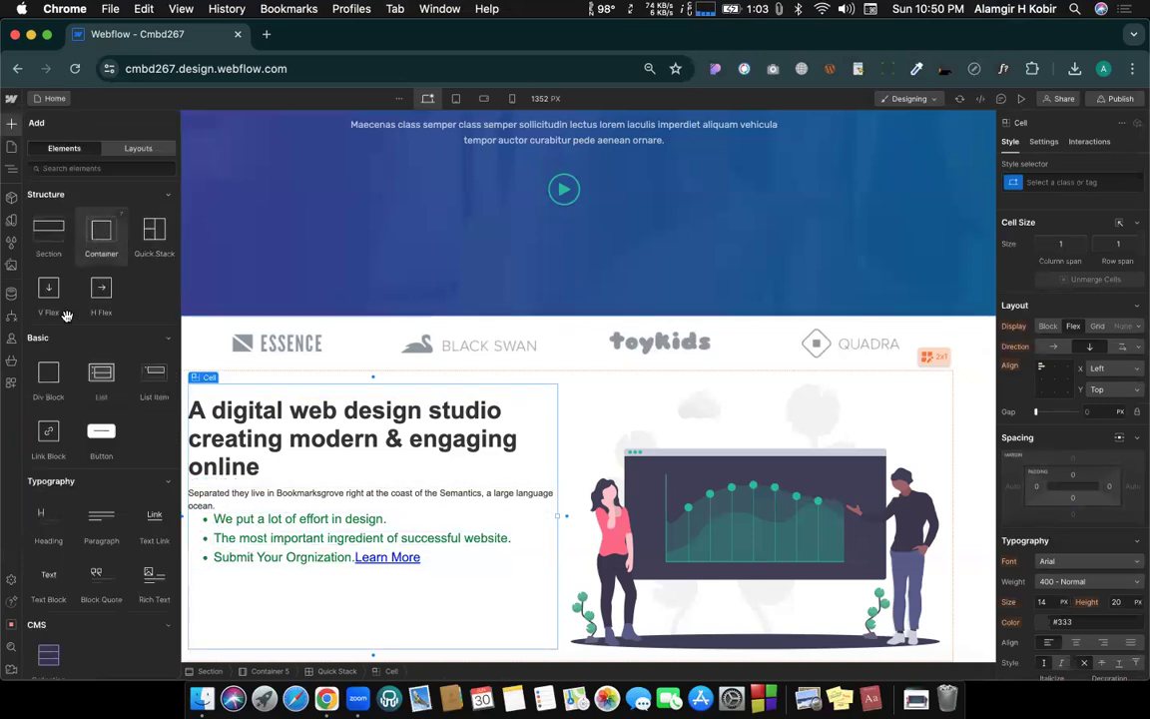
drag(101, 311, 235, 589)
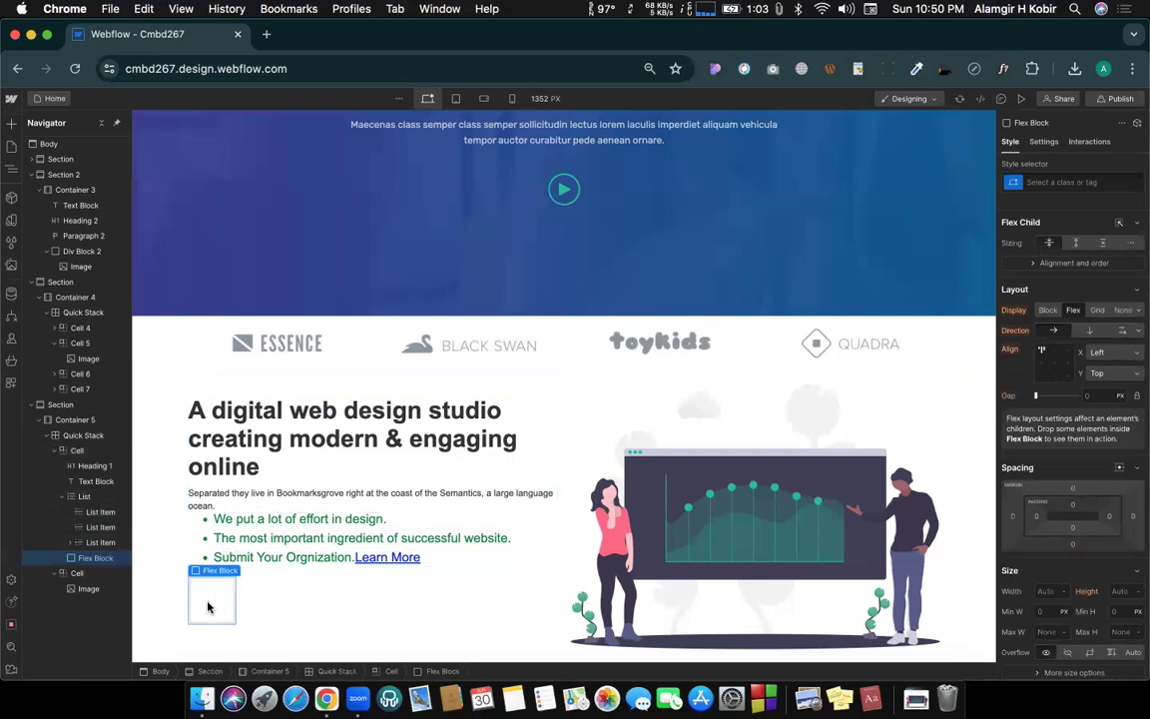
key(super+e)
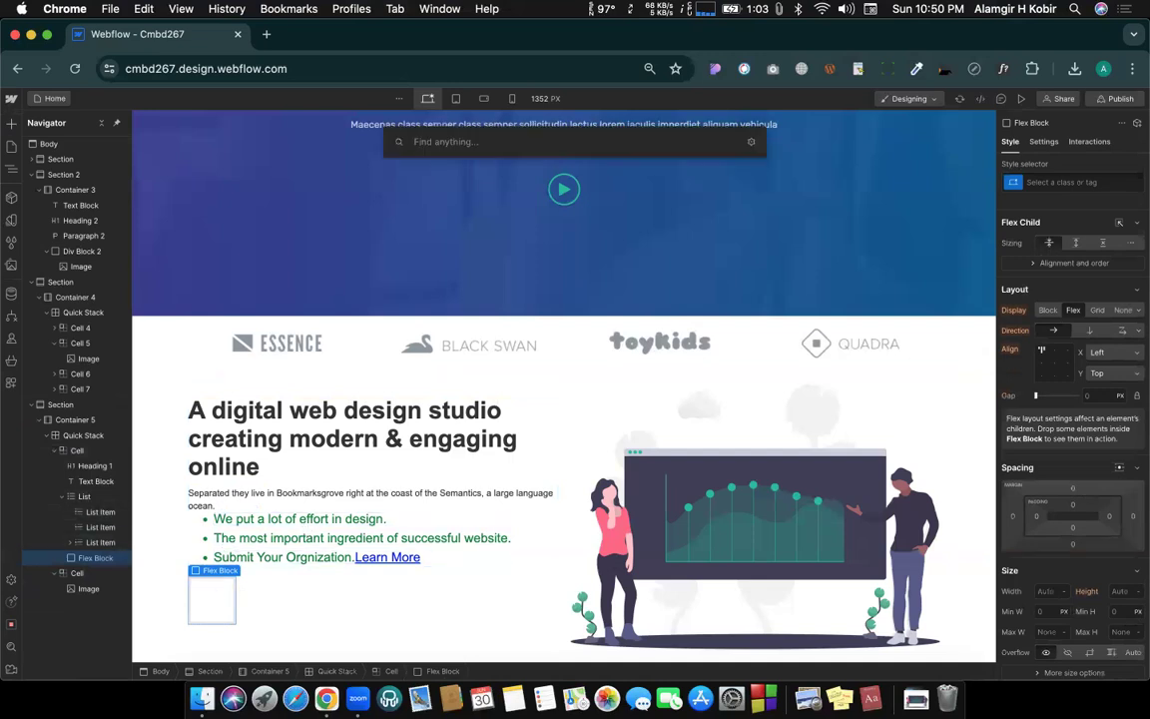
text(img)
key(BackSpace)
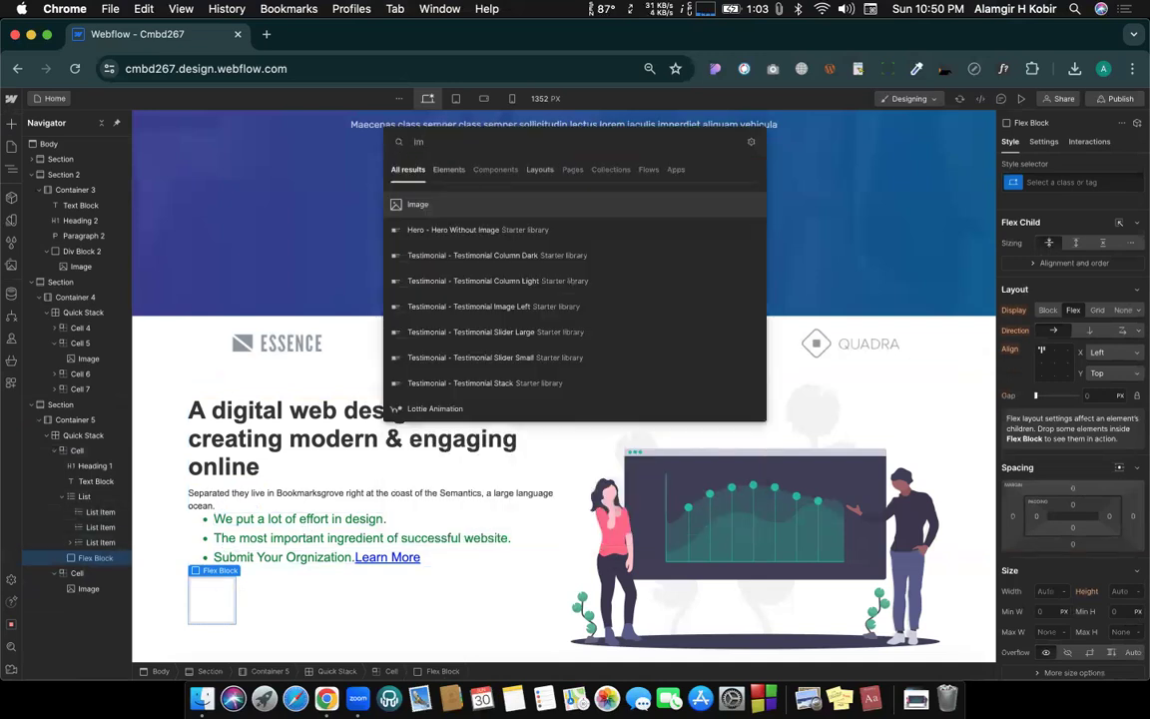
key(Return)
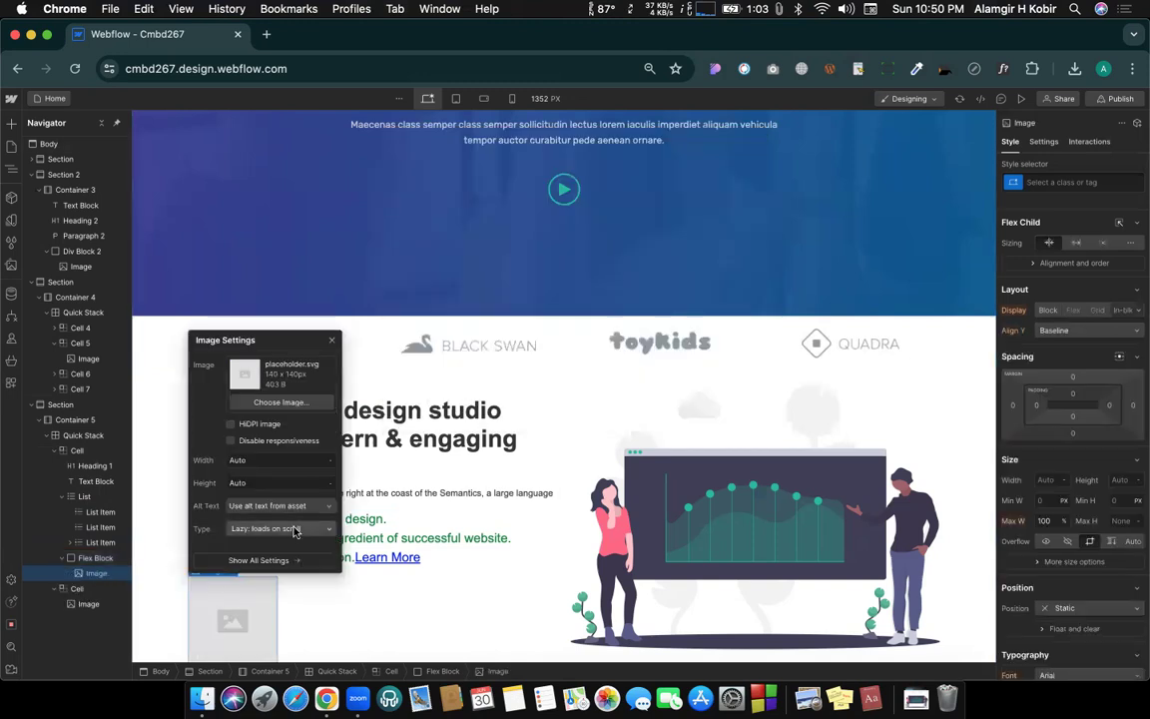
key(super+w)
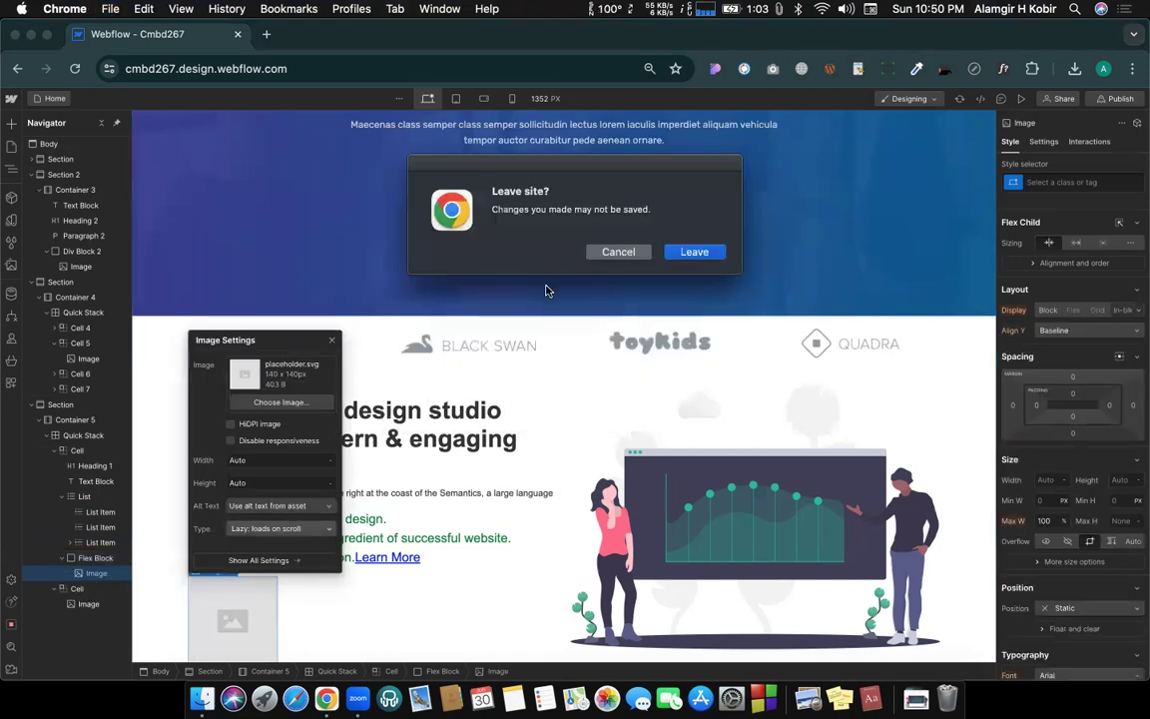
click(616, 252)
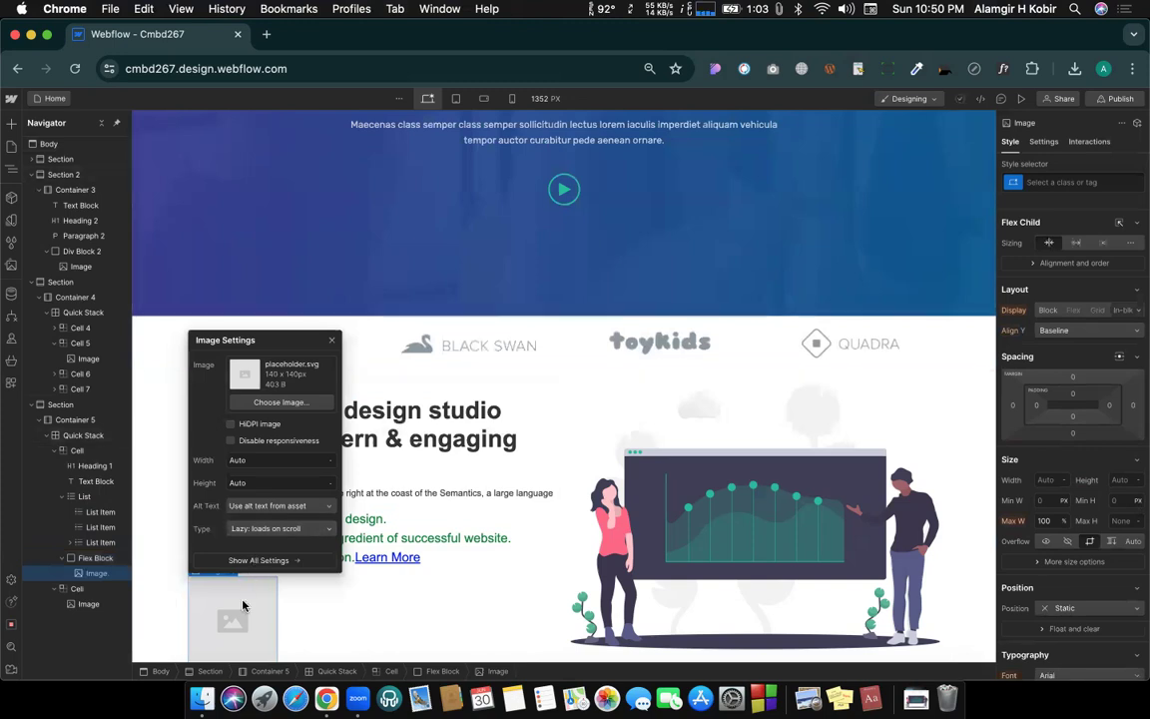
Step: Insert a text block beside the placeholder image in the flex block
key(super+e)
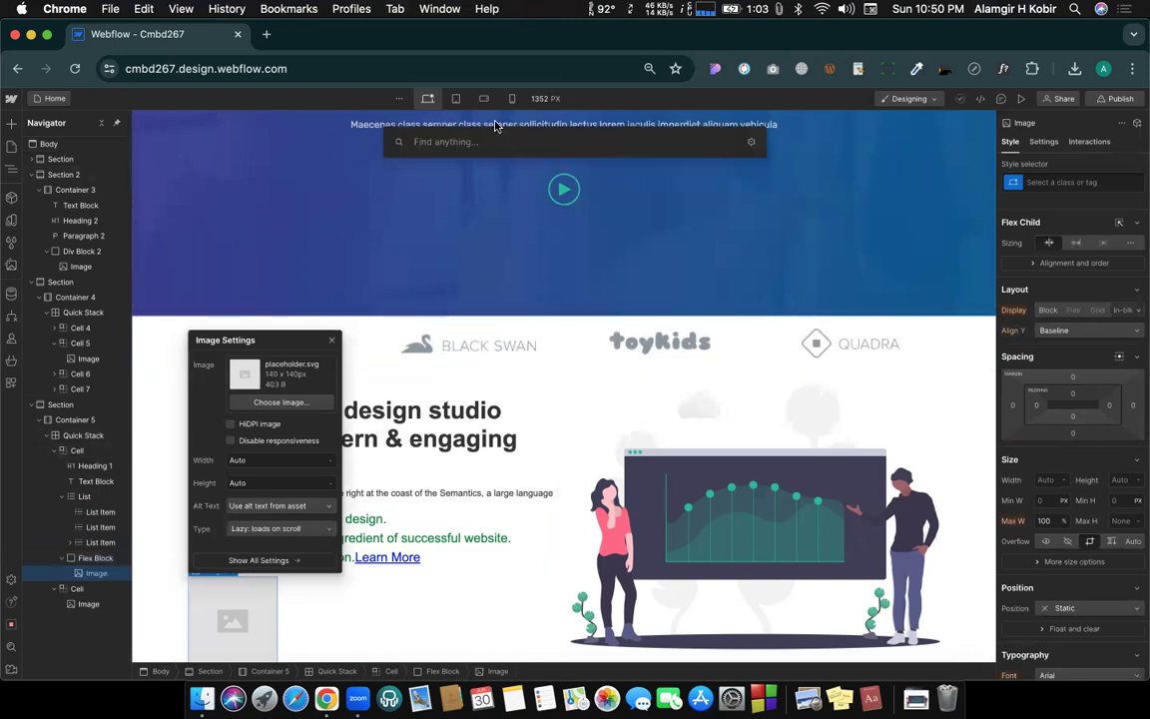
text(text)
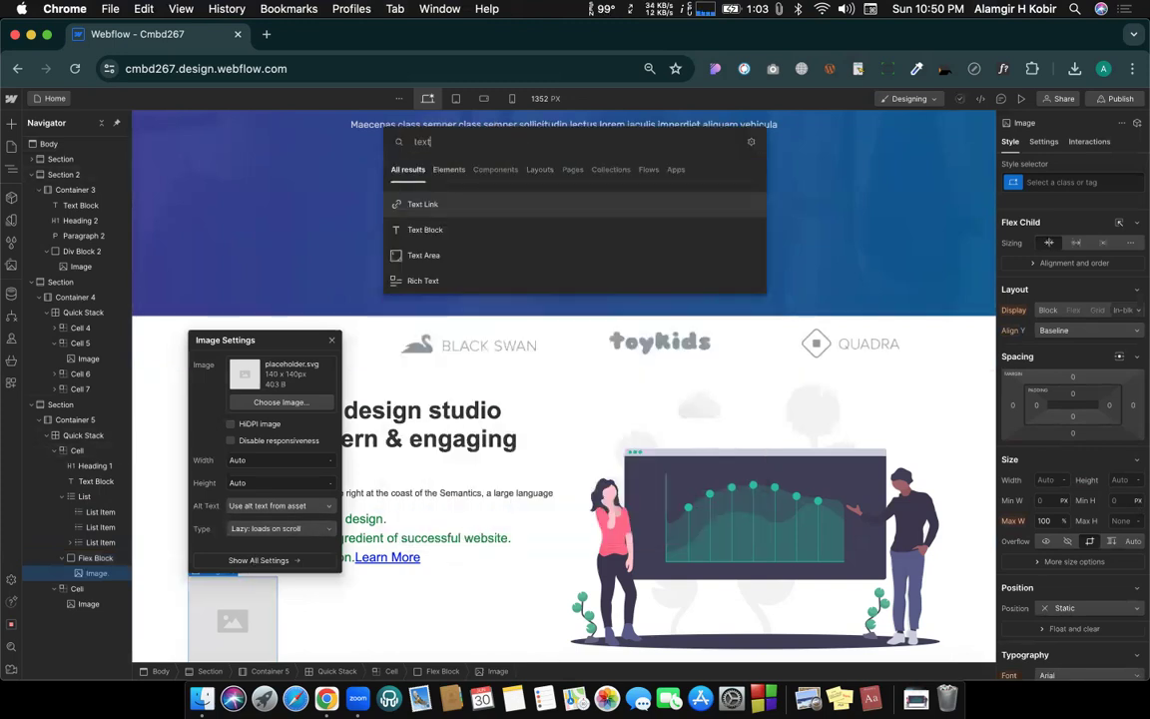
key(Down)
key(Return)
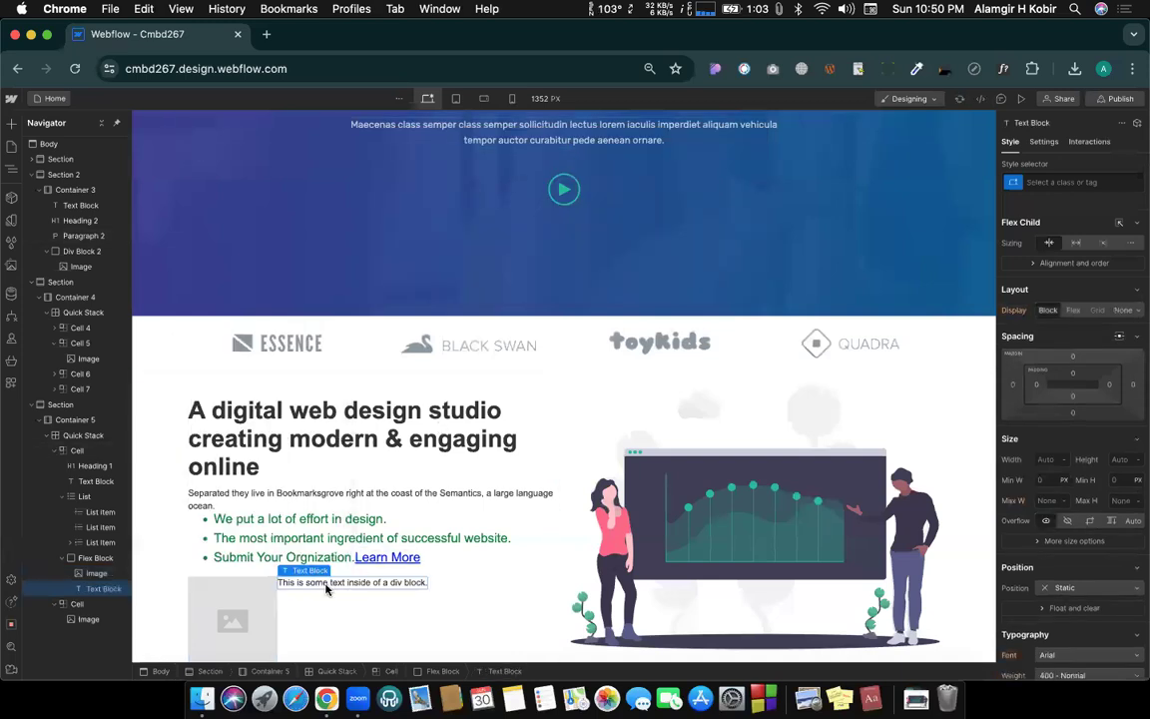
Step: Open the image chooser for the placeholder image in the flex block
scroll(248, 572, down, 1)
double_click(230, 555)
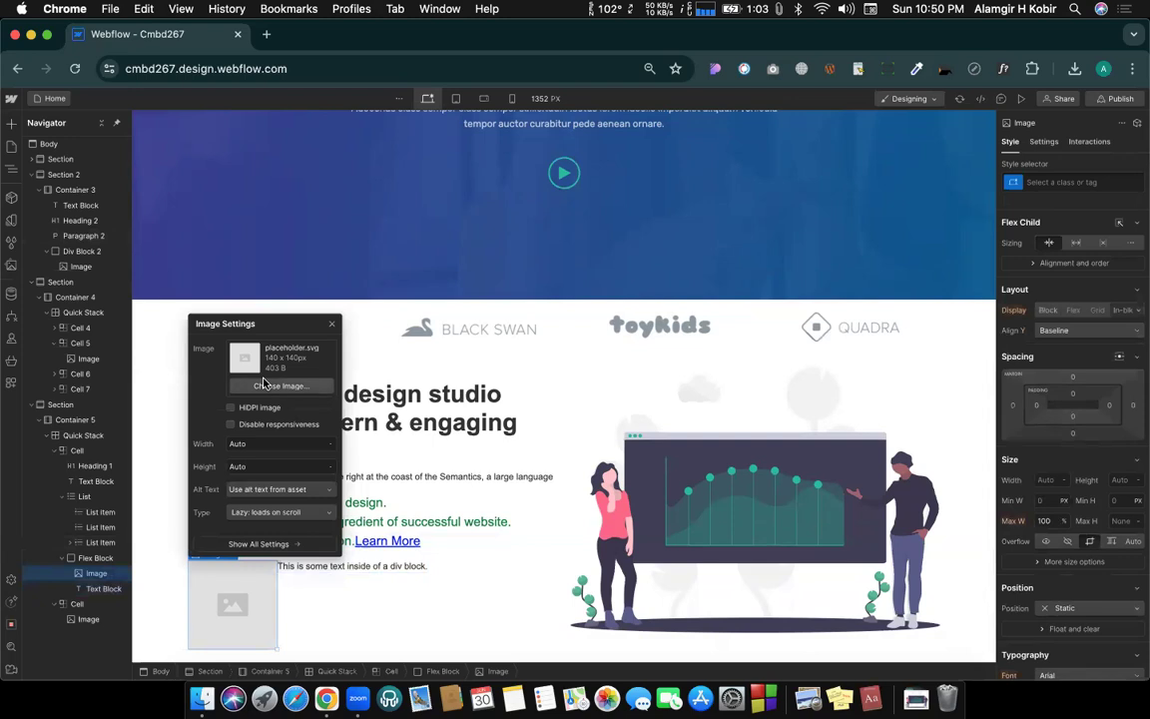
click(264, 388)
Step: Search Google for "dot icon" in a new browser tab, and search the Icons8 icon library for "dot"
key(super+t)
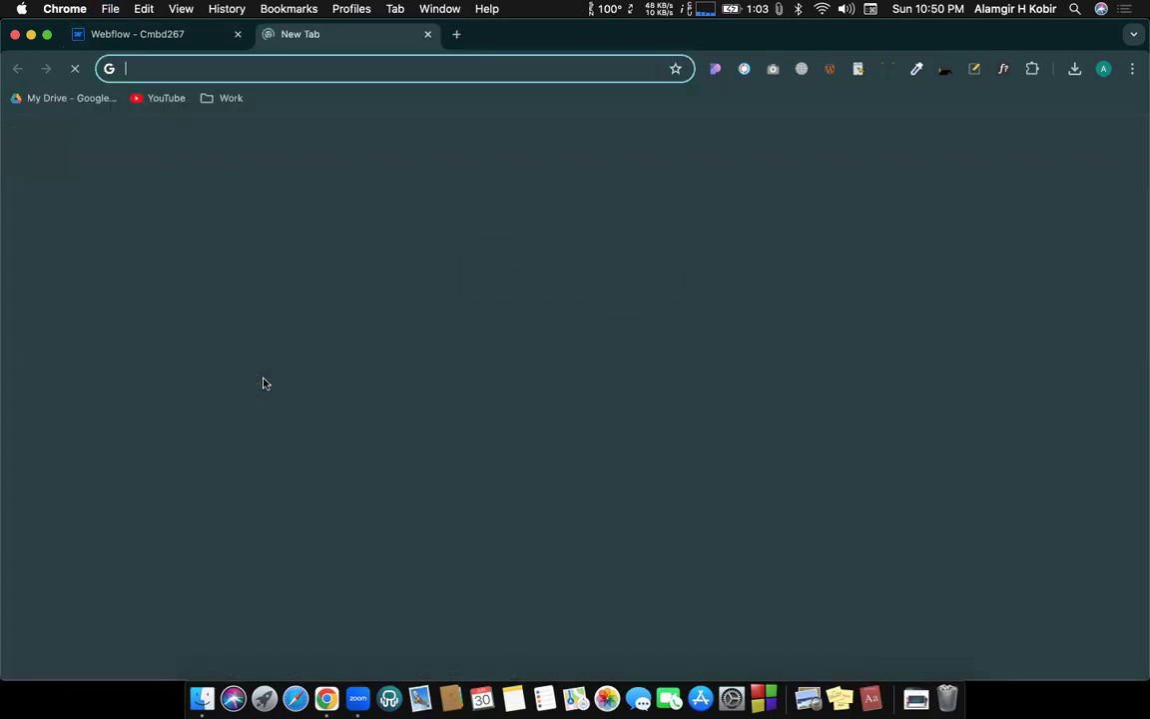
text(dot icon)
key(Return)
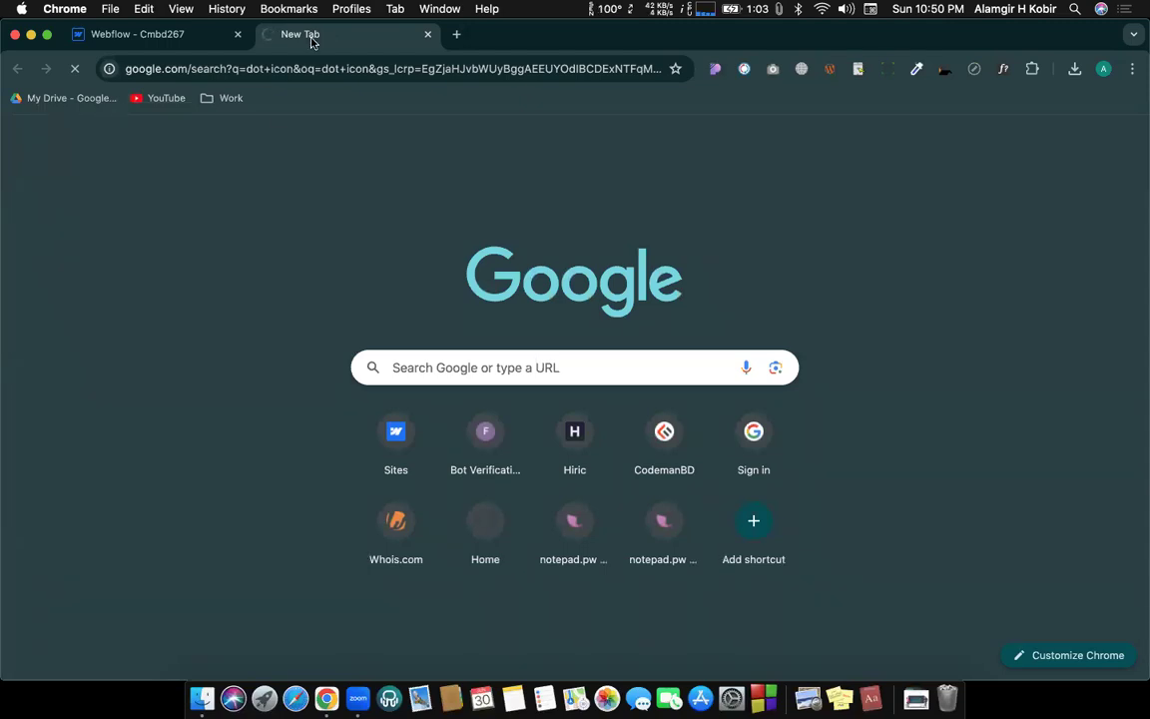
click(297, 69)
text(icon)
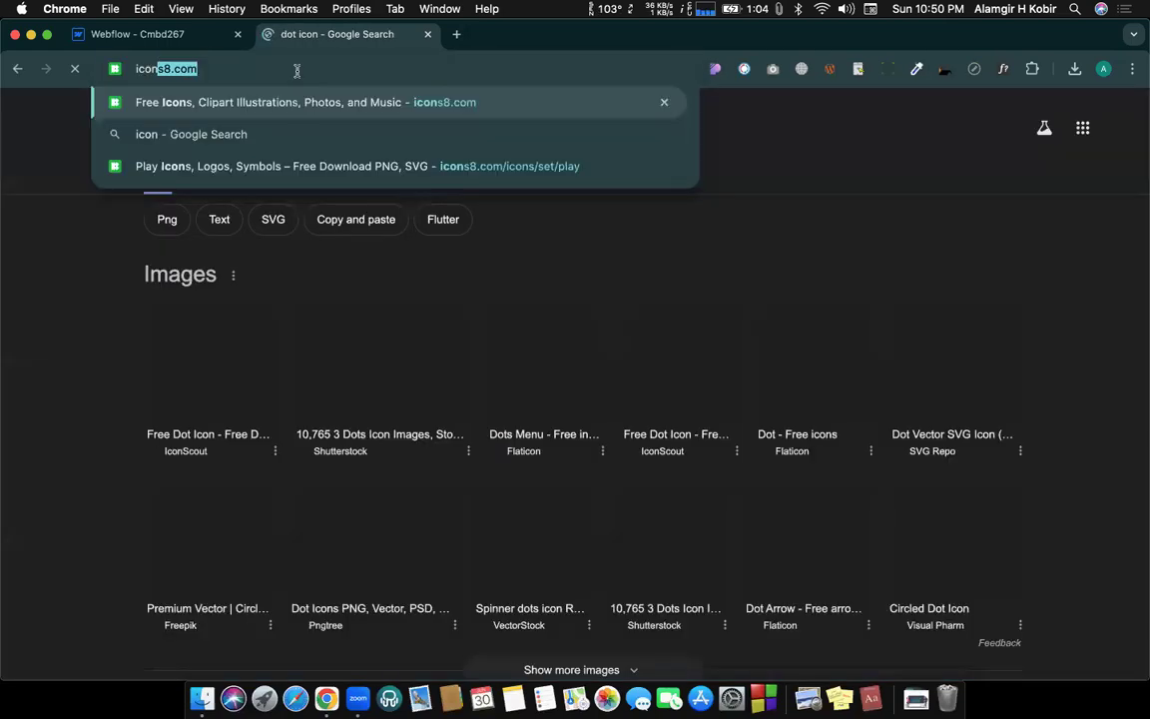
key(Return)
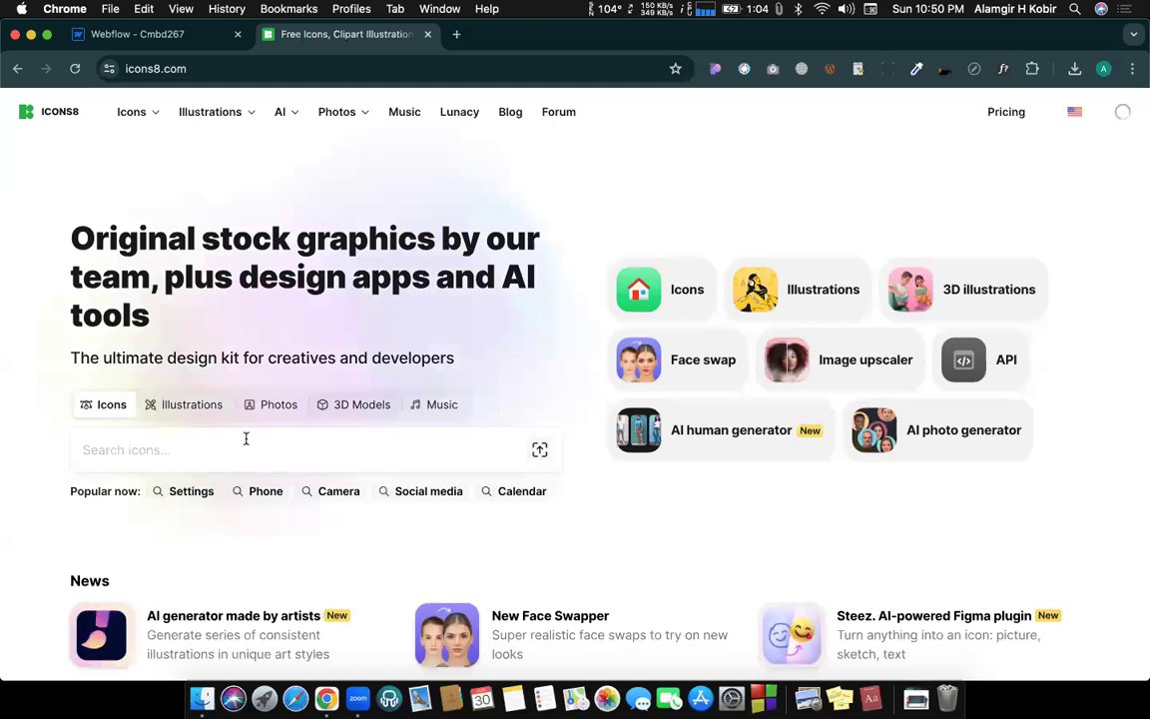
click(246, 449)
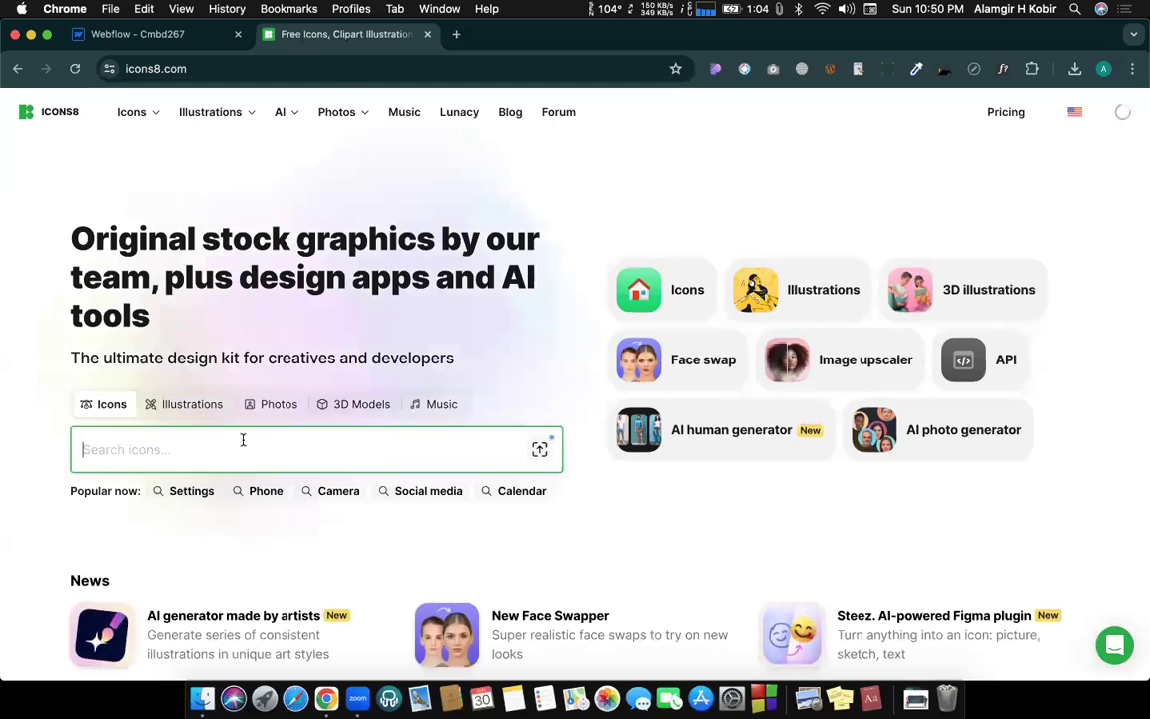
text(dot)
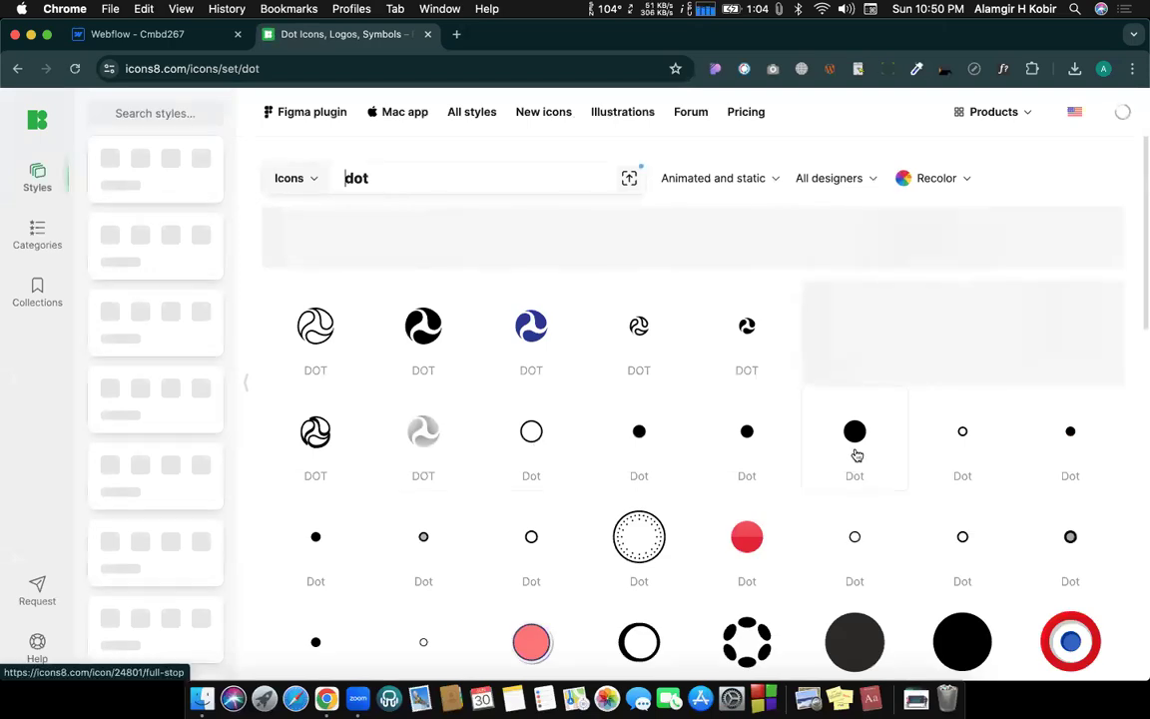
Step: Sample the green of the list bullets on the Hiric page with the eyedropper, and return to the Icons8 dot results
click(149, 34)
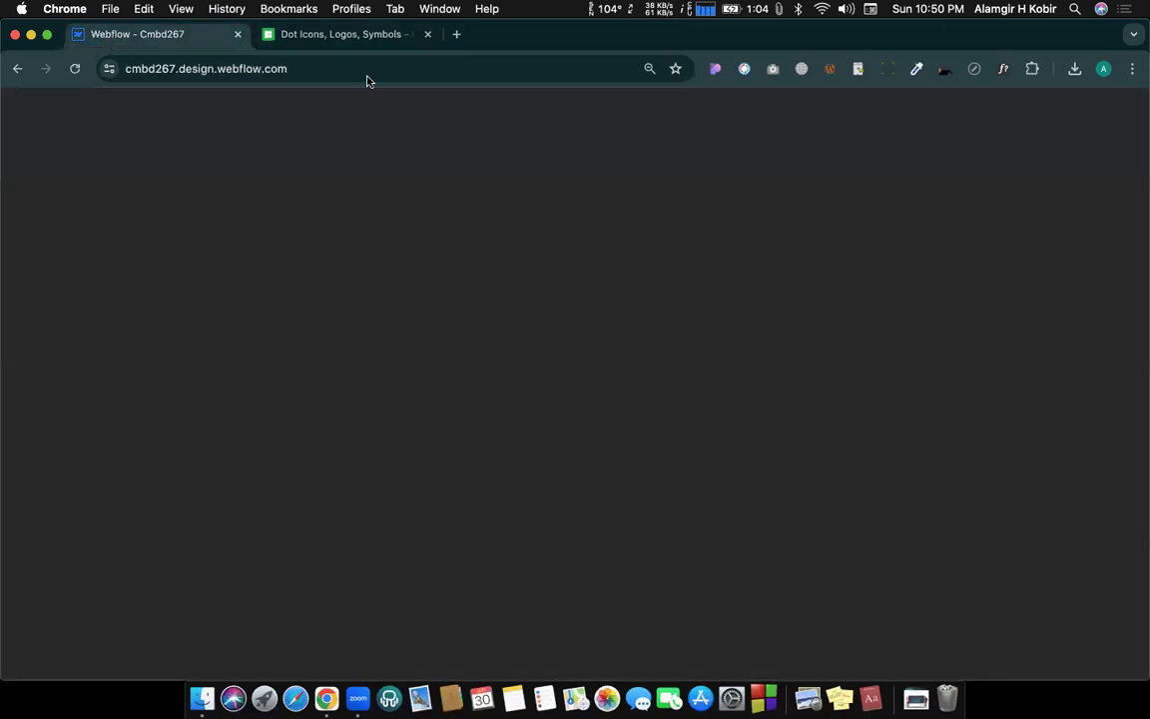
click(314, 34)
key(ctrl+Right)
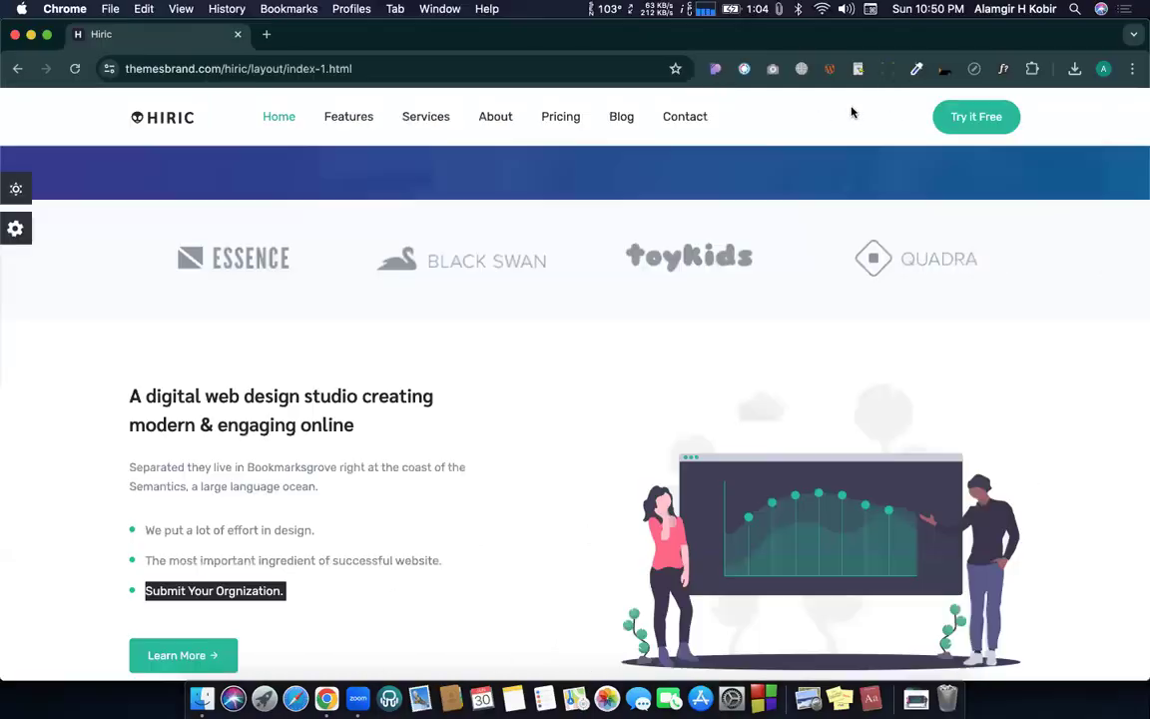
click(917, 70)
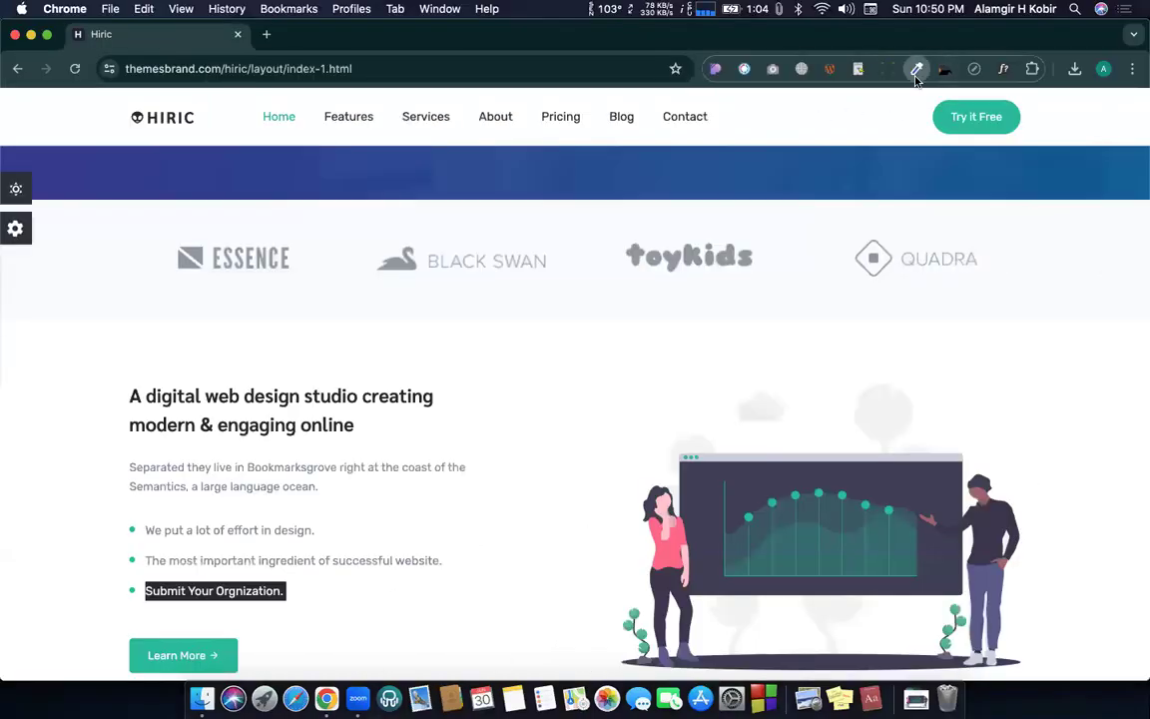
click(855, 100)
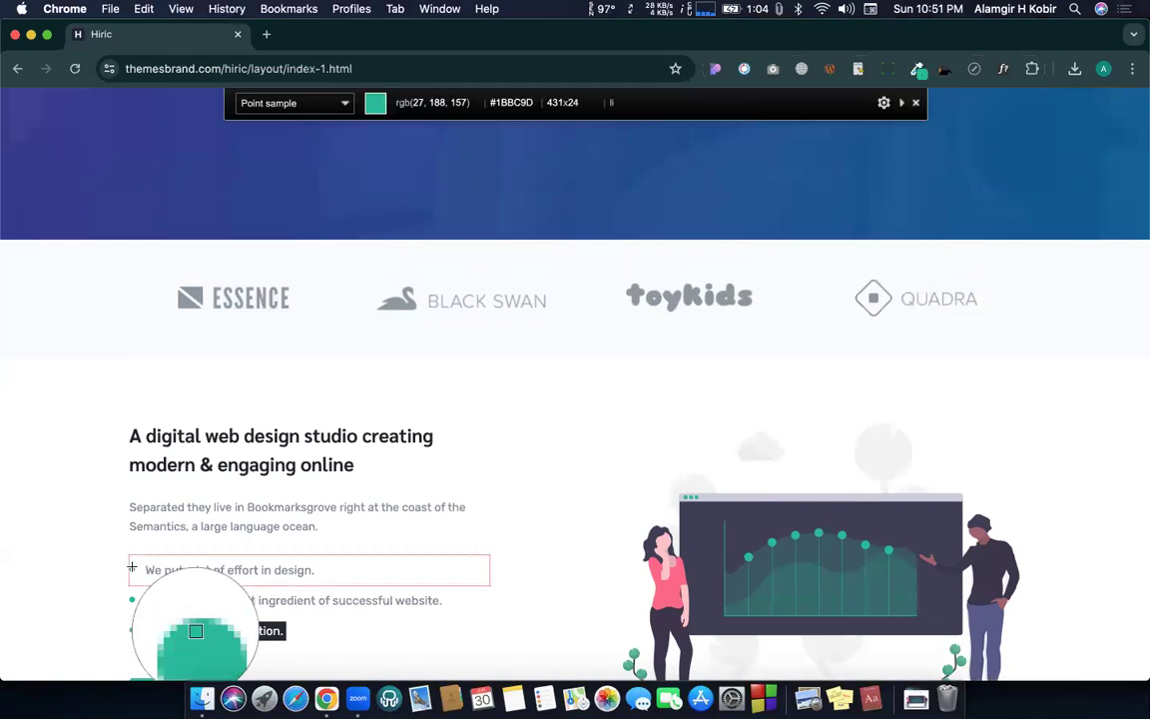
click(132, 568)
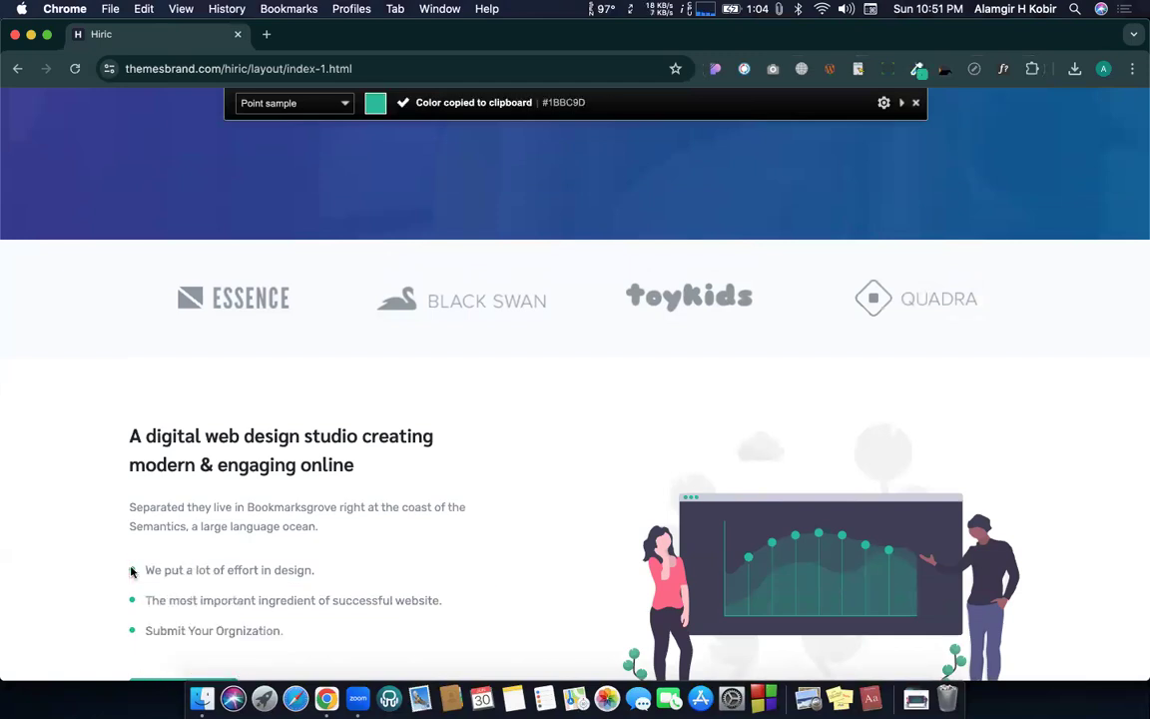
key(ctrl+Left)
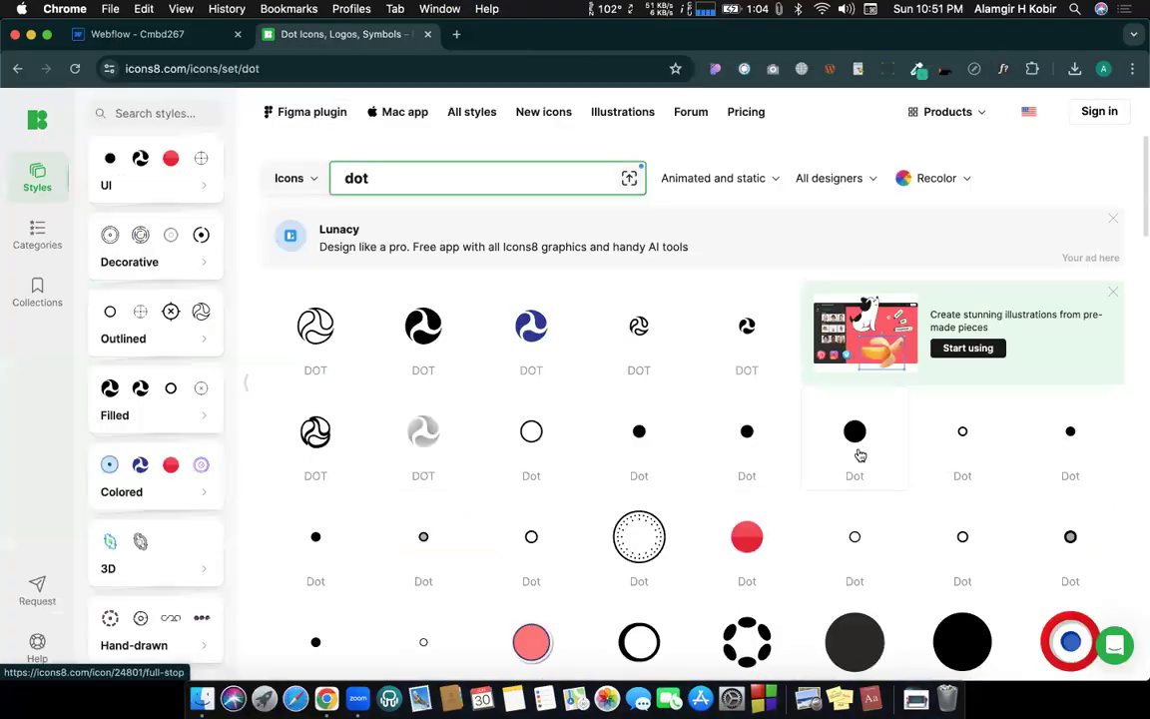
Step: Recolor the solid iOS 17 Filled Dot icon to #1BBC9D
click(855, 439)
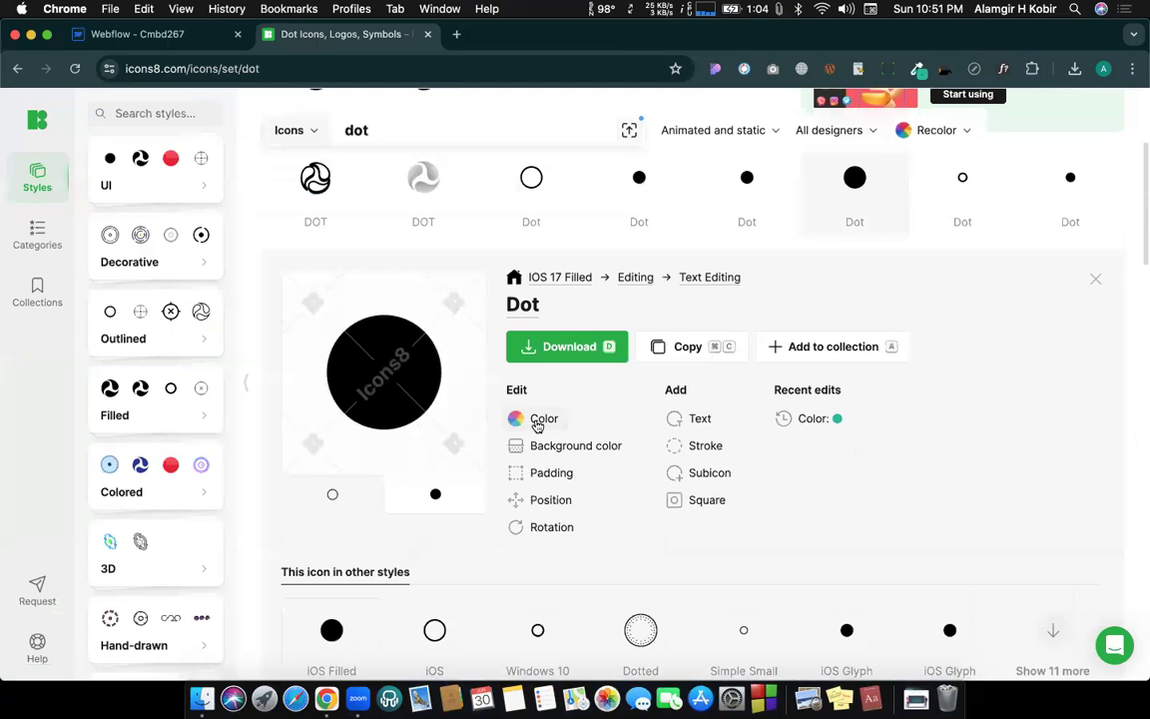
click(539, 420)
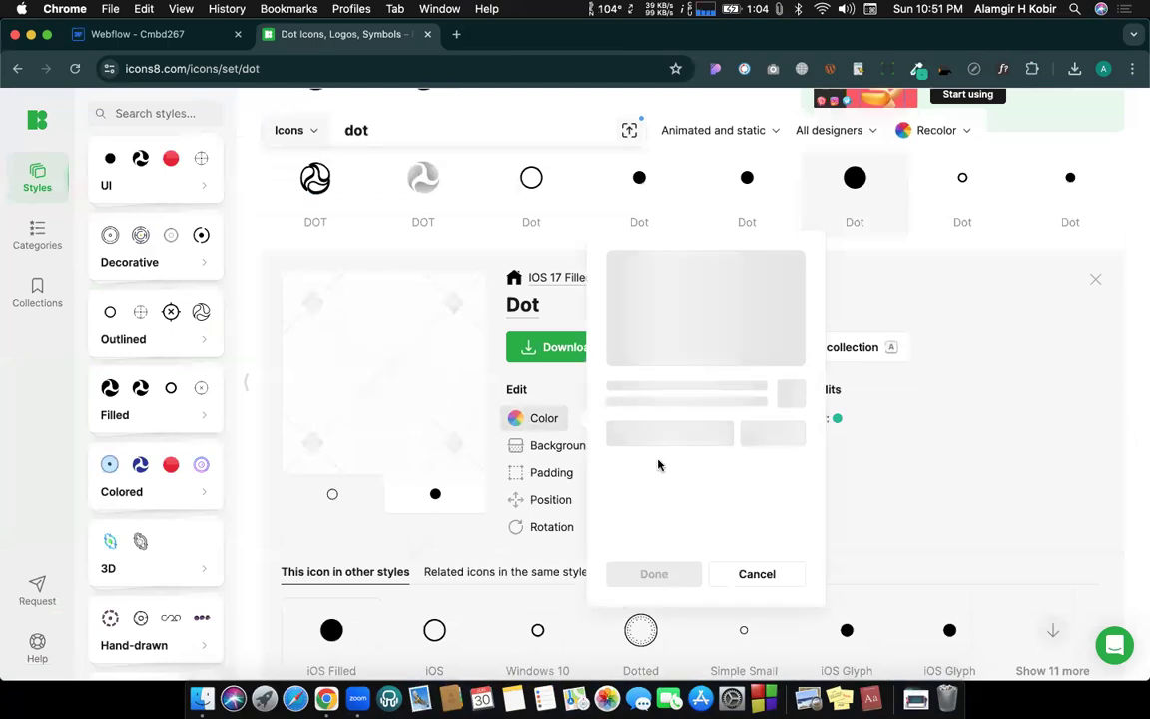
click(647, 435)
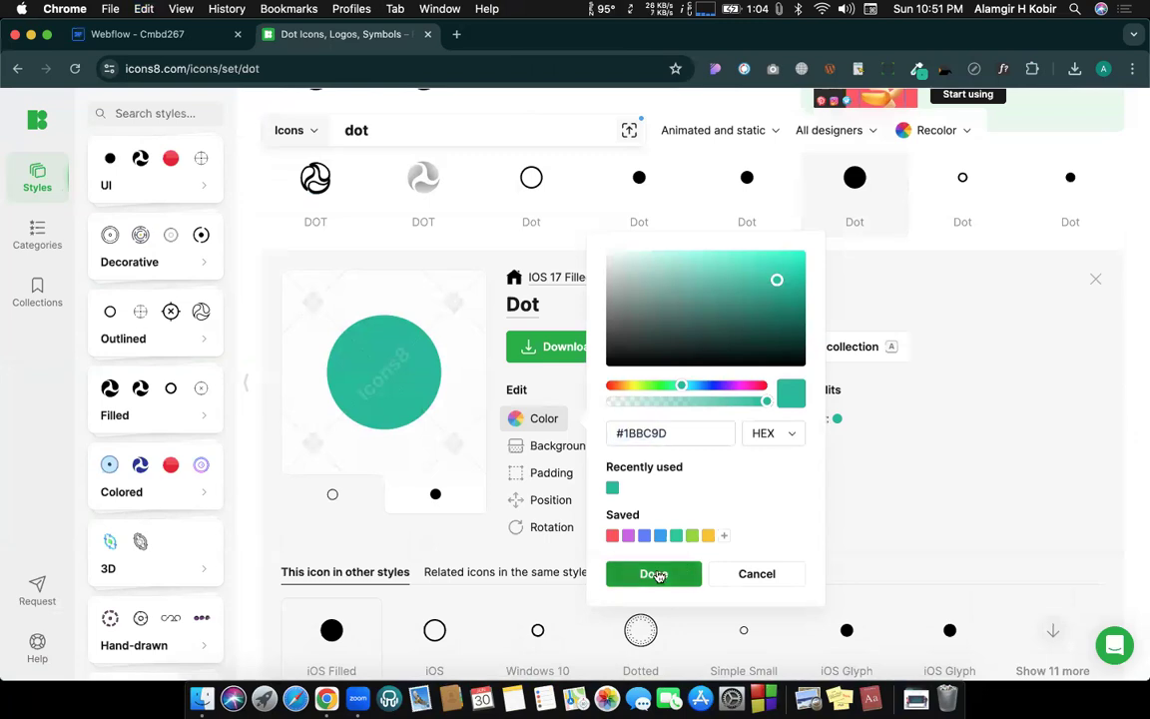
click(659, 574)
Step: Download the recolored dot icon as a PNG at the 100×100 size only
click(544, 351)
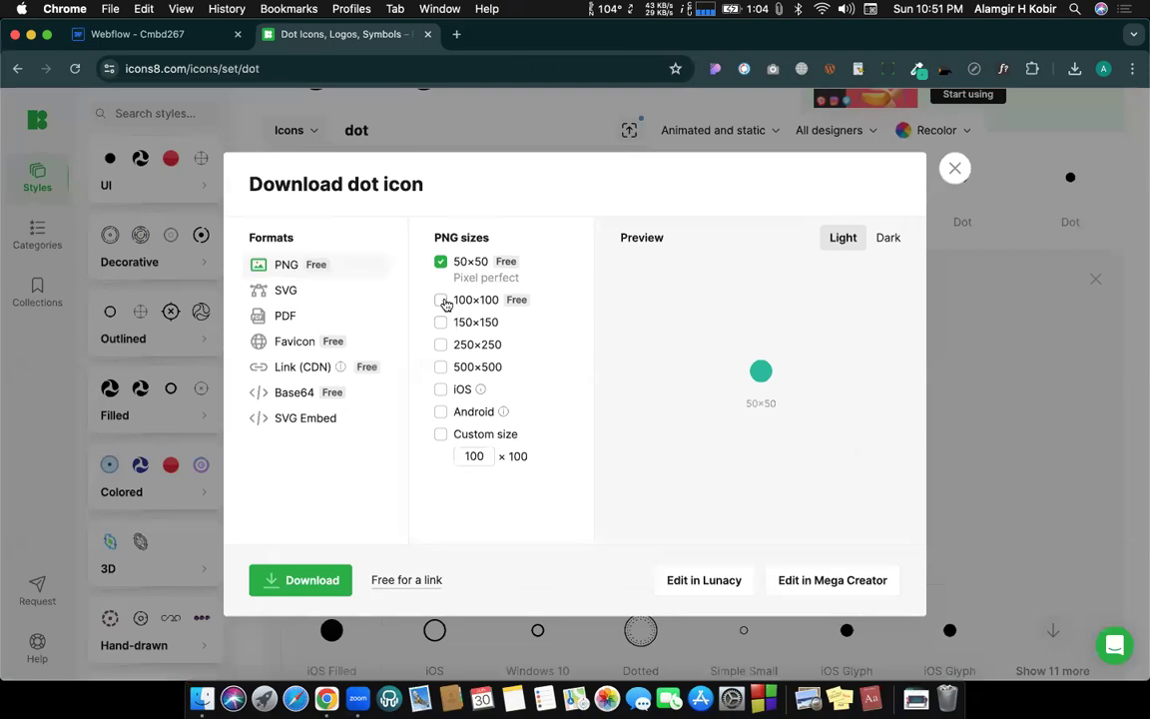
click(442, 300)
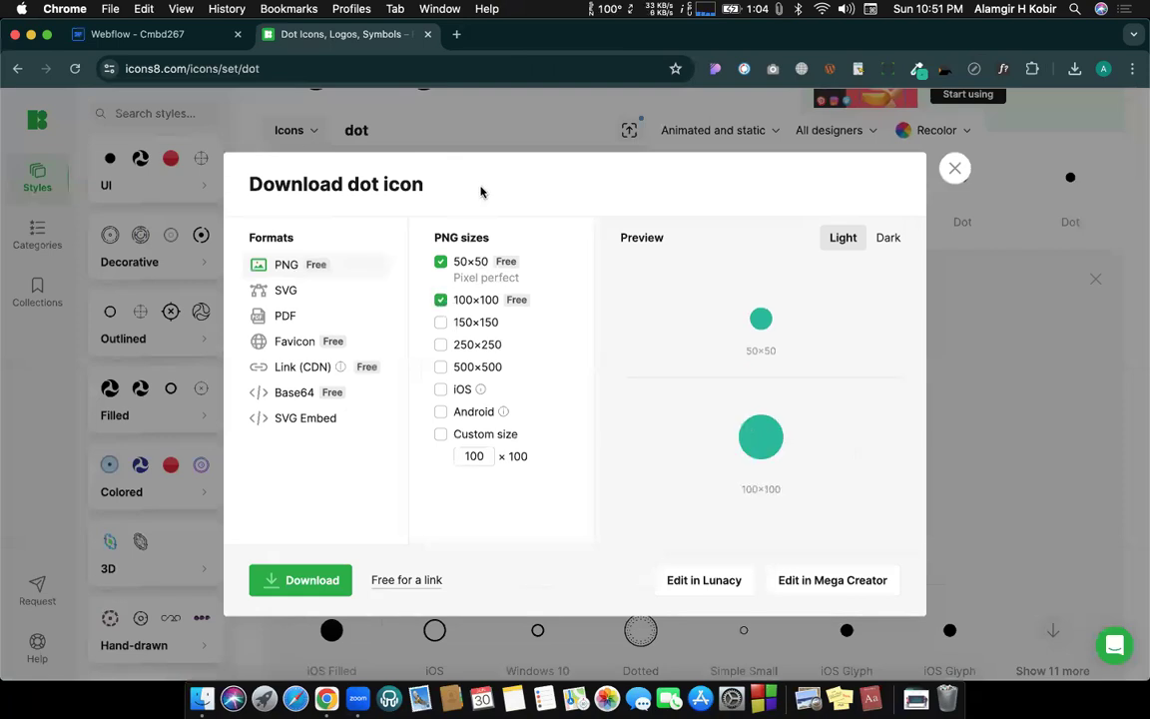
click(439, 264)
click(307, 579)
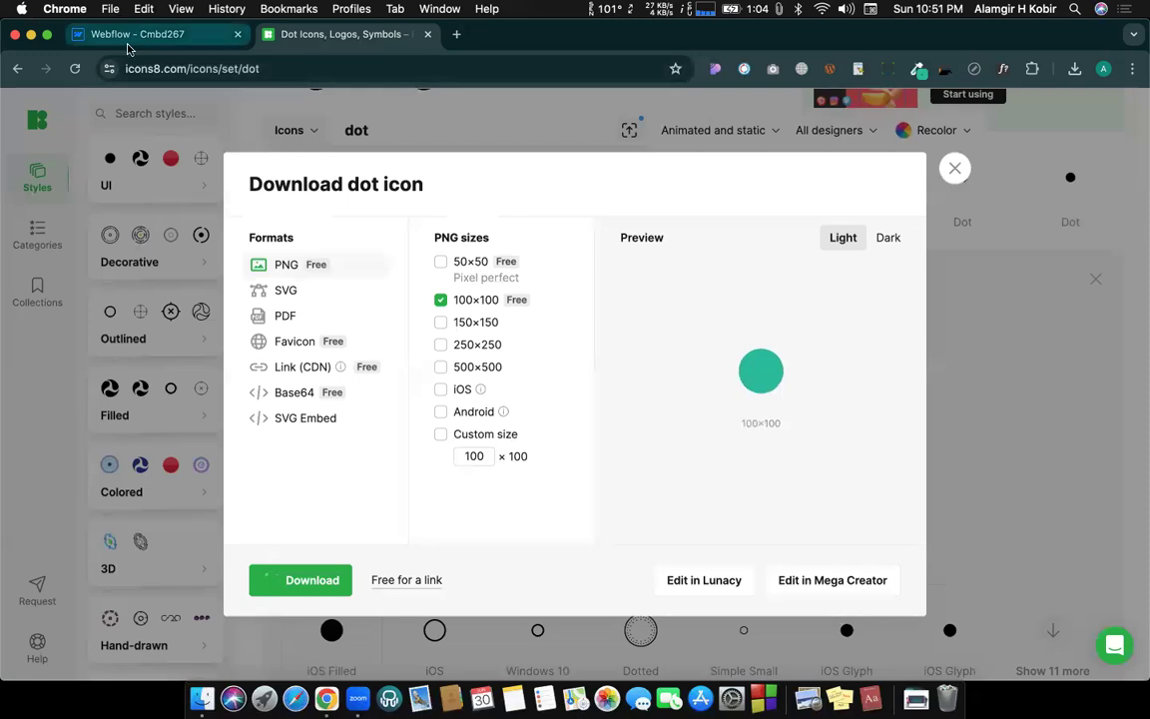
Step: Switch to Webflow and upload the downloaded dot icon to the site's image assets
click(129, 36)
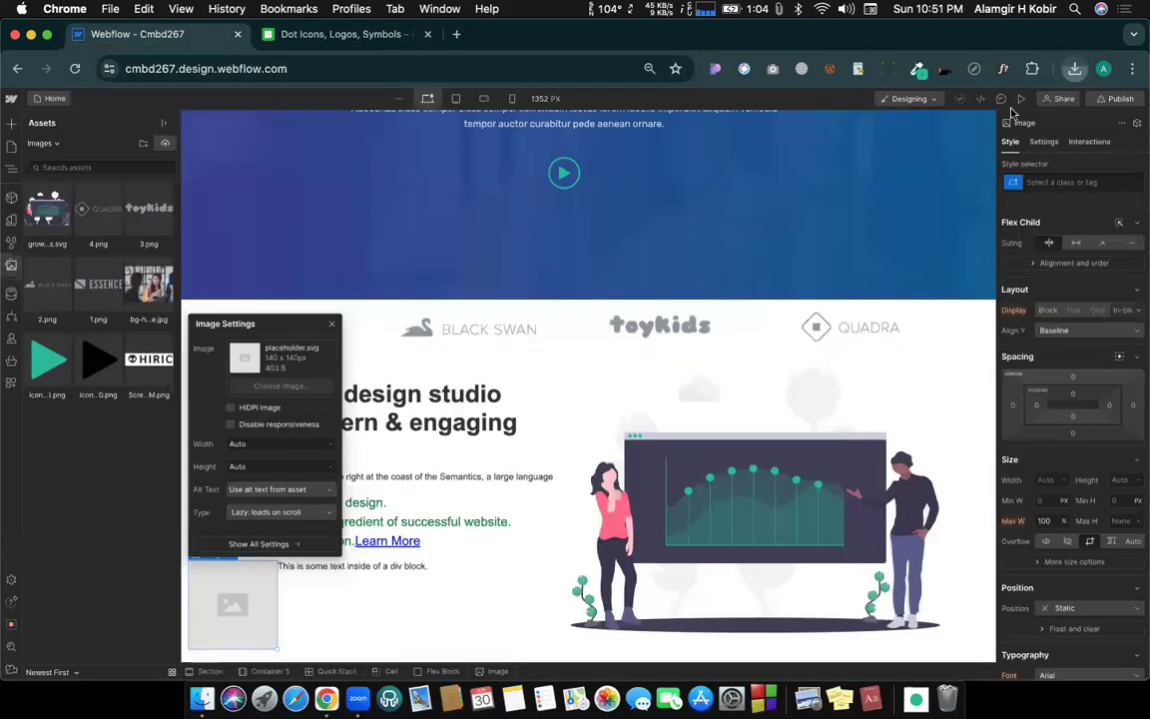
click(1074, 68)
drag(928, 141, 107, 419)
drag(90, 320, 90, 321)
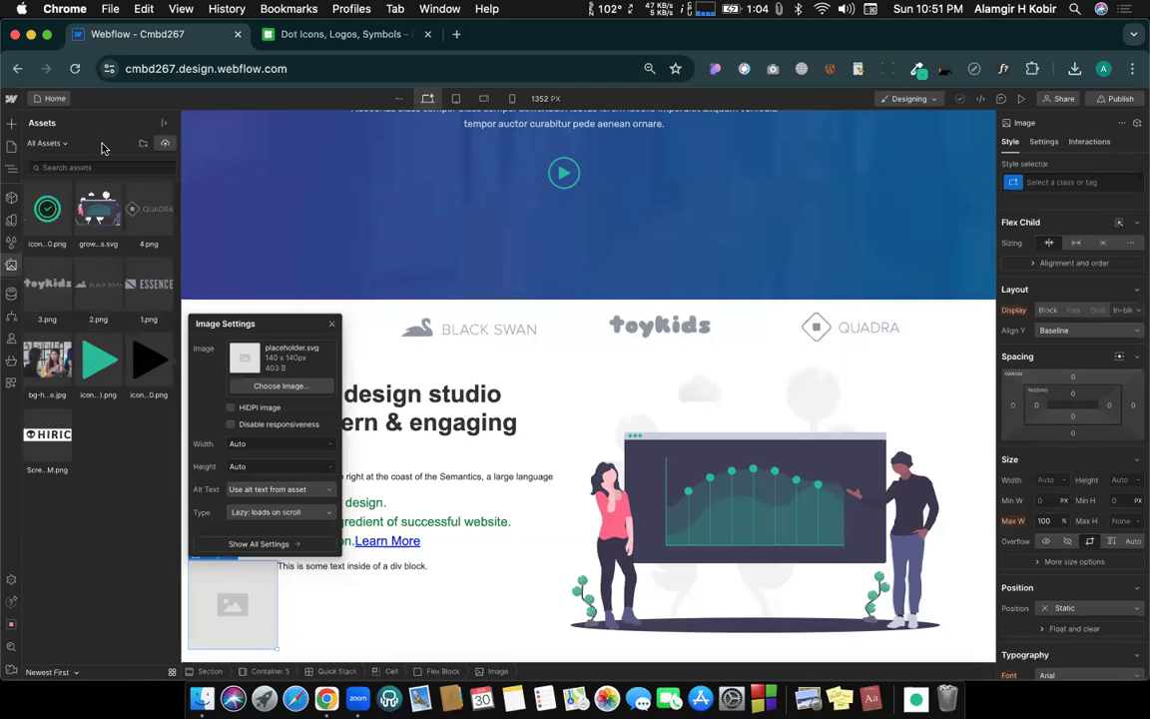
Step: Replace the placeholder image in the flex block with the green dot icon and set its width to 20 px
drag(44, 218, 228, 609)
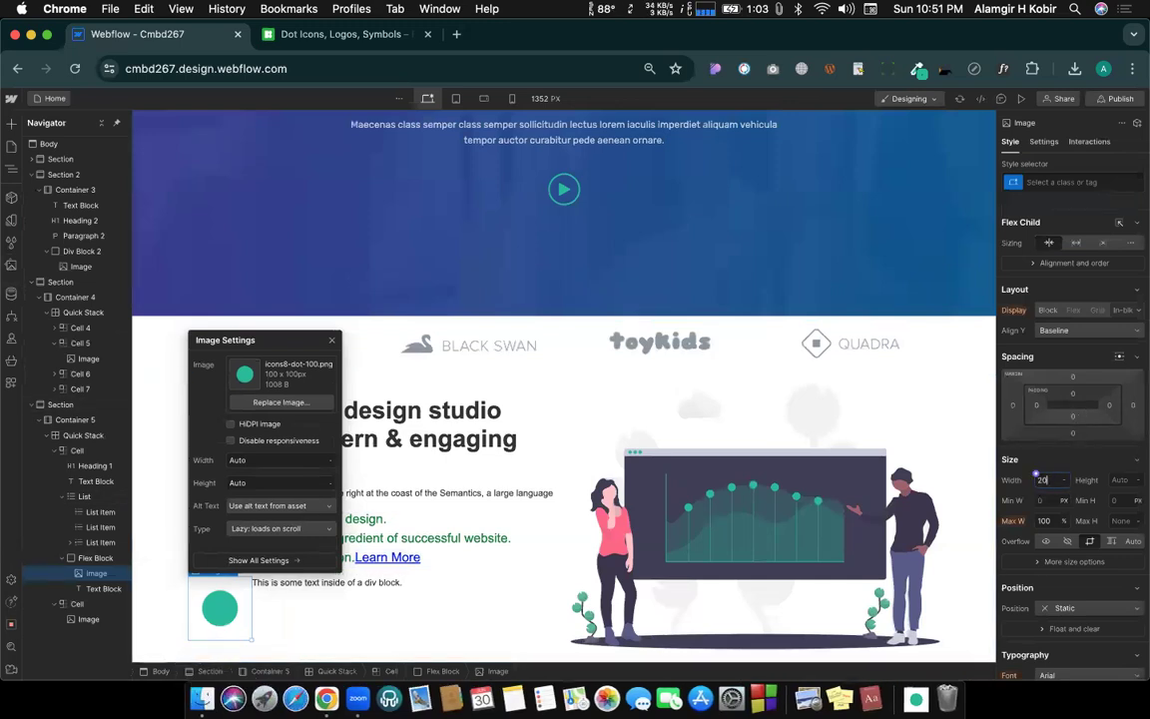
click(688, 578)
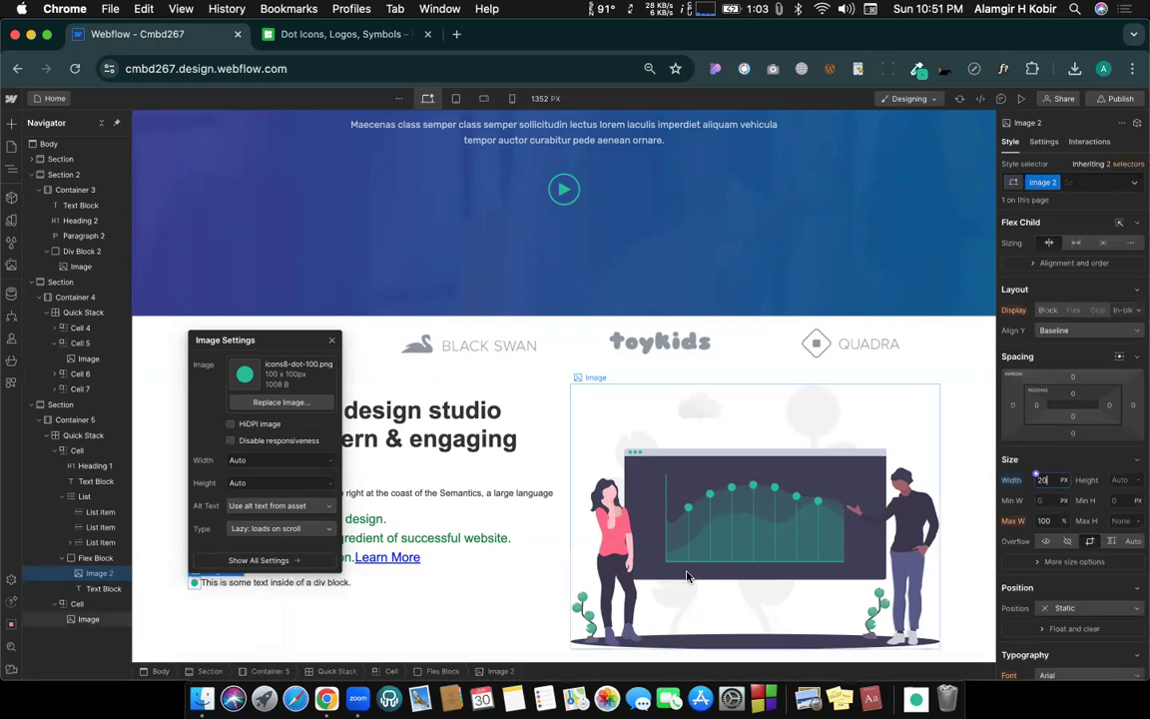
key(ctrl+Right)
key(ctrl+Left)
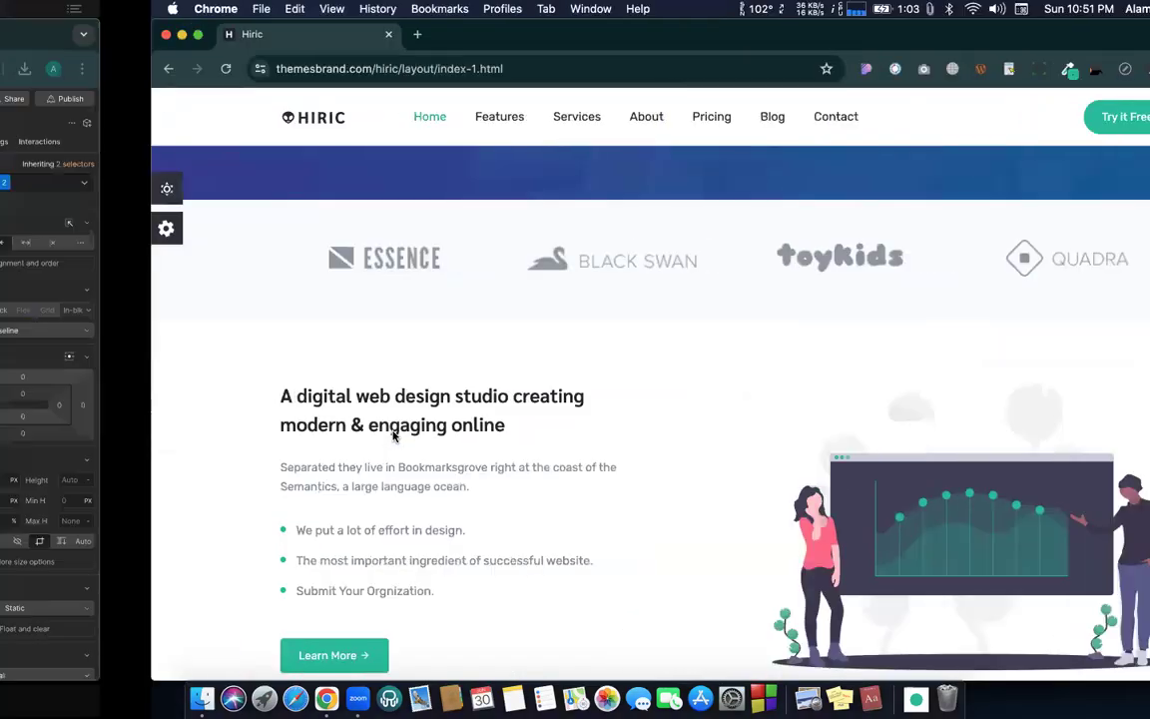
Step: Give the text block beside the green dot a left margin of 10 px
drag(267, 339, 369, 247)
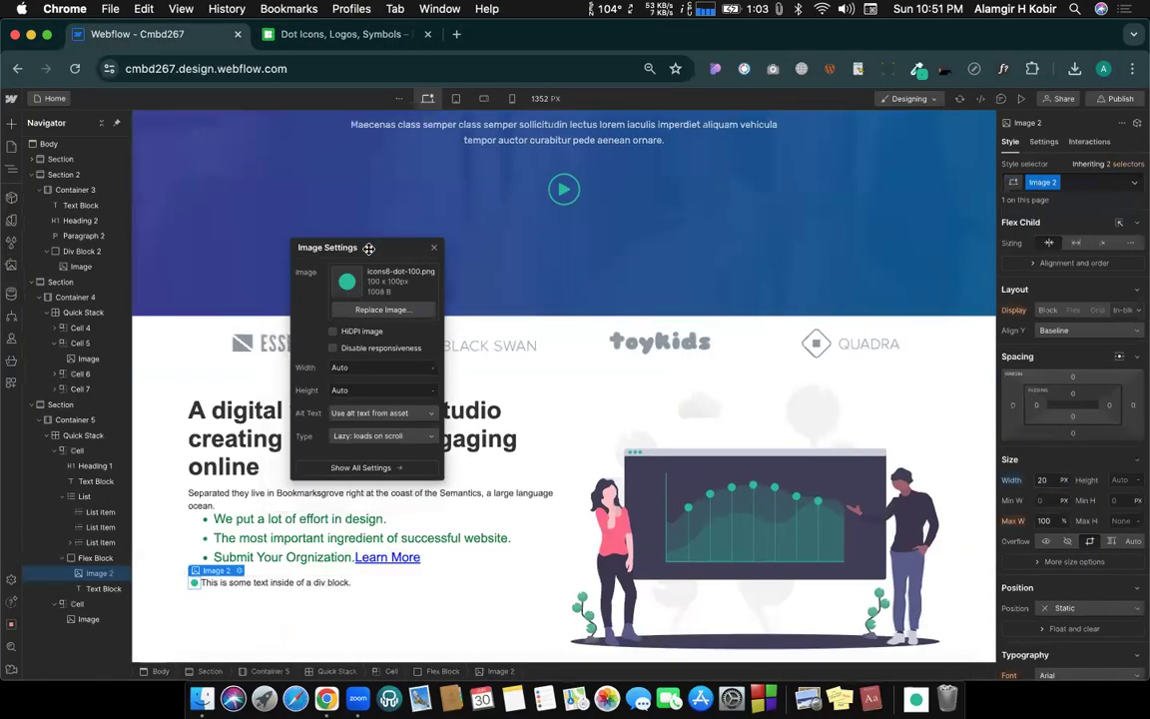
click(233, 589)
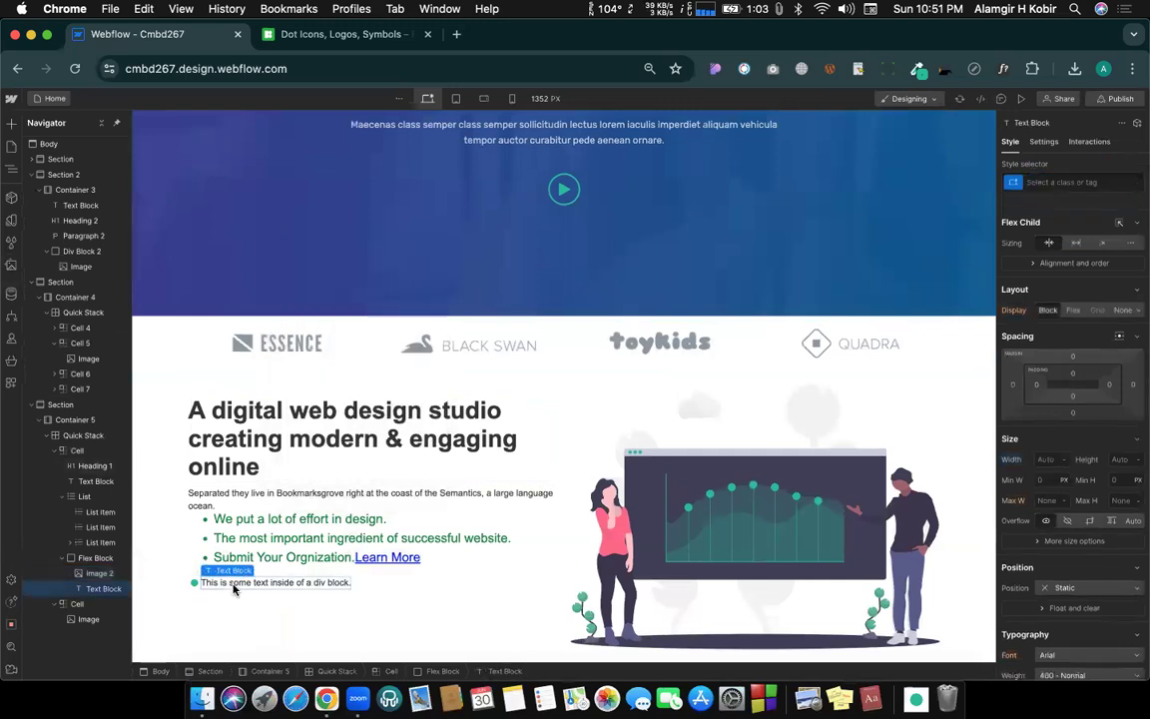
click(1016, 382)
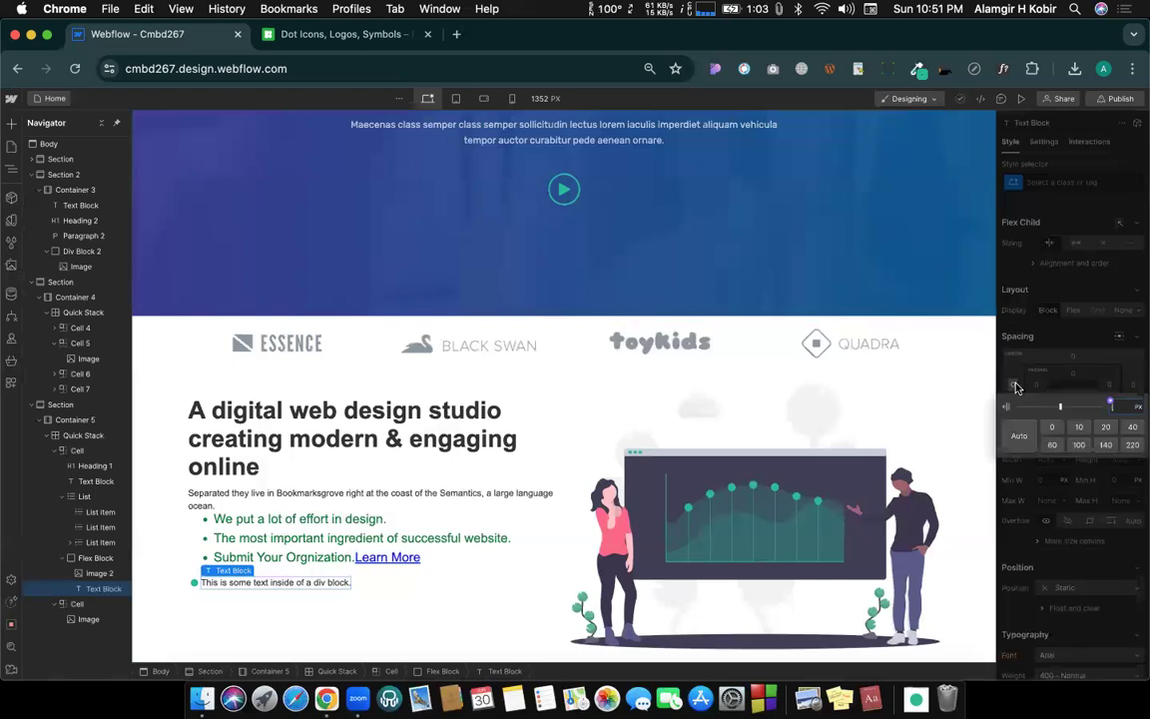
click(1078, 427)
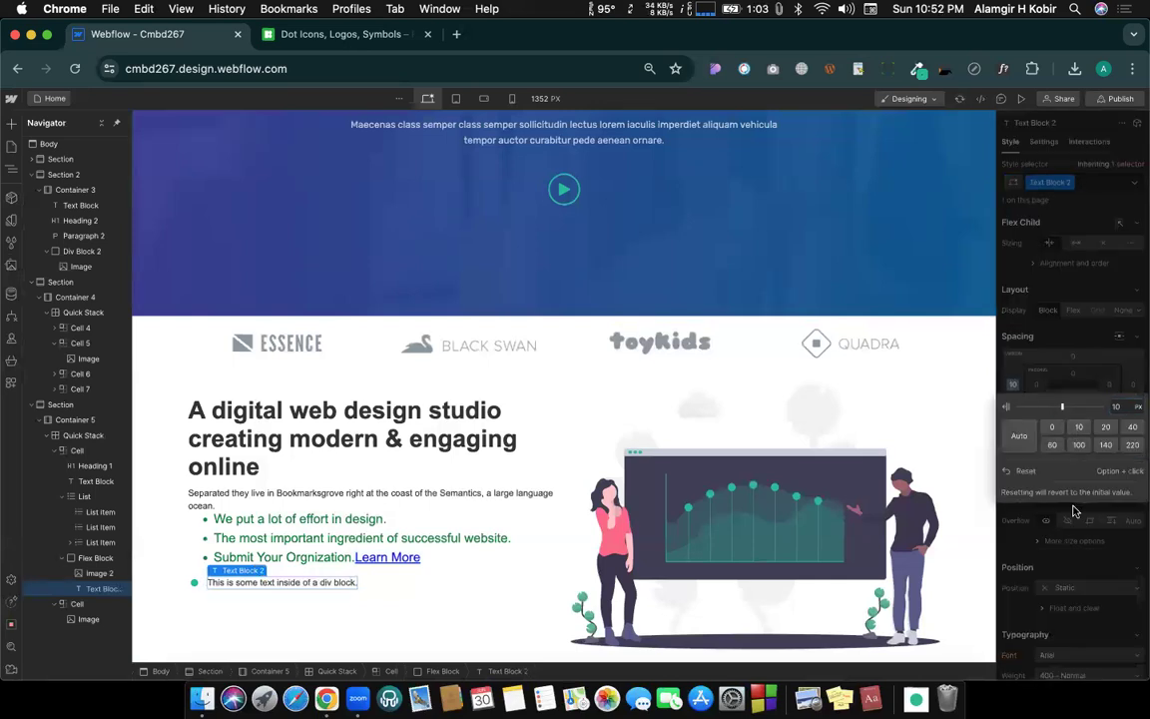
Step: Inspect the font of the bullet list text on the Hiric page with WhatFont and copy its hex color code
key(ctrl+Right)
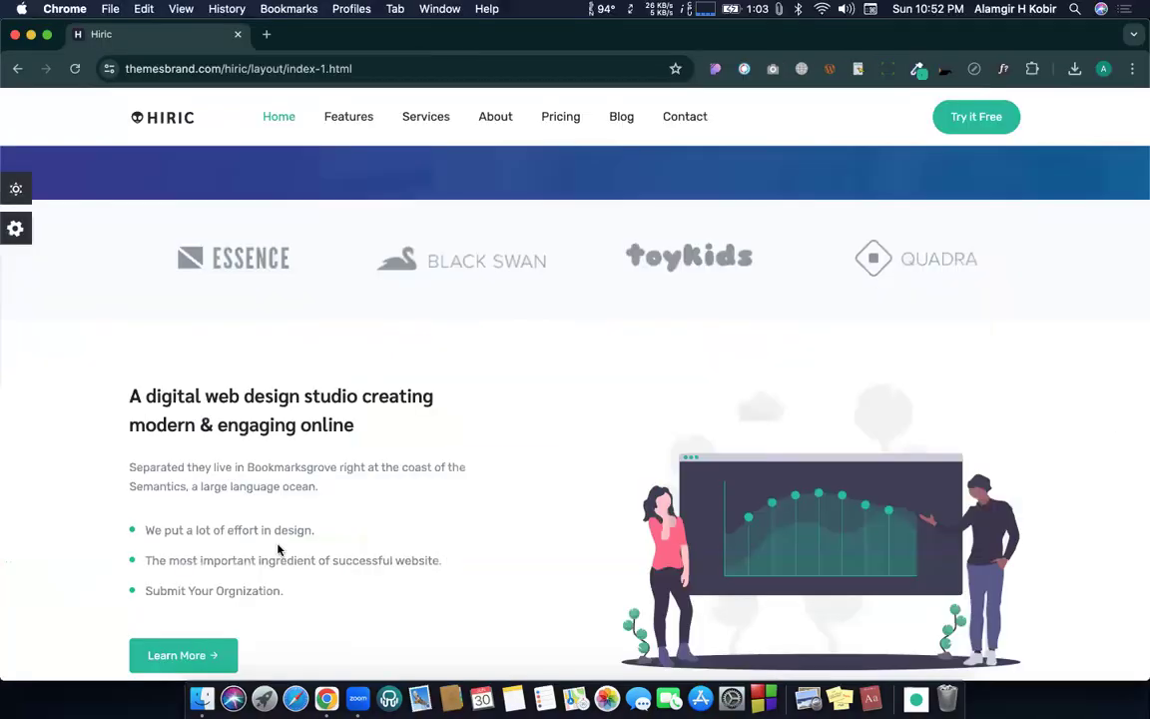
key(ctrl+Left)
key(ctrl+Right)
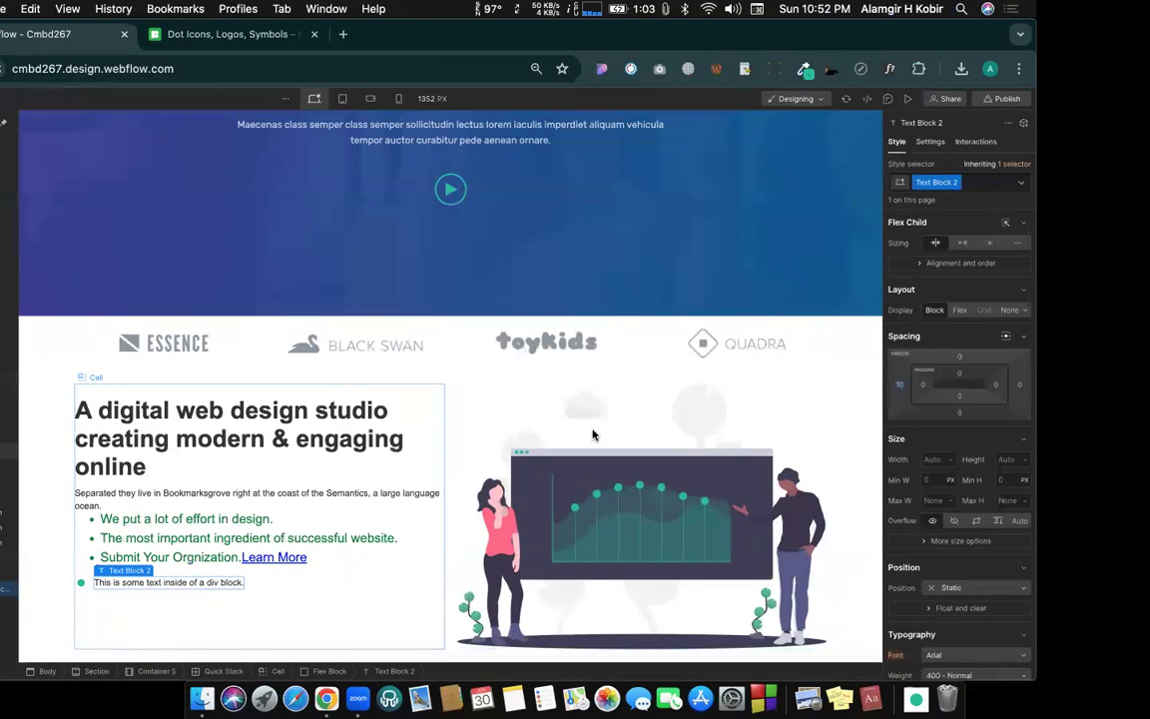
scroll(405, 473, up, 5)
scroll(405, 473, down, 10)
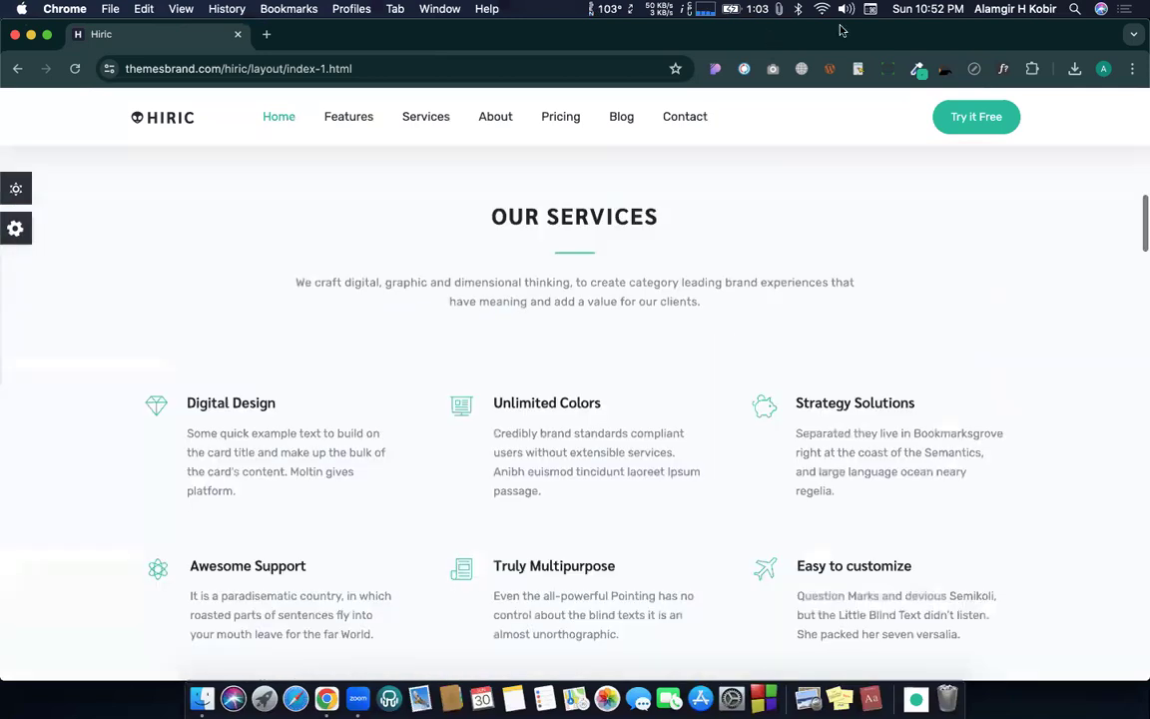
scroll(760, 256, up, 3)
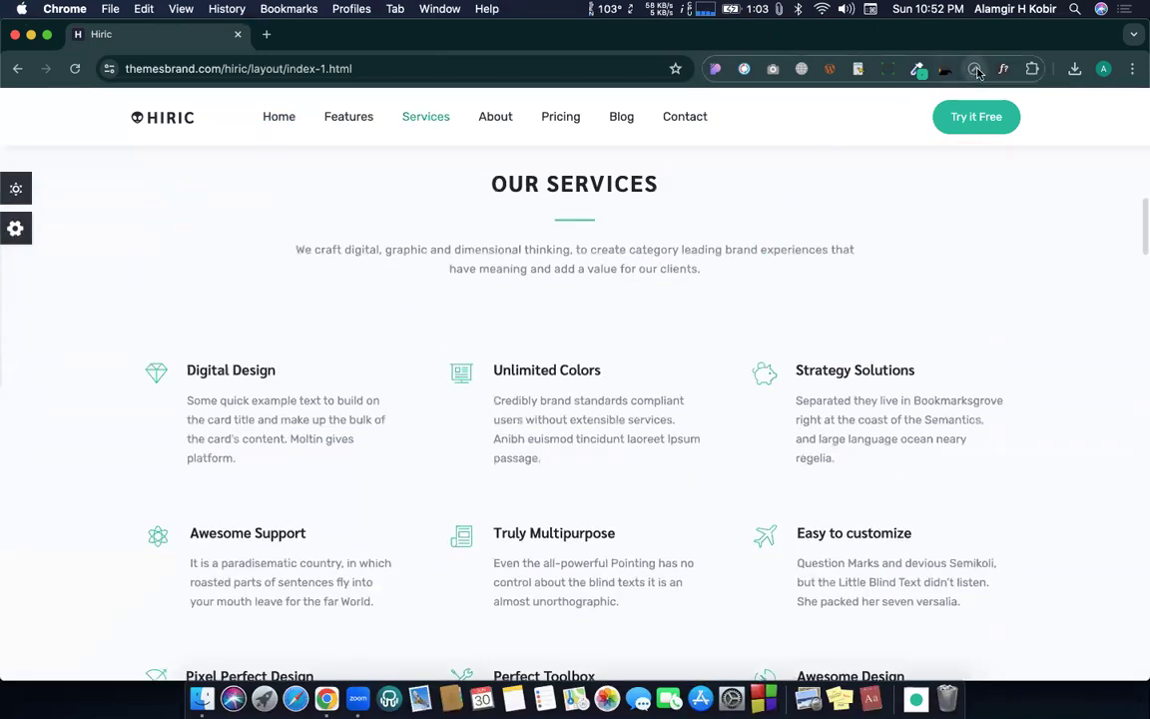
scroll(194, 477, up, 4)
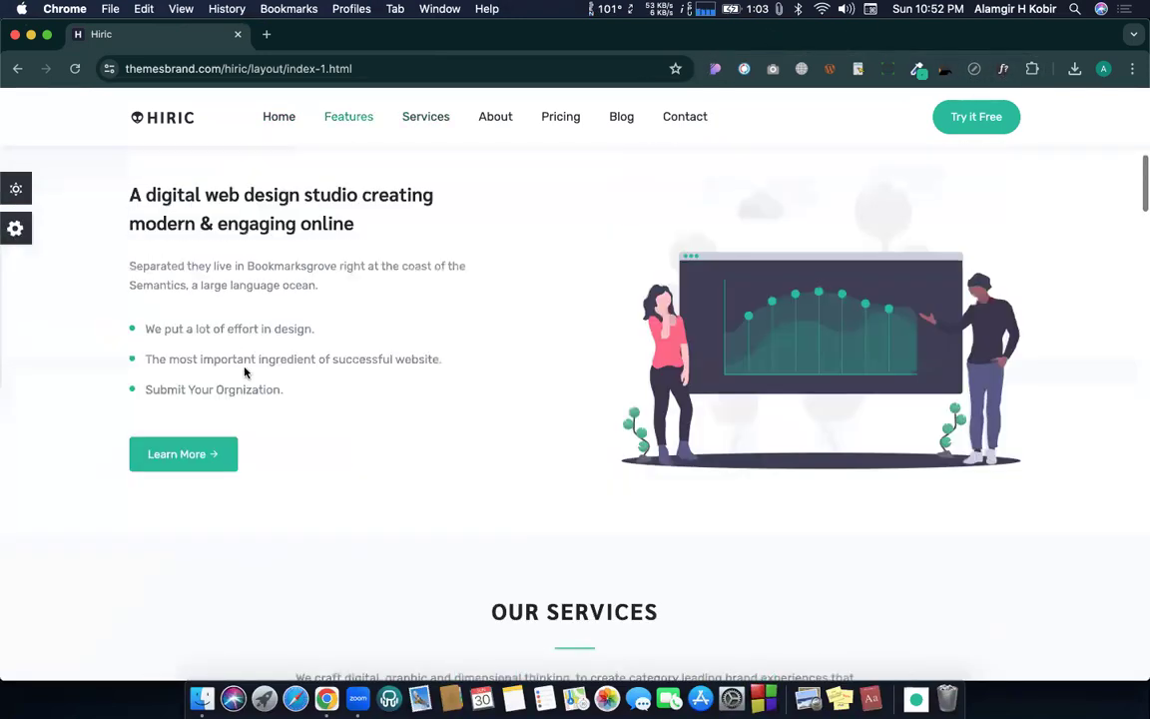
click(258, 391)
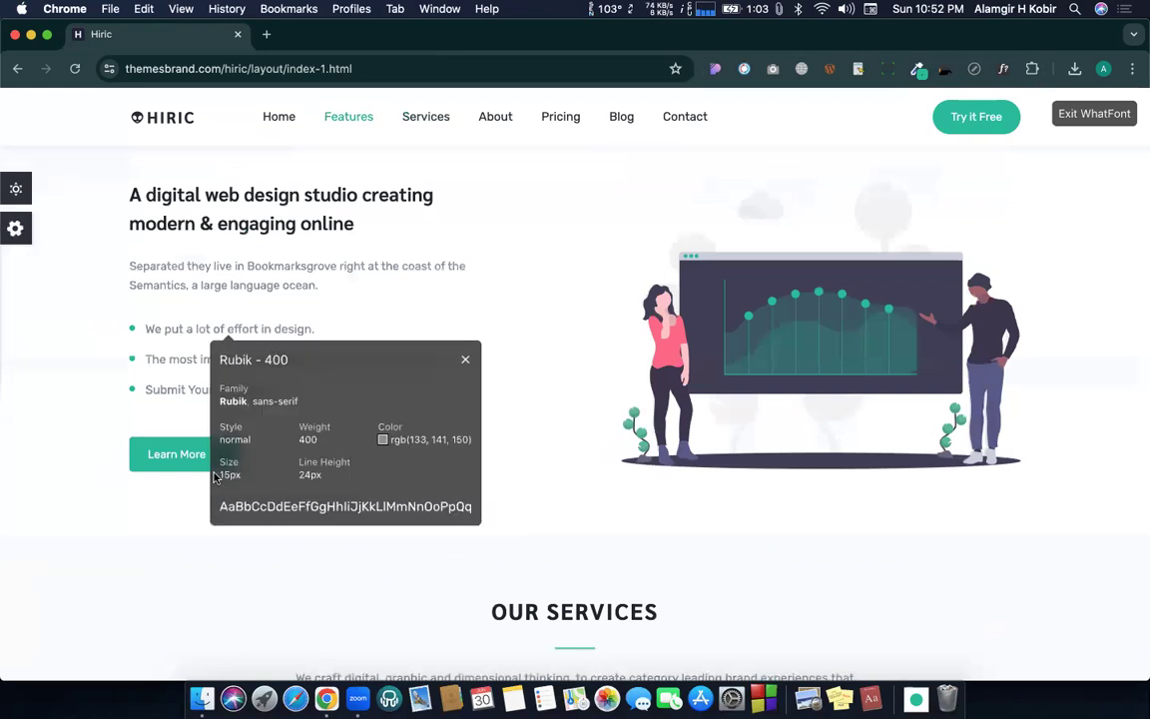
mouse_move(385, 439)
double_click(411, 463)
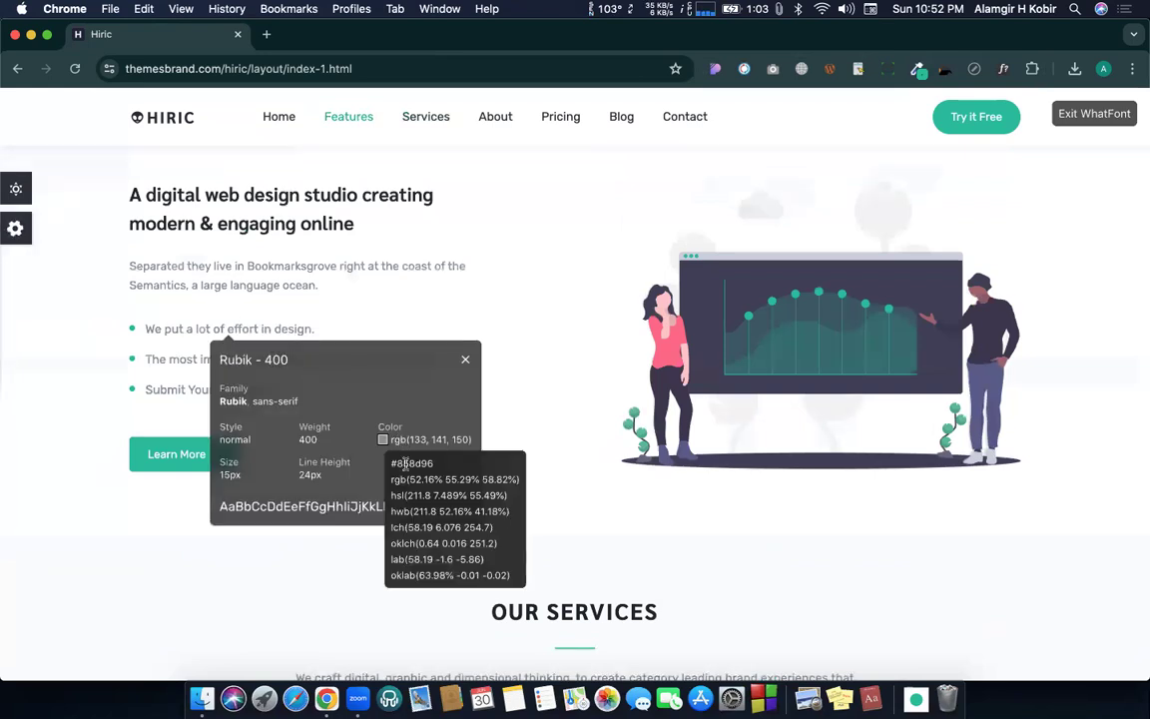
Step: Switch back to Webflow and delete the original bulleted list above the flex block
key(ctrl+Left)
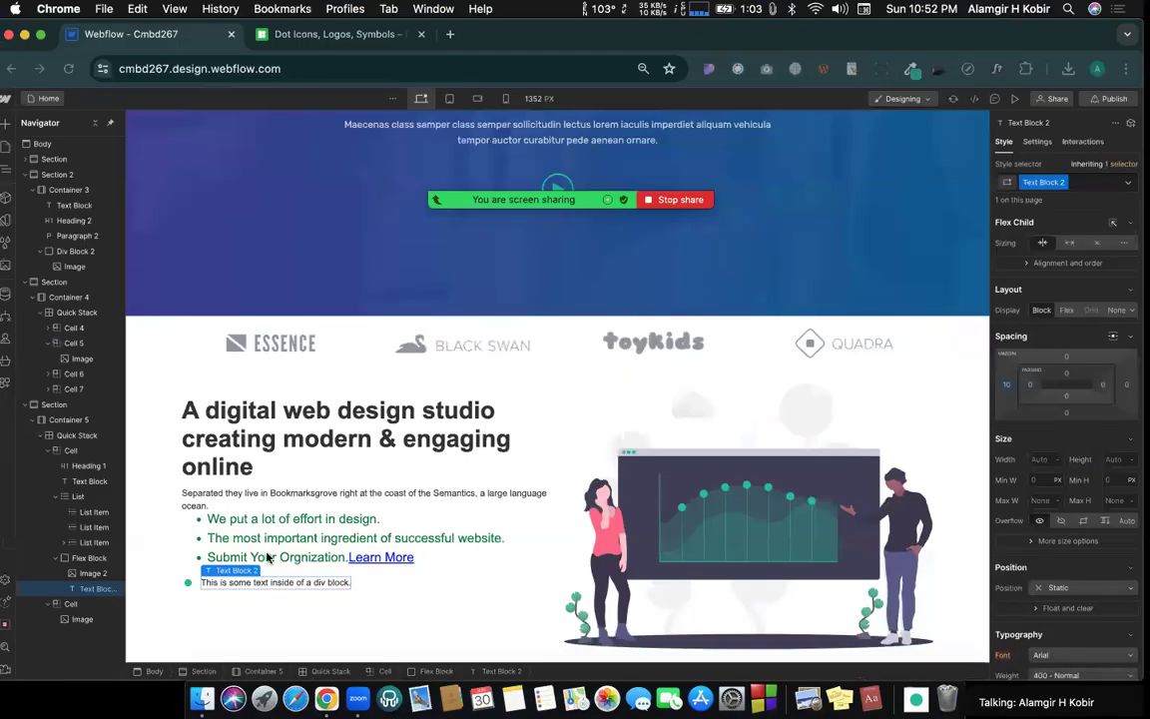
click(198, 552)
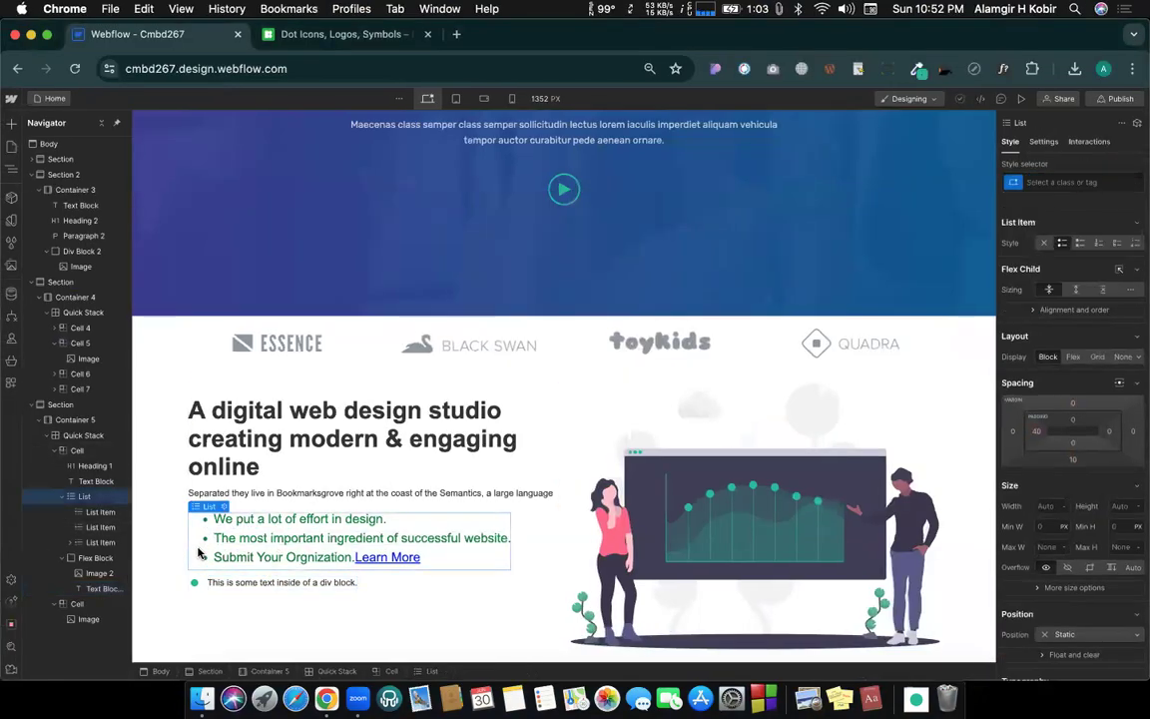
key(Delete)
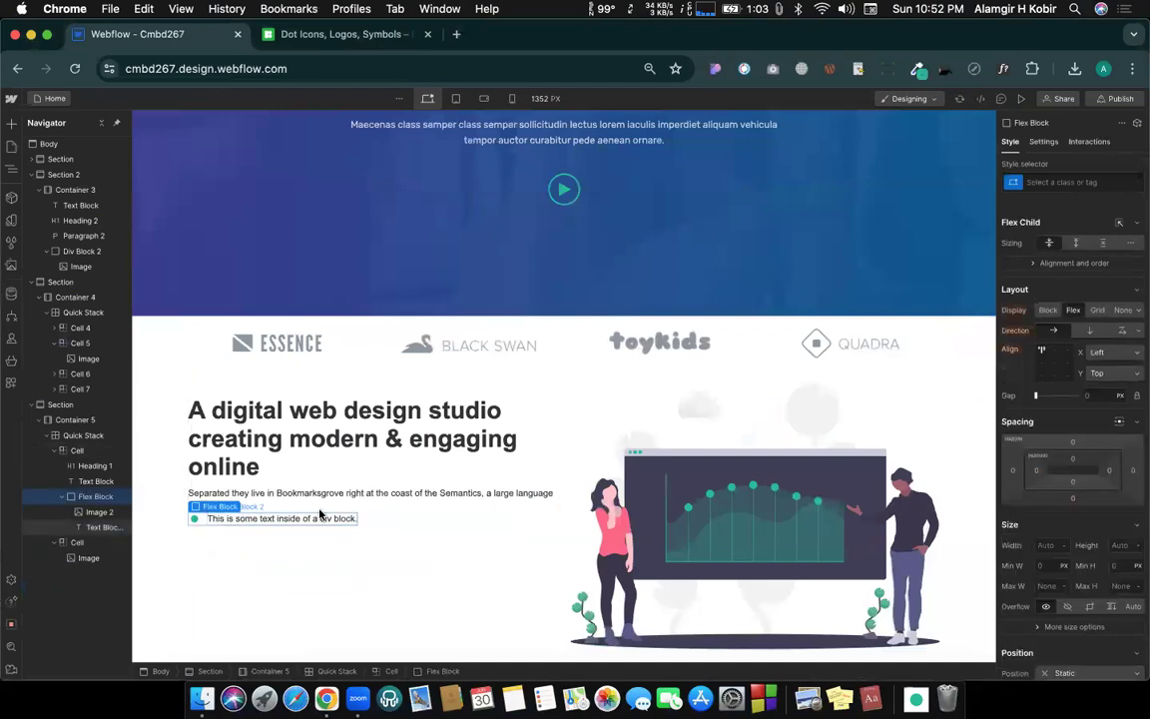
Step: Set the text color of the text block beside the green dot to #858d96 and its font to Rubik
click(319, 513)
scroll(1056, 527, down, 5)
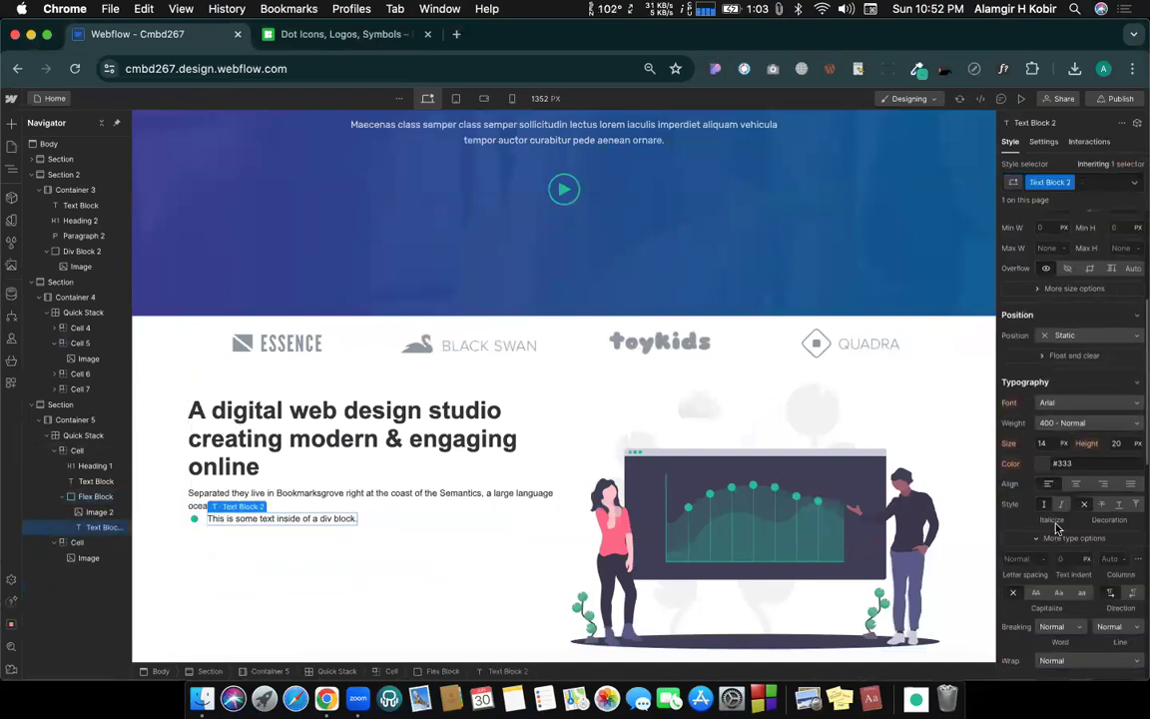
click(1070, 457)
text(#858d96)
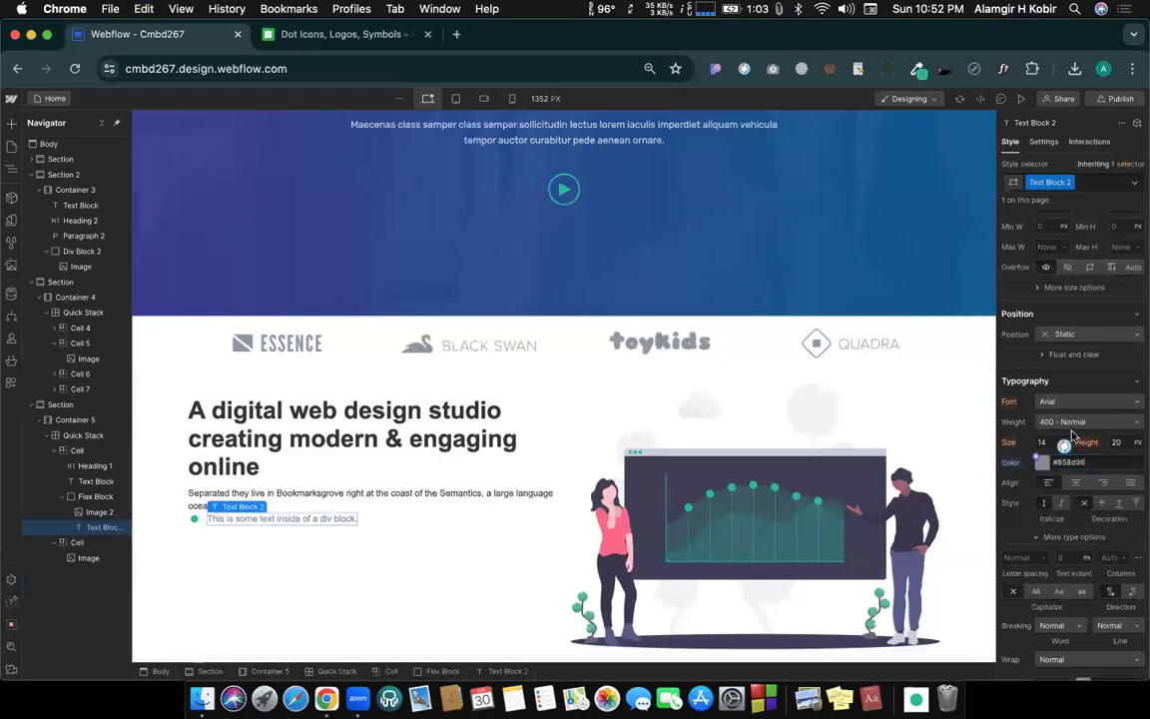
click(1056, 402)
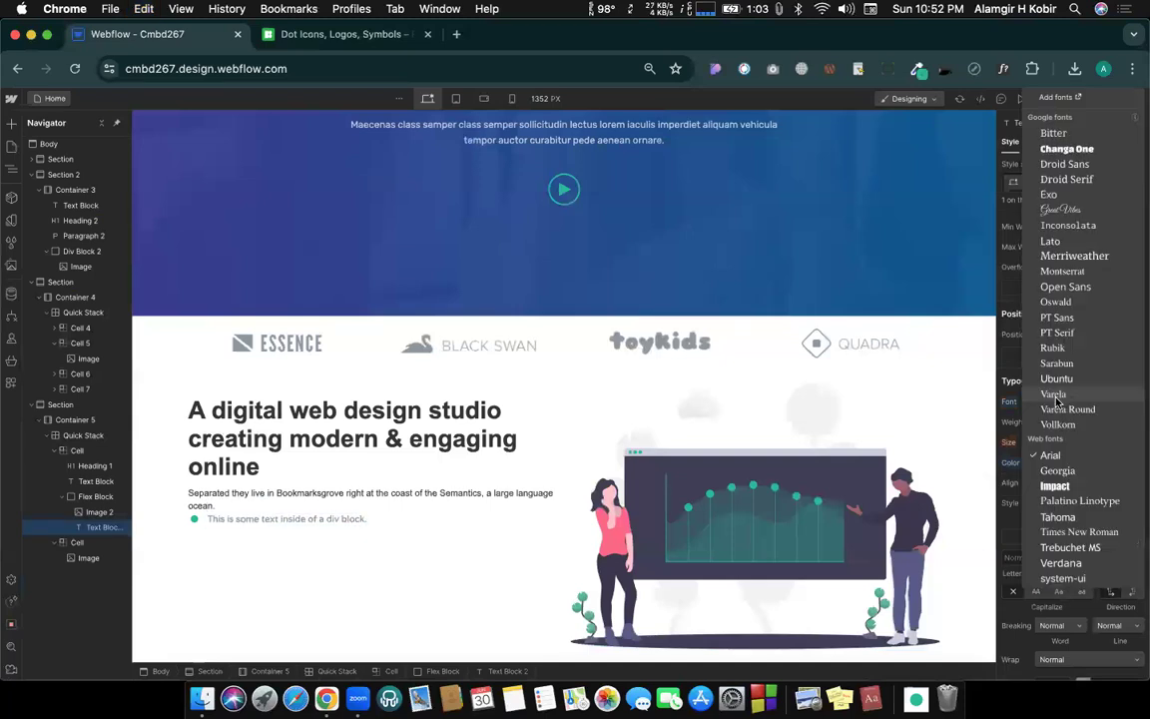
click(1053, 348)
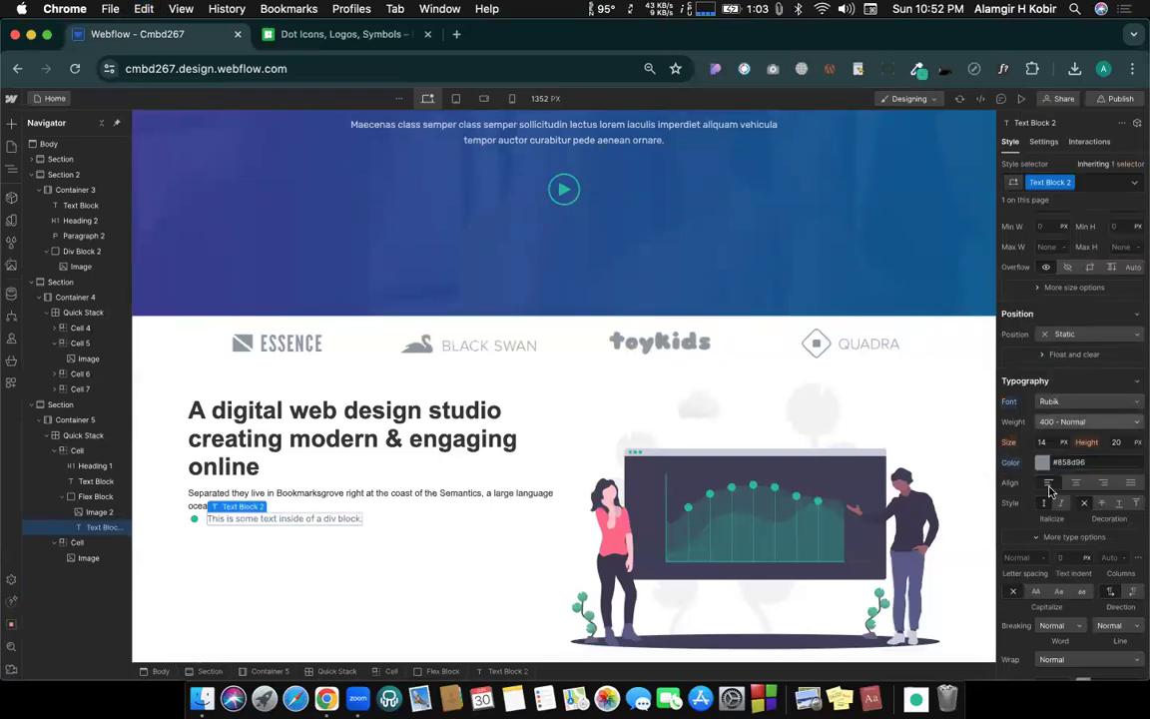
Step: Set the font size of the text block beside the green dot to 15 px and its line height to 24 px
text(15)
key(Tab)
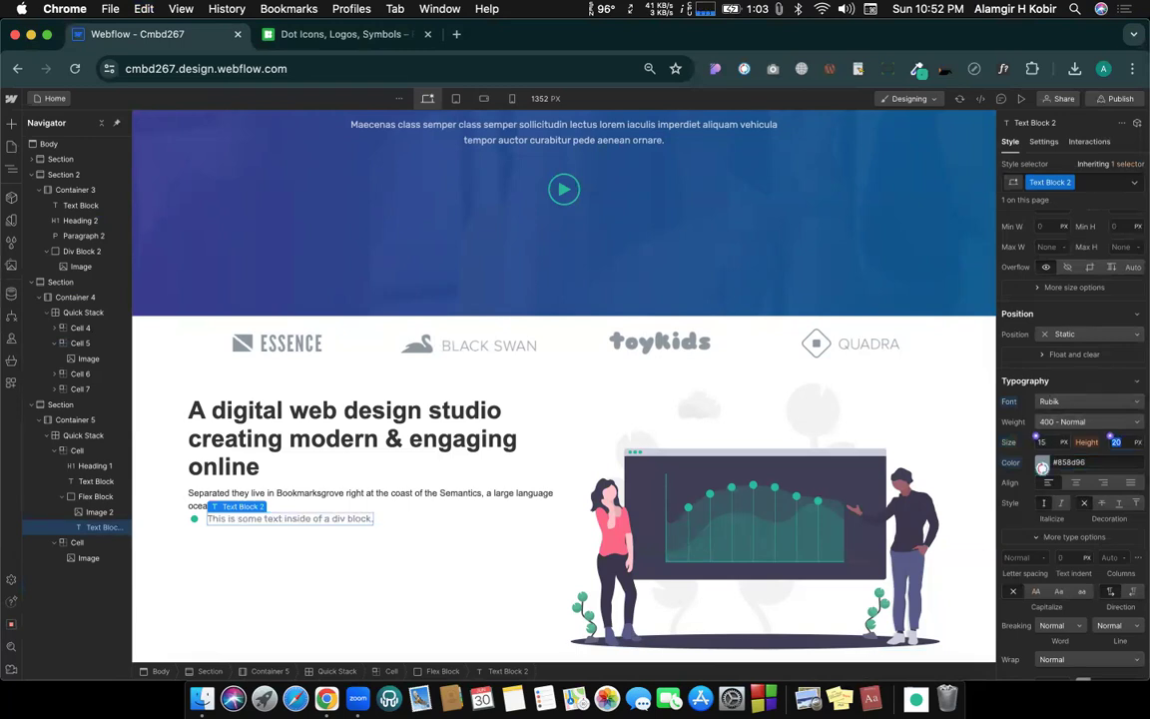
text(24)
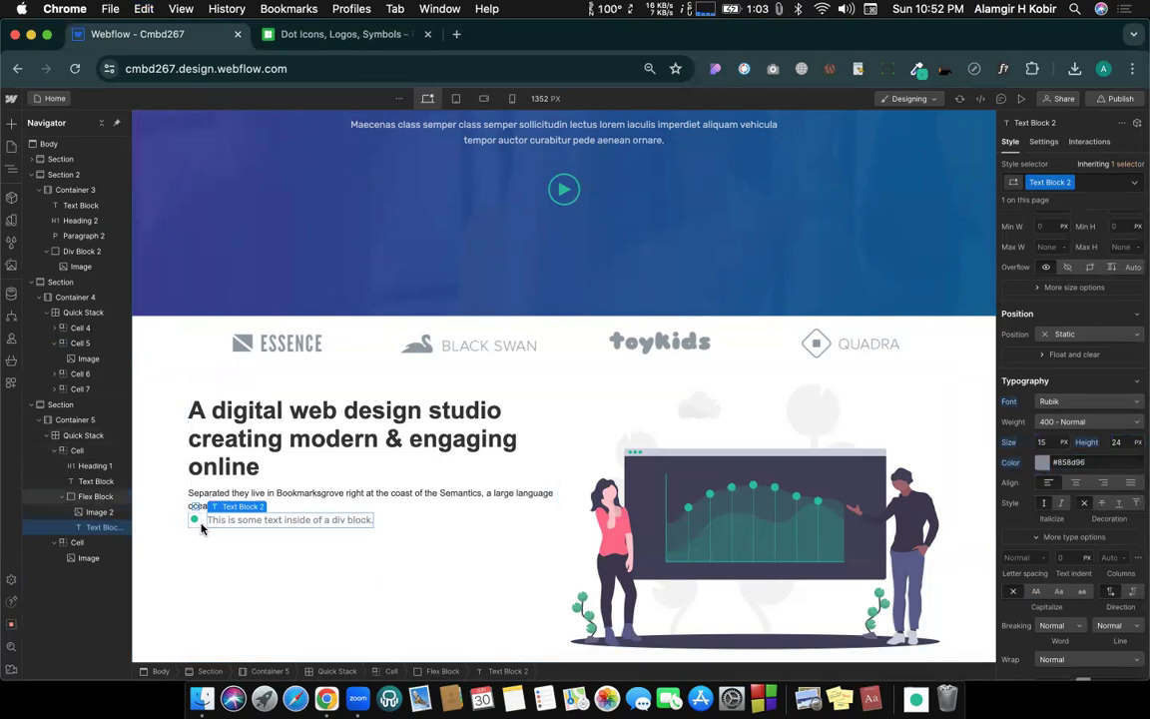
Step: Duplicate the flex block holding the green dot and text twice to make three list rows
click(89, 499)
key(super+d)
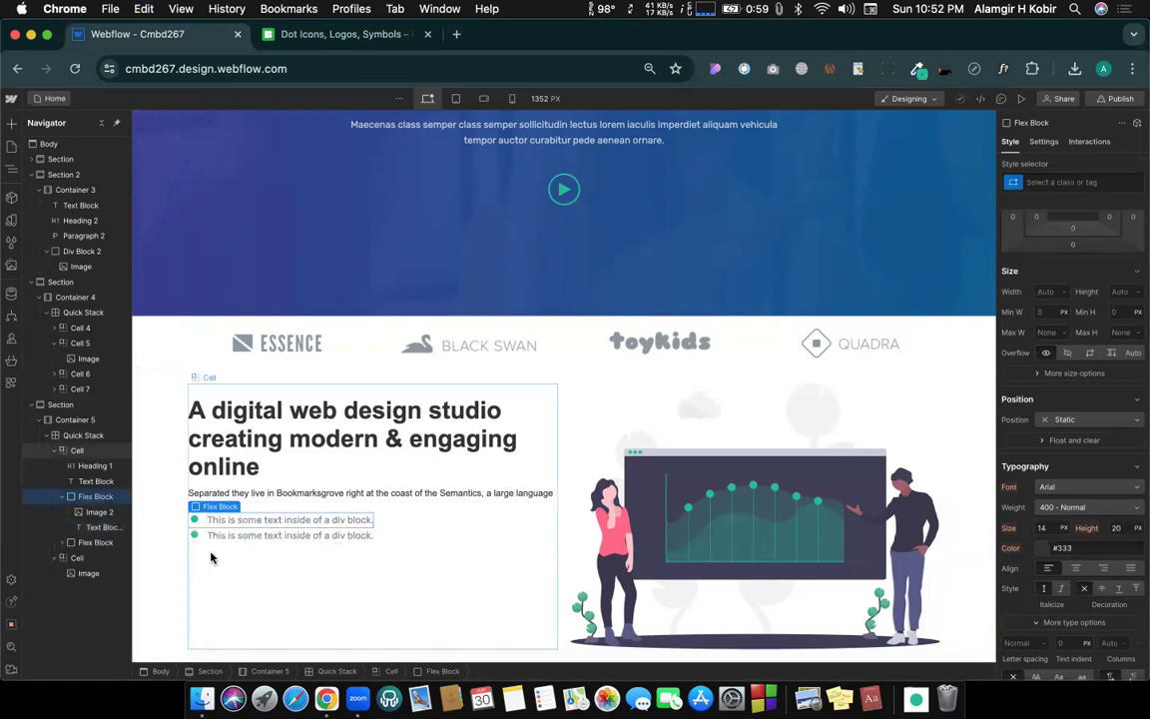
key(super+d)
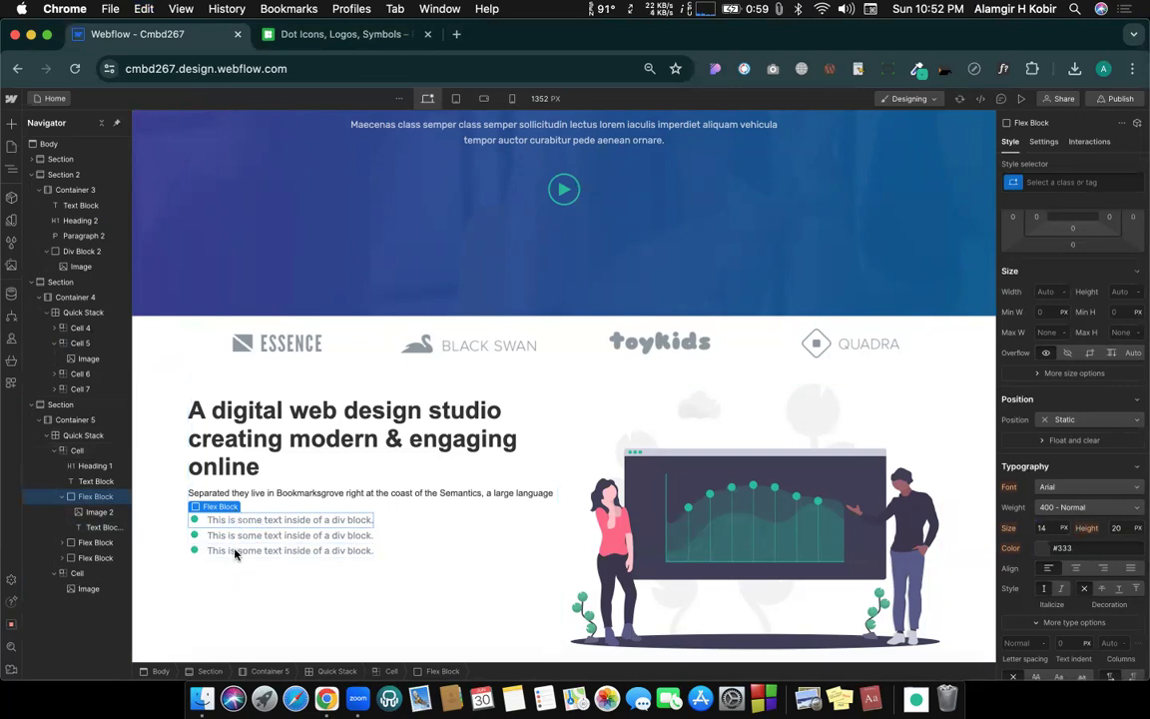
Step: Close the font details card on the Hiric page, and in Webflow give the first two green-dotted rows a bottom margin of 20 px
key(ctrl+Right)
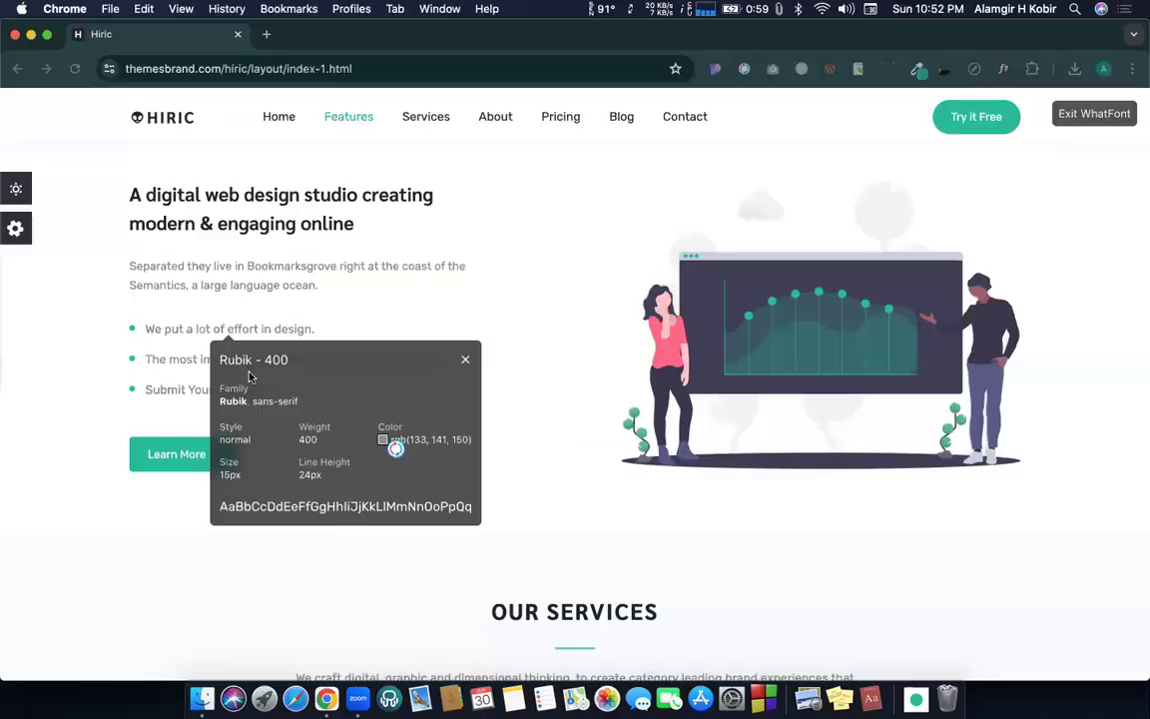
click(467, 361)
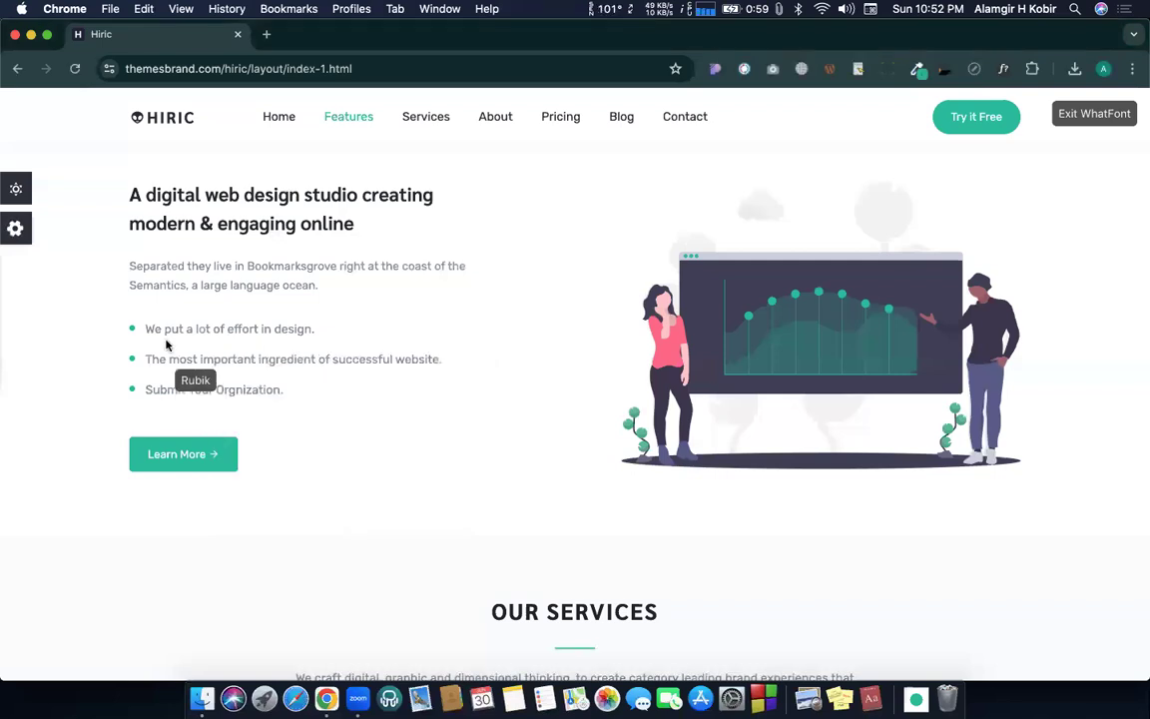
key(ctrl+Left)
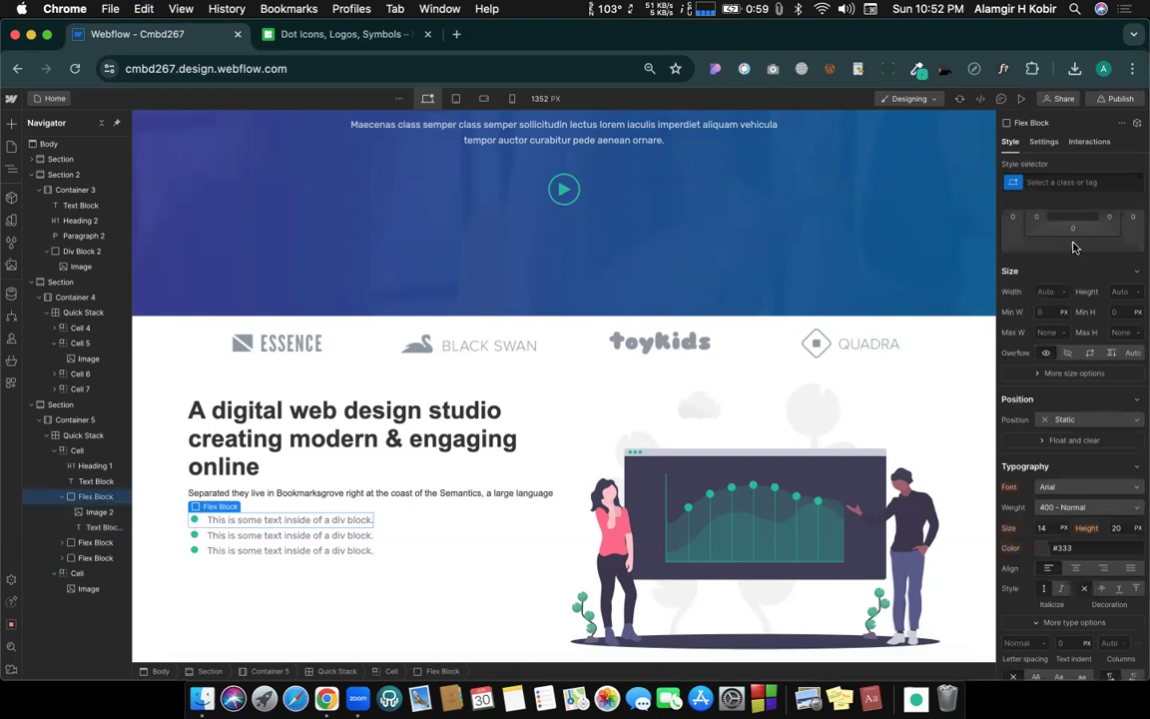
click(1074, 246)
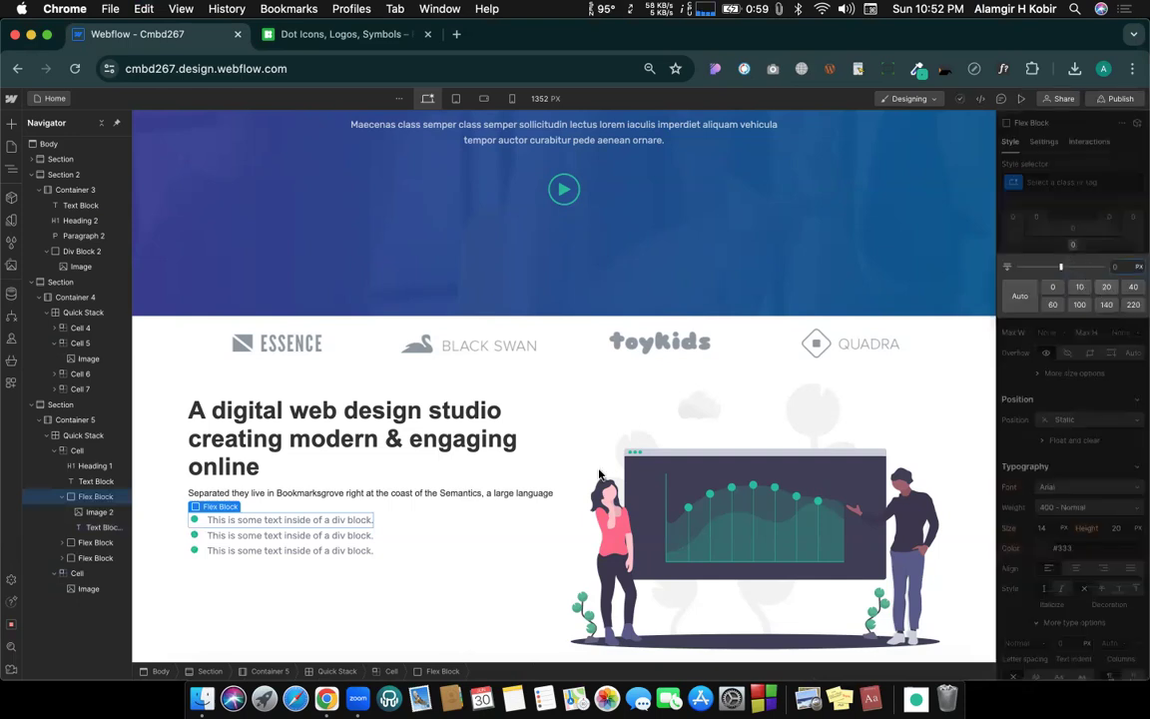
click(1106, 286)
click(223, 552)
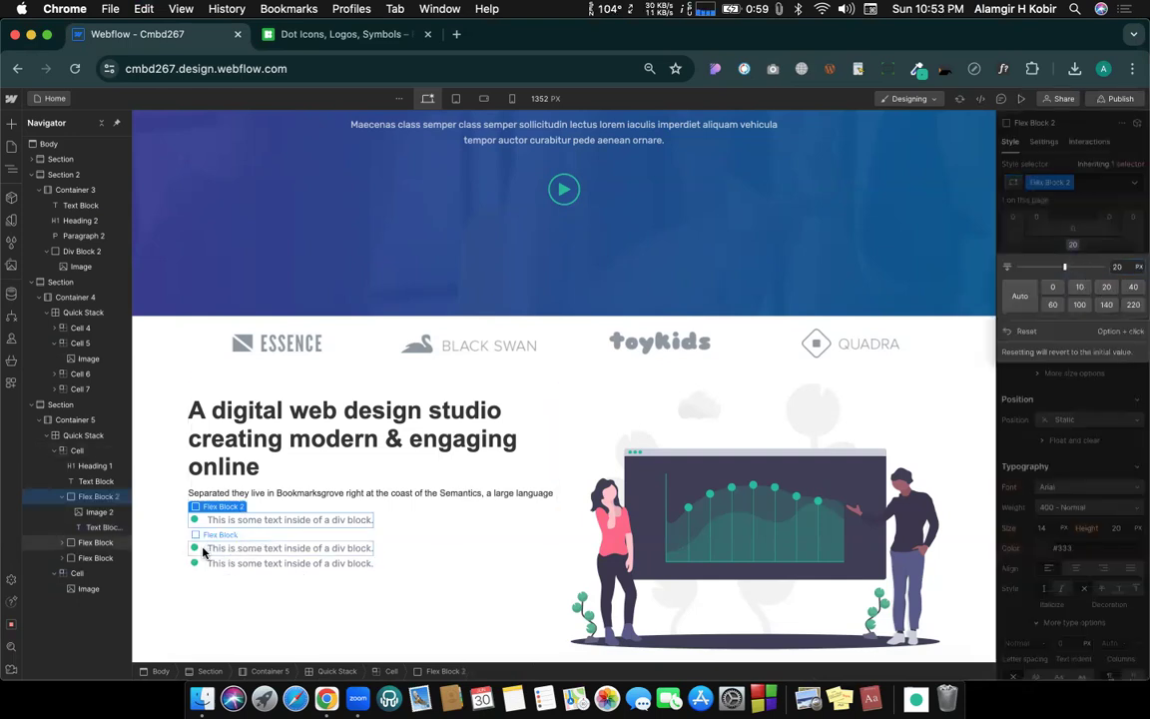
click(1071, 246)
click(996, 268)
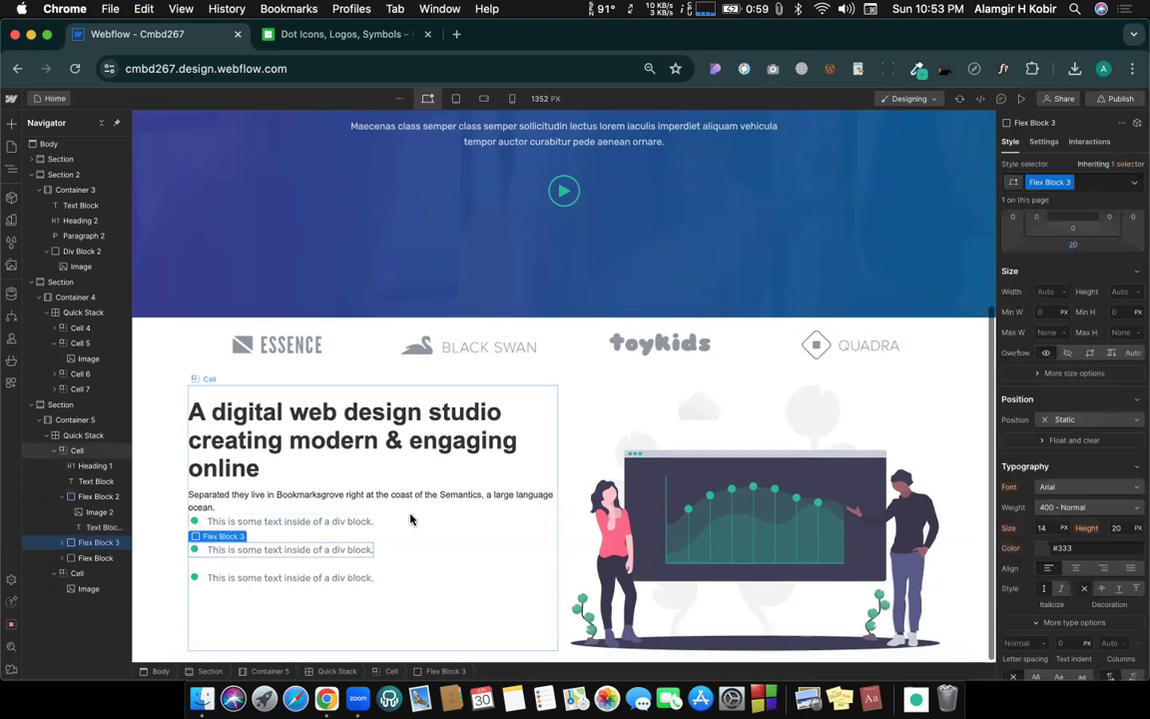
Step: Check the element below the list on the Hiric page and add a button under the dotted rows in the Webflow text cell
key(ctrl+Right)
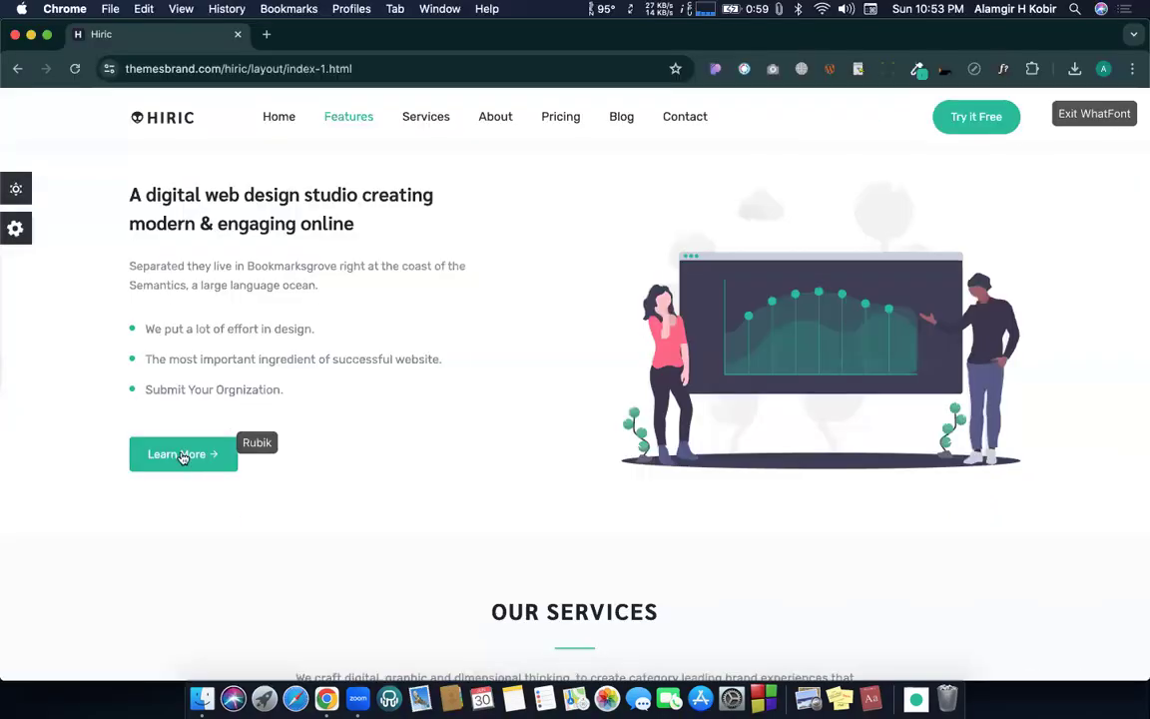
key(ctrl+Left)
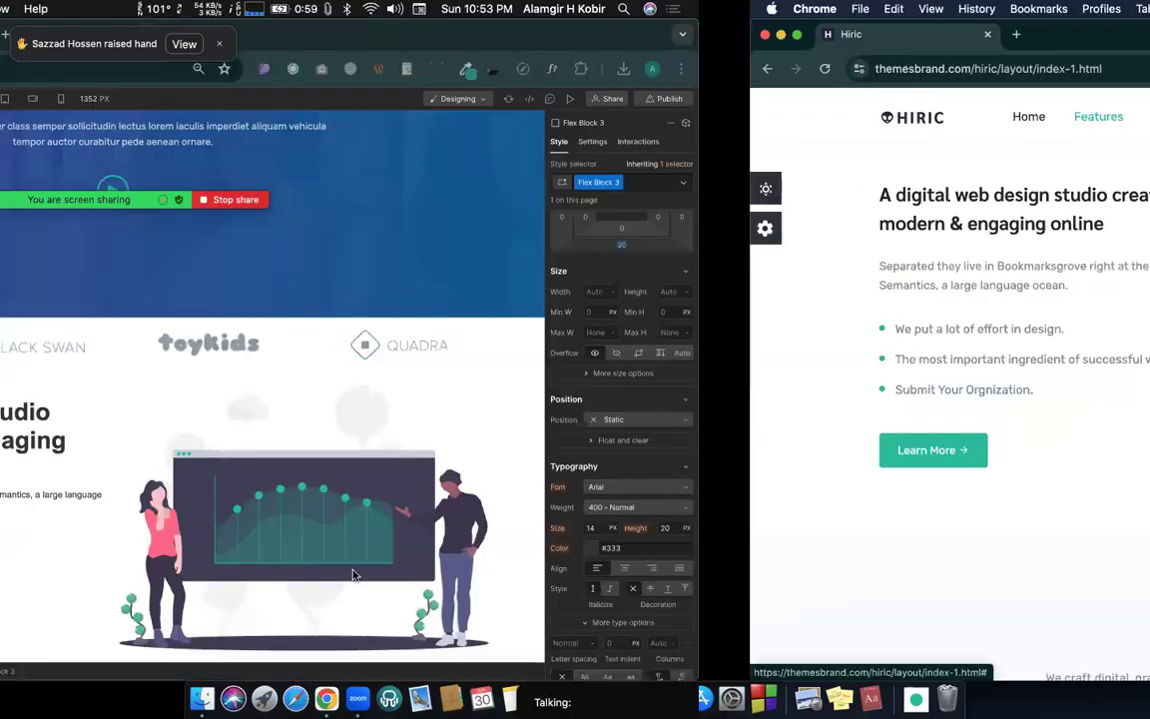
click(304, 607)
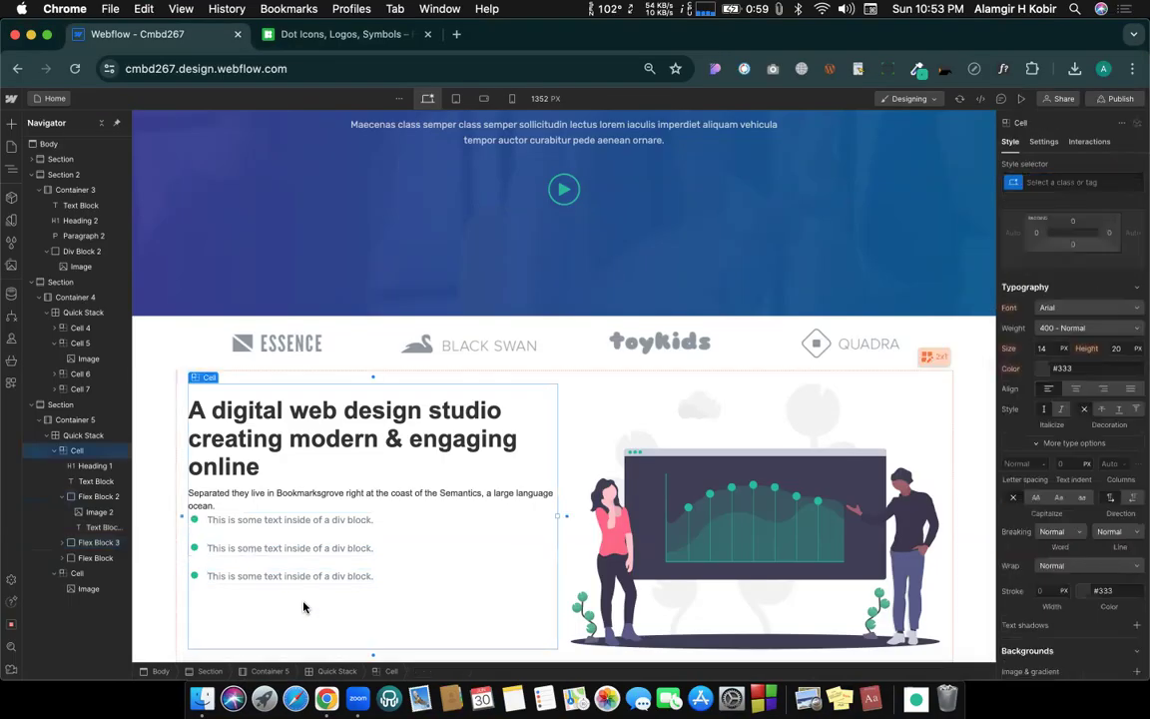
key(super+e)
text(bu)
key(Return)
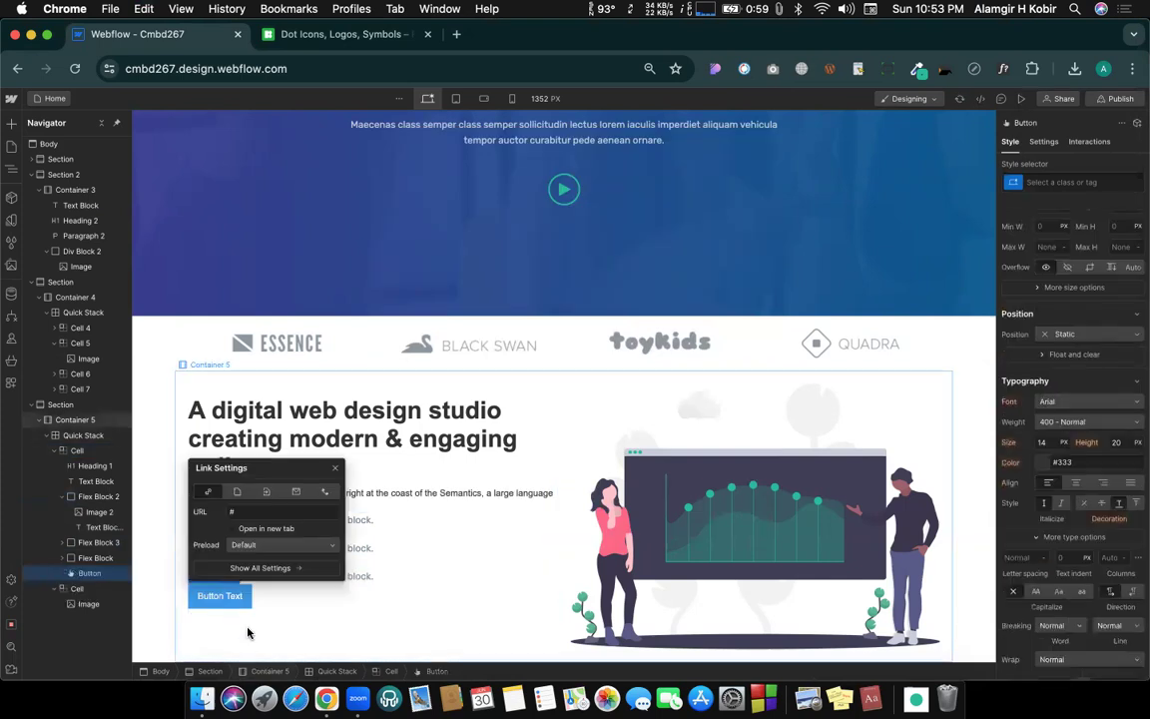
key(Escape)
Step: Switch to the Hiric page, exit WhatFont and examine the Learn More button below the bullet list
key(super+grave)
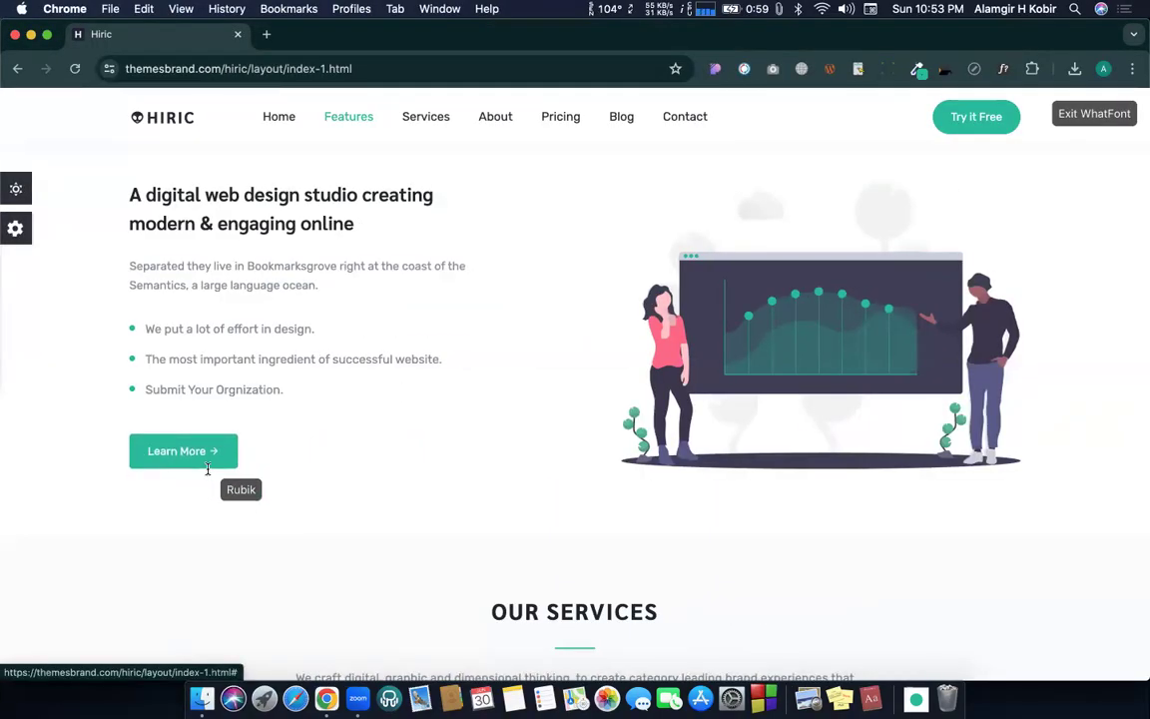
key(super+a)
scroll(1085, 149, up, 10)
click(1085, 149)
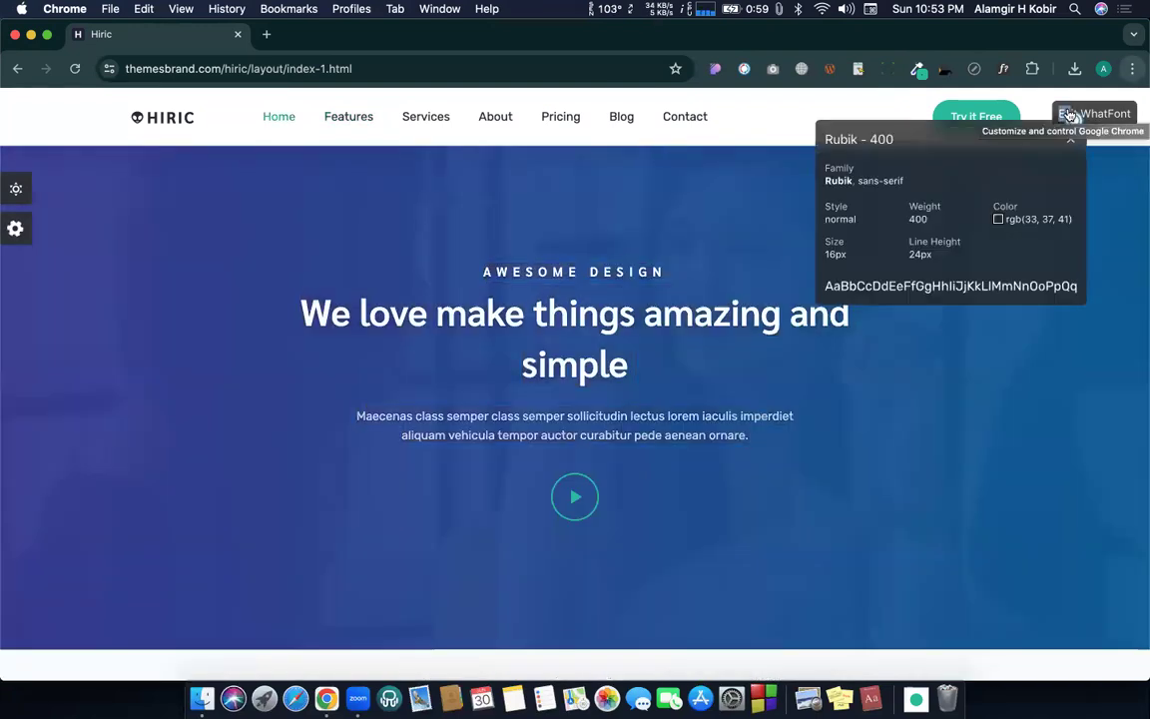
click(1070, 116)
scroll(732, 457, down, 10)
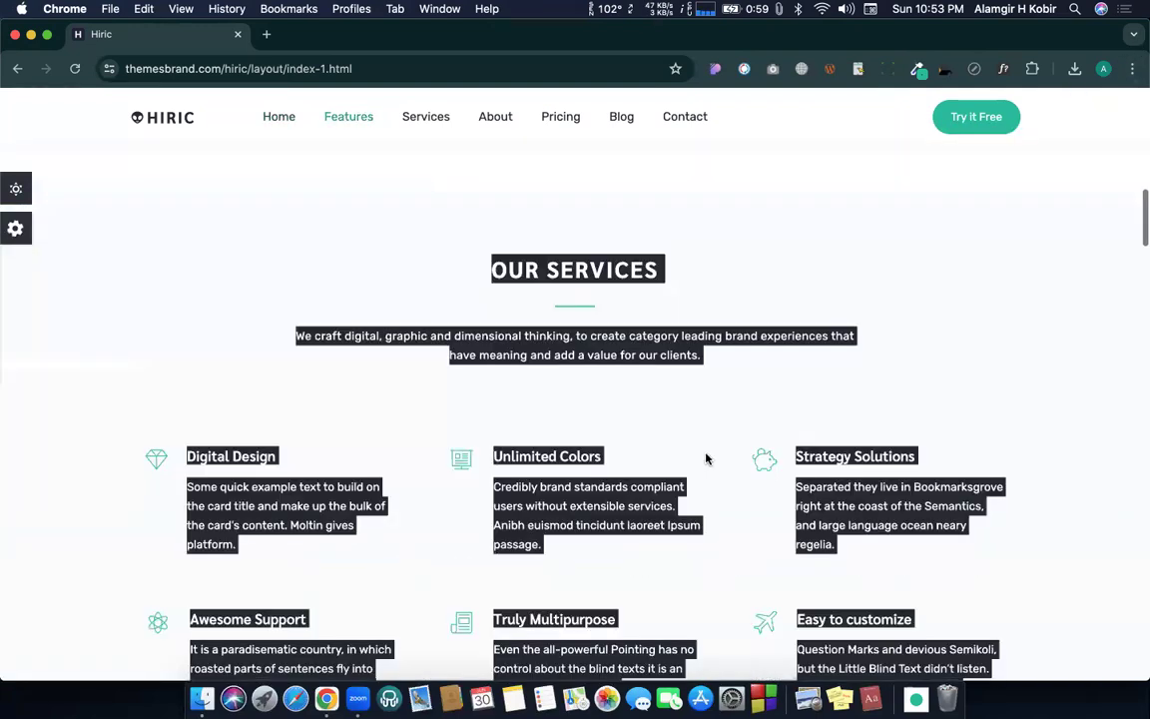
scroll(377, 467, up, 5)
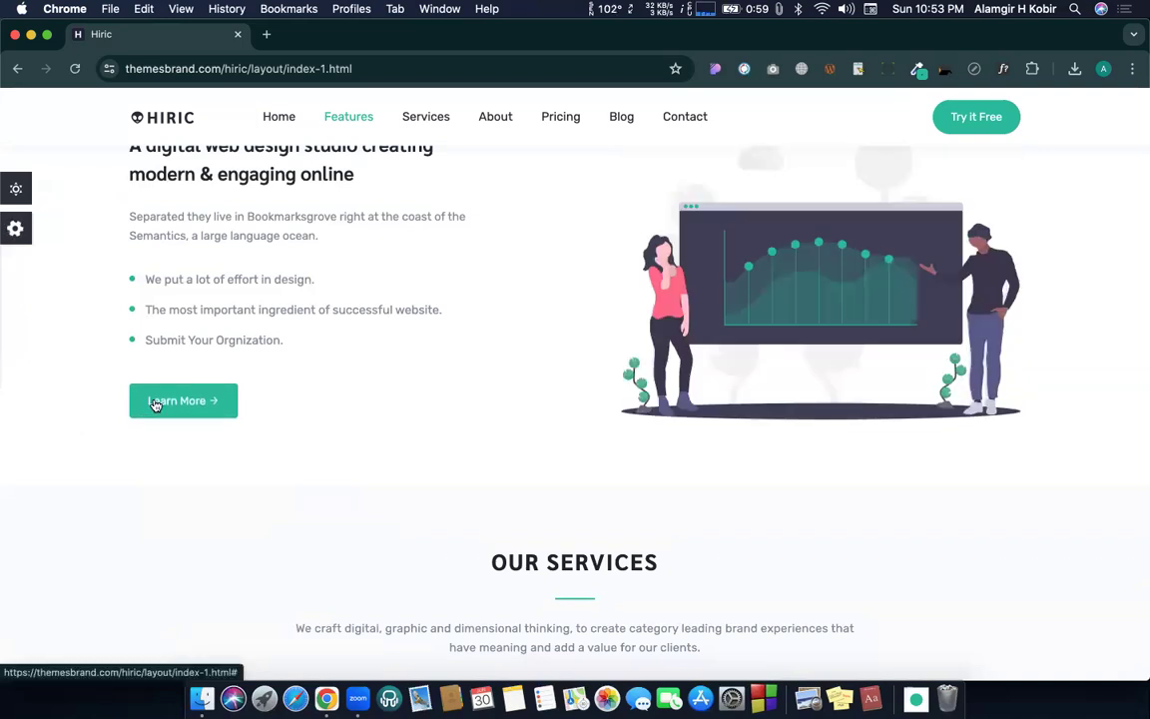
right_click(155, 401)
click(120, 398)
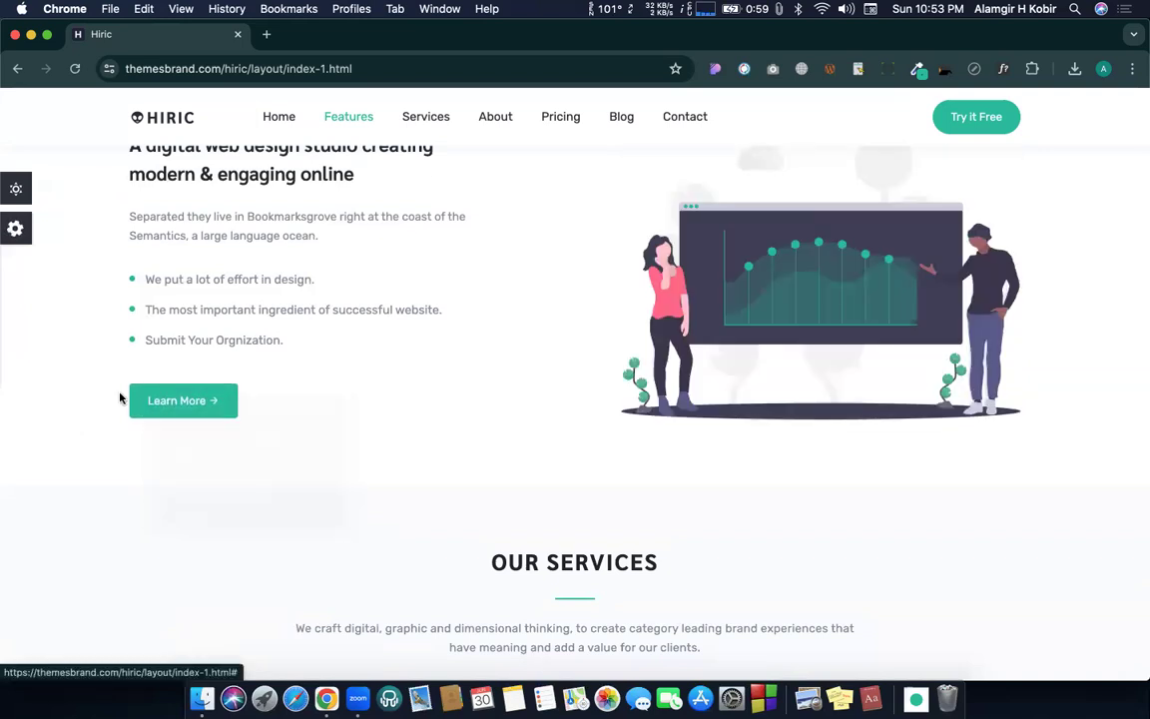
right_click(183, 403)
click(250, 380)
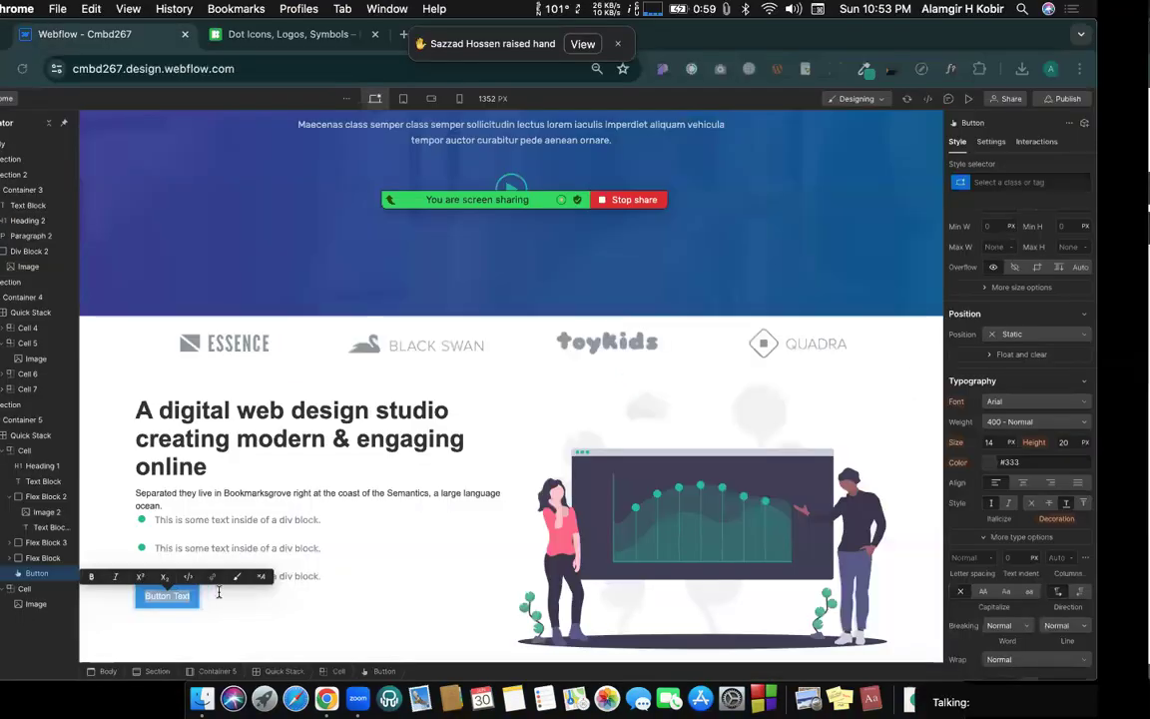
Step: Change the label of the new Webflow button to "Learn More"
text(Learn m)
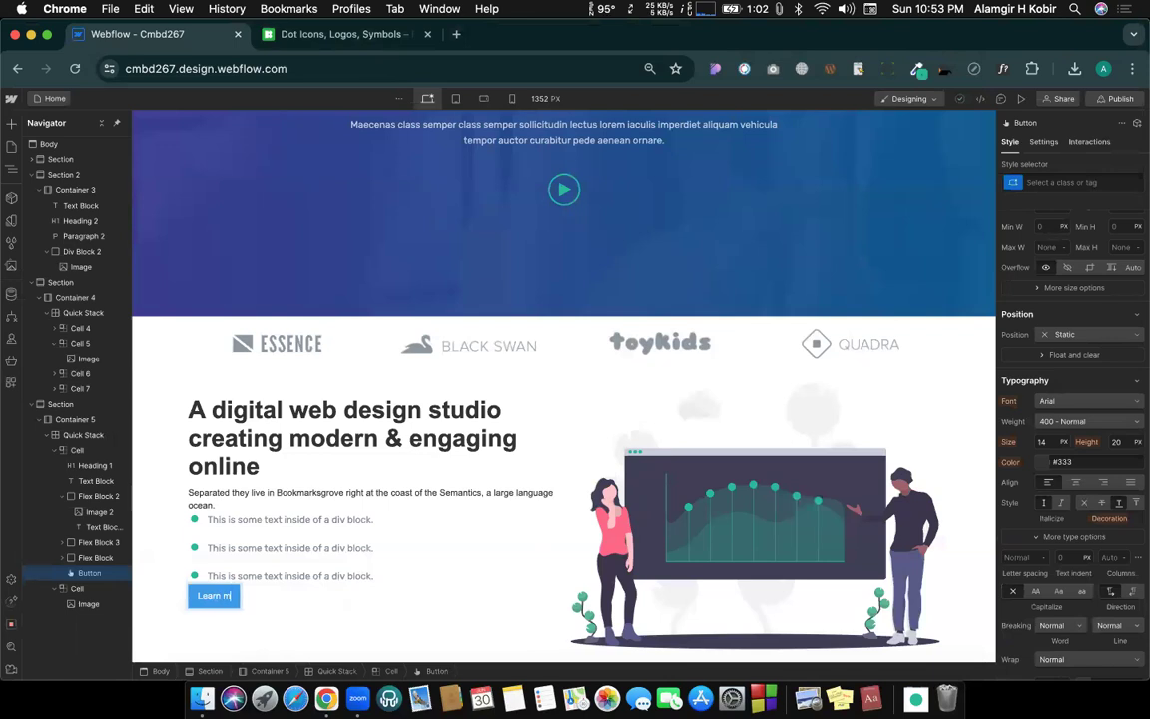
key(BackSpace)
text(More)
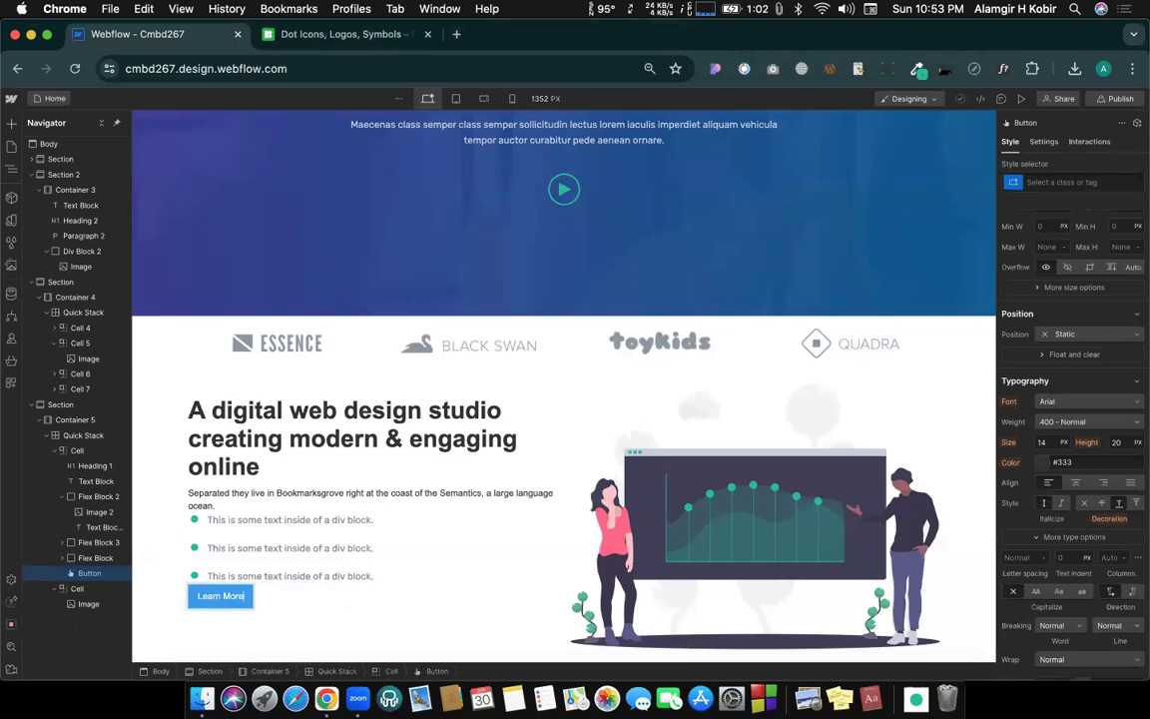
click(295, 618)
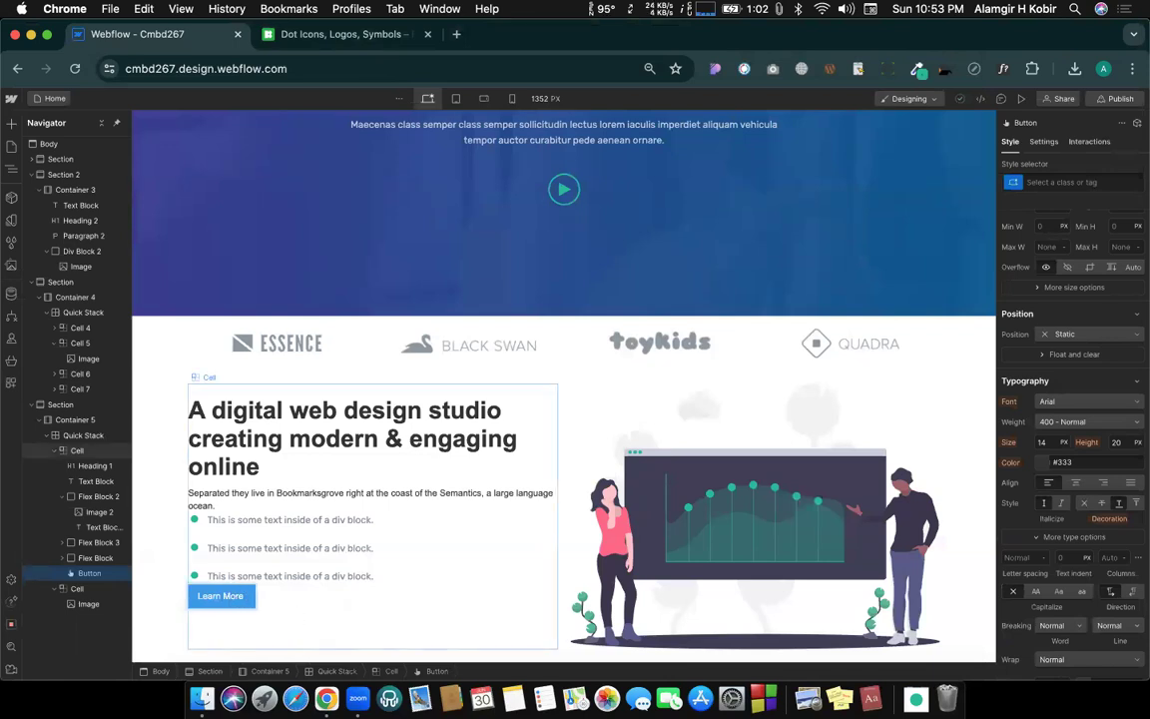
click(226, 597)
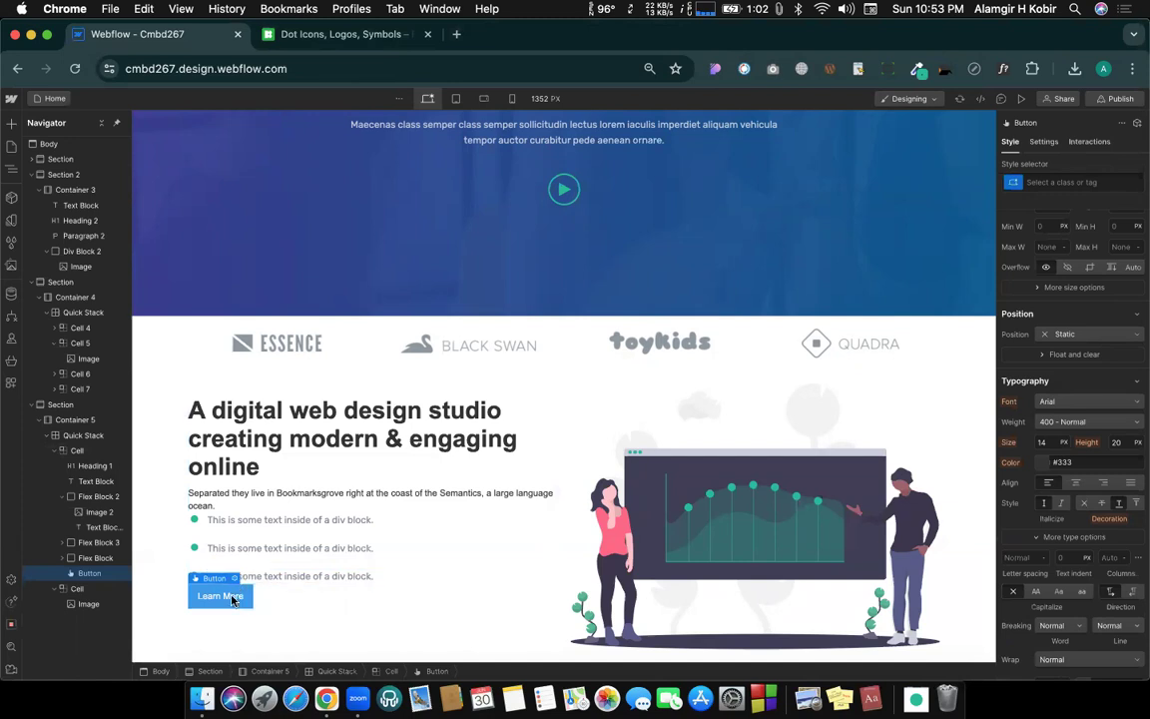
double_click(211, 599)
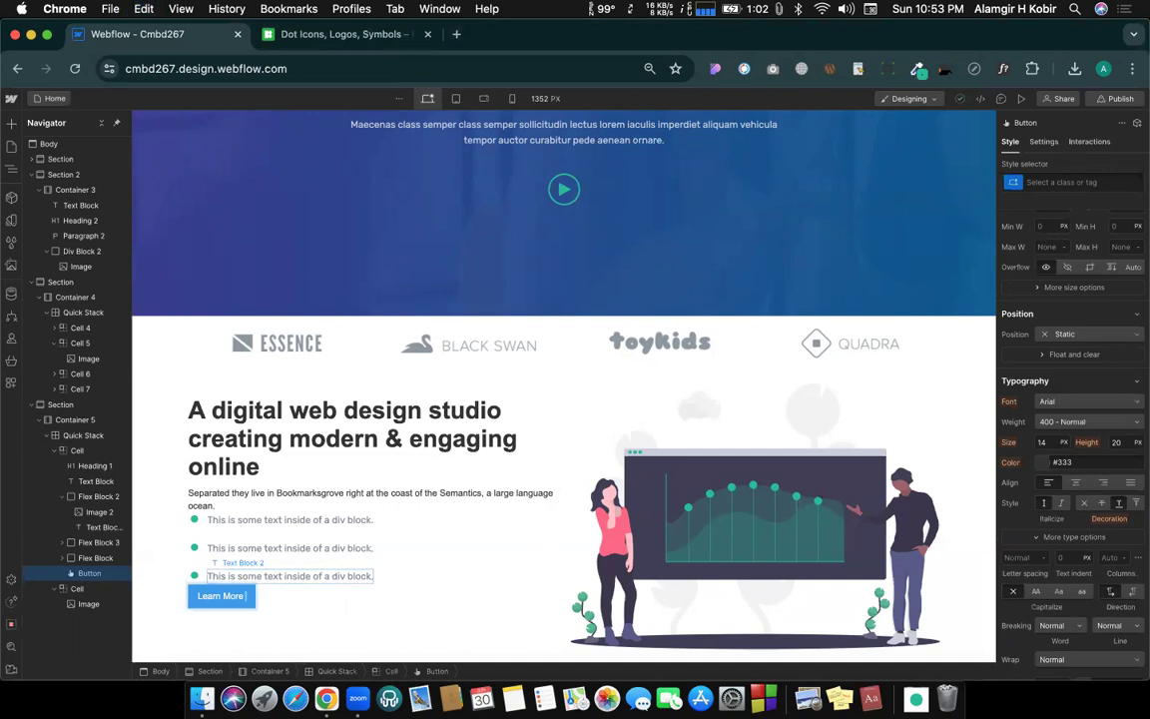
key(super+r)
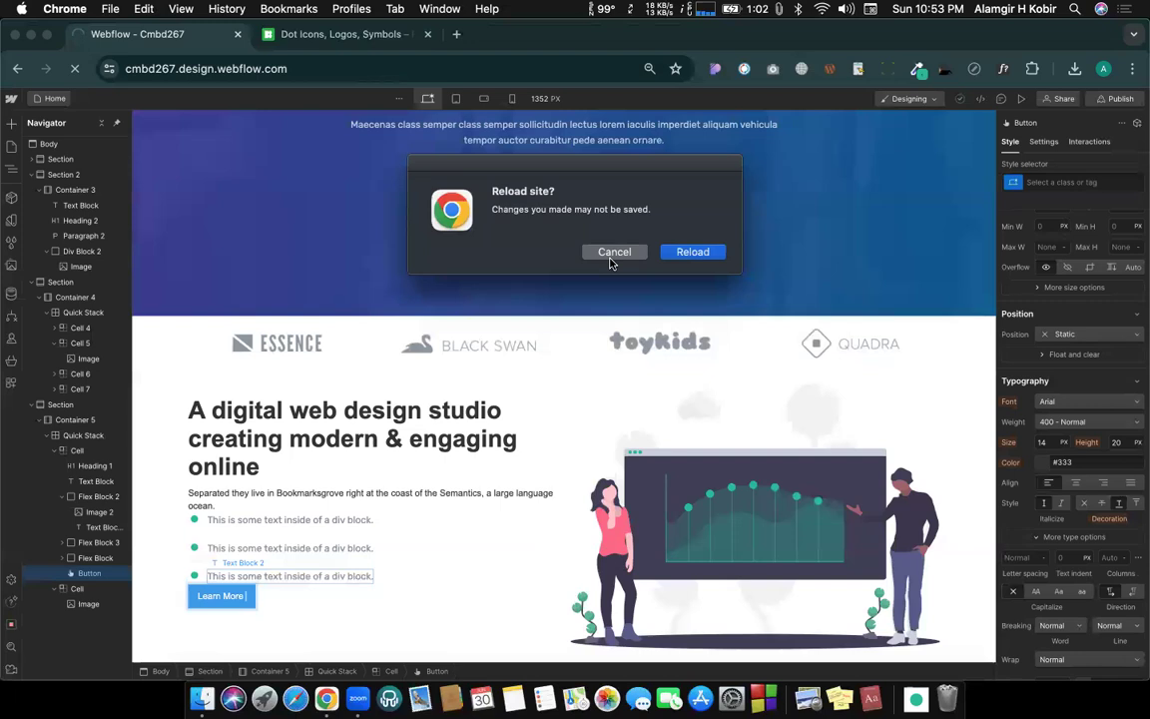
click(612, 259)
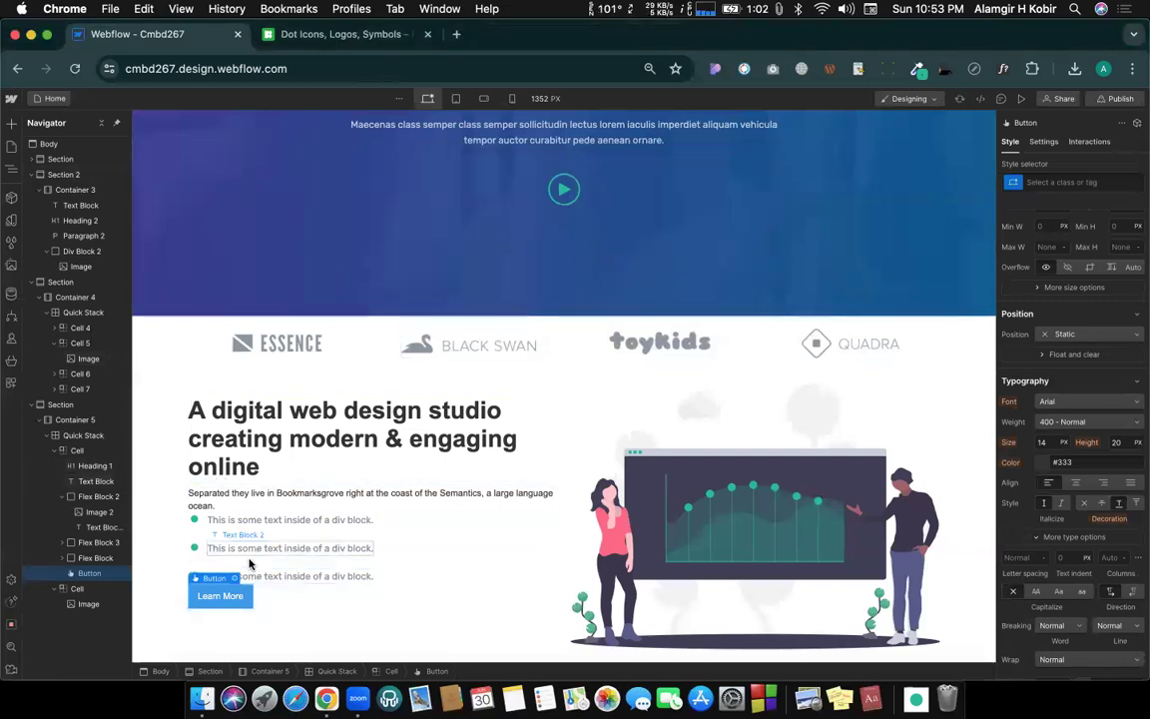
double_click(242, 593)
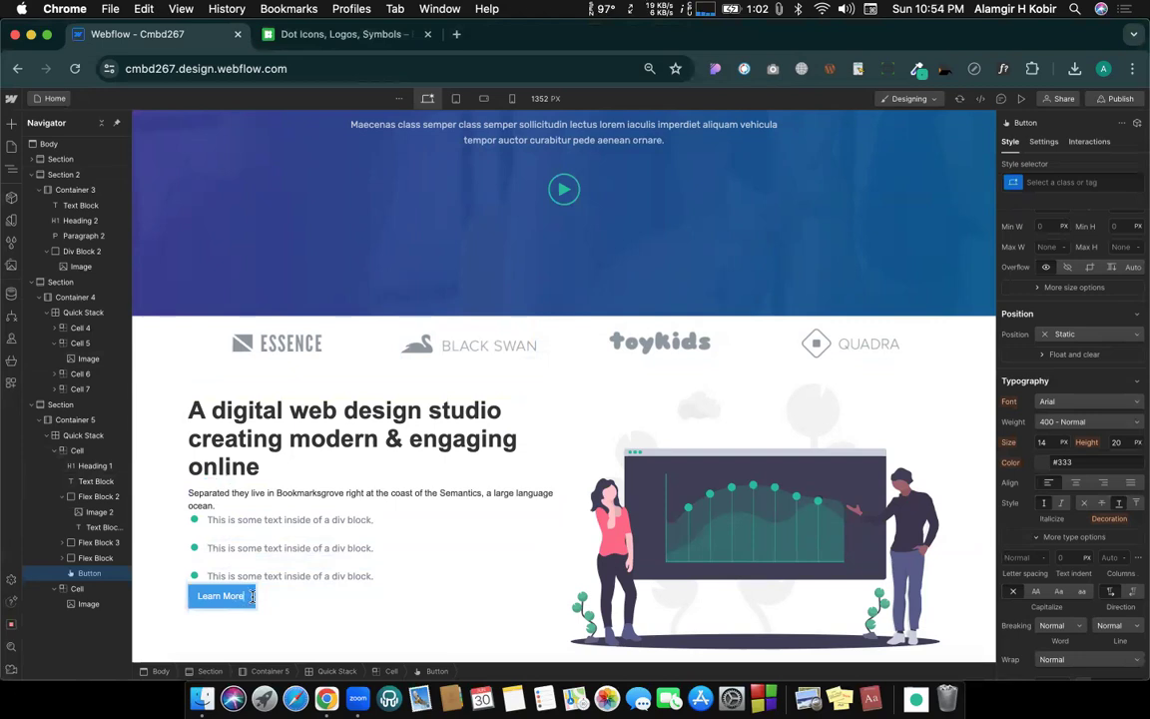
key(Escape)
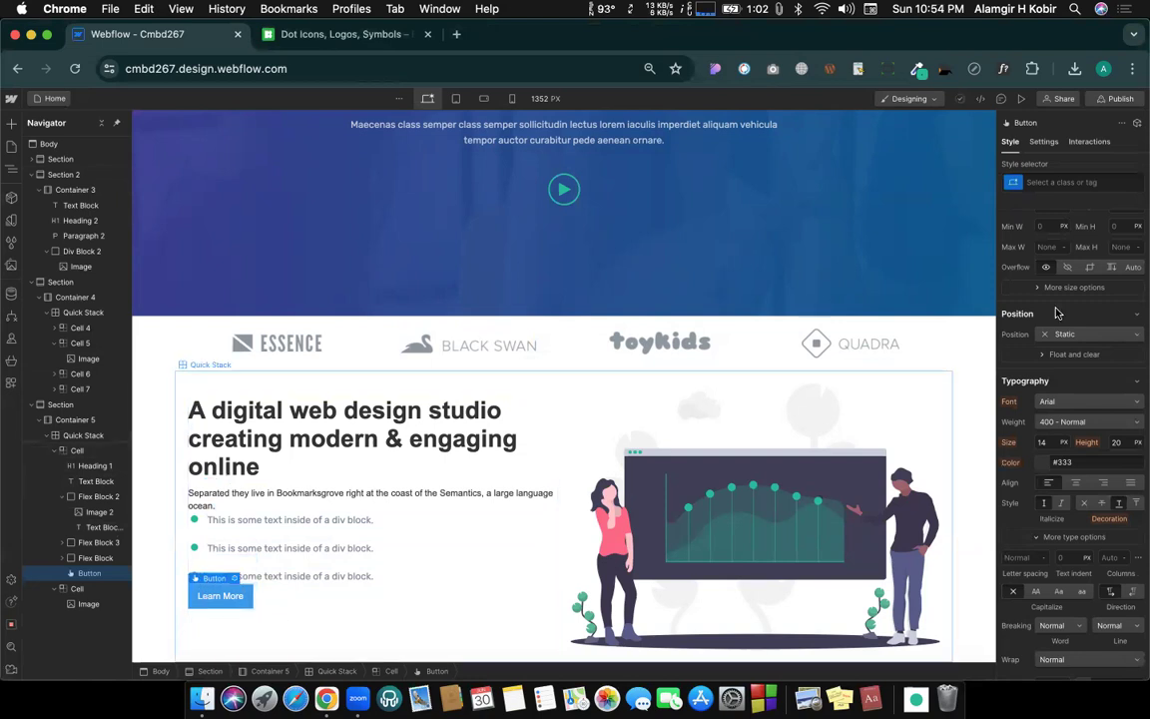
Step: Give the Learn More button a top margin of 40 px
scroll(1058, 319, up, 3)
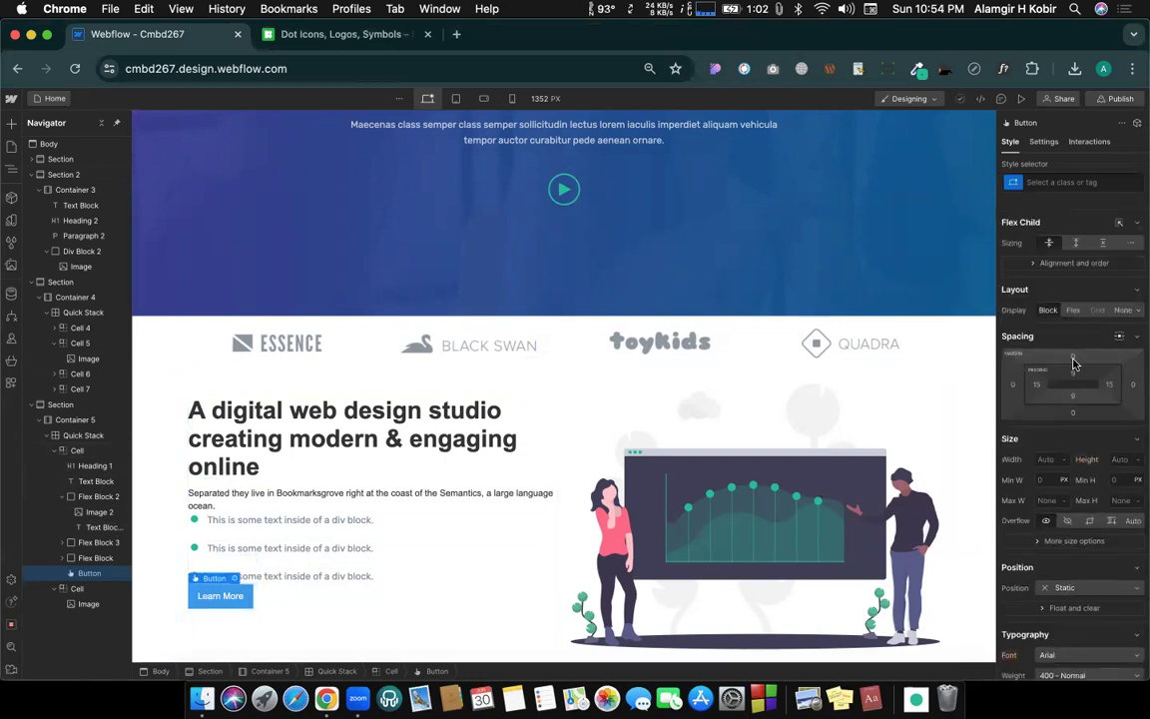
click(1073, 359)
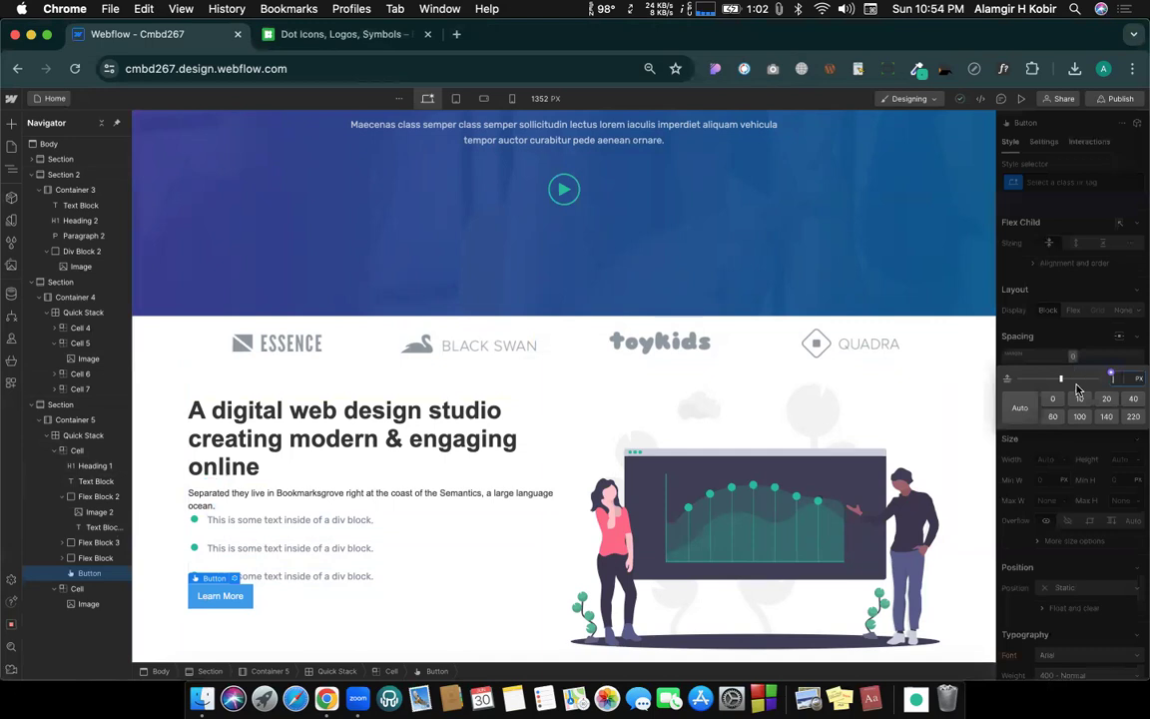
click(1130, 399)
click(1088, 529)
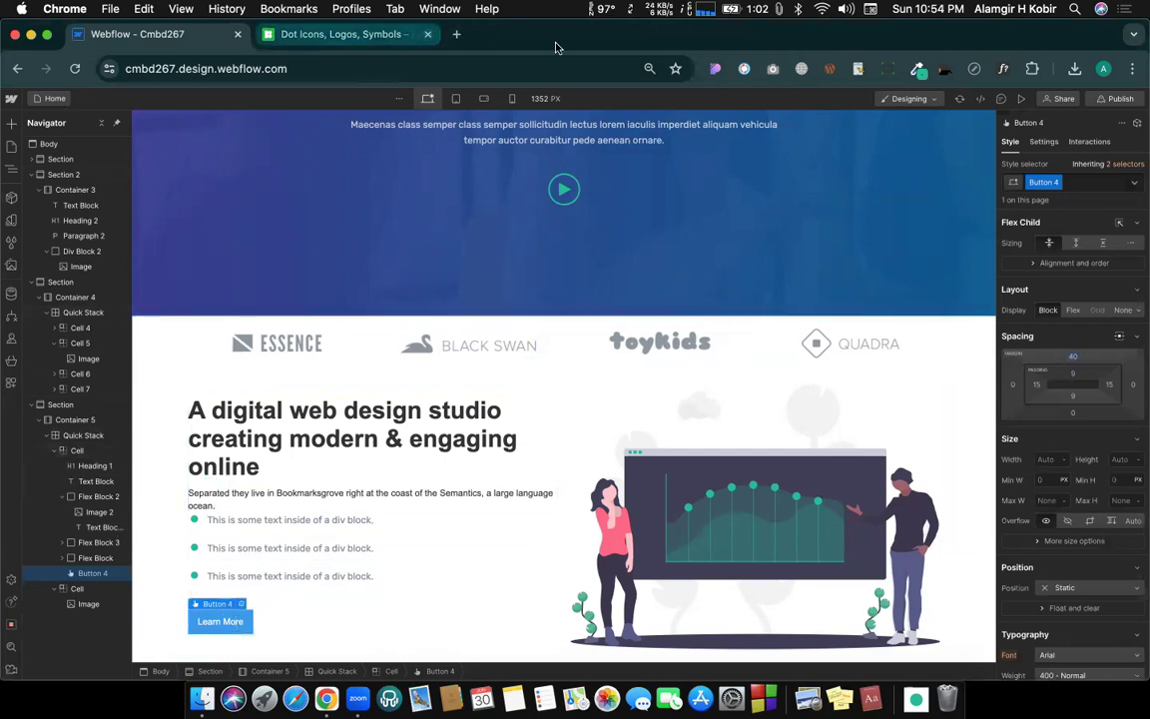
Step: Search Google for "metarial icon" in a new browser tab and open the Google Fonts Material Symbols & Icons page
click(456, 34)
text(me)
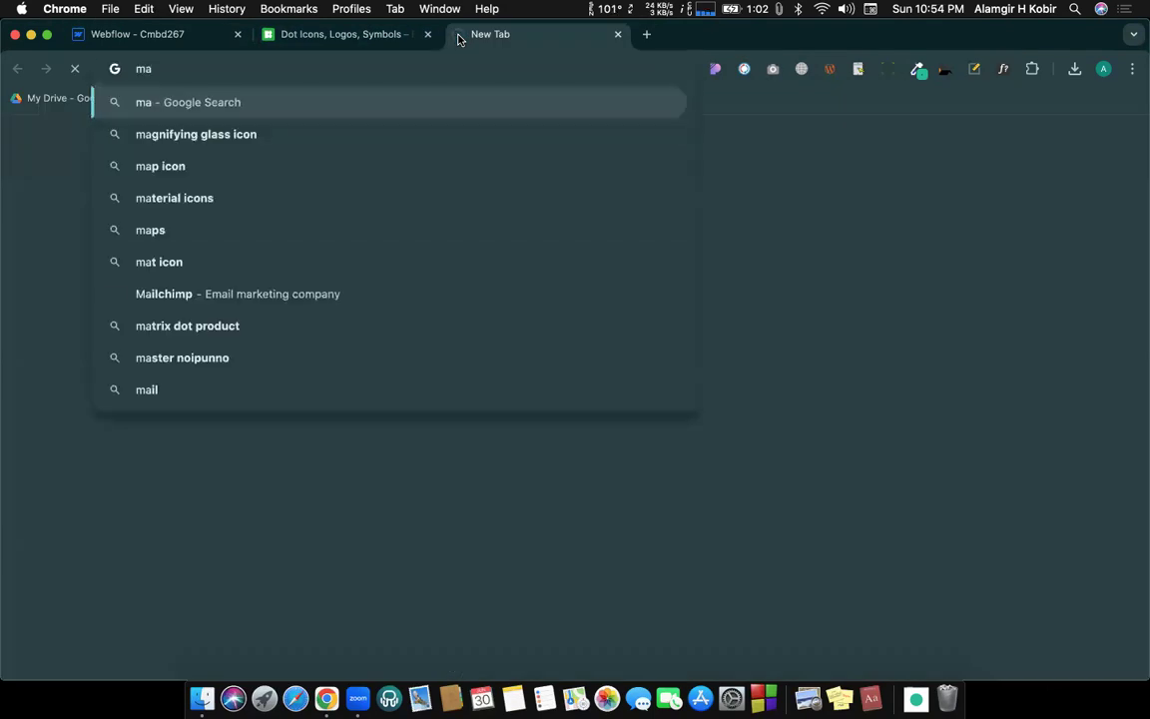
text(tar)
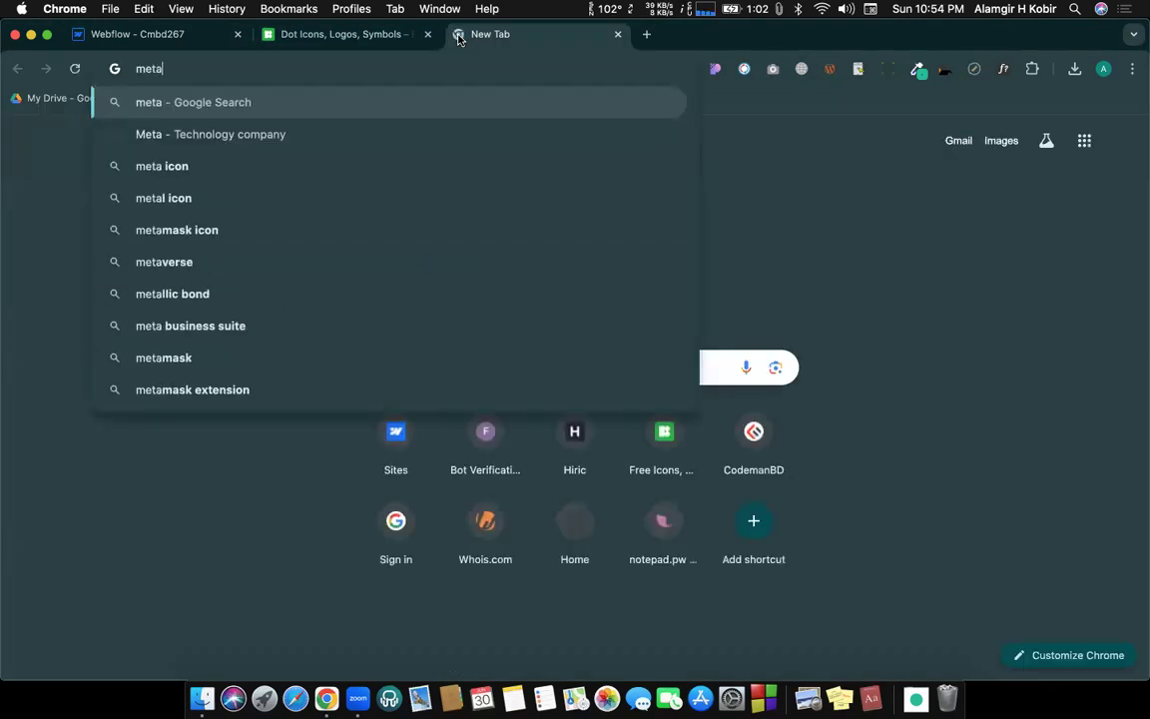
text(ial icon)
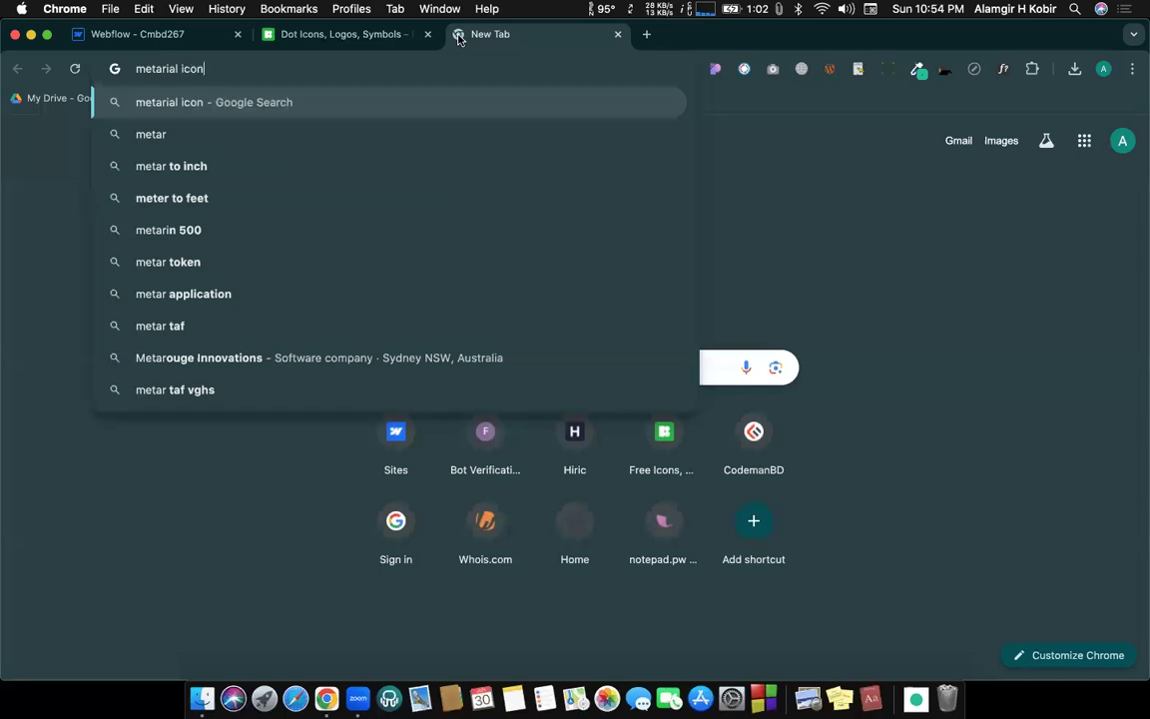
key(Return)
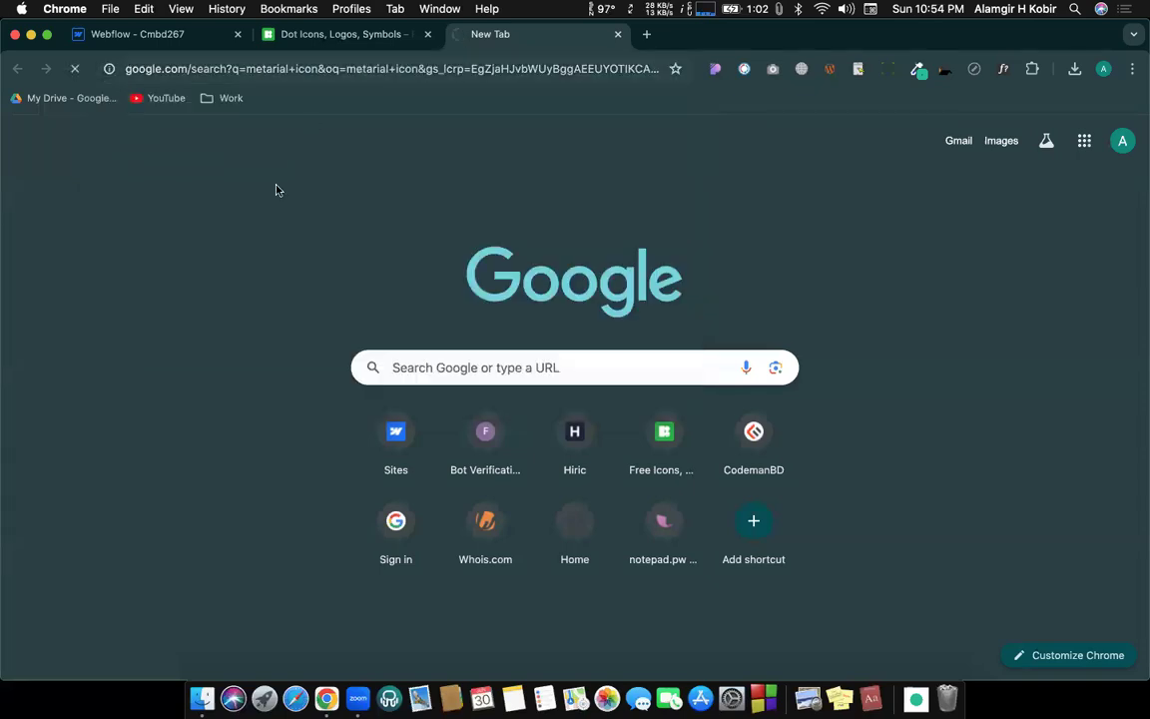
click(287, 230)
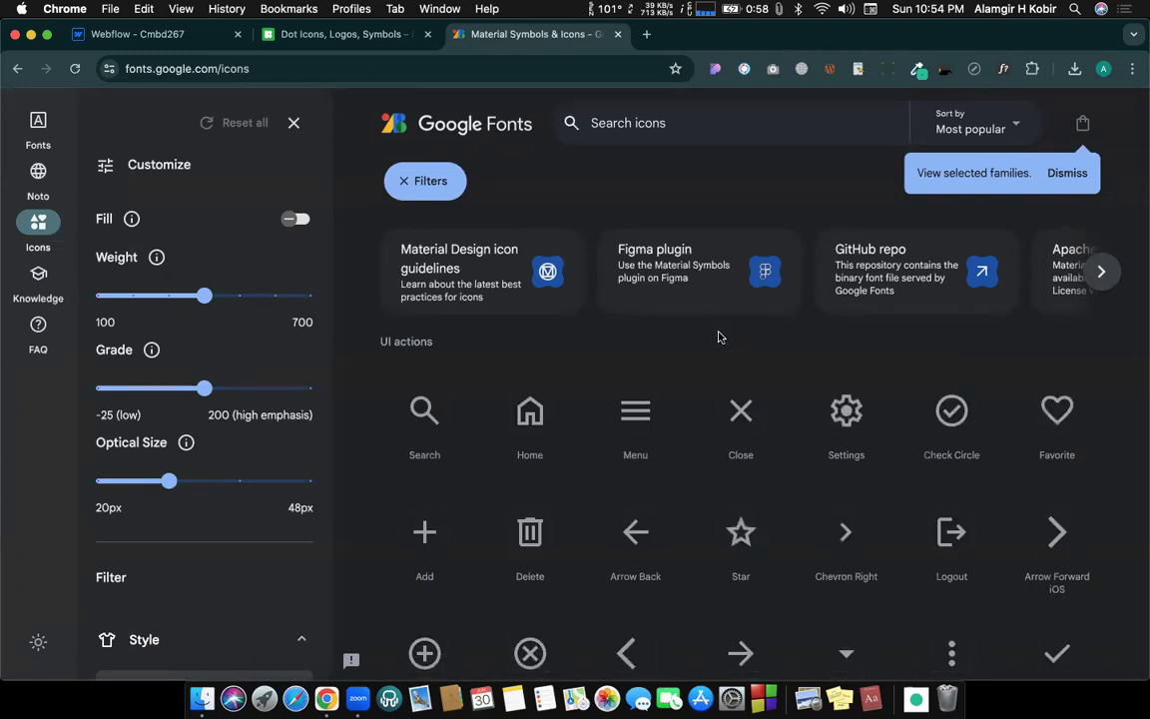
Step: Select the Arrow Forward icon among the UI actions and copy its icon name, arrow_forward
scroll(757, 542, down, 5)
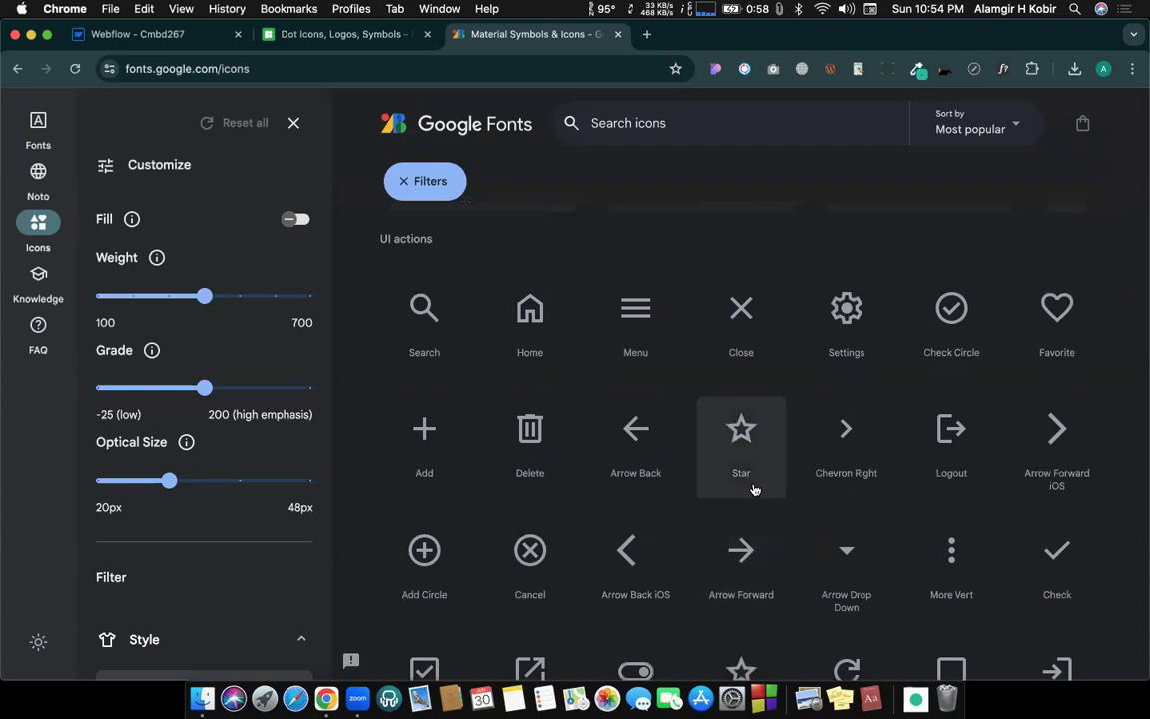
scroll(753, 490, down, 1)
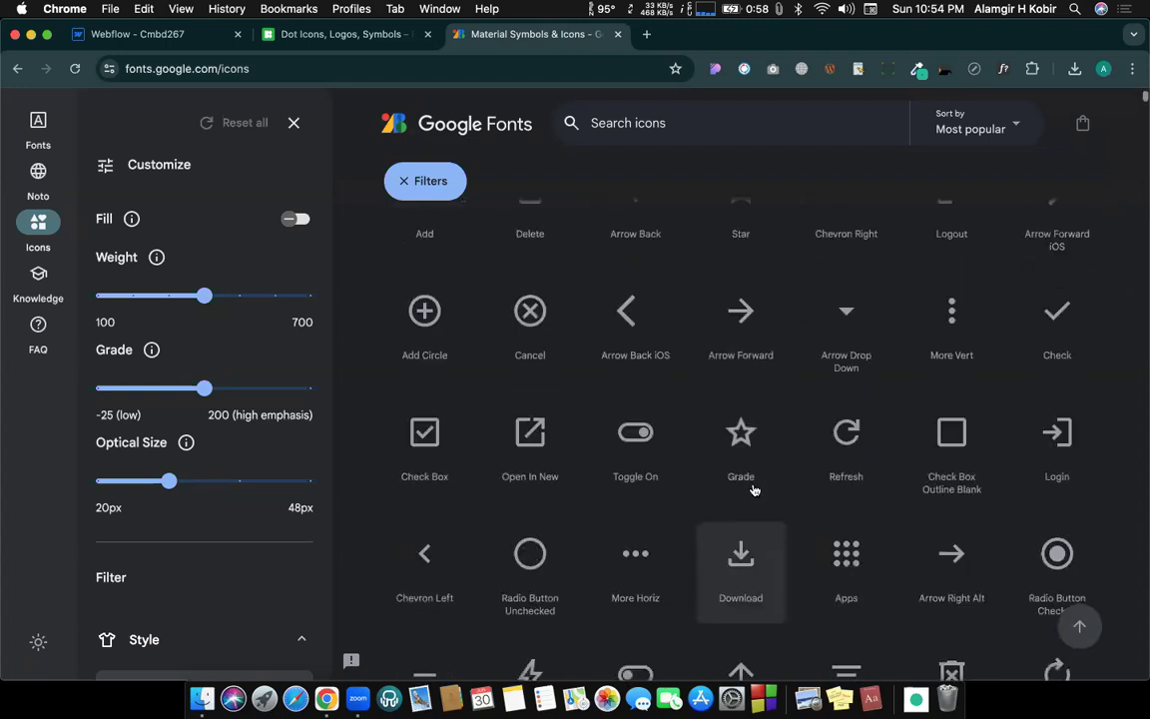
click(735, 364)
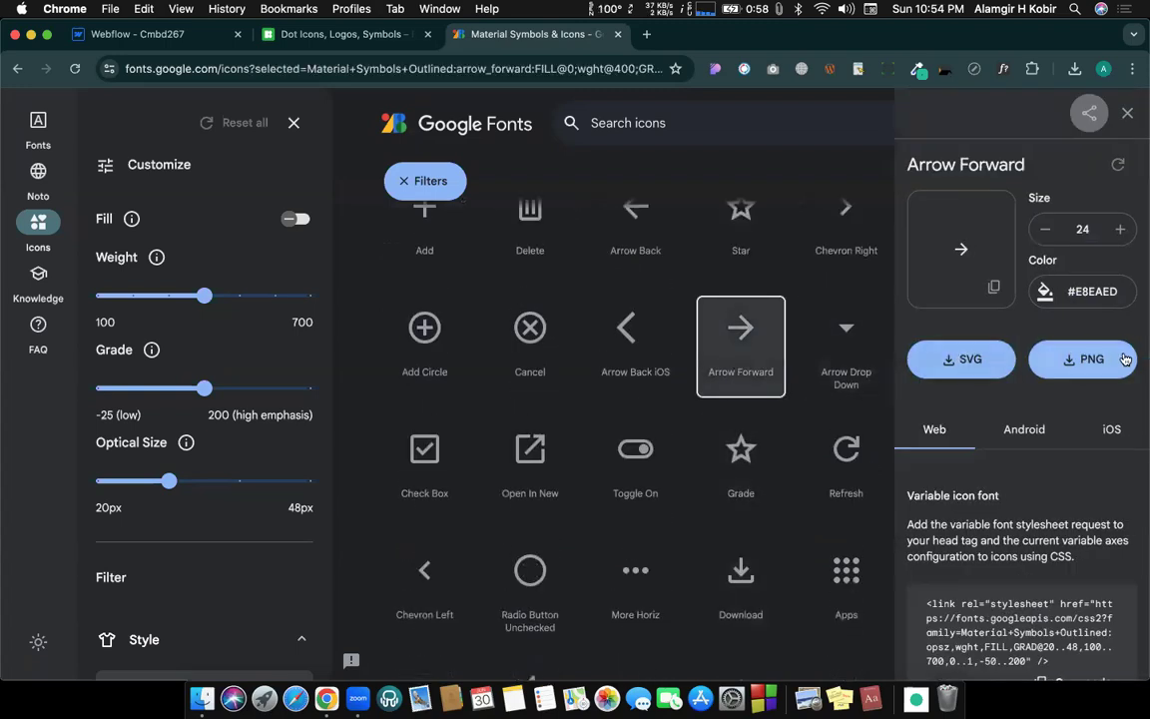
scroll(993, 462, down, 3)
scroll(1066, 455, down, 10)
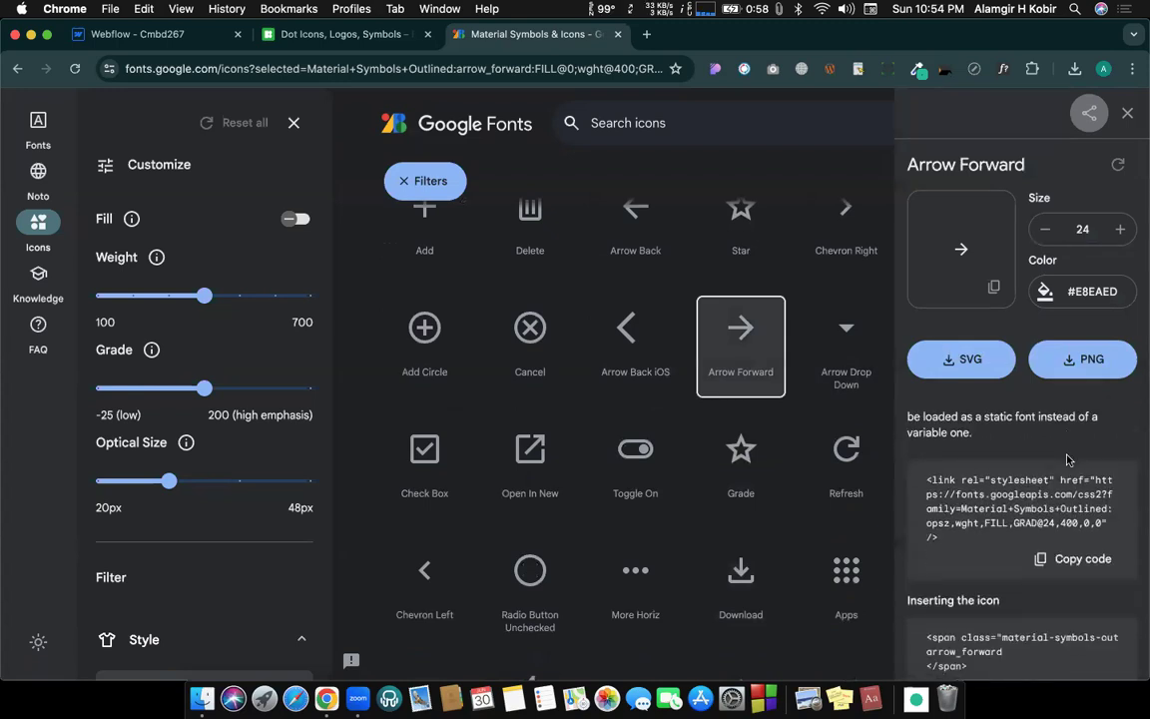
scroll(1032, 555, down, 5)
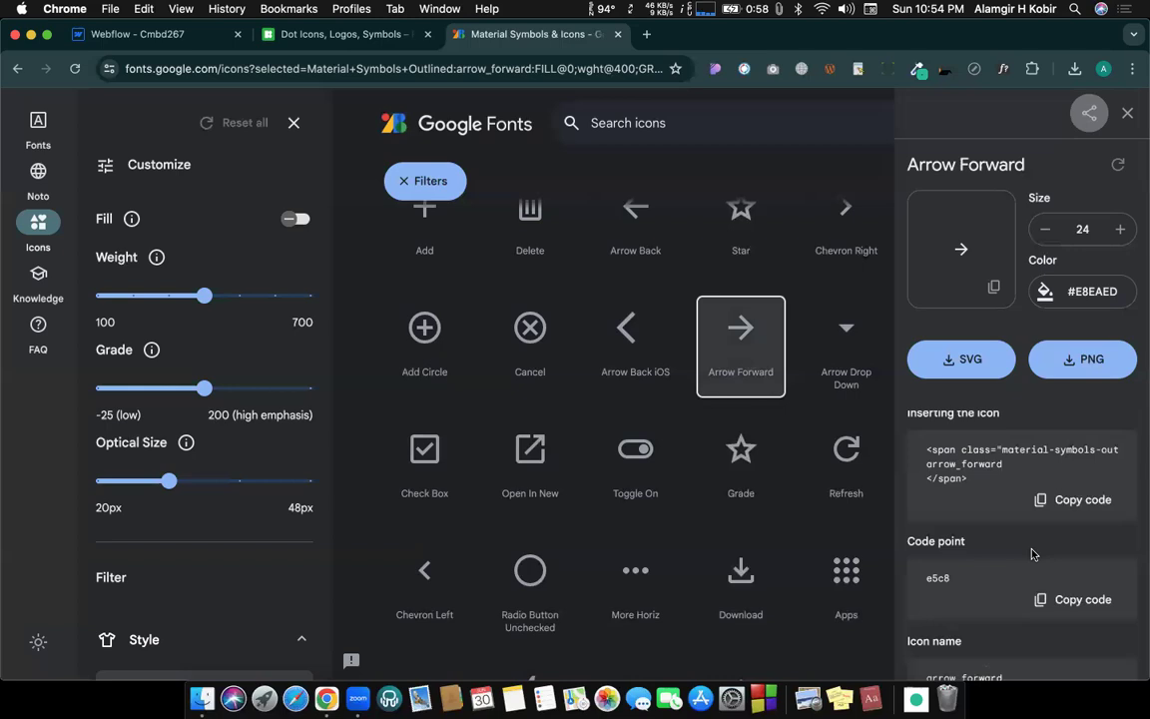
scroll(1032, 555, down, 2)
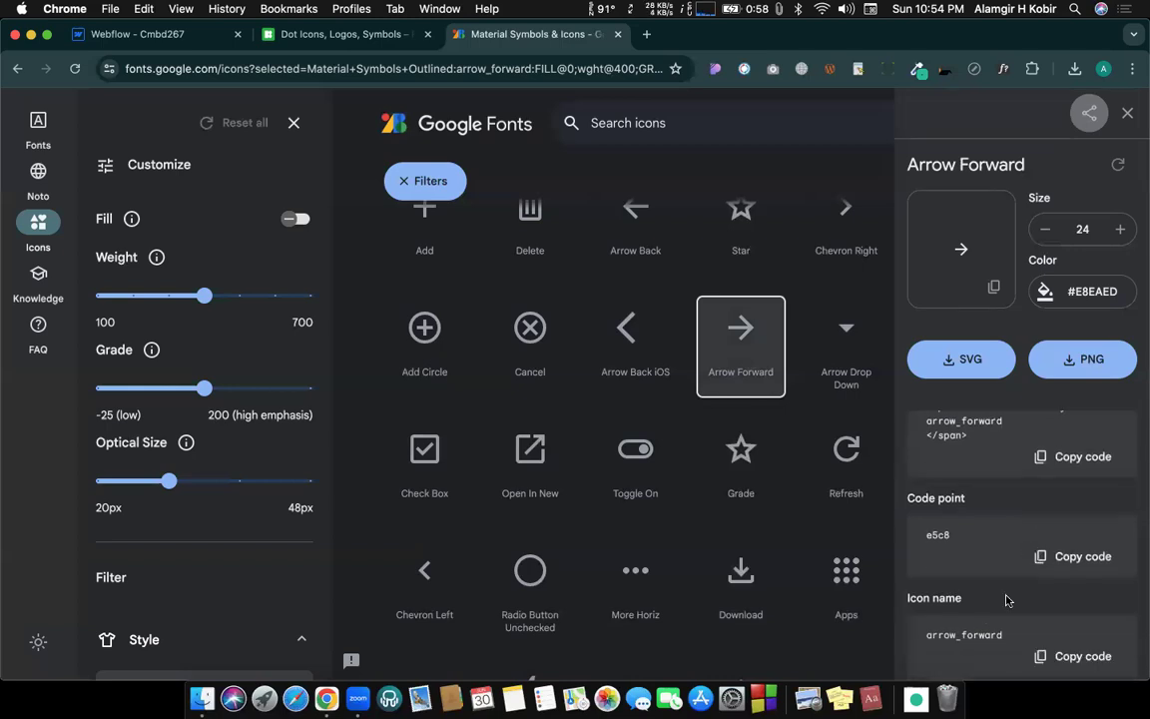
double_click(945, 633)
key(super+c)
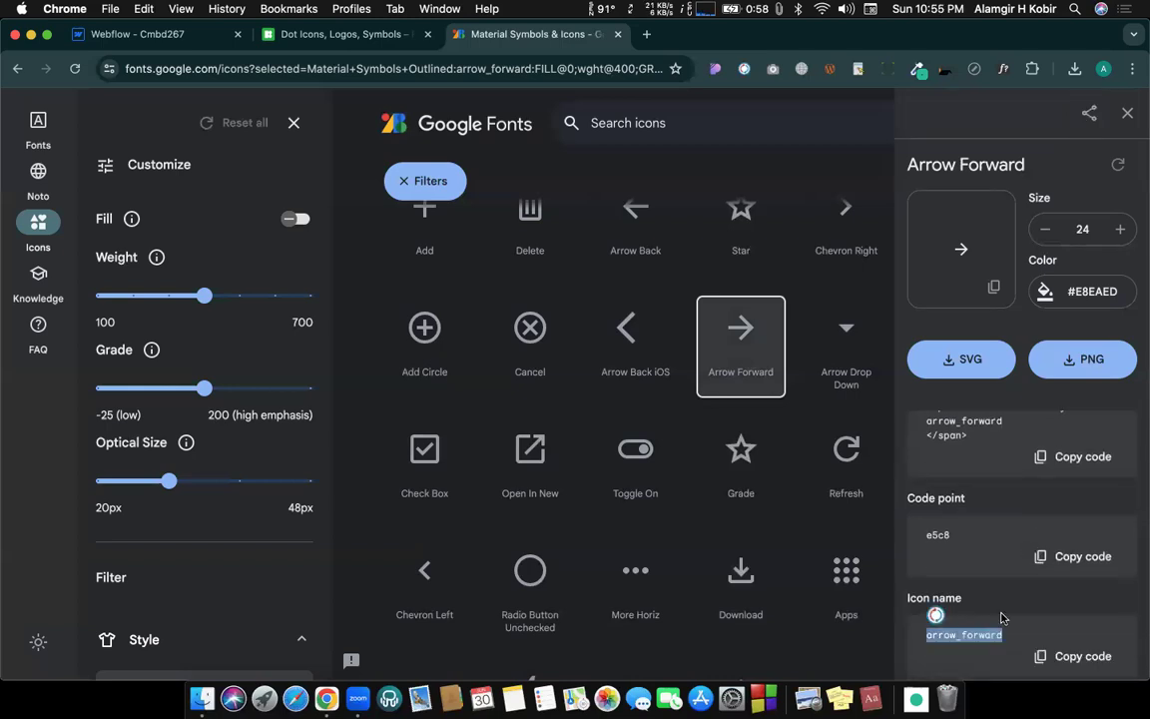
Step: Switch to the Webflow designer, append arrow_forward to the Learn More button's label and wrap that added word in a text span
click(198, 40)
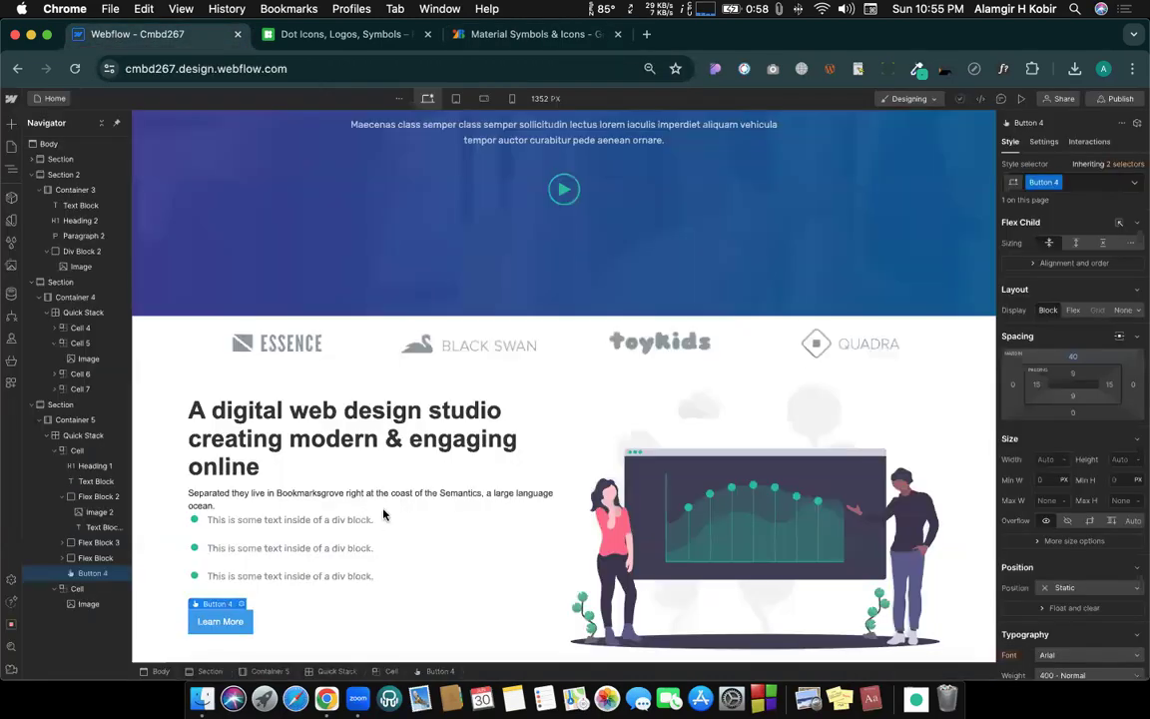
double_click(238, 621)
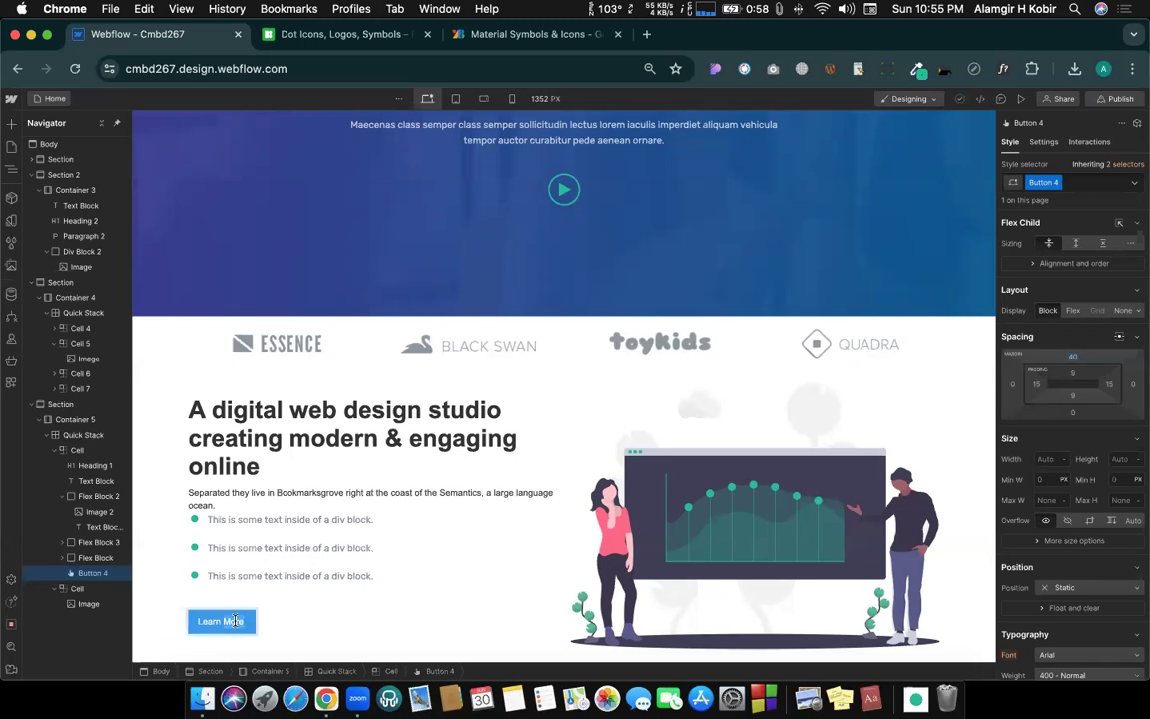
key(super+v)
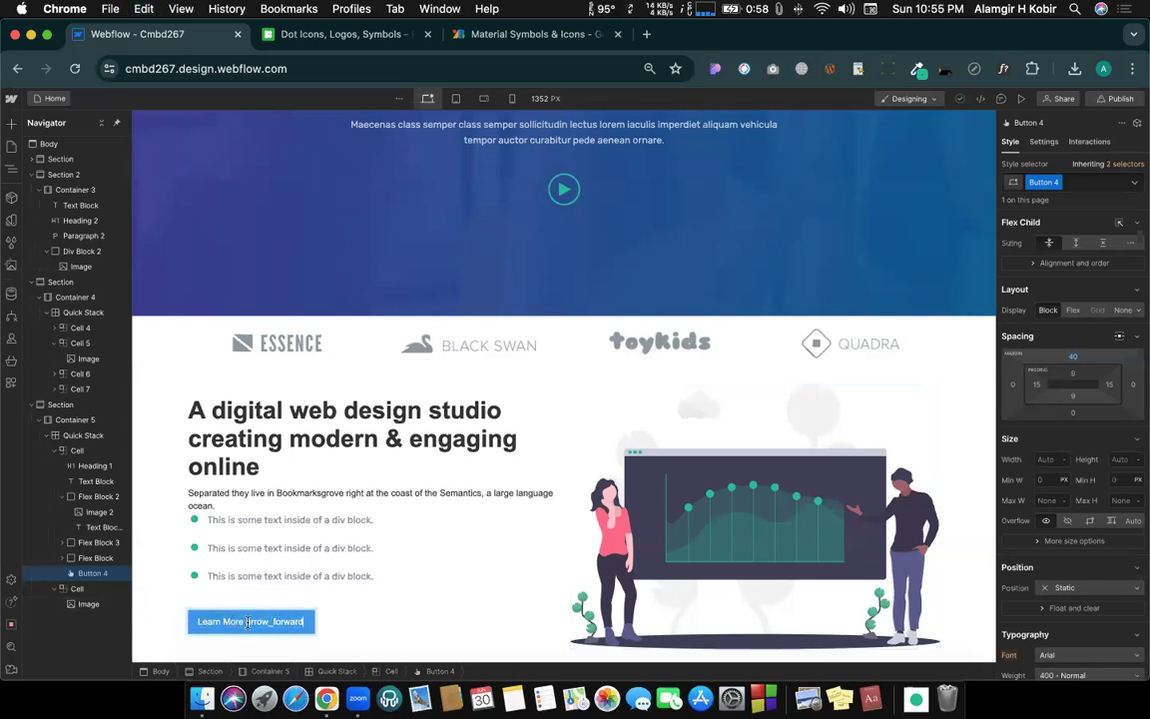
drag(248, 621, 304, 621)
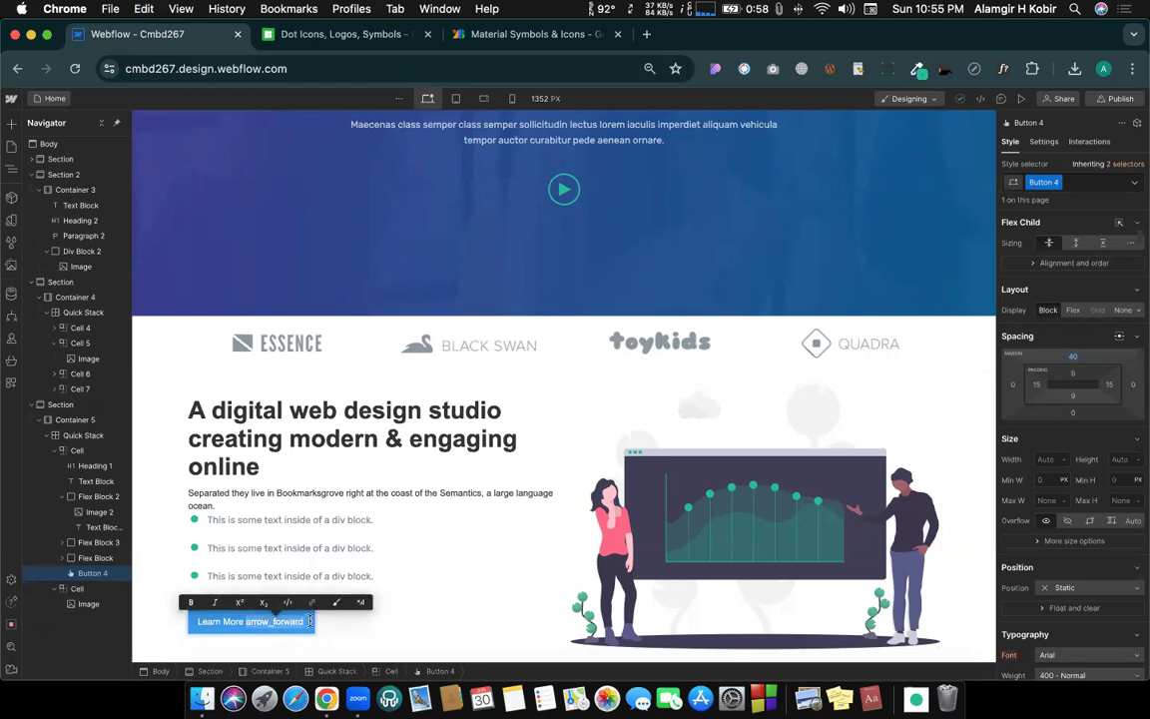
click(336, 603)
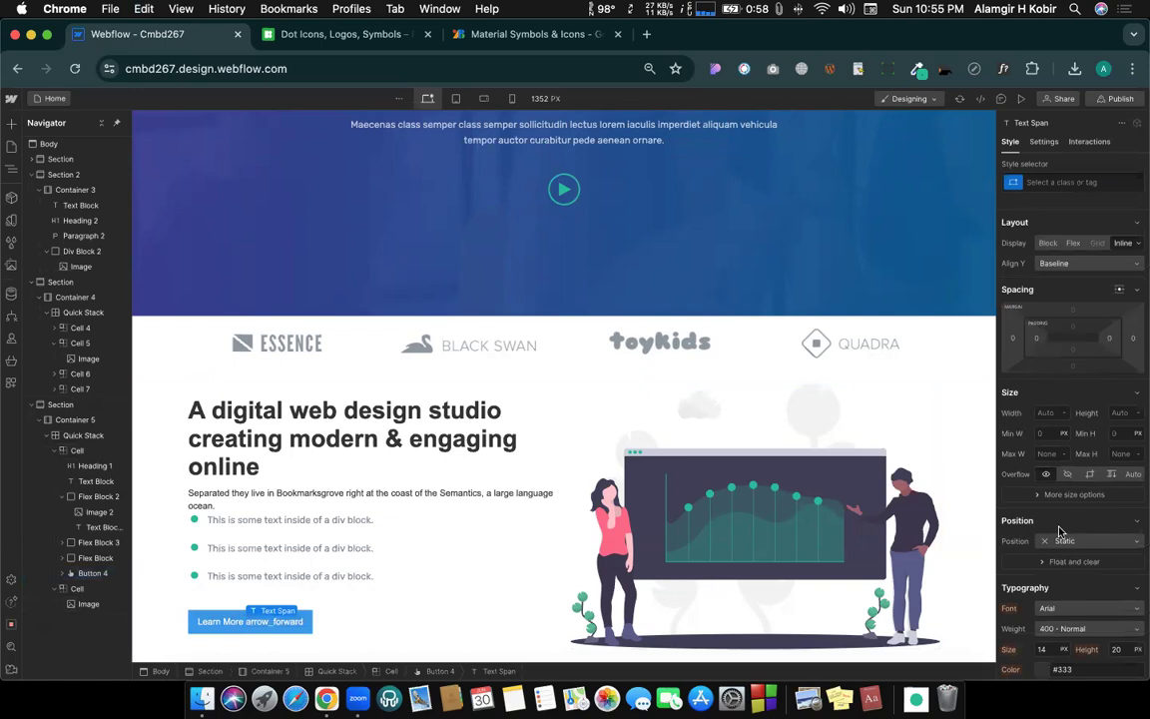
Step: Open the site's font settings page from the font choices of the arrow_forward text span
scroll(1083, 539, down, 3)
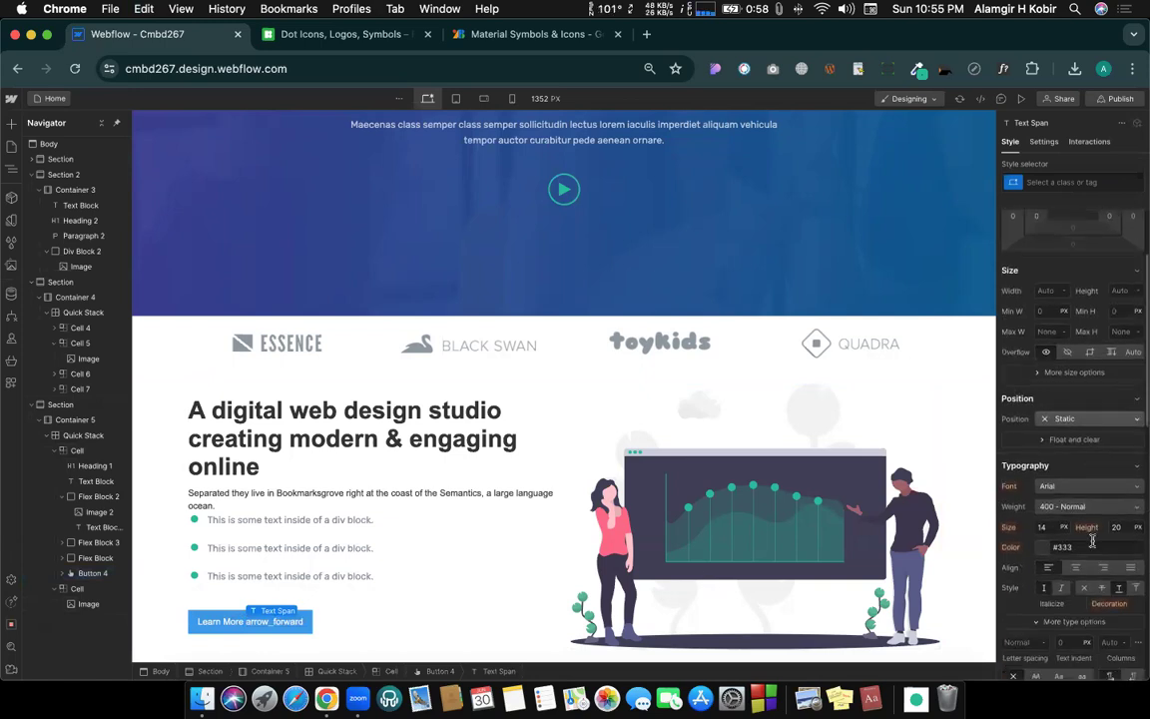
click(1043, 485)
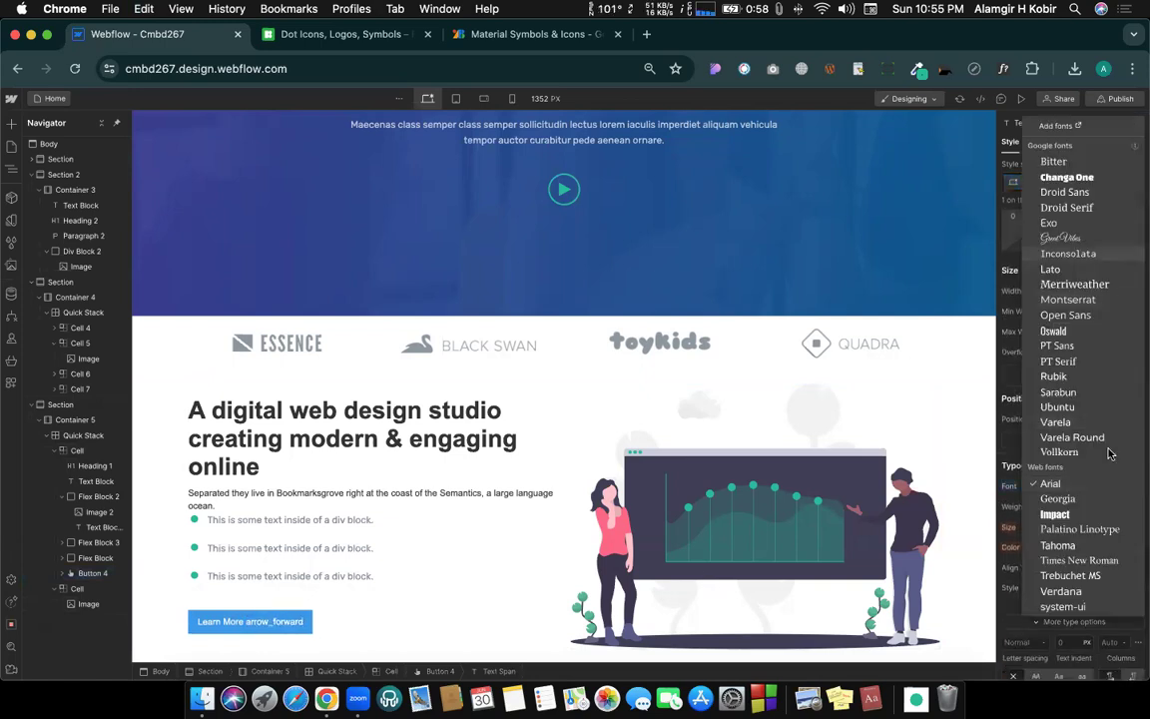
click(1054, 128)
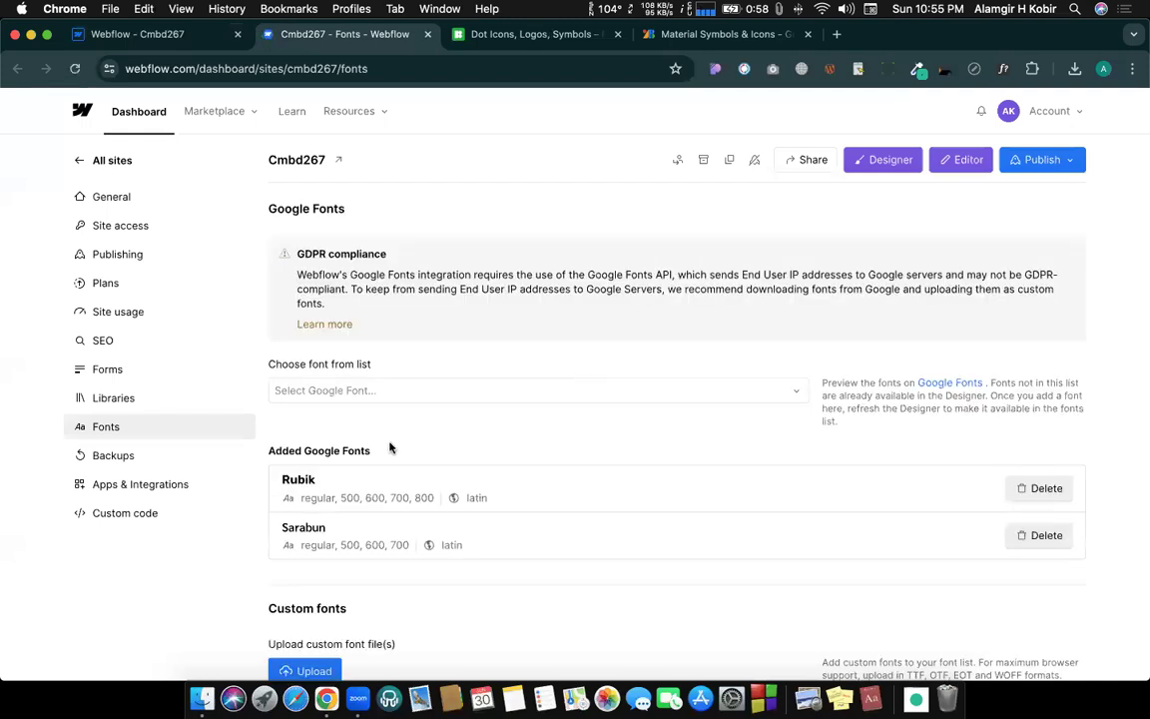
Step: Find and choose Material Icons as the Google font for the Cmbd267 site
click(369, 394)
text(mat)
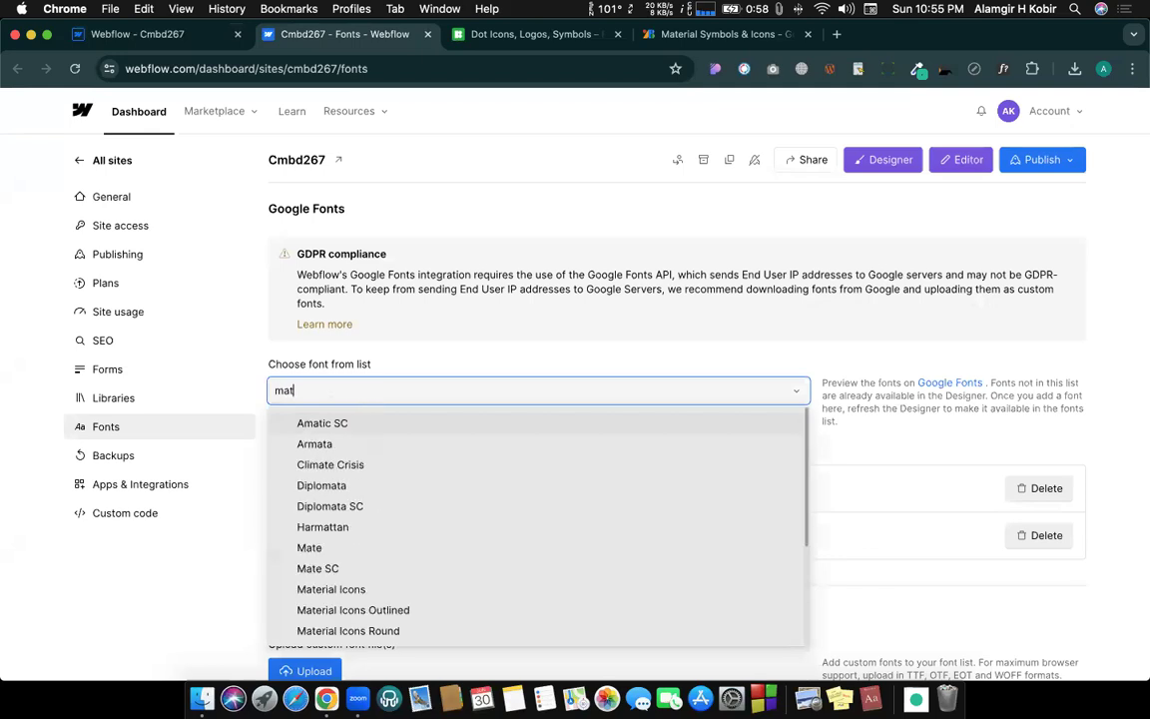
text(a)
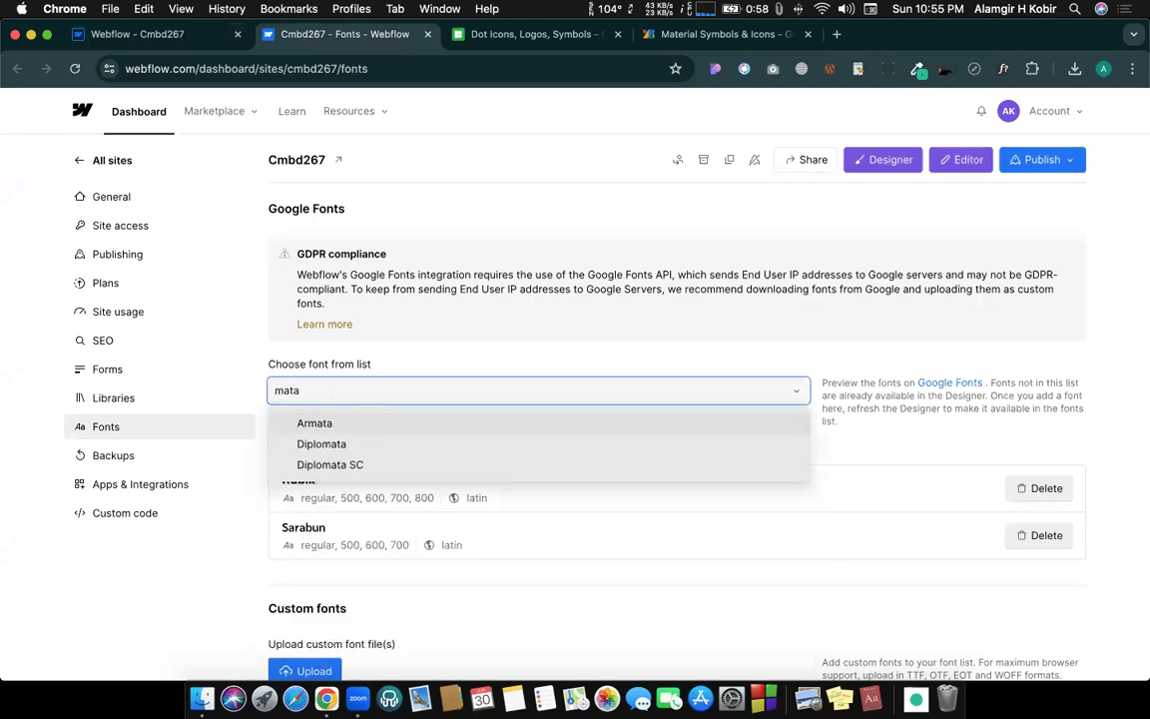
key(BackSpace)
text(e)
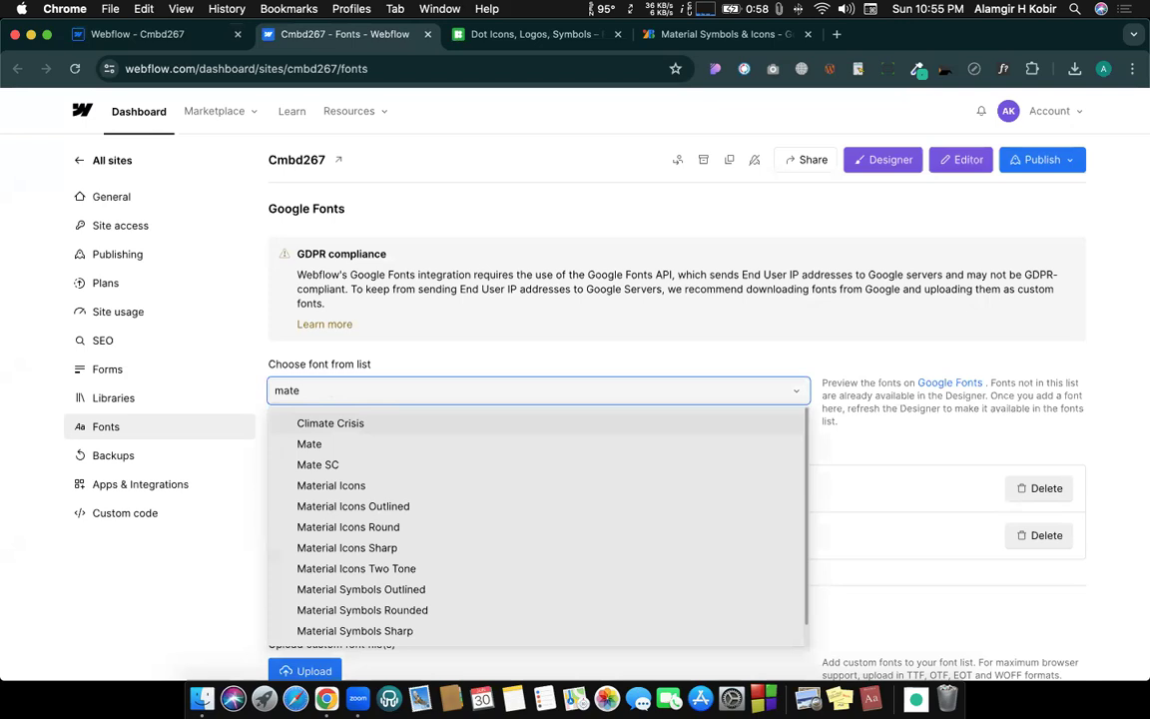
text(r)
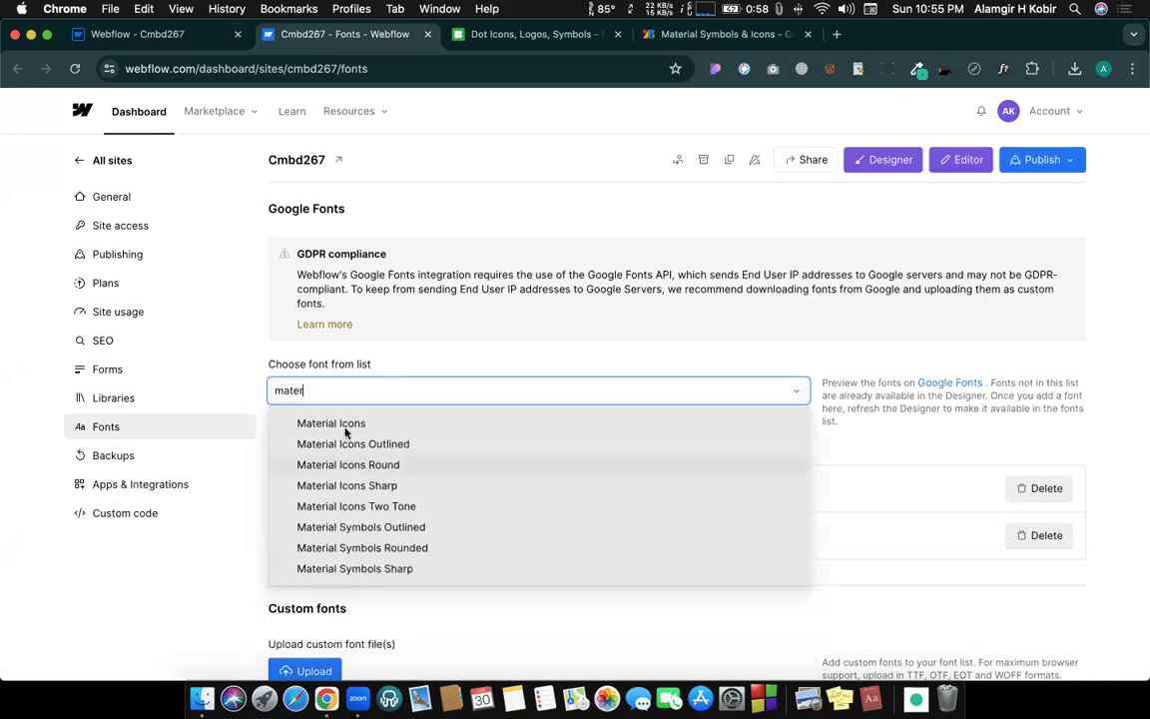
click(310, 423)
scroll(321, 558, down, 5)
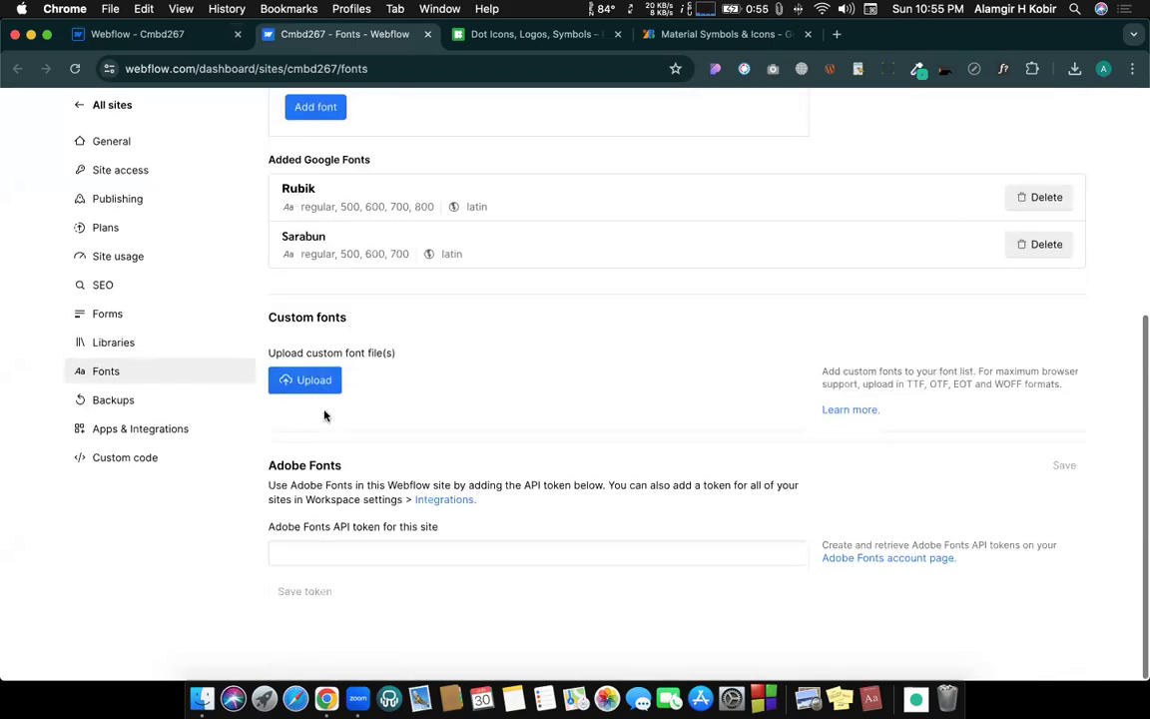
click(312, 387)
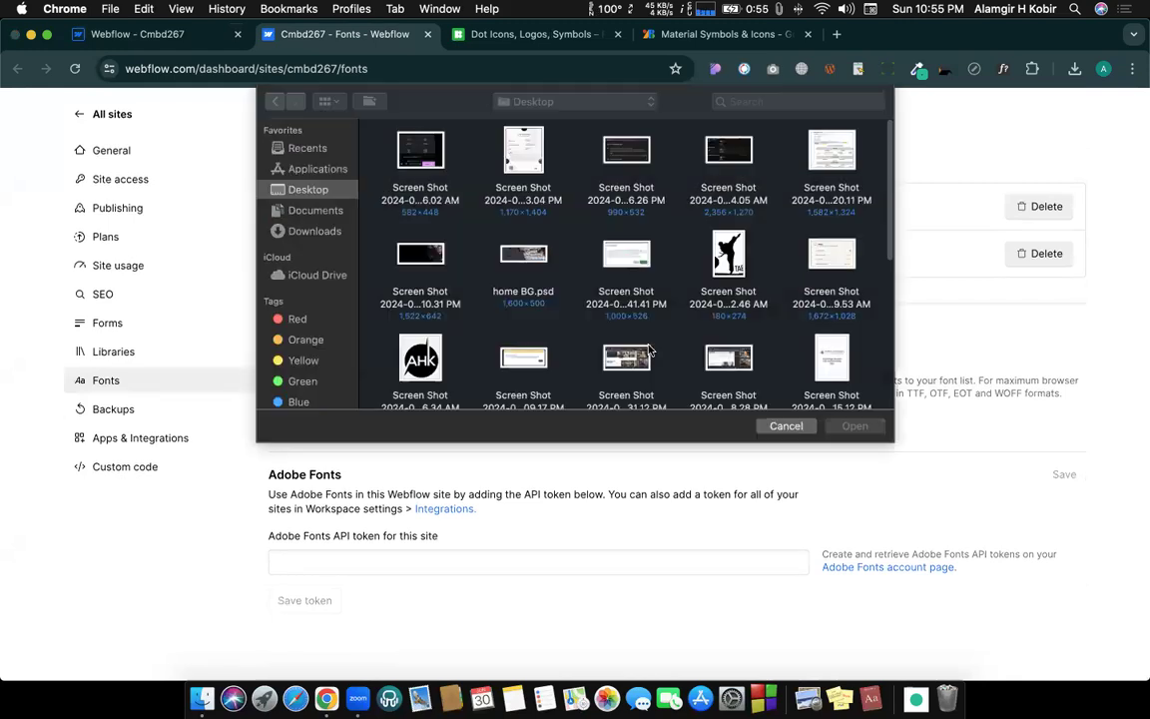
click(786, 427)
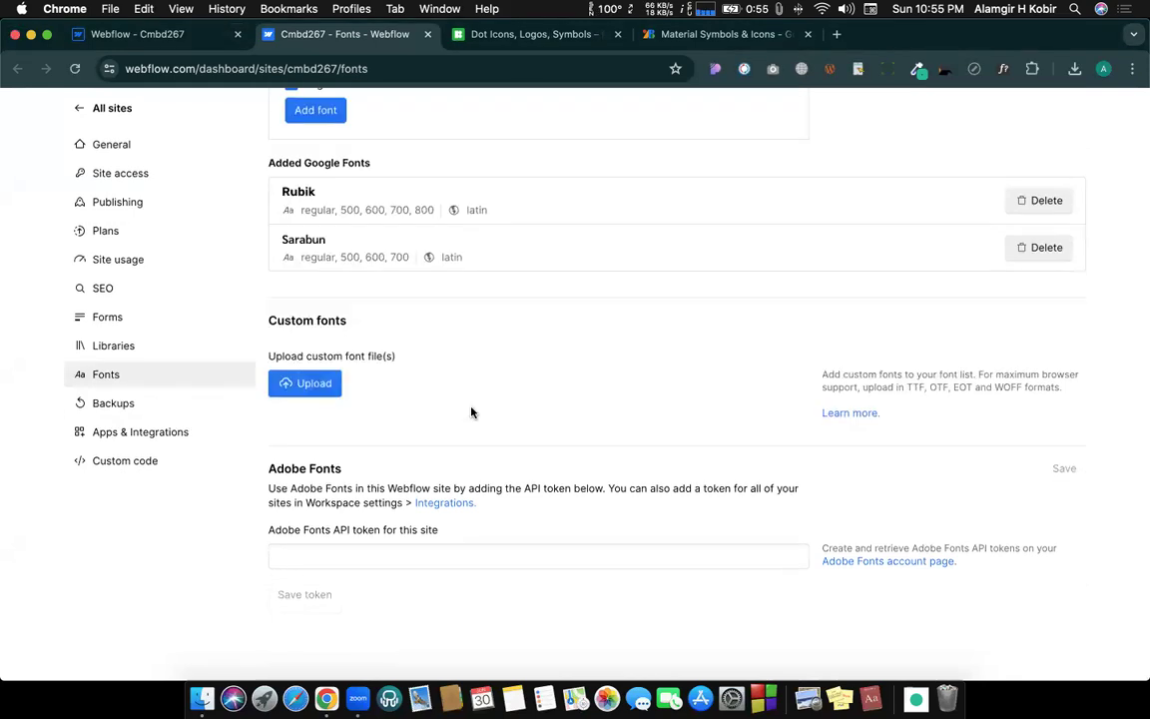
scroll(469, 410, up, 5)
scroll(946, 411, down, 5)
scroll(926, 467, up, 5)
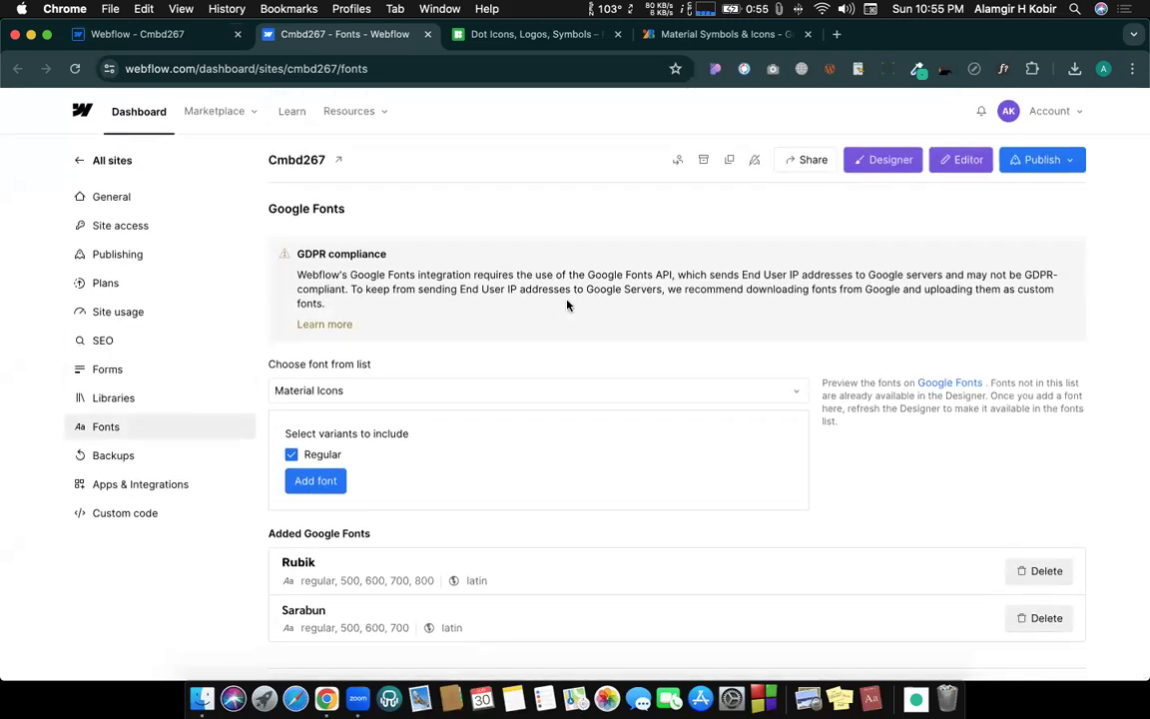
Step: Add the Material Icons font with its Regular variant to the site's Google fonts
scroll(759, 329, down, 2)
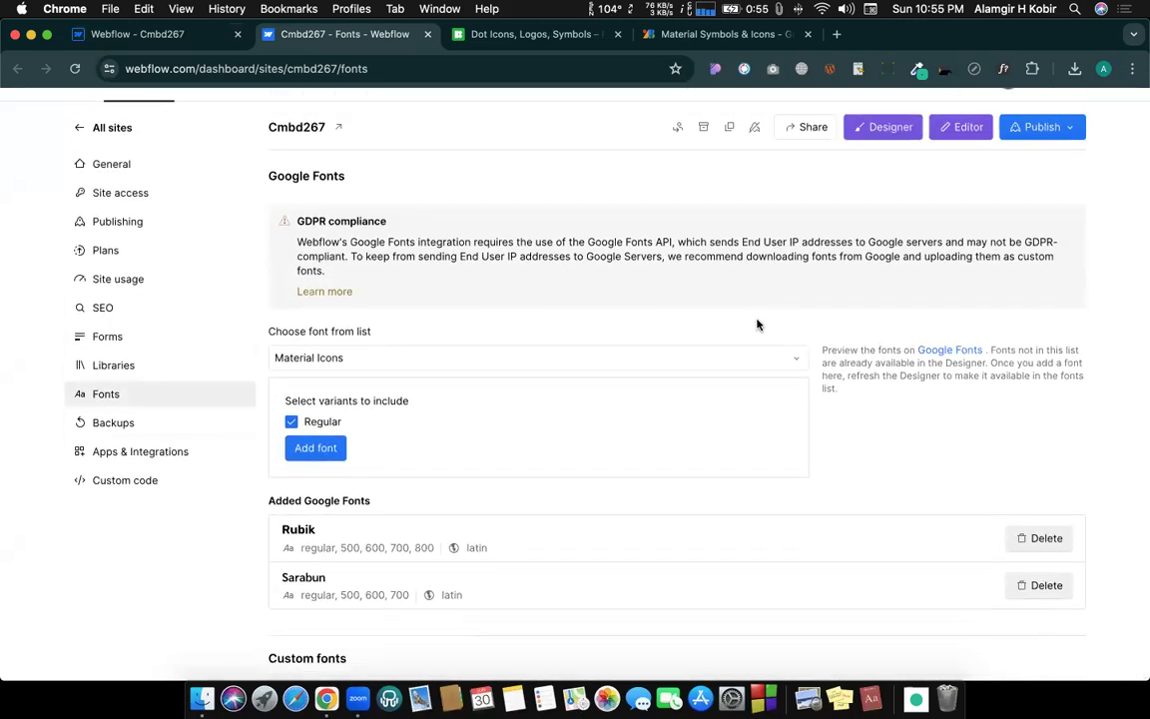
click(317, 415)
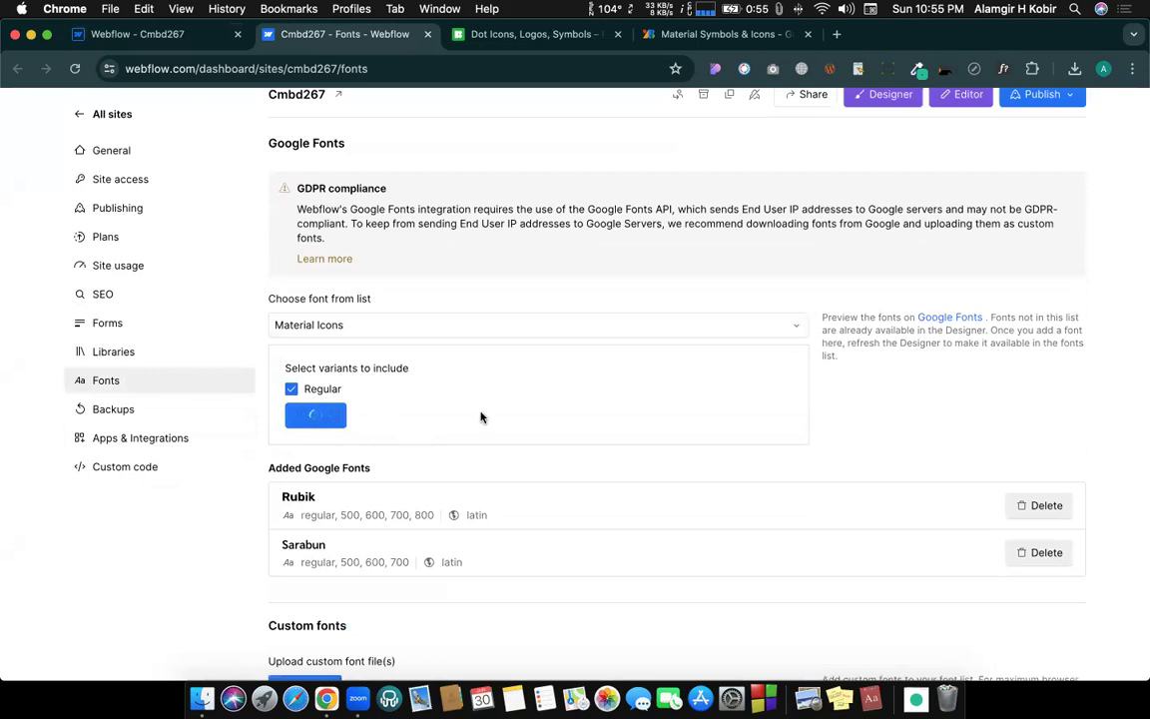
scroll(627, 399, down, 2)
scroll(627, 398, up, 3)
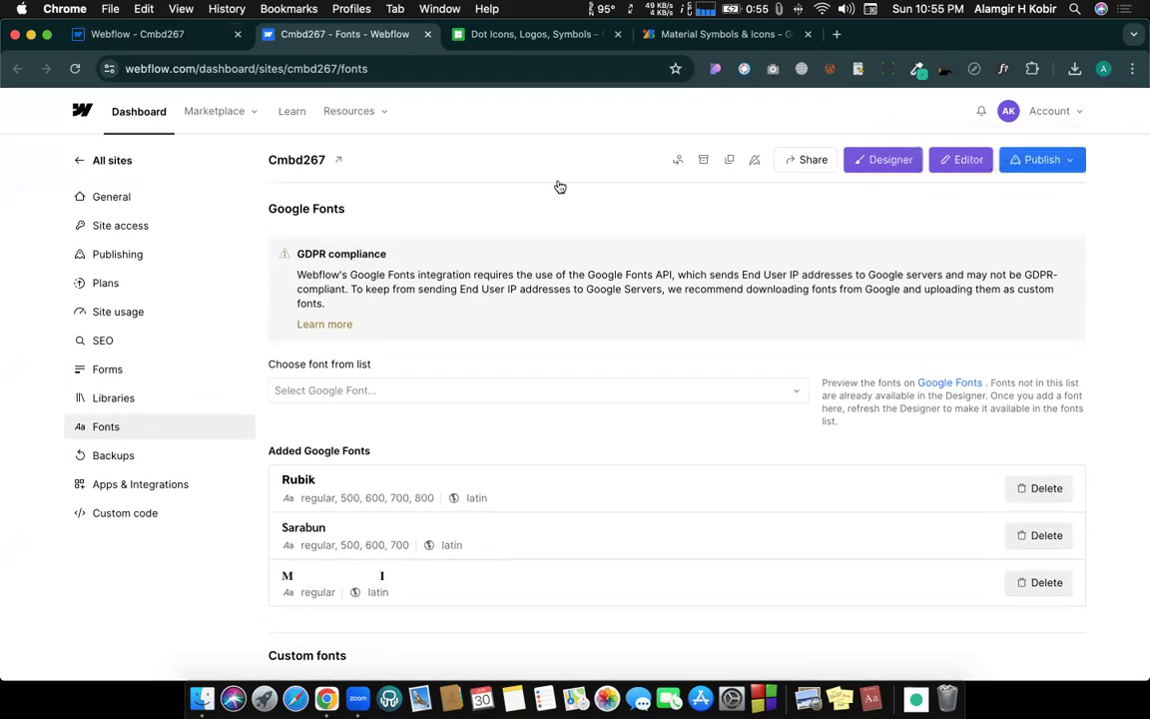
Step: Return to the Webflow designer, reload it to load the added font and dismiss the workflows announcement
click(145, 40)
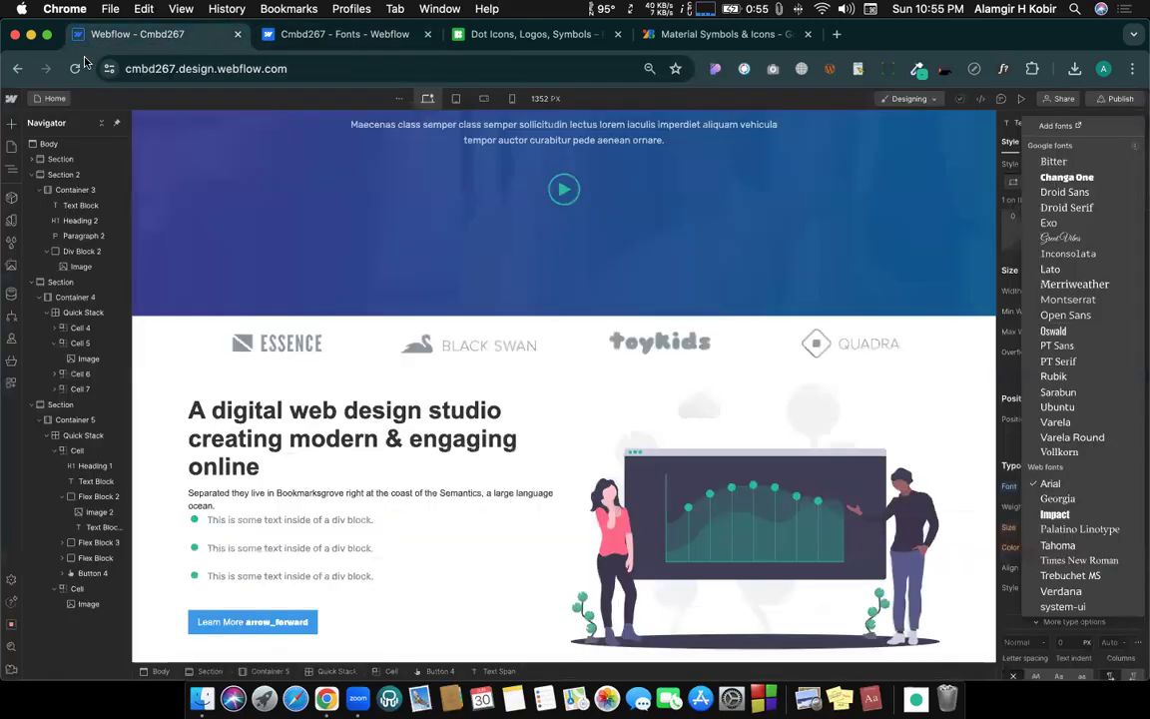
click(76, 69)
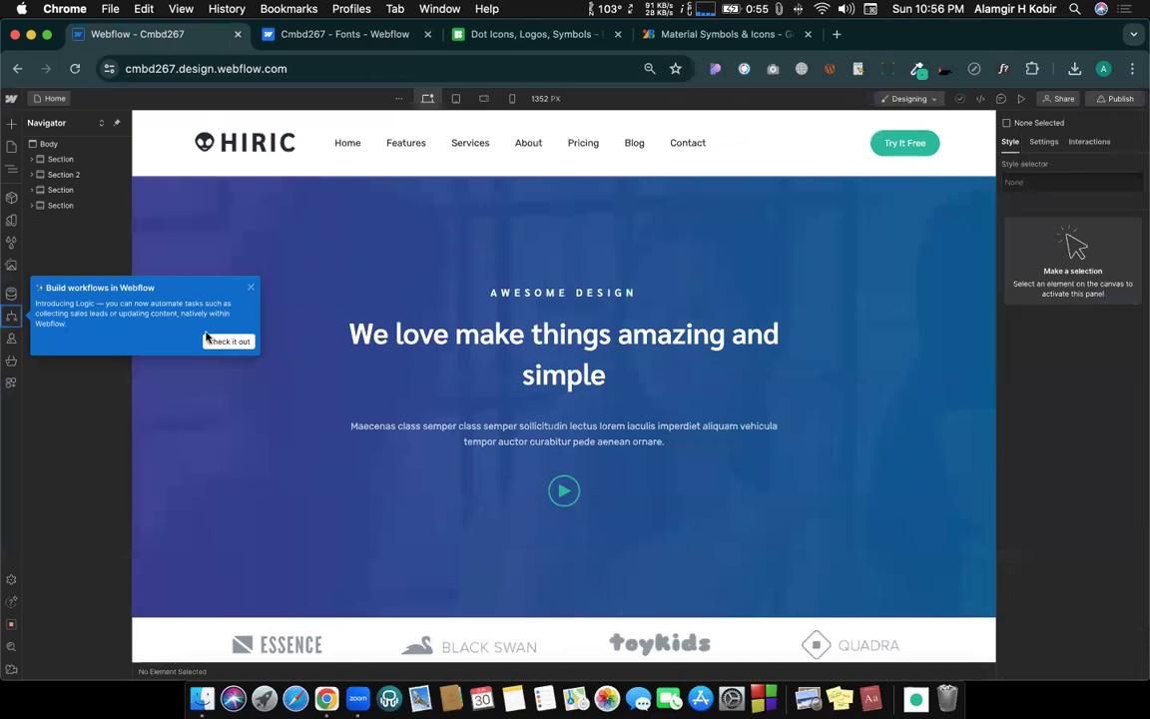
click(252, 289)
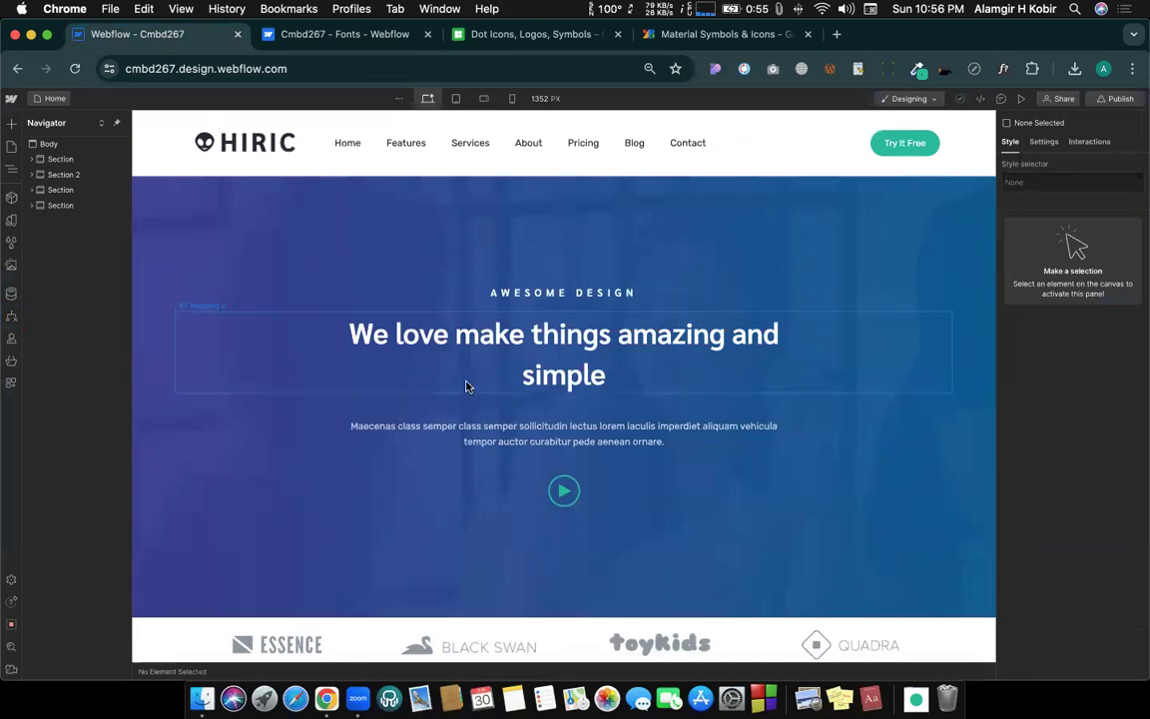
scroll(464, 385, down, 5)
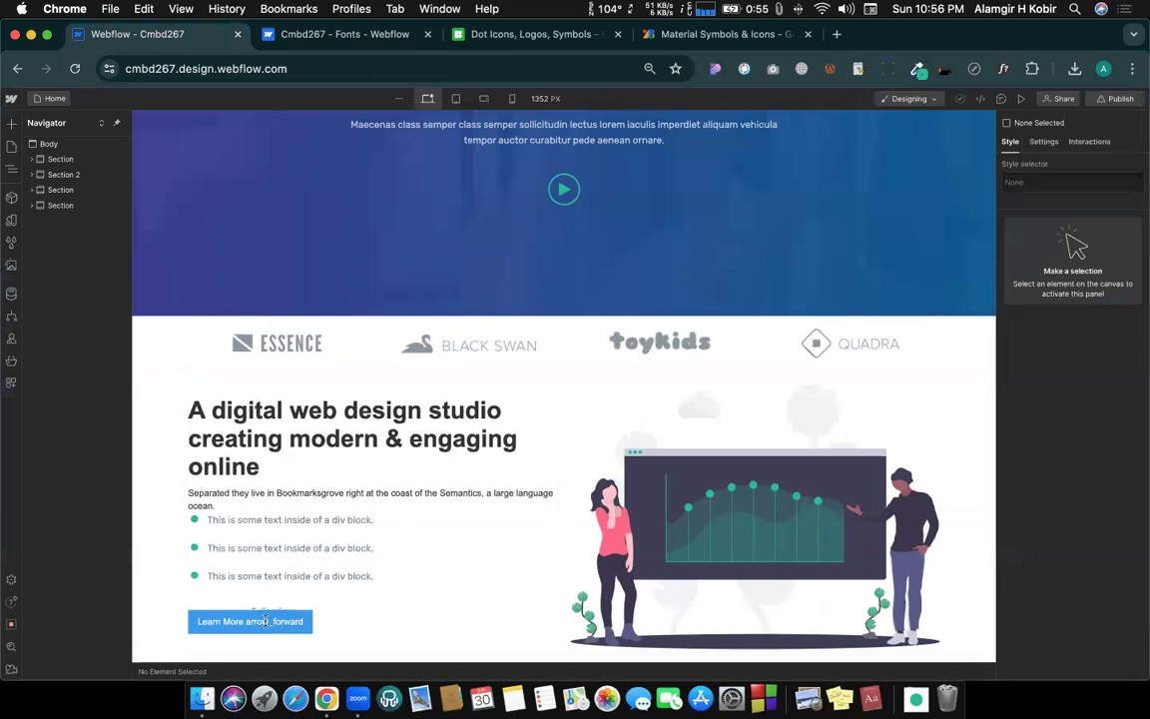
Step: Set the font of the arrow_forward text span in the Learn More button to Material Icons and inspect the arrow up close
click(265, 620)
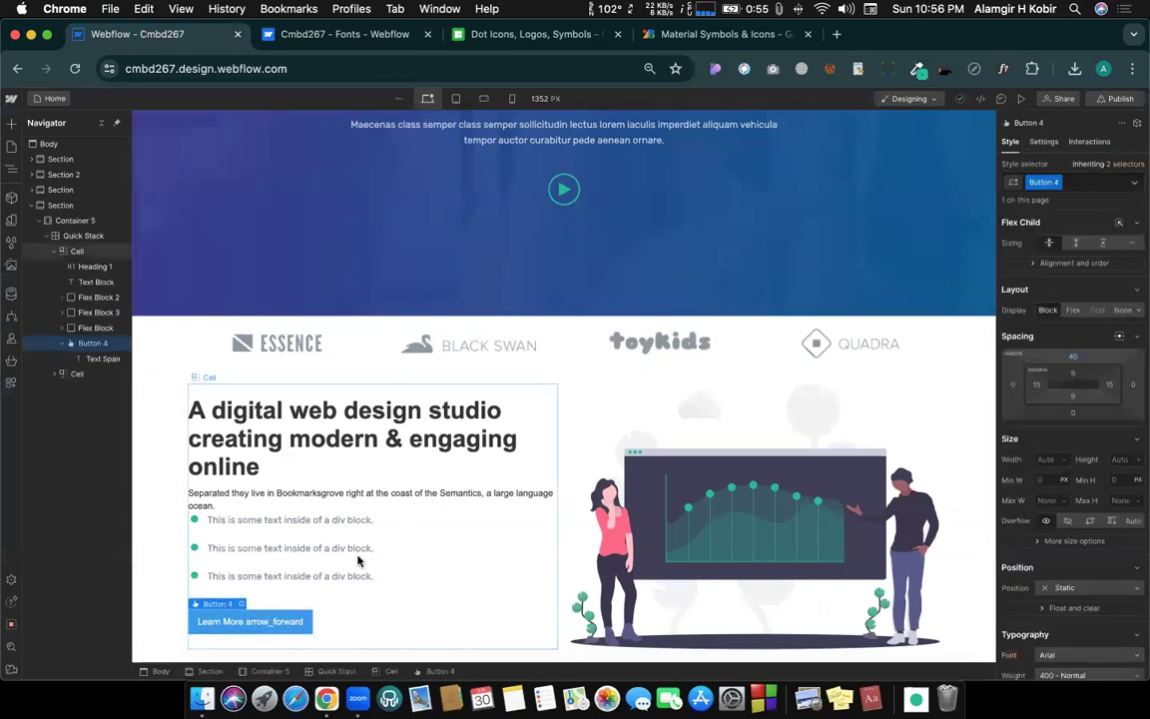
click(262, 627)
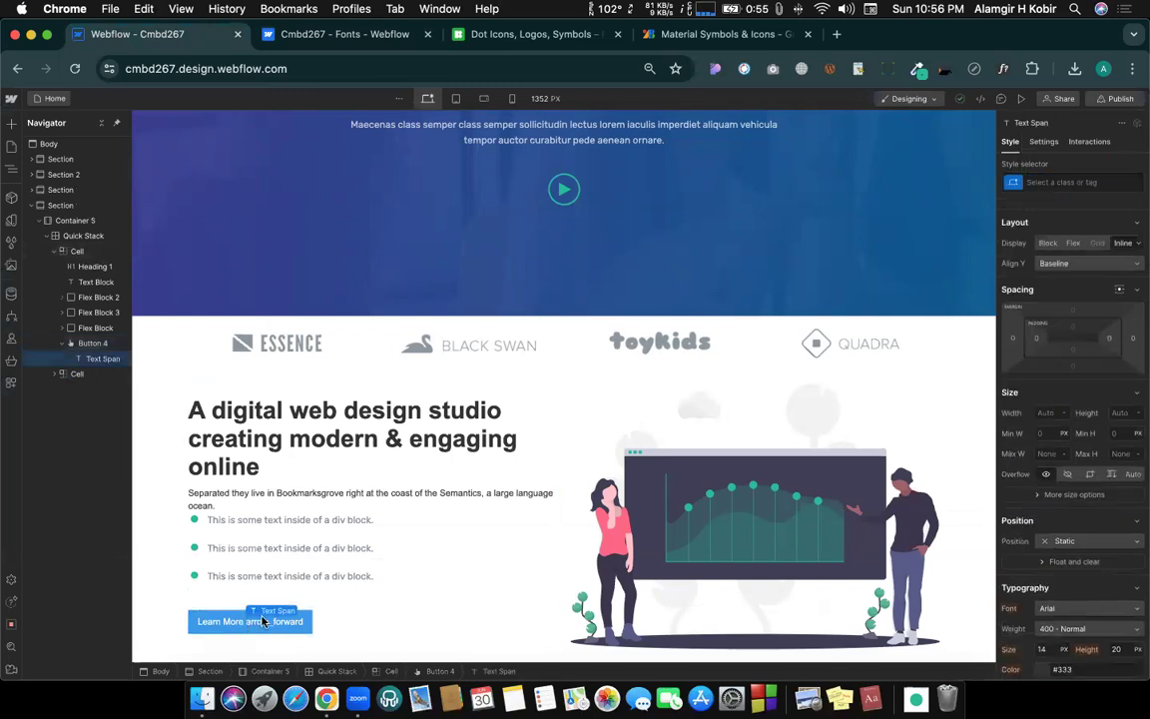
scroll(1115, 466, down, 4)
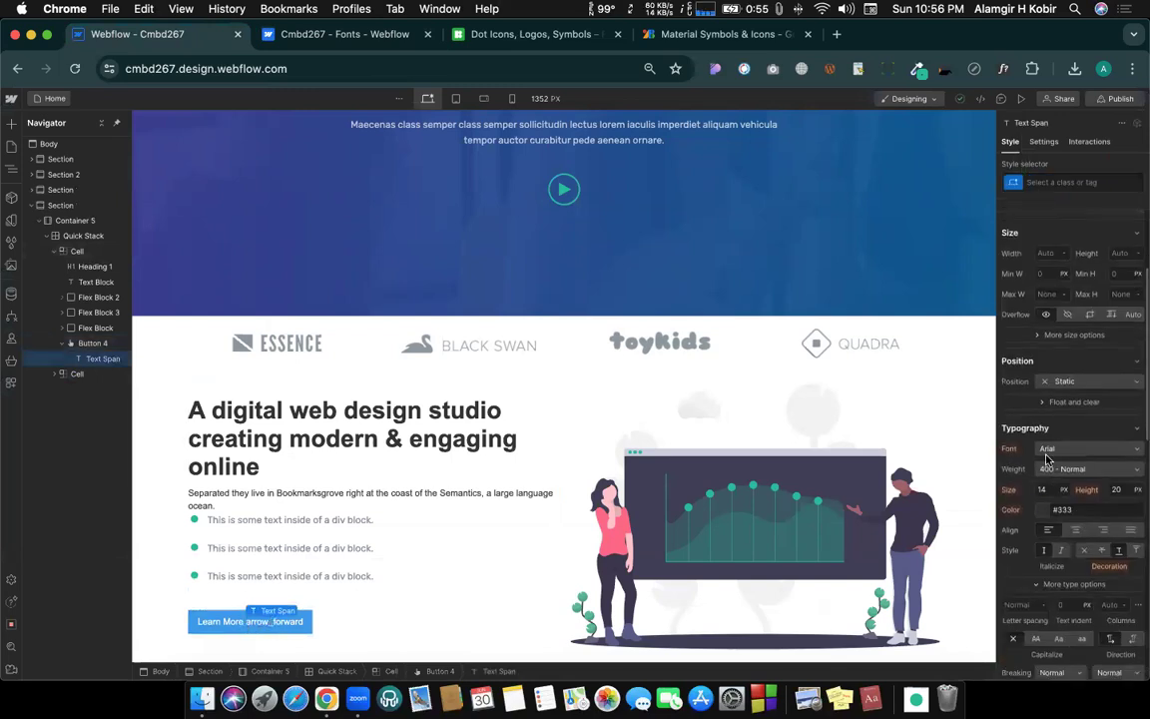
click(1052, 450)
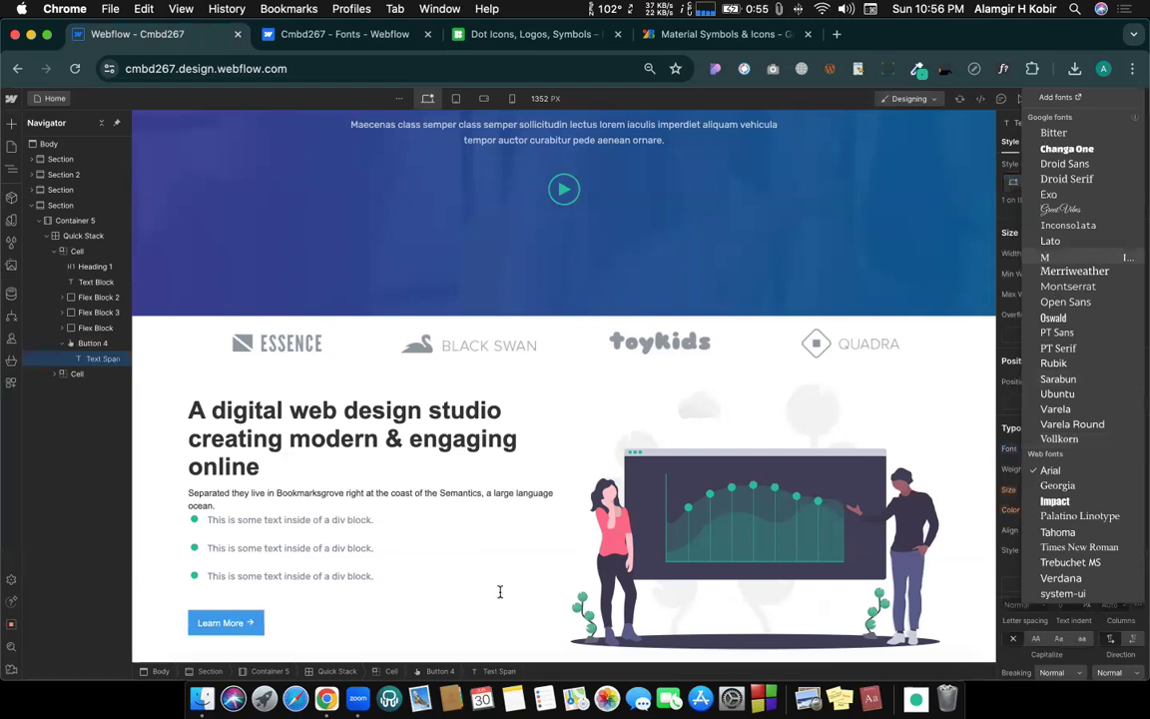
click(1126, 256)
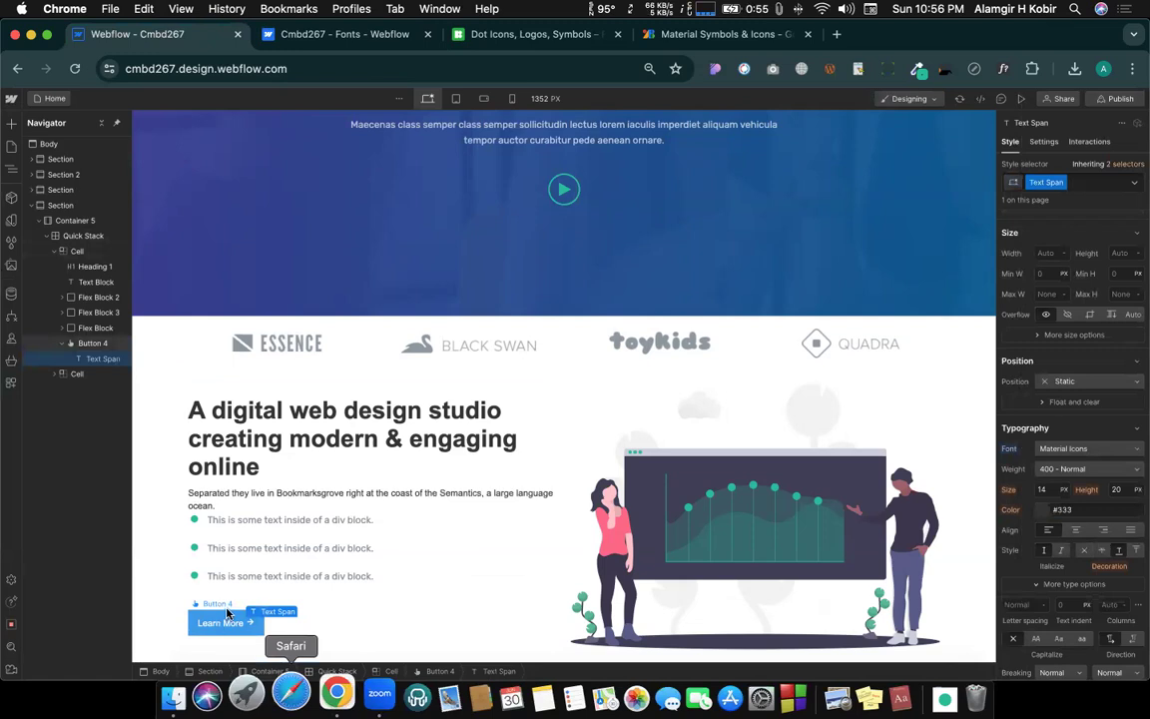
scroll(228, 613, up, 5)
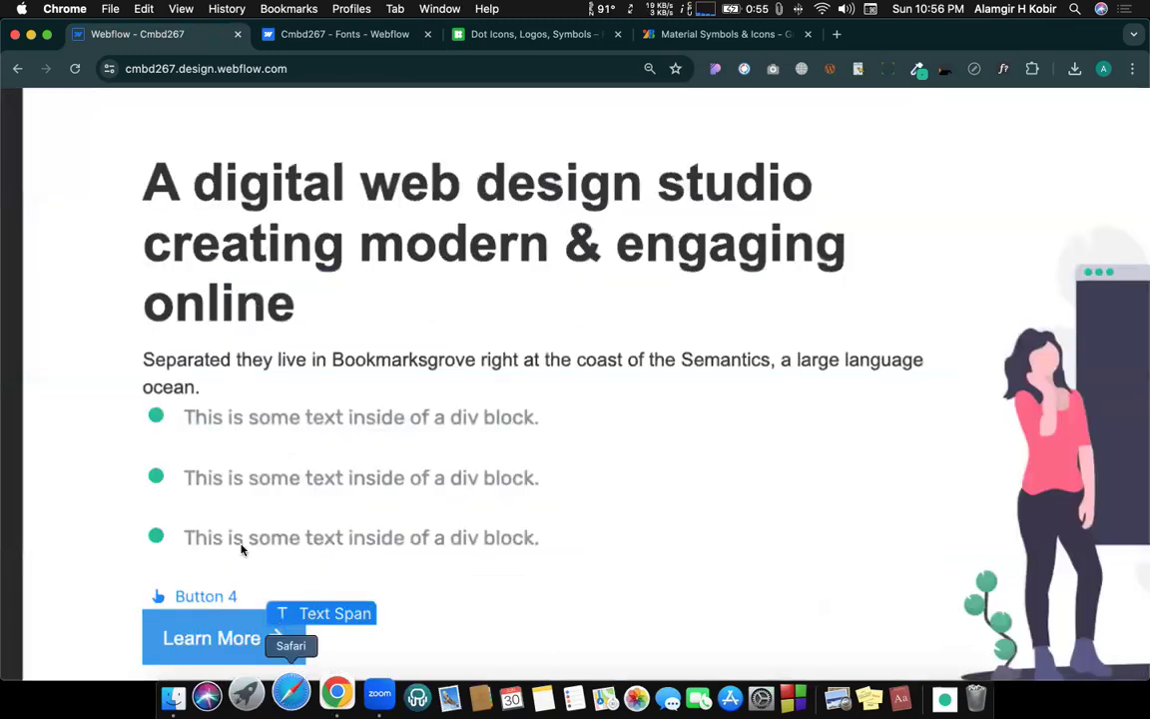
scroll(240, 548, down, 5)
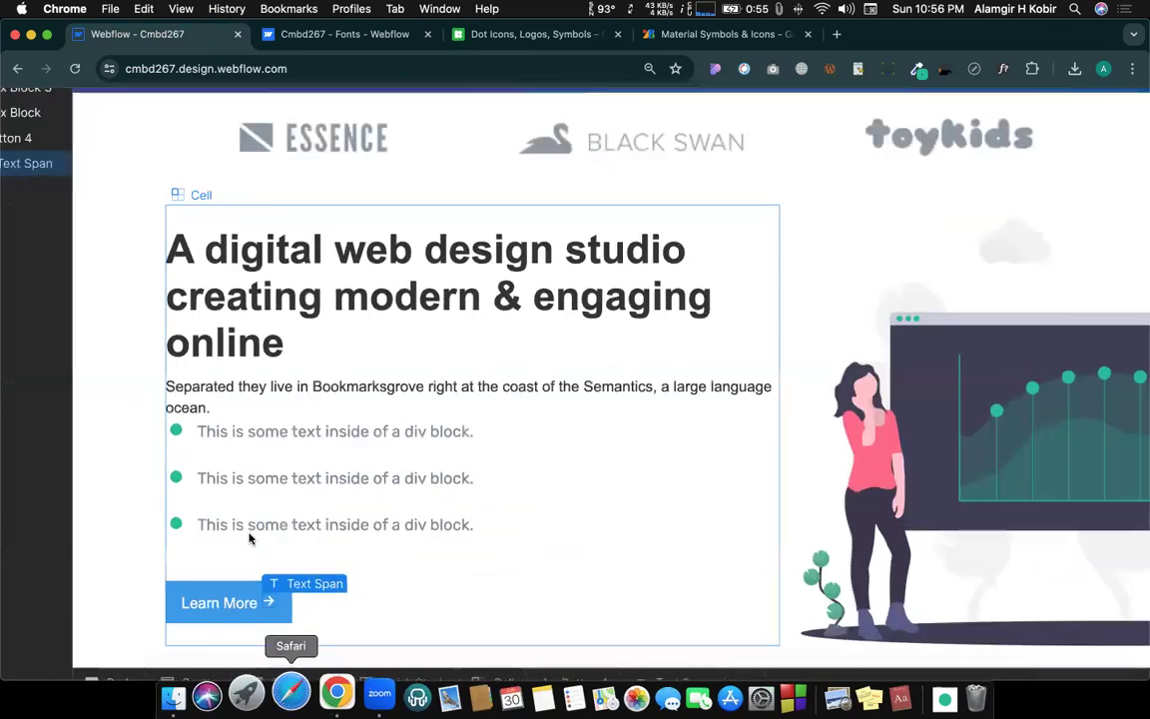
scroll(250, 539, down, 5)
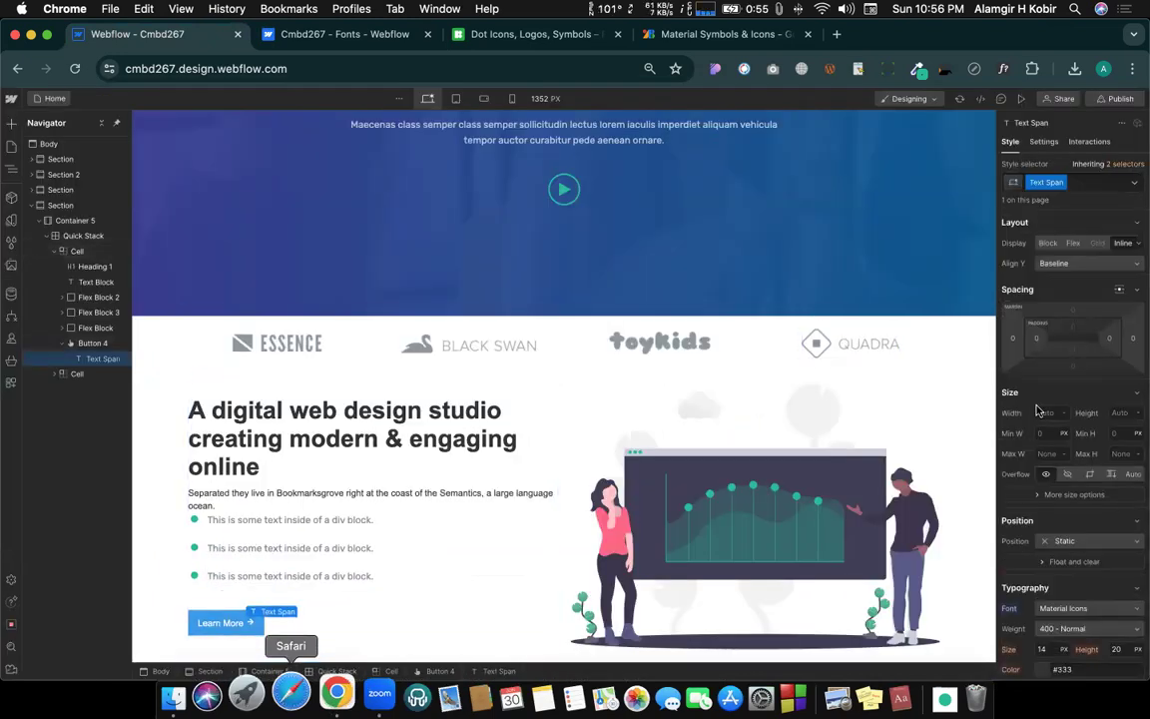
Step: Try a line height of 0 on the Learn More button and undo the change
click(221, 625)
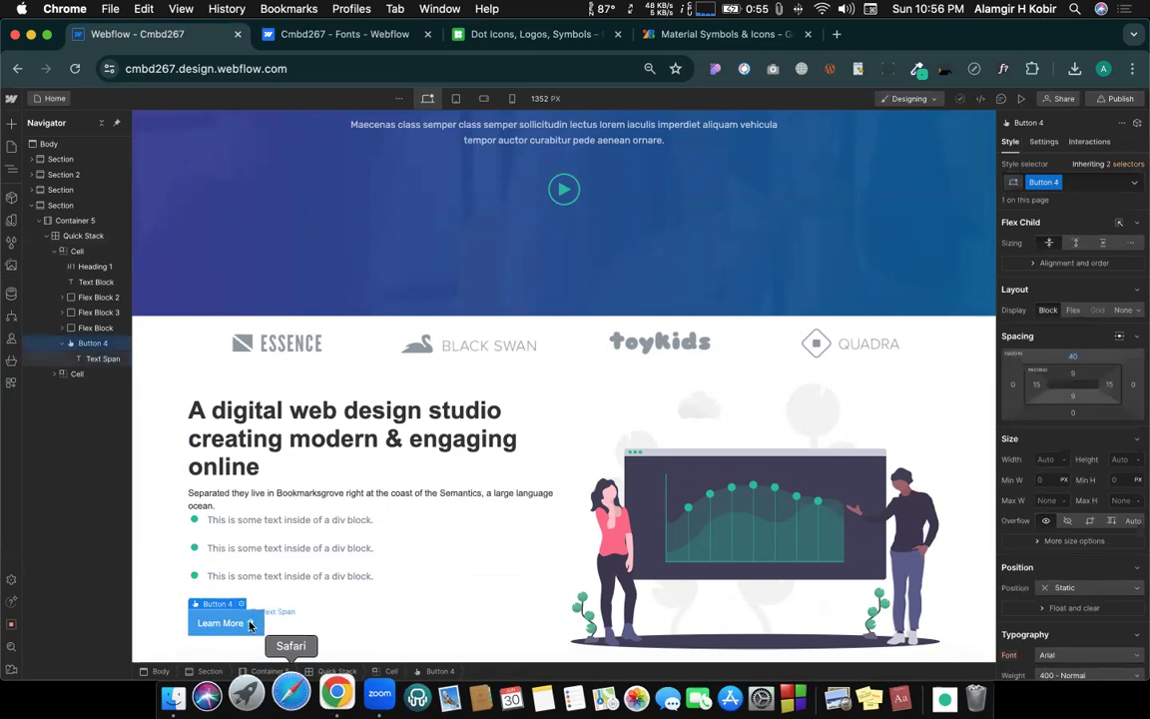
click(250, 624)
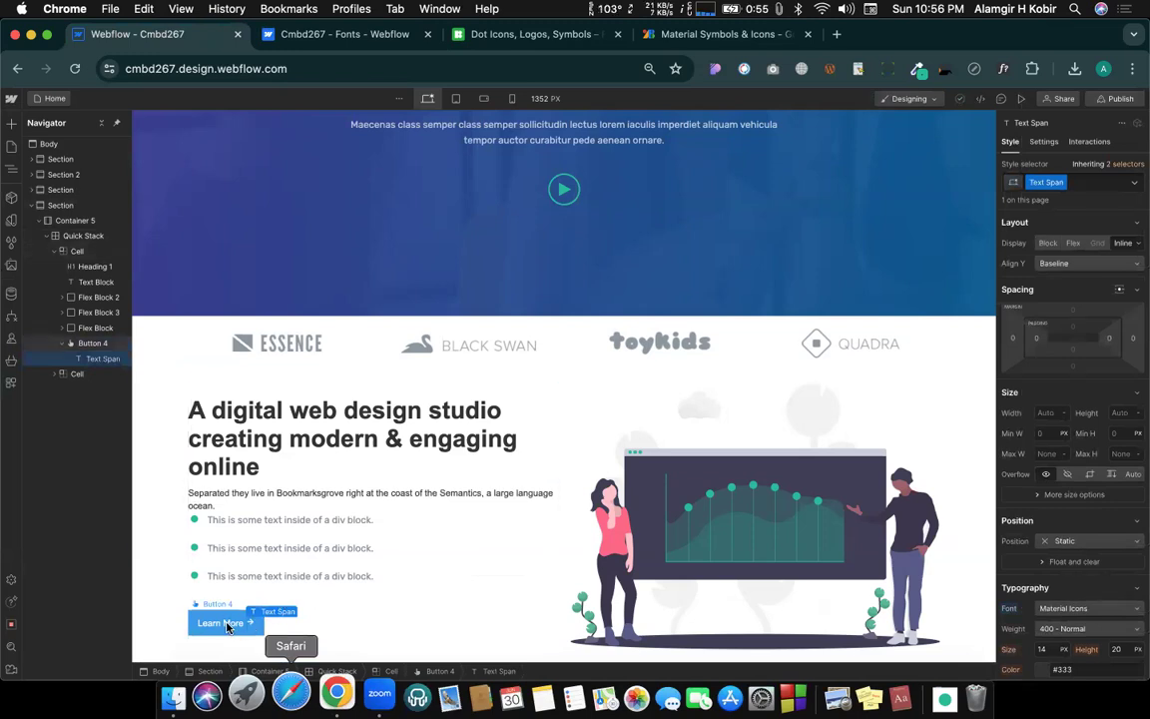
click(228, 624)
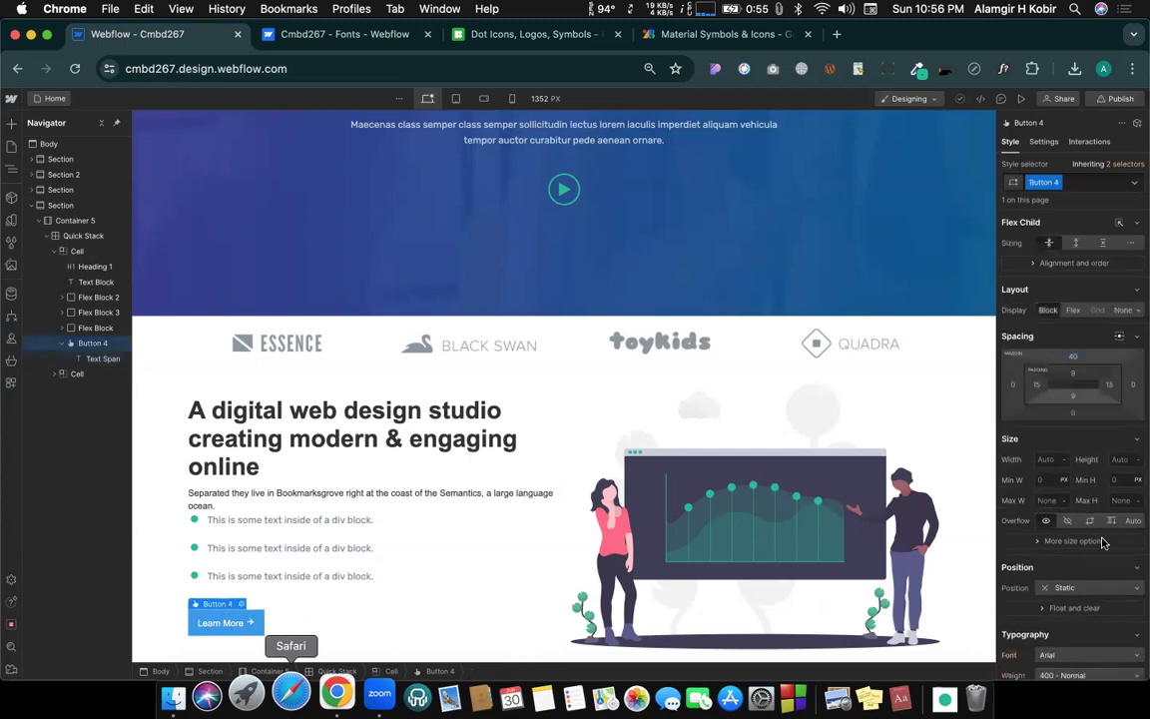
scroll(1102, 541, down, 10)
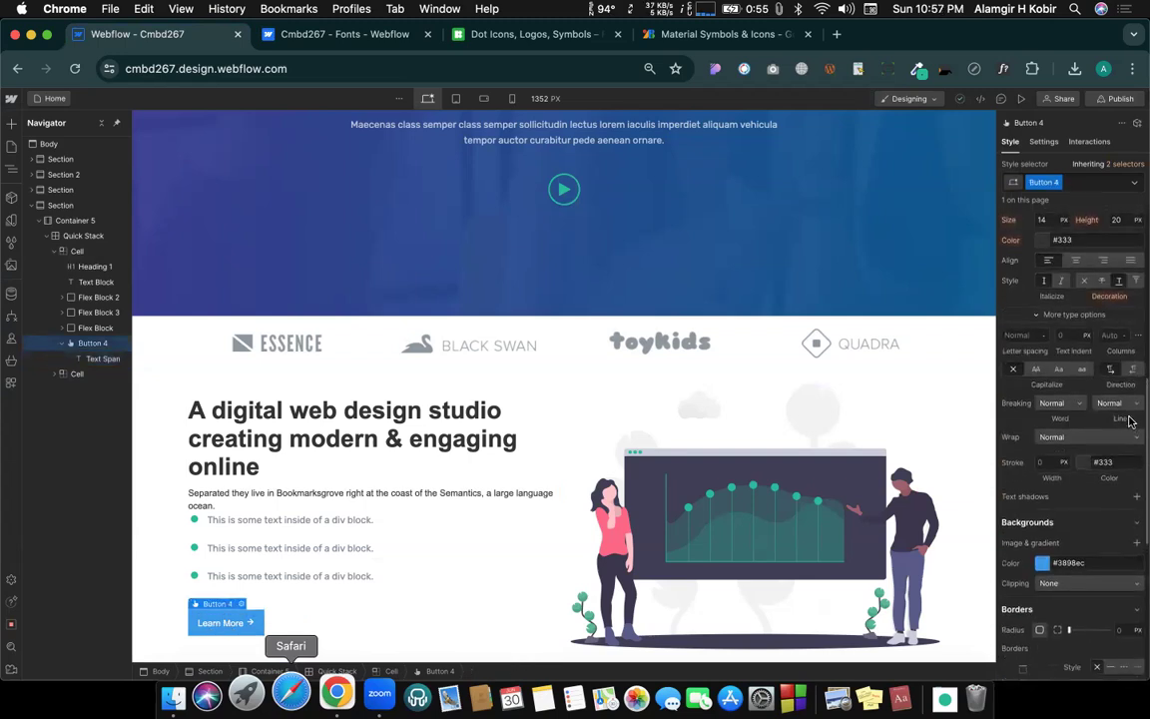
scroll(1129, 409, up, 3)
click(1123, 319)
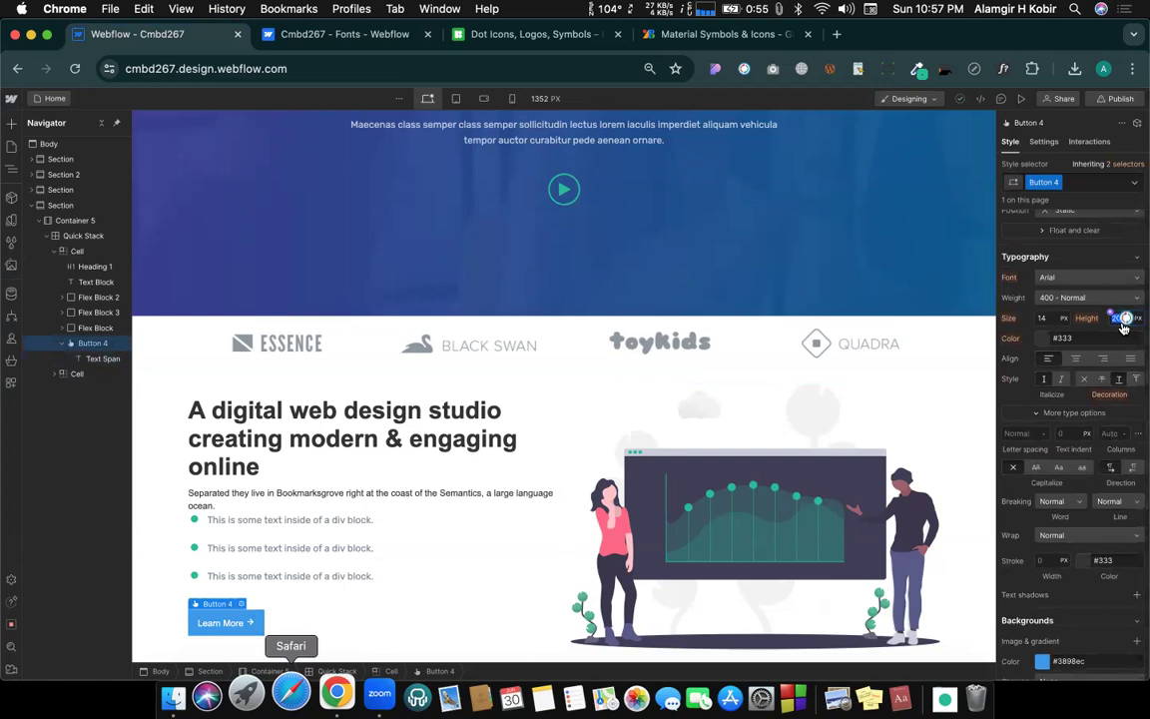
text(0)
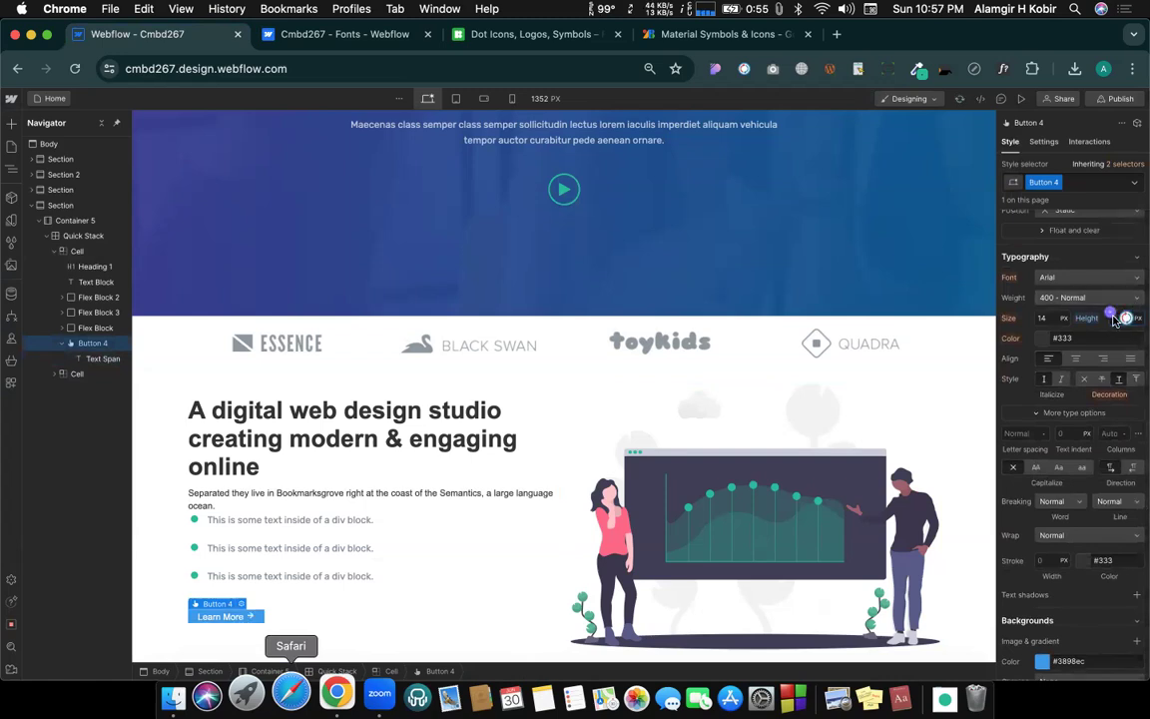
key(super+z)
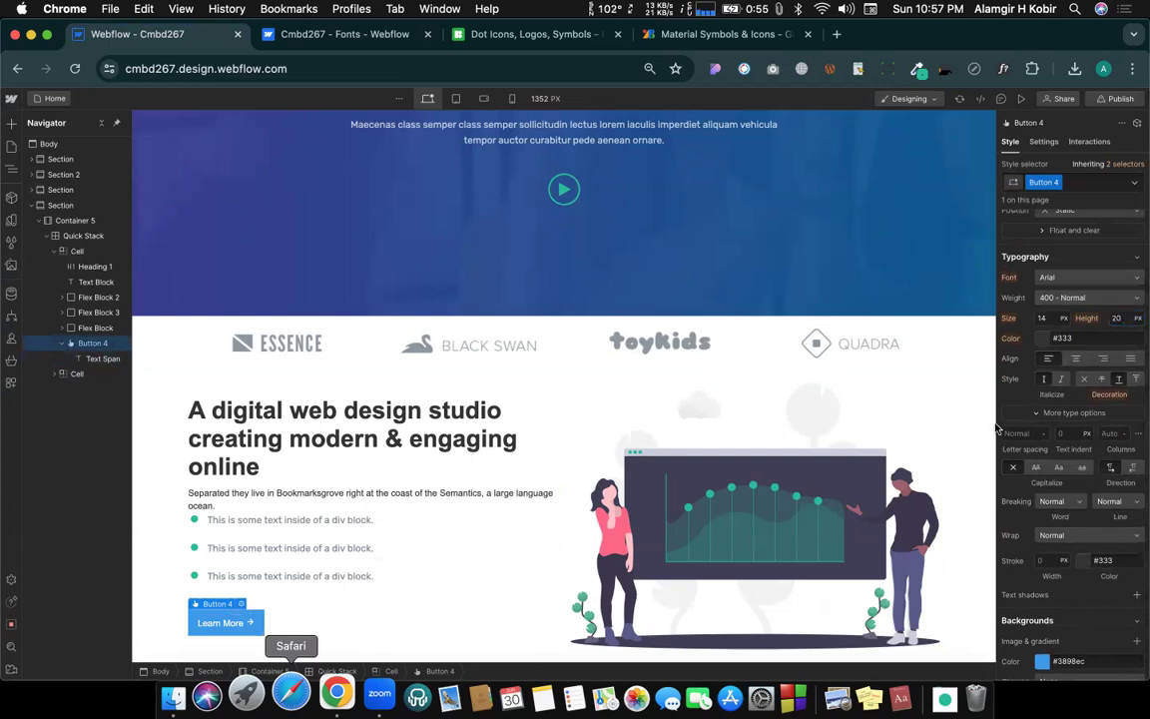
Step: Look up the icon name of Expand Circle Down in the Google Fonts icon library and return to the Webflow designer
click(685, 45)
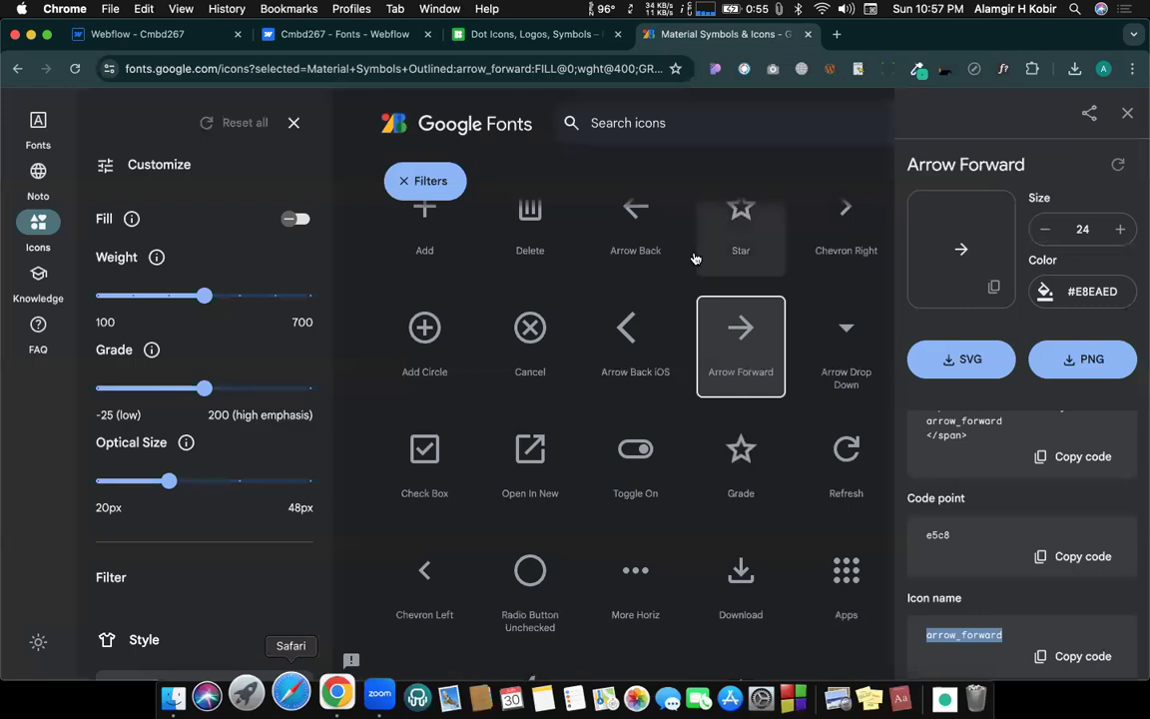
scroll(644, 534, down, 5)
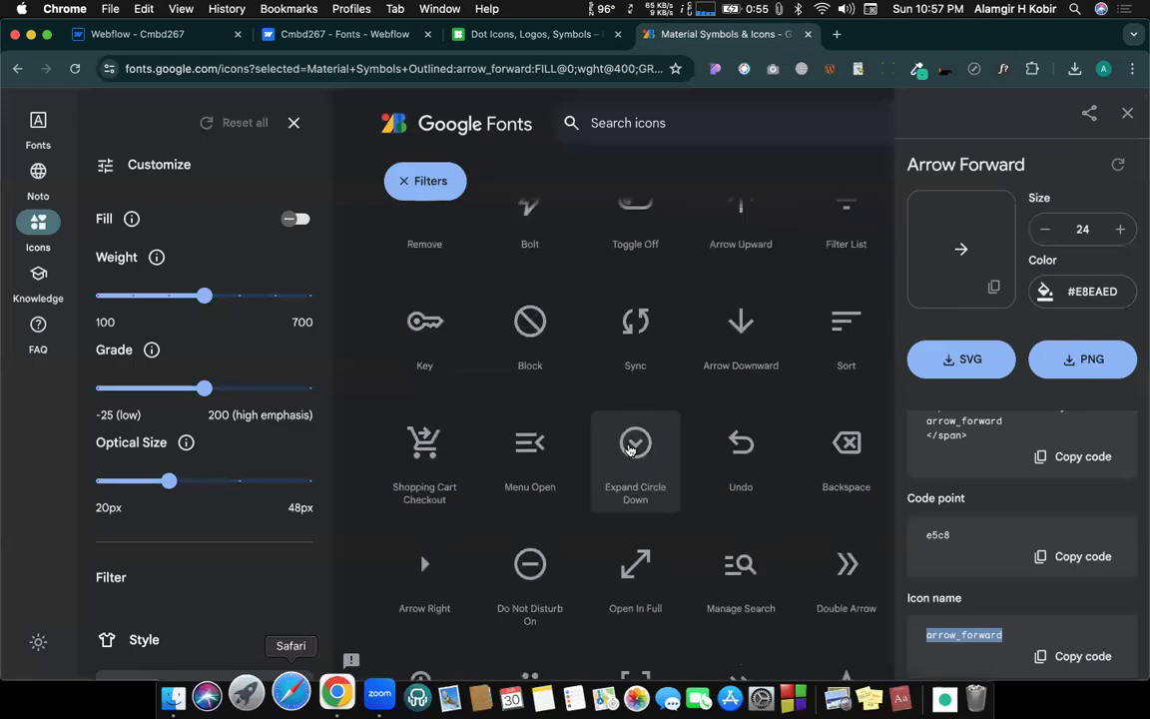
click(639, 449)
scroll(1012, 507, down, 1)
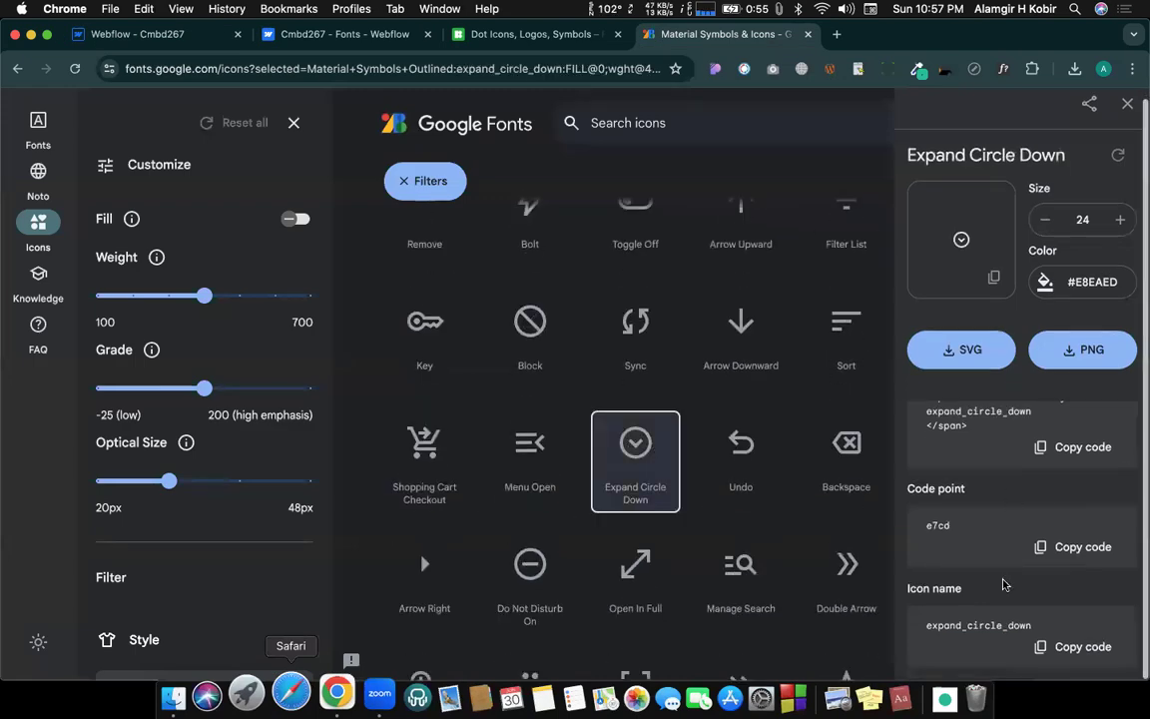
double_click(983, 626)
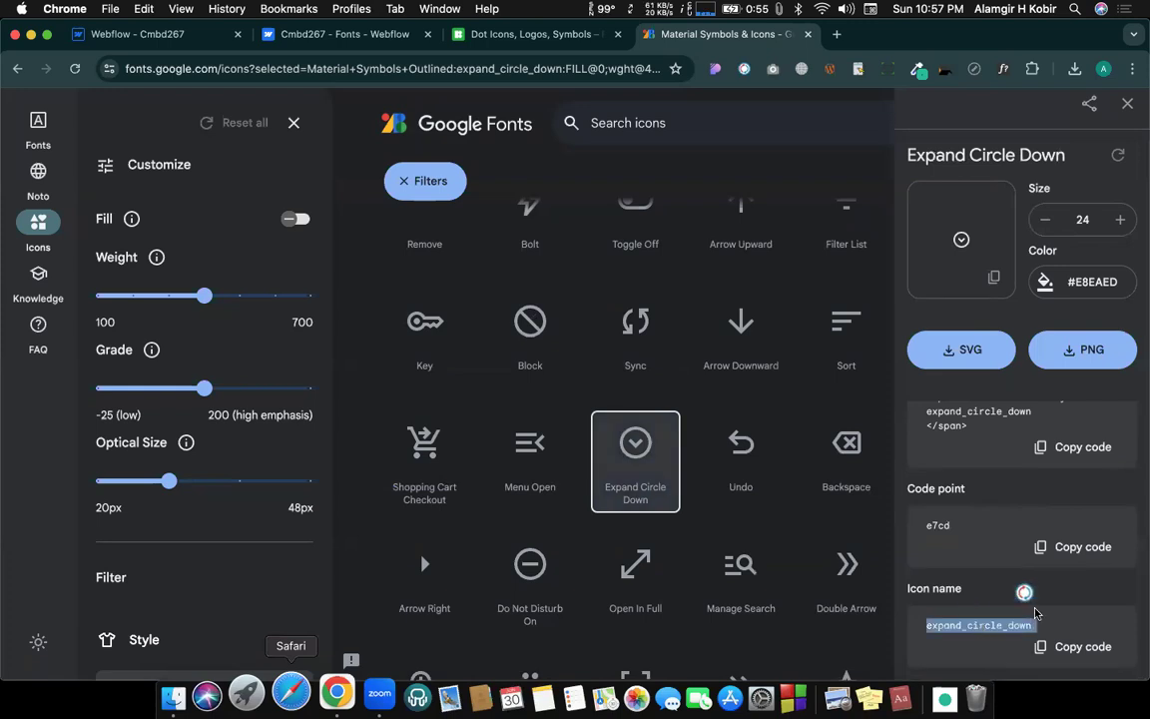
click(150, 34)
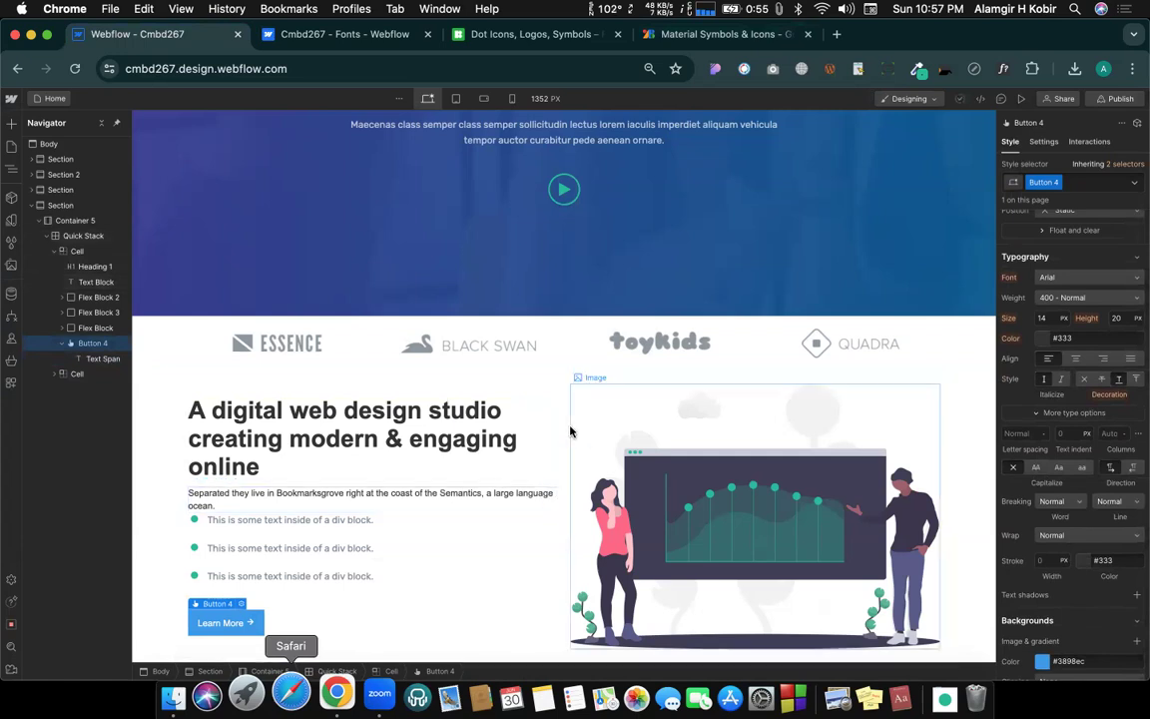
Step: Compare the page with the studio section and its spacing in the Hiric template, and return to the Webflow designer
scroll(547, 479, up, 5)
key(ctrl+Right)
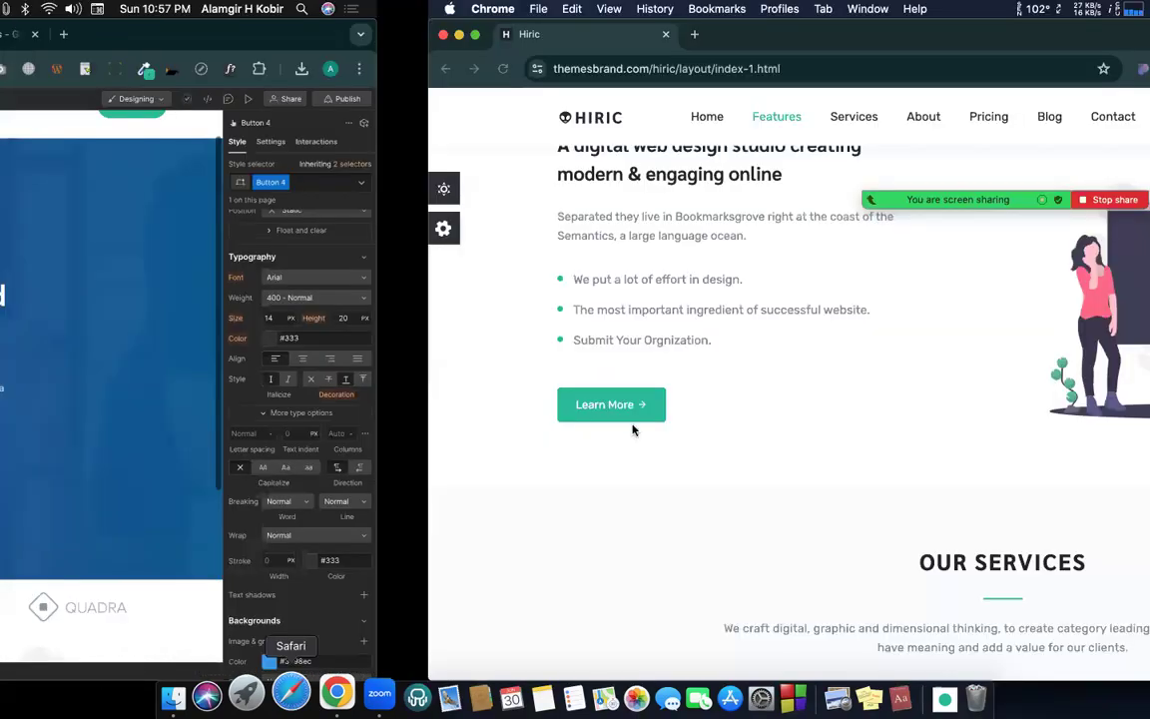
scroll(634, 429, down, 4)
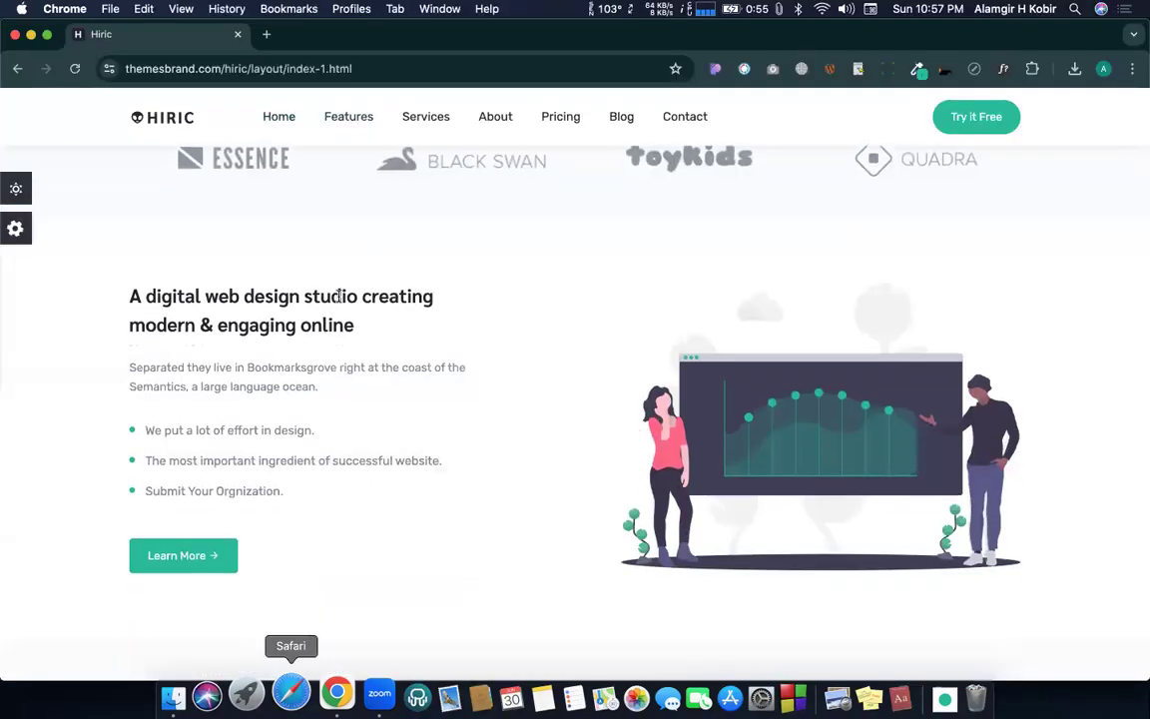
scroll(329, 329, down, 5)
key(ctrl+Left)
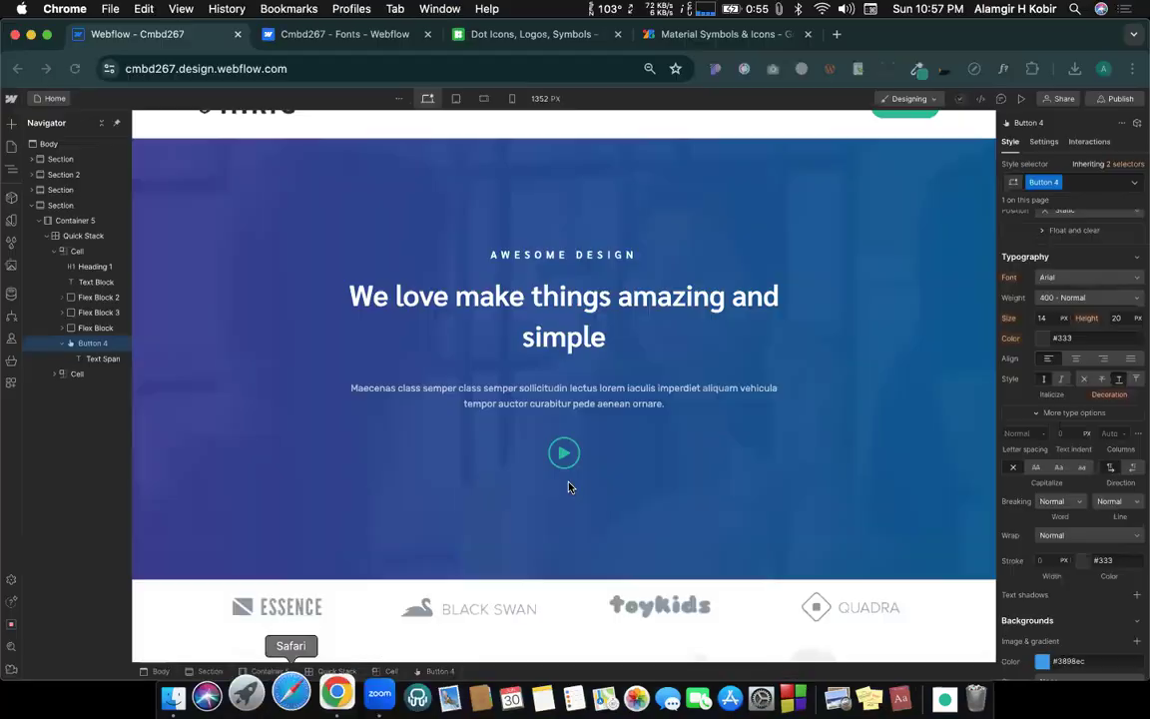
Step: Set the top and bottom padding of the section below the client logos to 50 px
scroll(144, 436, down, 5)
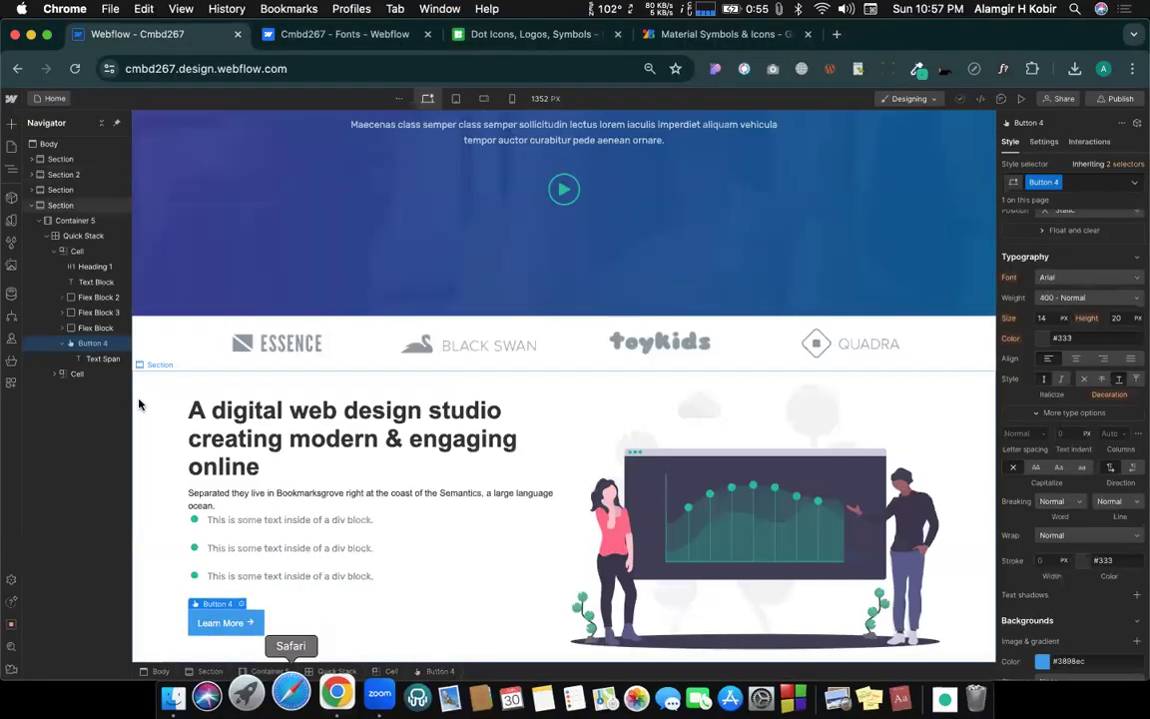
click(138, 403)
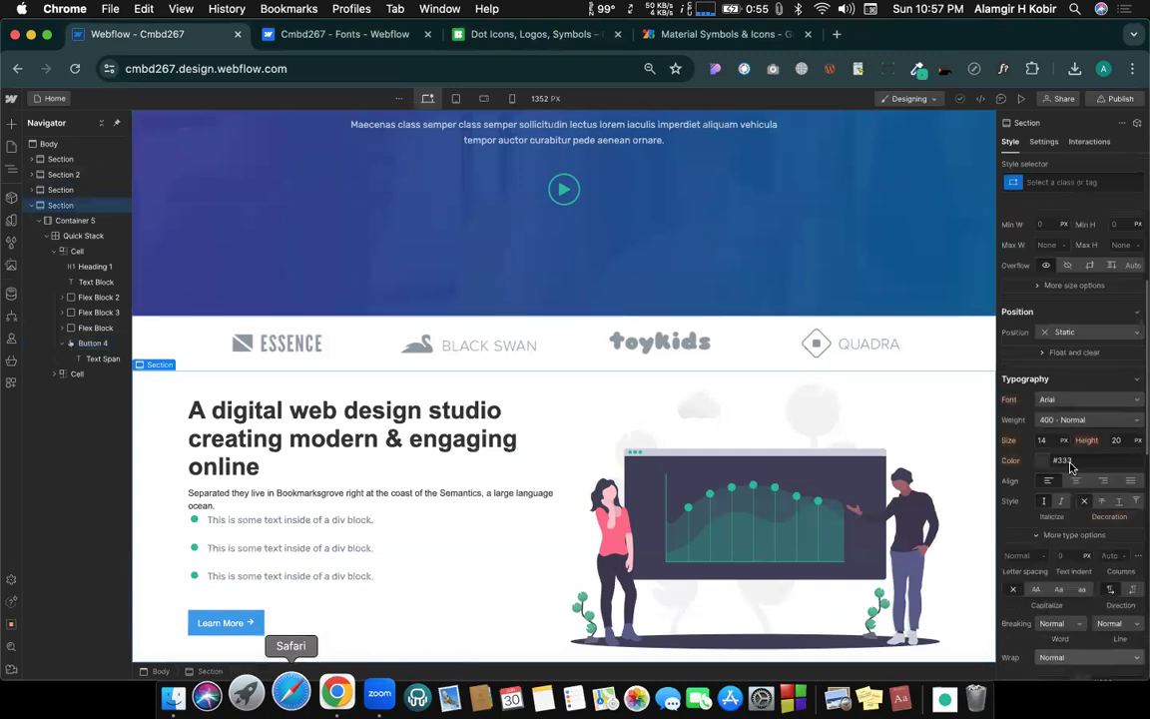
scroll(1070, 467, up, 4)
click(1073, 305)
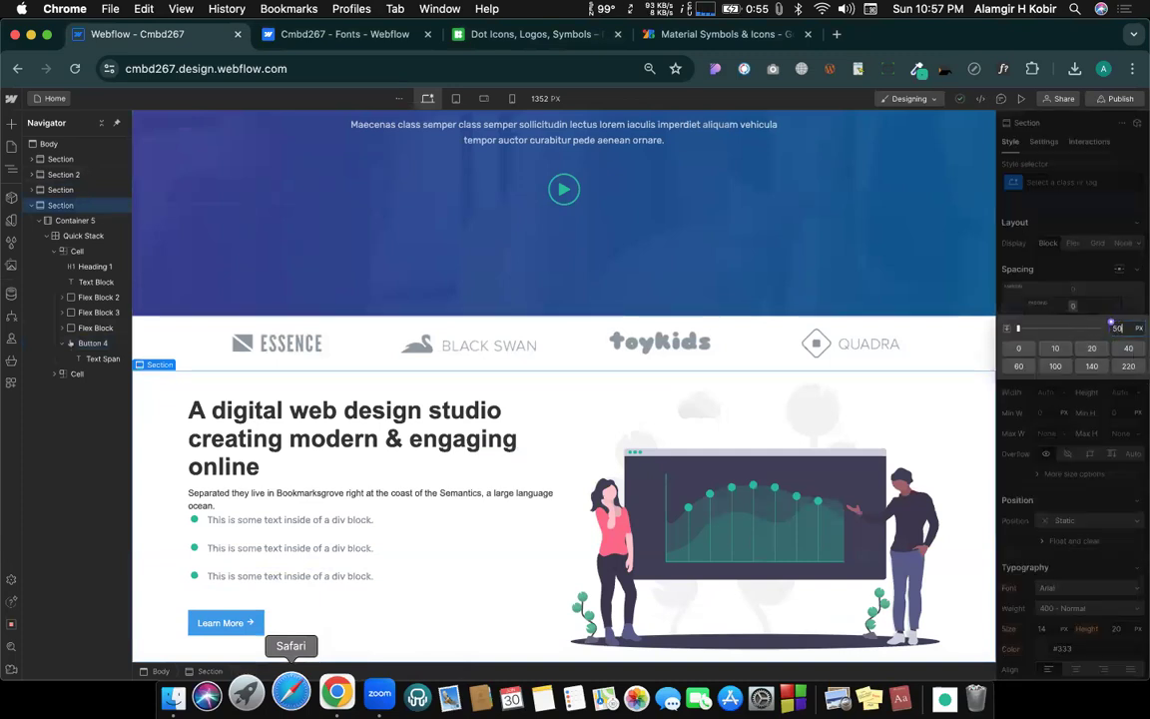
key(Return)
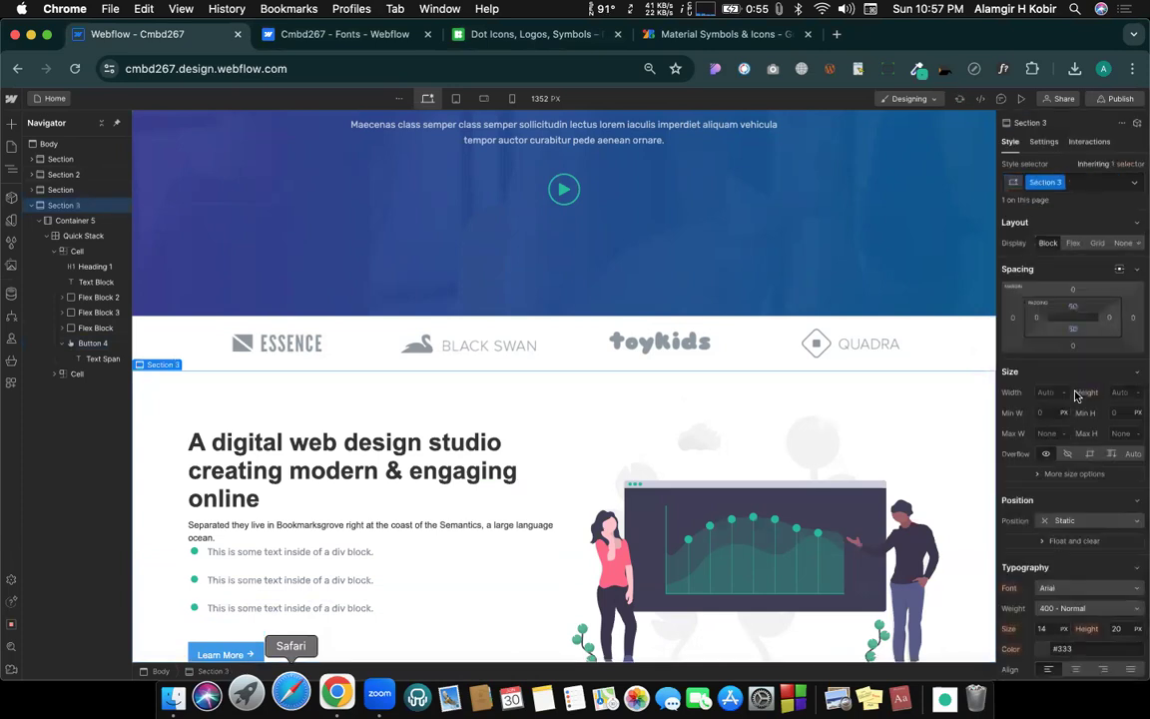
scroll(565, 398, down, 1)
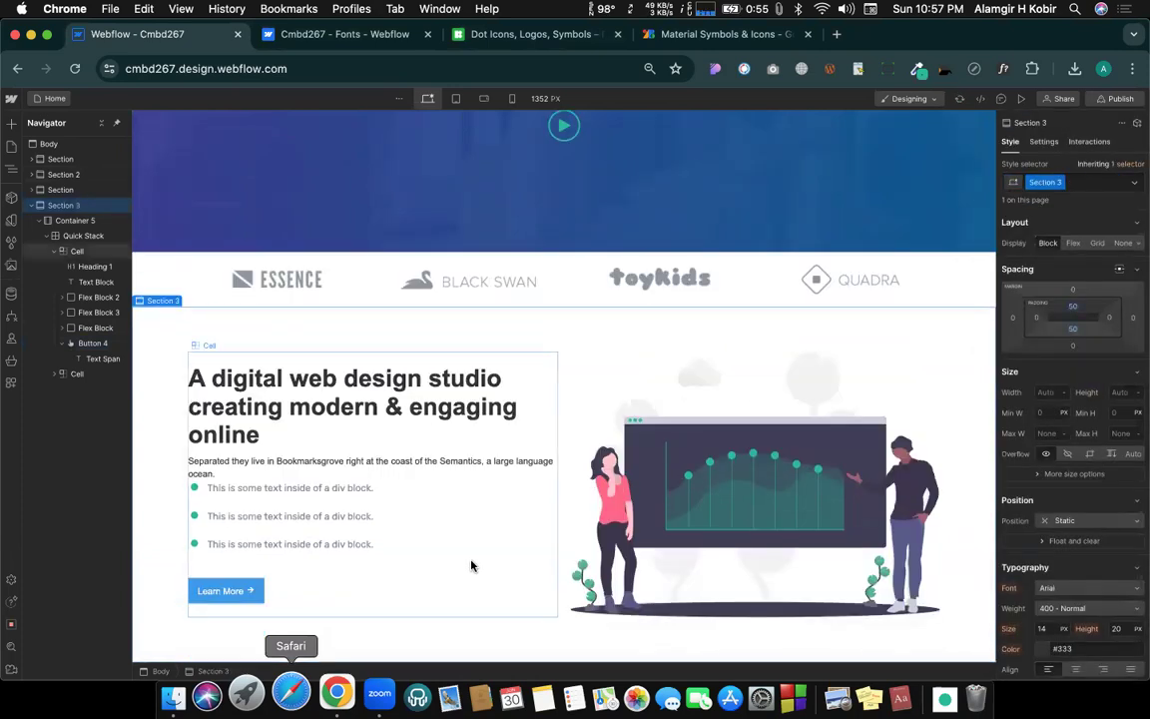
Step: Publish the site to the cmbd267.webflow.io staging domain and dismiss the publishing progress
click(1115, 100)
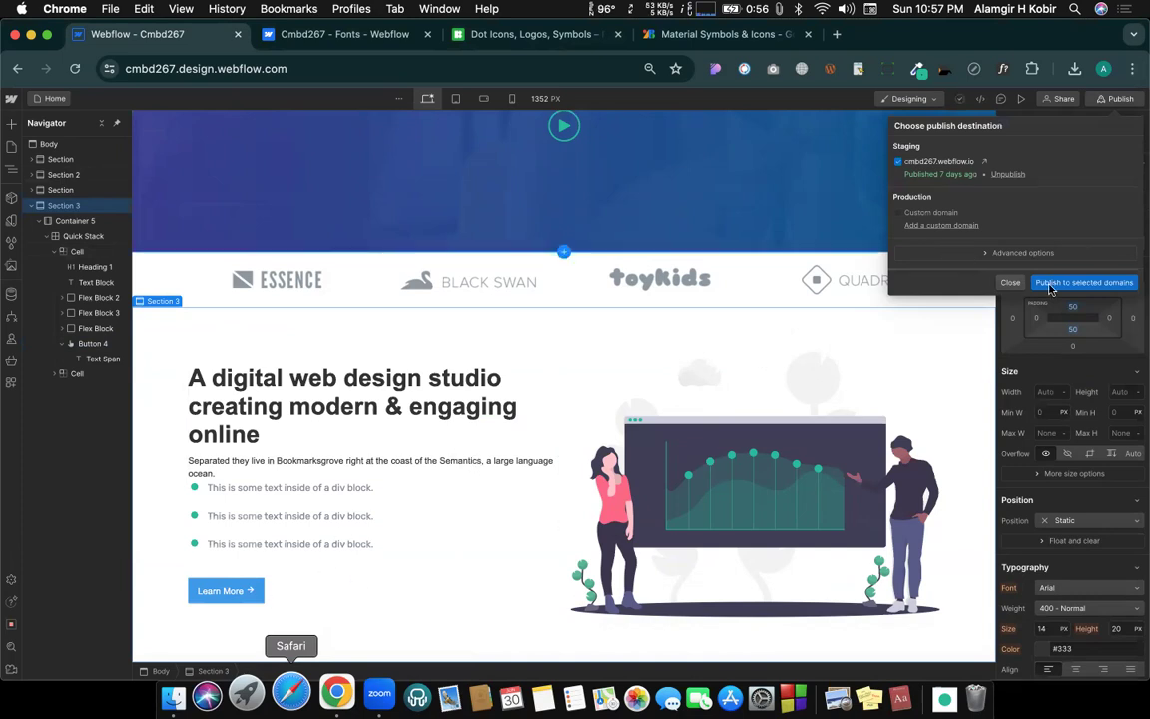
click(1049, 284)
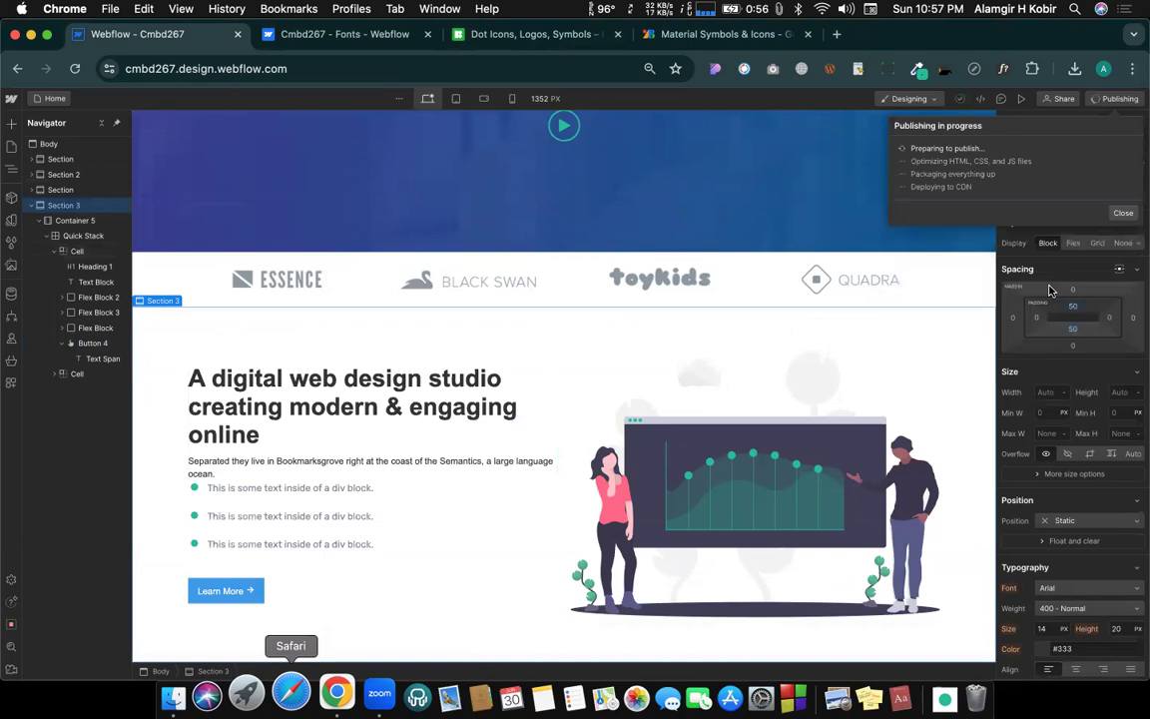
click(628, 414)
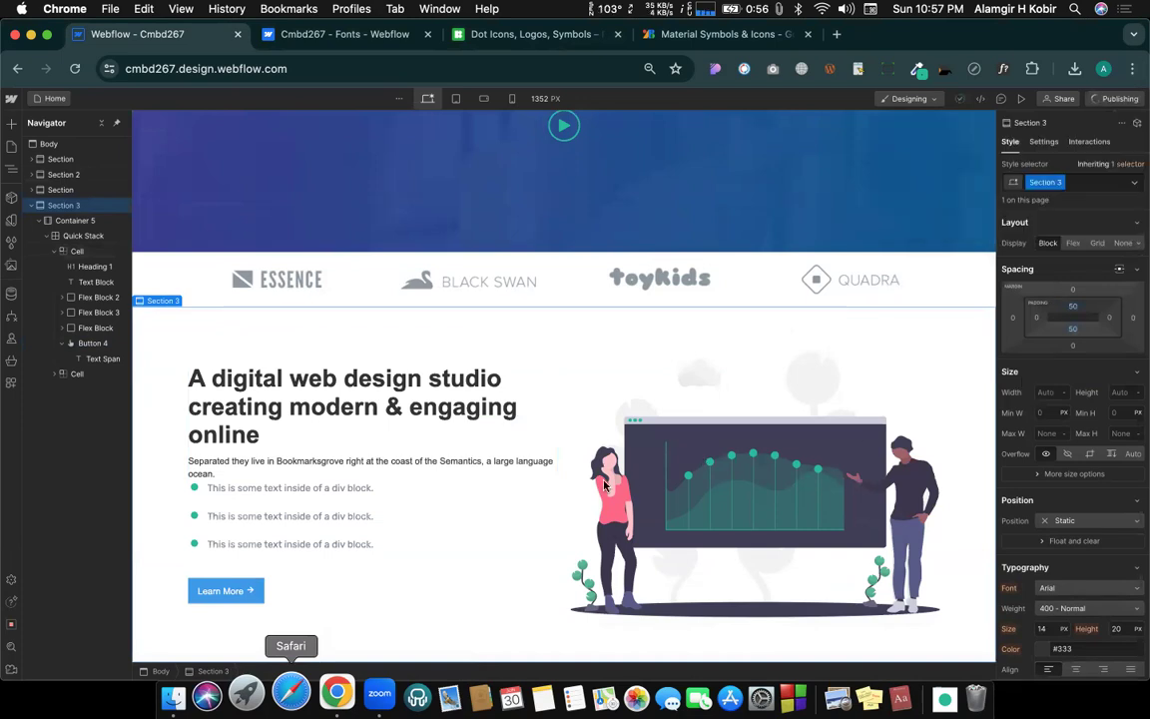
Step: Switch to the Hiric template and examine the layout of its Our Services section, including the icon and text blocks
key(ctrl+Right)
scroll(623, 358, down, 3)
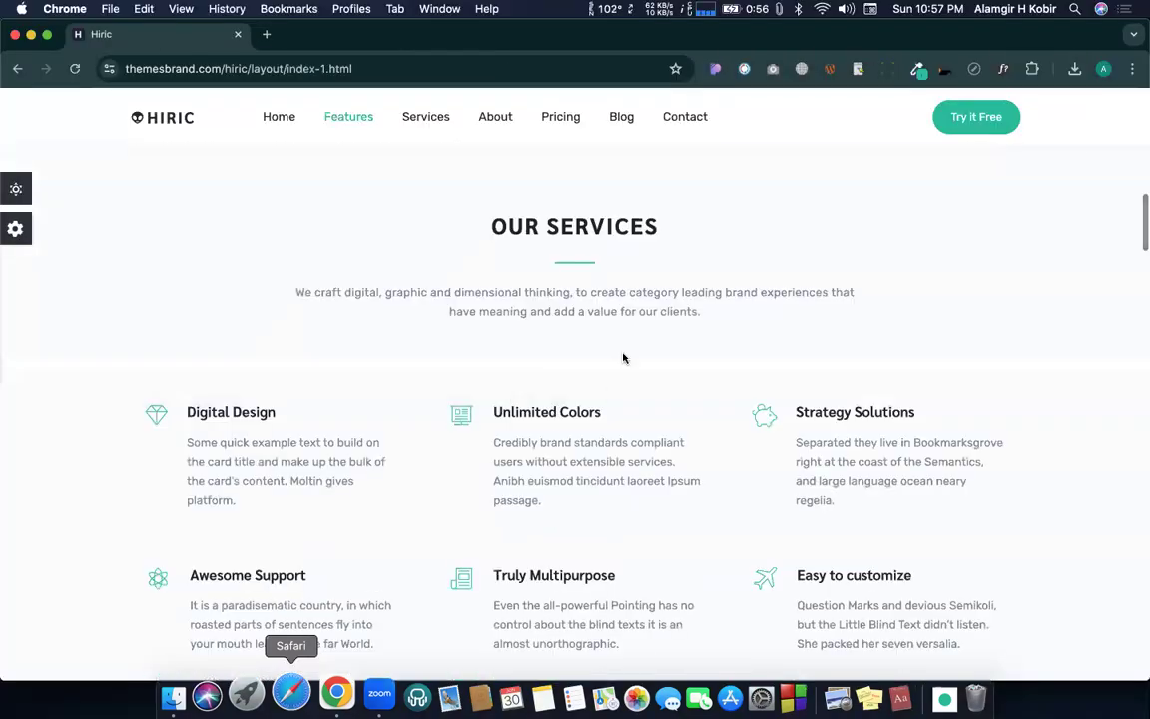
scroll(526, 320, down, 3)
scroll(527, 325, up, 3)
scroll(526, 326, down, 2)
scroll(526, 326, up, 1)
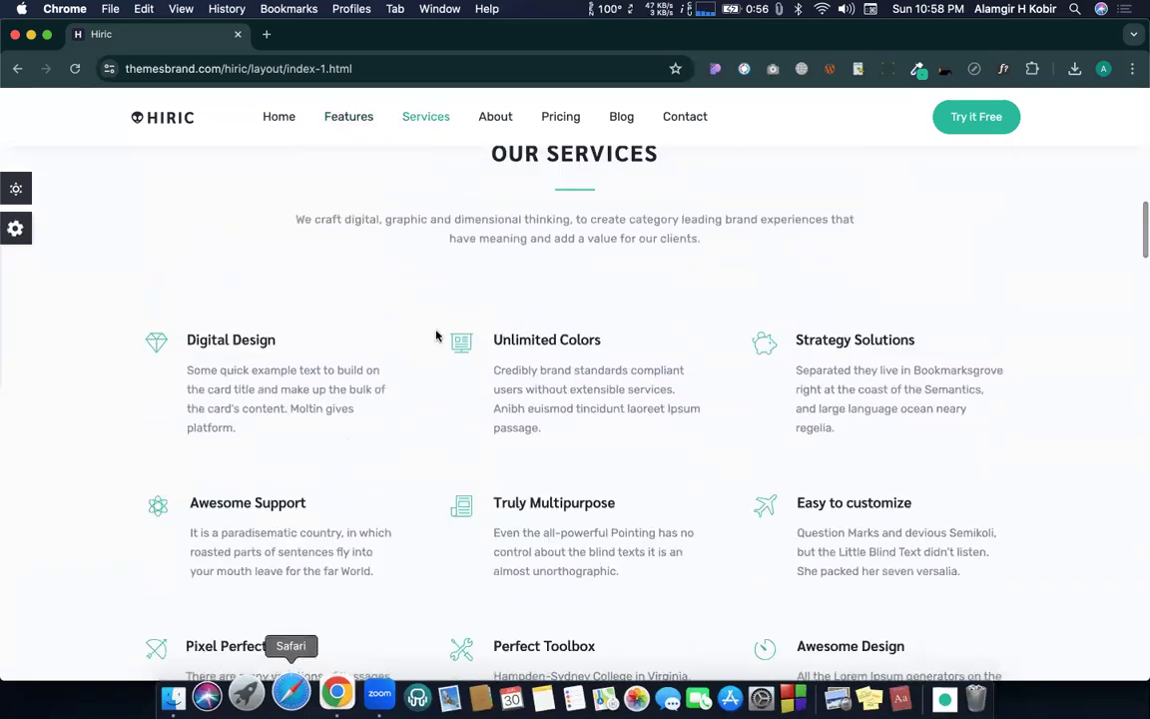
scroll(444, 439, down, 3)
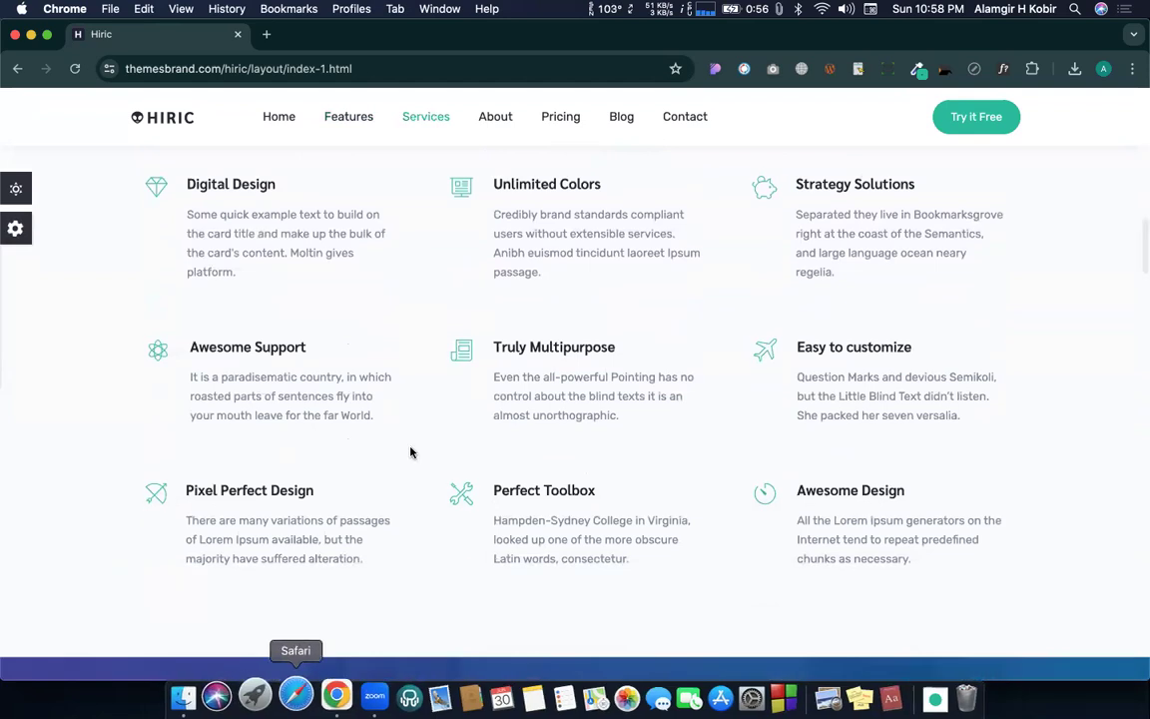
scroll(499, 370, up, 2)
scroll(500, 372, down, 1)
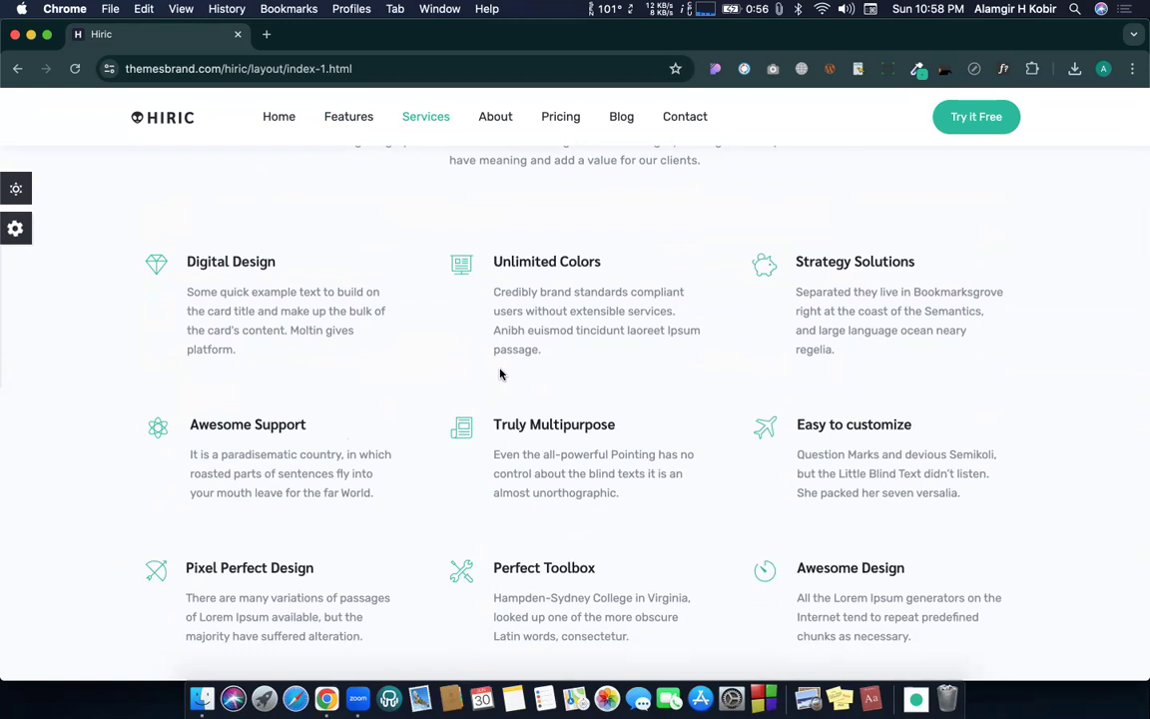
Step: Review the studio section in the Hiric template, return to the Webflow designer and select the first bullet row's flex block
scroll(505, 384, up, 3)
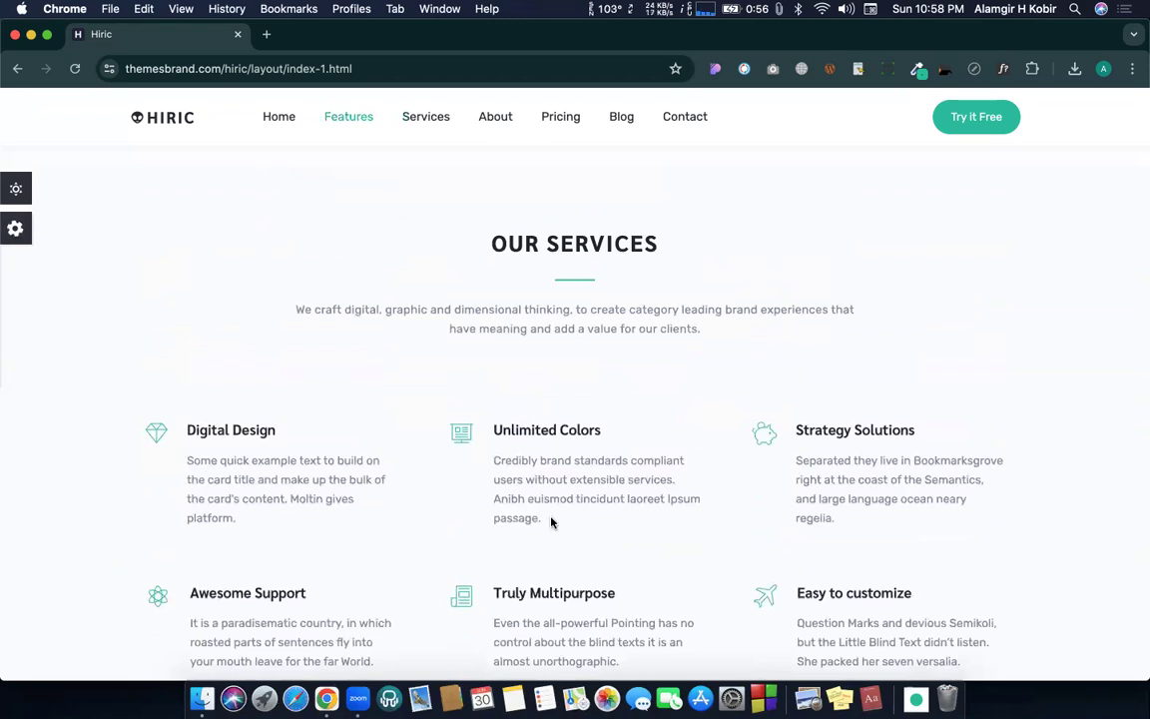
scroll(461, 427, up, 6)
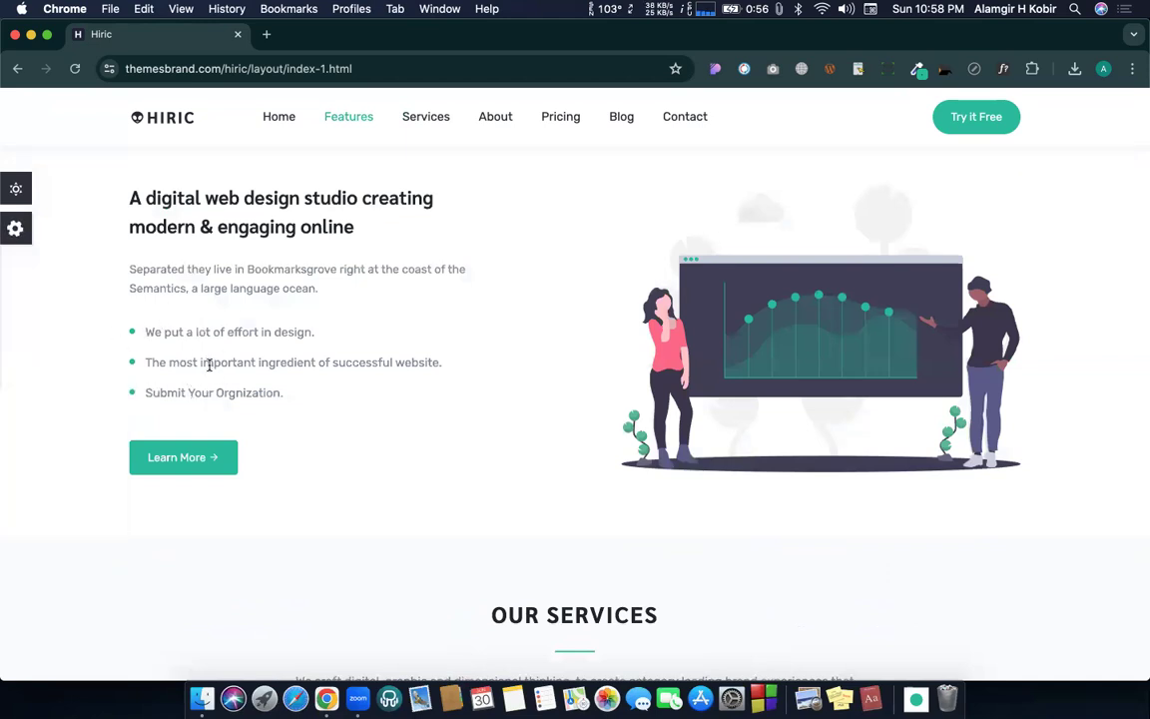
key(ctrl+Left)
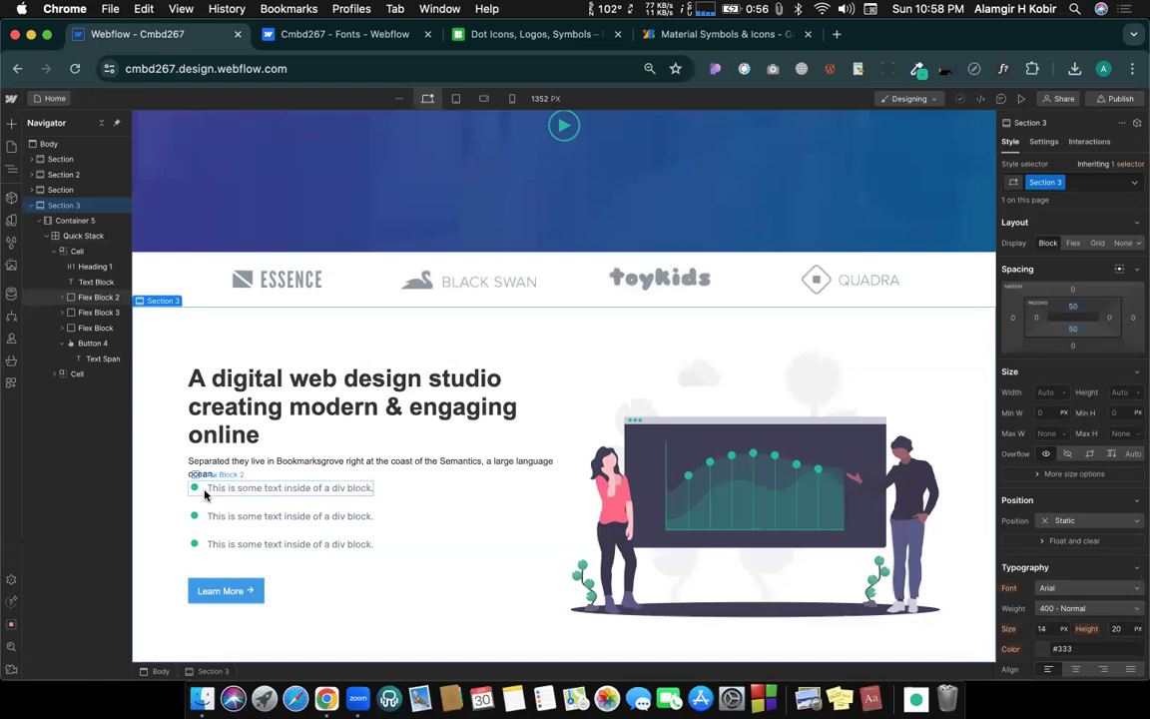
click(205, 493)
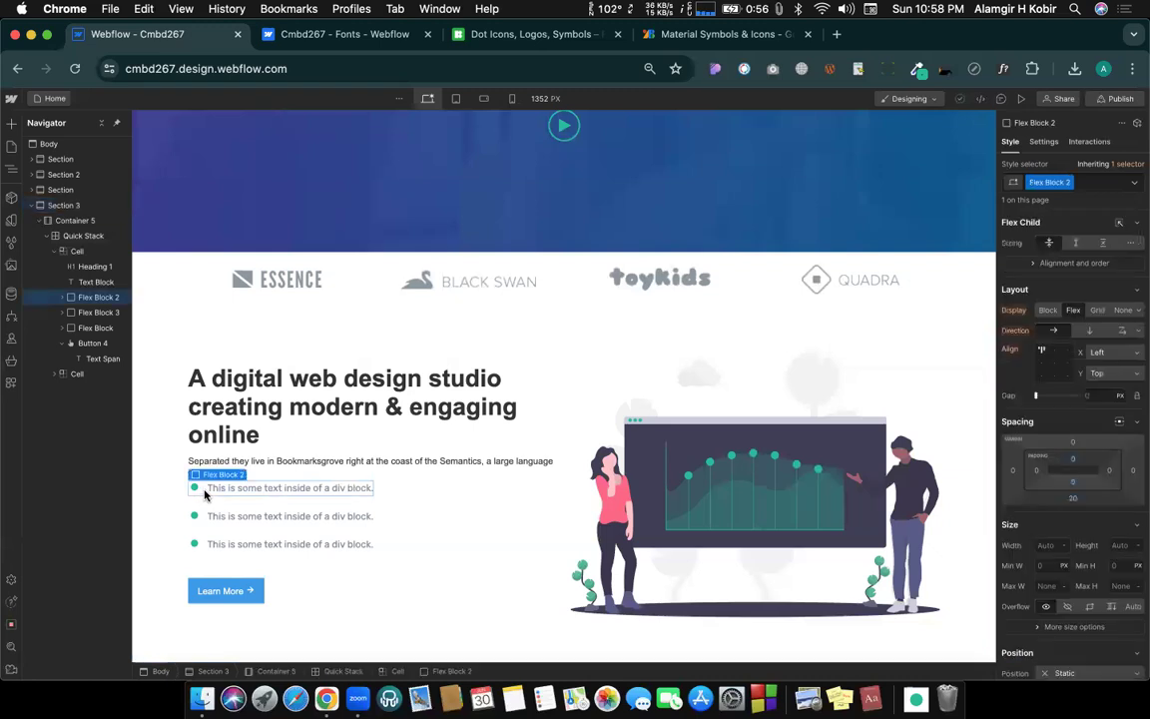
Step: Try a line height of 15 px on the arrow text span in the Learn More button and check its alignment up close
click(248, 592)
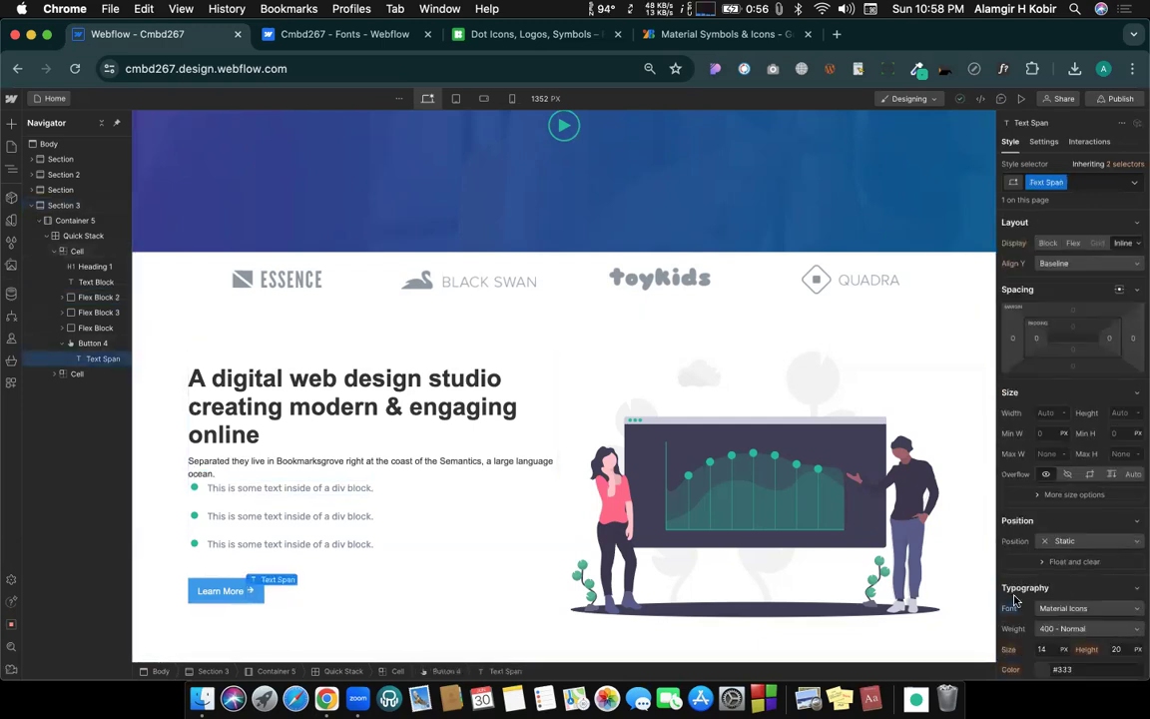
click(1115, 649)
key(Up)
key(Up)
key(Up)
key(Down)
key(Down)
key(Down)
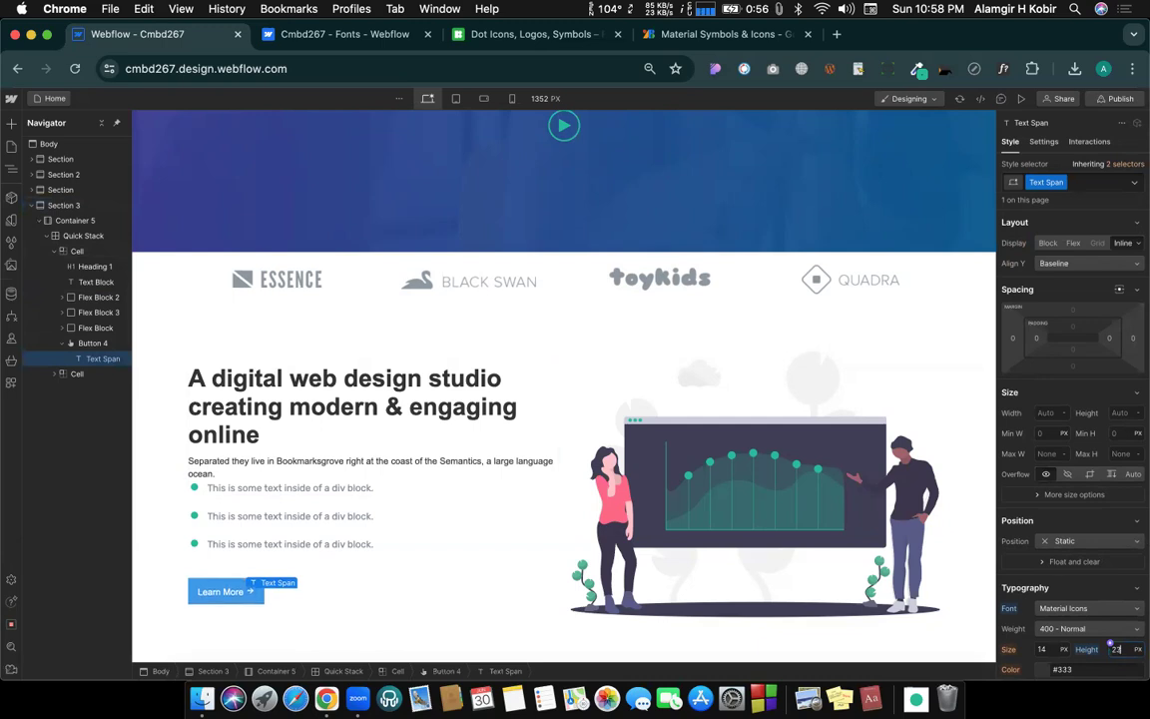
key(Down)
key(Down)
key(Down)
key(Down)
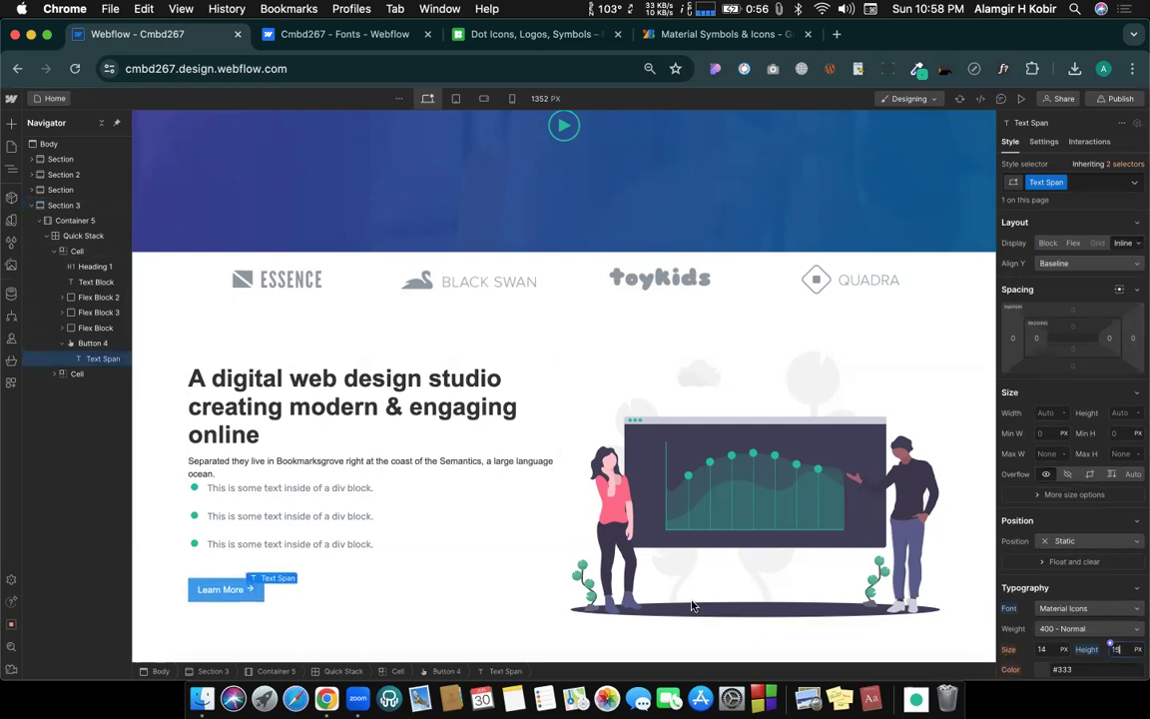
scroll(218, 581, up, 5)
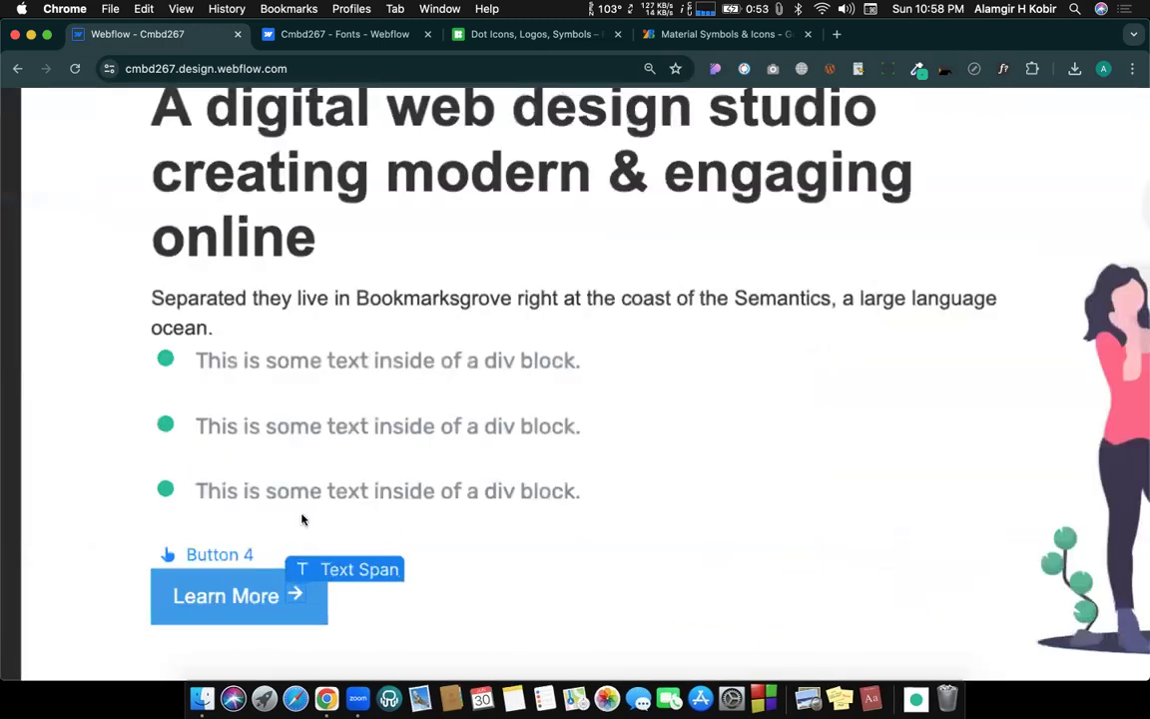
scroll(302, 519, up, 1)
scroll(304, 499, down, 3)
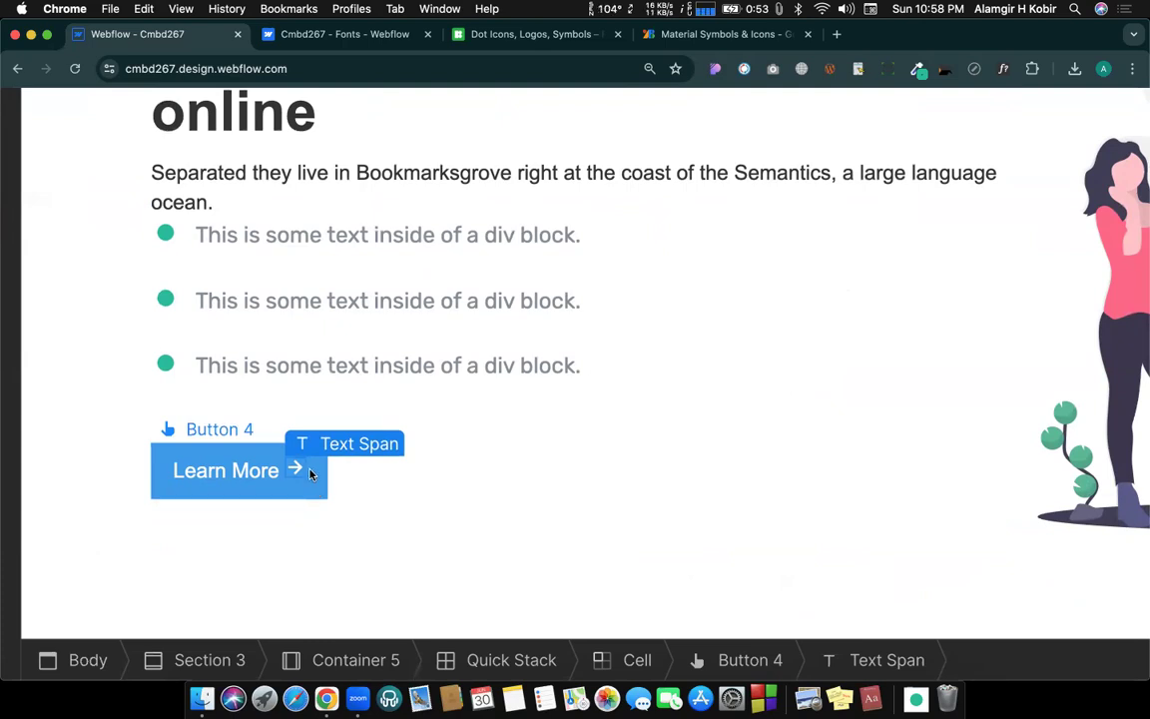
key(super+minus)
key(super+minus)
key(super+minus)
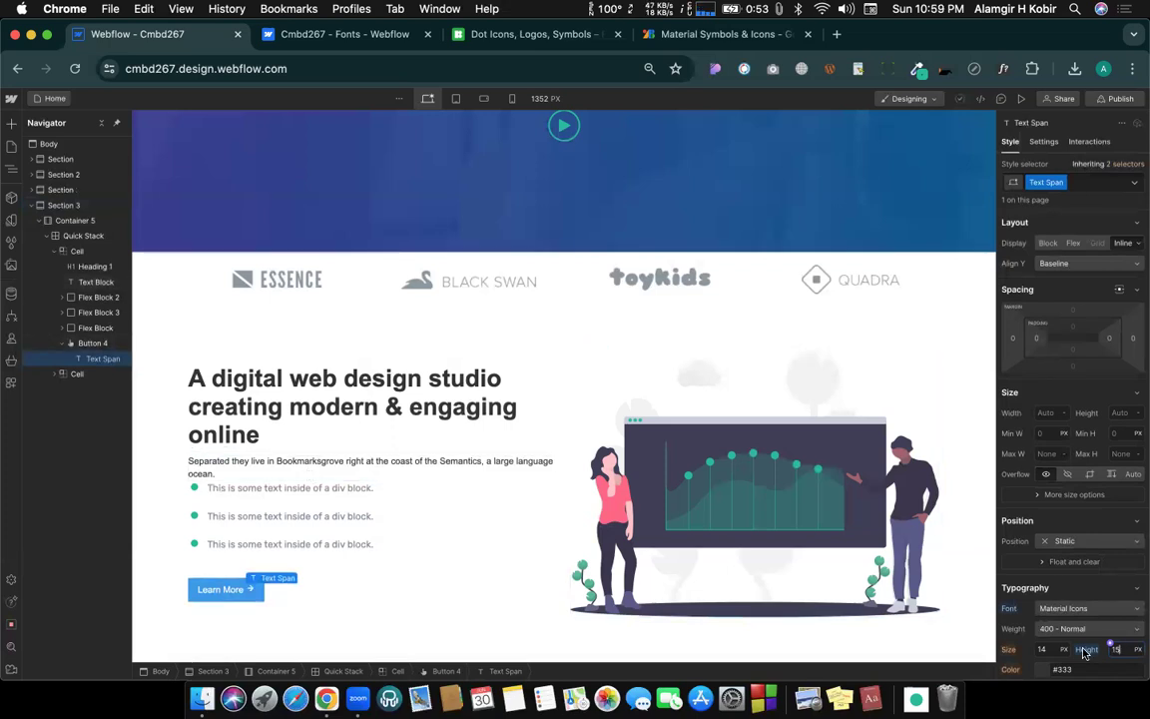
Step: Restore the arrow text span's line height to 20 px
key(BackSpace)
key(BackSpace)
text(20)
key(Return)
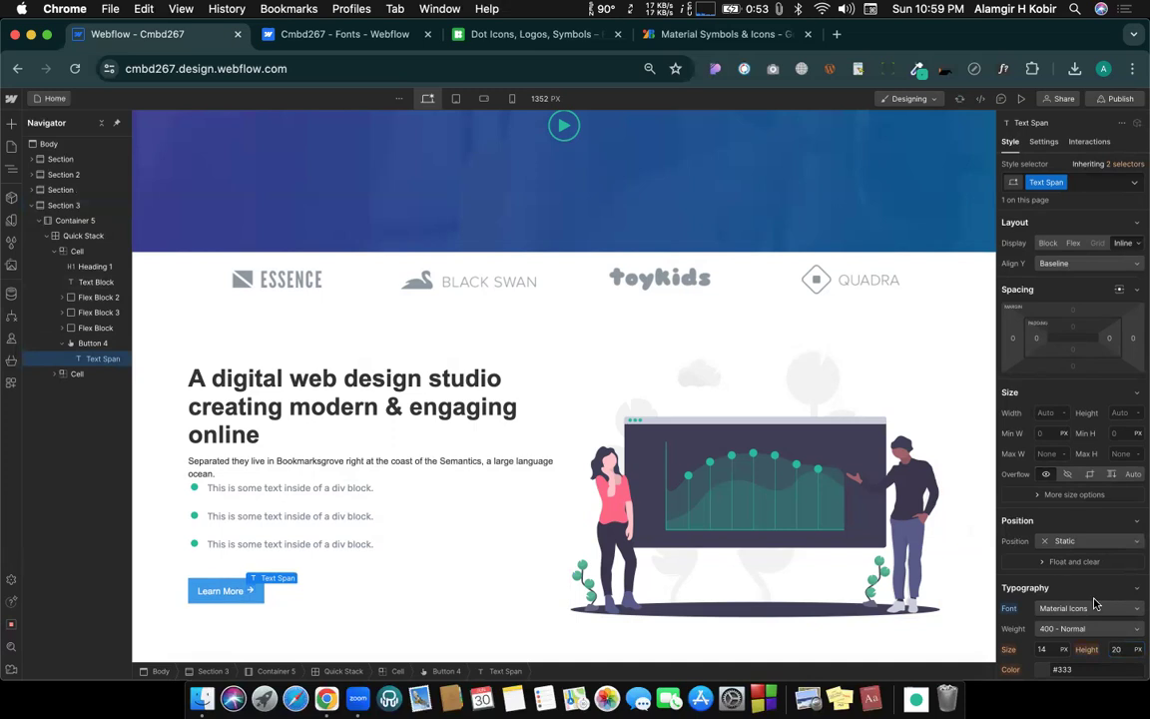
Step: Set the Learn More button's display to Flex and center its contents on both axes
click(235, 592)
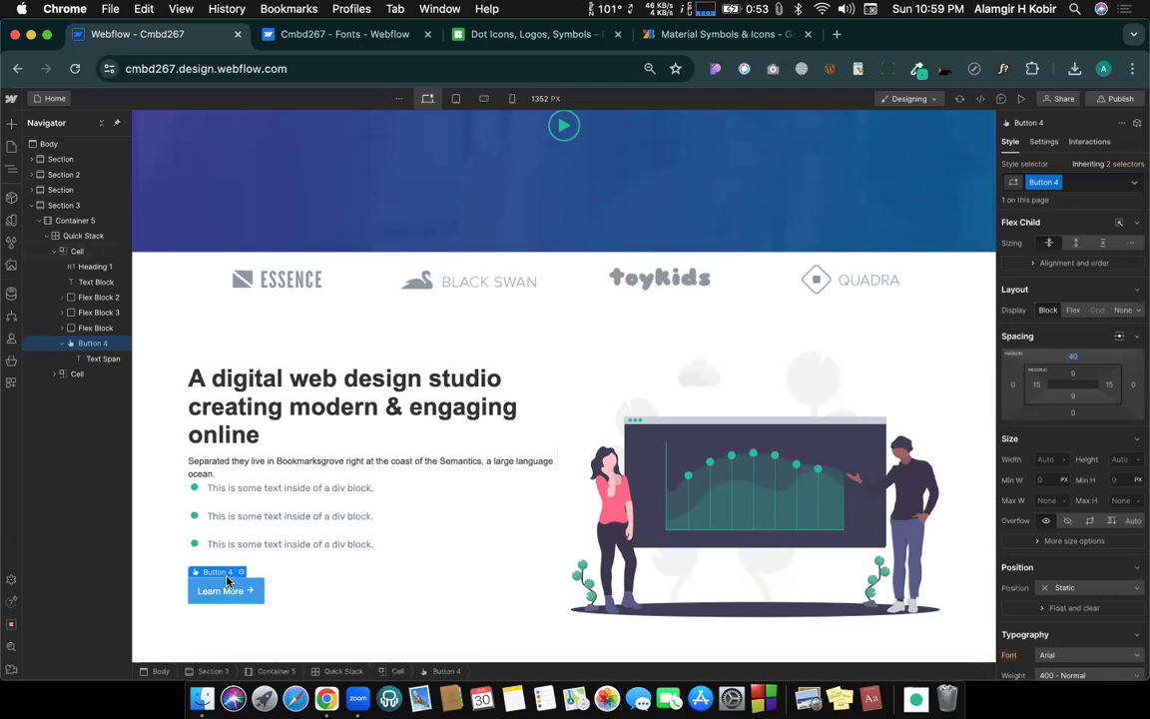
click(1073, 311)
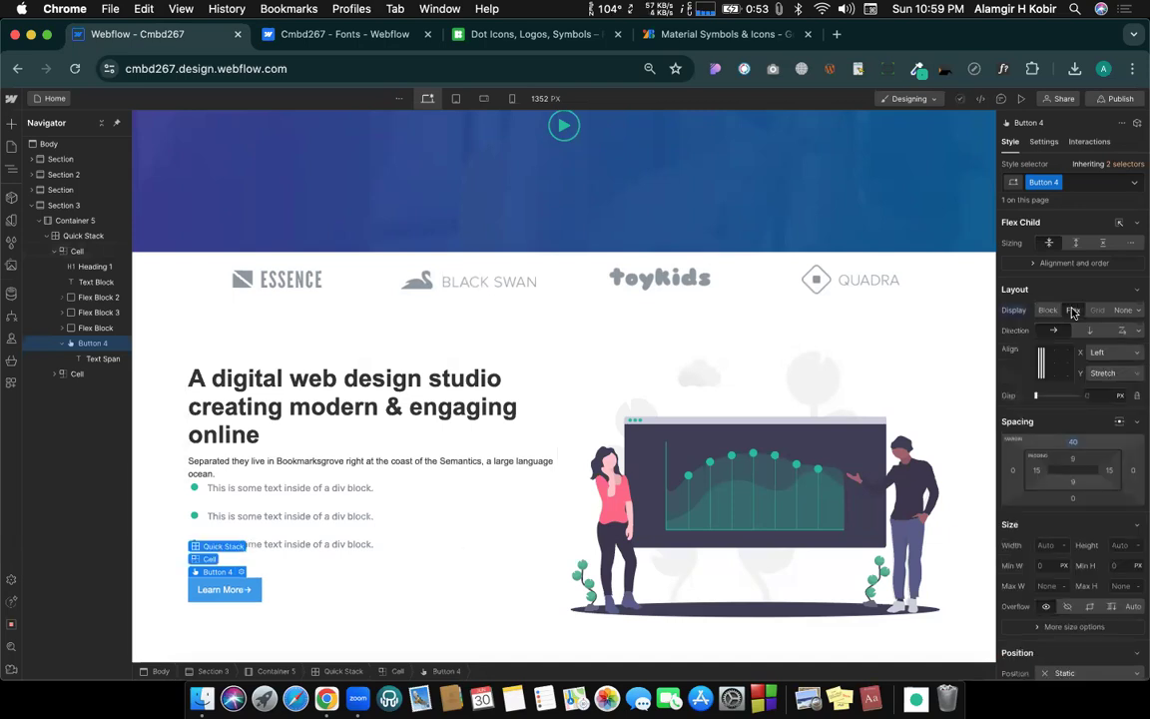
click(1054, 362)
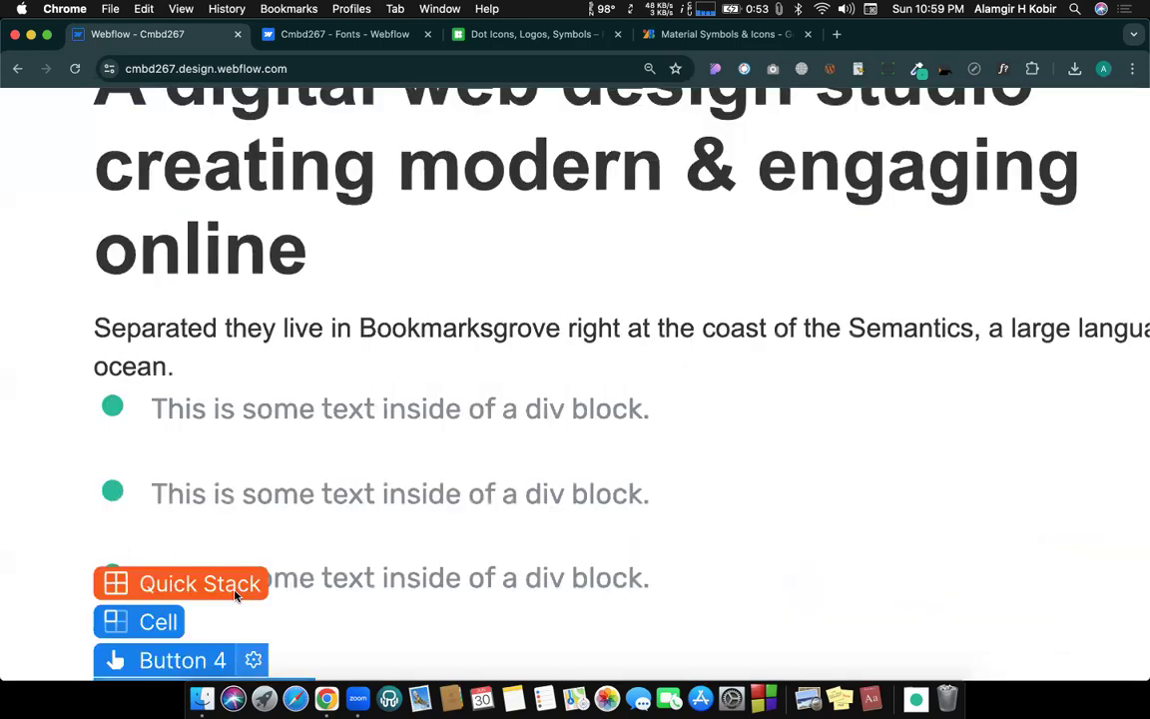
scroll(256, 606, down, 5)
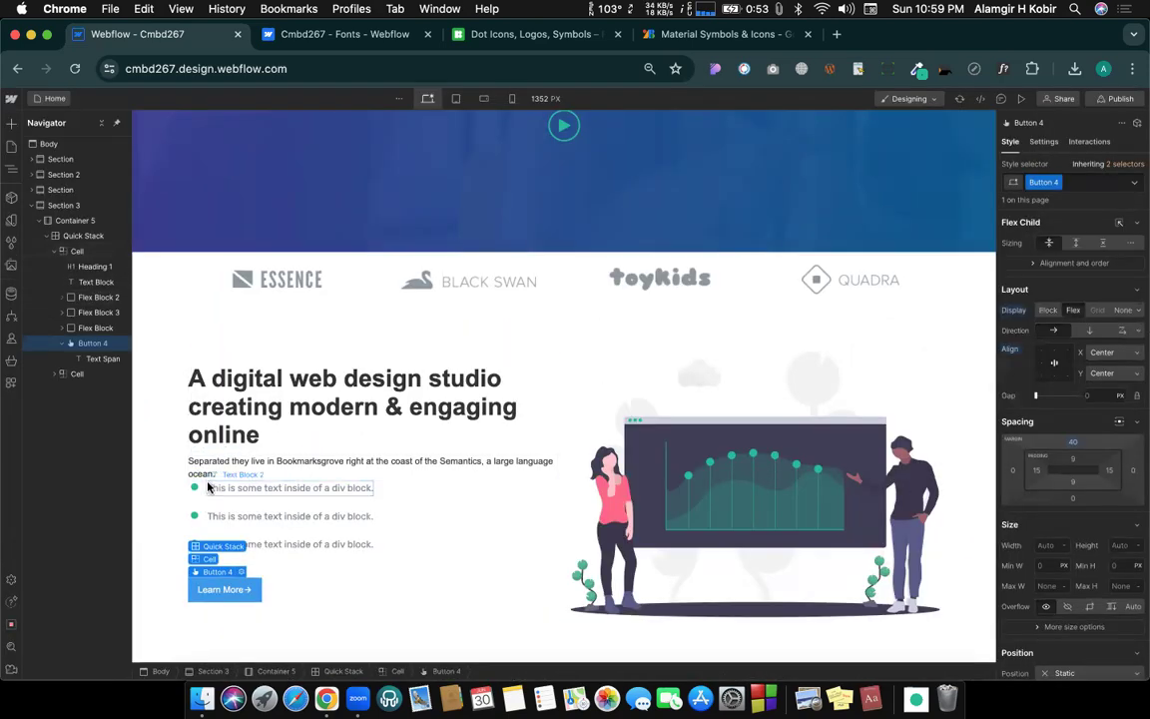
Step: Inspect the first bullet row's flex block, dot image and text block, along with the cell that contains them
click(198, 489)
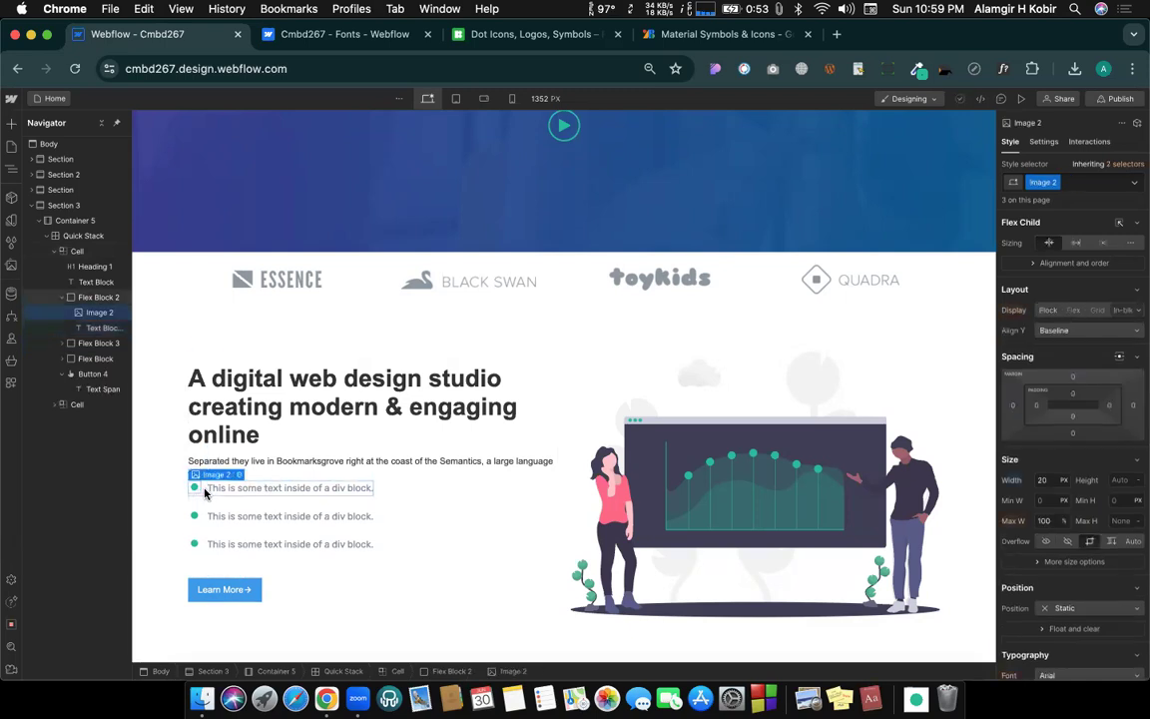
click(201, 489)
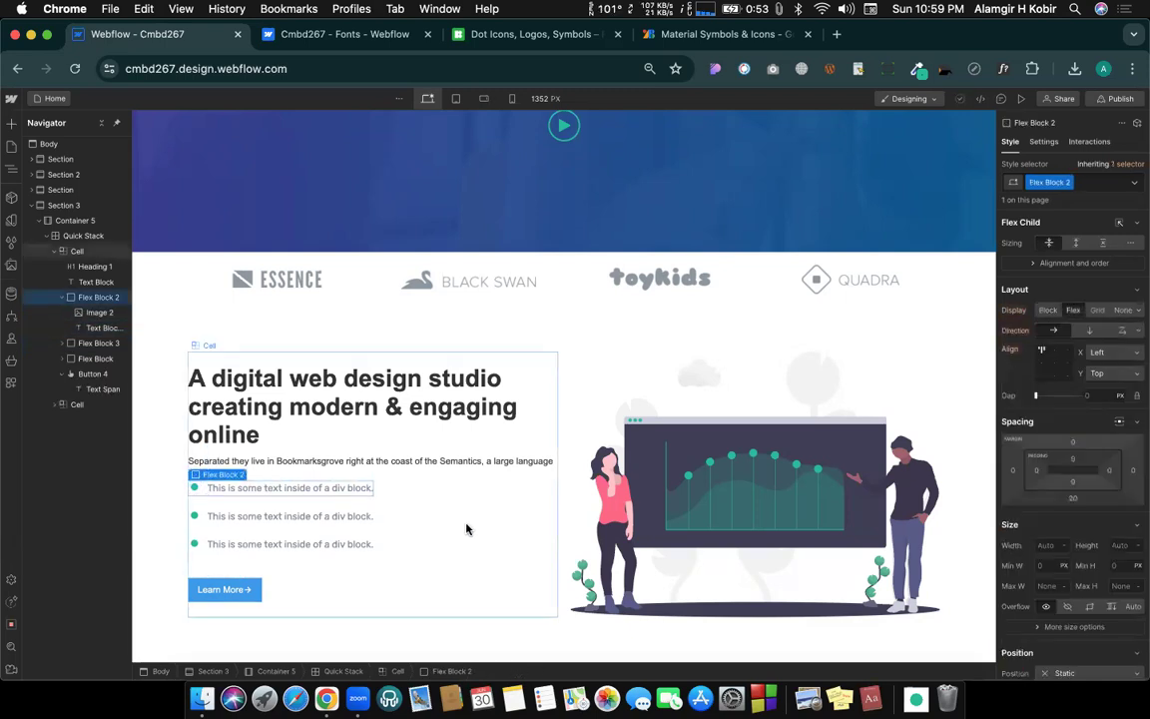
click(192, 489)
click(213, 487)
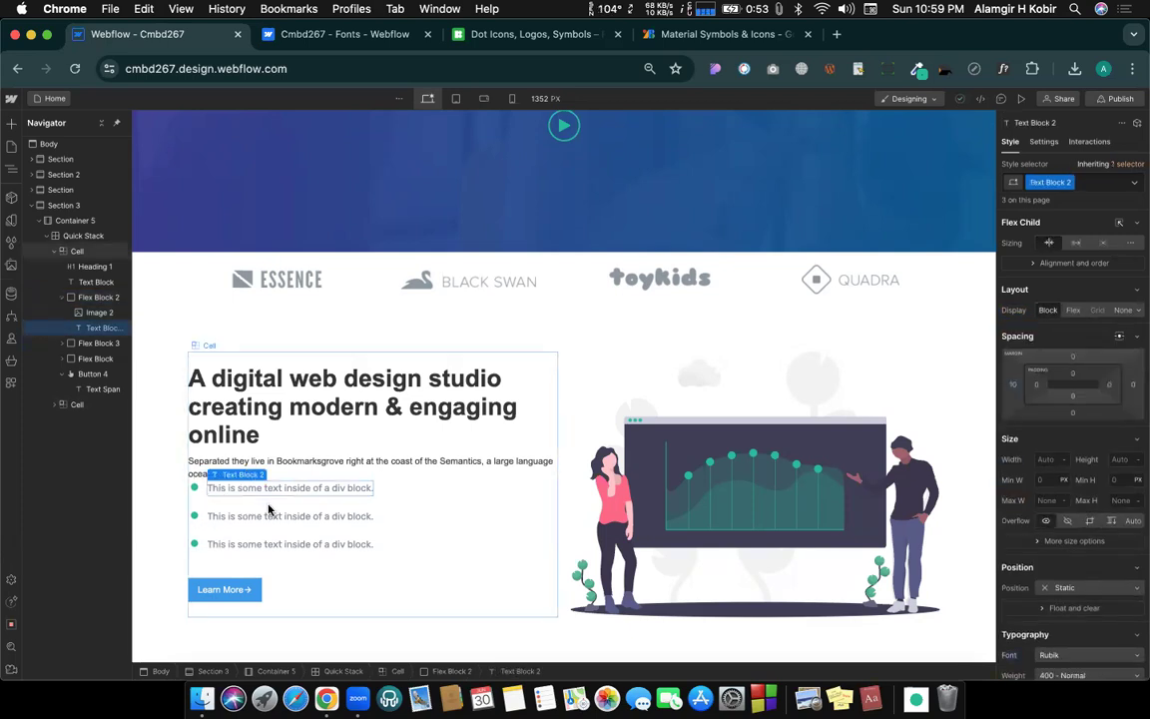
click(194, 489)
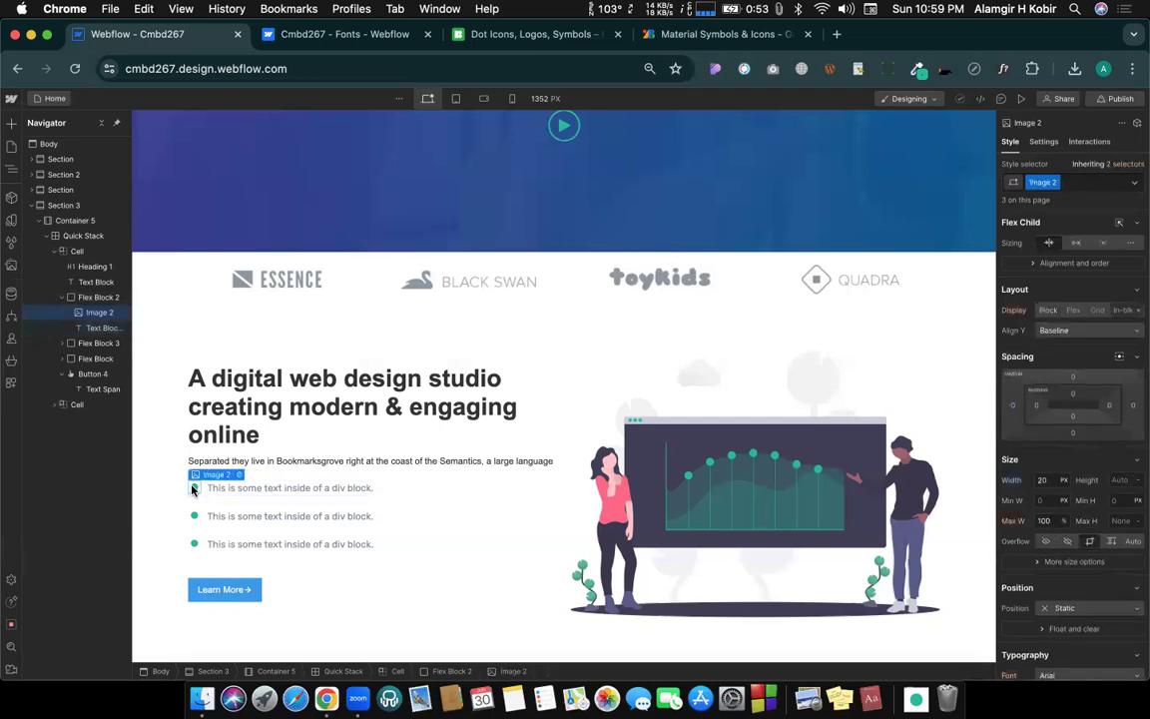
click(245, 488)
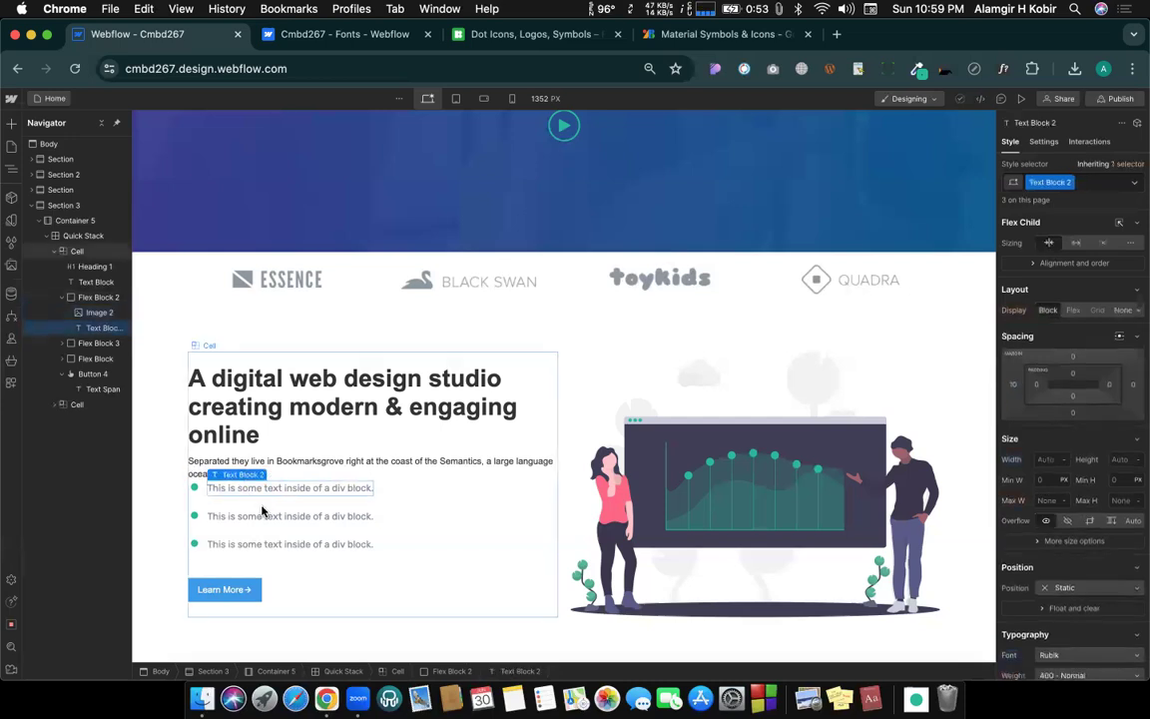
click(194, 488)
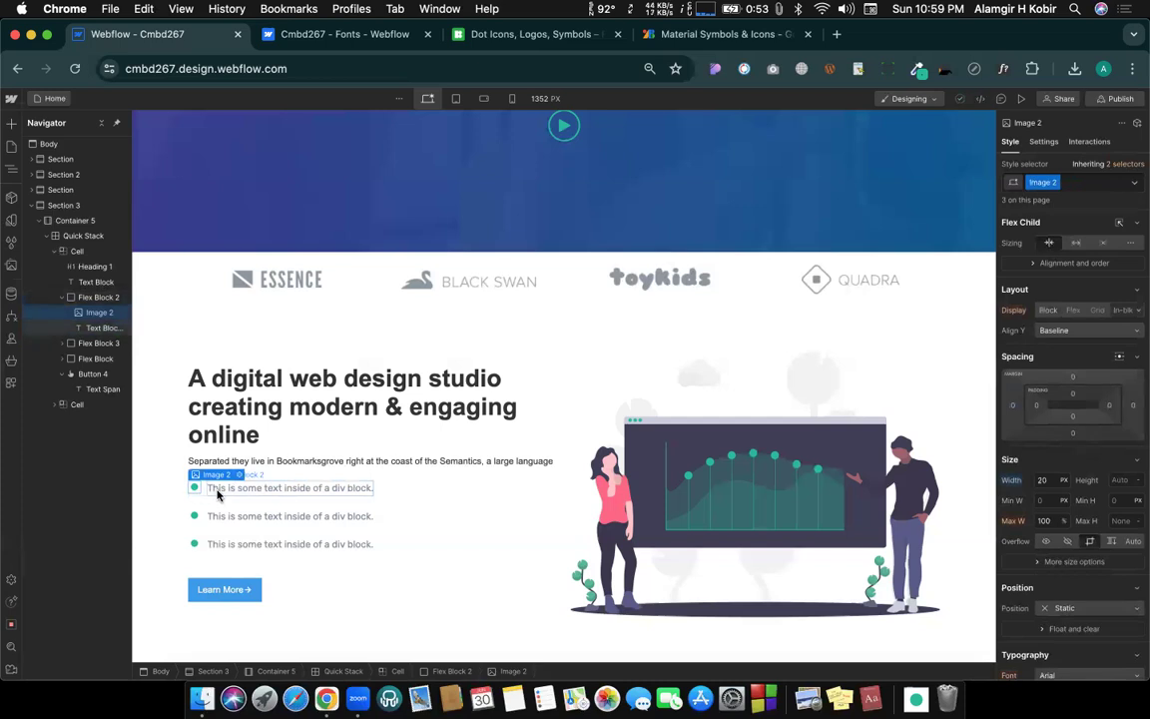
click(217, 494)
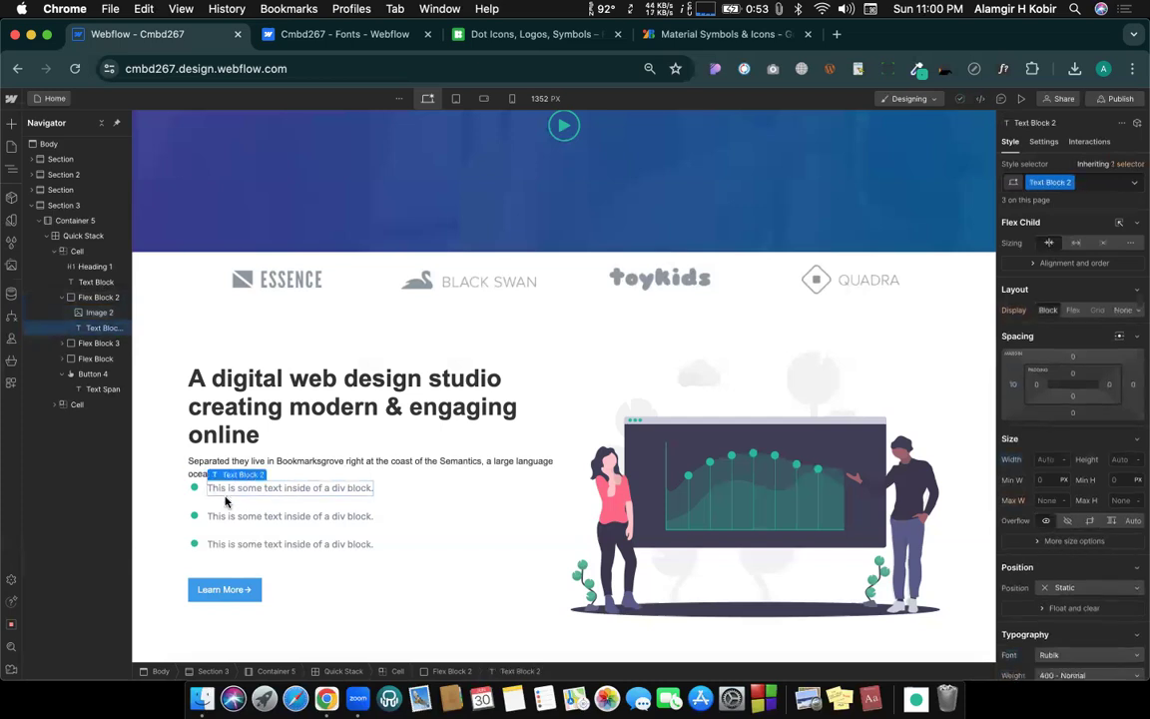
click(228, 504)
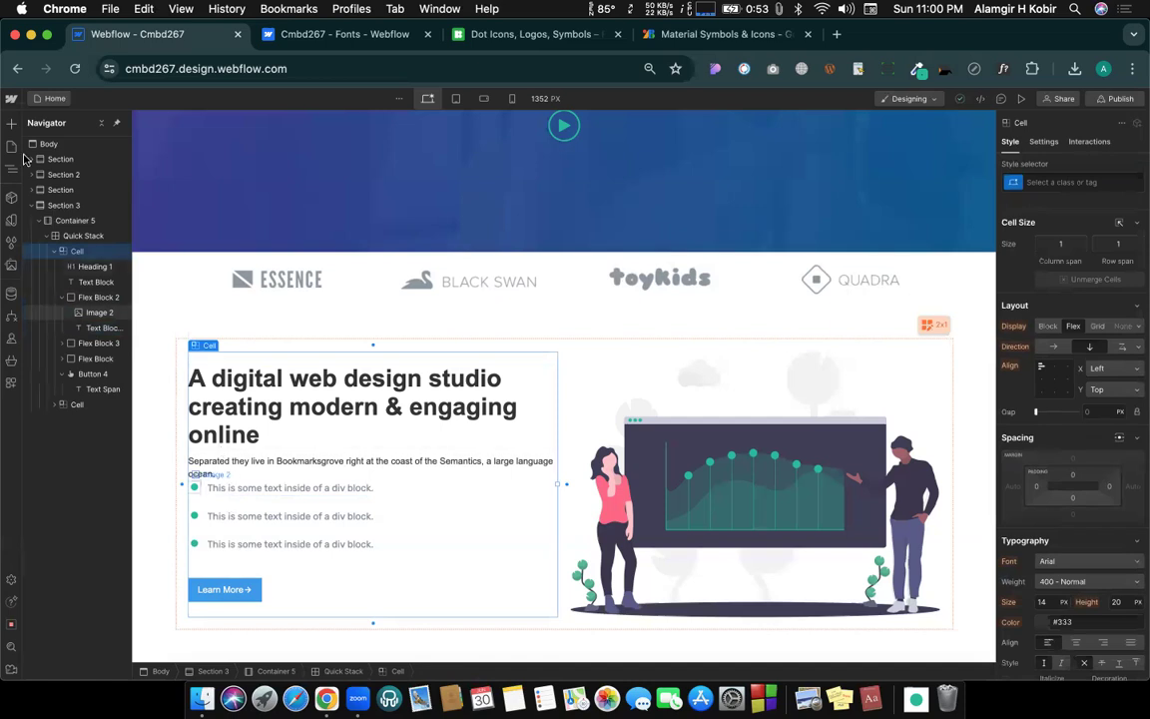
click(10, 120)
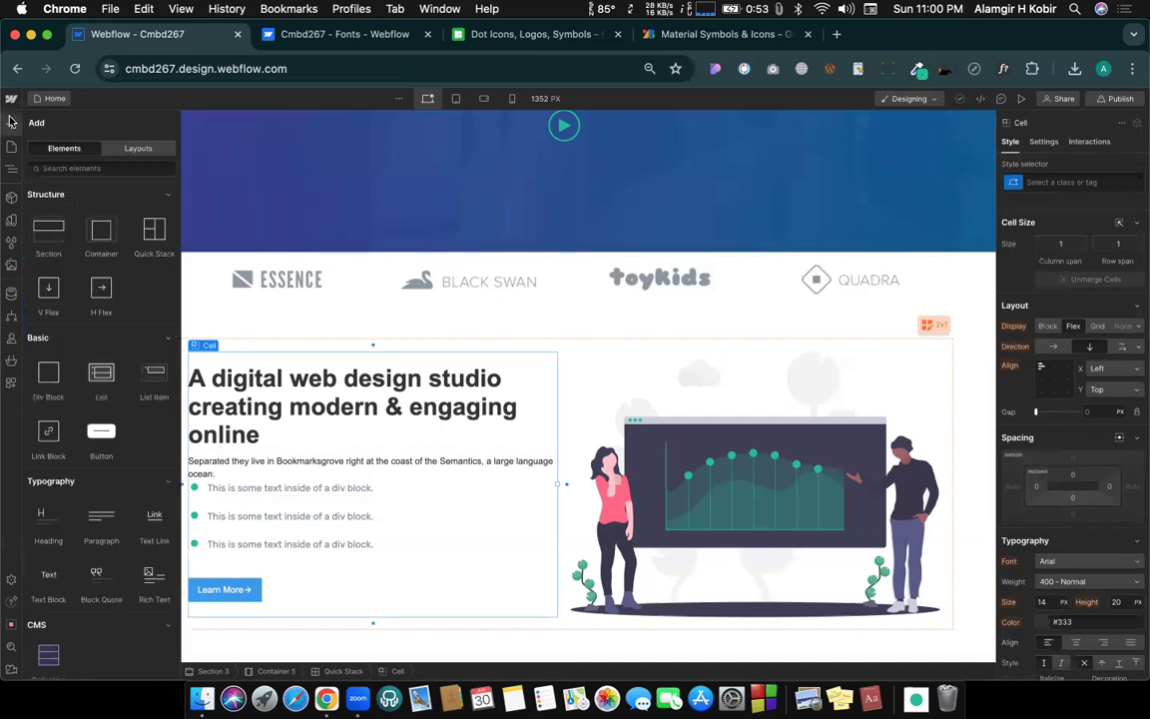
click(10, 99)
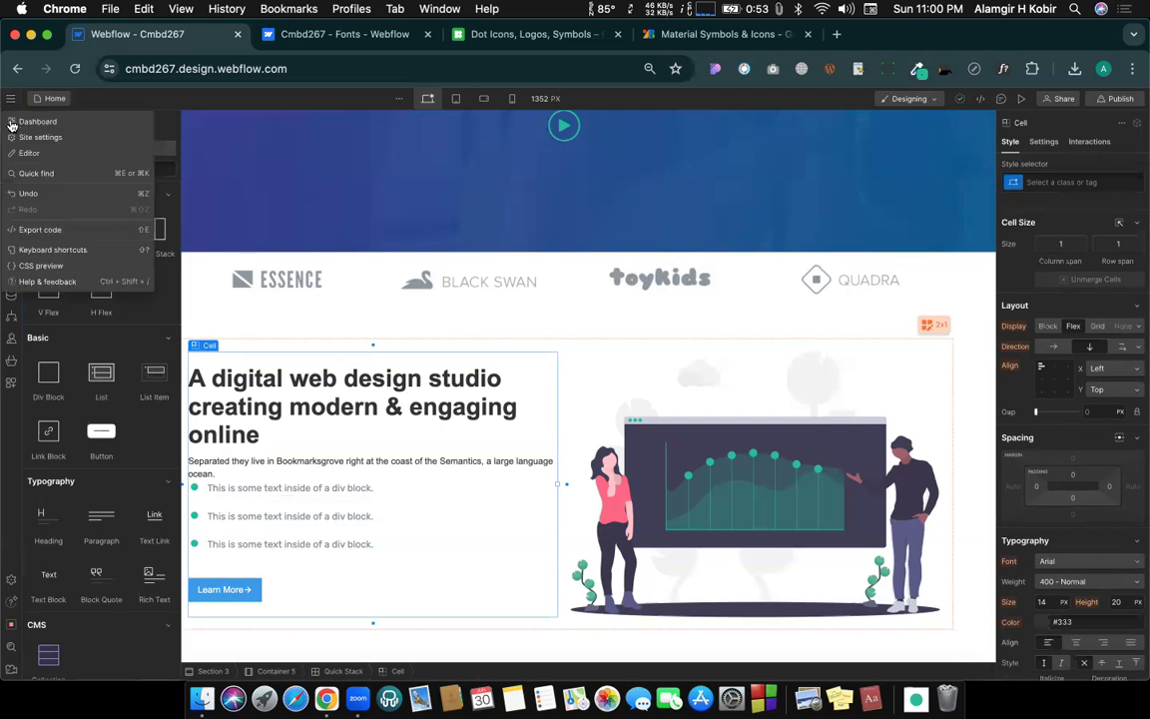
click(318, 216)
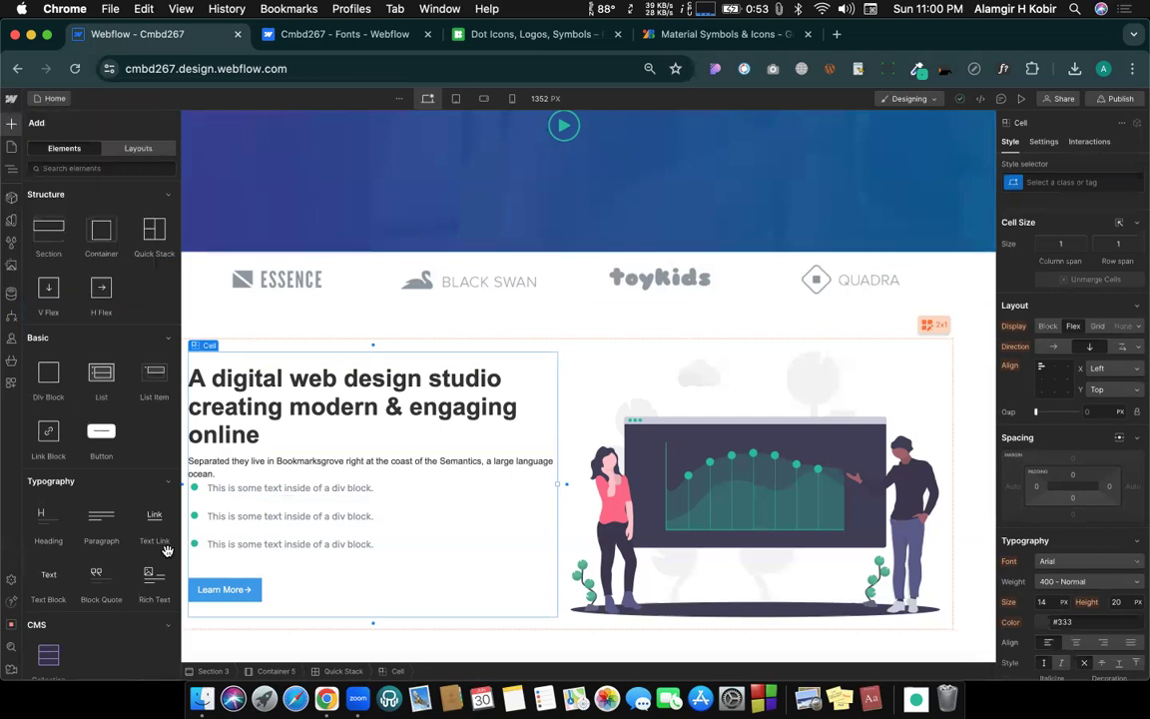
Step: Recheck how the dot image and text block are nested inside the first bullet row's flex block
click(204, 493)
key(z)
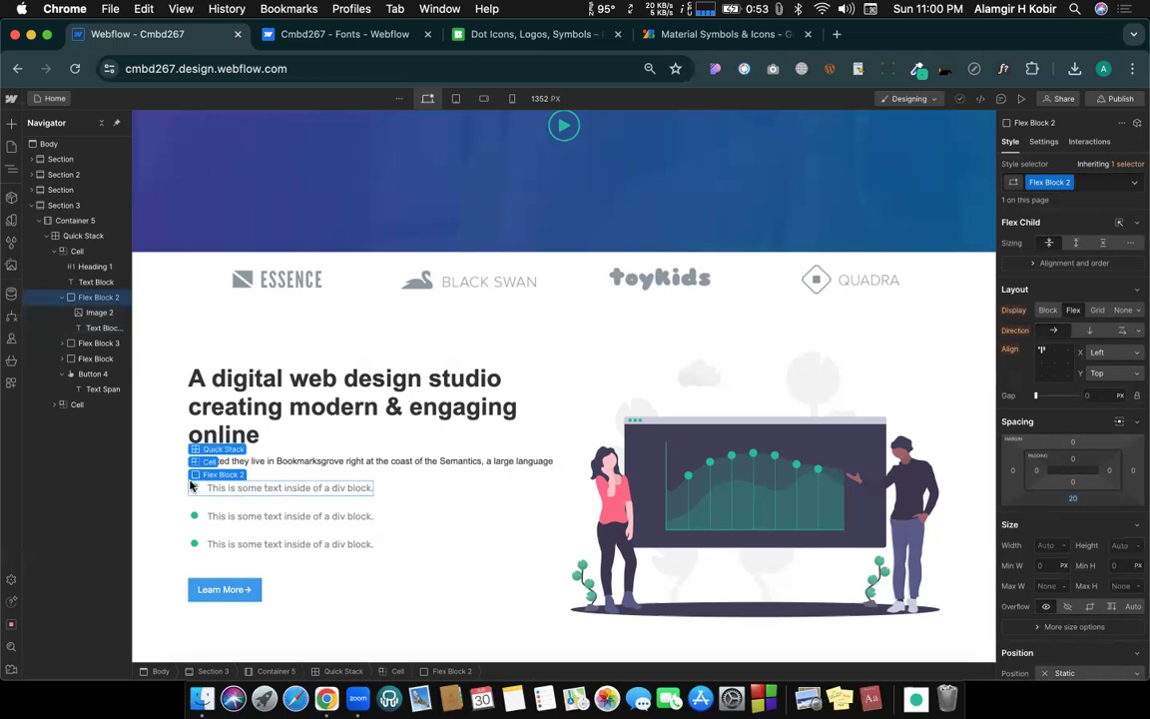
click(209, 488)
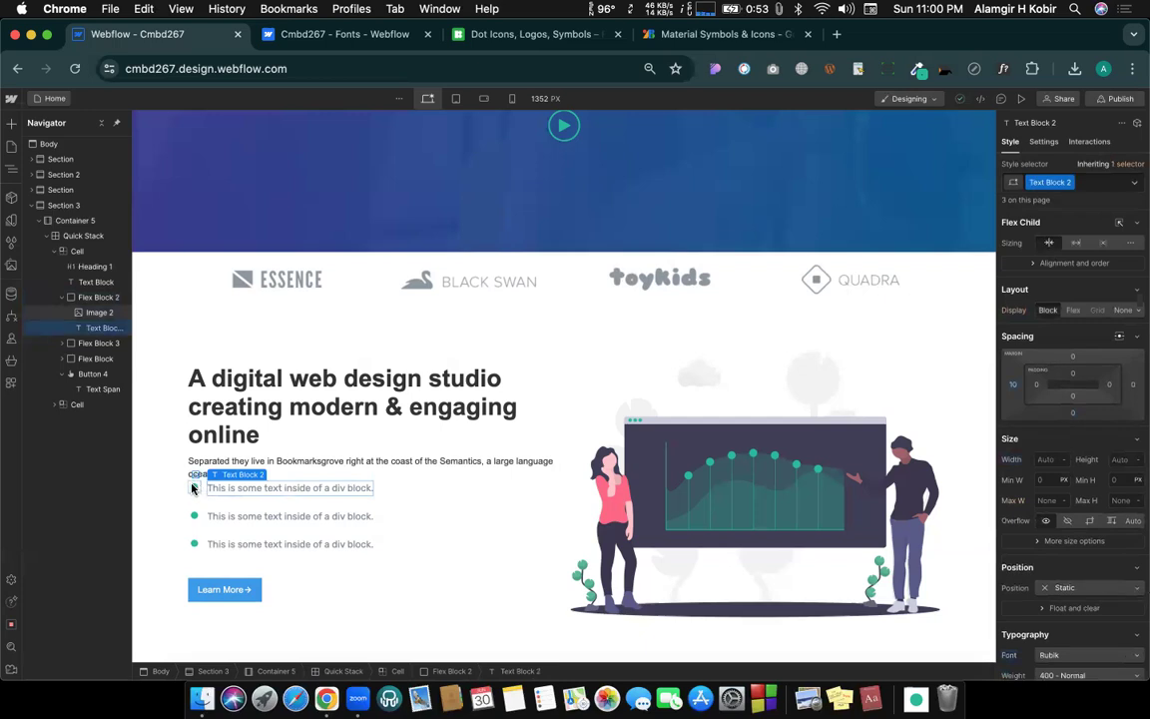
click(193, 488)
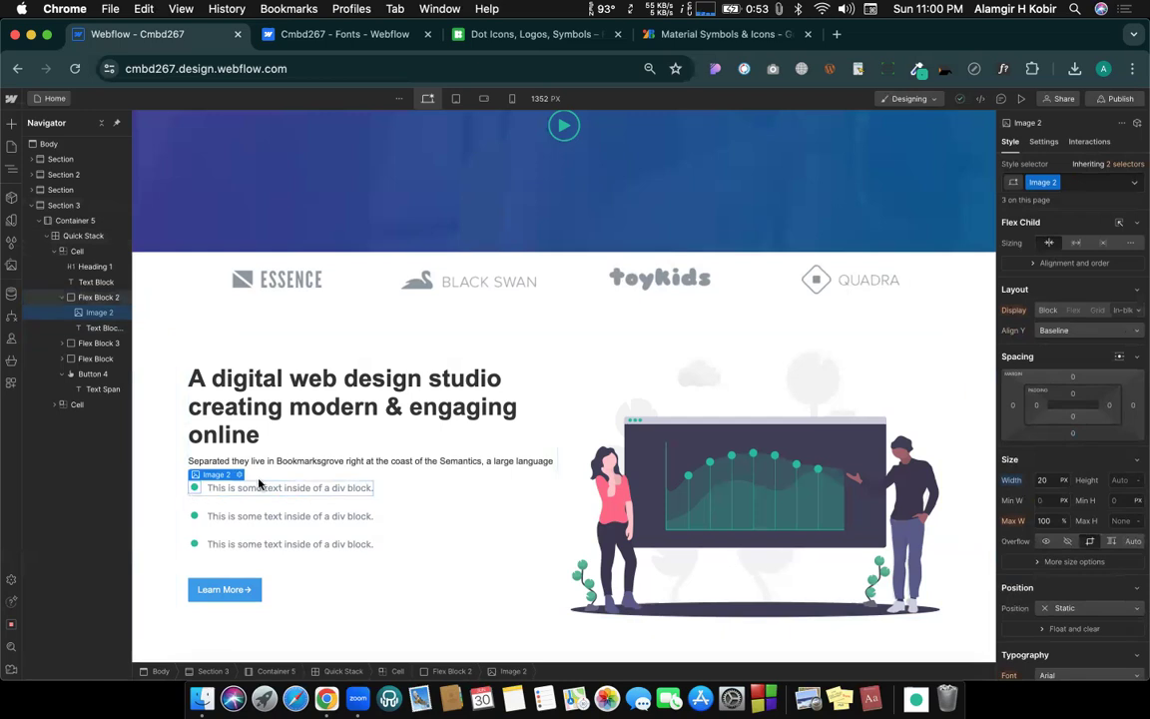
click(208, 487)
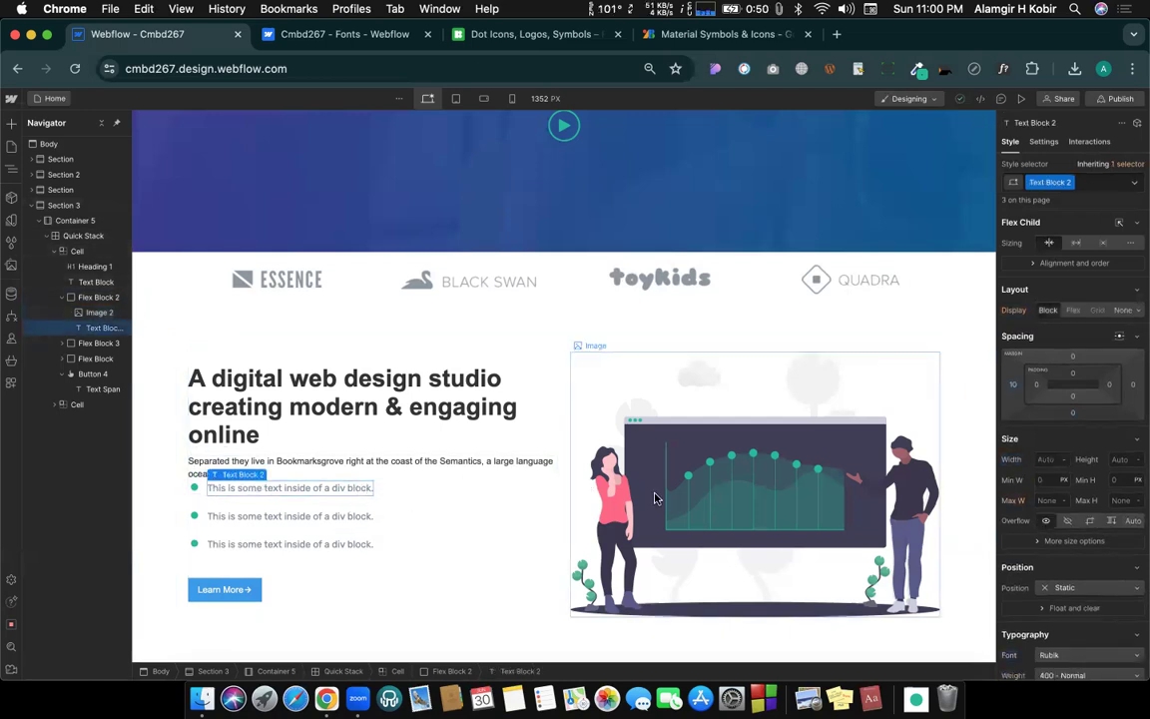
click(205, 488)
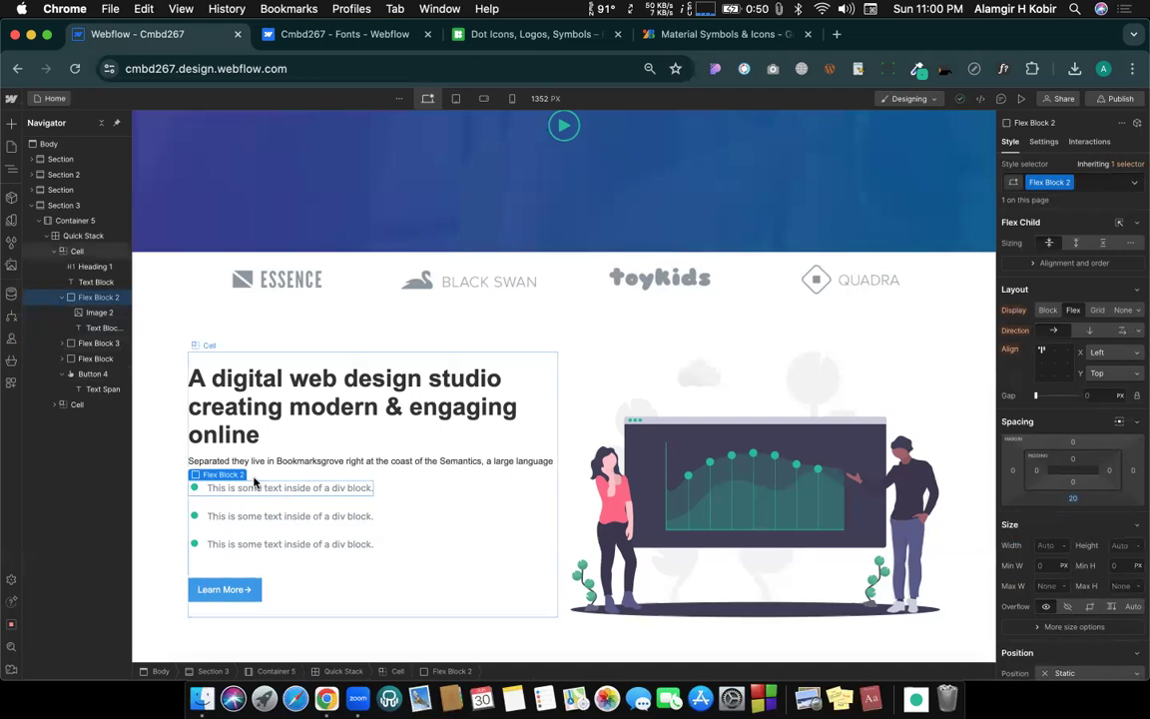
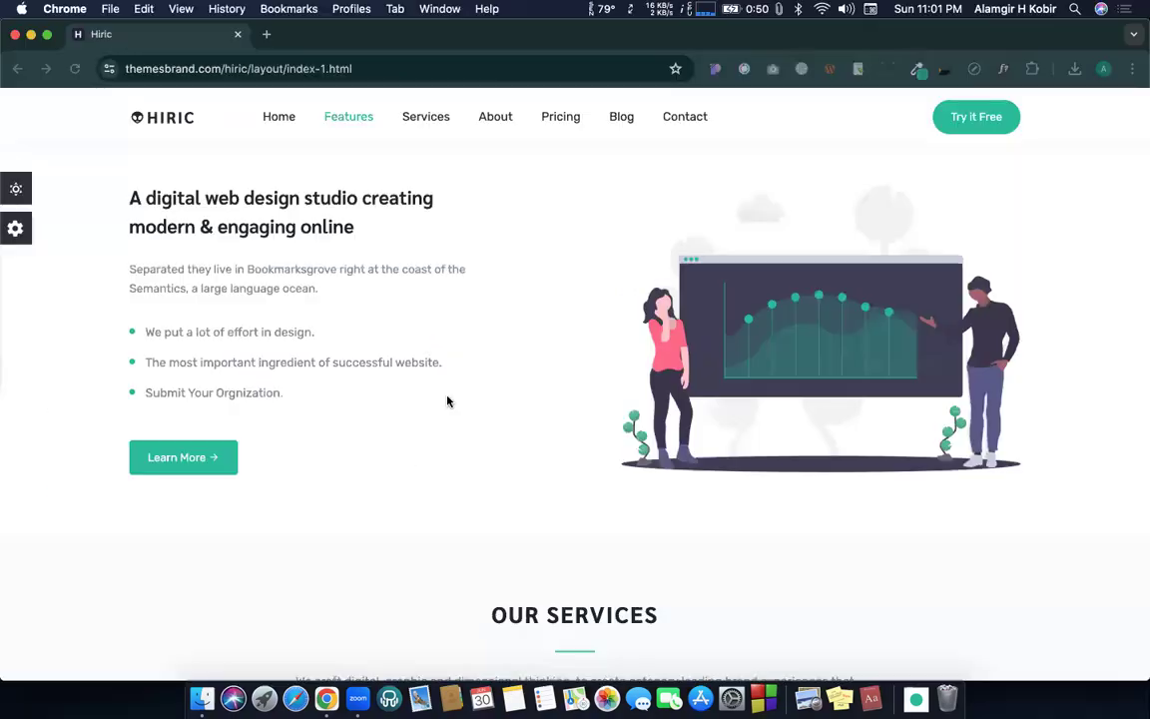
Step: Switch to the Hiric template, review the Our Services section and select its heading text
scroll(446, 384, down, 5)
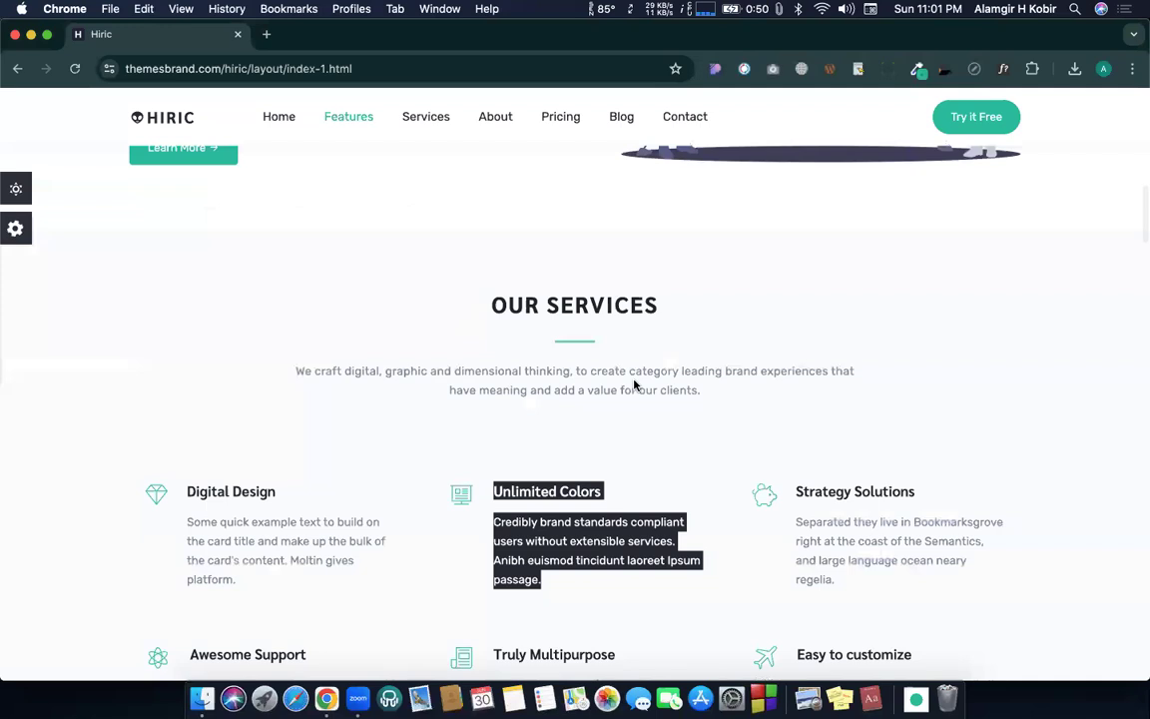
scroll(619, 465, down, 3)
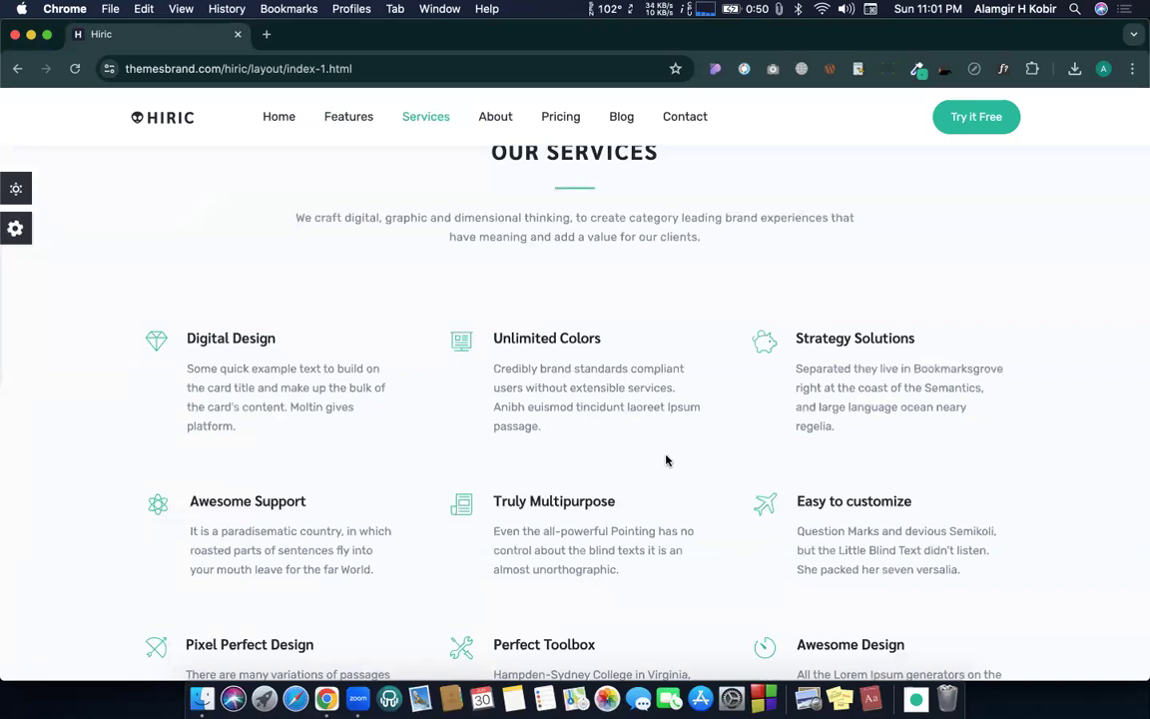
scroll(667, 460, up, 5)
drag(492, 374, 727, 392)
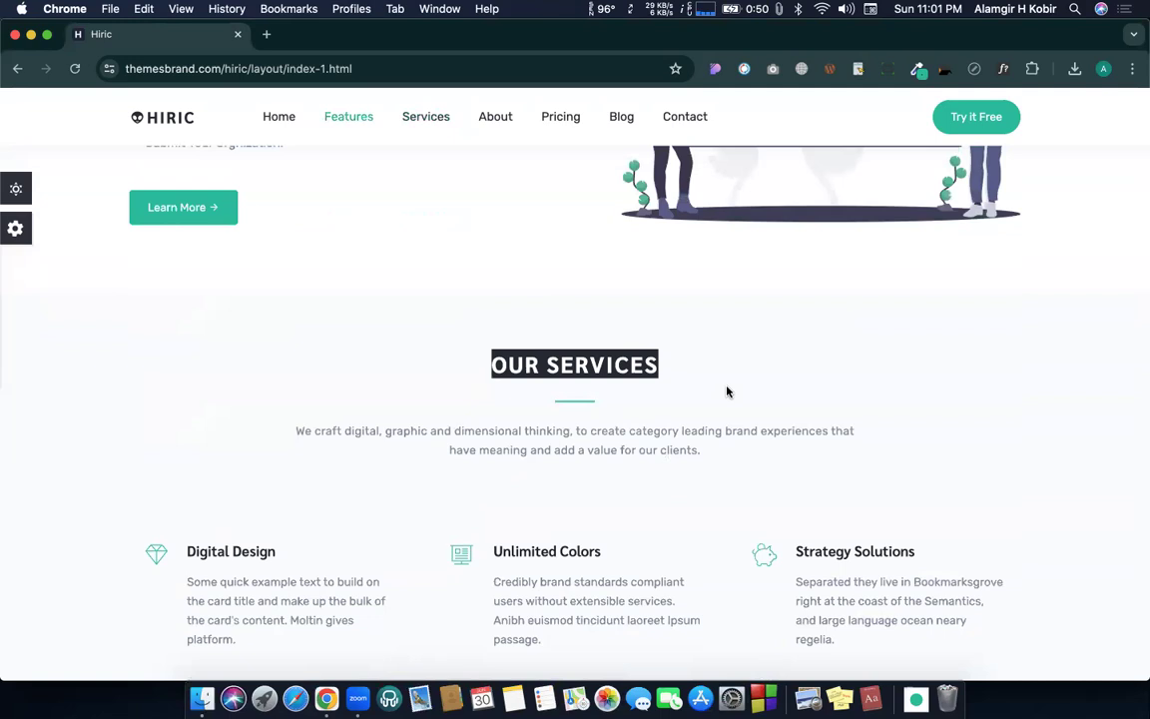
Step: Examine the Our Services heading, its description and how each service item pairs an icon with a title and text
click(749, 449)
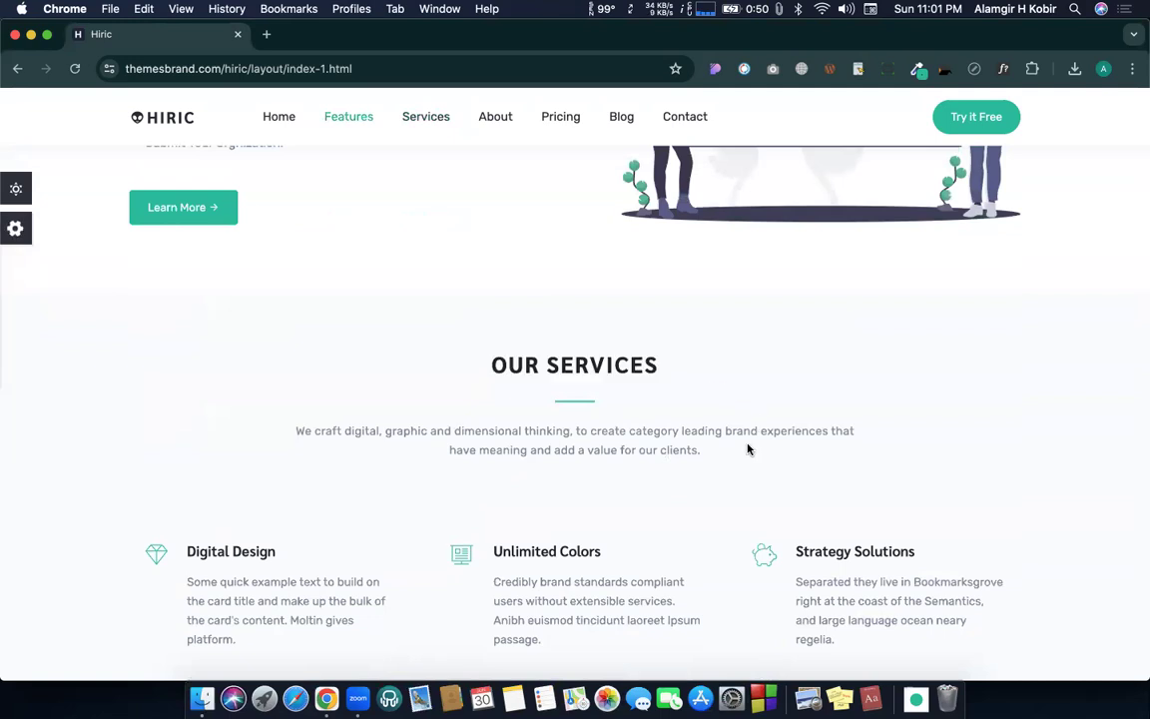
scroll(749, 449, down, 3)
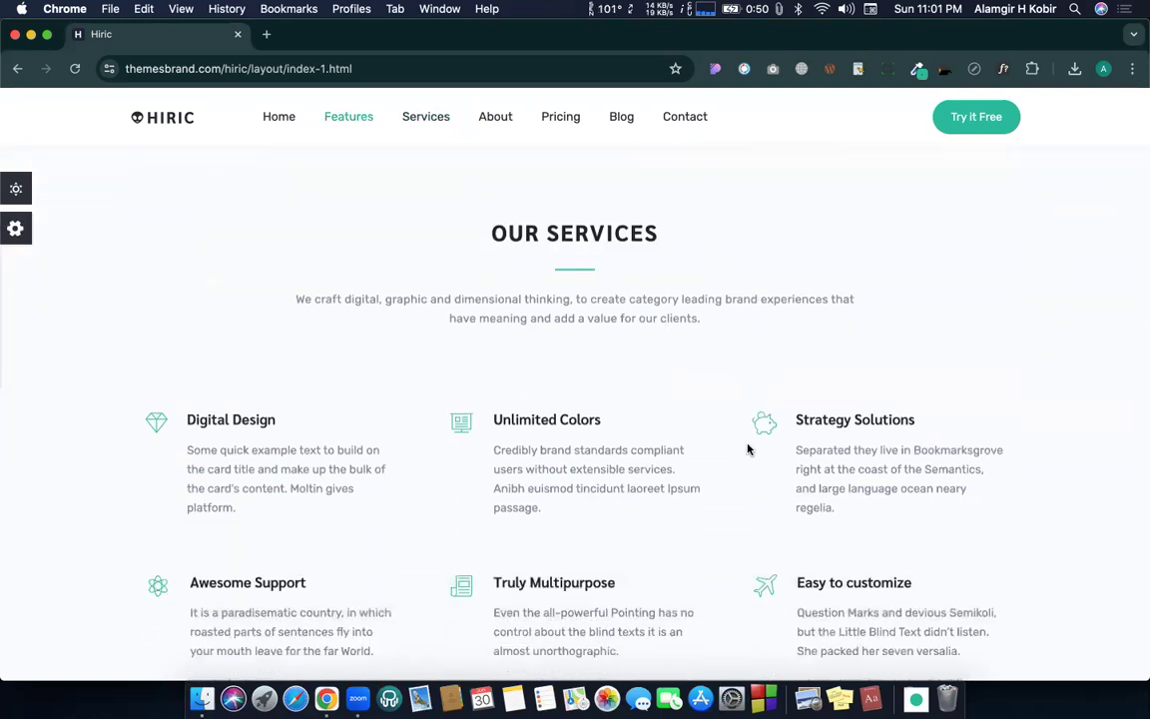
drag(539, 514, 439, 432)
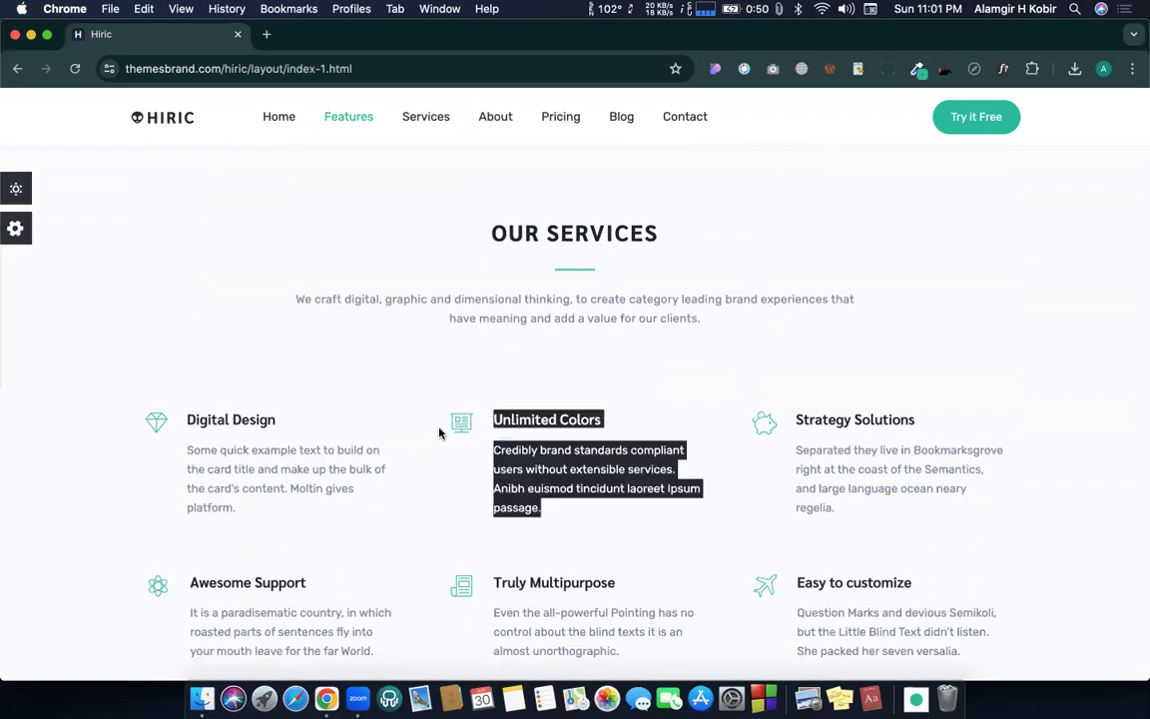
click(431, 414)
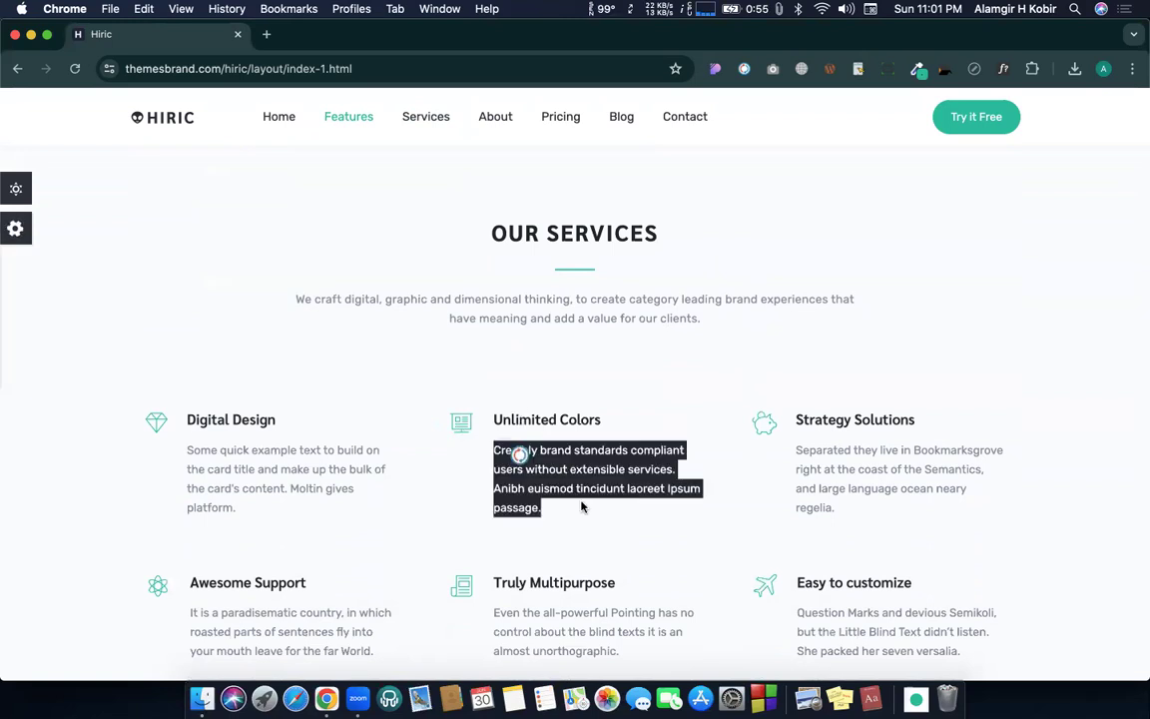
click(520, 455)
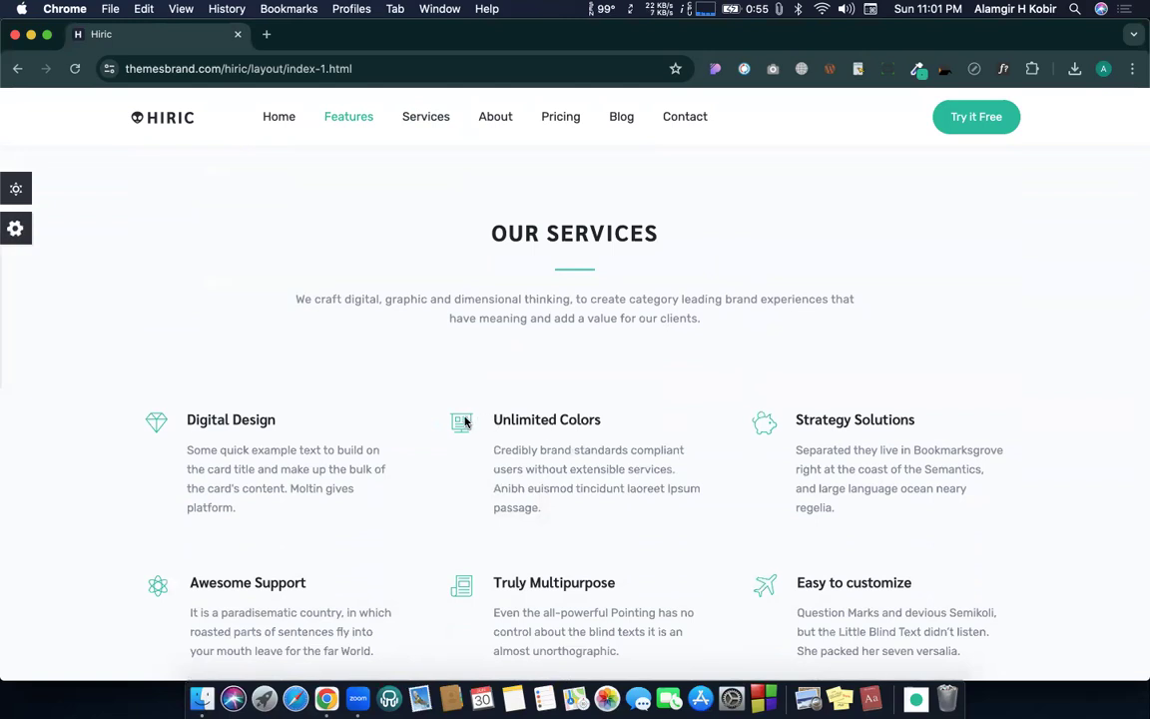
scroll(543, 410, up, 1)
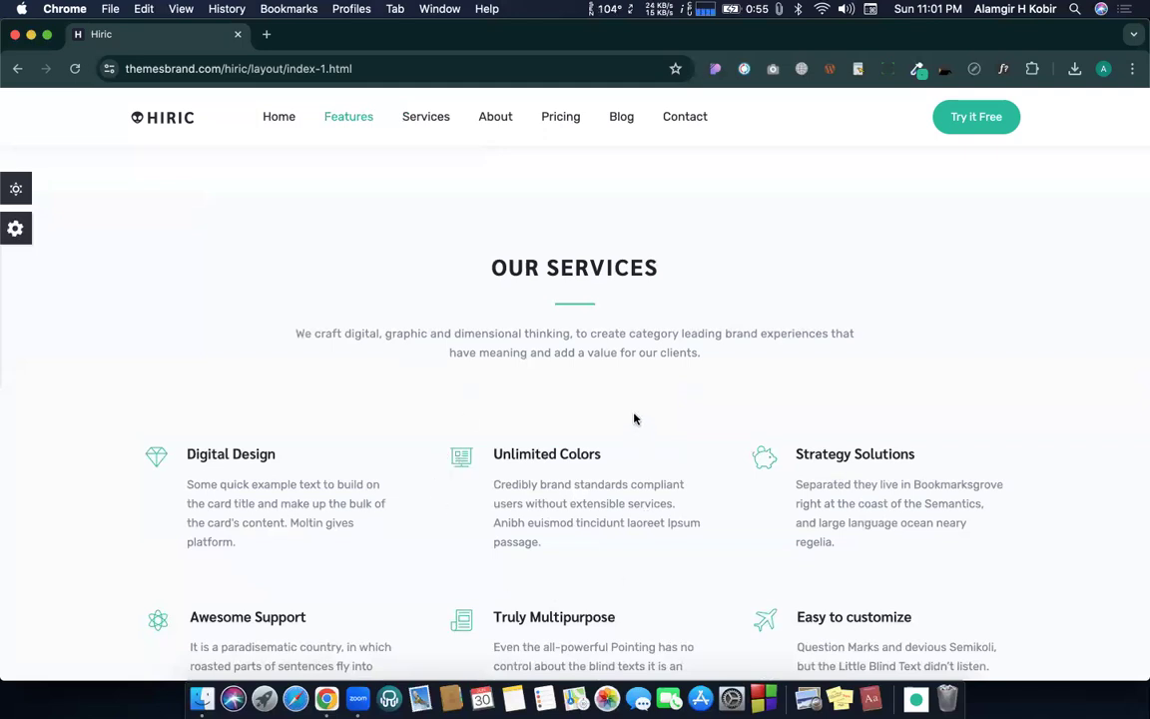
drag(477, 264, 687, 289)
click(594, 349)
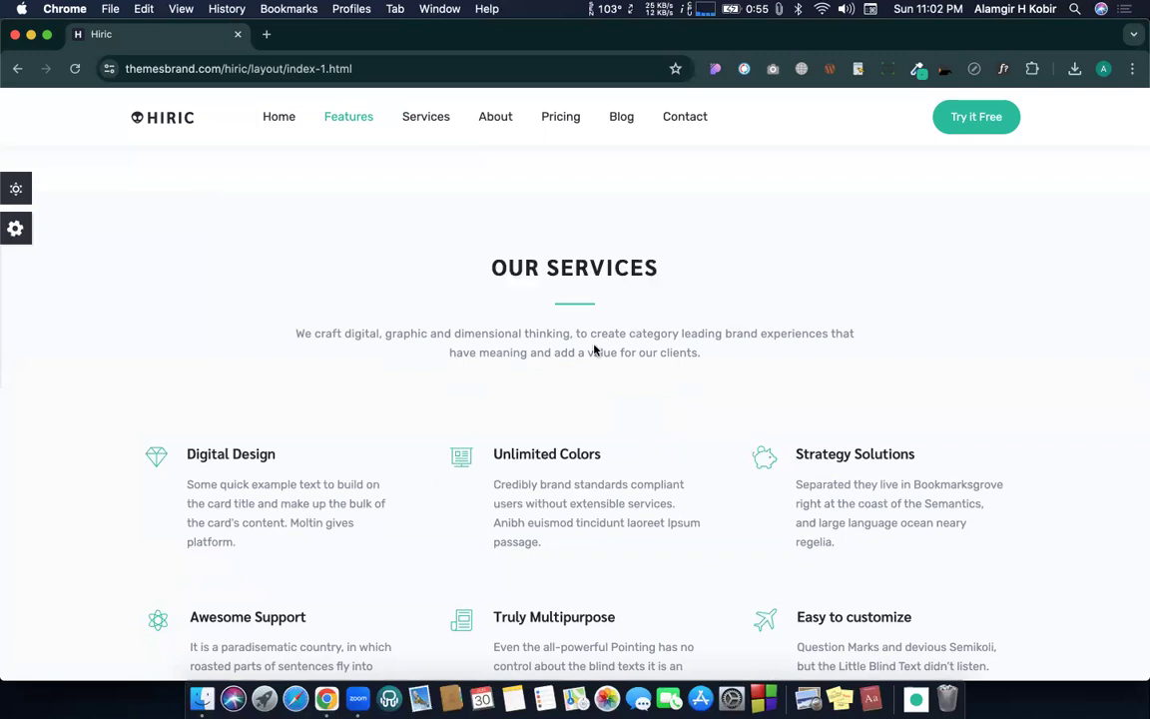
drag(488, 263, 706, 282)
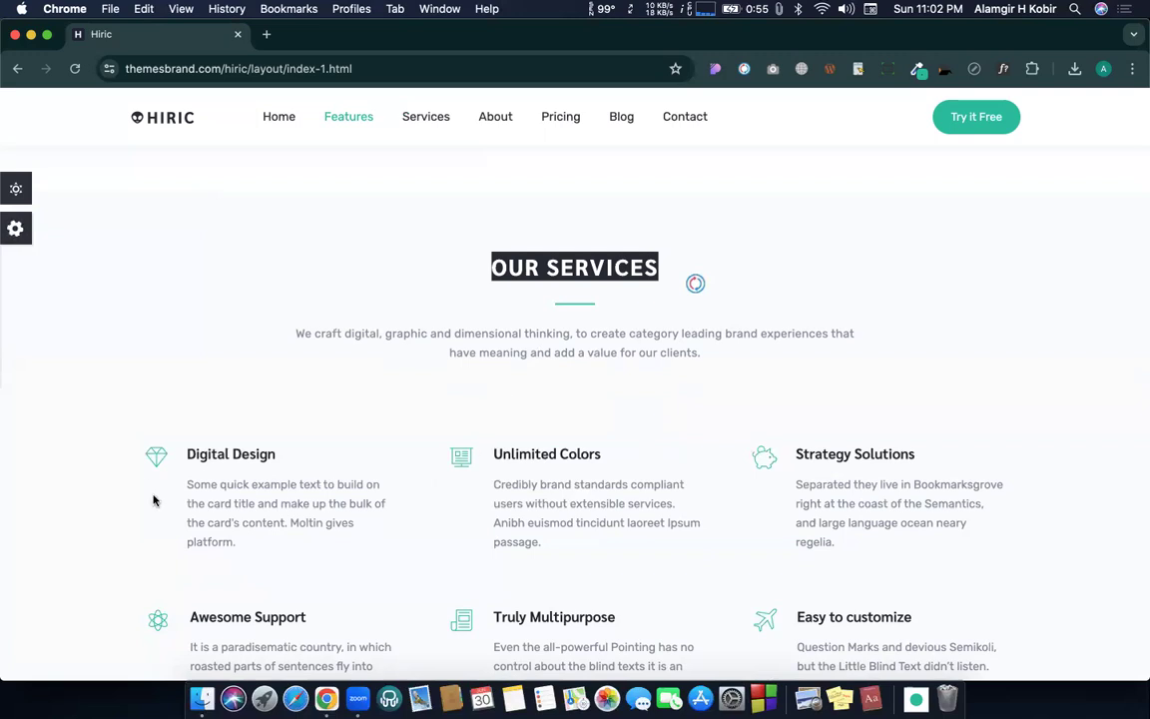
Step: Review the full Our Services grid of service items and its spacing from the neighbouring sections
scroll(340, 585, down, 5)
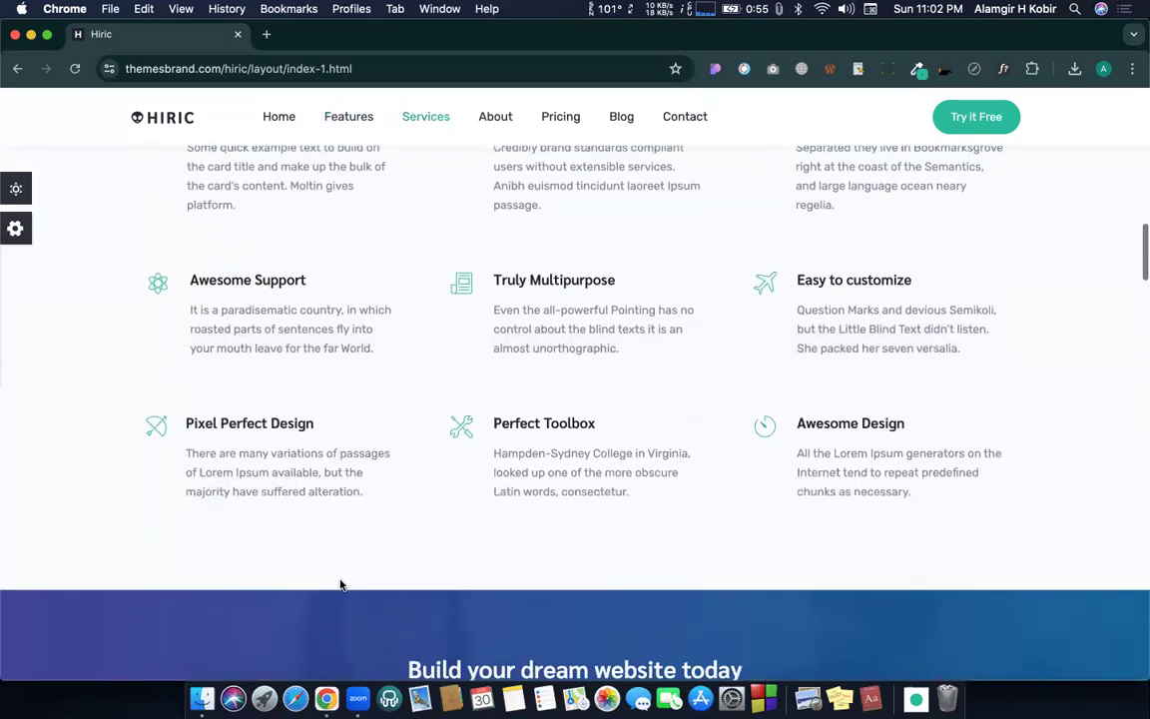
scroll(339, 585, up, 7)
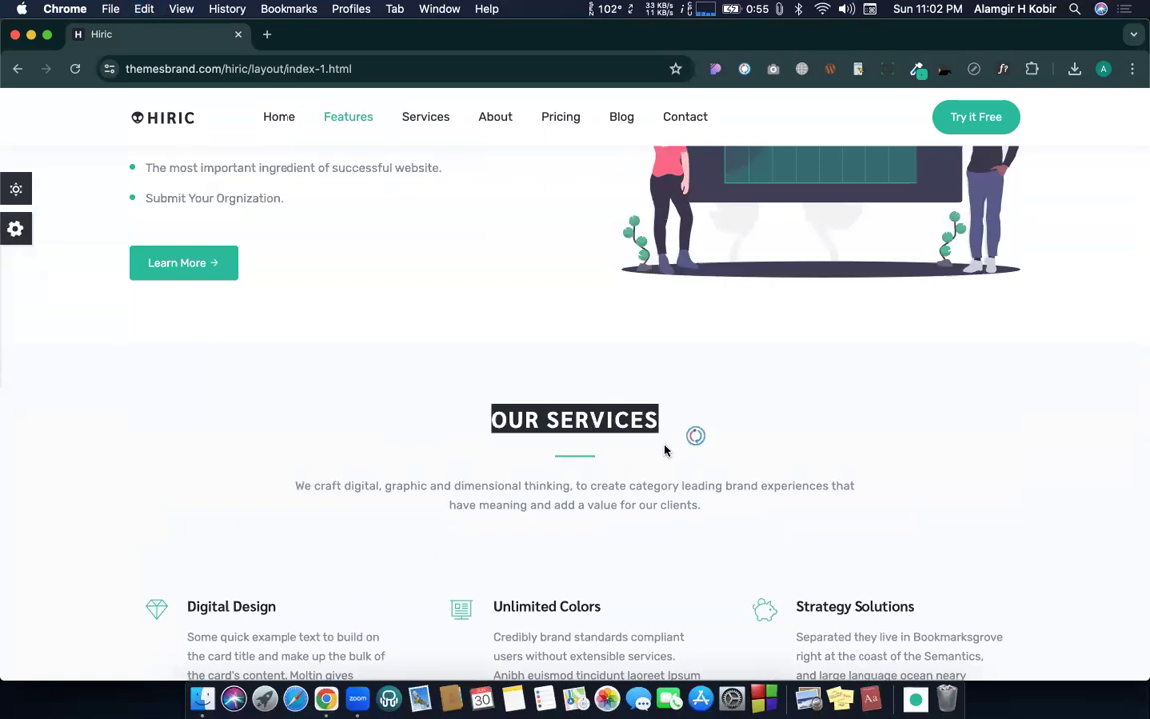
scroll(550, 581, down, 4)
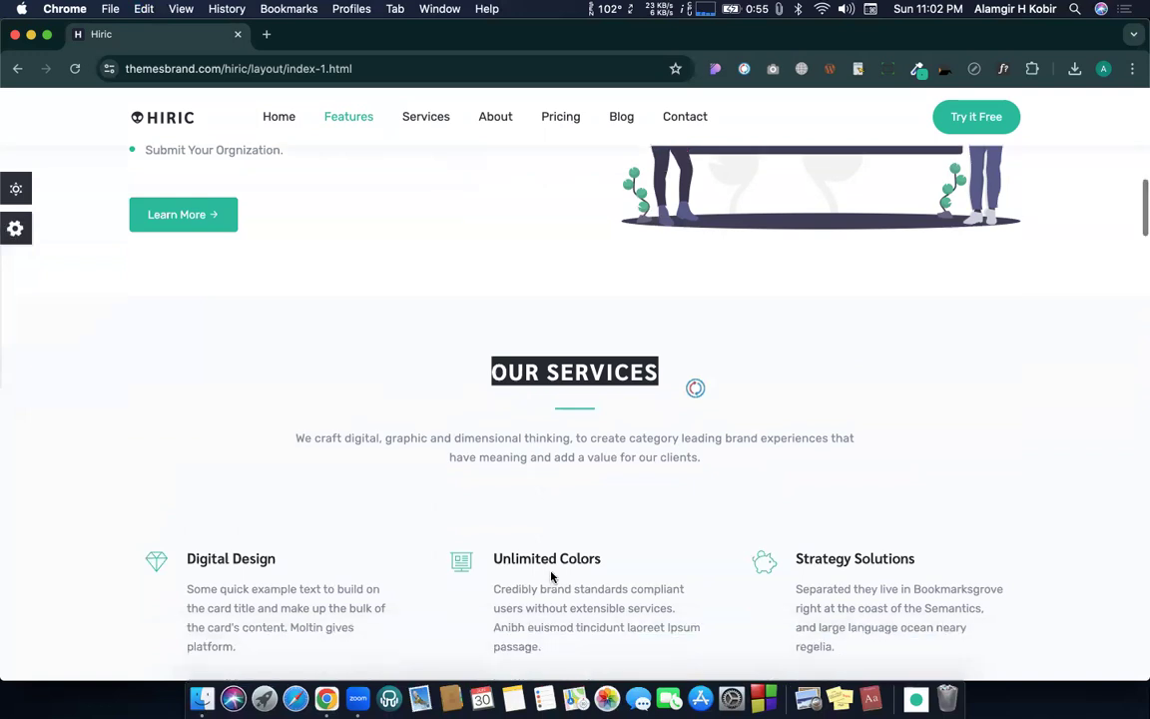
scroll(570, 302, up, 2)
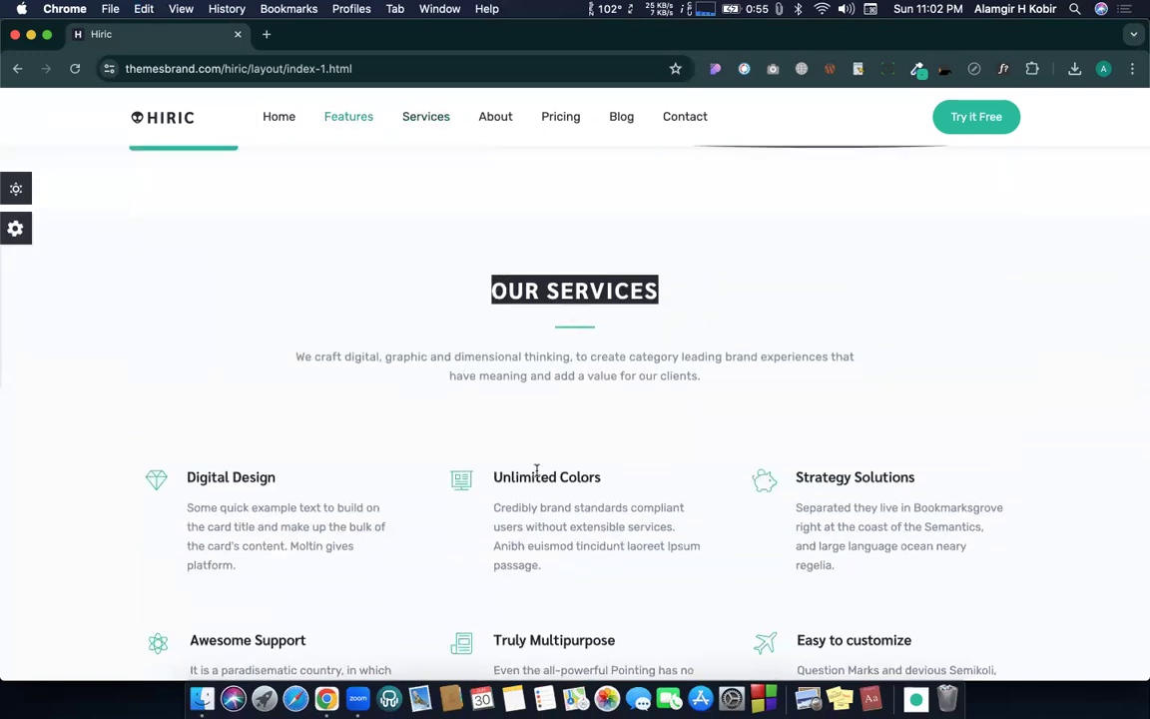
scroll(537, 477, down, 2)
scroll(536, 265, up, 1)
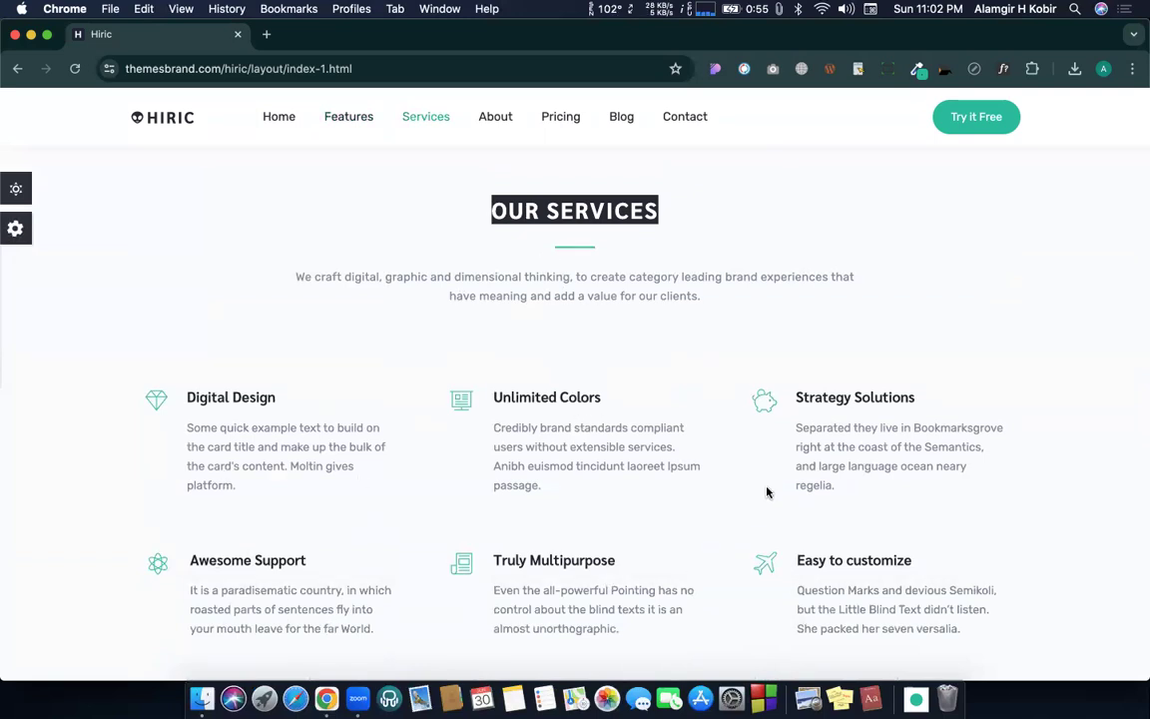
scroll(768, 491, down, 1)
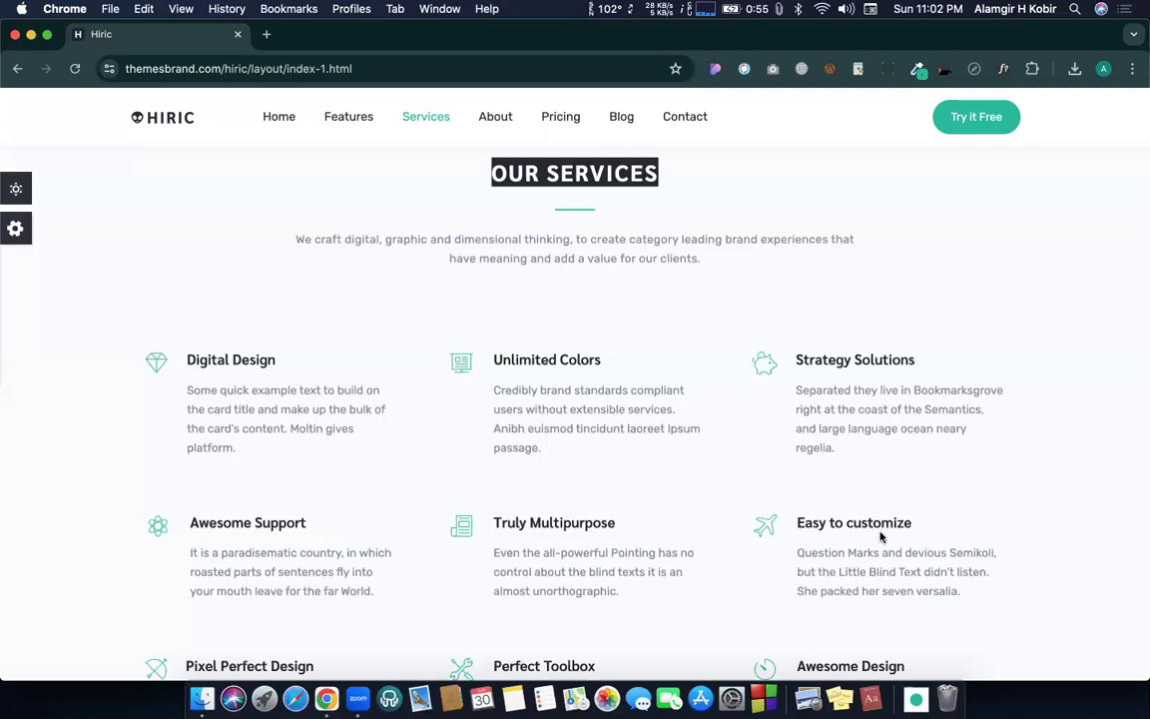
scroll(278, 377, up, 4)
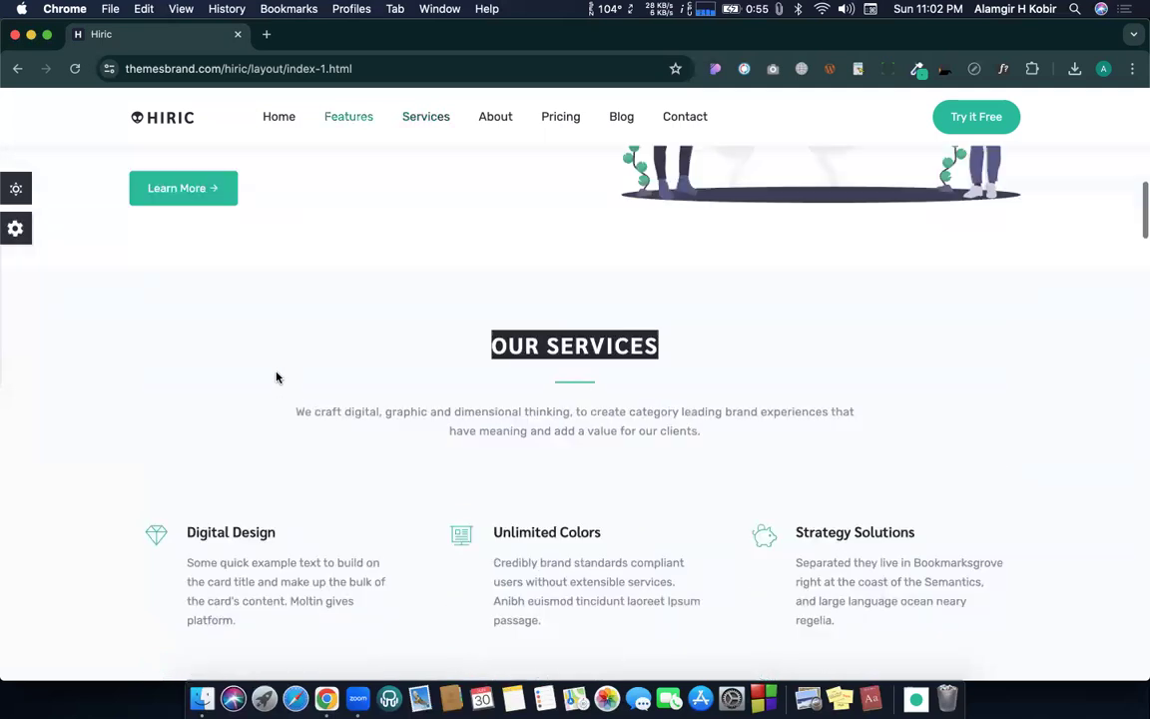
Step: Switch to the Webflow designer and add a new Section to the Body below the studio section
key(ctrl+Left)
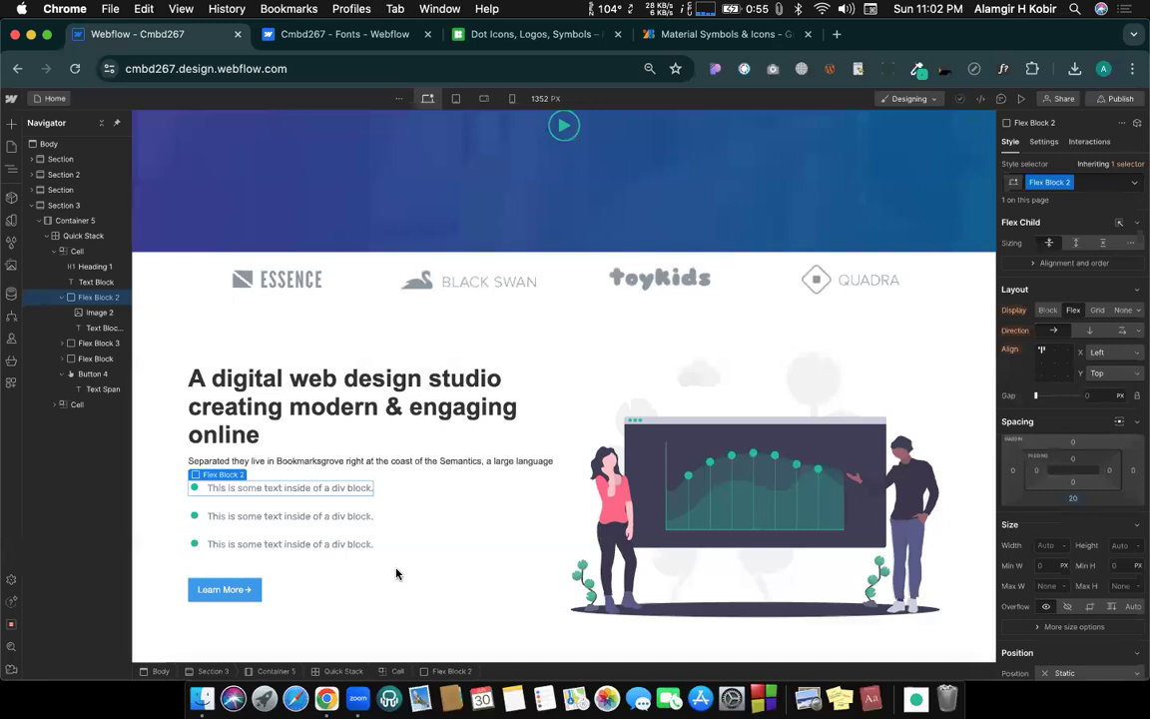
click(60, 144)
key(super+e)
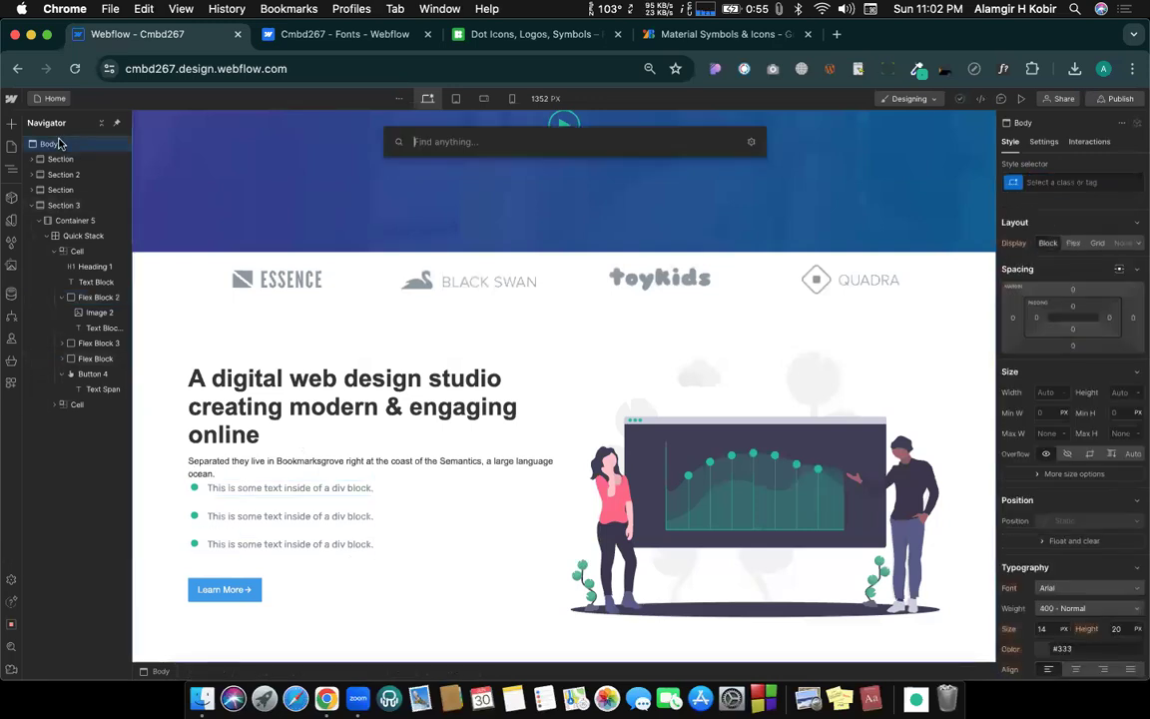
text(sse)
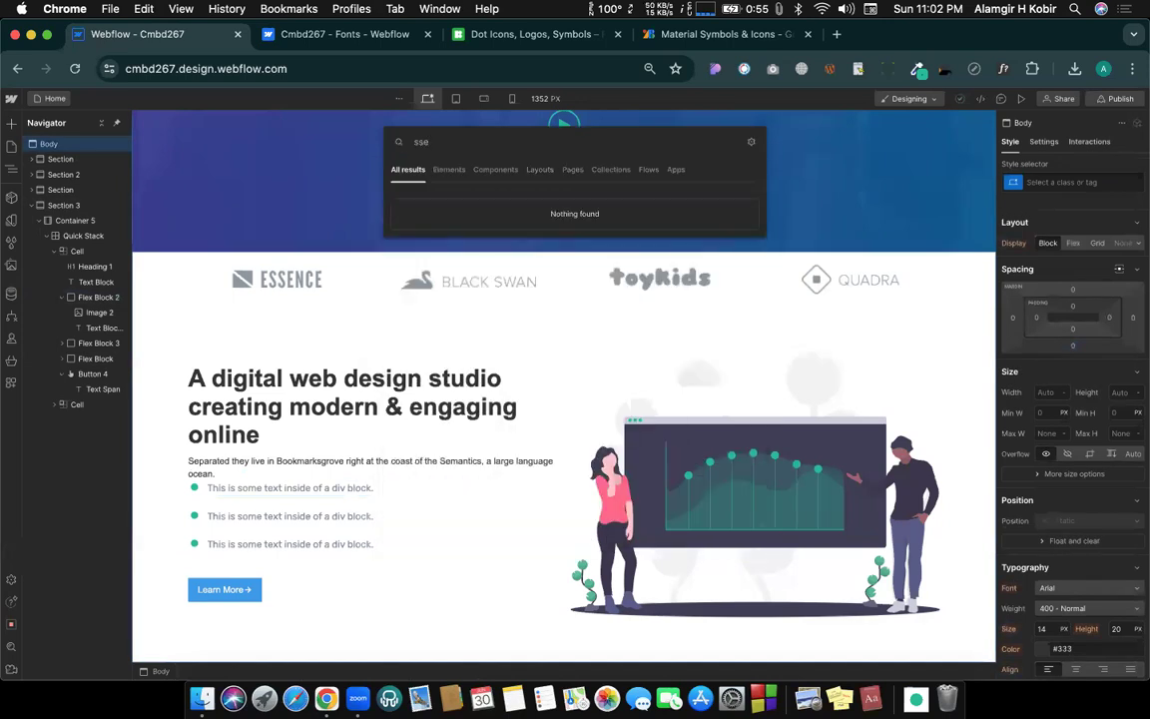
key(BackSpace)
key(BackSpace)
text(ec)
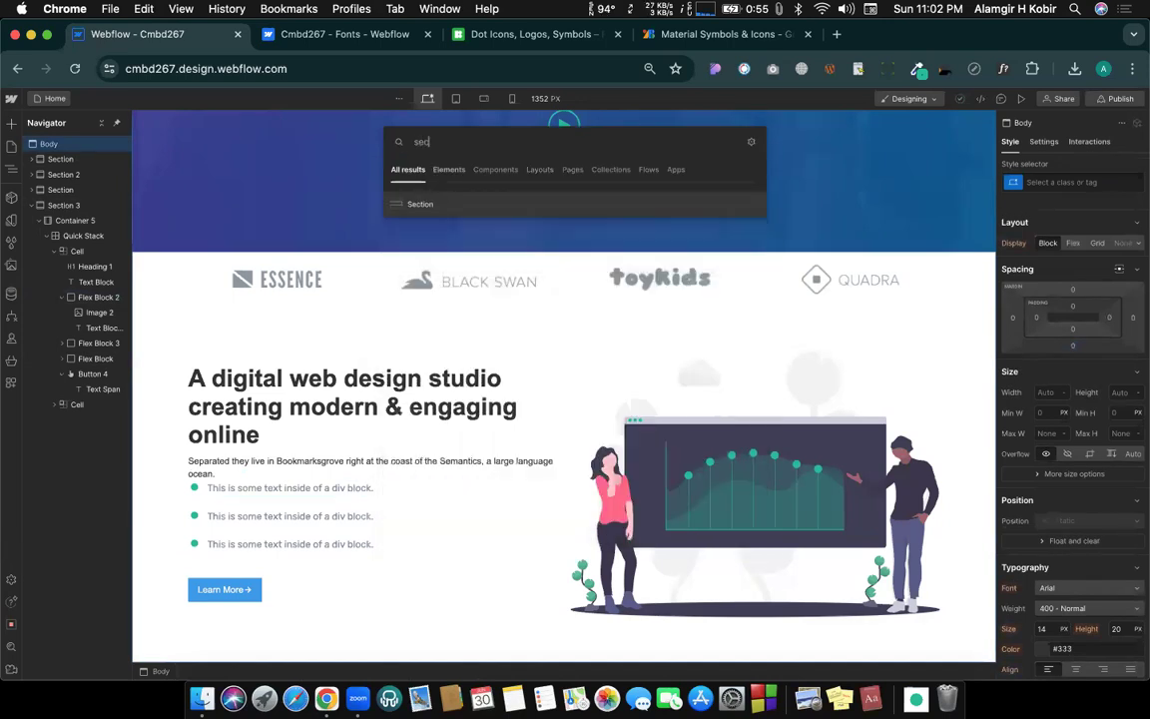
key(Return)
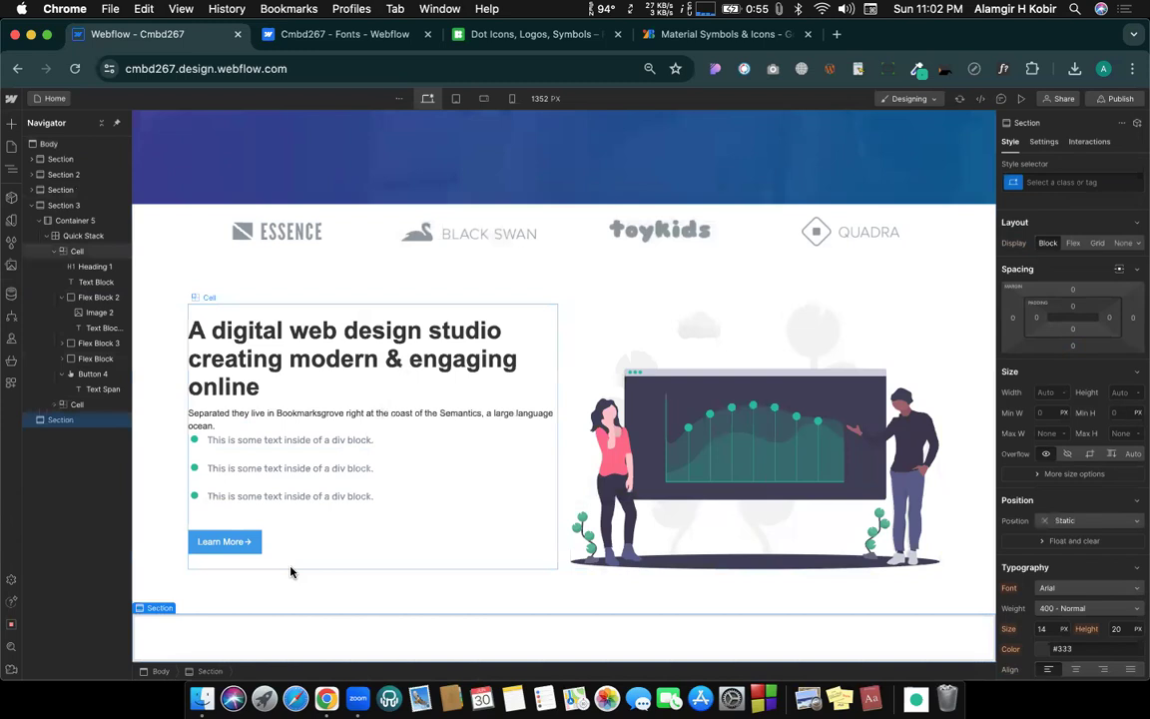
Step: Add a Container inside the new section and set its maximum width to 90 VW
key(super+e)
text(cont)
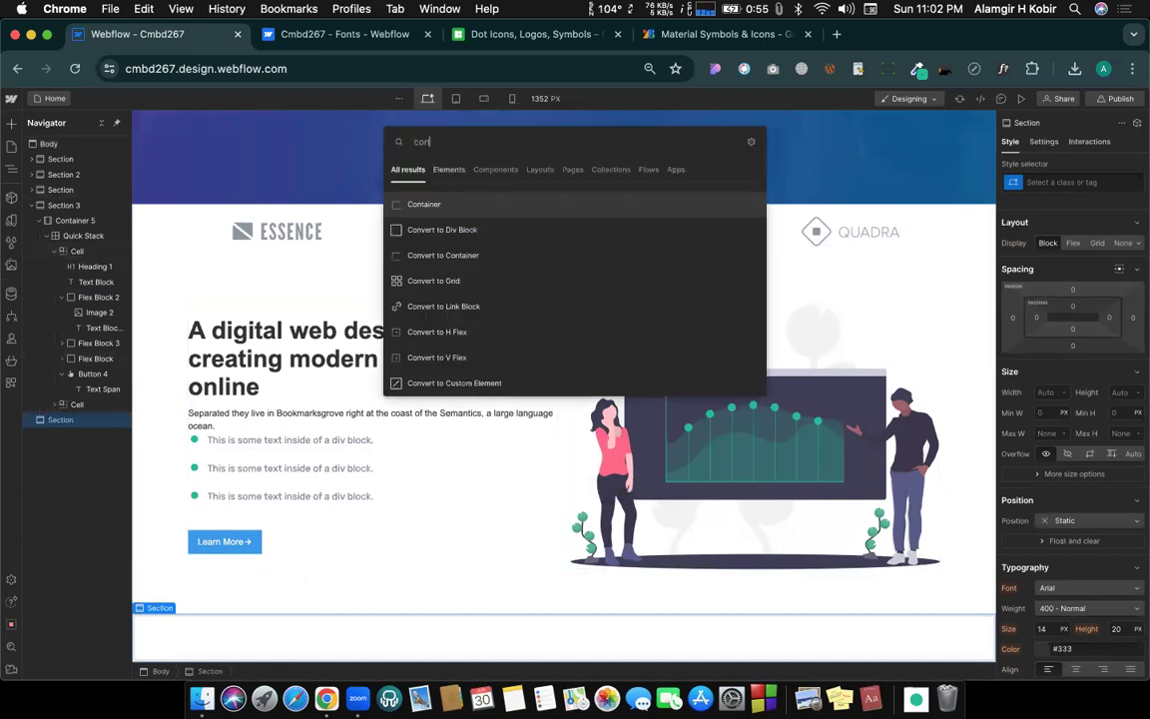
key(Return)
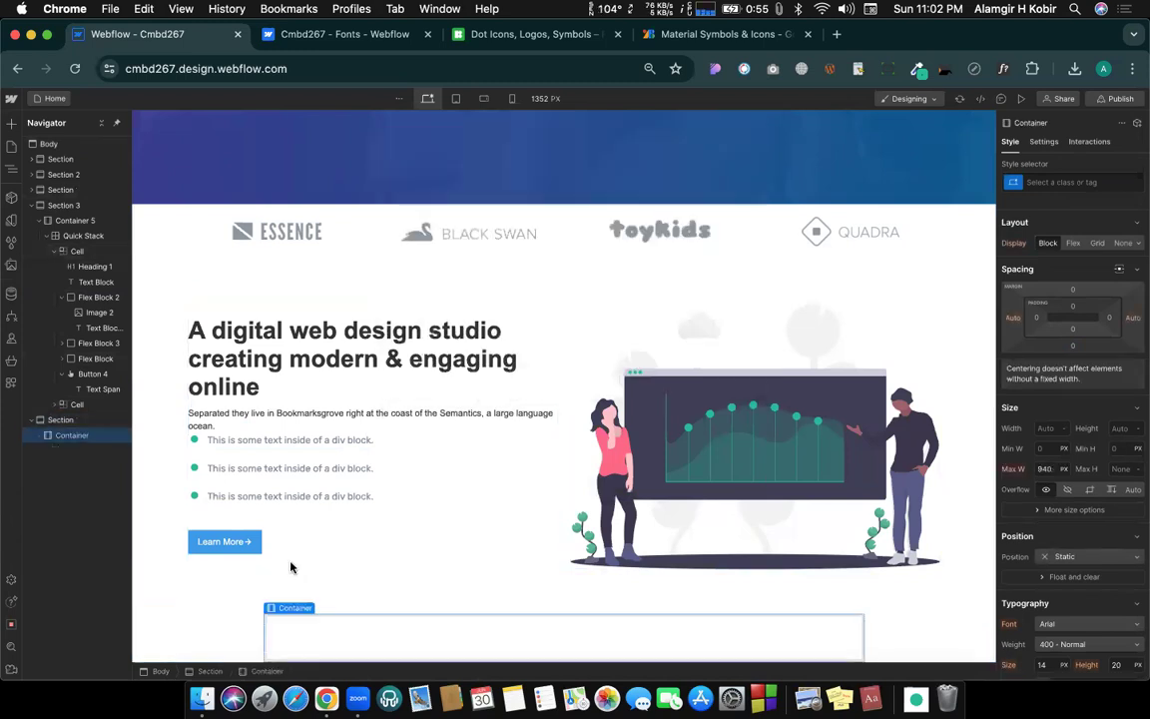
click(1041, 181)
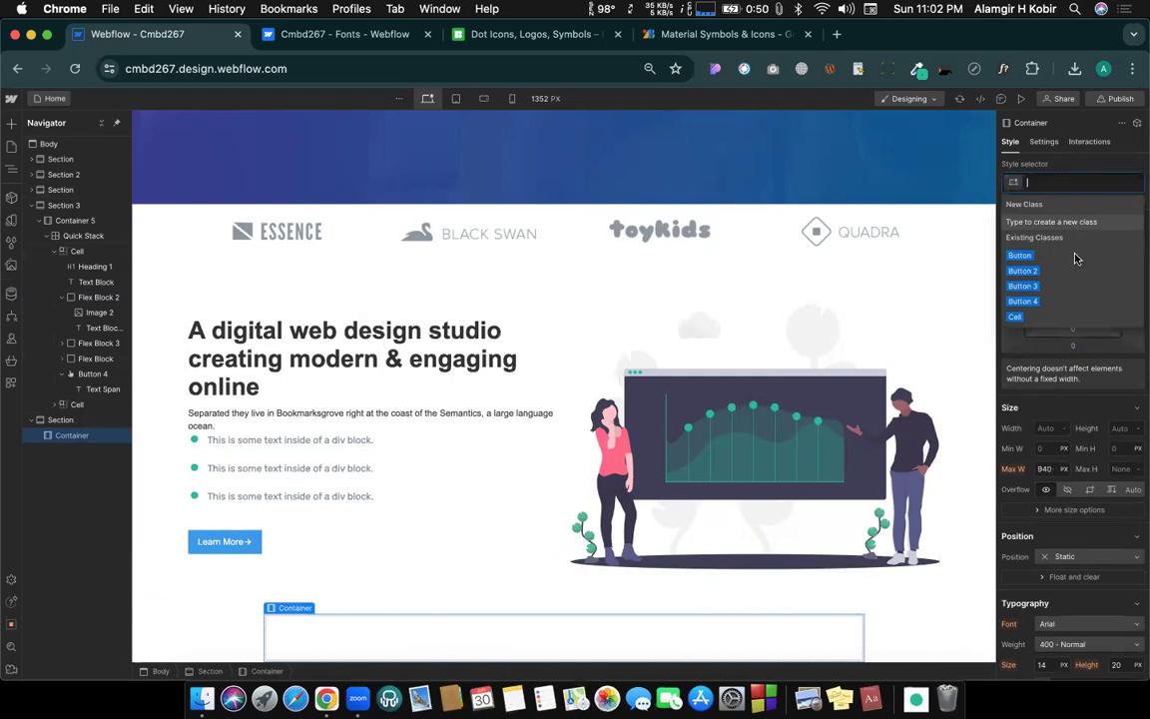
click(1041, 470)
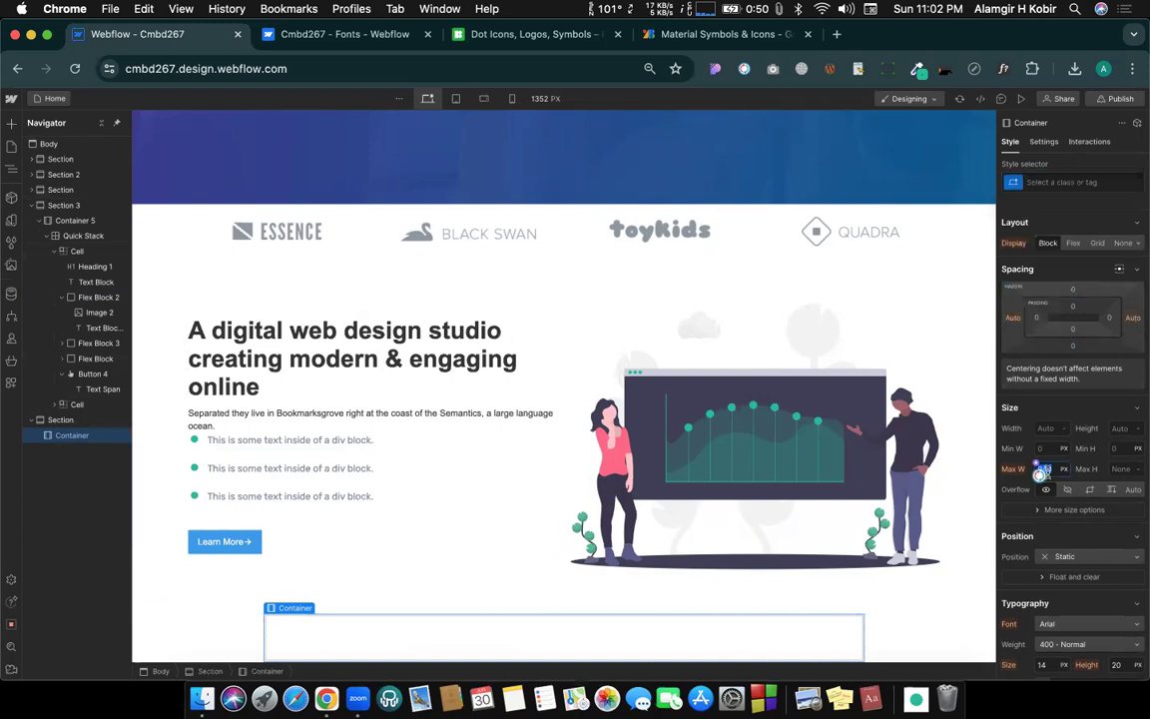
text(90vw)
key(Return)
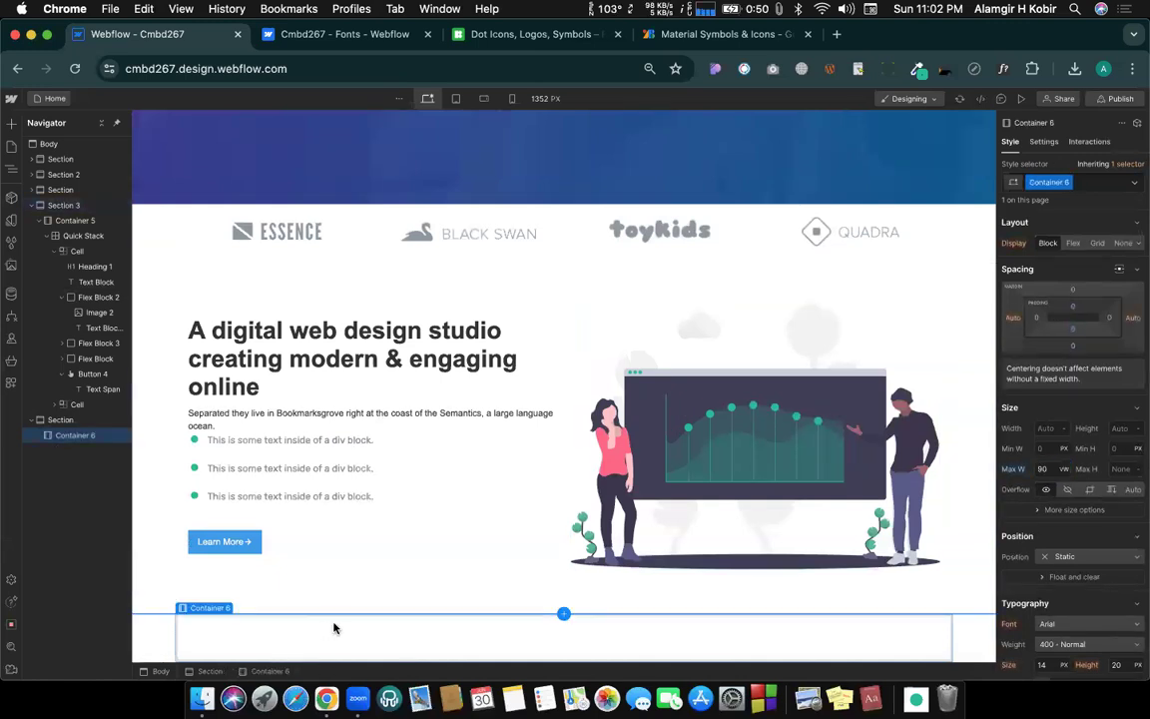
Step: Add an H1 heading inside the new container with the text "OUR SERVICES"
key(super+k)
text(he)
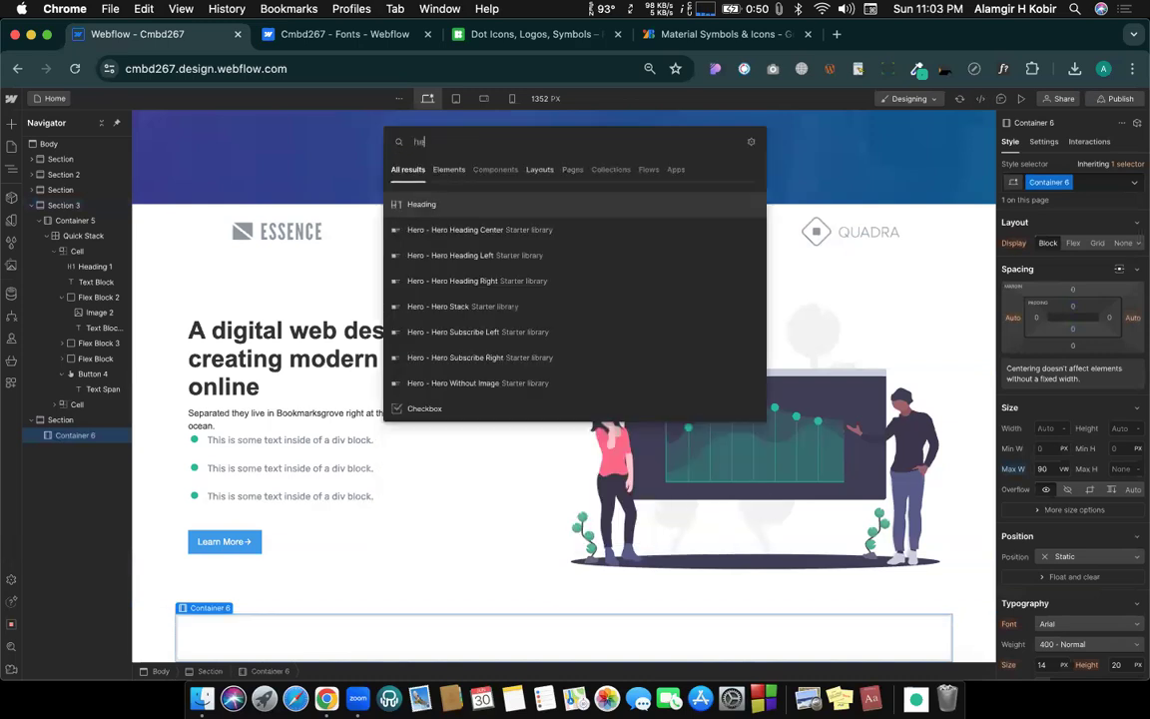
key(Return)
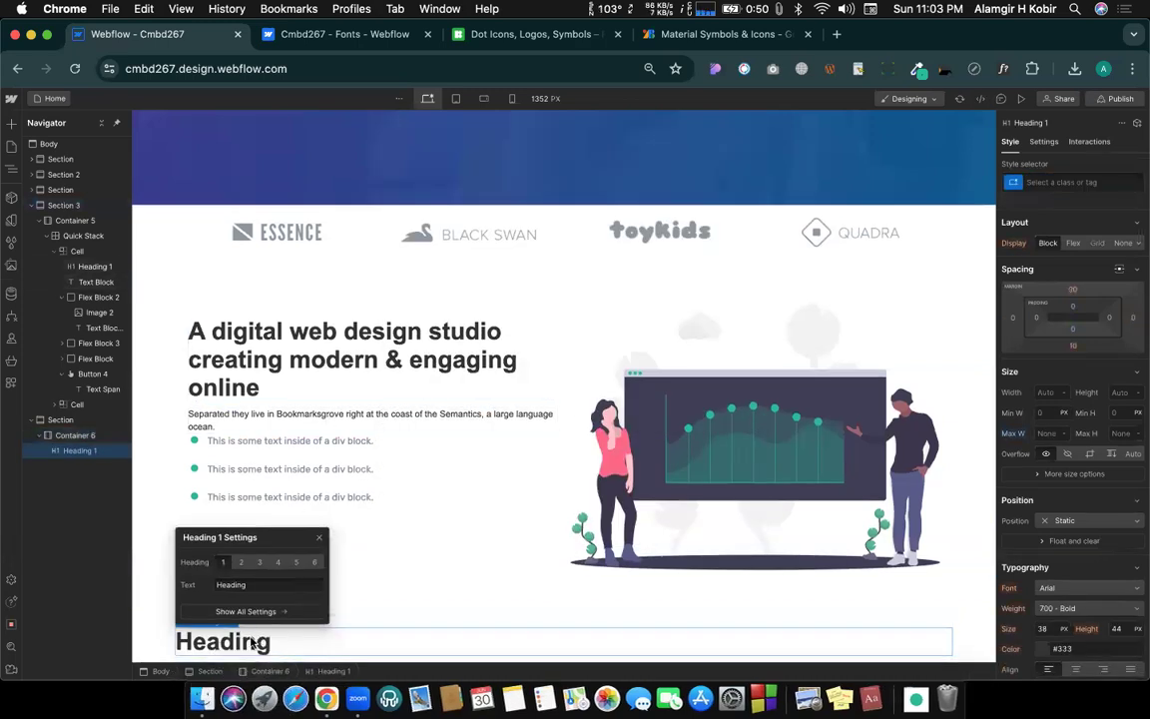
double_click(252, 644)
text(OUR SERVICES)
key(super+a)
text(OUR SERVICES)
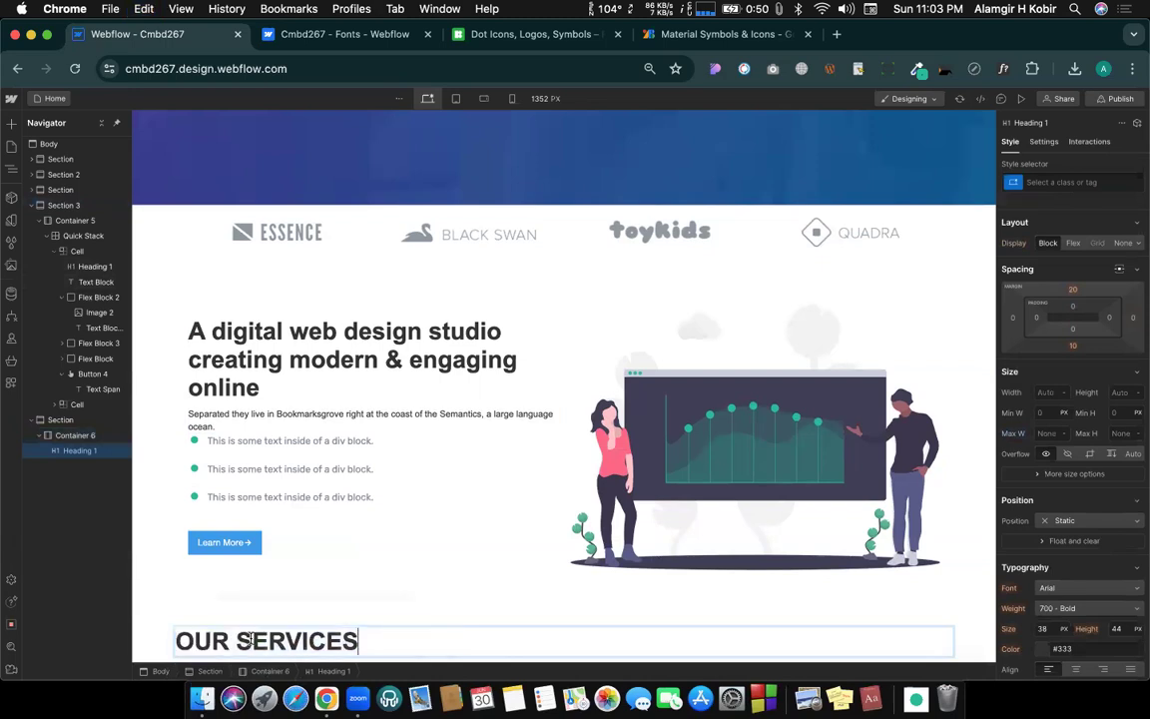
Step: Copy the description paragraph under Our Services from the Hiric template and return to the Webflow designer
key(ctrl+Right)
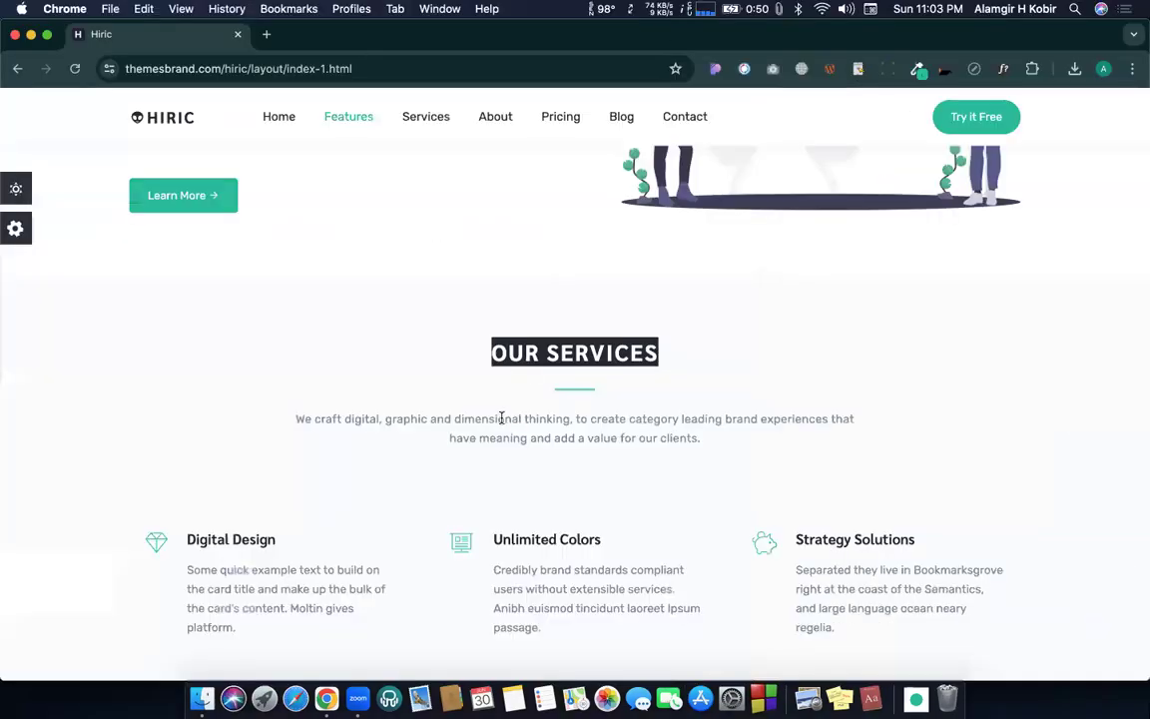
triple_click(501, 417)
key(super+c)
key(ctrl+Left)
Step: Center-align the text of the OUR SERVICES heading
click(377, 631)
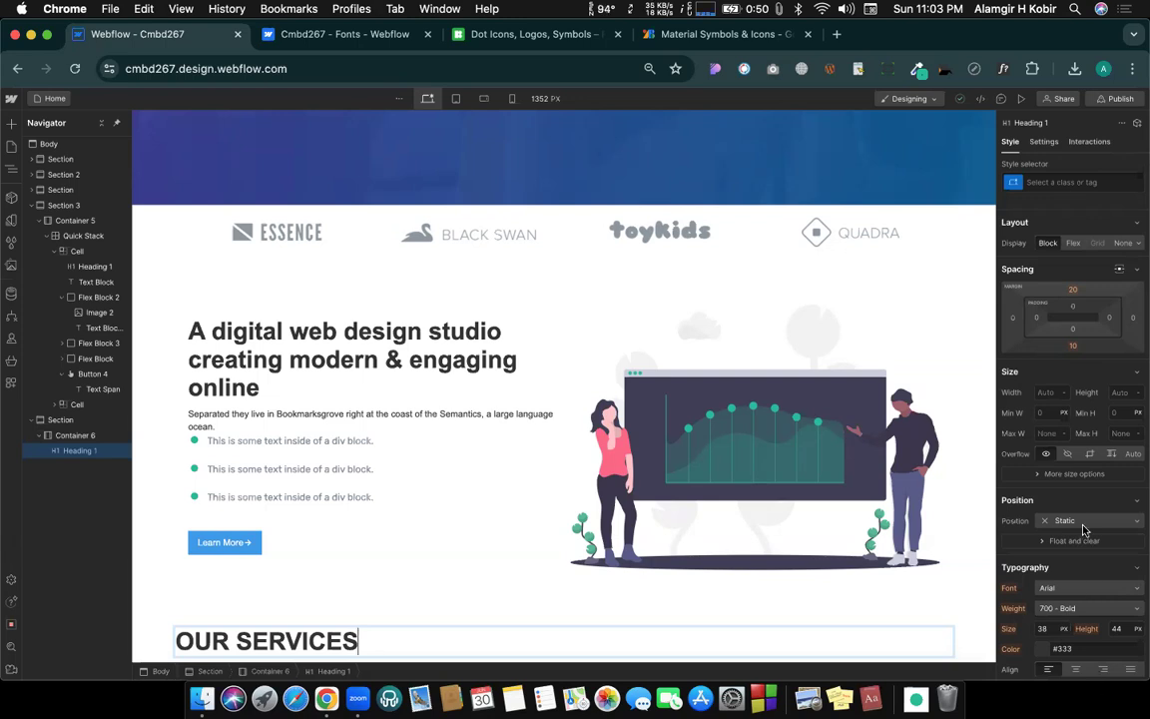
click(1075, 670)
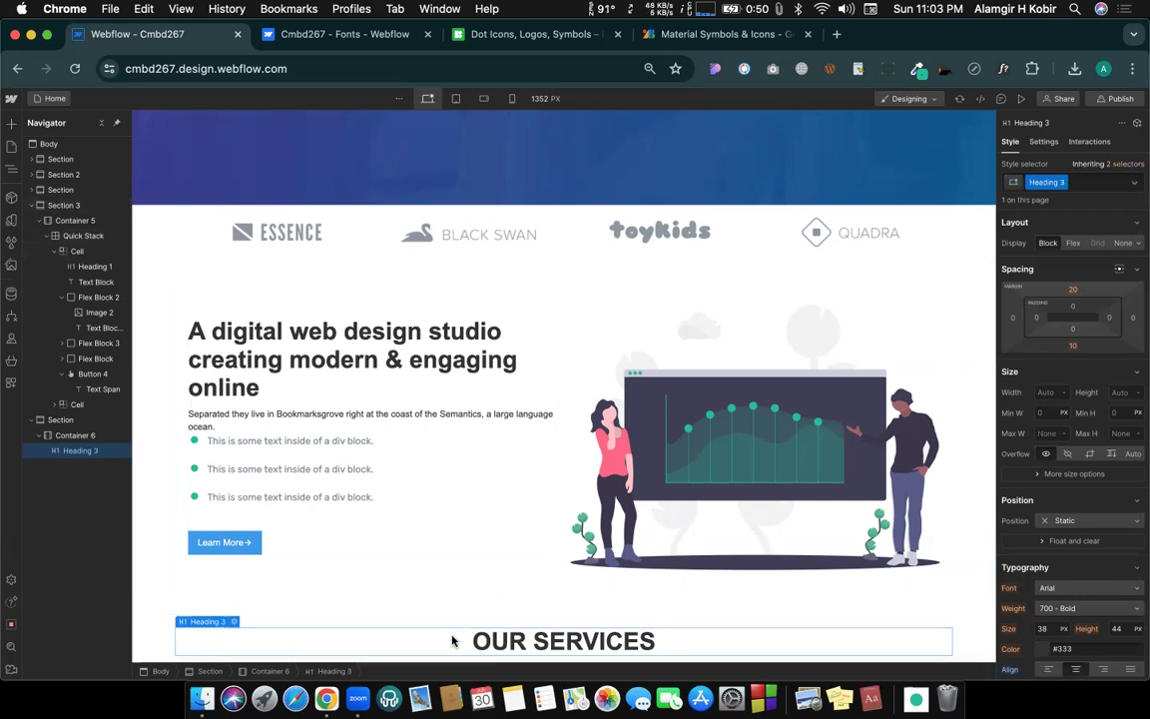
Step: Add a Text Block below the OUR SERVICES heading and replace its placeholder with the copied description paragraph
key(super+e)
text(te)
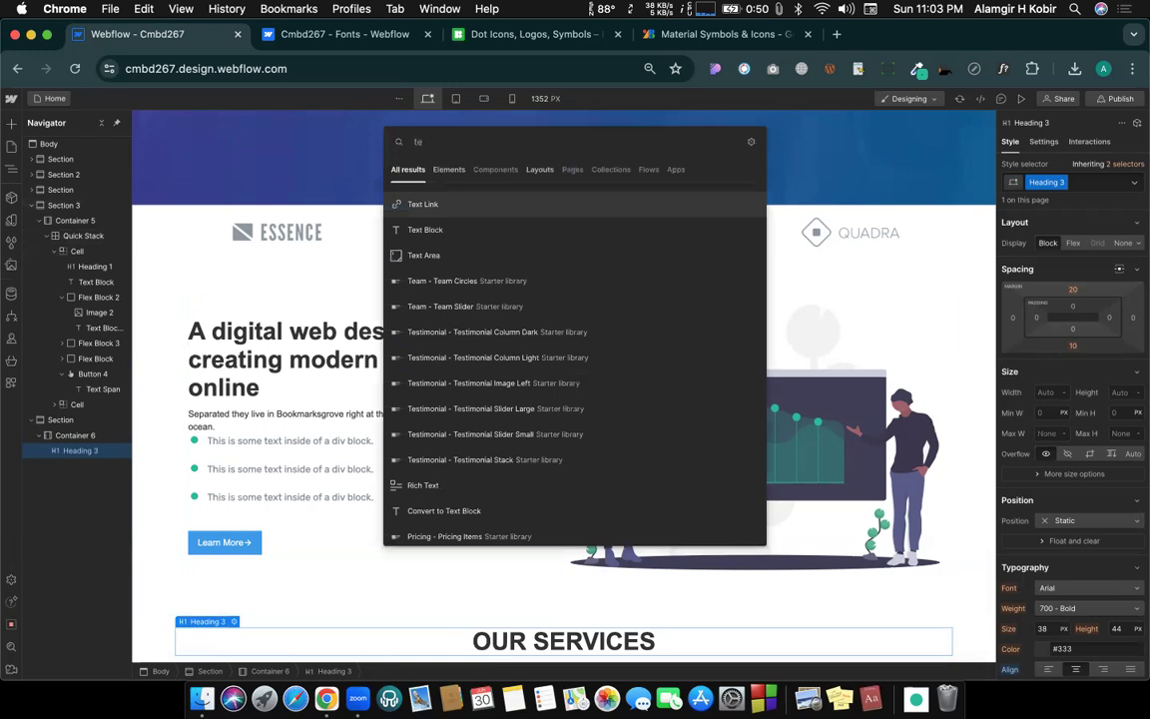
key(Down)
key(Return)
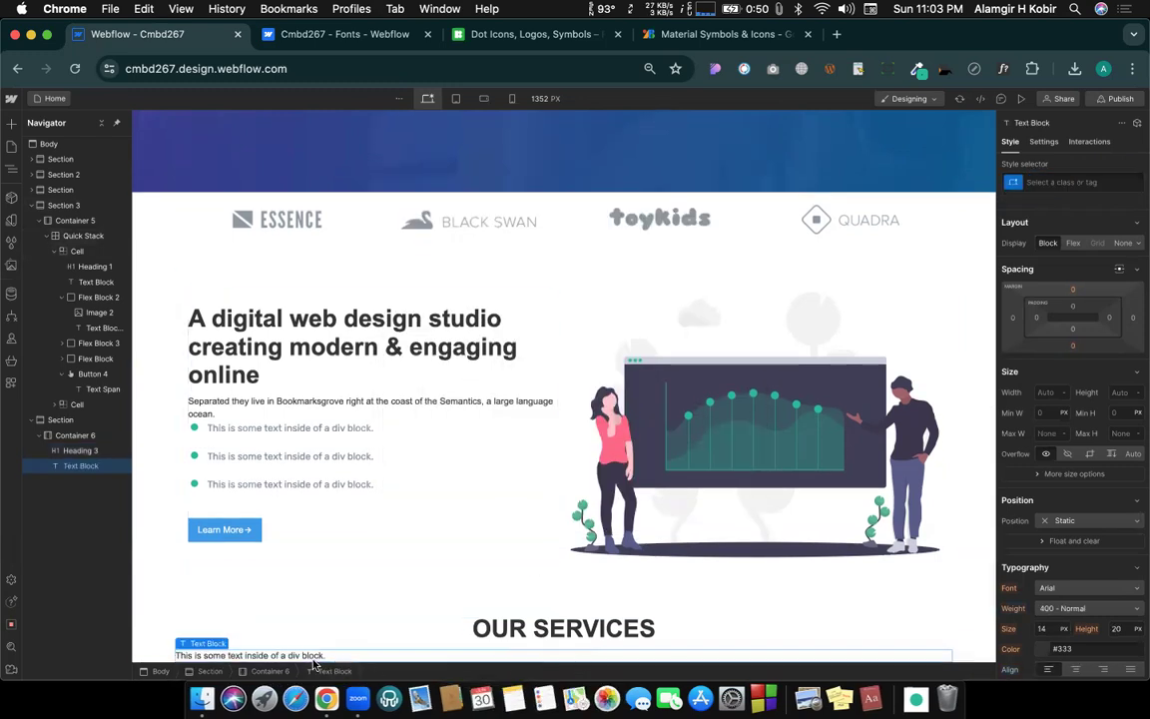
double_click(309, 654)
key(super+v)
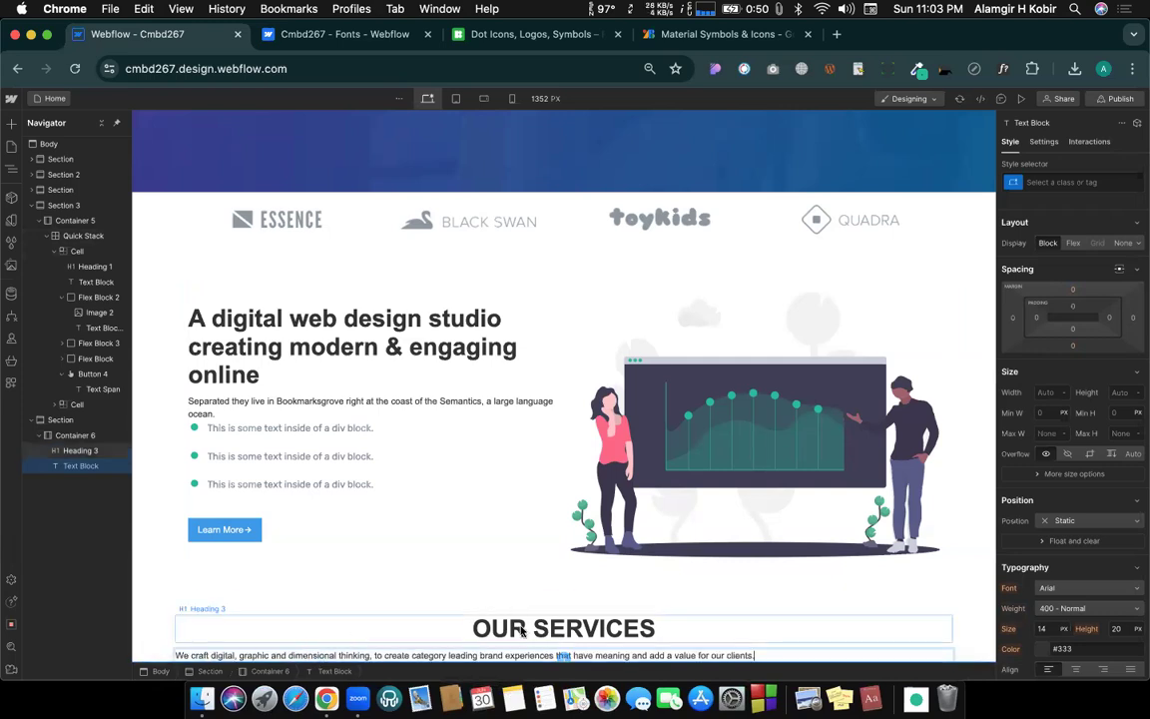
double_click(562, 655)
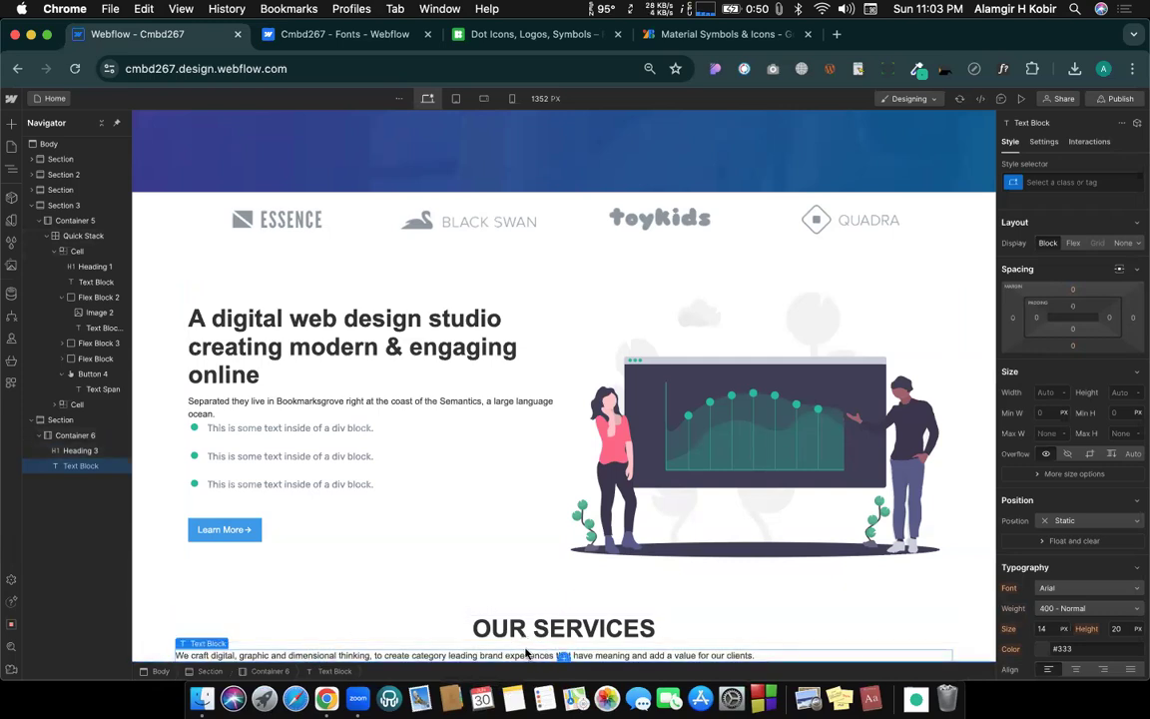
Step: Center-align the description text block below the OUR SERVICES heading and compare it with the Hiric template
key(Escape)
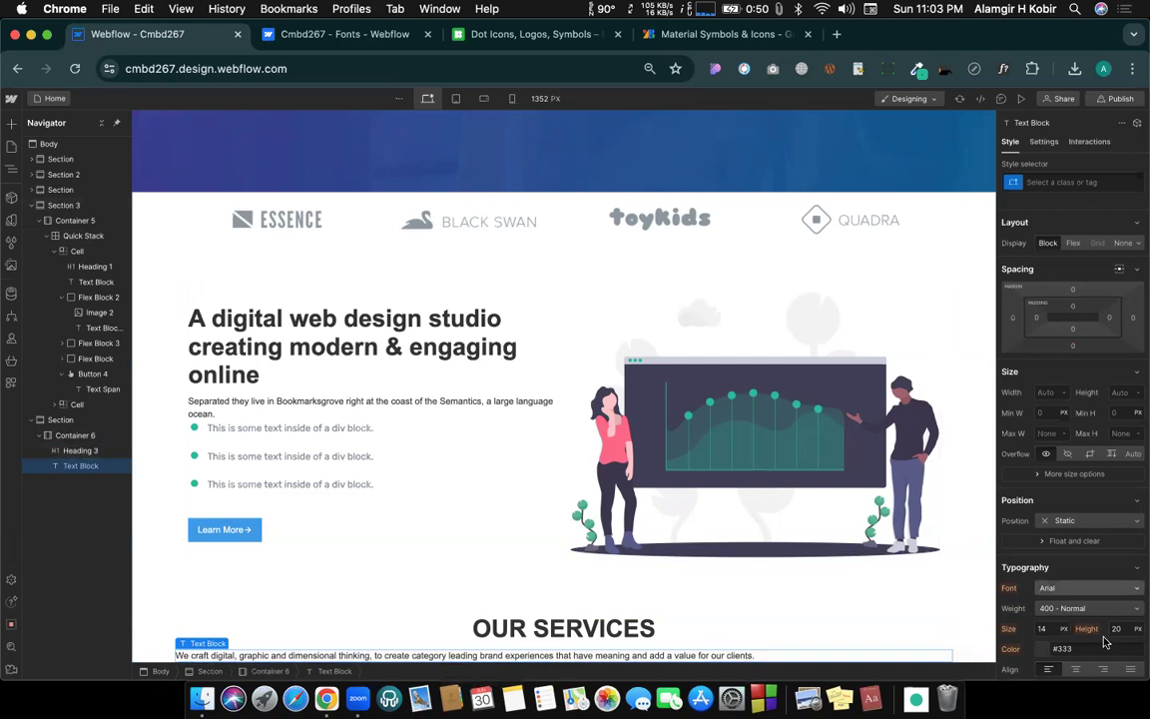
click(1075, 671)
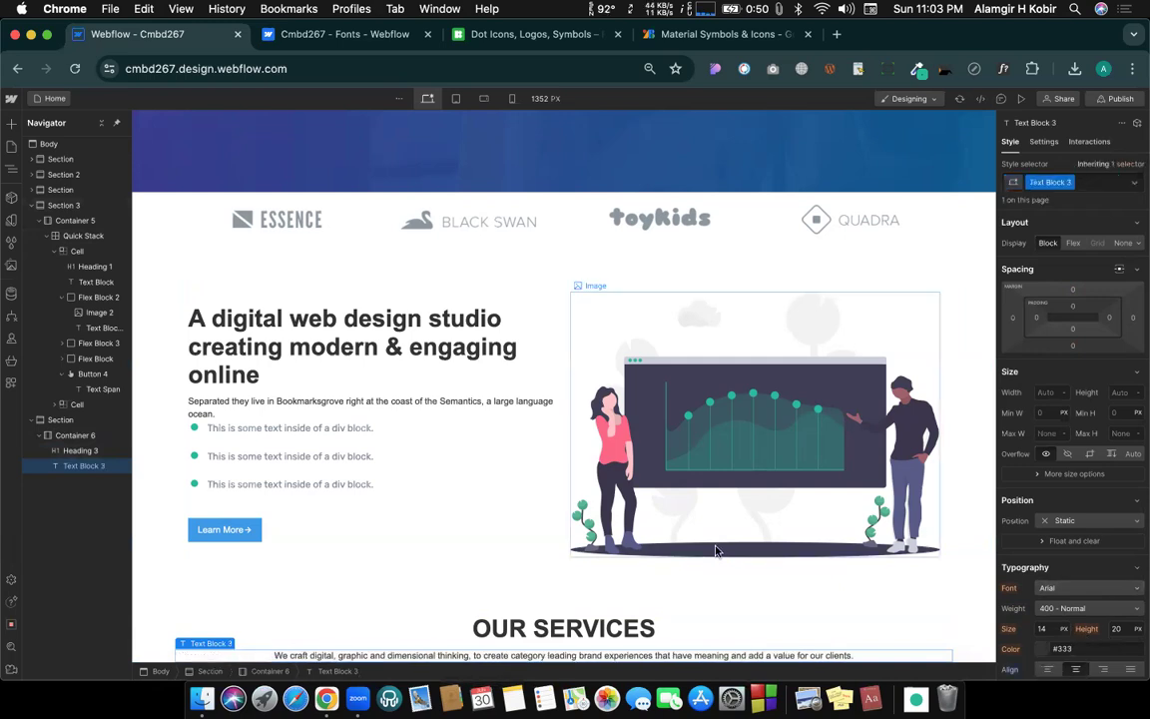
key(ctrl+Right)
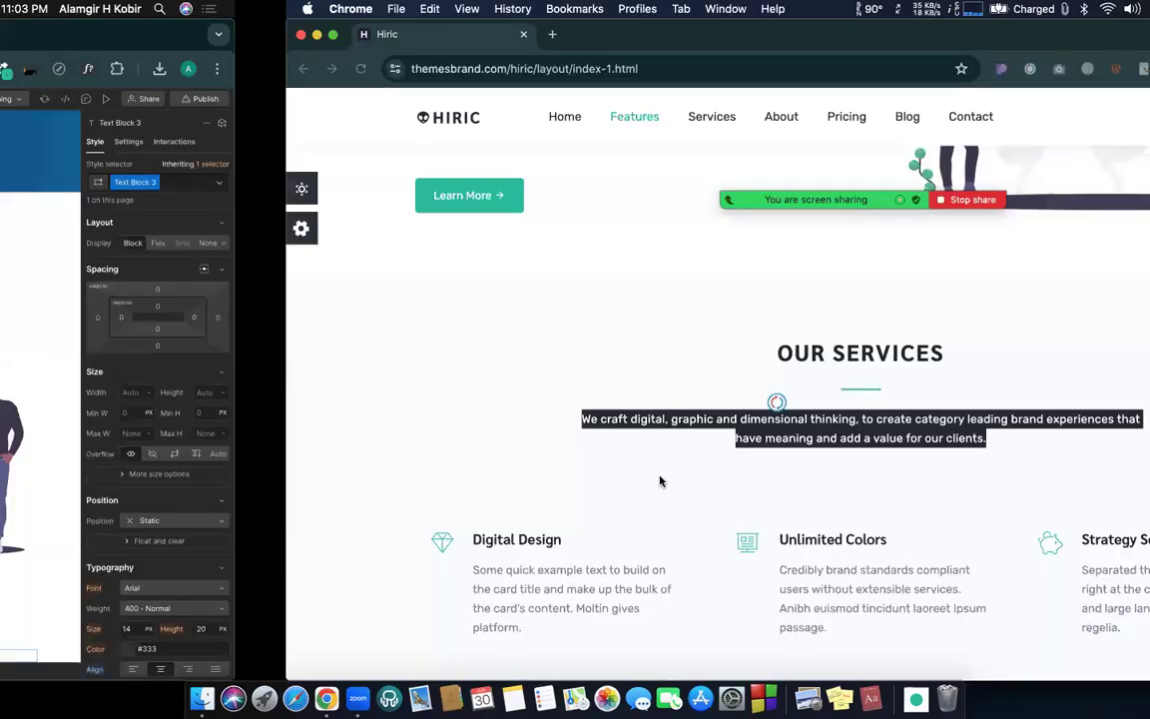
key(ctrl+Left)
click(781, 461)
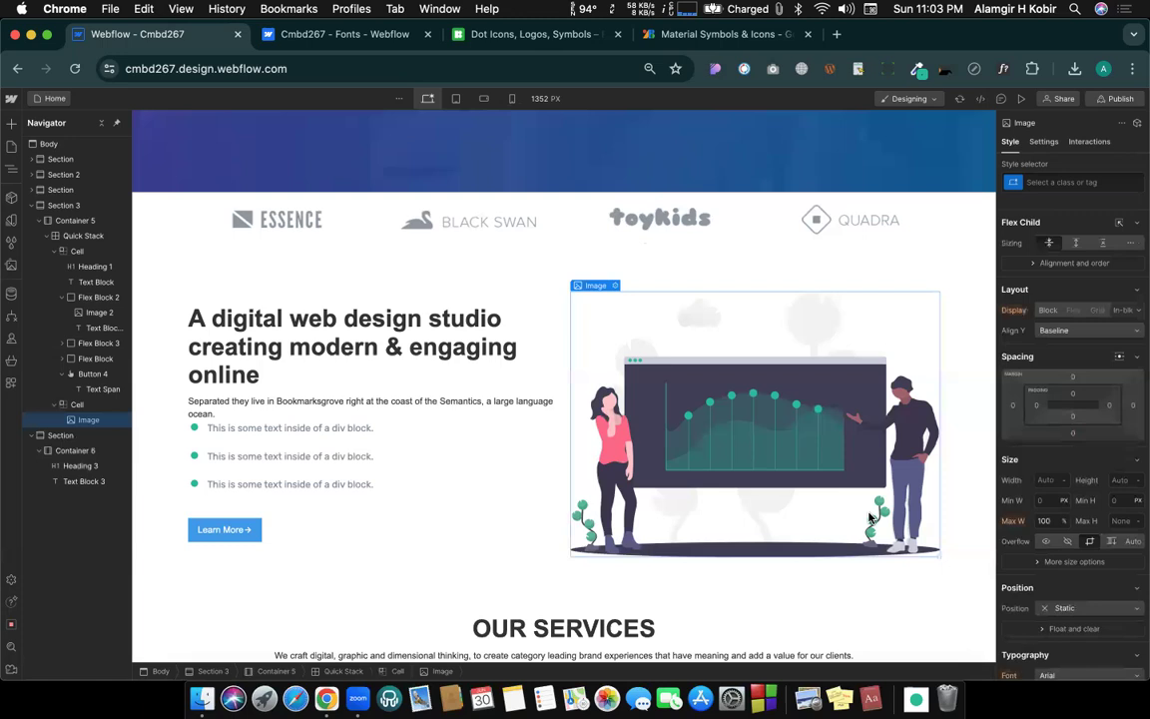
scroll(1060, 467, down, 2)
scroll(1060, 468, down, 8)
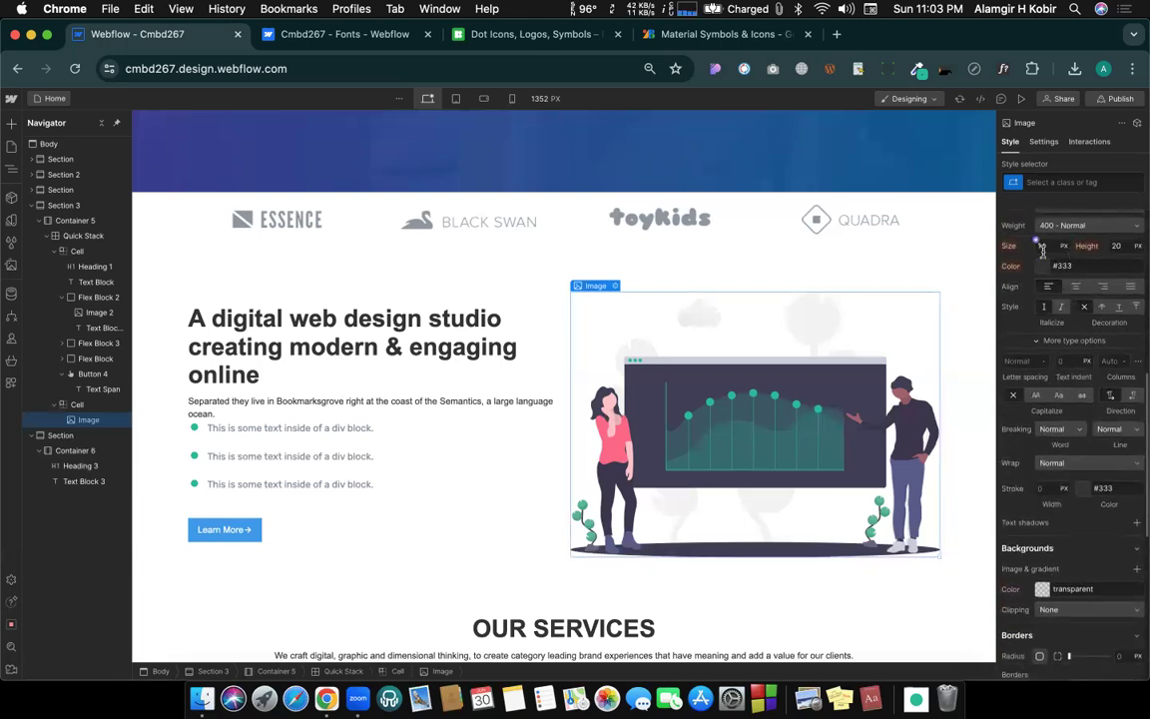
drag(1041, 248, 1035, 241)
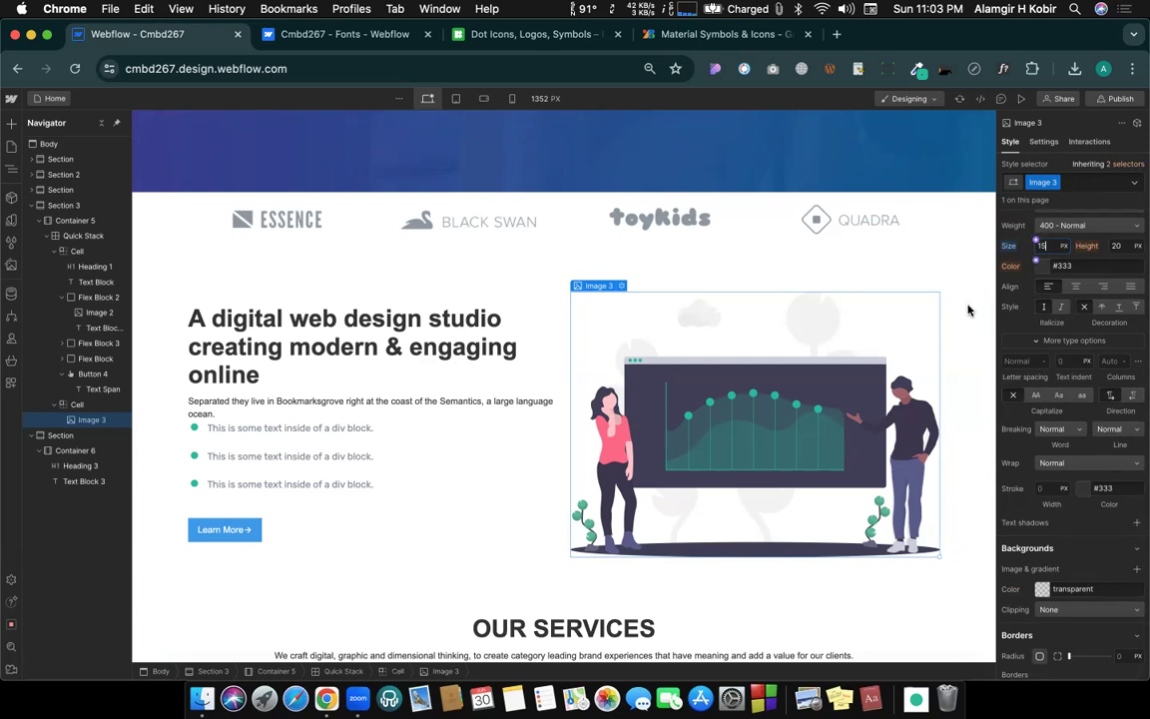
key(super+z)
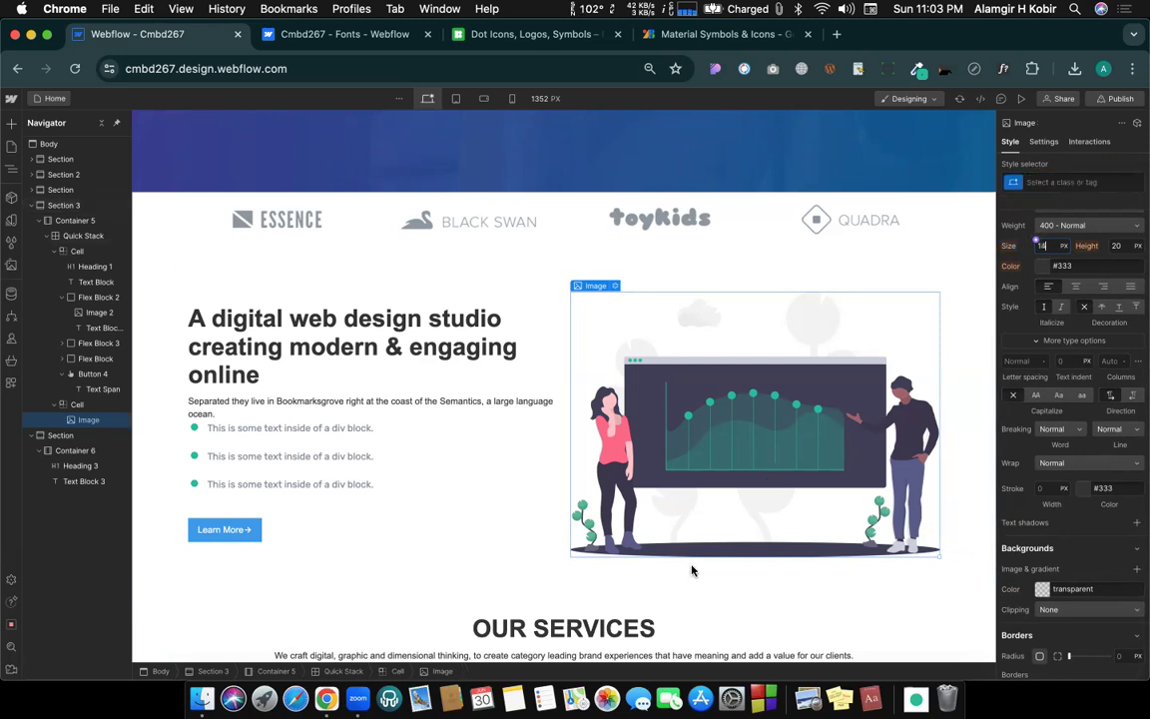
Step: Set the font size of the Our Services description text block to 16 px and compare it with the Hiric template
click(554, 650)
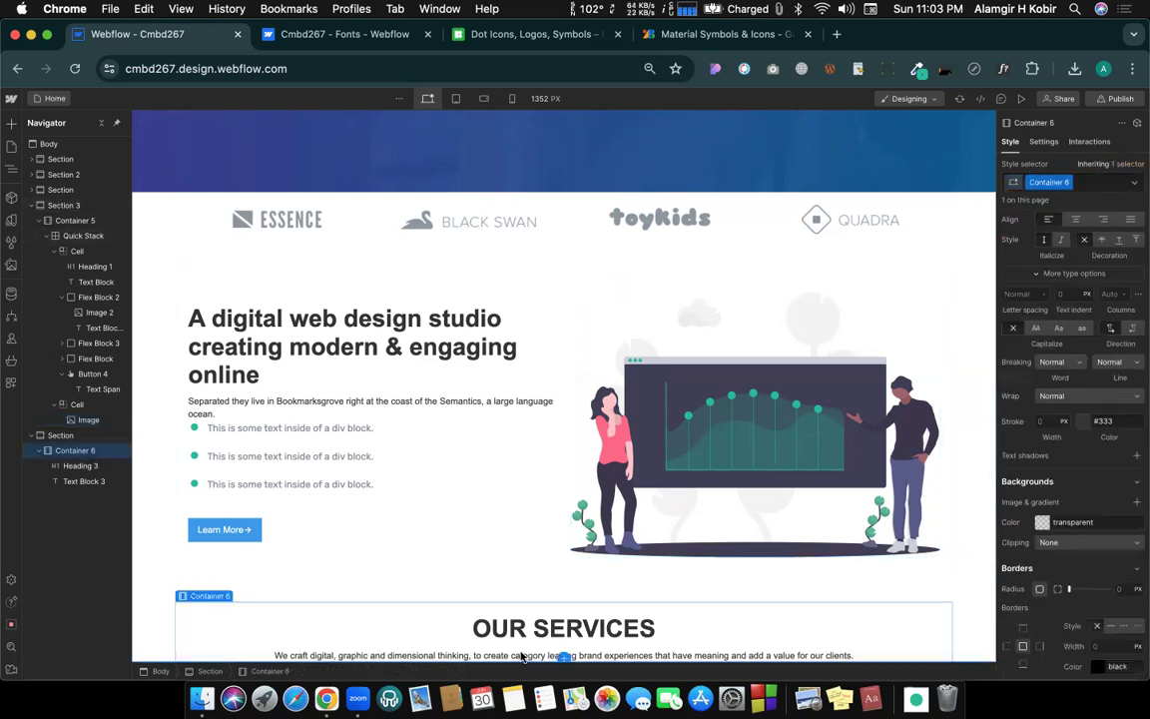
click(523, 654)
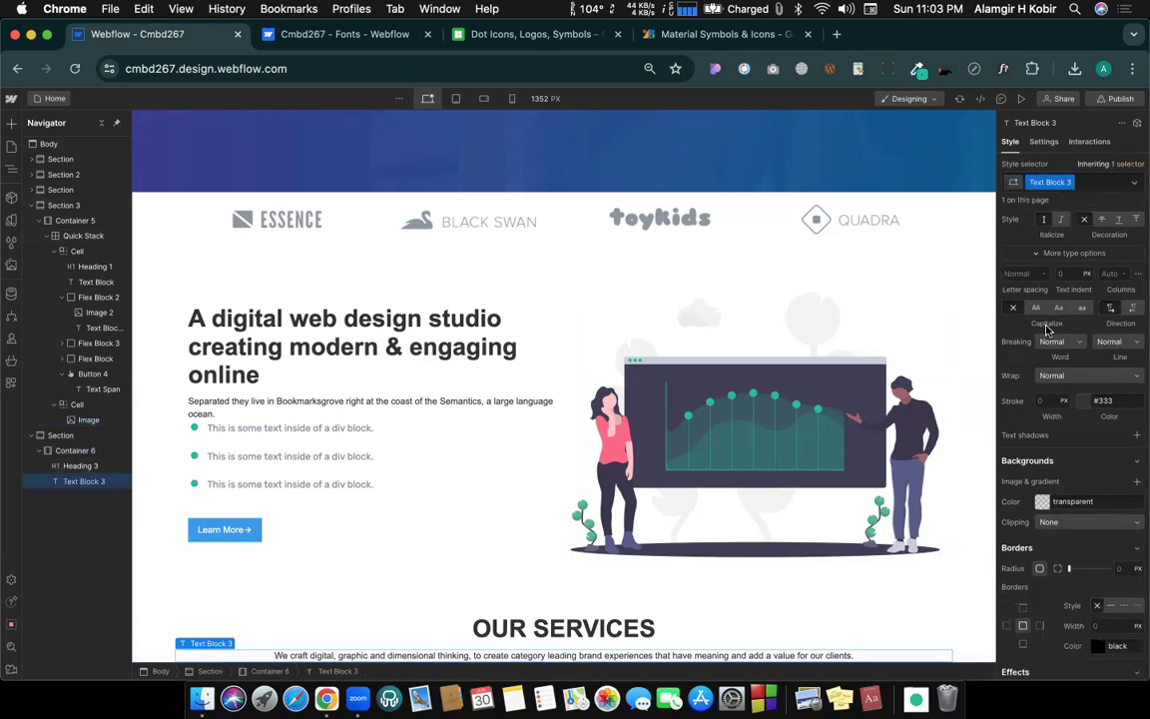
scroll(1048, 330, up, 5)
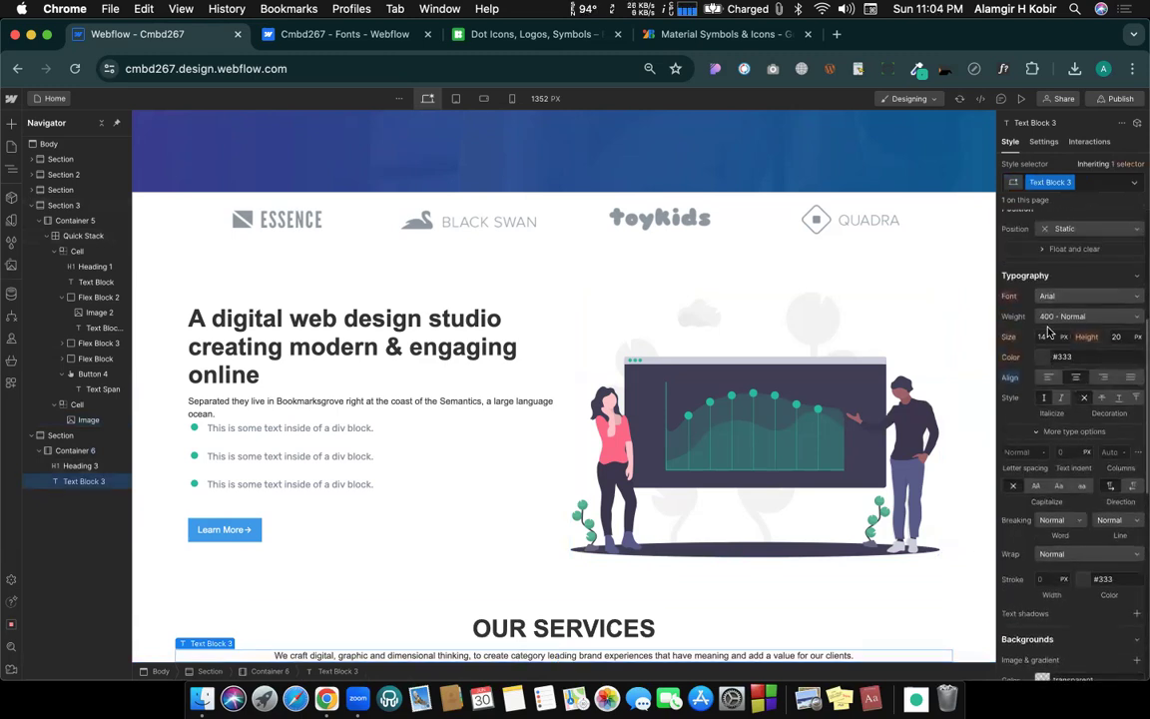
drag(1048, 338, 1042, 346)
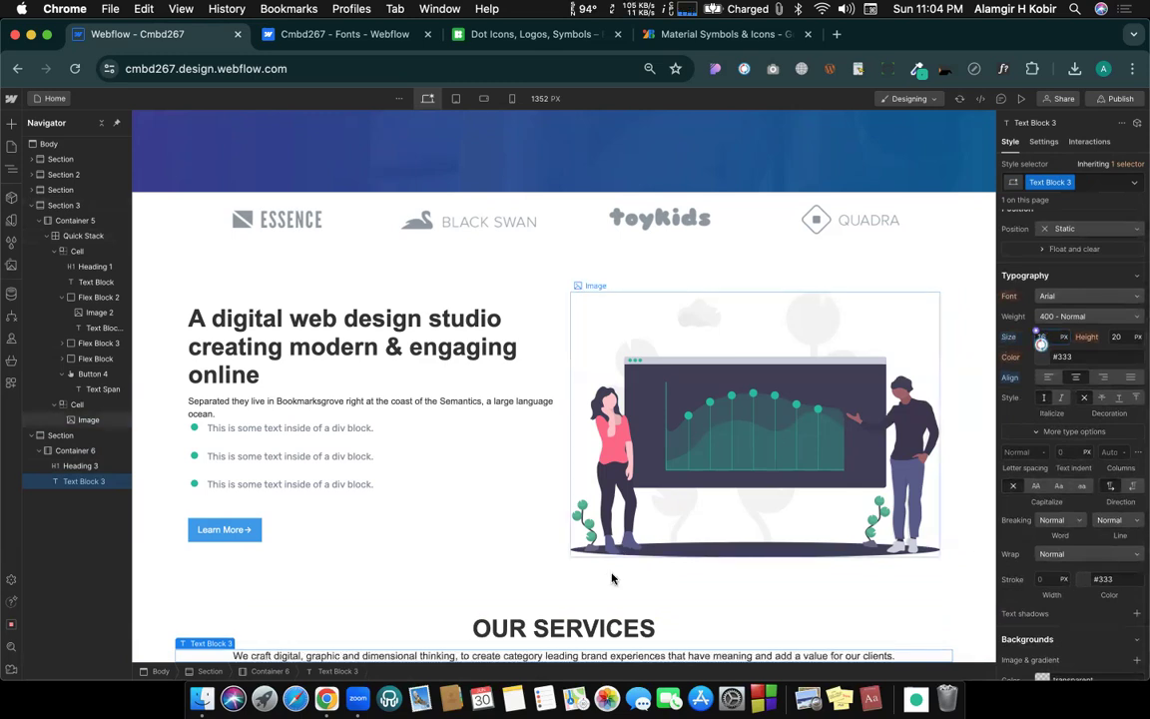
key(ctrl+Right)
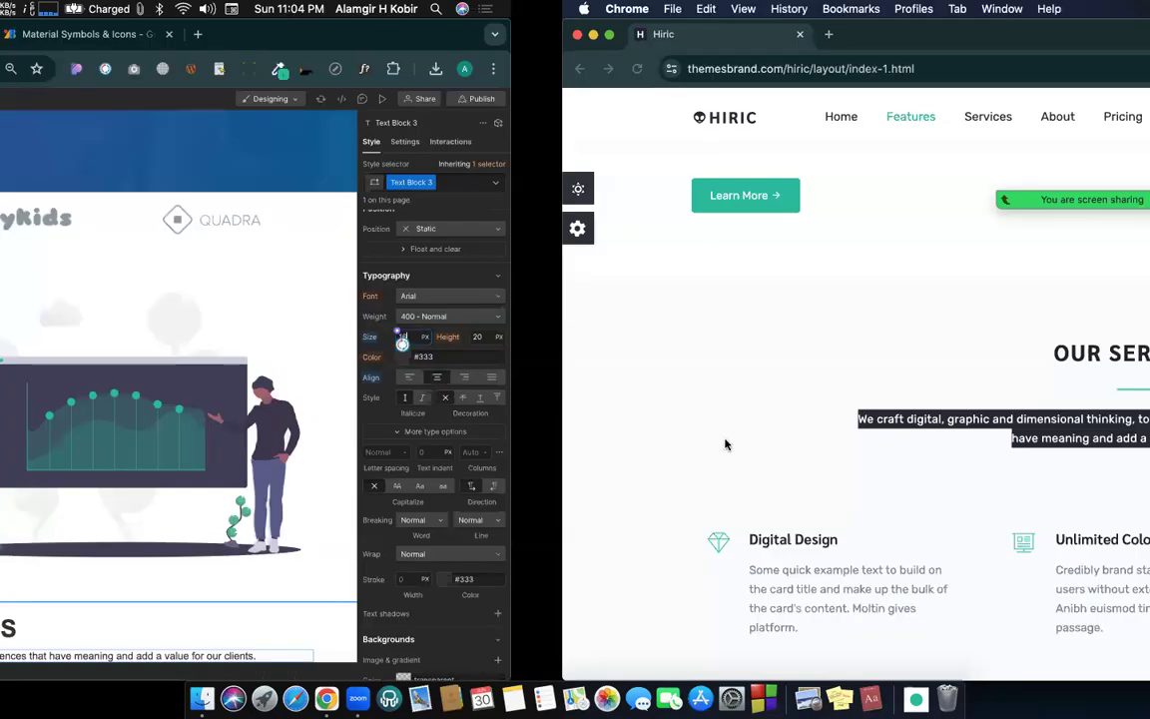
key(ctrl+Left)
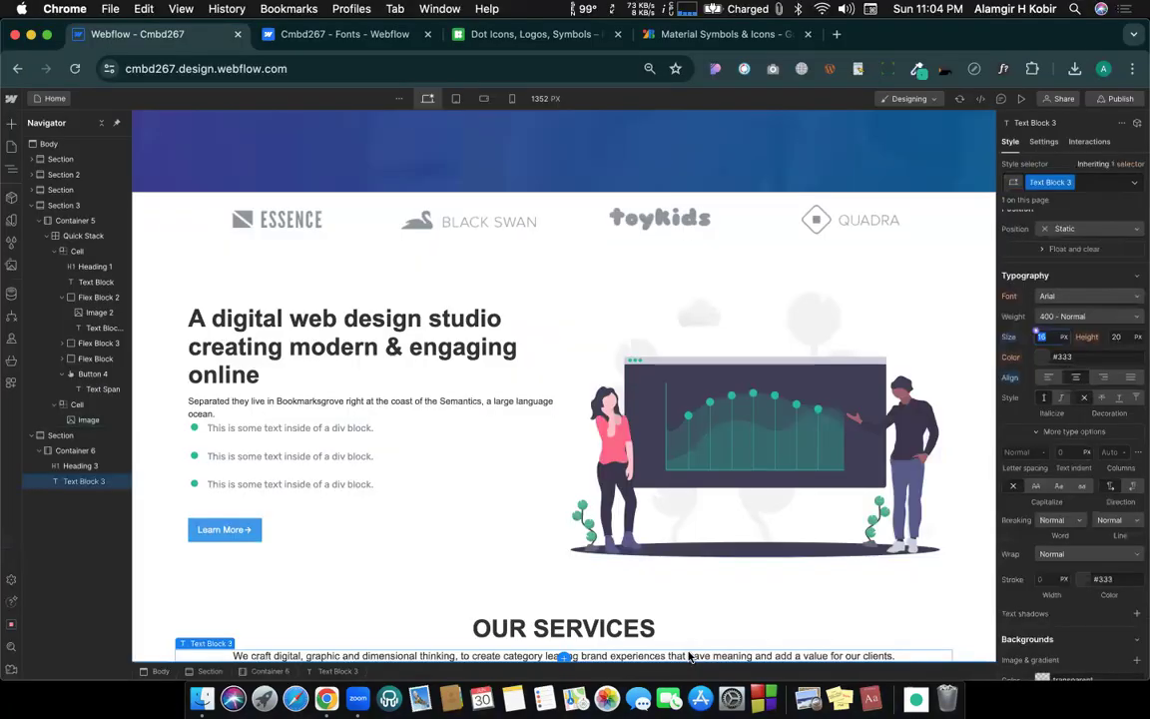
Step: Try to break the Our Services description into two lines before "have meaning"
double_click(711, 656)
key(super+shift+Right)
key(BackSpace)
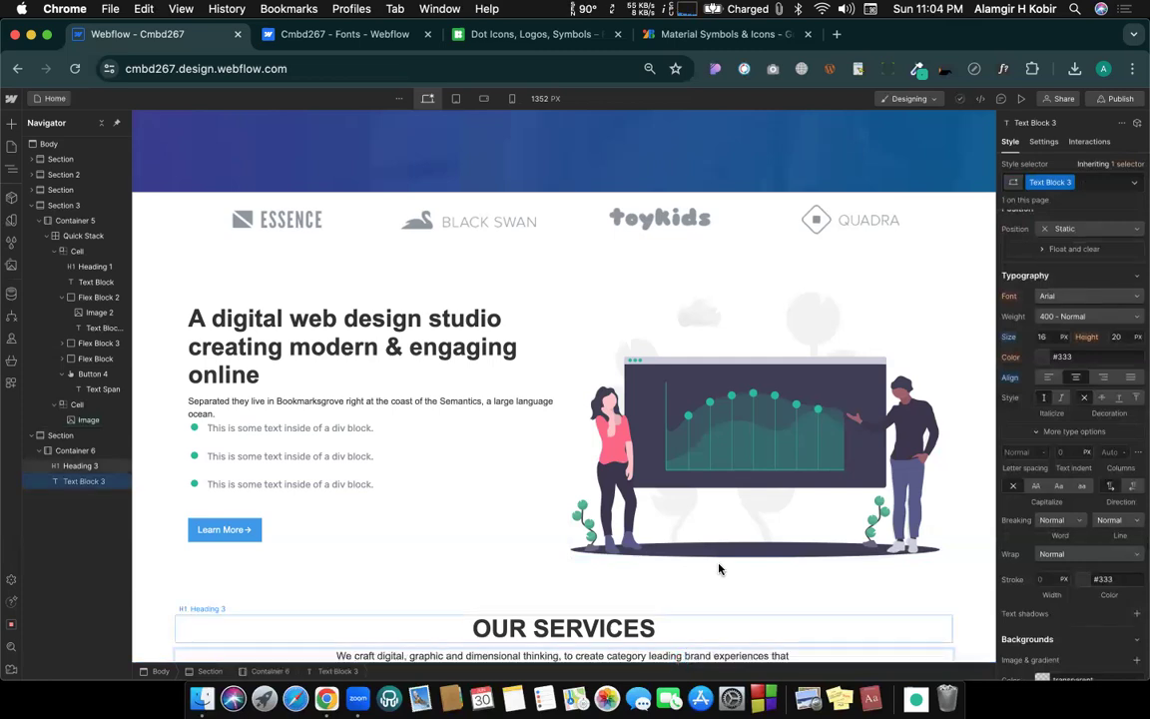
key(super+z)
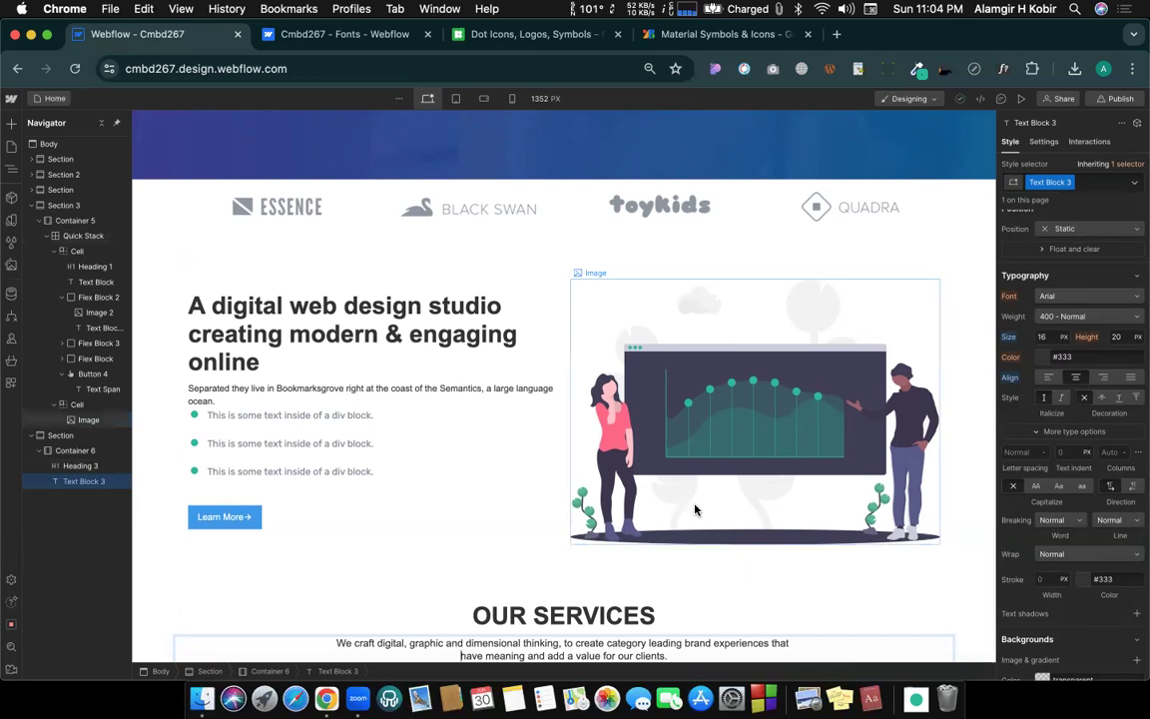
key(BackSpace)
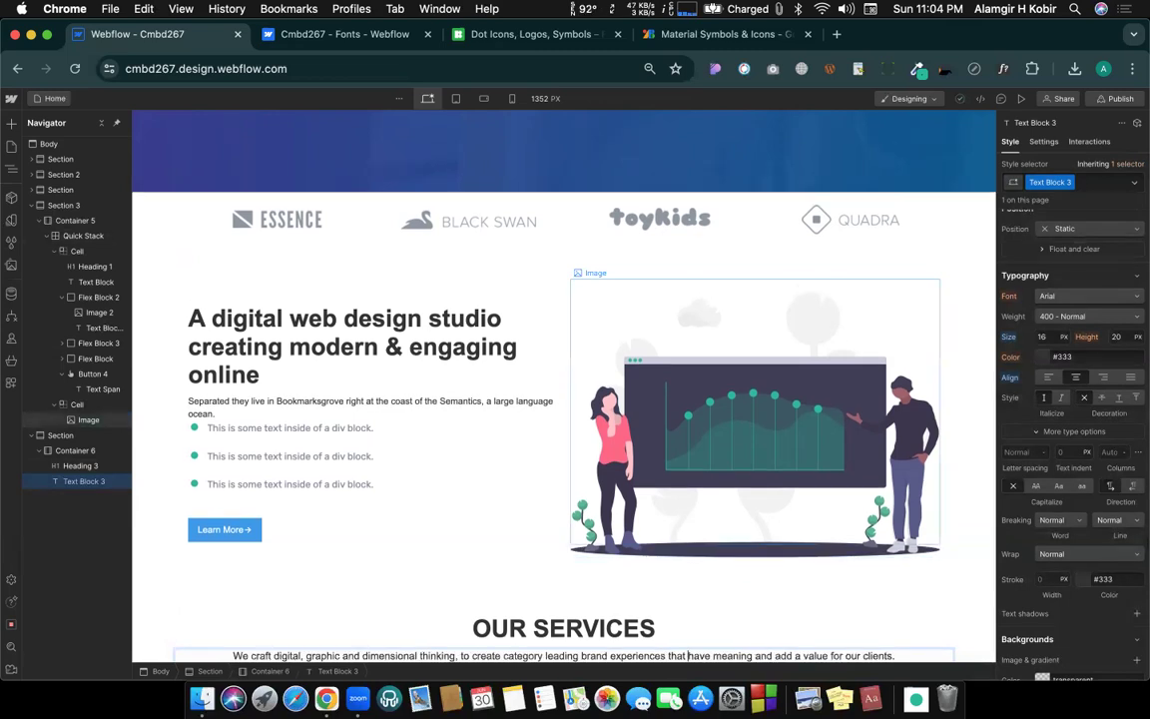
click(928, 656)
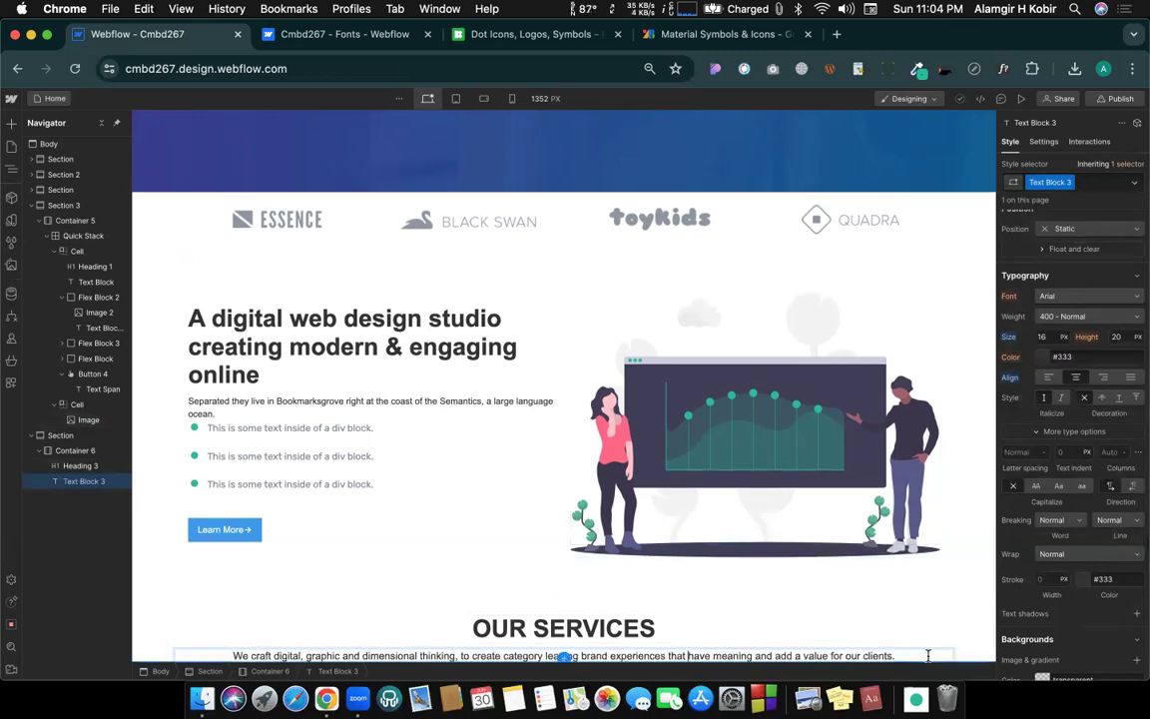
key(Escape)
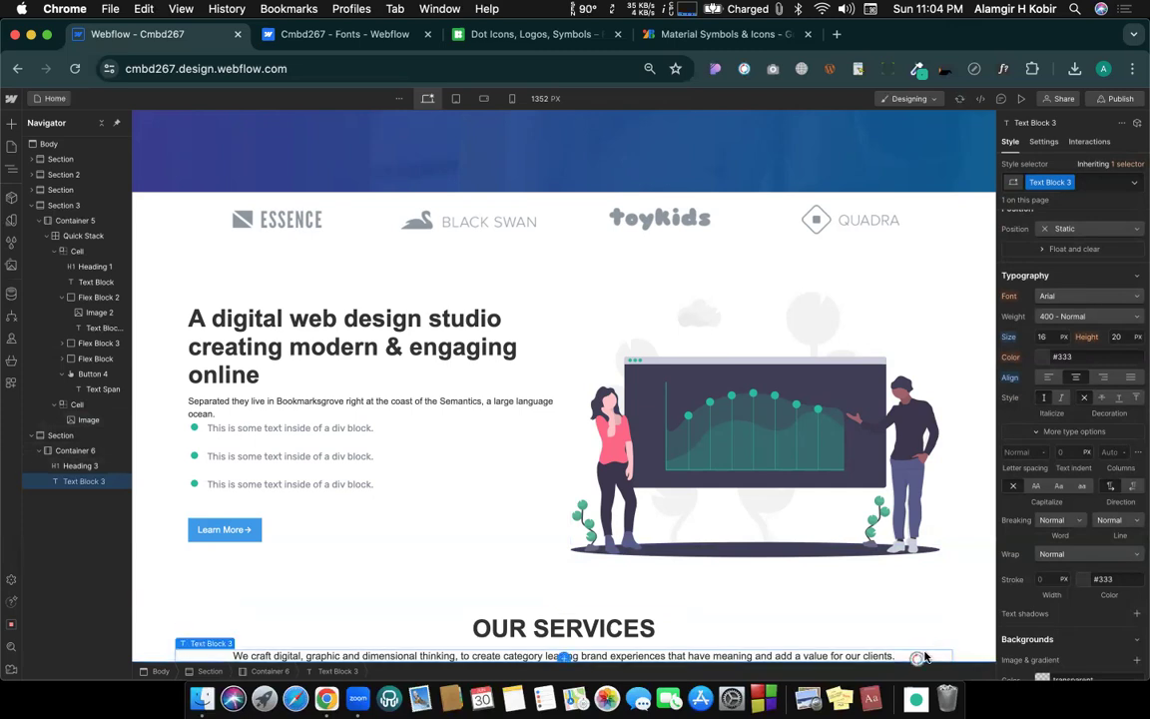
Step: Set the left and right padding of the Our Services description text block to 250 px
scroll(1029, 372, up, 5)
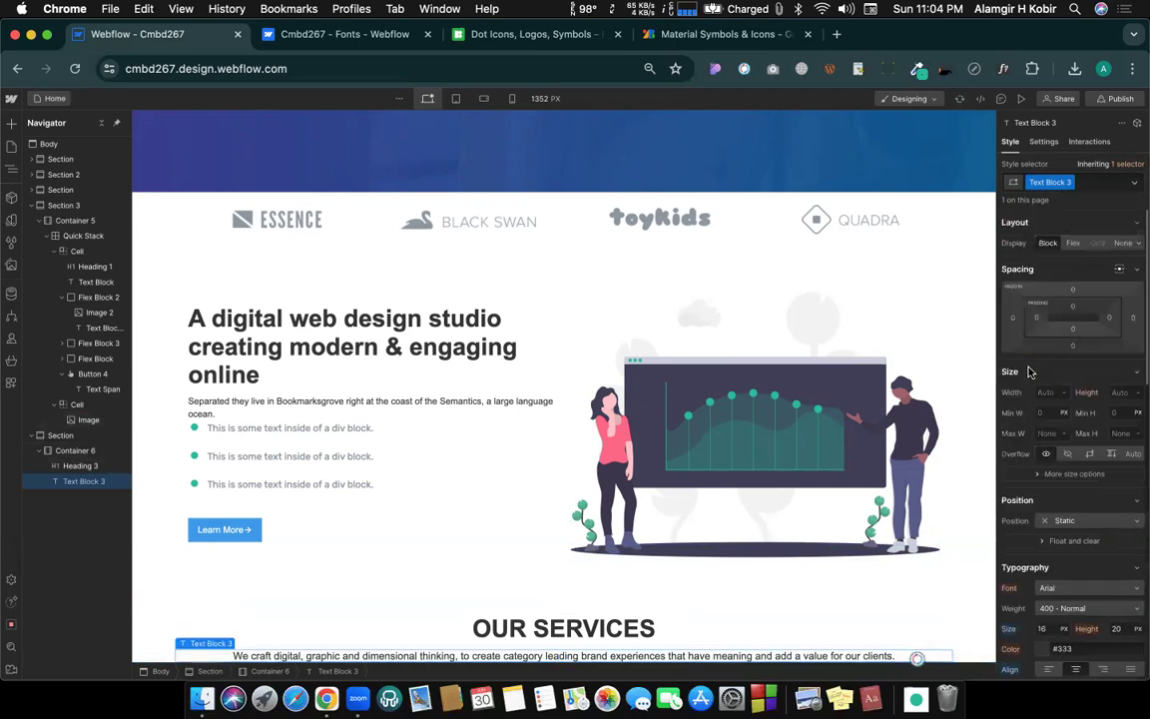
click(1110, 319)
text(250)
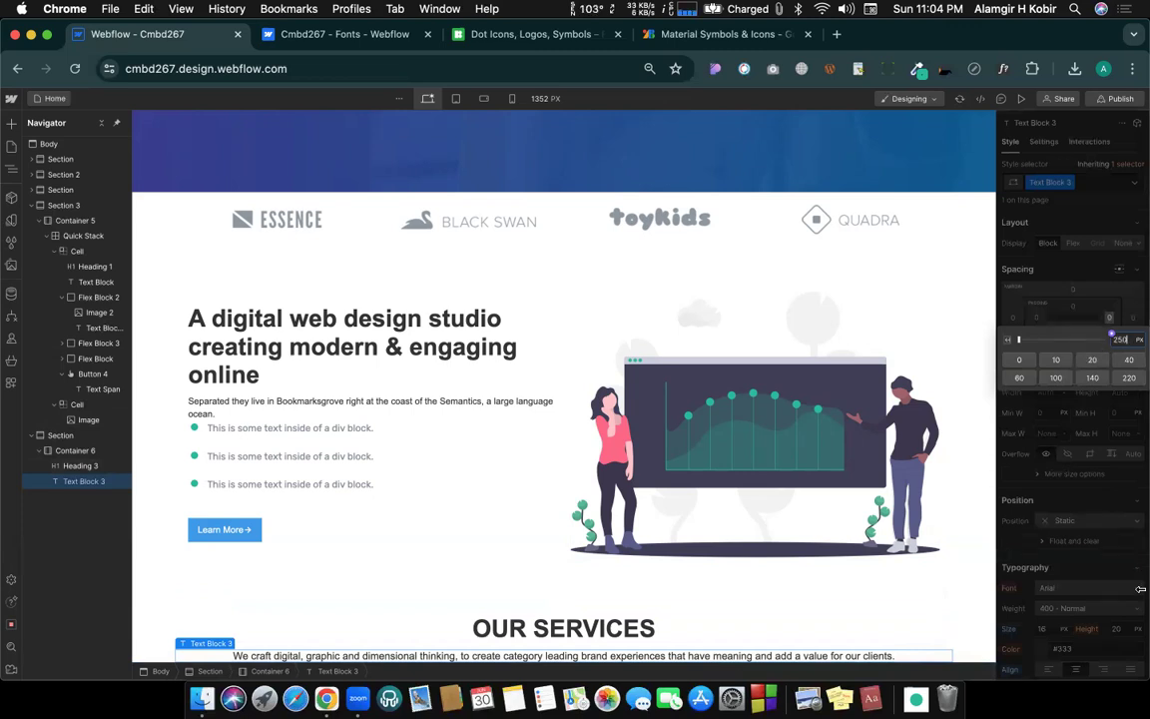
key(Return)
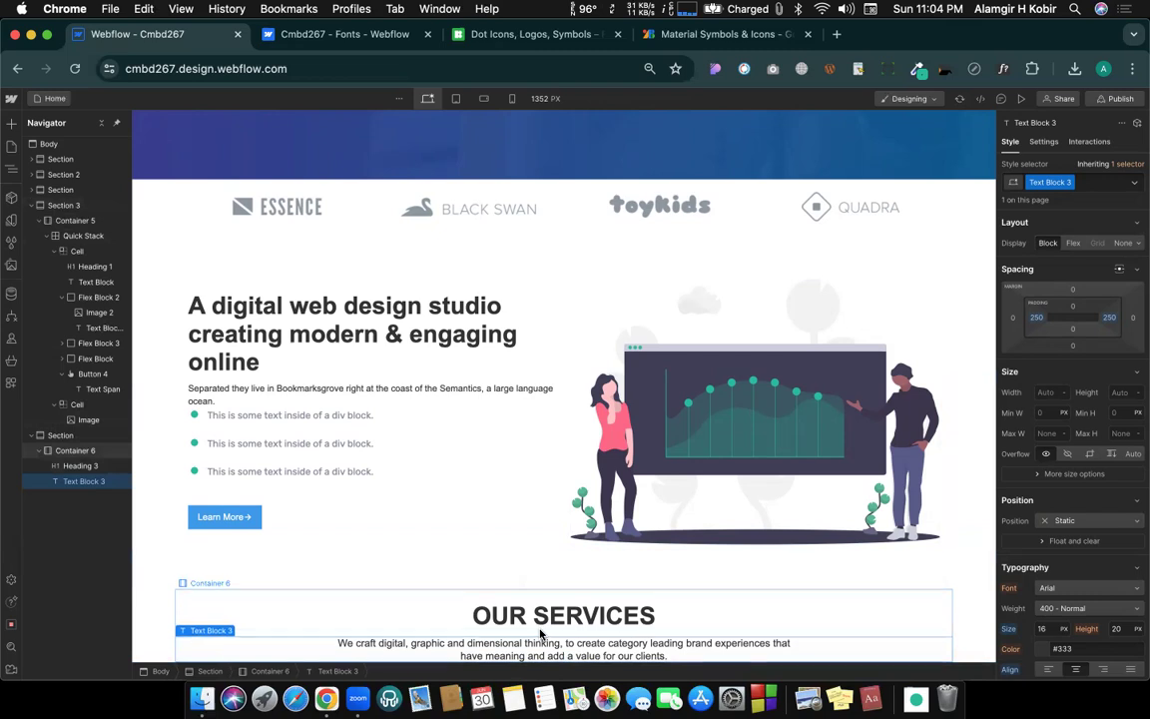
key(ctrl+Right)
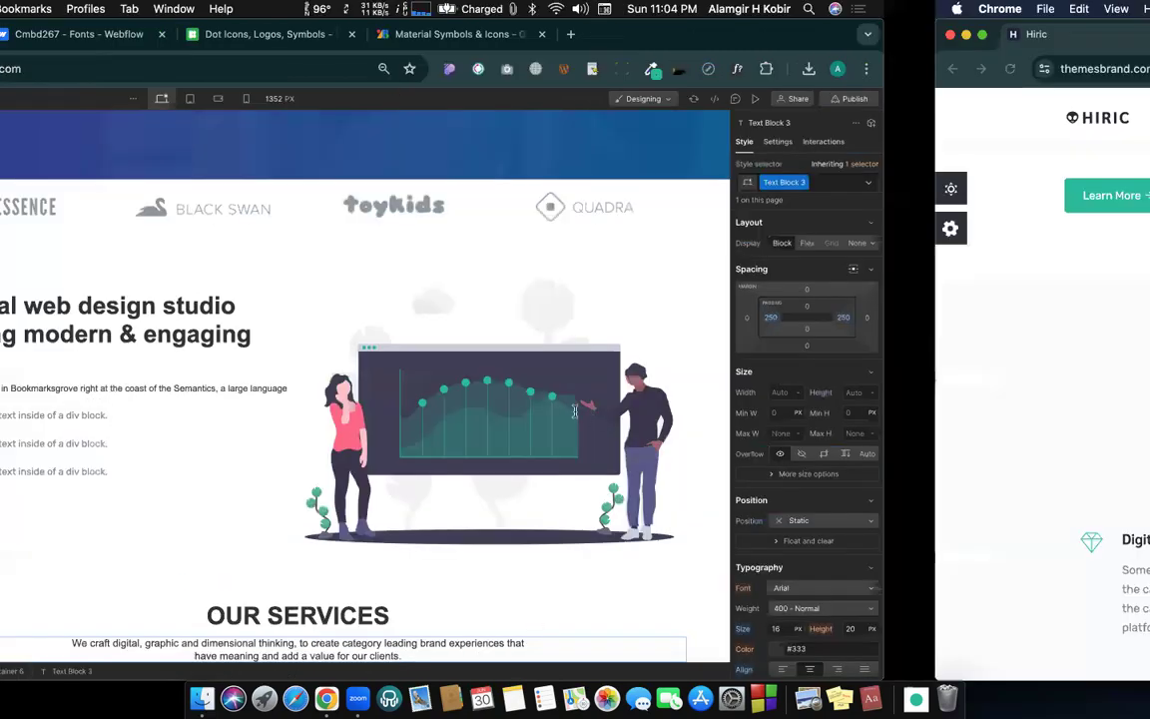
key(ctrl+Left)
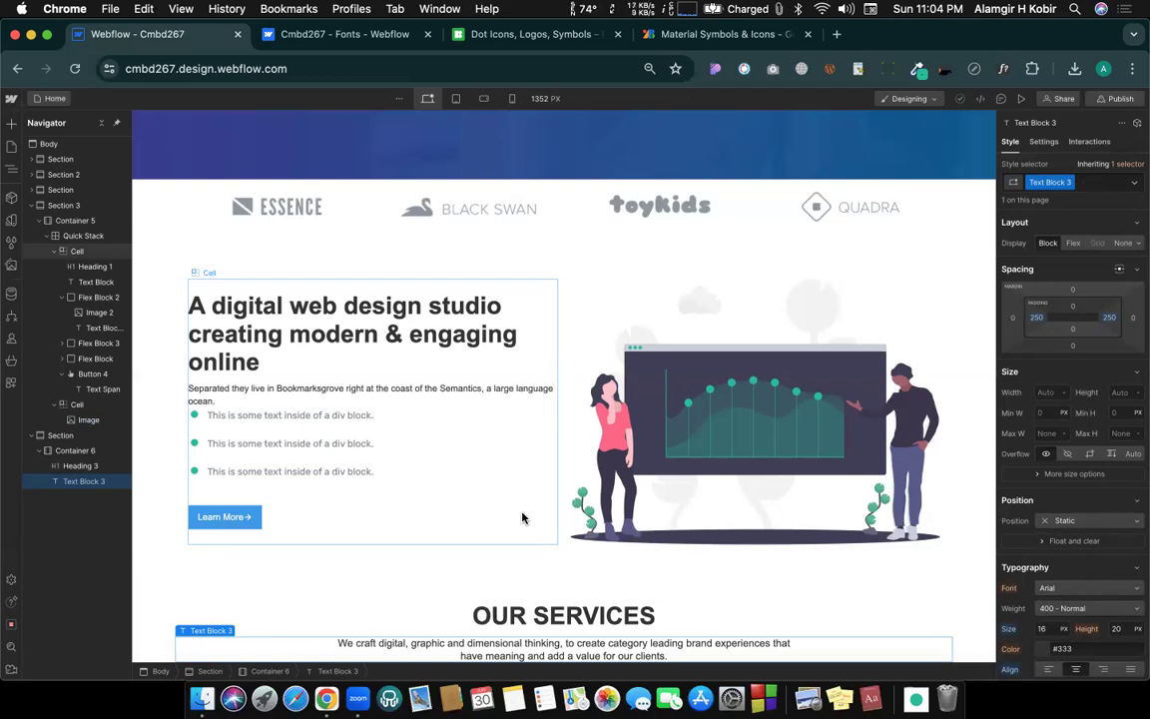
Step: Check the divider line under the template's heading and add a Div Block between the OUR SERVICES heading and its description
key(ctrl+Right)
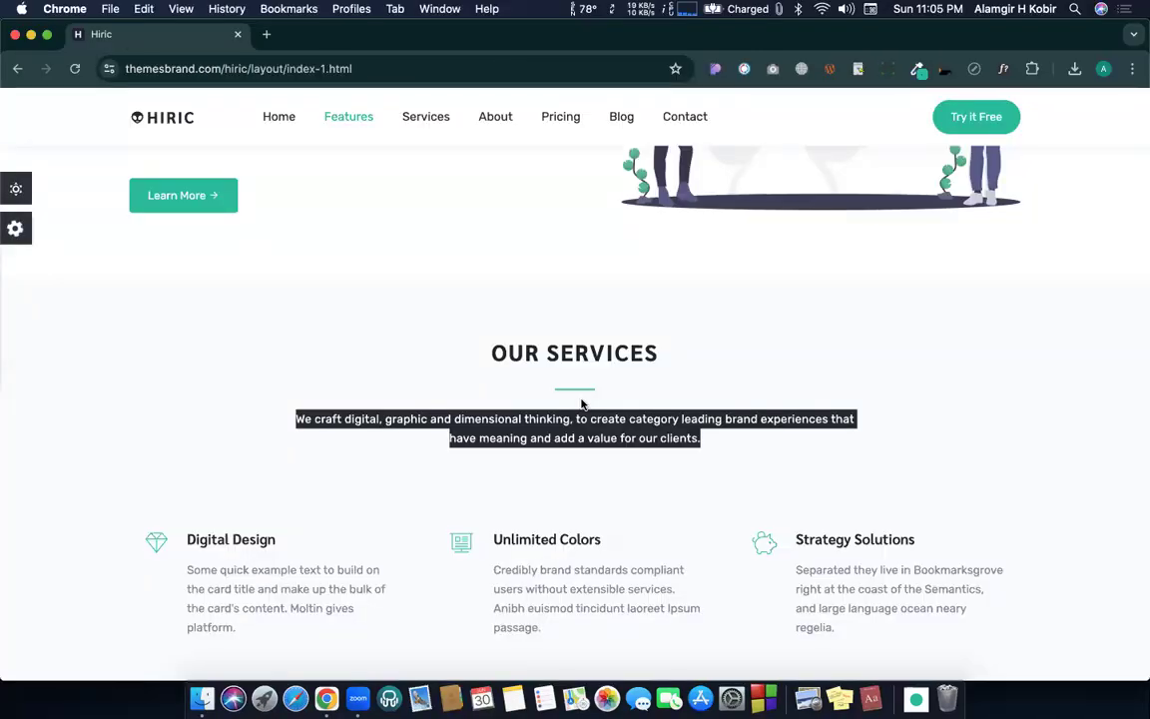
key(ctrl+Left)
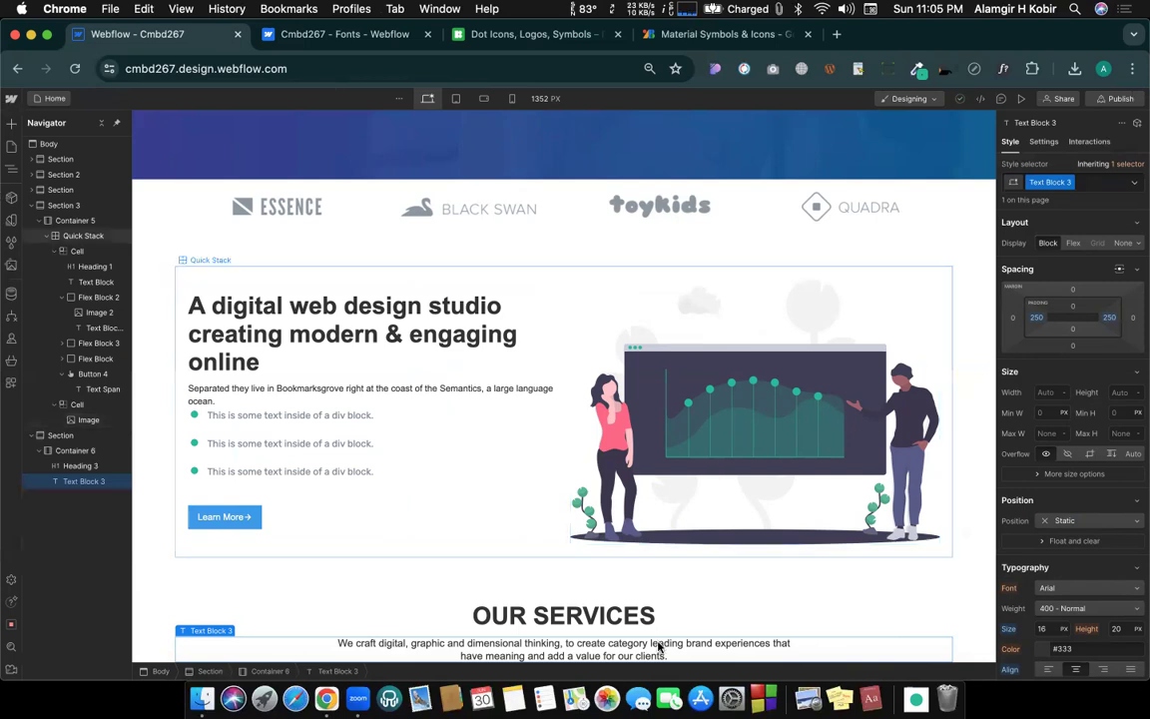
click(10, 125)
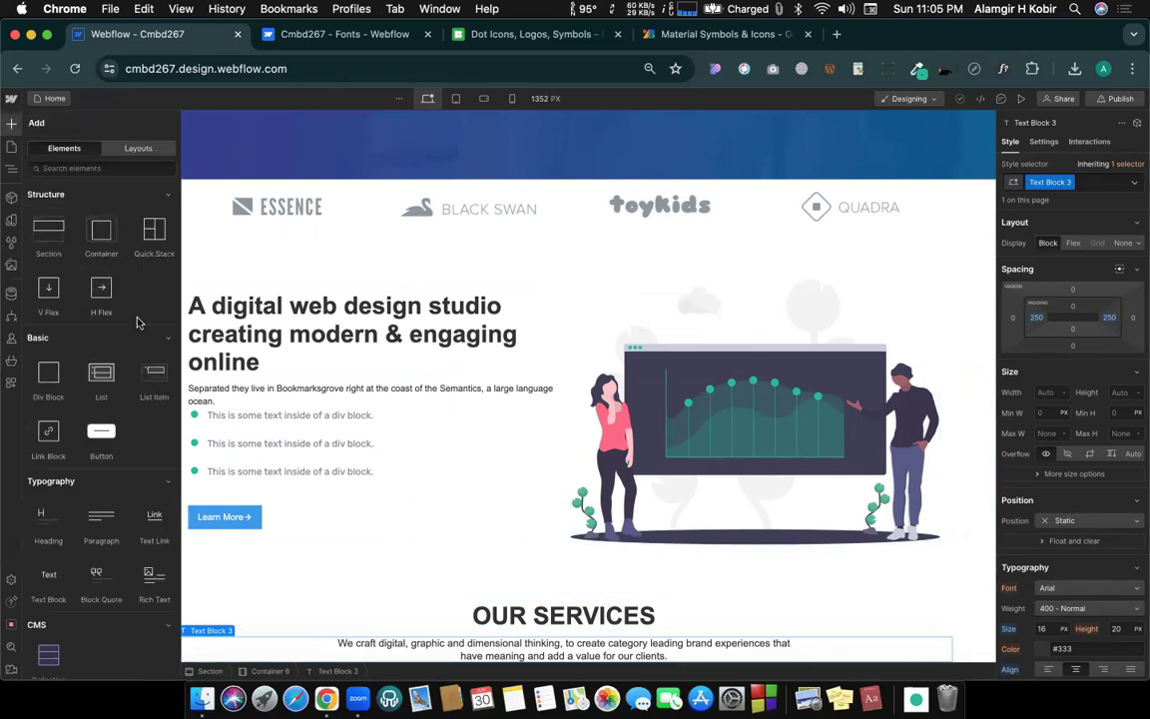
drag(45, 378, 608, 552)
scroll(605, 552, down, 1)
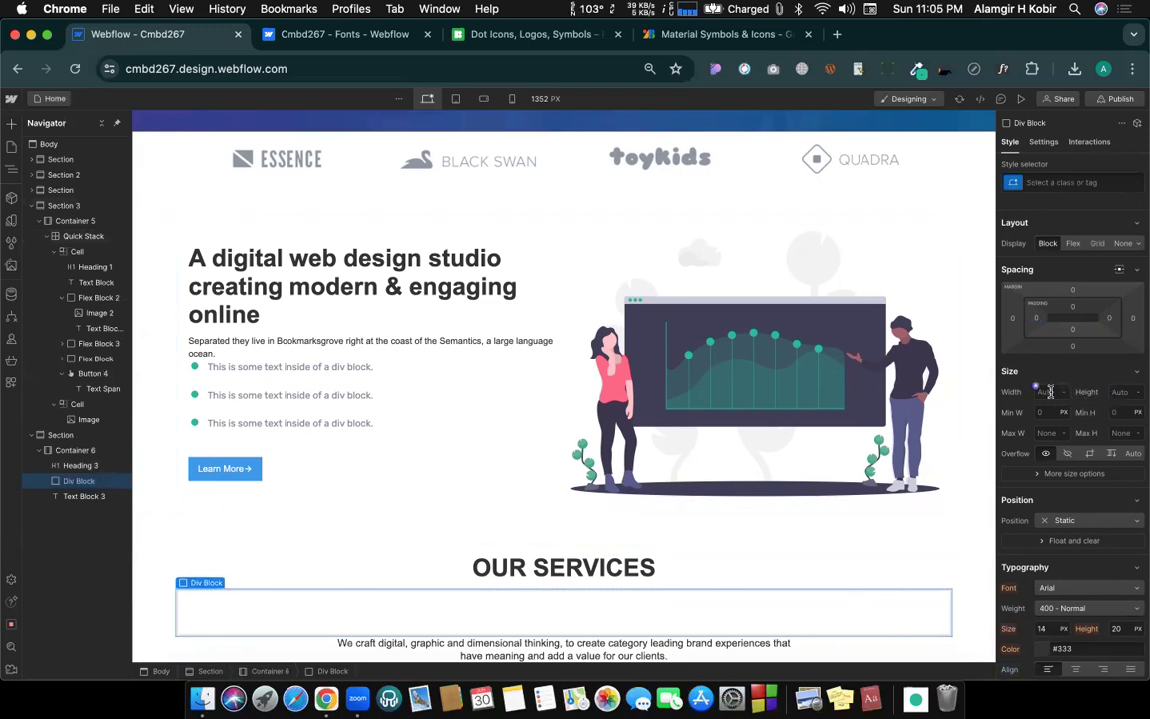
Step: Size the new div block as a divider line, 30 px wide and 3 px high, following the Hiric template
key(ctrl+Right)
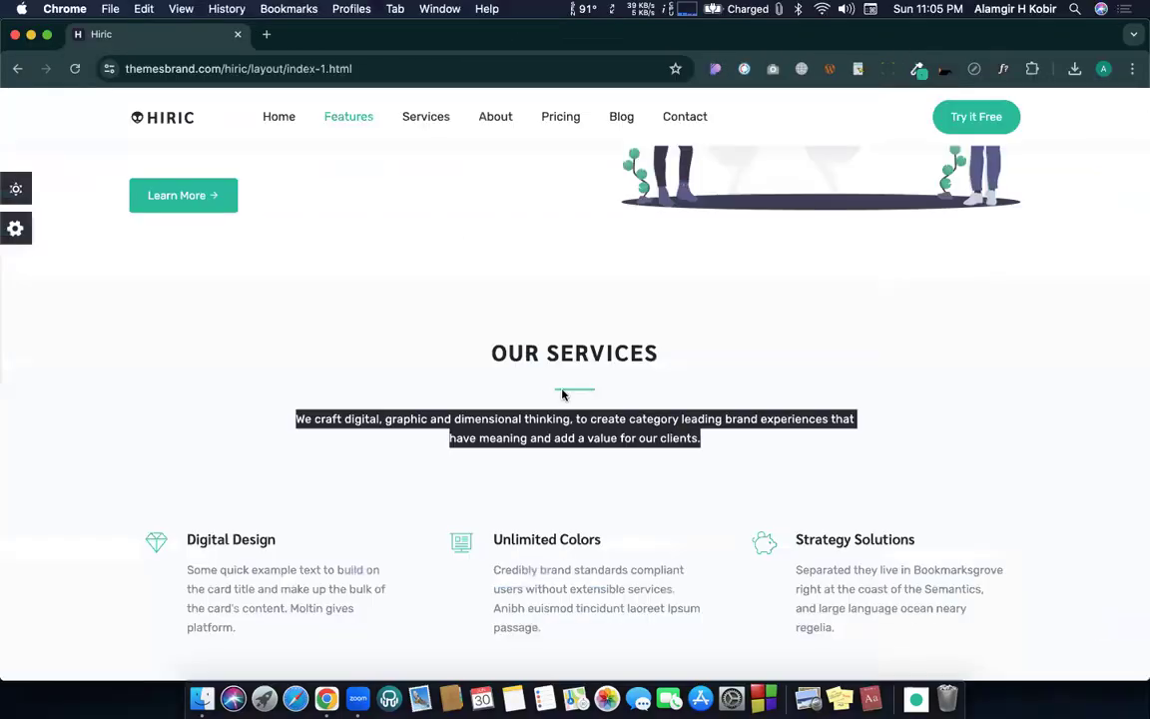
key(ctrl+Left)
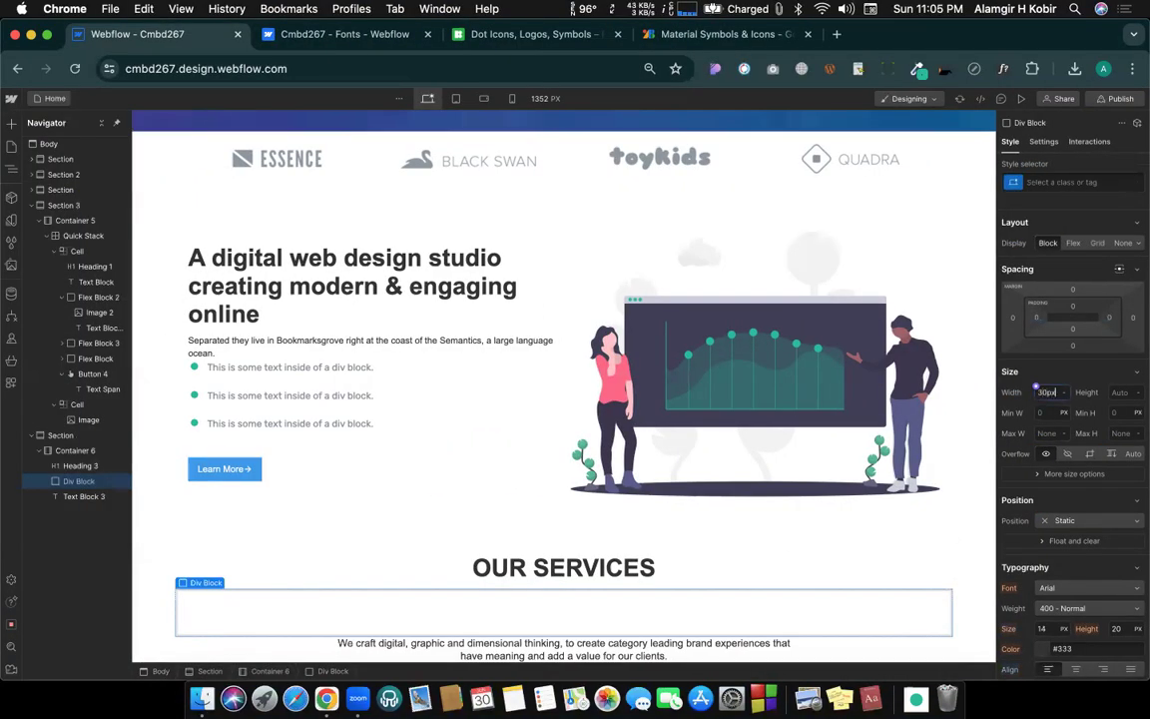
key(Return)
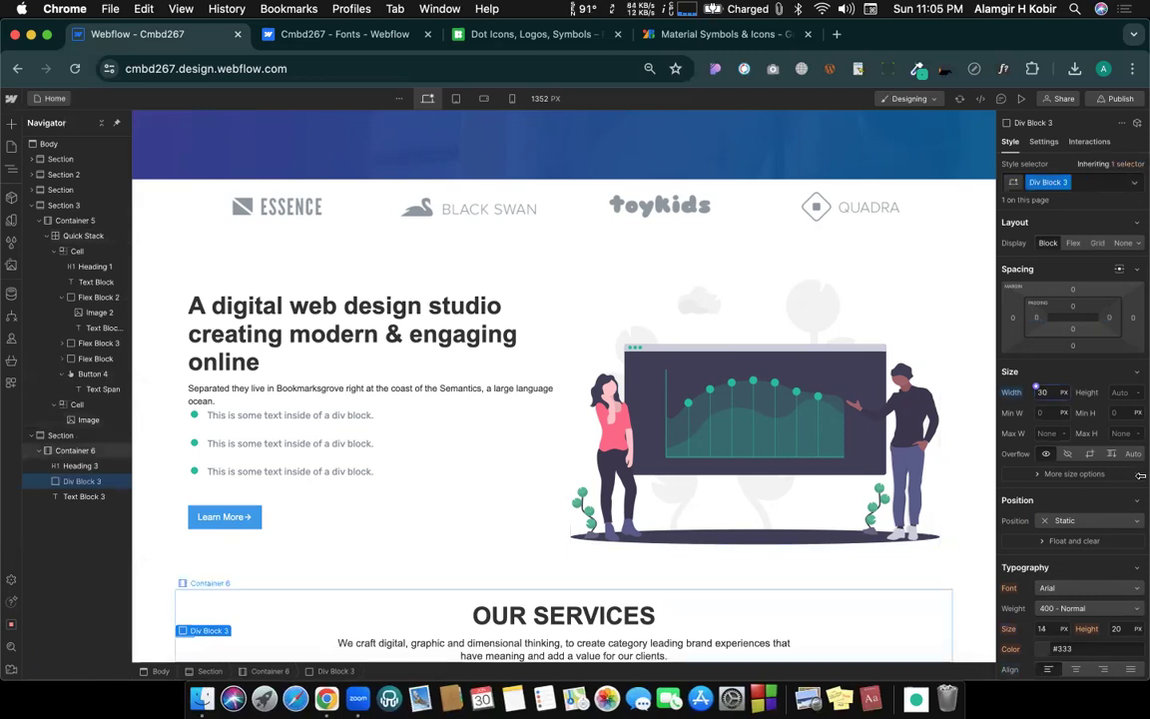
key(ctrl+Right)
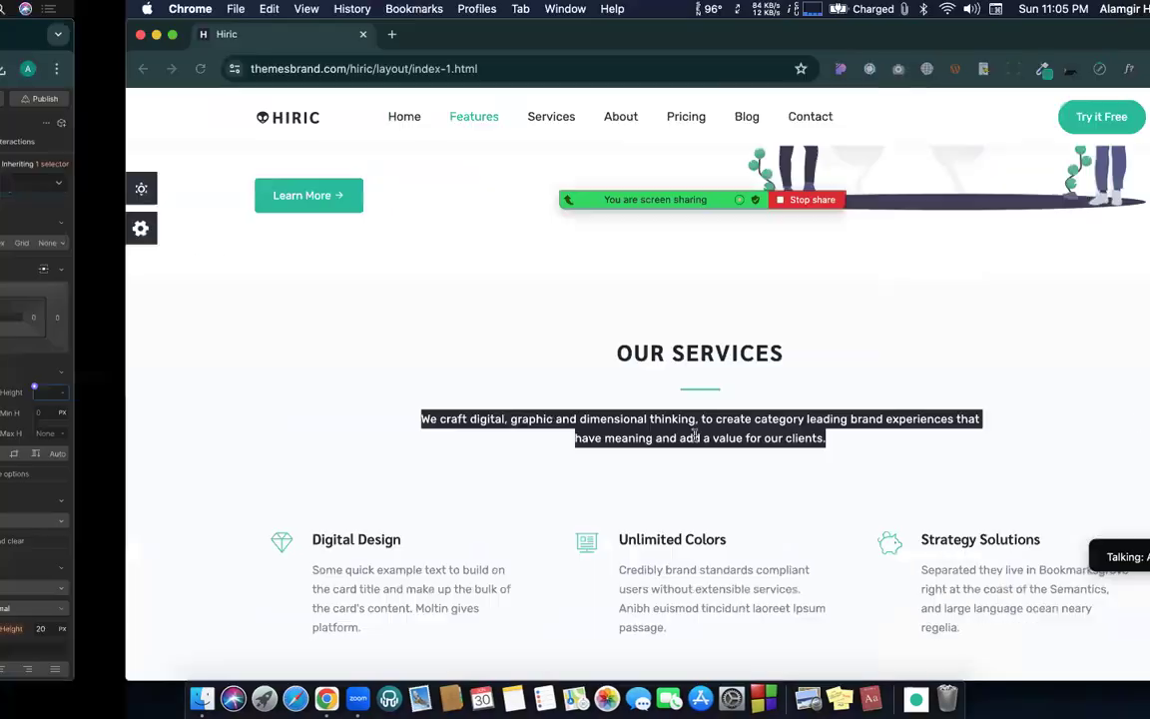
key(ctrl+Left)
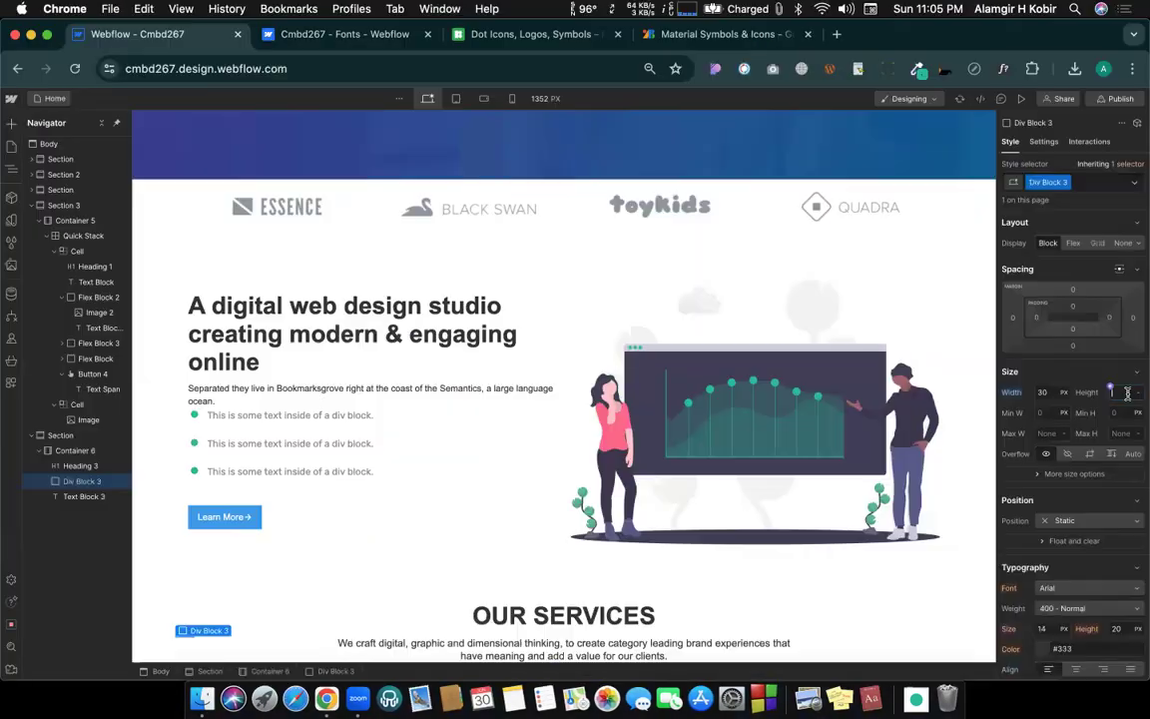
text(3)
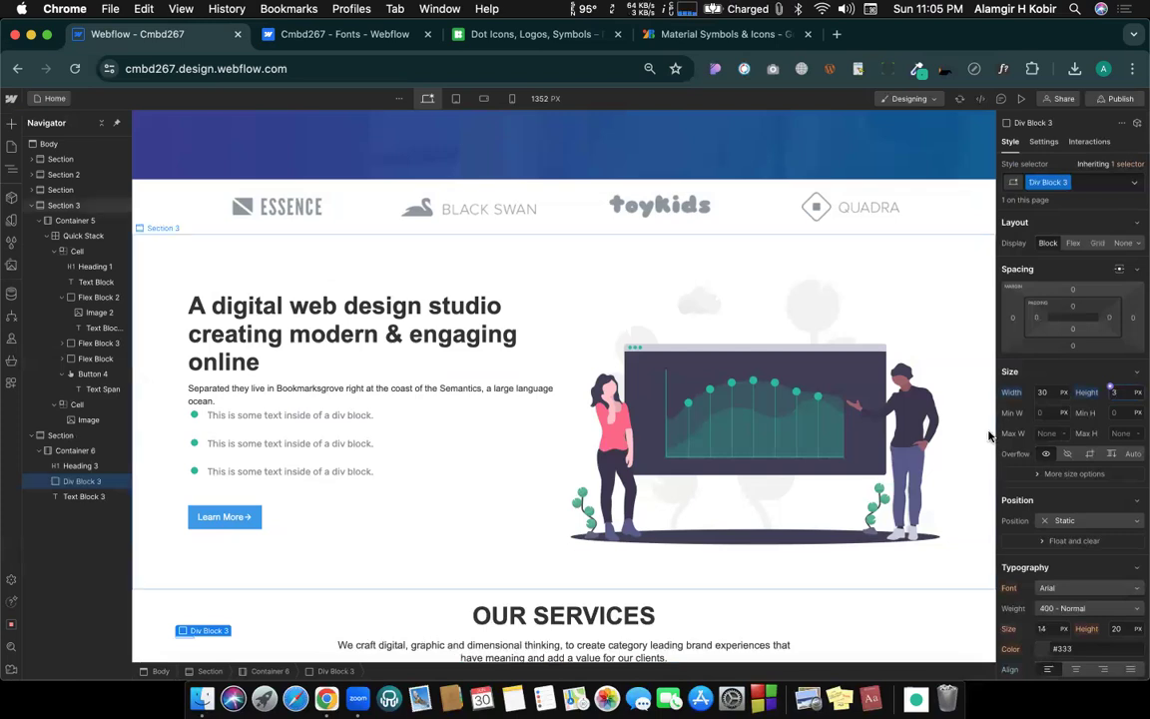
Step: Set the divider div block's background color by sampling the green of the bullet dots in the list above
scroll(1078, 496, down, 1)
scroll(1078, 496, down, 10)
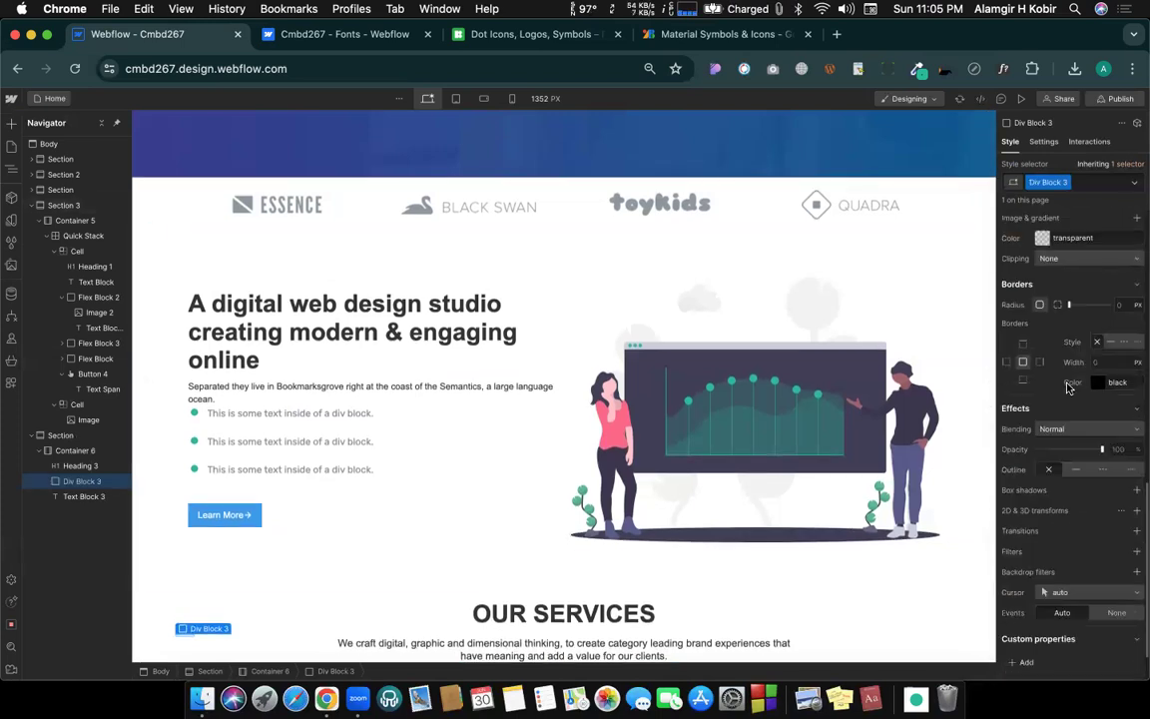
click(1043, 240)
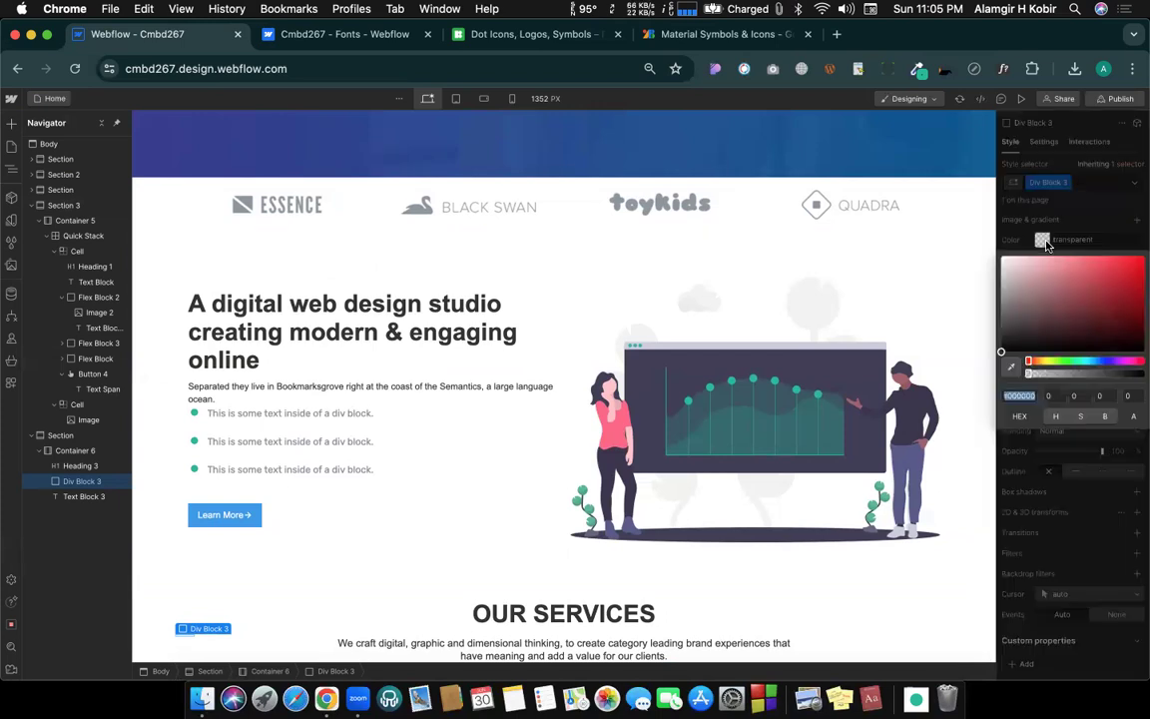
click(1012, 369)
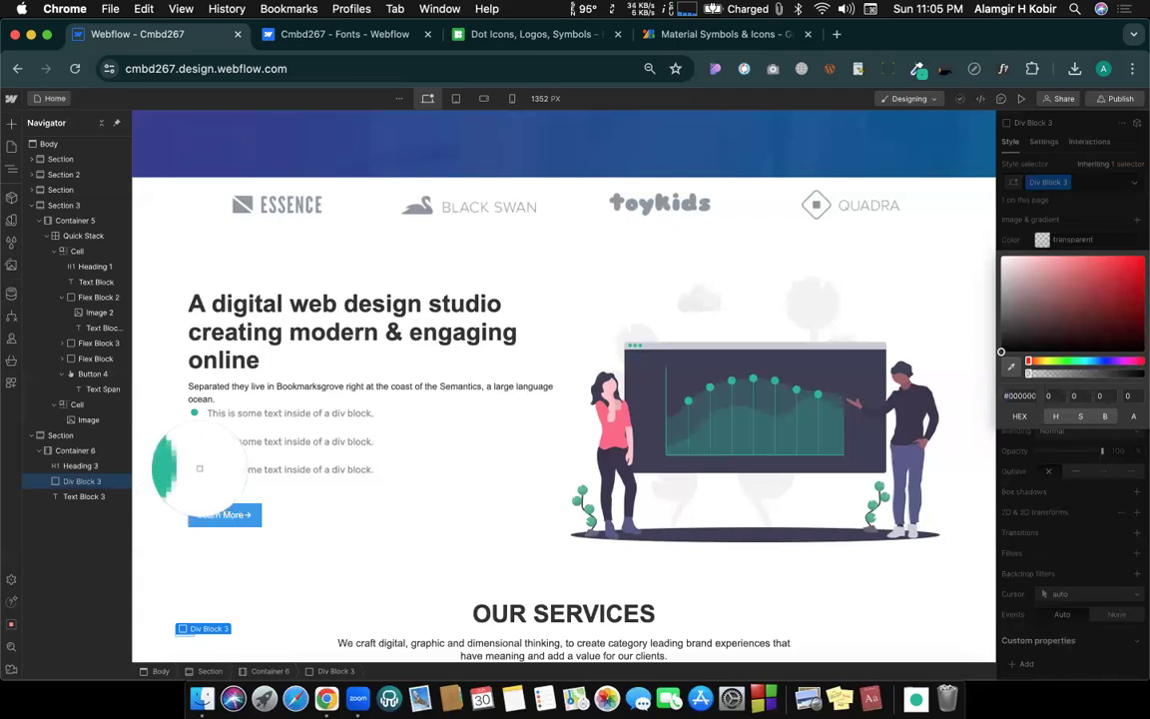
click(195, 470)
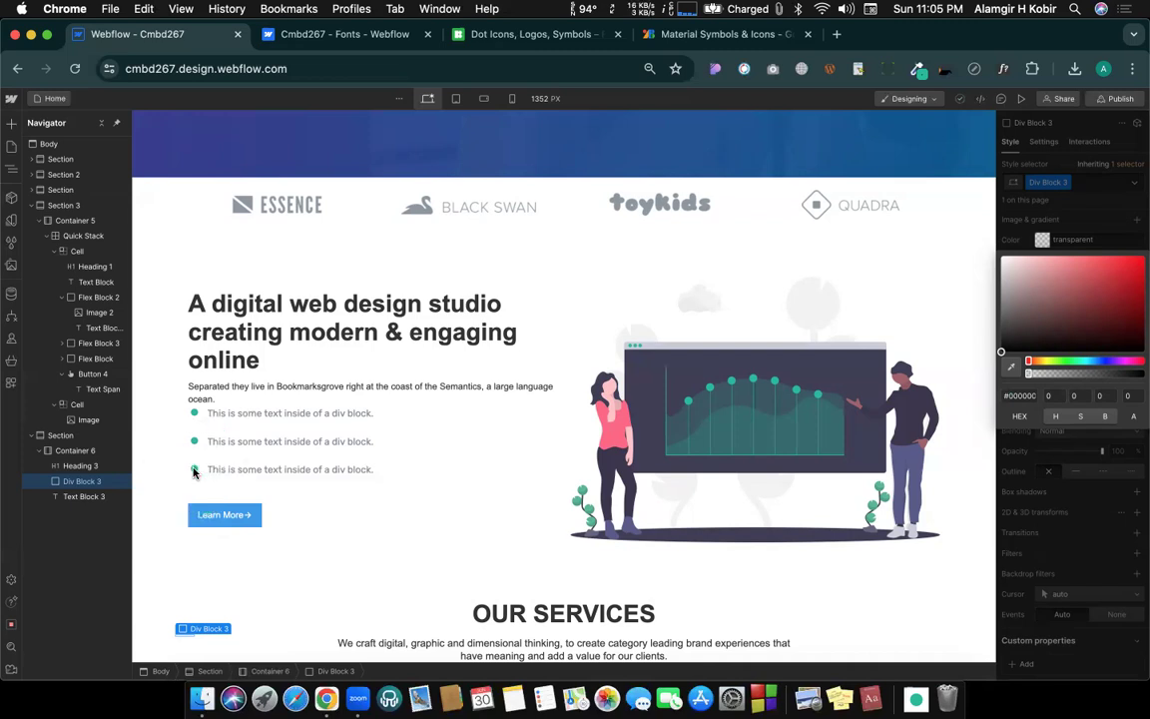
Step: Sample the teal bullet colour #1bbc9d as the background colour of Div Block 3
click(1041, 456)
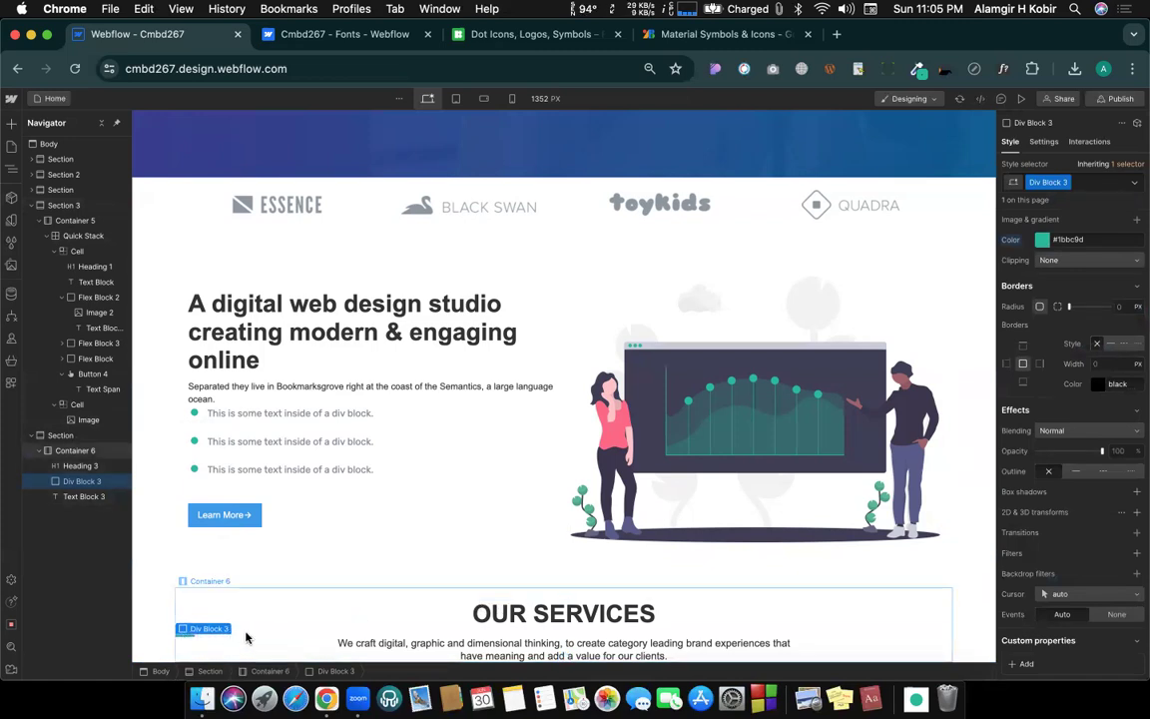
scroll(1078, 303, up, 5)
scroll(1078, 302, up, 5)
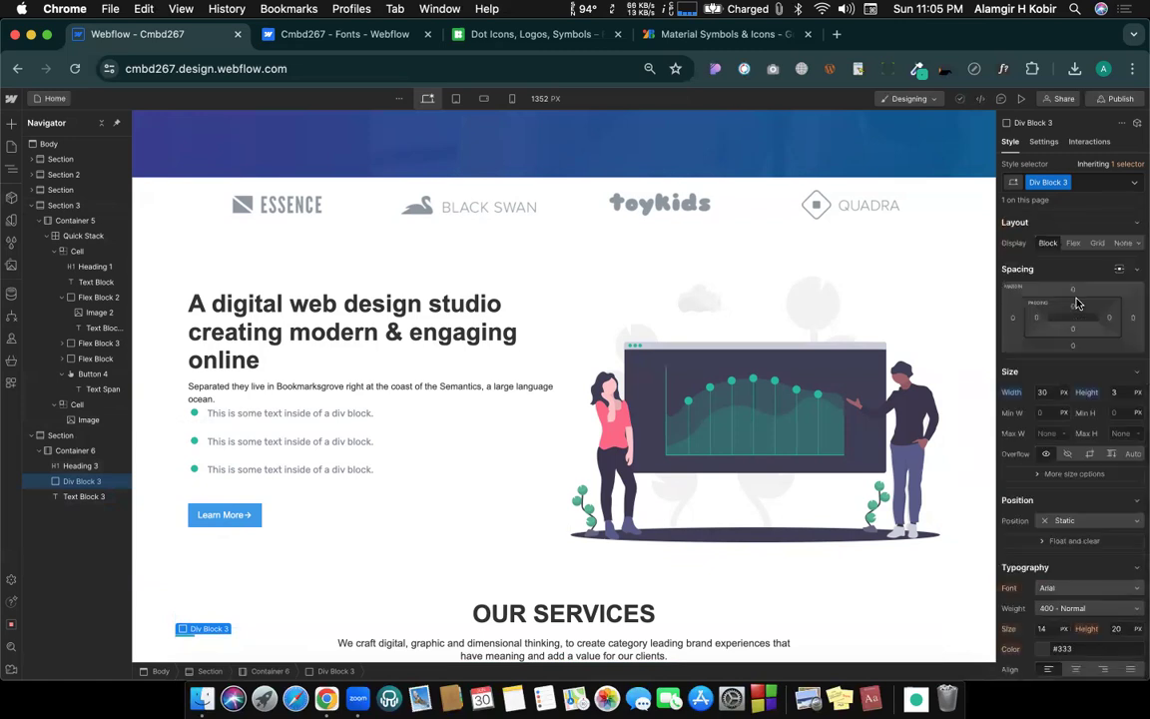
Step: Add a new div block directly below the OUR SERVICES heading inside Container 6
click(484, 633)
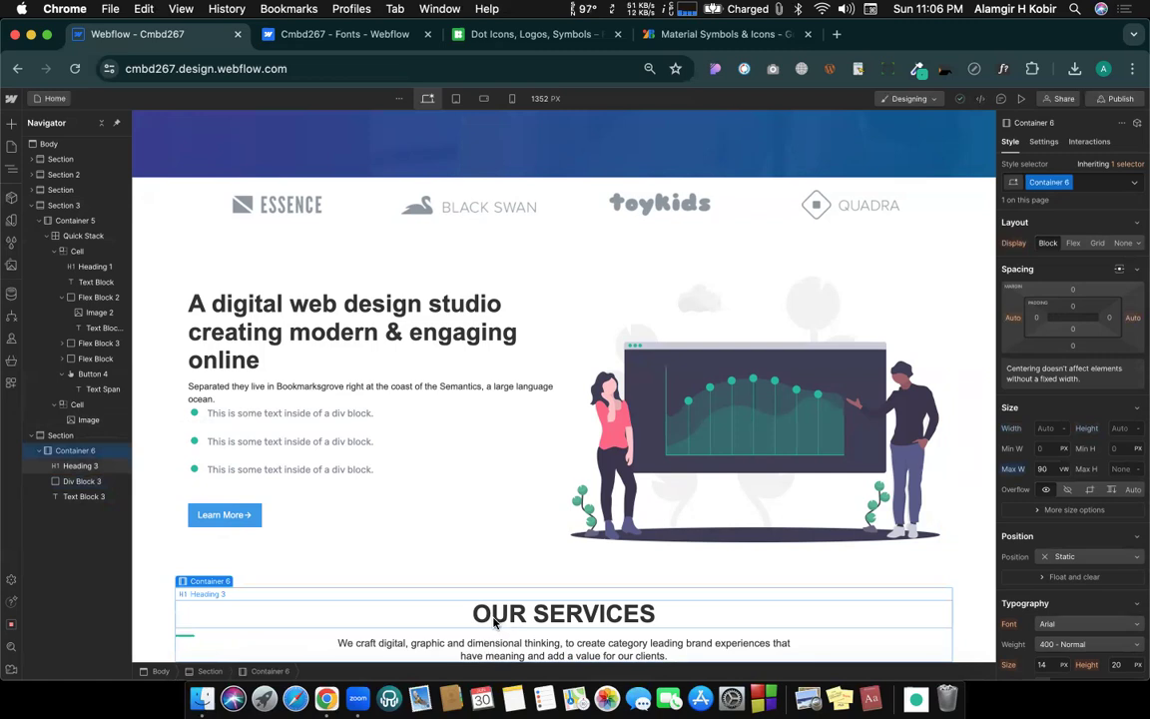
click(493, 617)
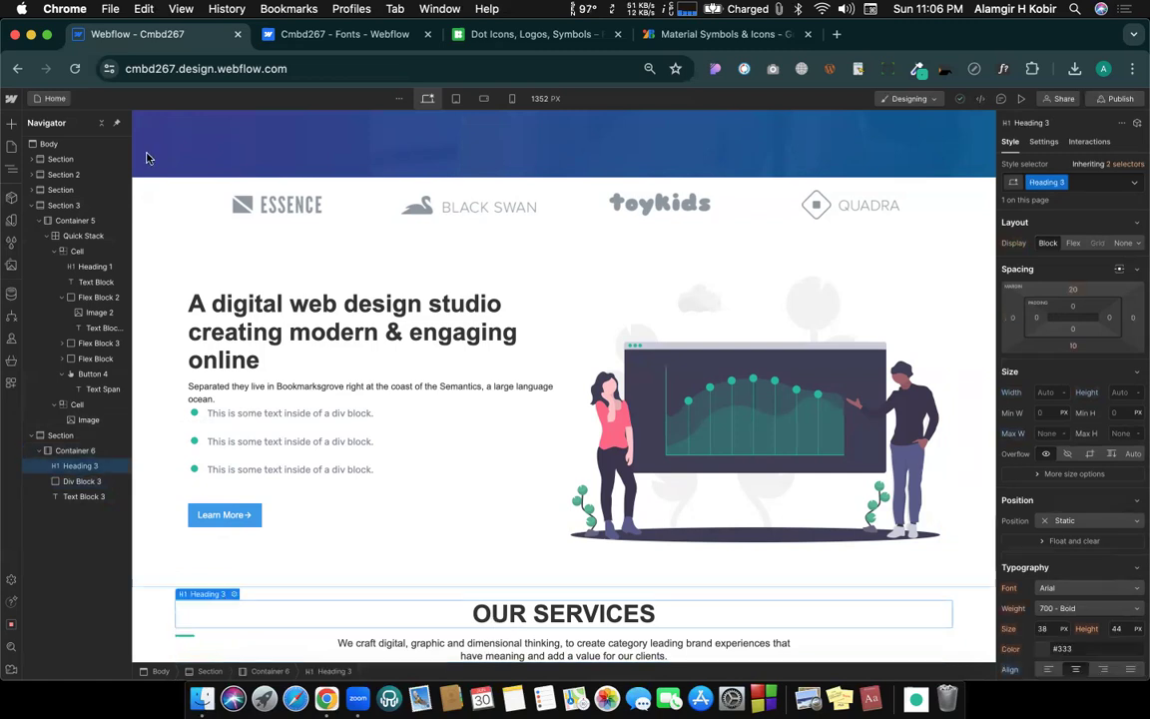
click(12, 123)
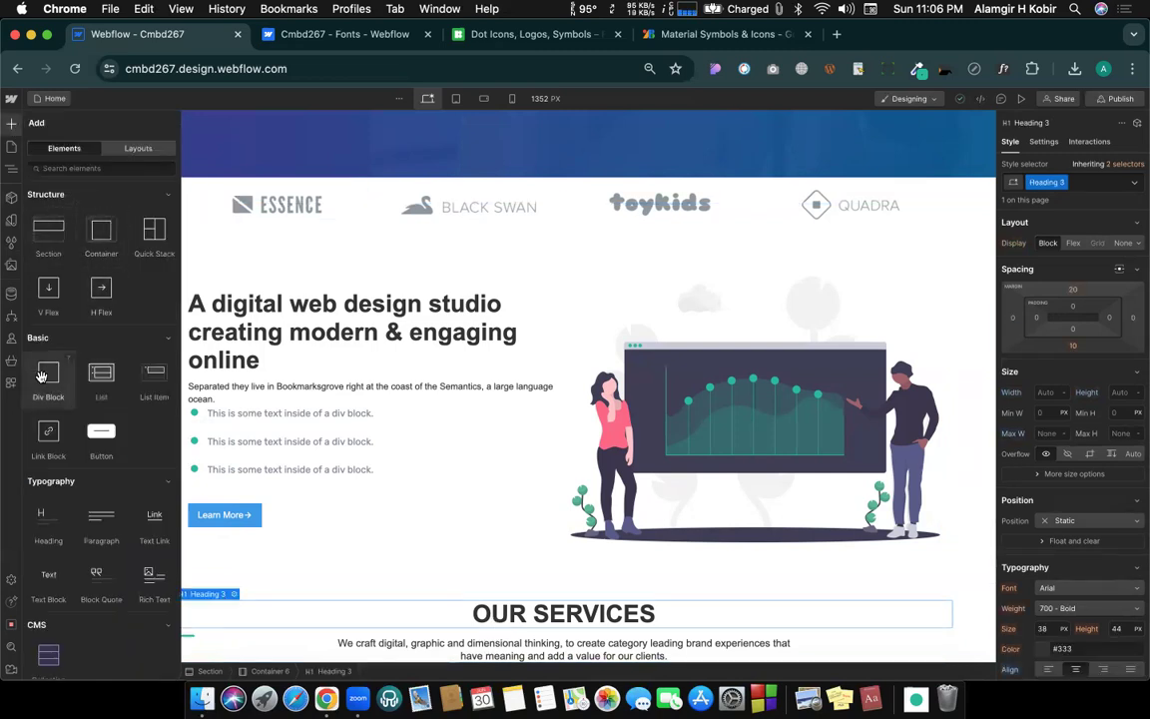
drag(48, 380, 529, 629)
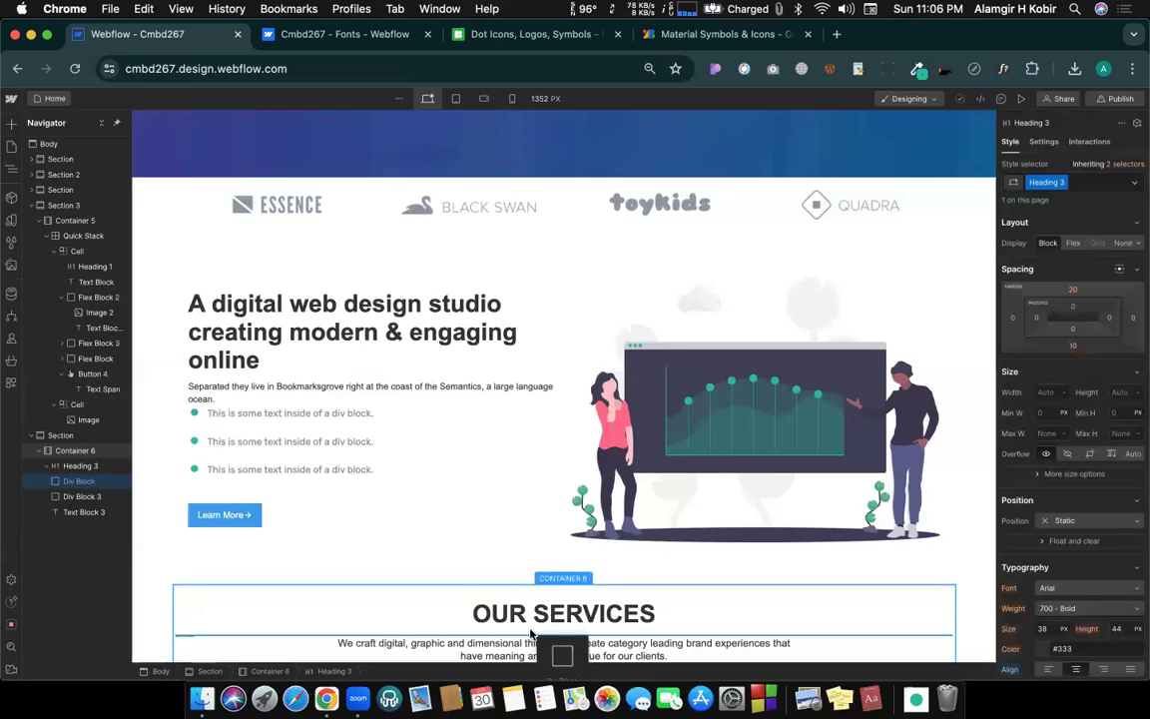
scroll(282, 613, down, 1)
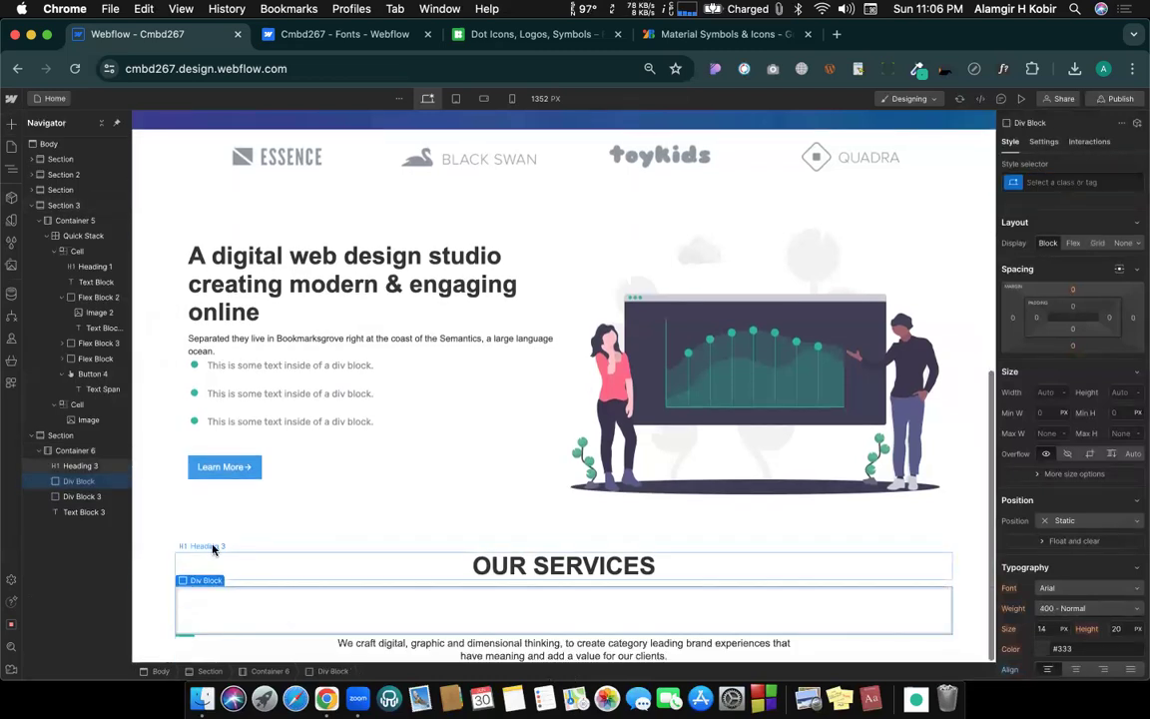
Step: Move Div Block 3 into the new div block and give that wrapper a Flex layout centered on both axes
drag(194, 638, 249, 611)
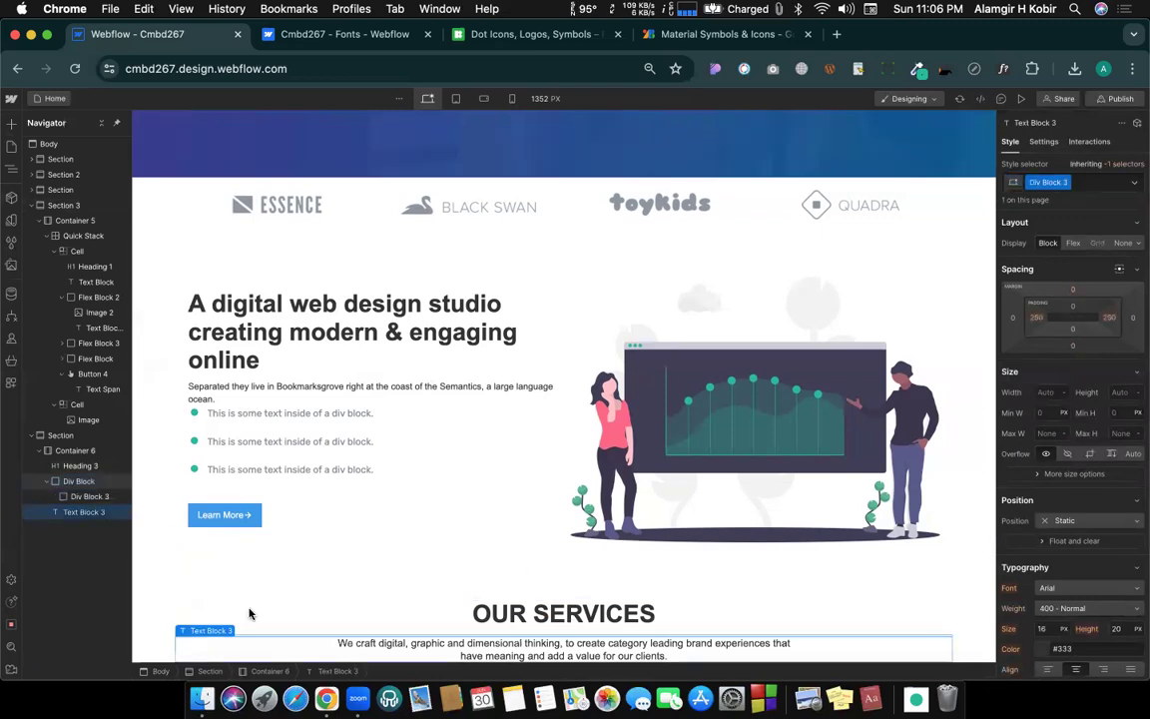
click(74, 481)
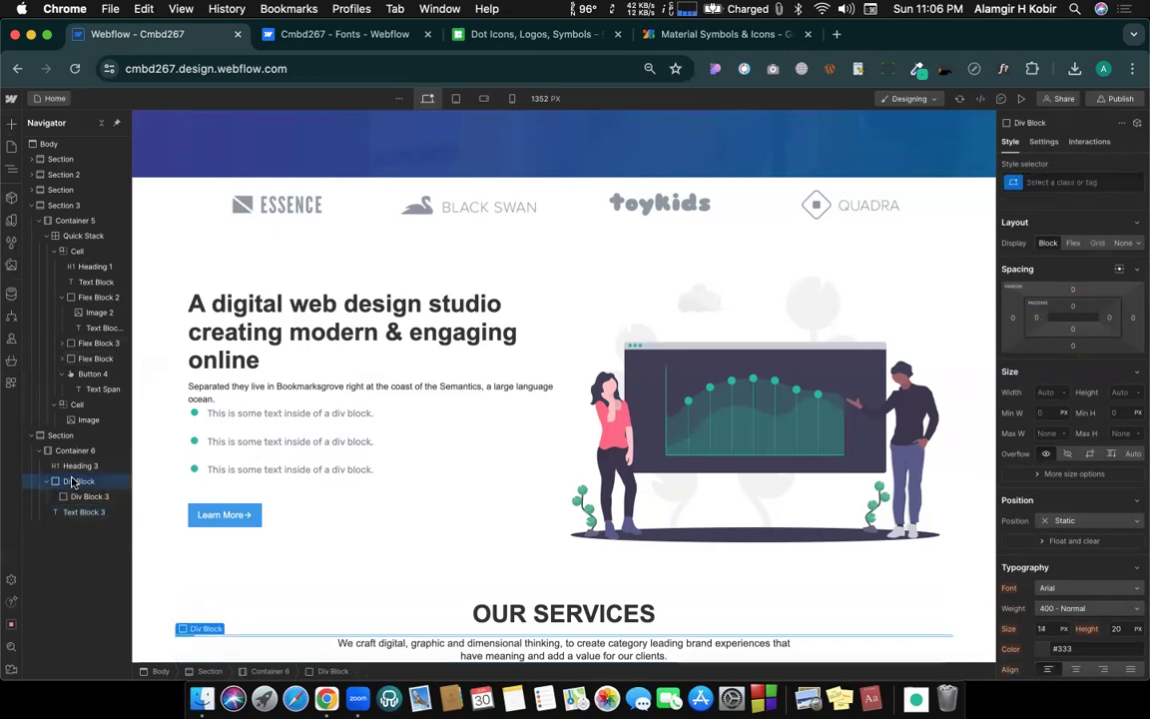
click(1072, 243)
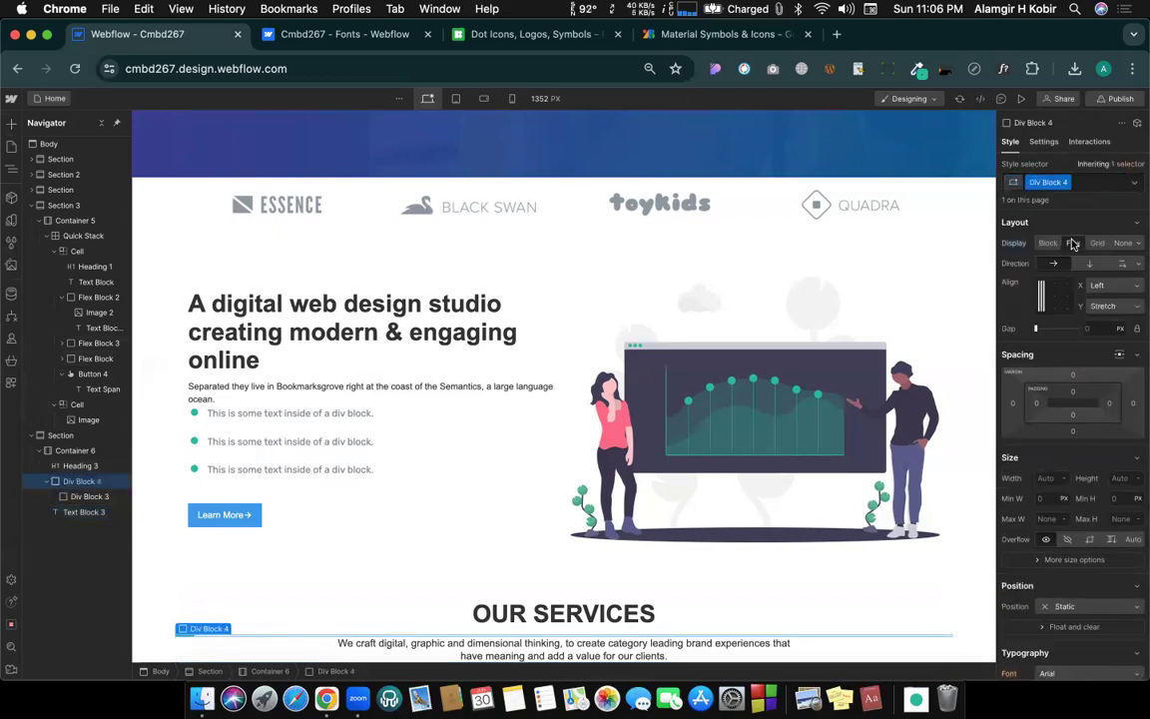
click(1055, 299)
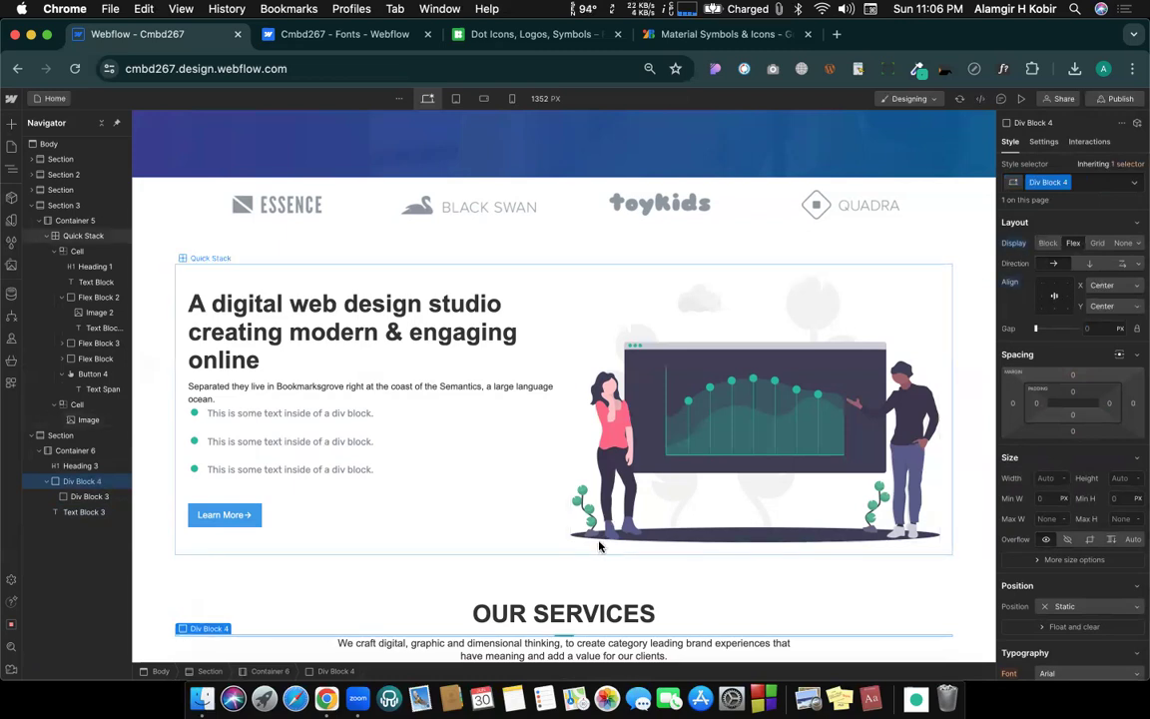
Step: Set the width of Div Block 3 to 100 px, comparing it with the divider on the Hiric reference page
click(88, 497)
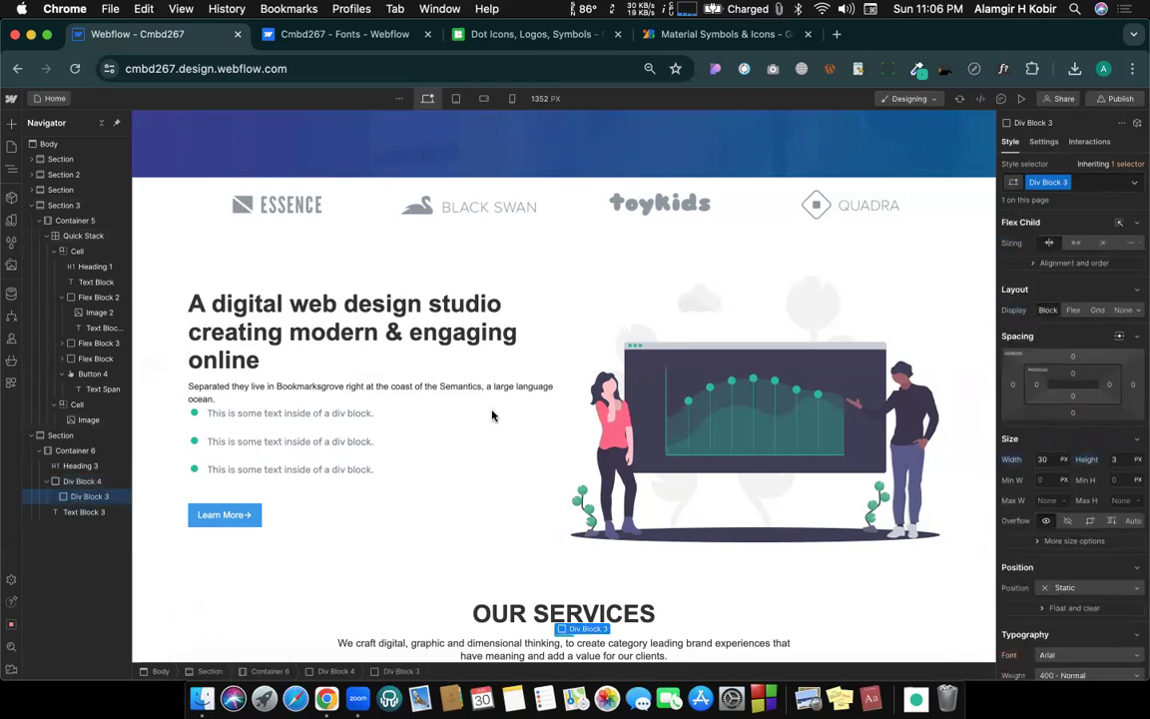
click(1042, 460)
text(30)
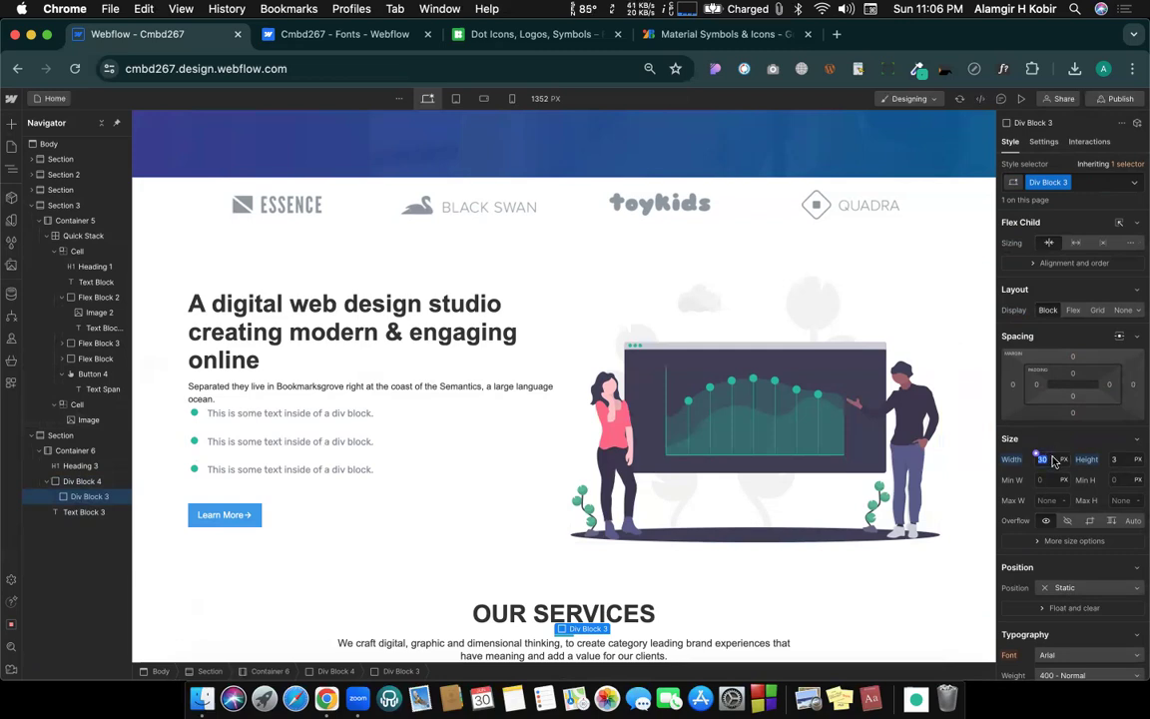
right_click(1053, 460)
key(Escape)
key(ctrl+Right)
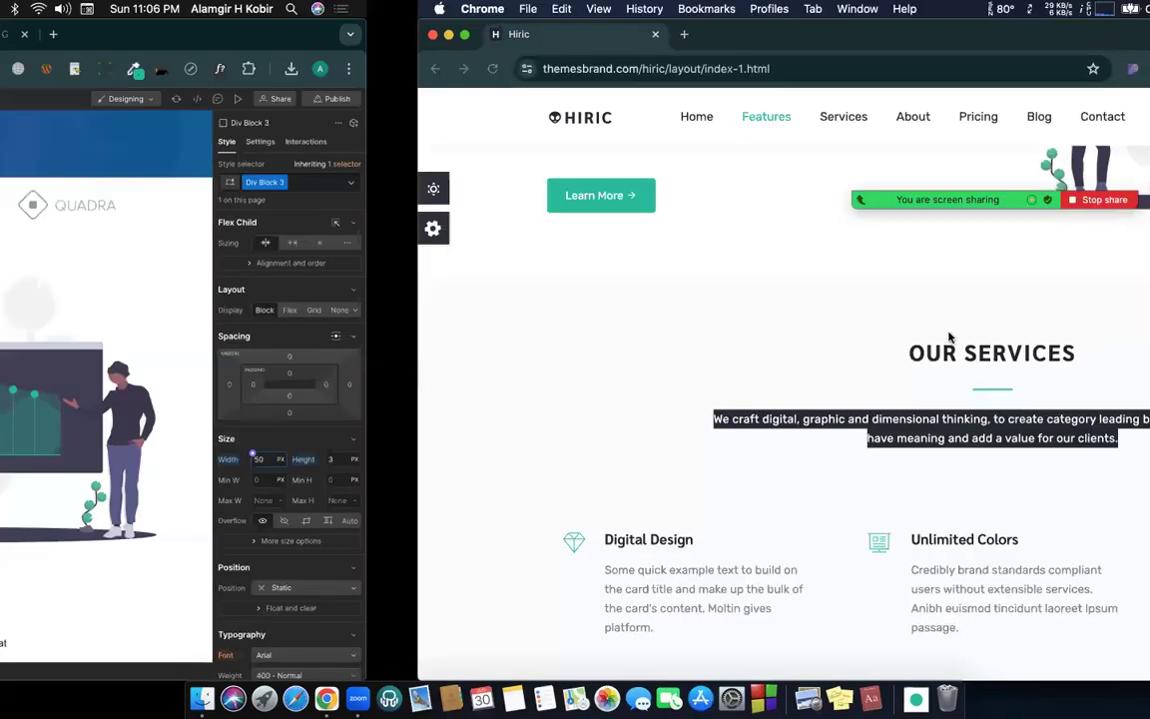
key(ctrl+Left)
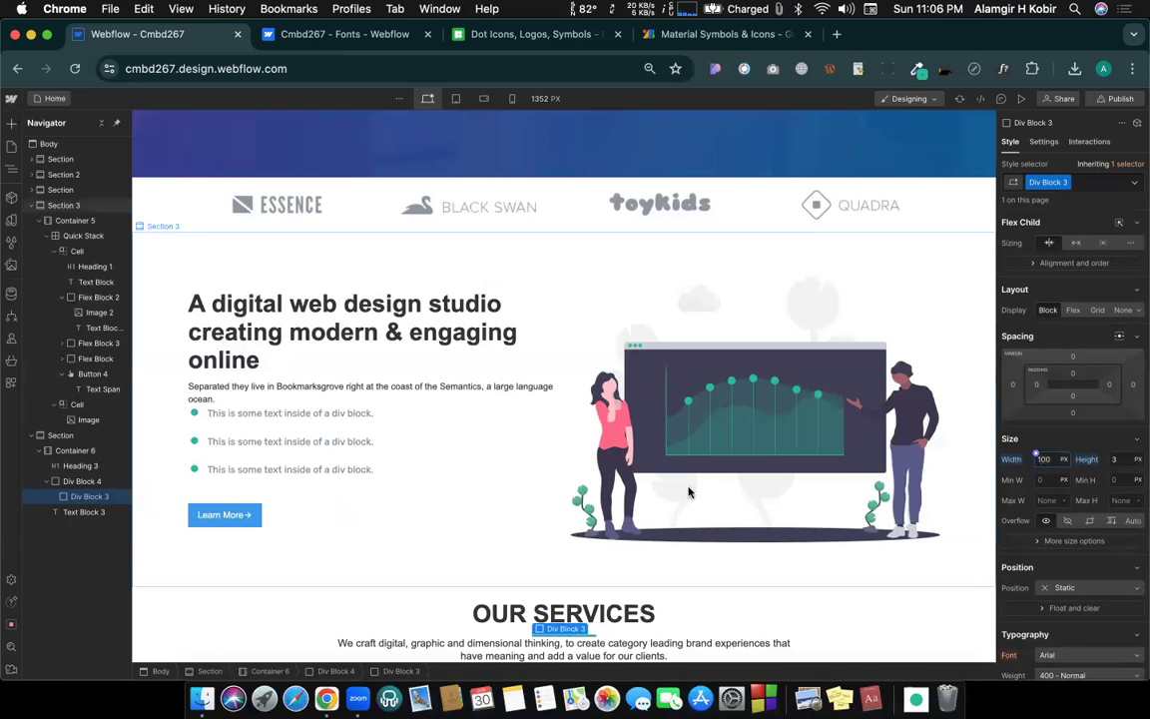
click(644, 621)
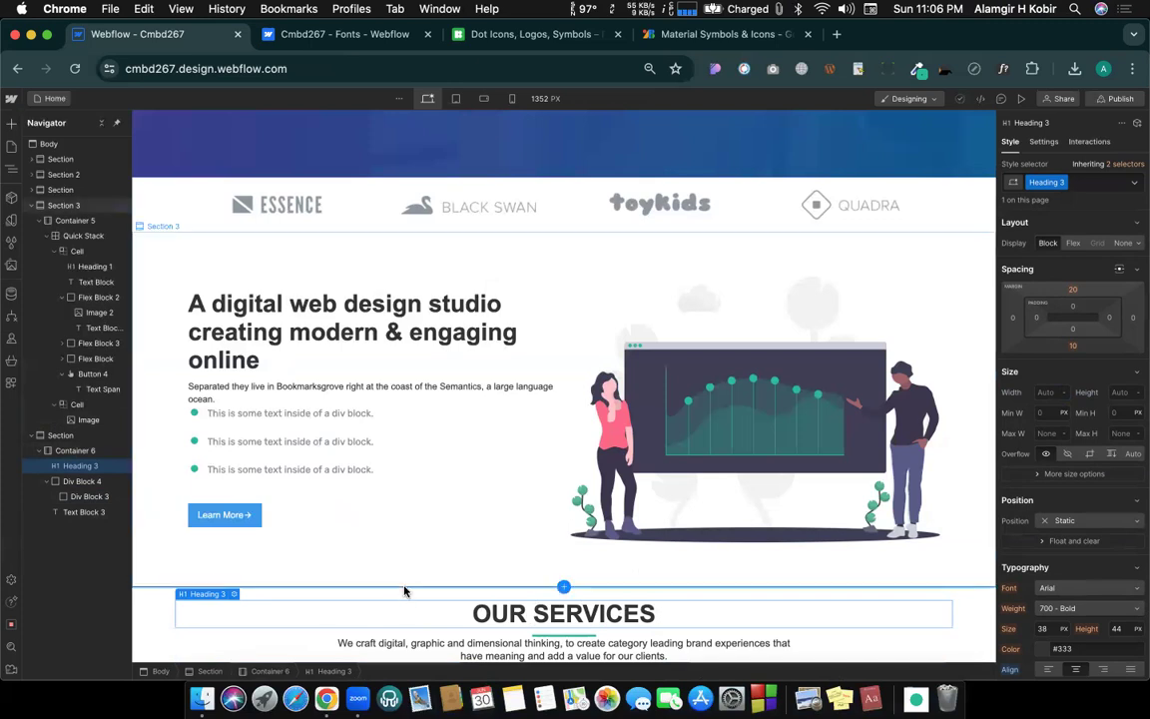
click(562, 635)
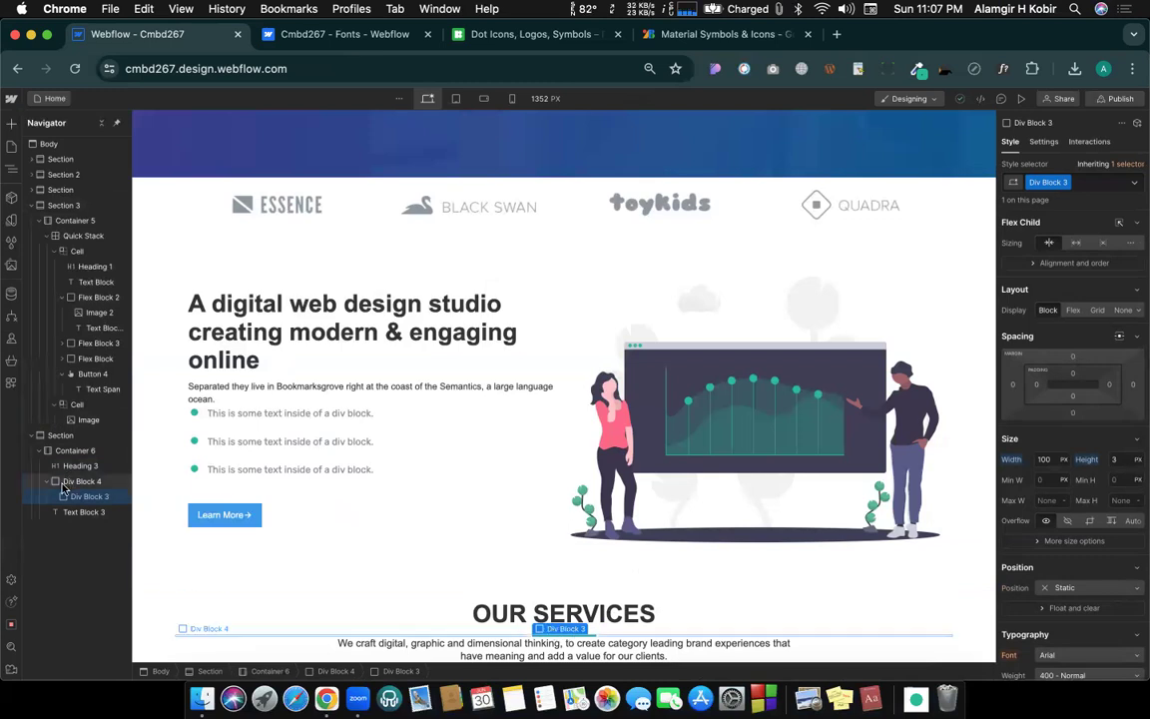
click(65, 483)
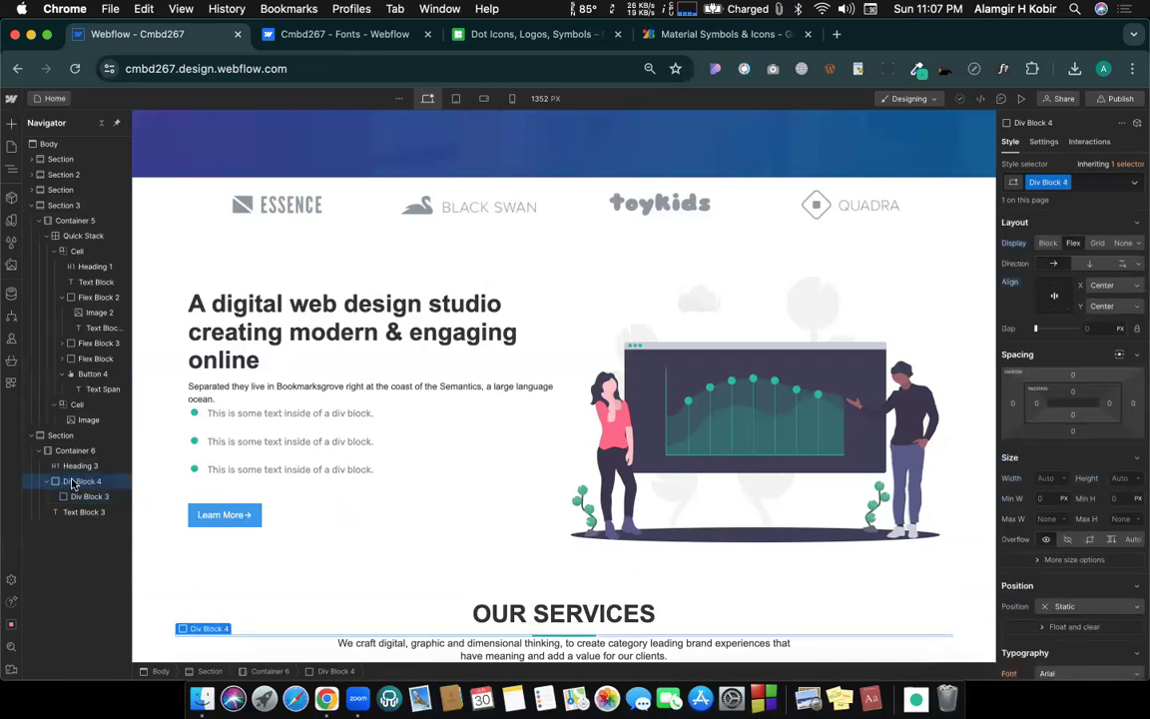
click(80, 497)
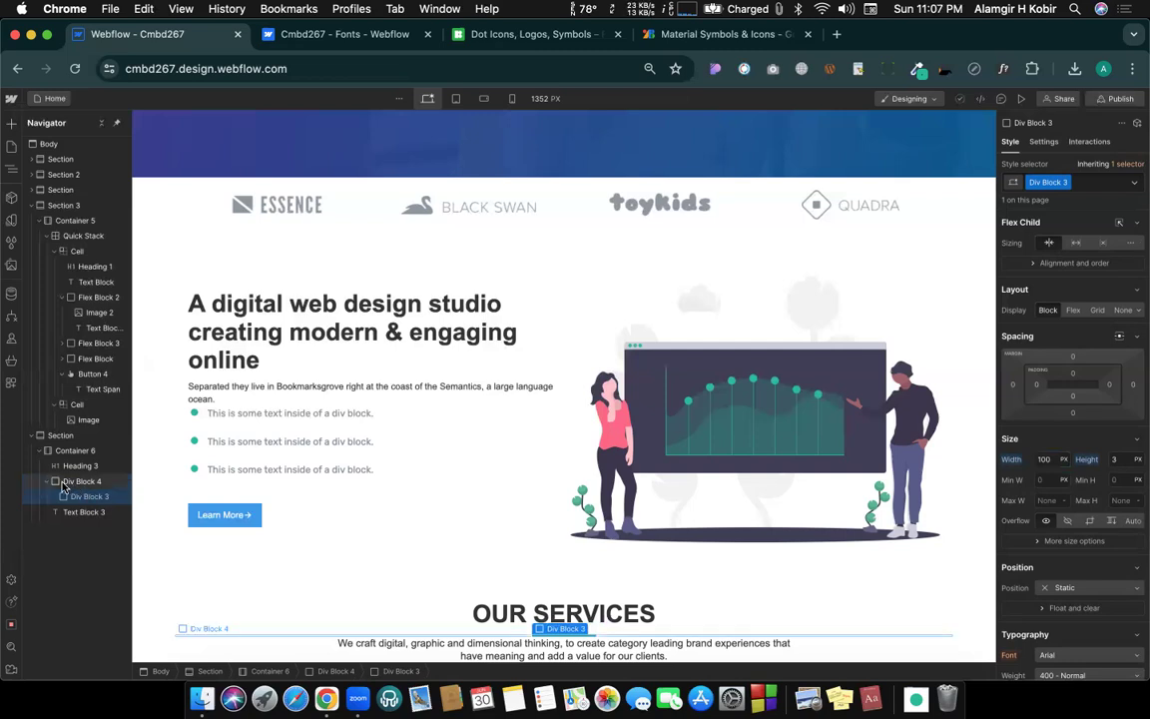
click(64, 483)
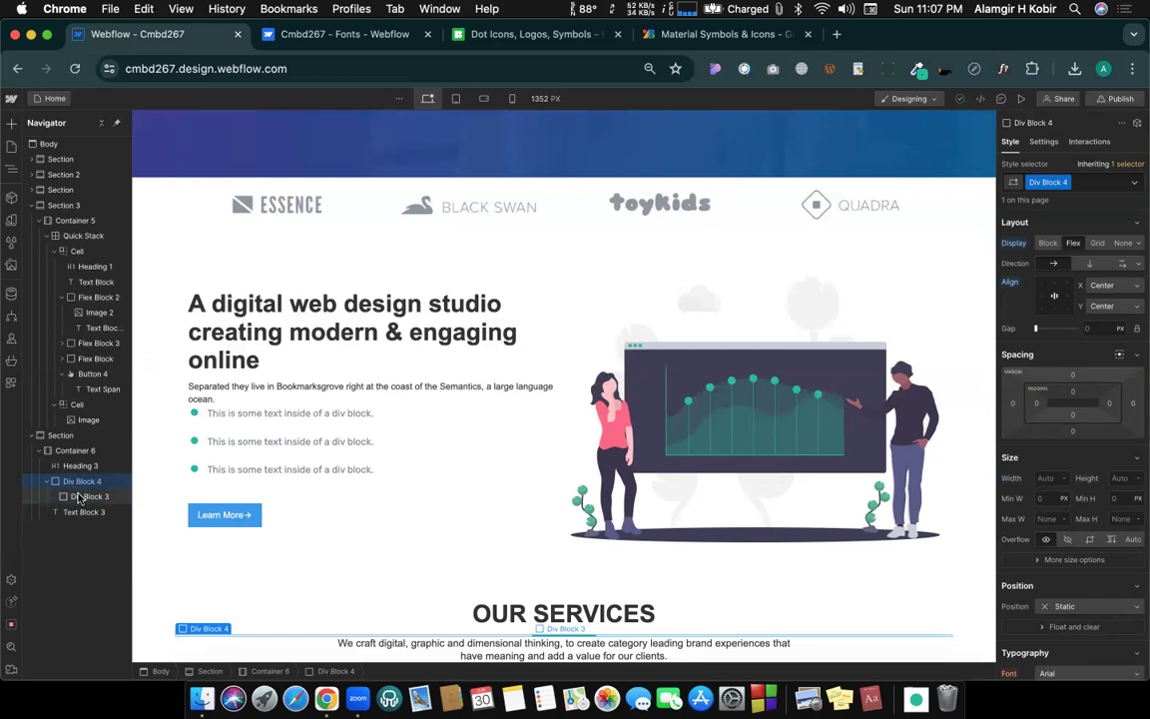
click(78, 497)
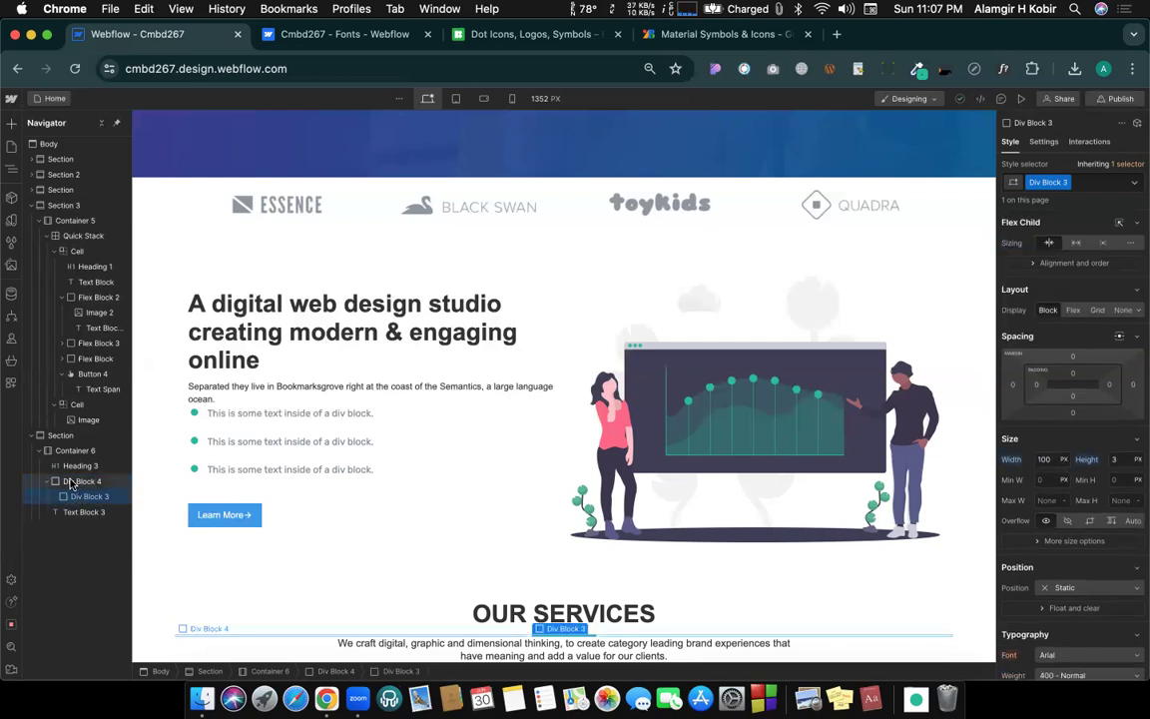
Step: Set the top and bottom margins of the divider's wrapper, Div Block 4, to 40 px
click(71, 483)
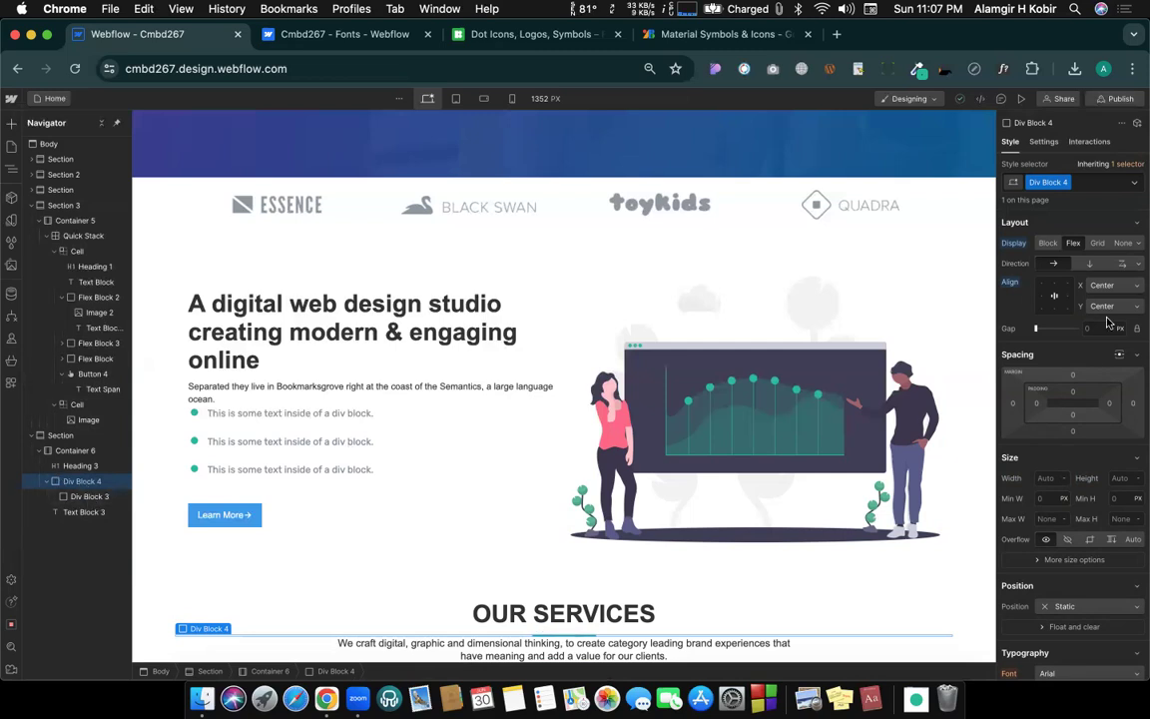
click(1070, 380)
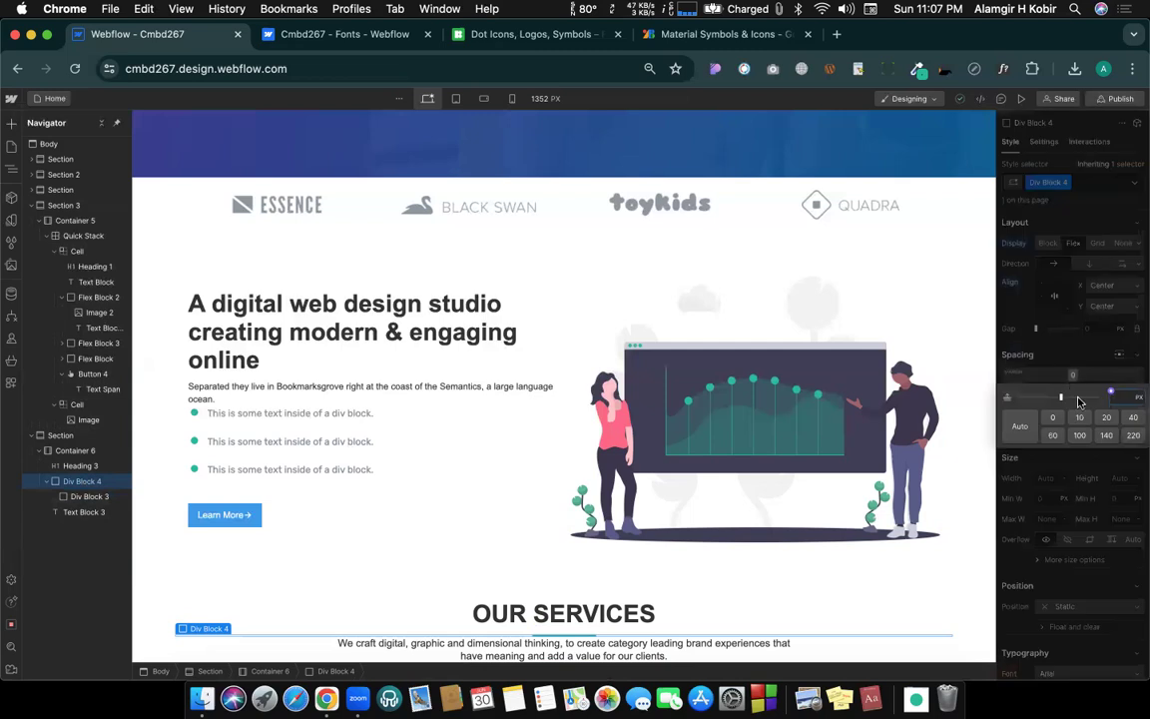
click(1129, 434)
click(1132, 417)
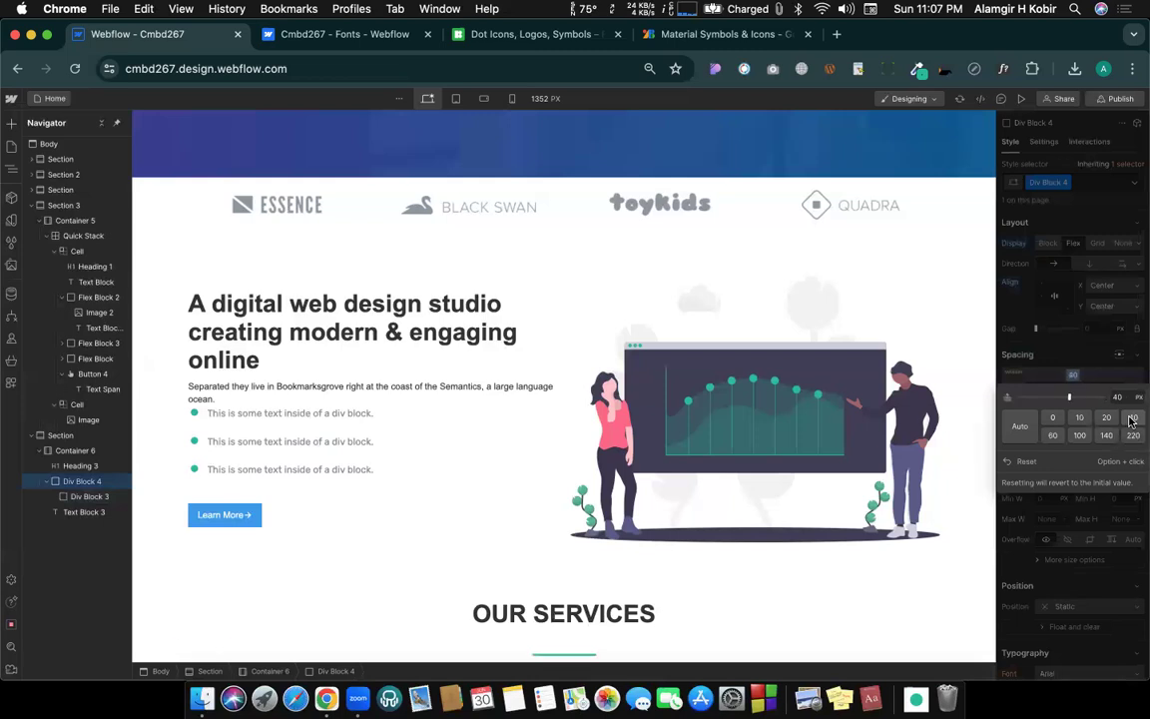
scroll(610, 547, down, 1)
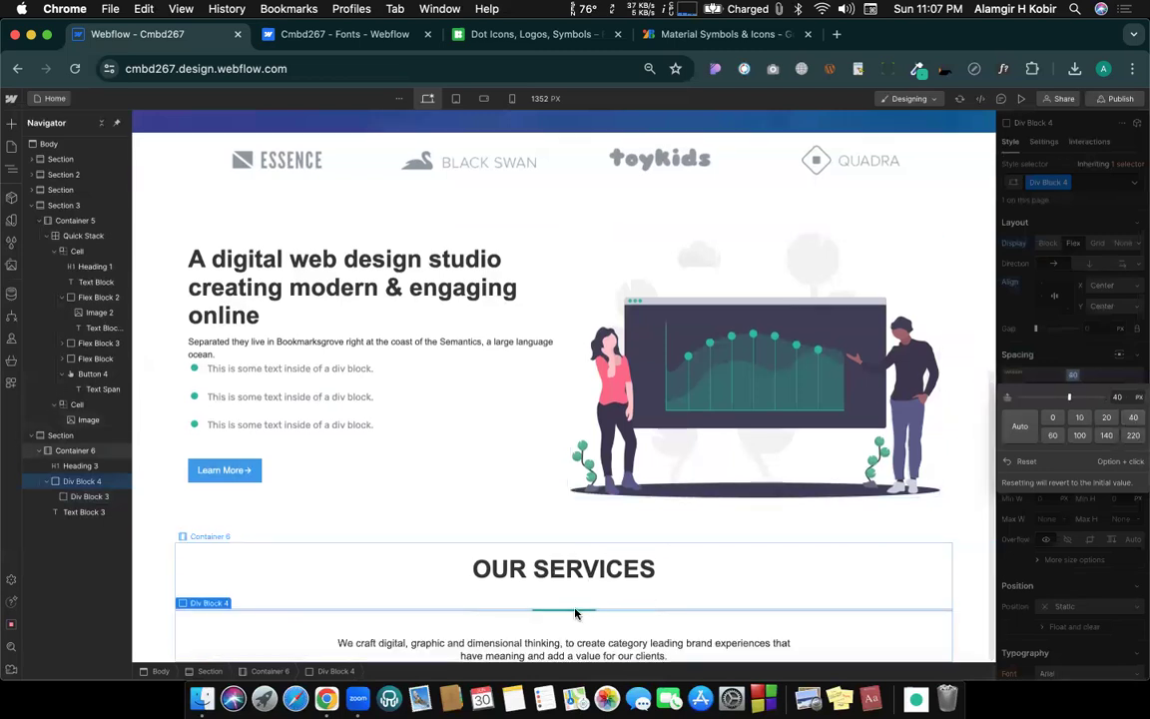
Step: Check the service grid on the Hiric reference page and add a three-column Quick Stack to Container 6 below the intro text
key(ctrl+Right)
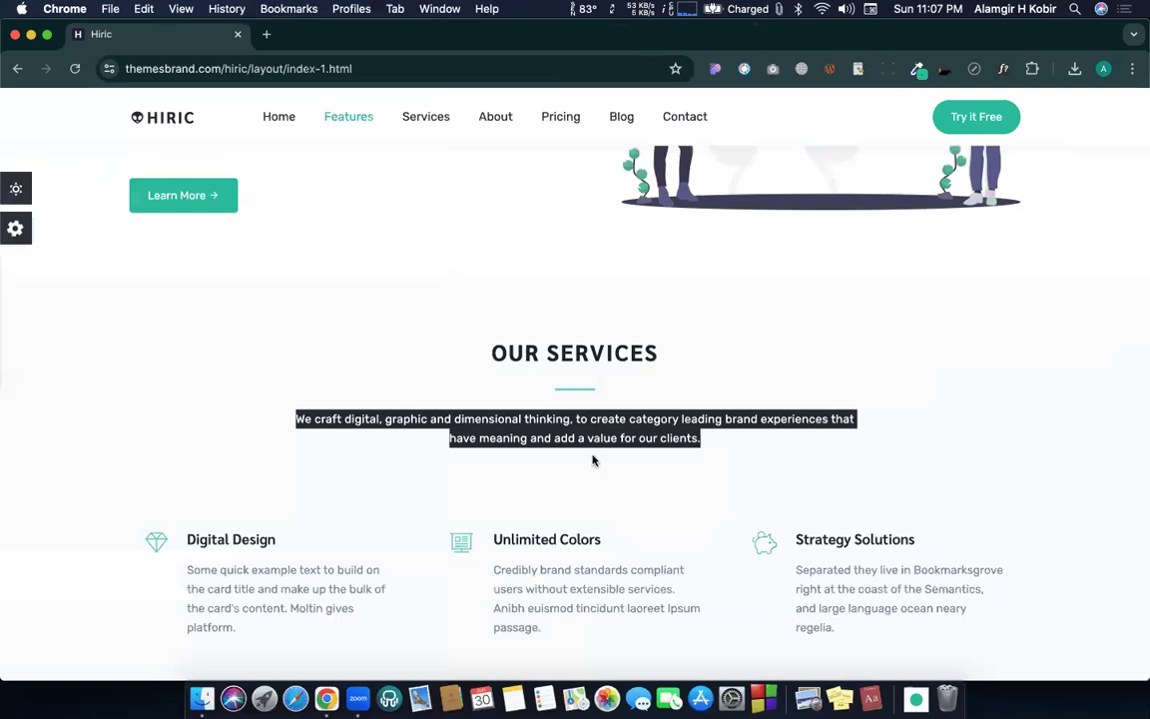
click(526, 482)
scroll(524, 484, down, 3)
scroll(162, 373, up, 1)
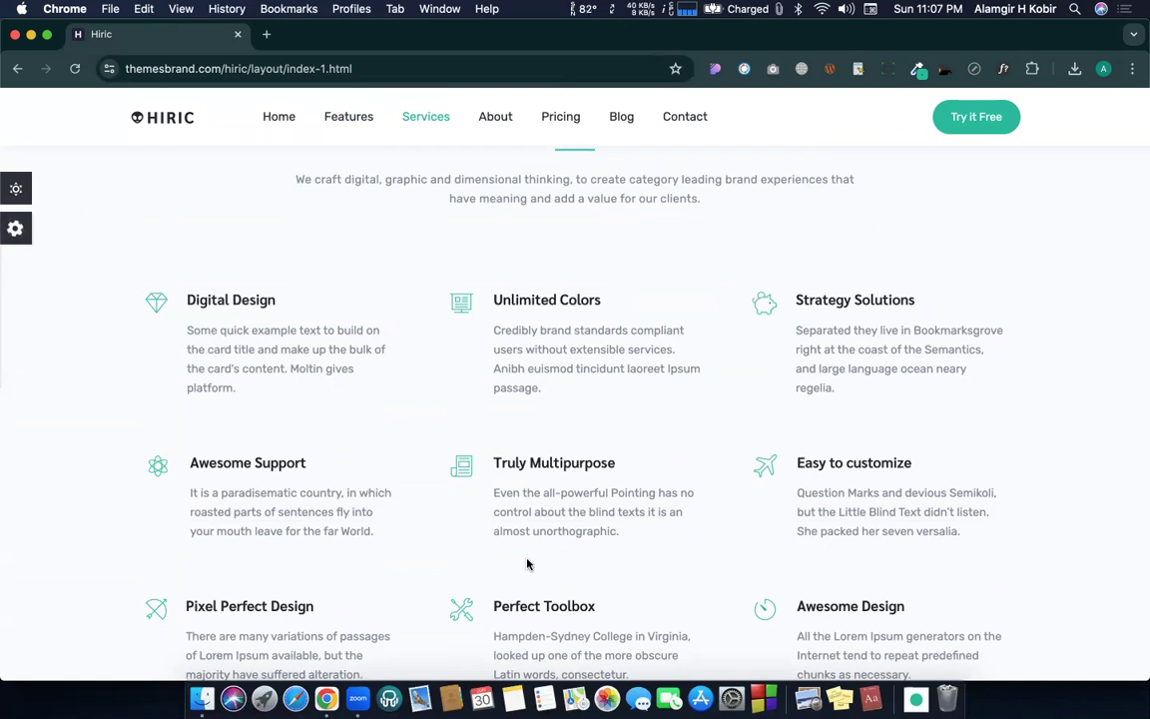
click(806, 695)
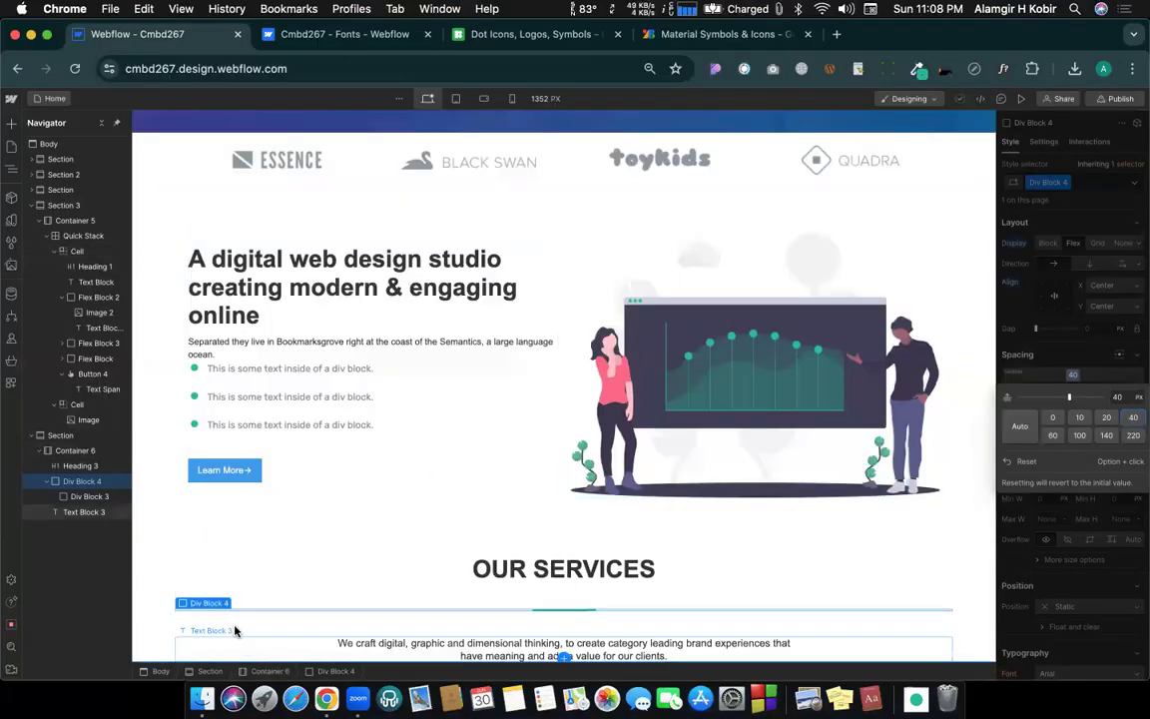
click(229, 639)
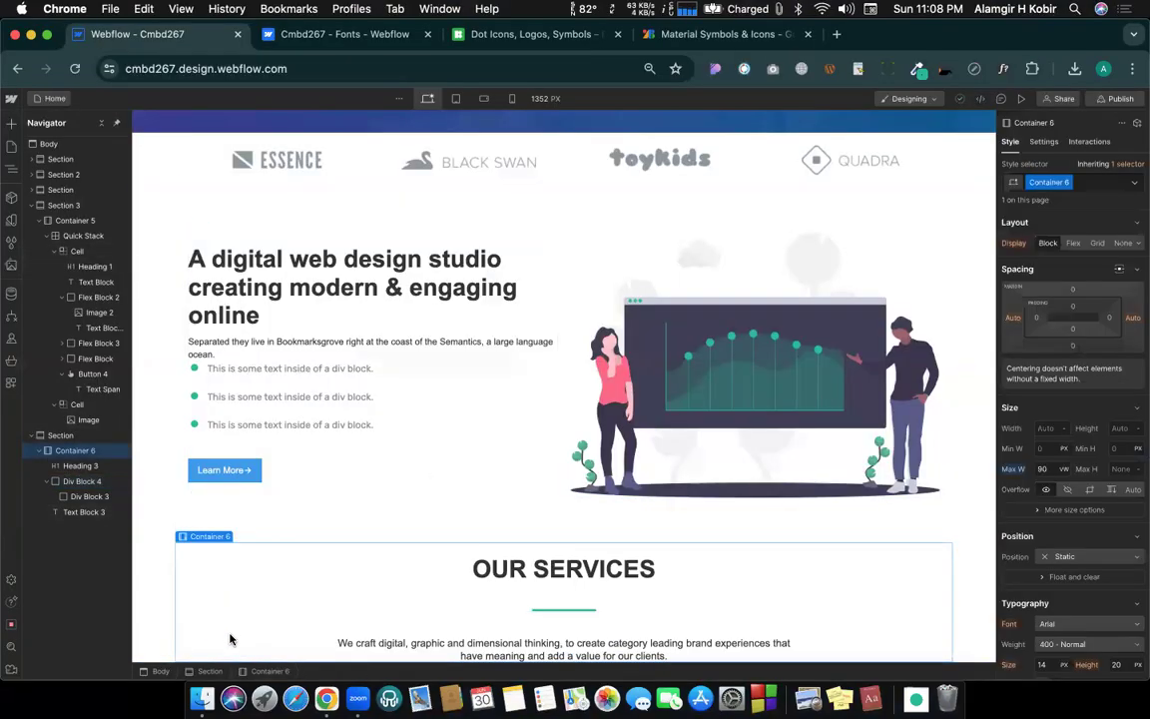
key(super+k)
text(qu)
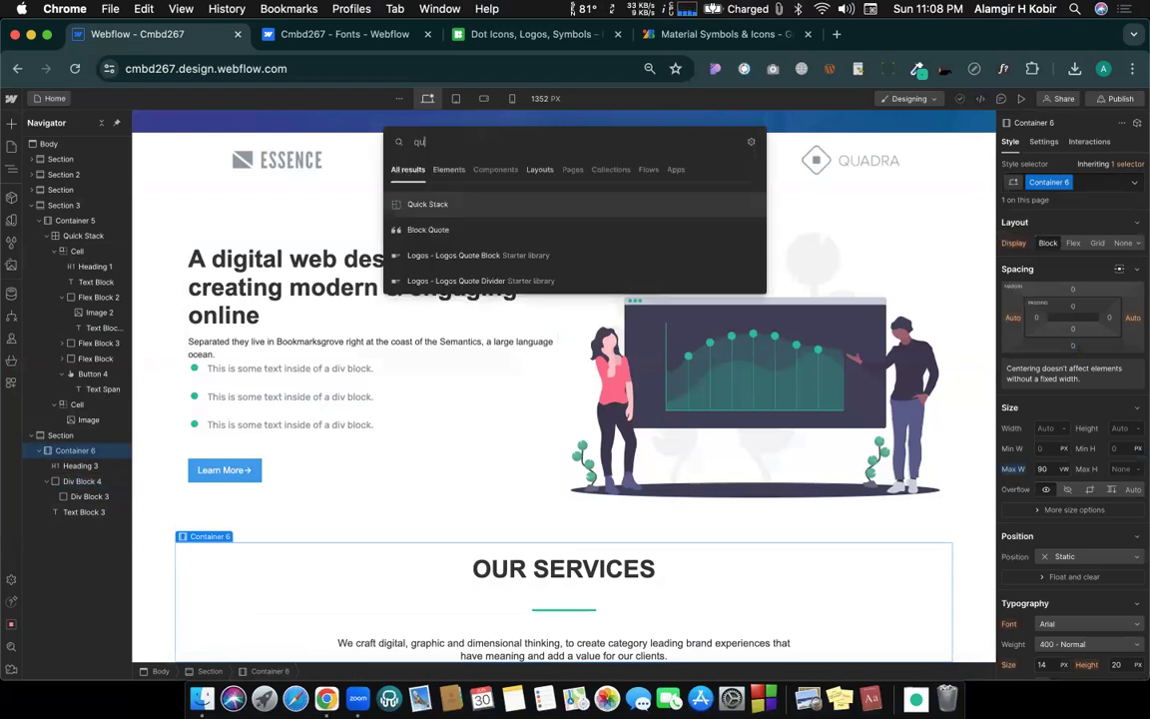
key(Return)
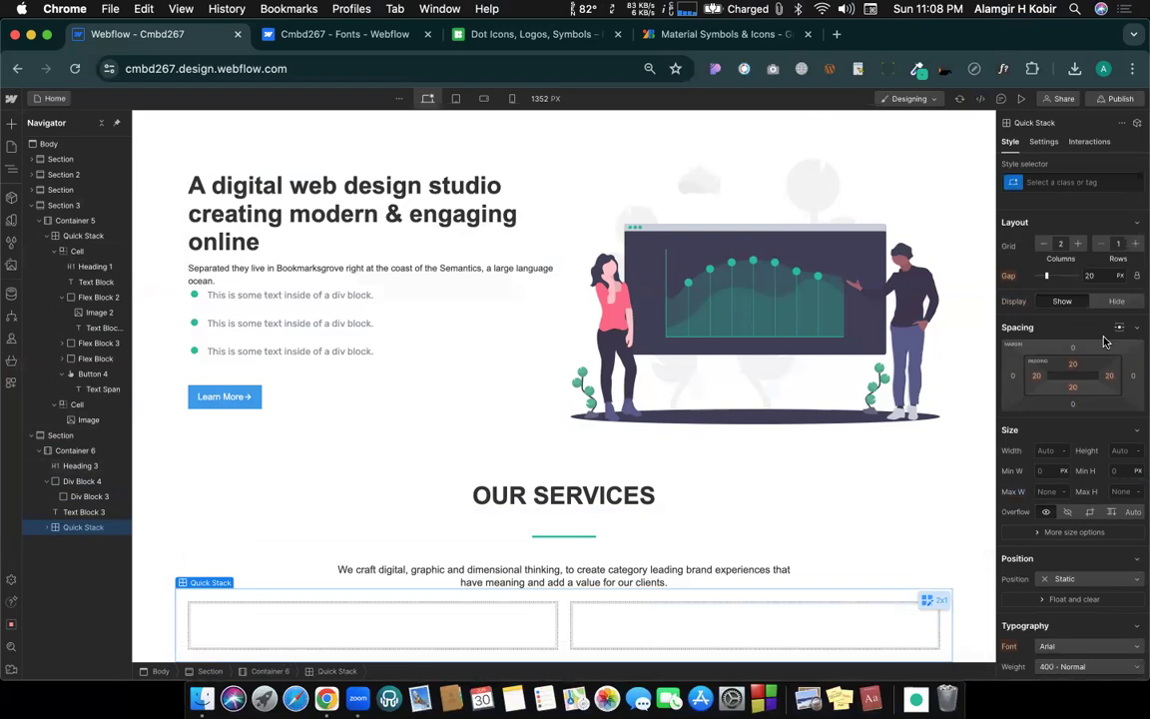
scroll(928, 402, right, 5)
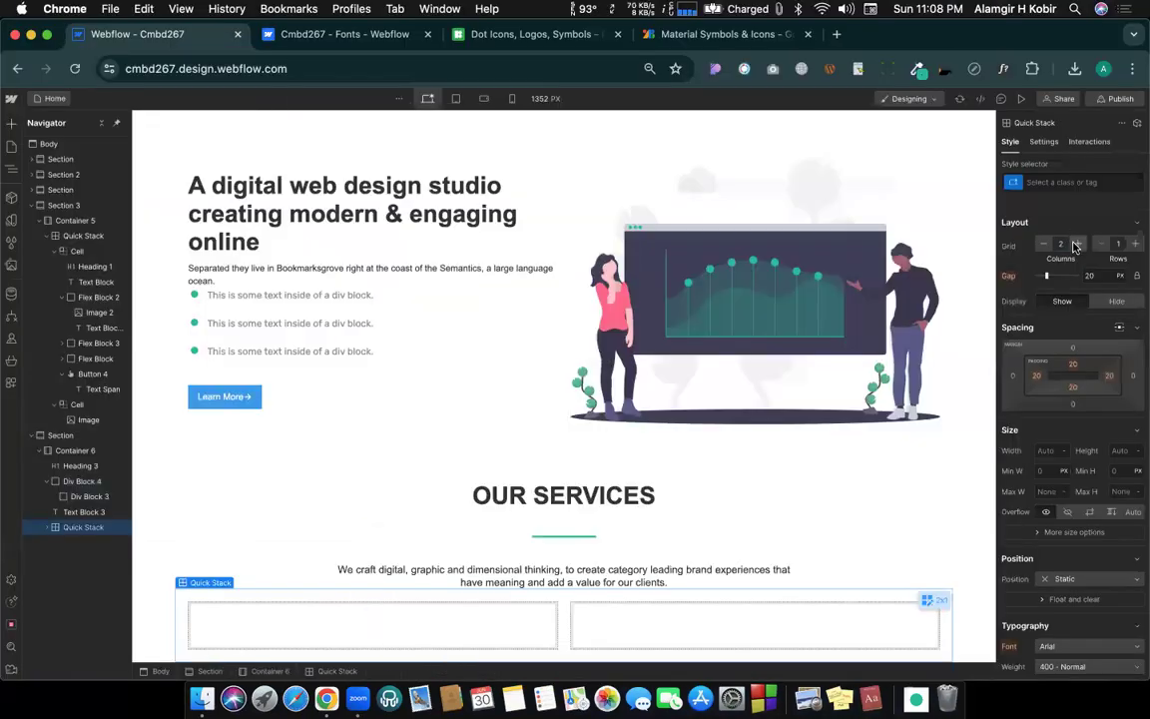
click(1076, 245)
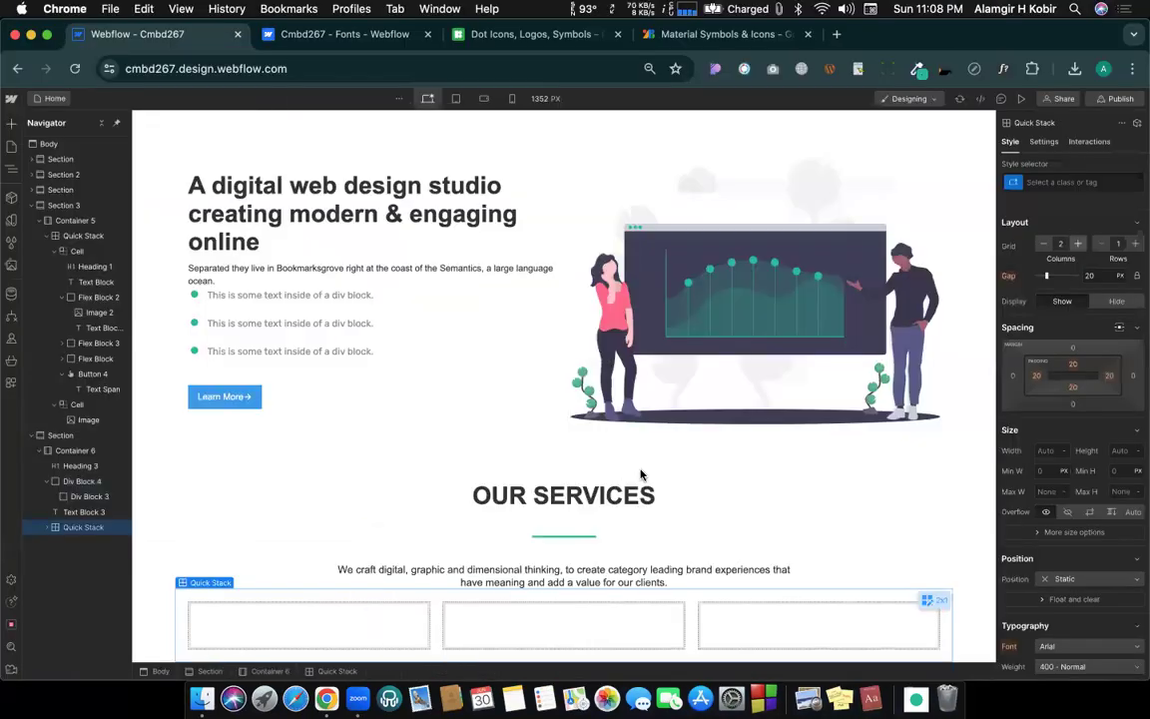
Step: Select the first Quick Stack cell and examine the Digital Design card's layout on the Hiric reference page
click(344, 636)
scroll(342, 636, right, 5)
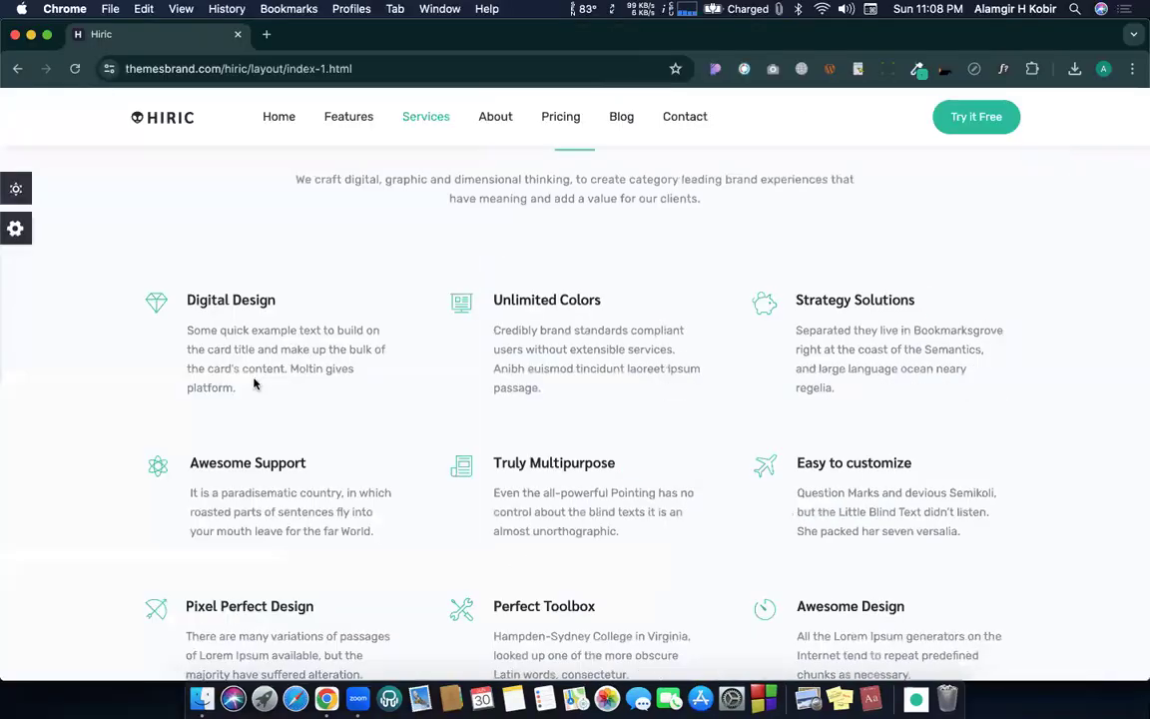
drag(251, 382, 118, 248)
click(166, 266)
key(ctrl+Left)
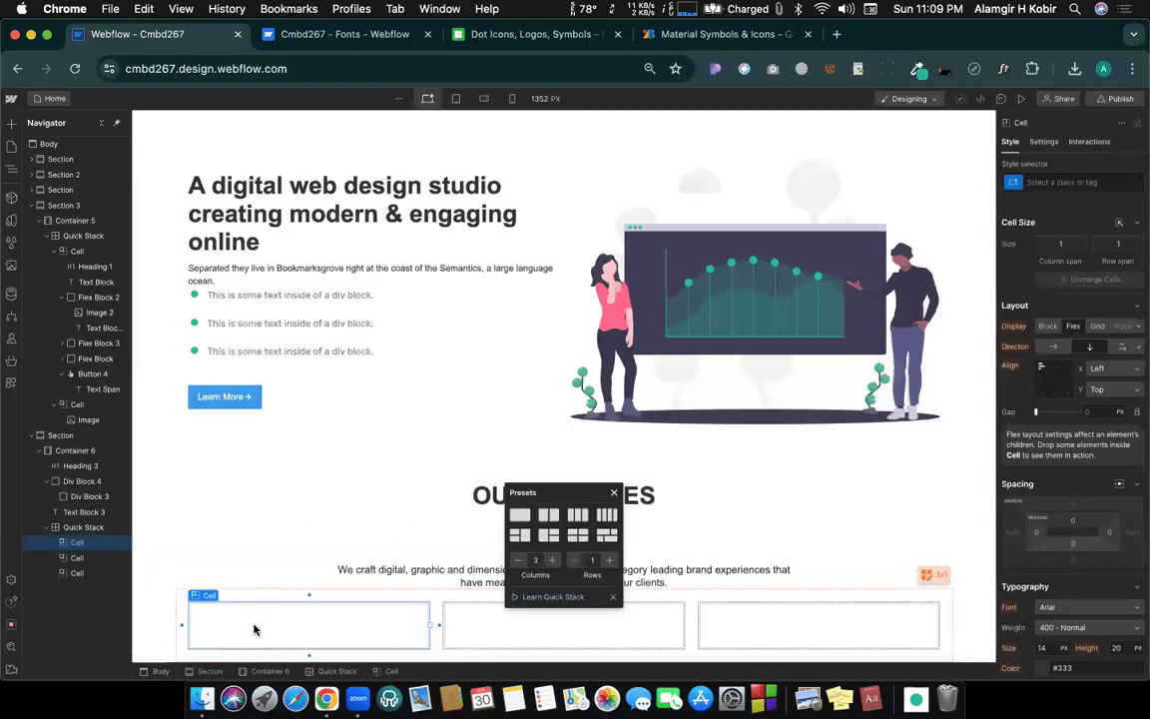
Step: Check the Digital Design card on the Hiric page and add a nested Quick Stack with two columns and two rows to the first cell
key(ctrl+Right)
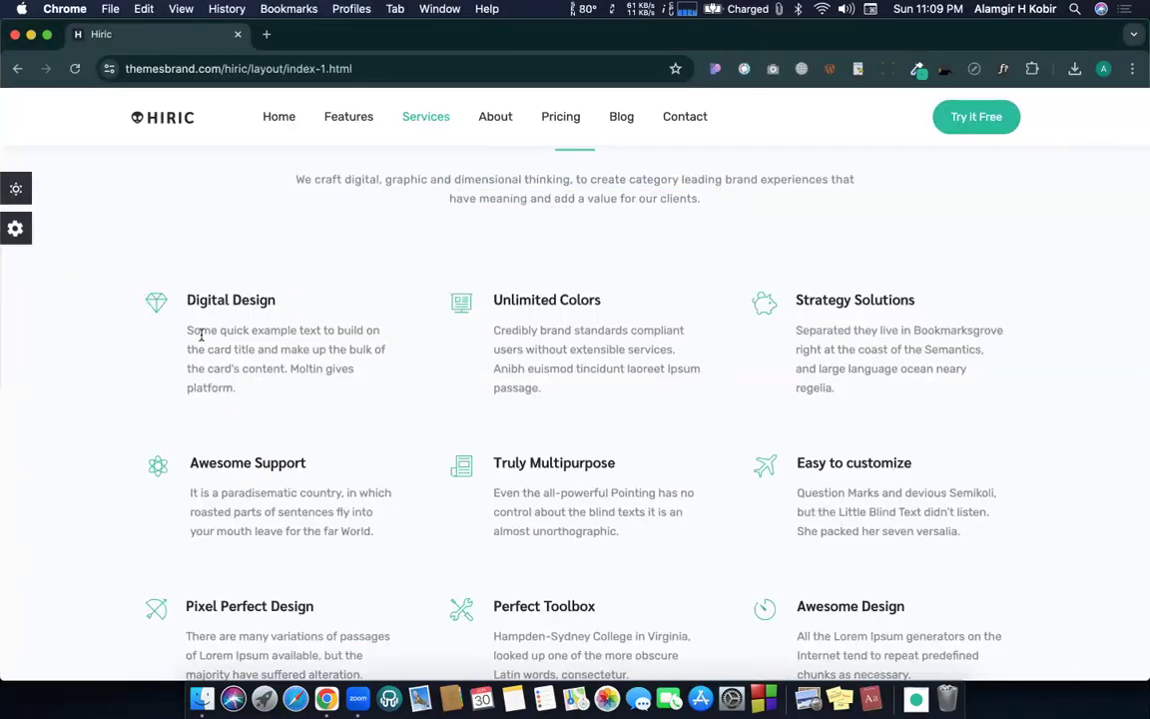
scroll(201, 335, up, 5)
scroll(200, 339, left, 3)
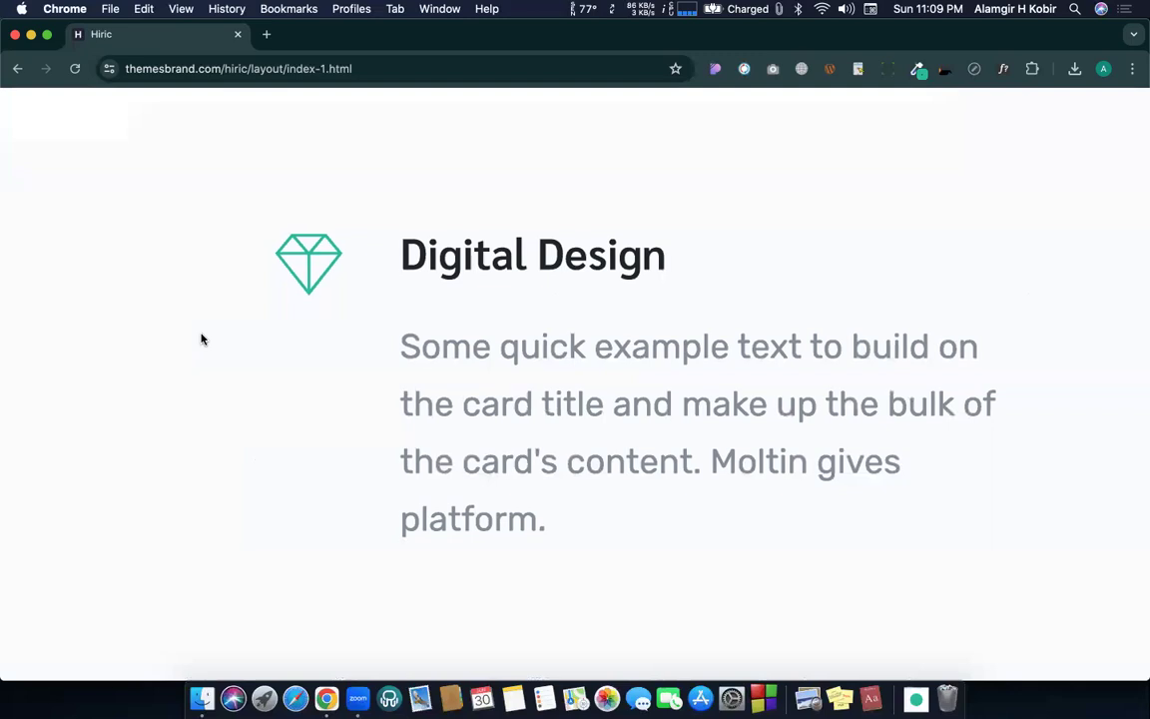
scroll(201, 340, up, 2)
scroll(201, 339, down, 2)
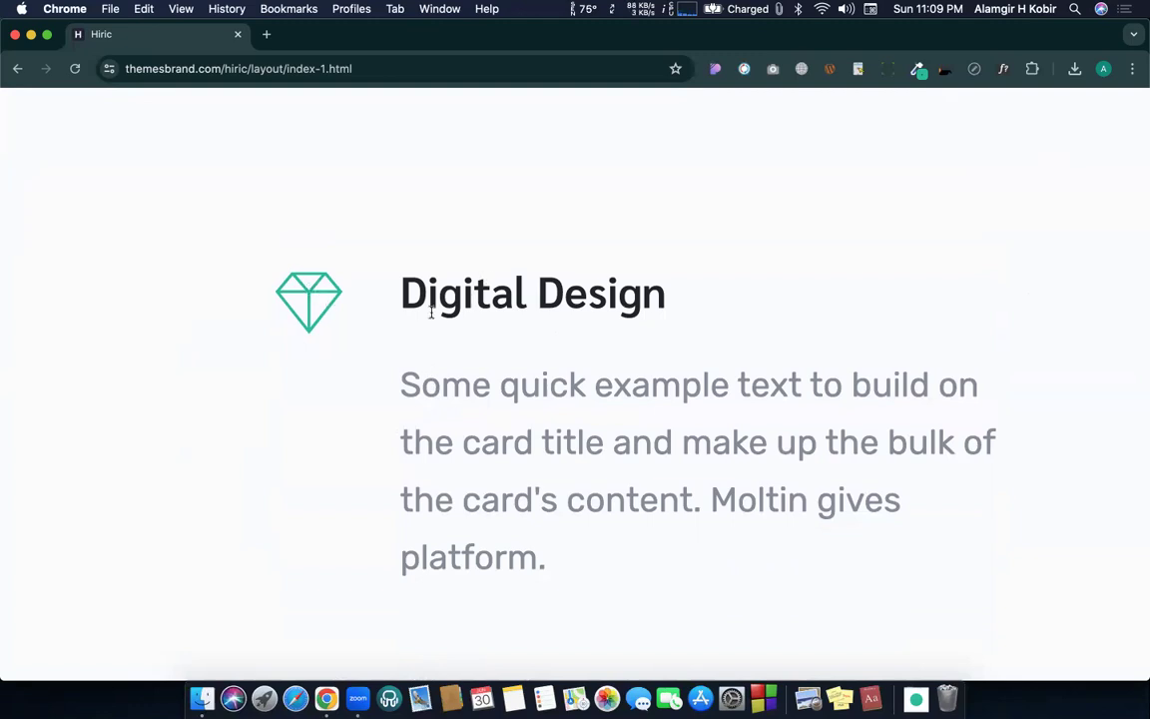
key(ctrl+Left)
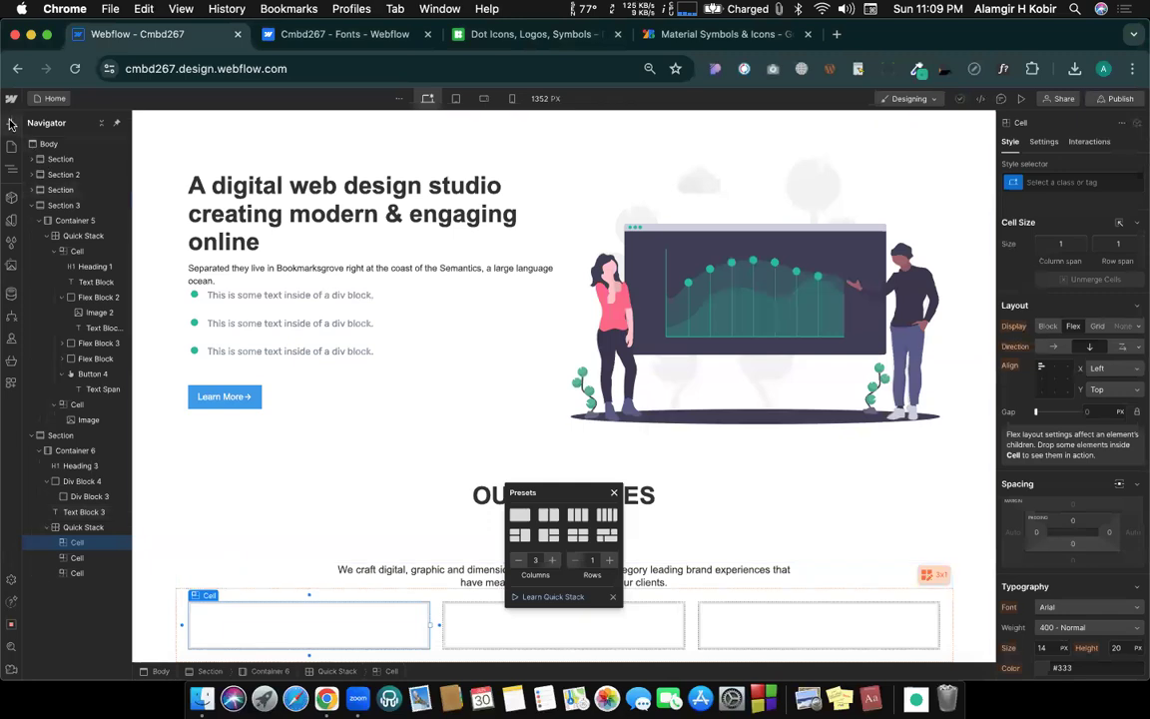
click(10, 123)
drag(137, 211, 295, 608)
scroll(316, 446, down, 1)
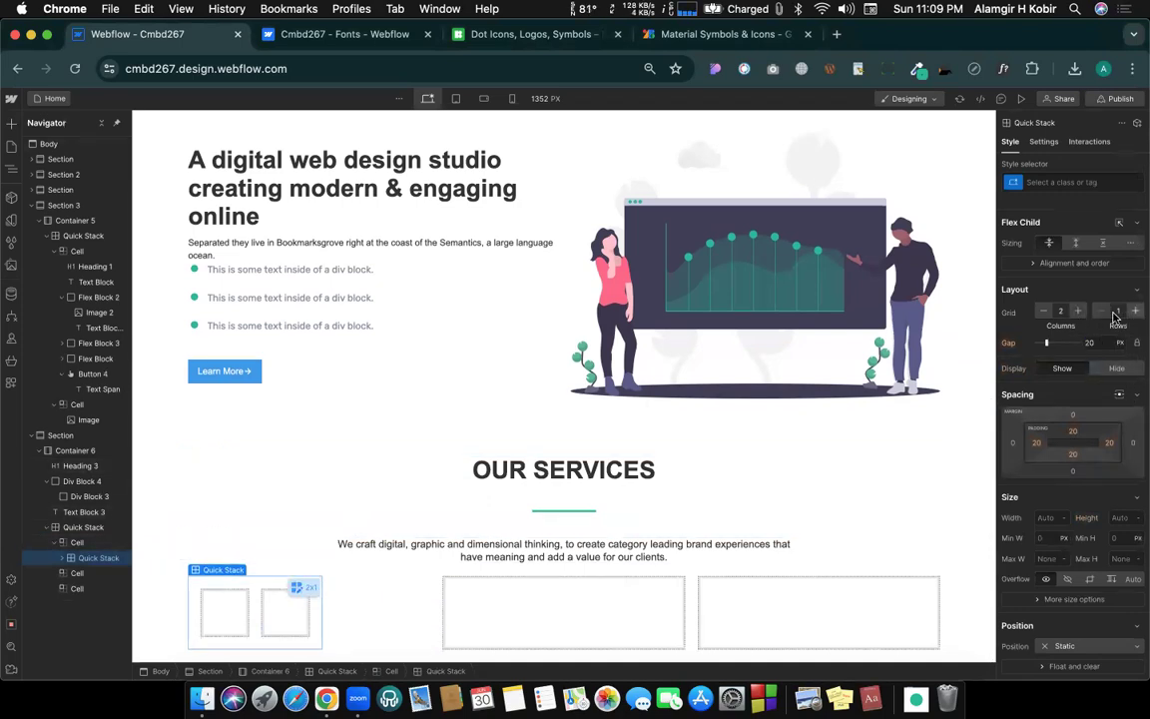
click(1136, 313)
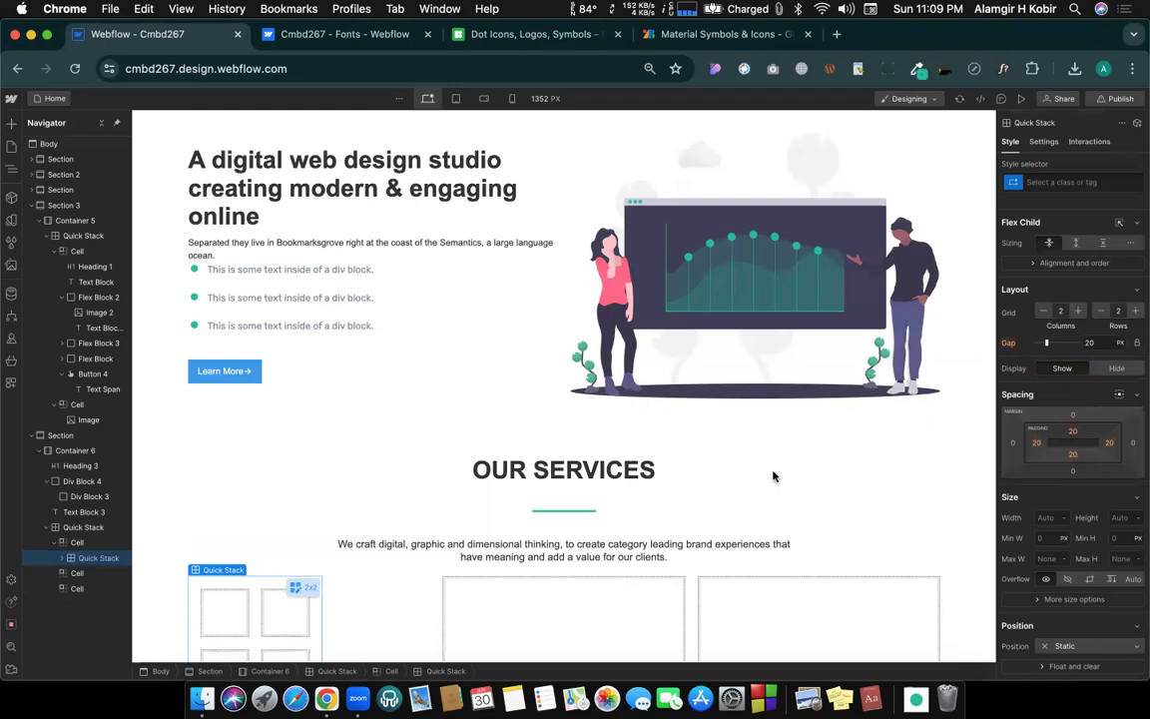
Step: Set the width of the nested two-by-two Quick Stack to 100% so it fills the first service cell
scroll(773, 475, down, 2)
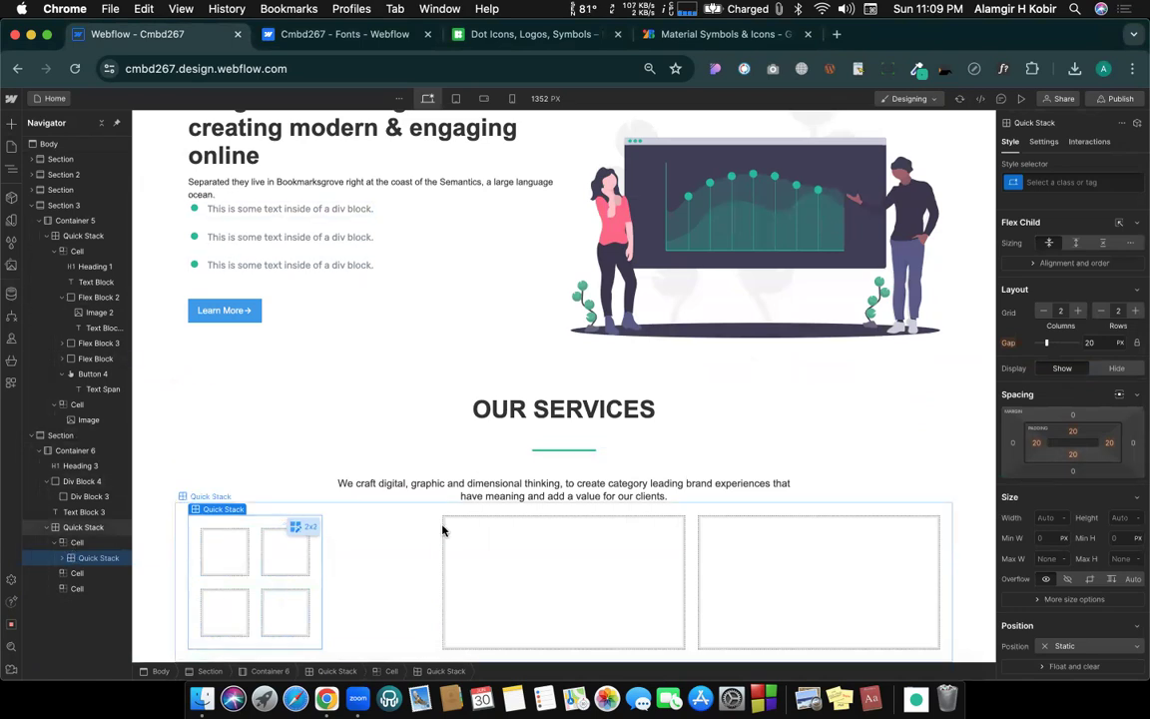
click(1045, 515)
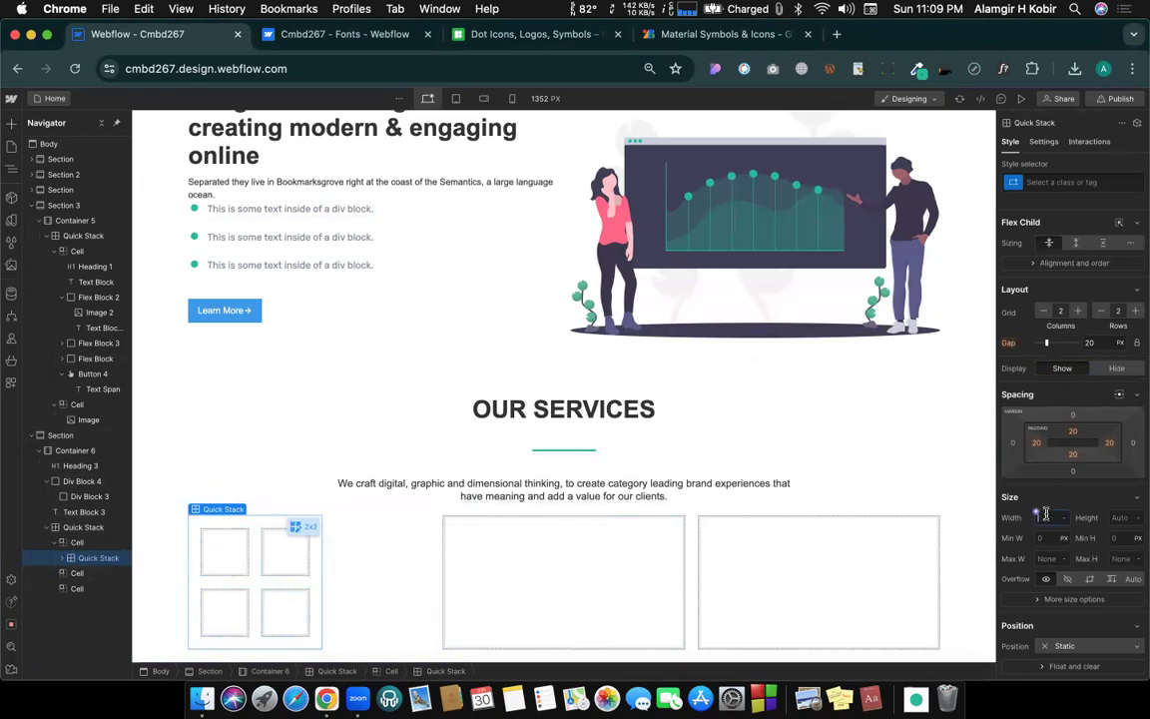
text(100%)
key(Return)
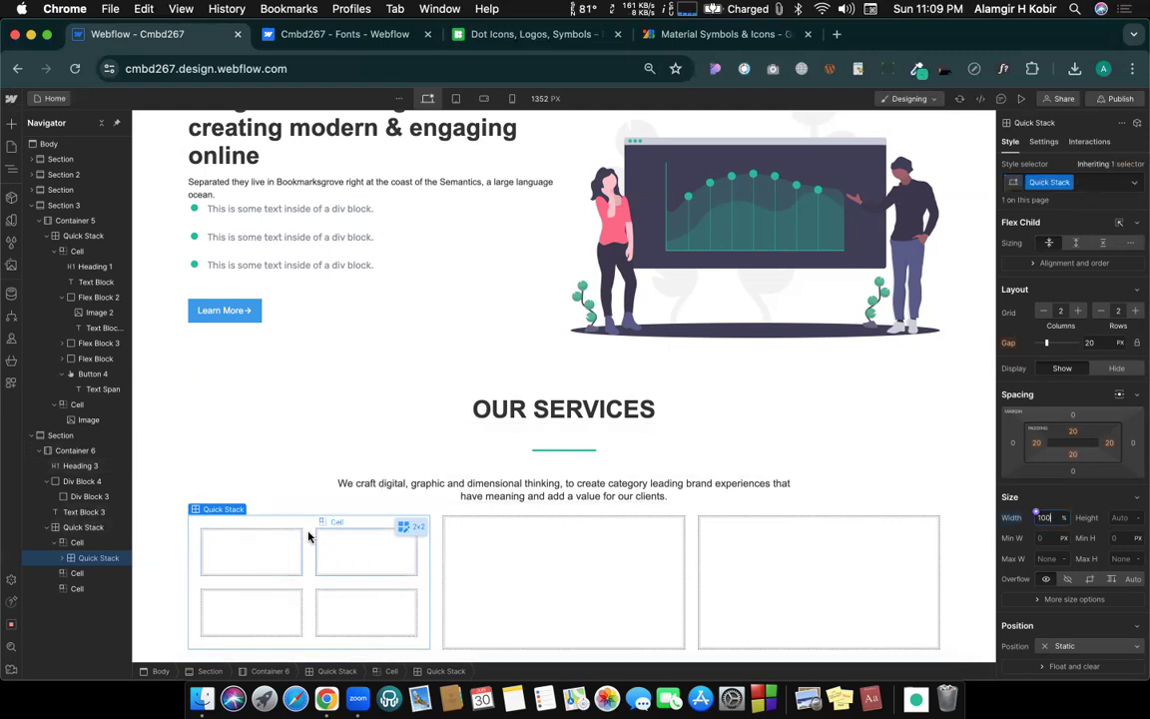
Step: Narrow the first column of the nested Quick Stack to an icon-sized width and select its first cell
click(408, 525)
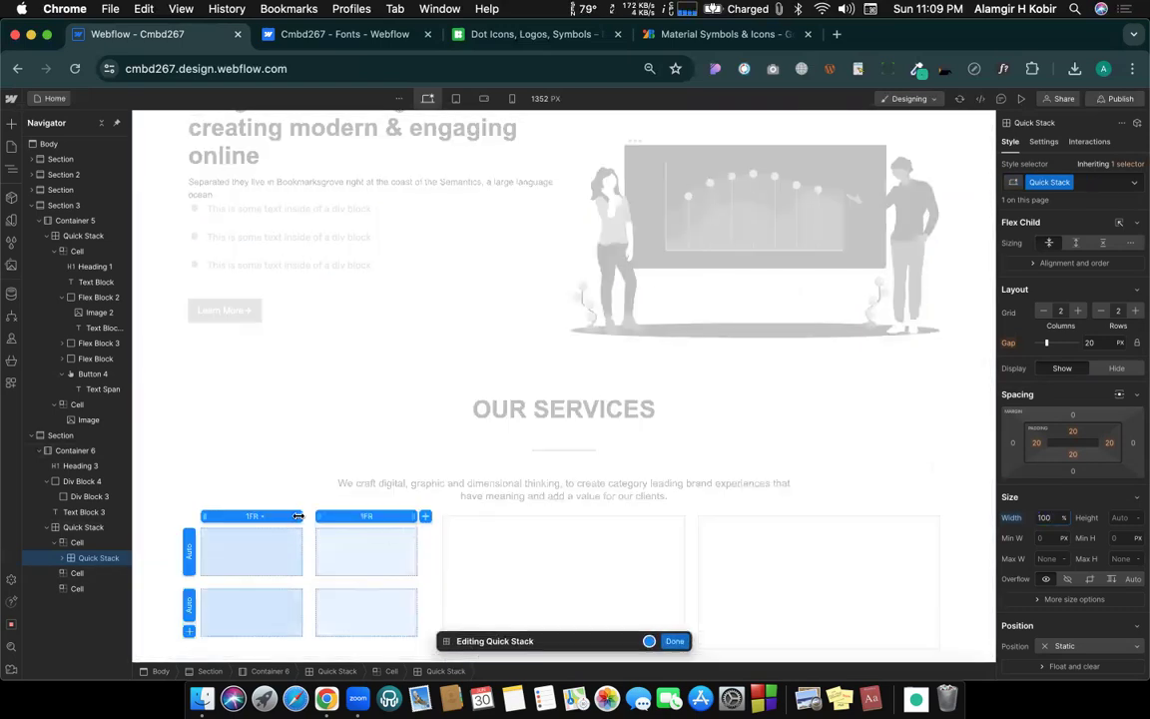
drag(195, 516, 153, 520)
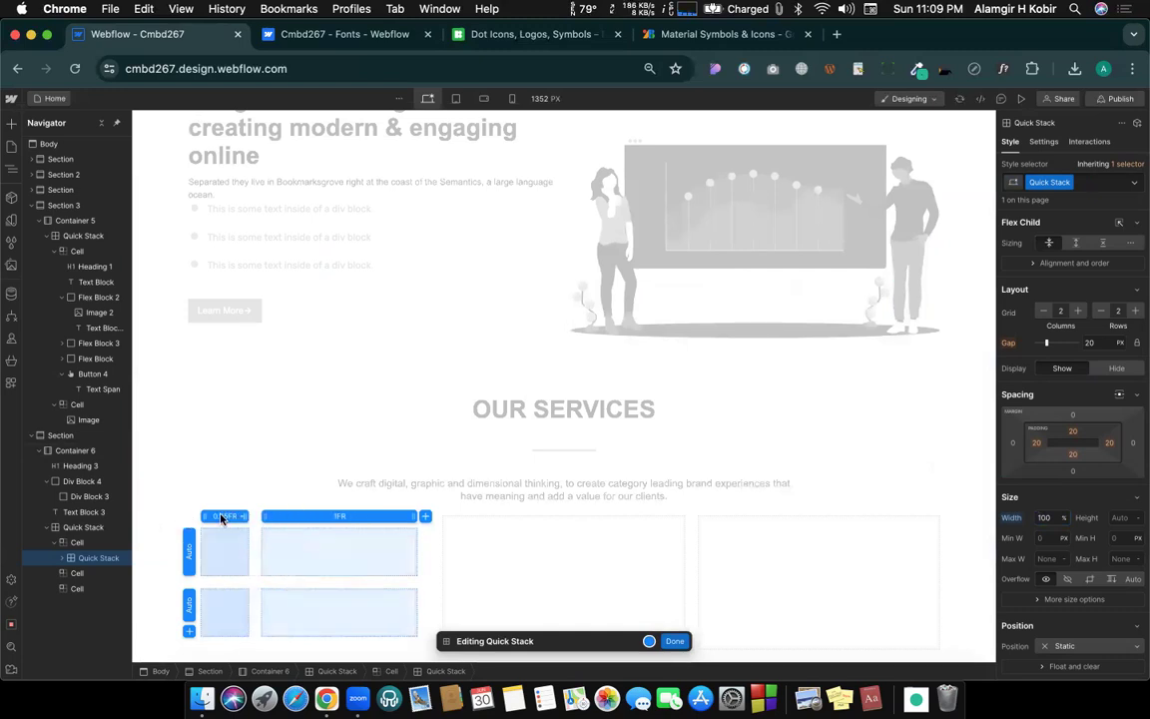
click(676, 640)
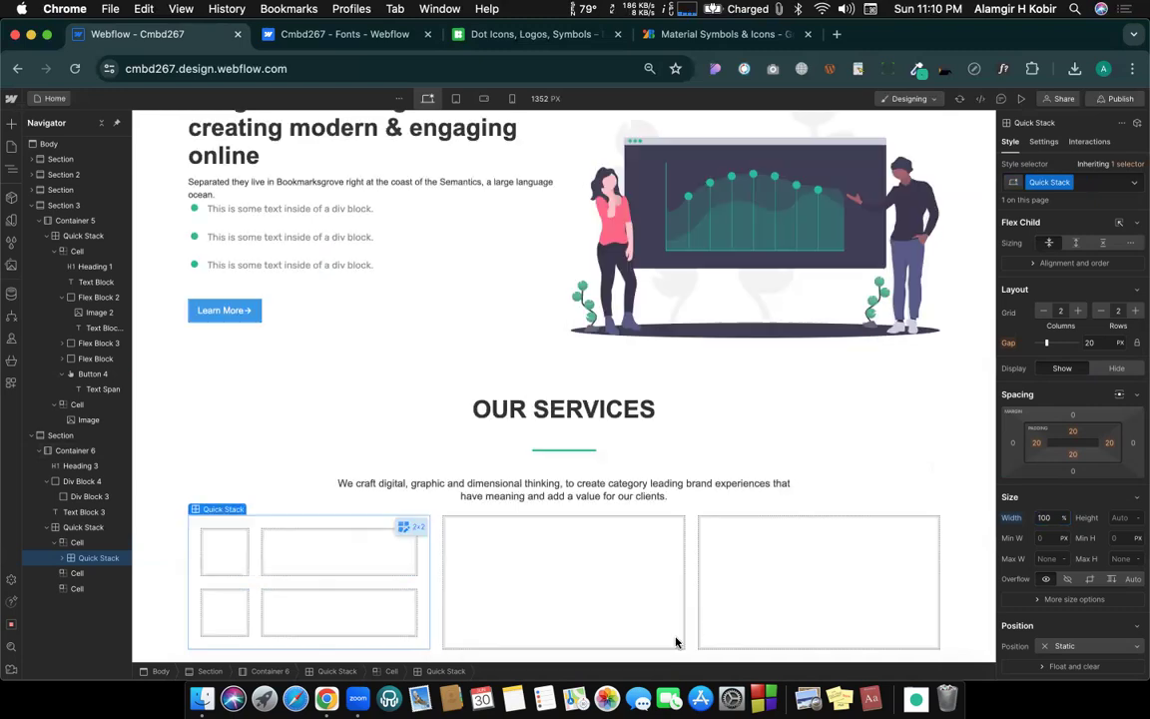
click(226, 544)
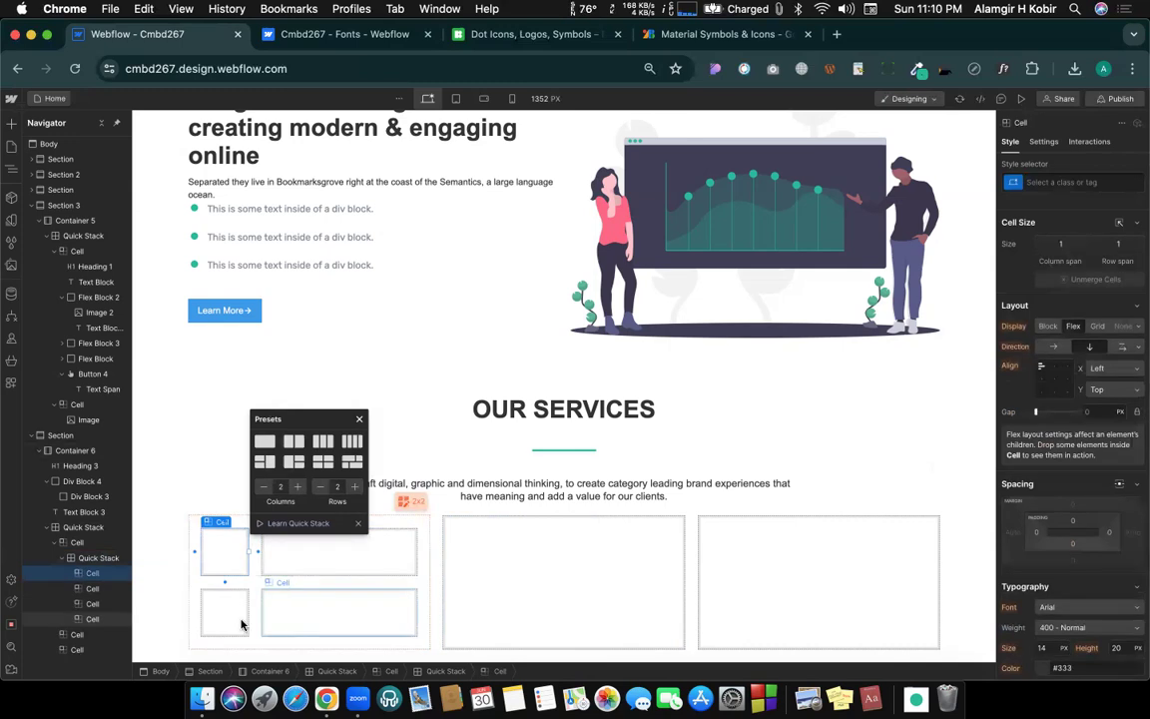
Step: Switch to the Hiric page's browser window and open the remove.bg site in a new tab
key(ctrl+Right)
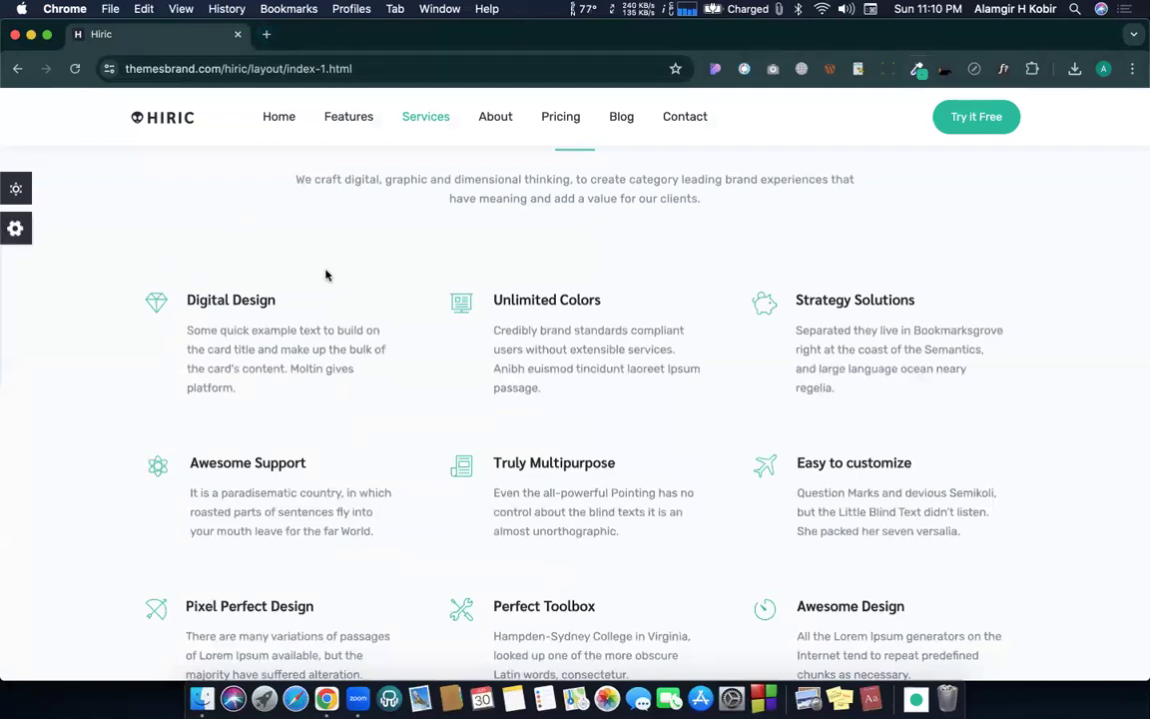
click(266, 35)
text(remove)
key(Return)
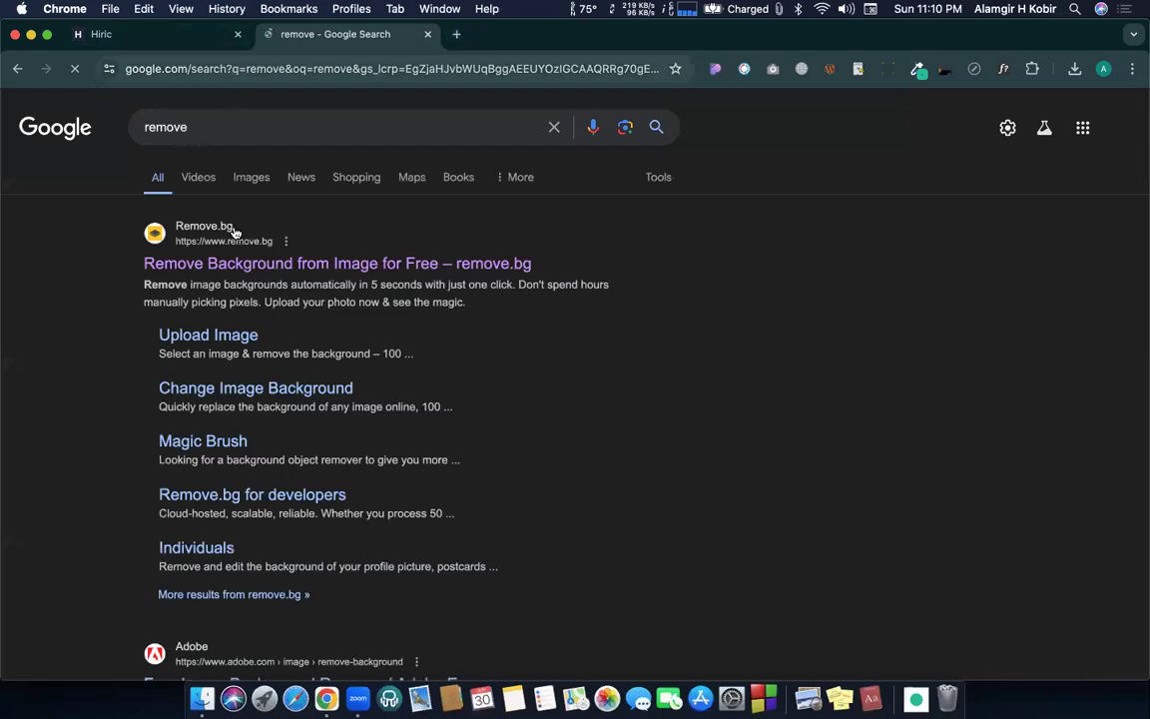
Step: Capture a screenshot of only the diamond icon beside Digital Design in the Our Services section of the Hiric page
click(170, 33)
scroll(233, 282, up, 15)
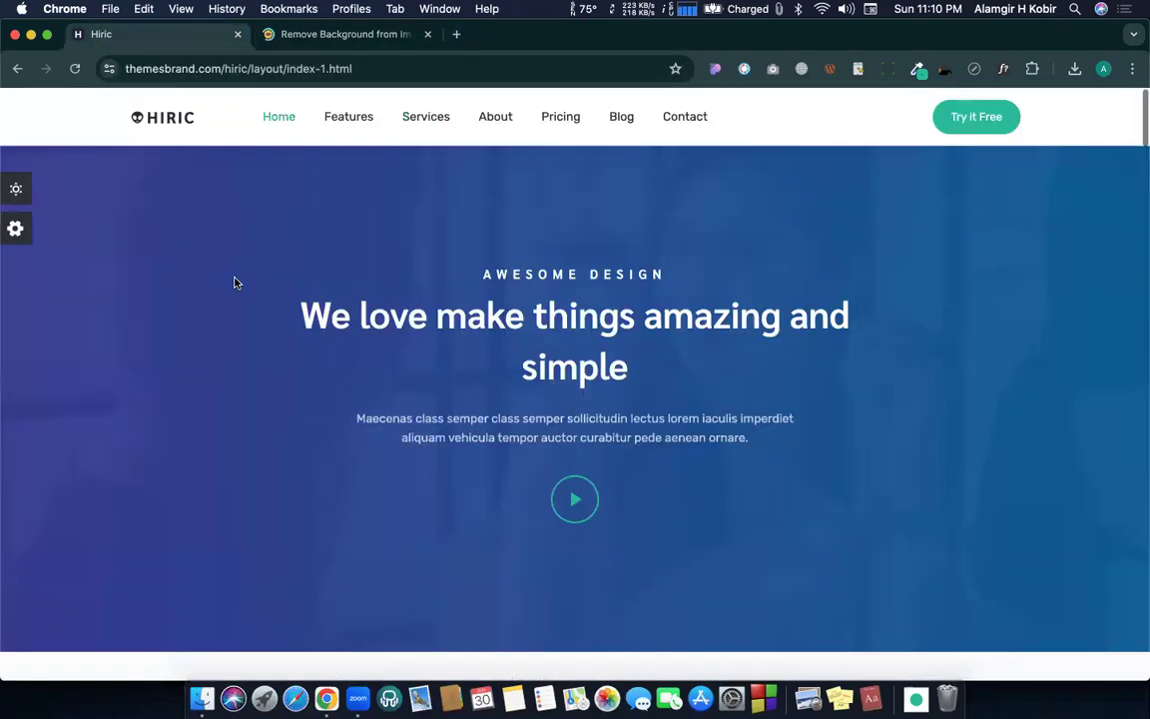
scroll(236, 283, down, 10)
scroll(236, 284, up, 1)
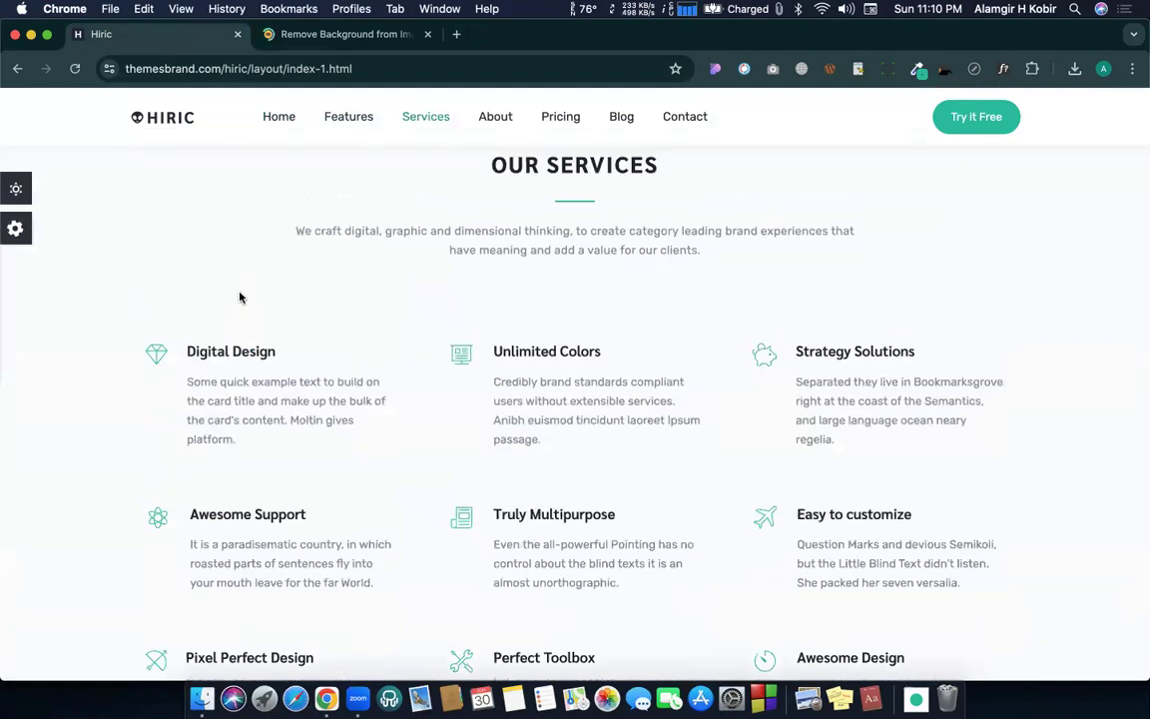
key(super+shift+5)
drag(367, 482, 399, 458)
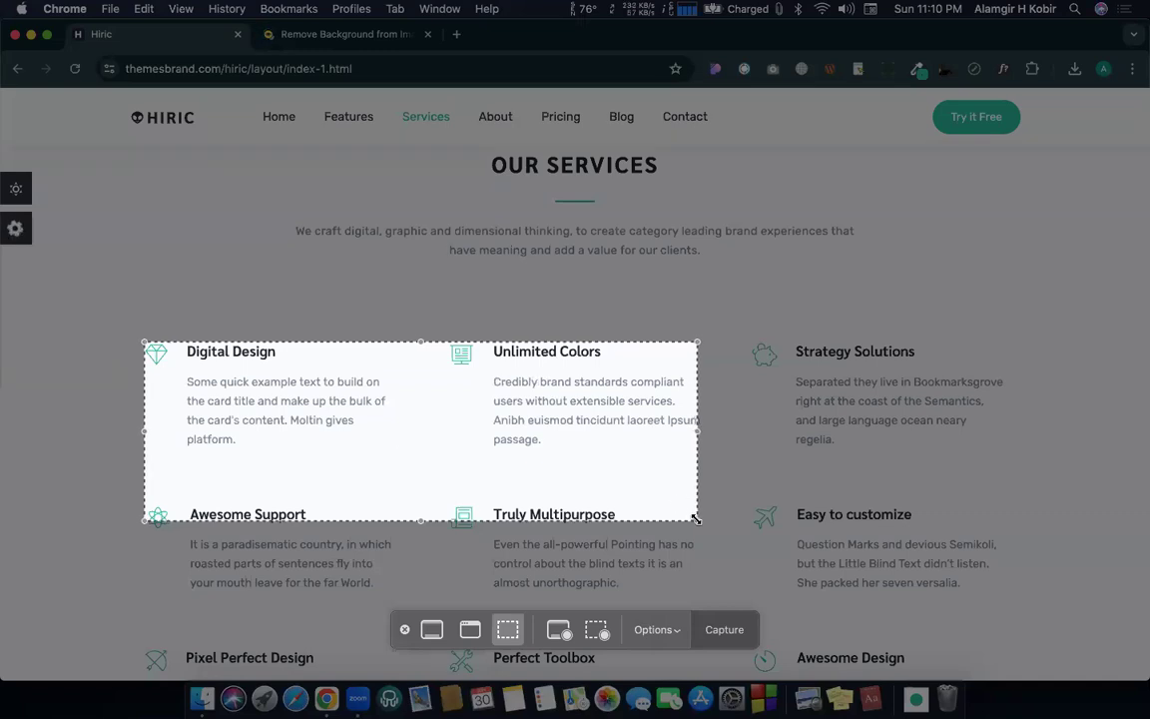
drag(142, 339, 167, 361)
key(Return)
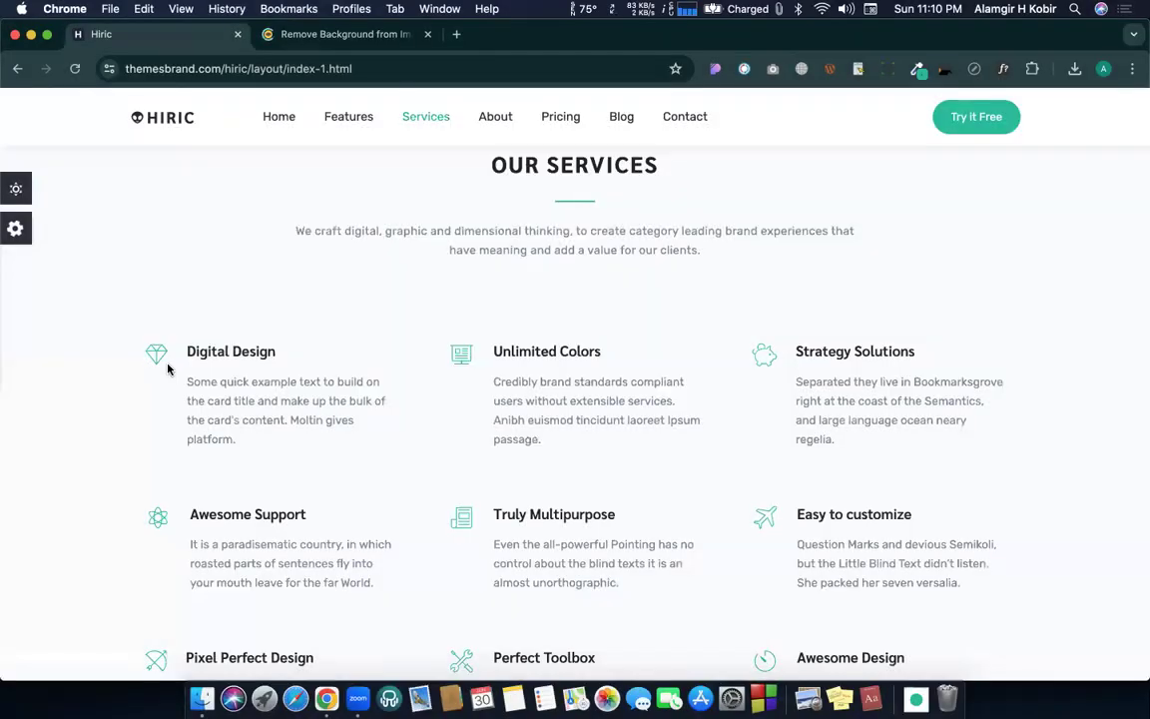
Step: Upload the diamond icon screenshot to remove.bg for background removal and dismiss the cookie notice
click(334, 36)
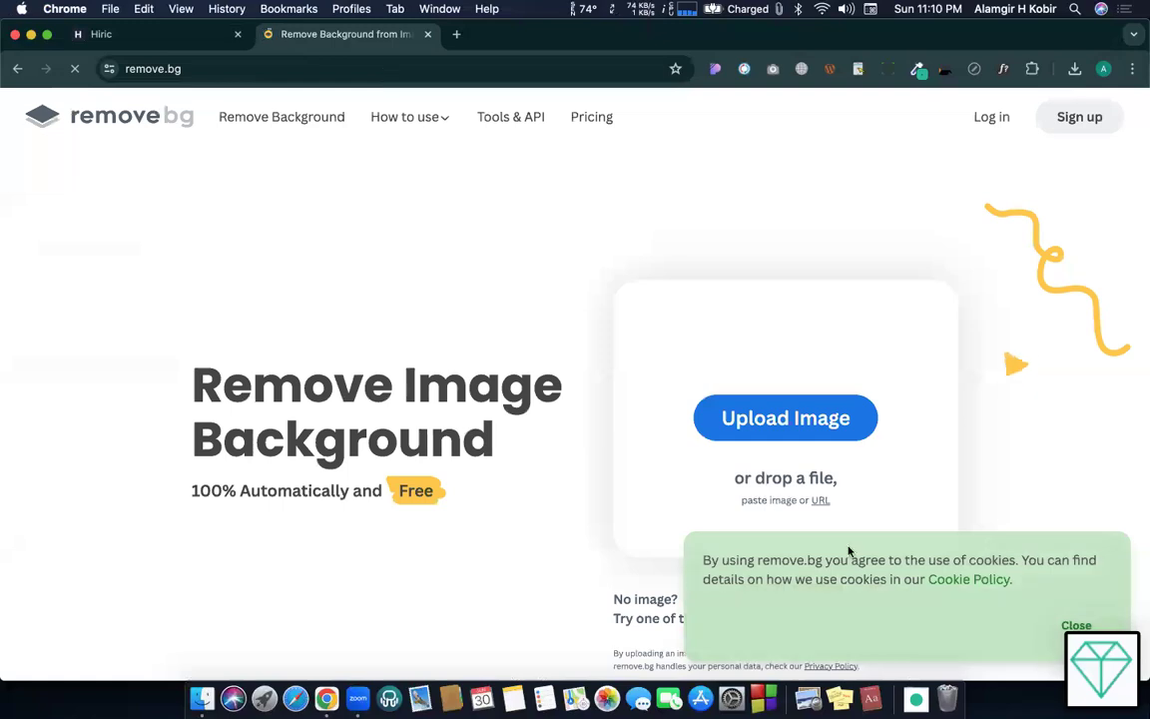
drag(1102, 664, 817, 400)
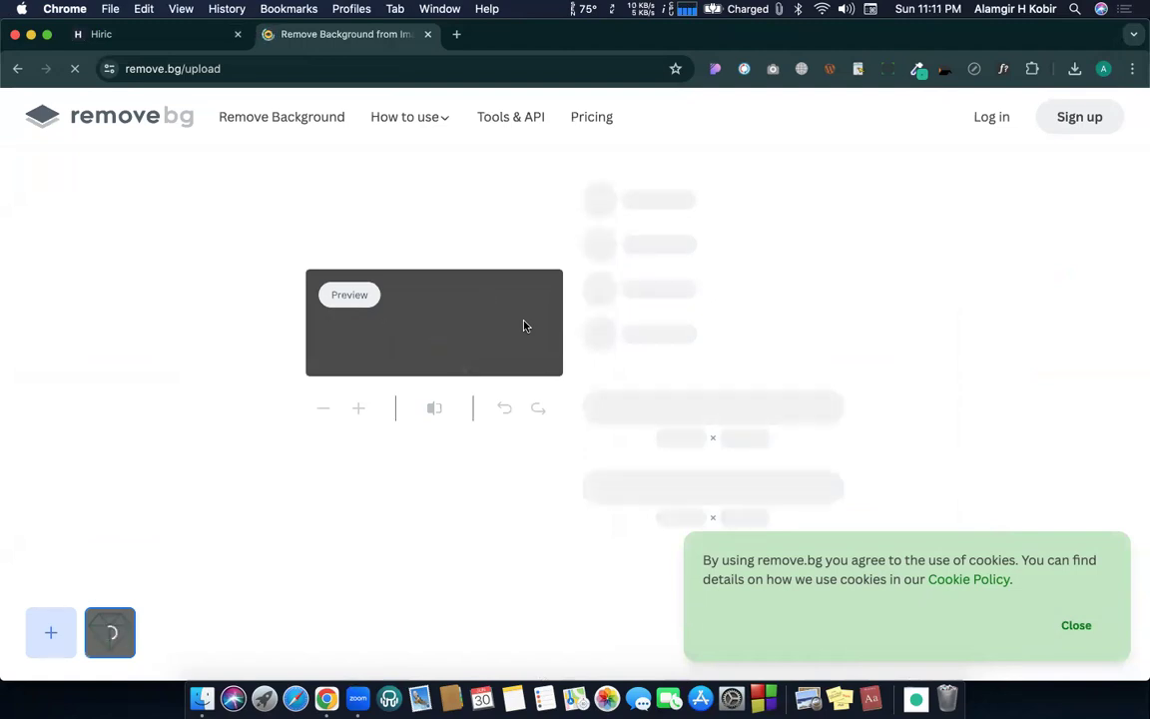
click(1070, 627)
Step: Open Icons8 in a new tab and search its icons for "diamond", checking the remove.bg upload meanwhile
click(457, 36)
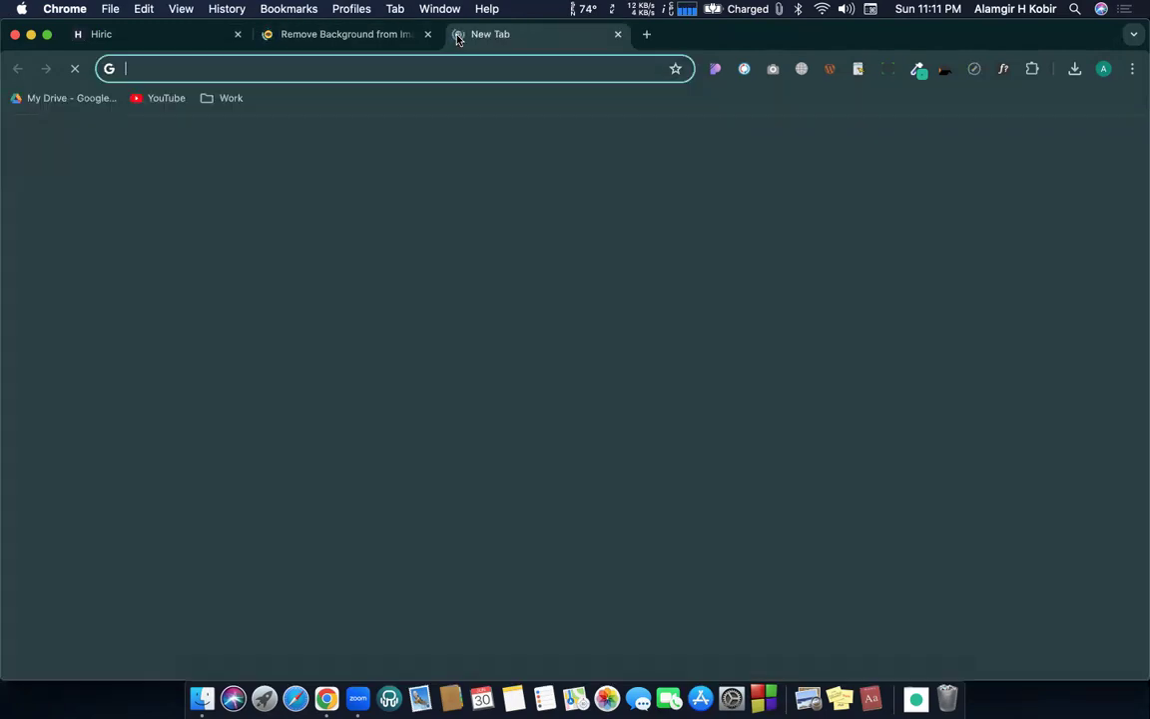
text(icon)
key(Return)
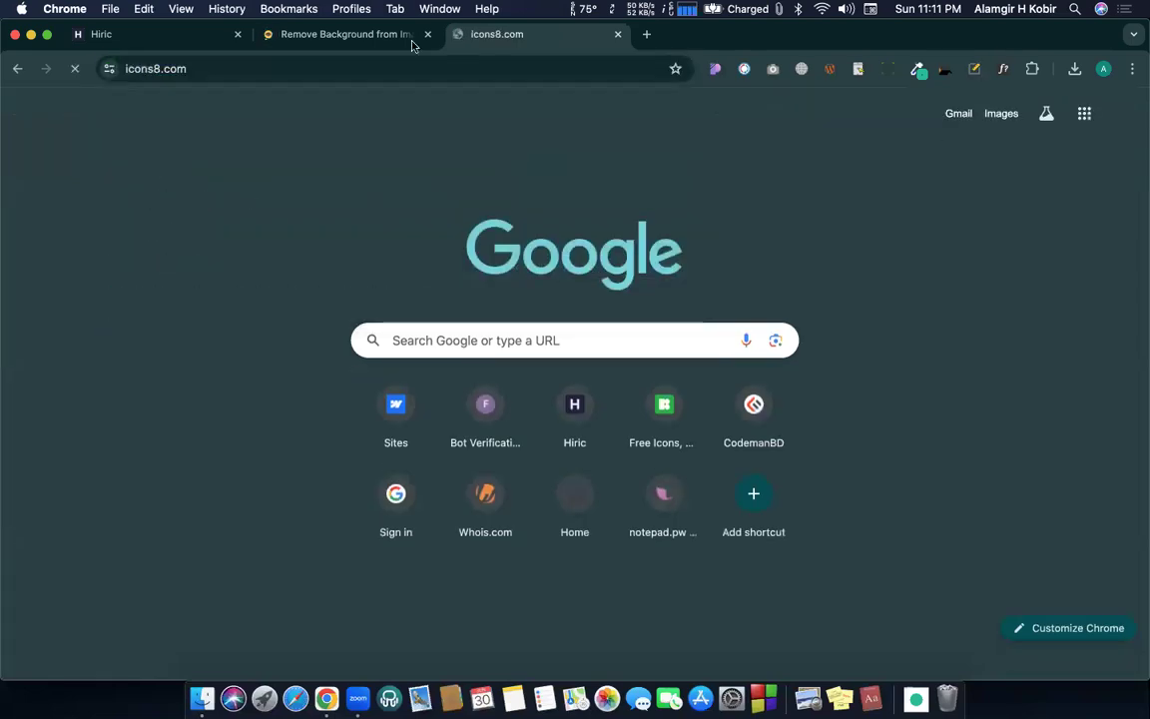
click(206, 448)
text(diam)
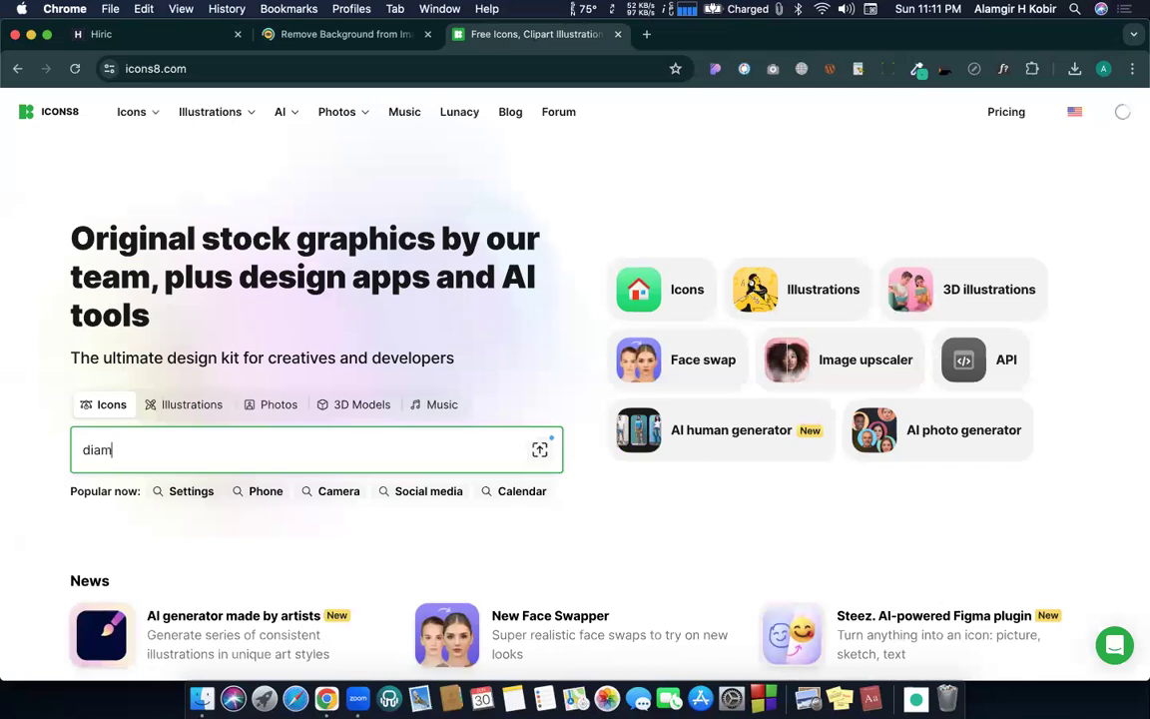
text(ond)
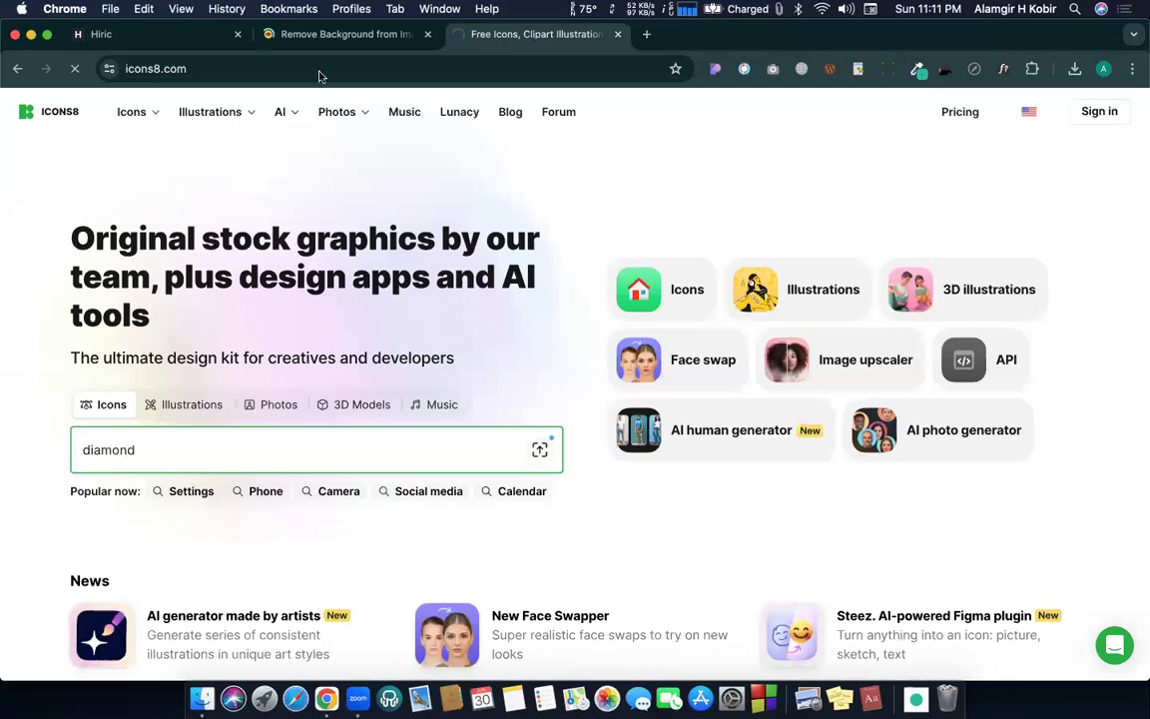
key(Return)
click(371, 35)
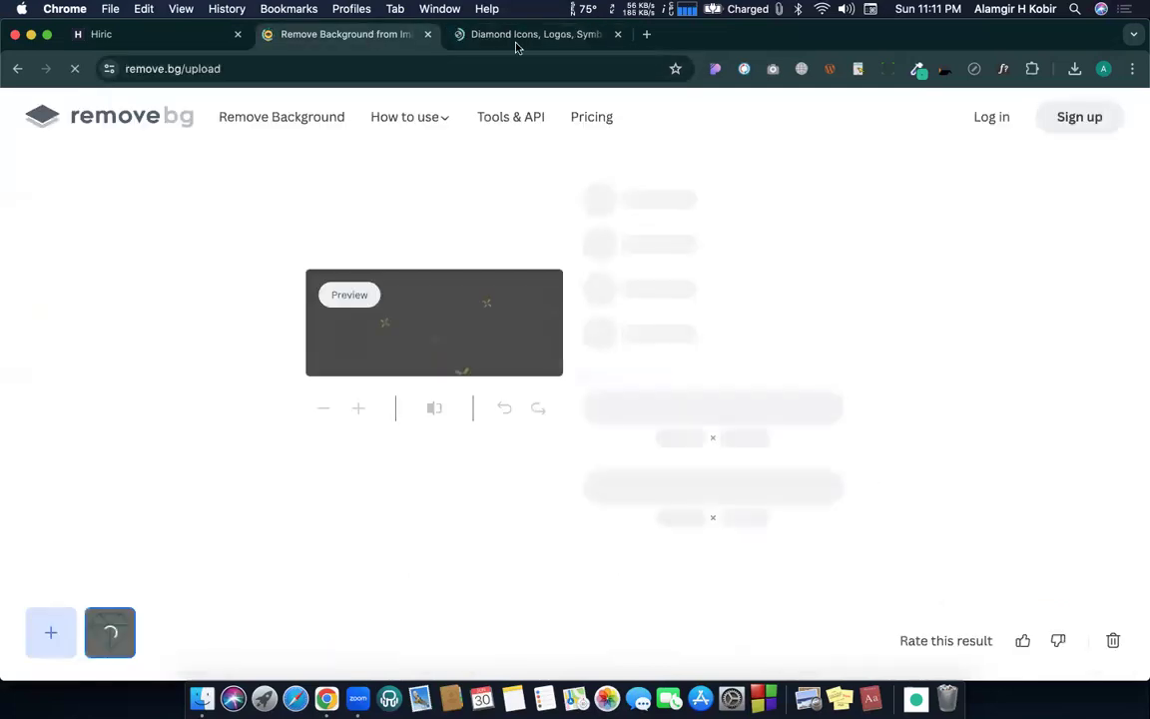
click(526, 35)
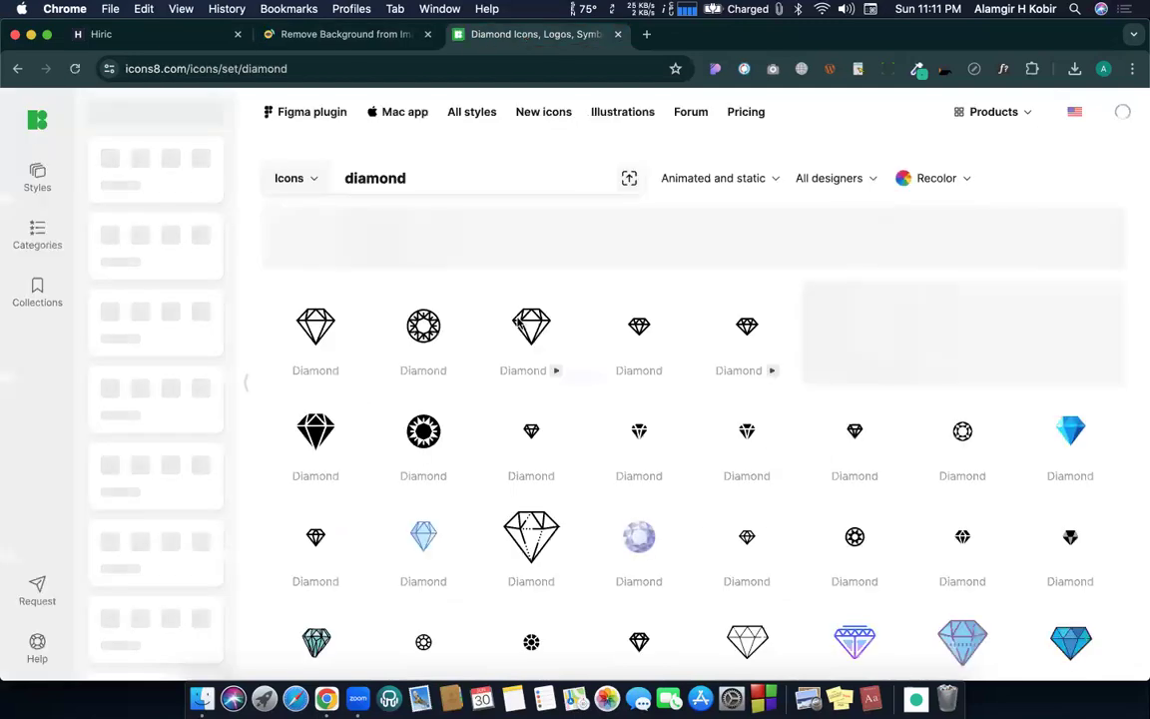
Step: Download the iOS 17 Outlined Diamond icon as a PNG in the 100×100 size only
click(330, 331)
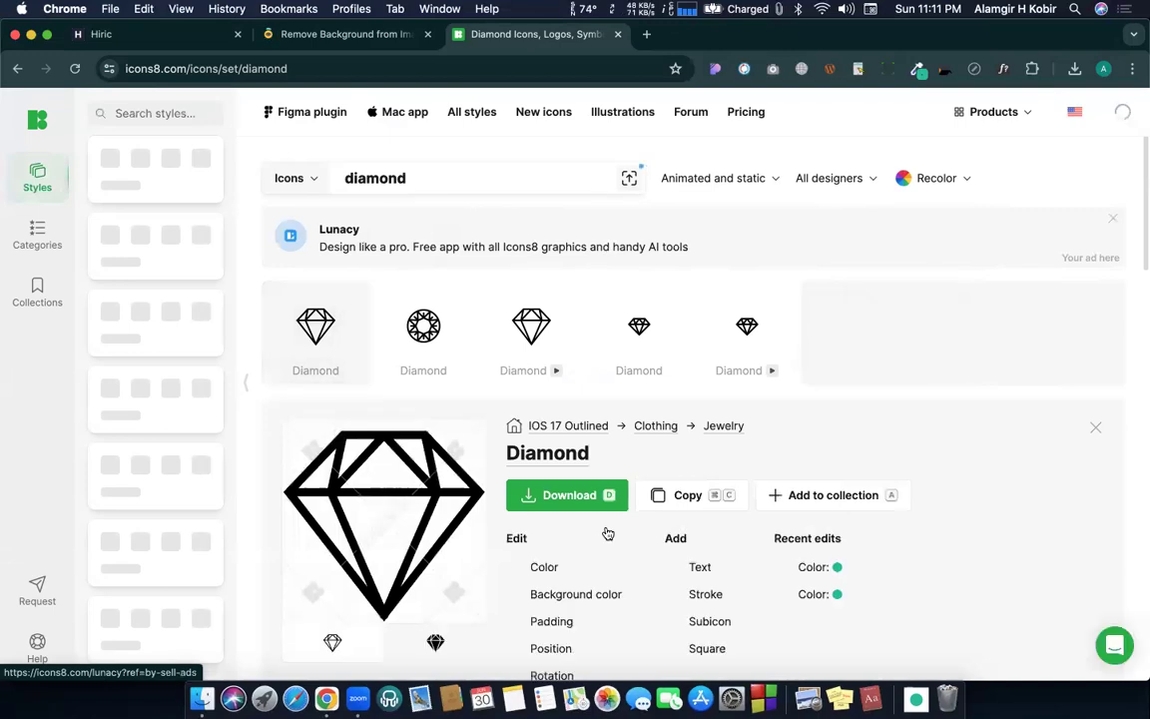
click(547, 495)
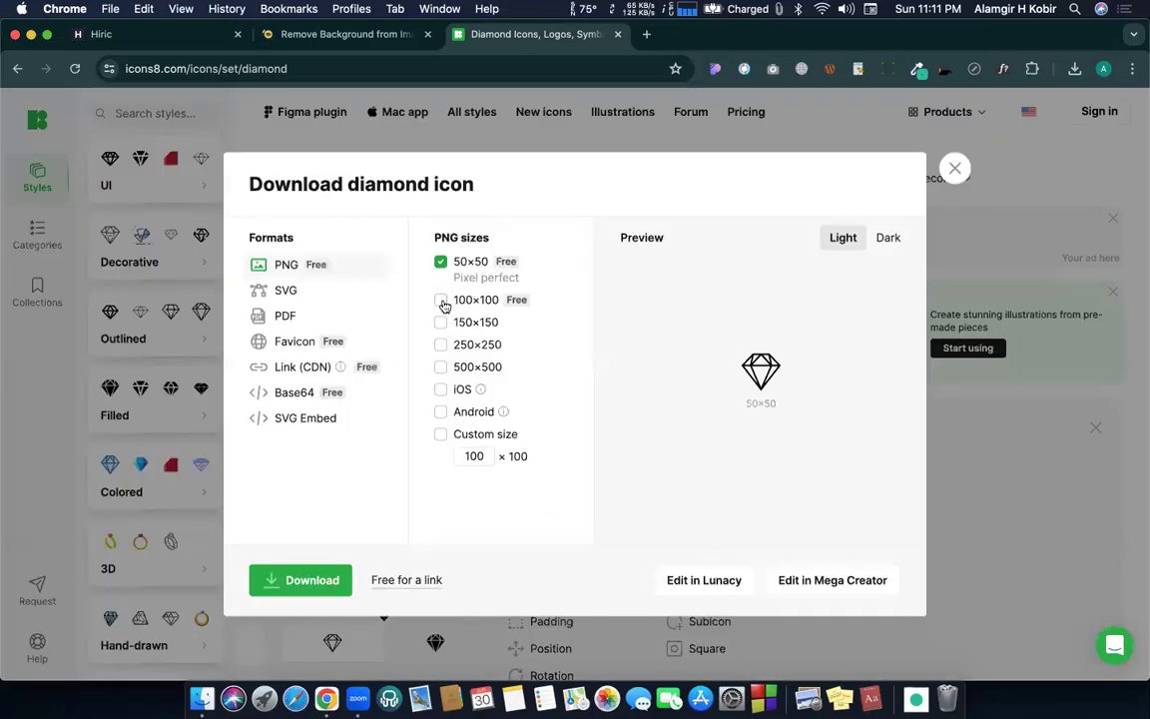
click(442, 301)
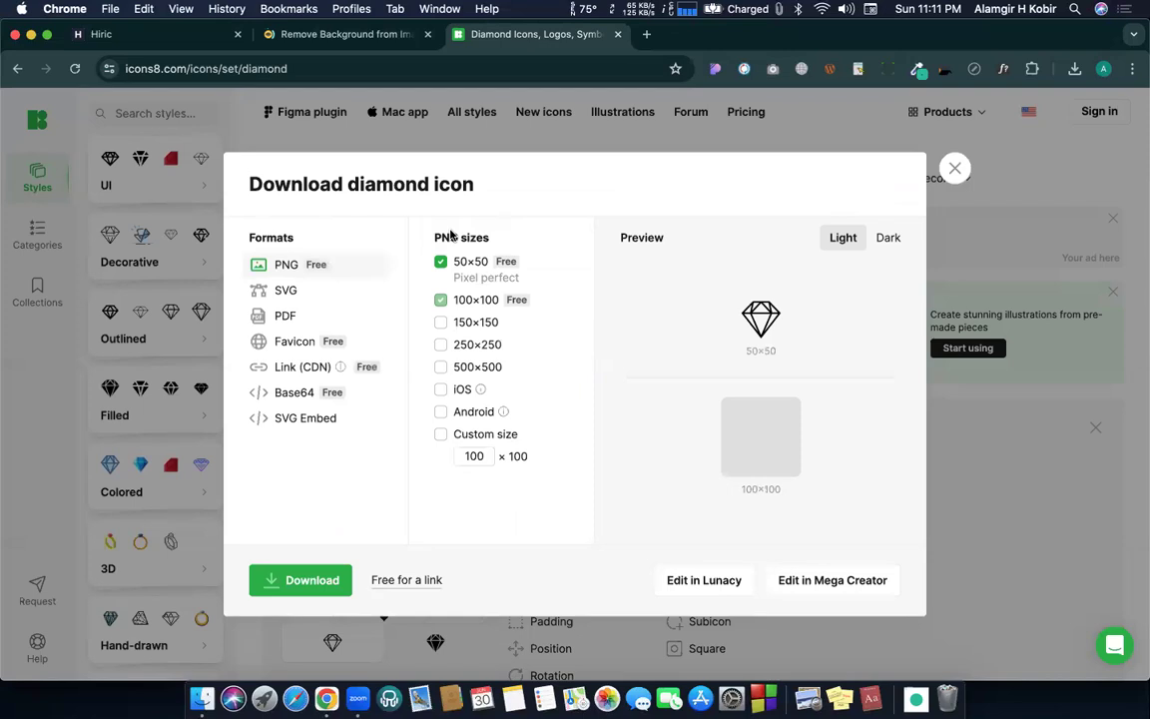
click(283, 585)
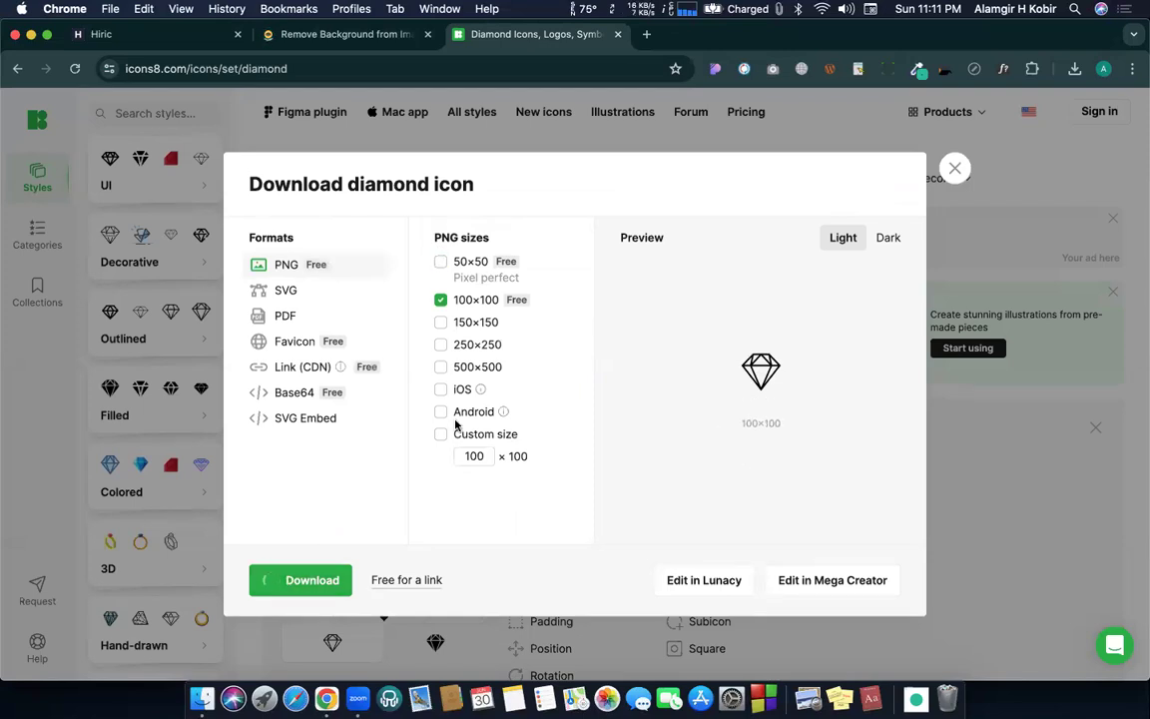
Step: Return to Webflow and place the downloaded diamond icon in the first cell of the nested Quick Stack
key(ctrl+Left)
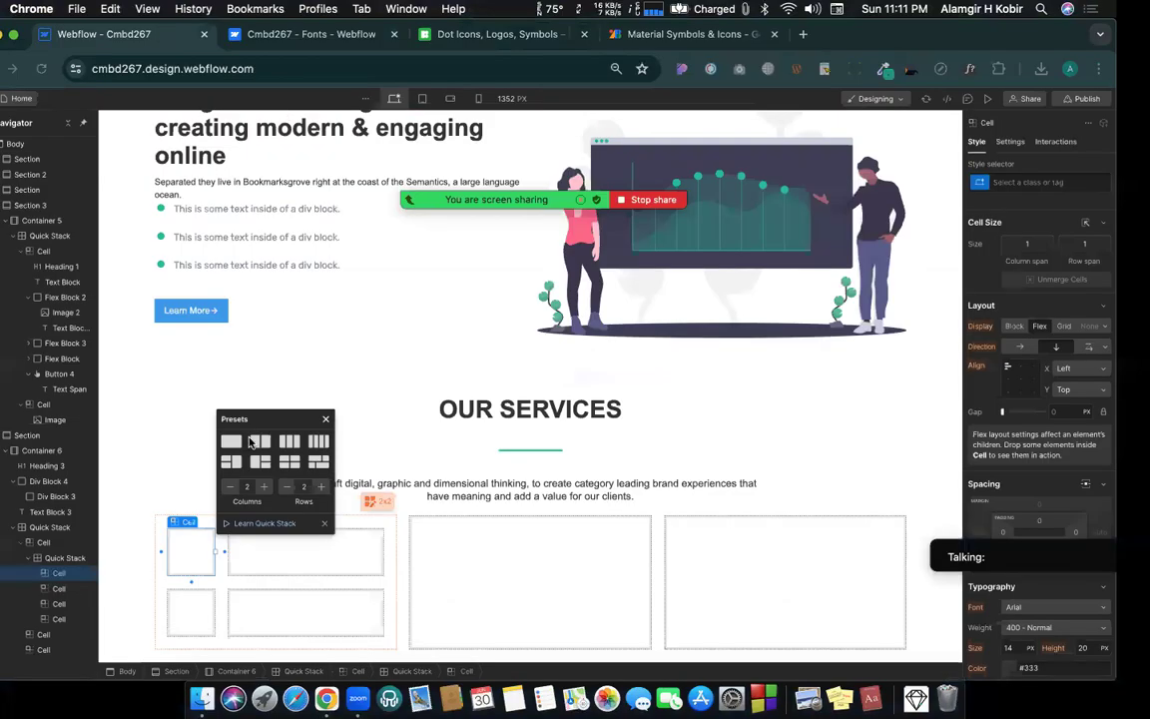
click(224, 579)
key(super+z)
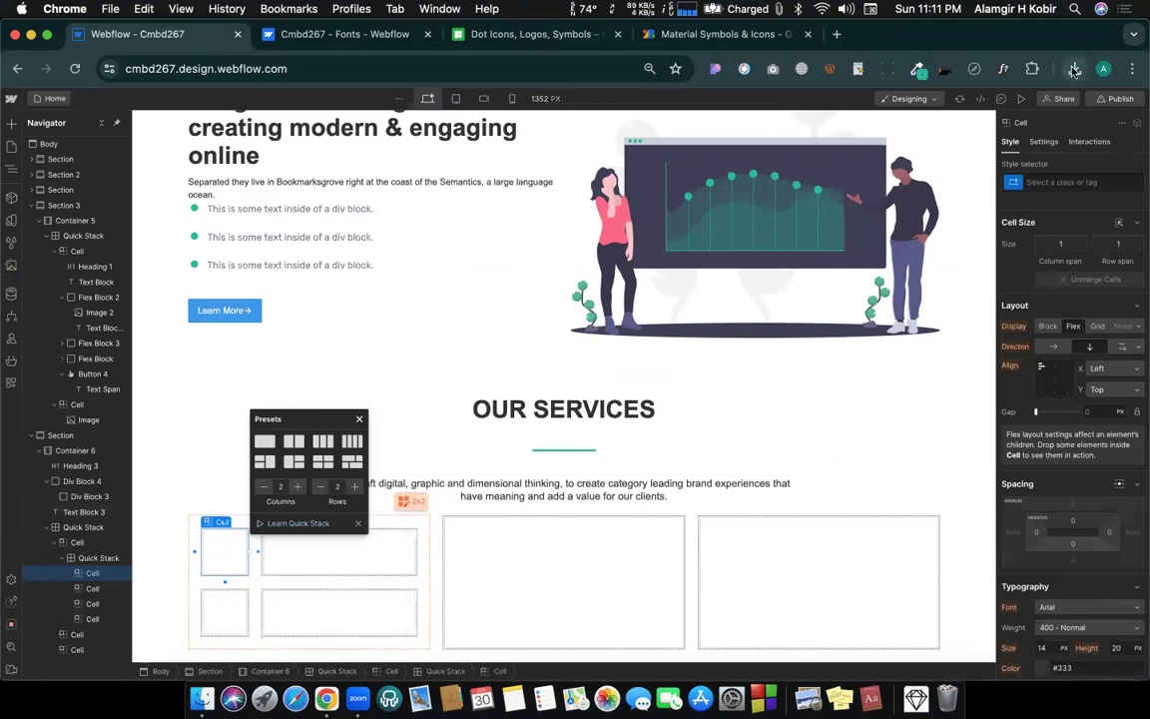
click(1074, 69)
drag(380, 440, 225, 548)
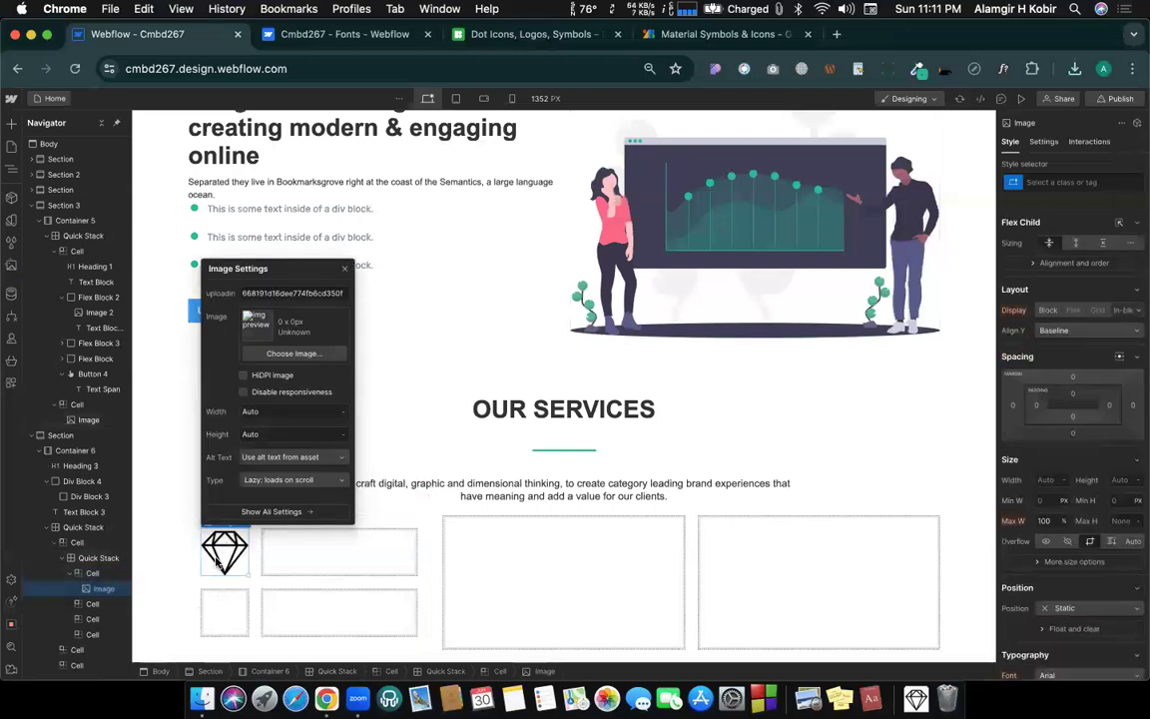
Step: Recolor the Icons8 diamond icon to #1BBC9D and download it as a 100×100 PNG
key(super+grave)
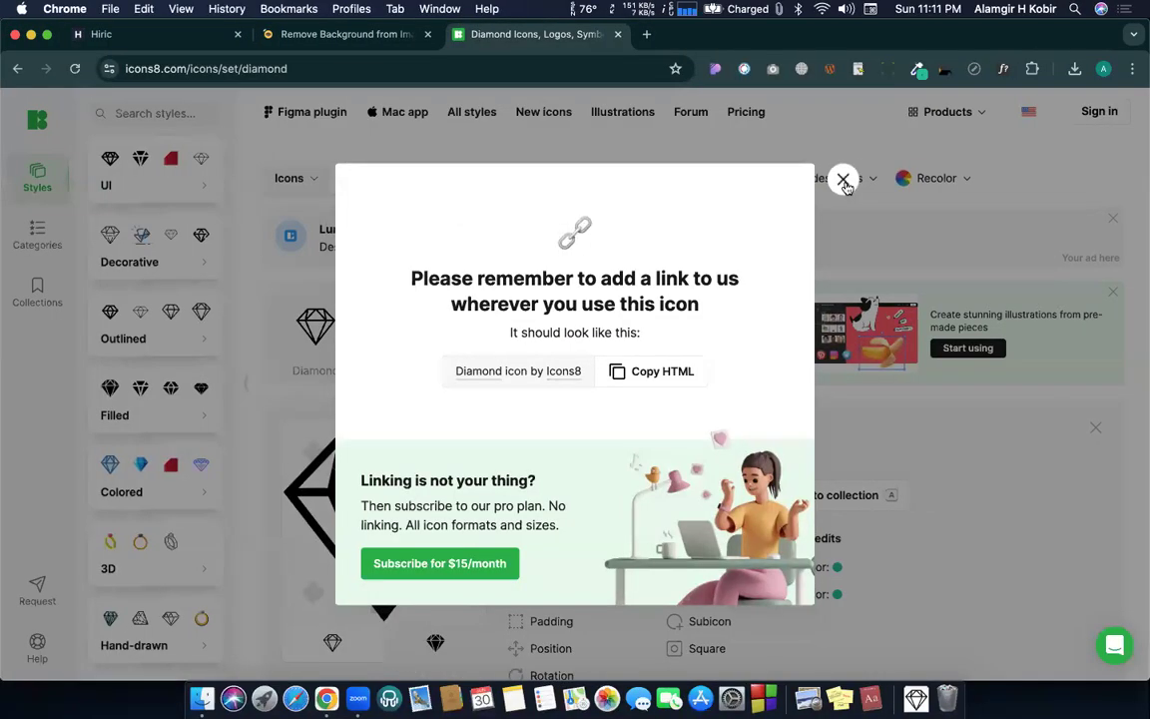
click(844, 177)
click(534, 566)
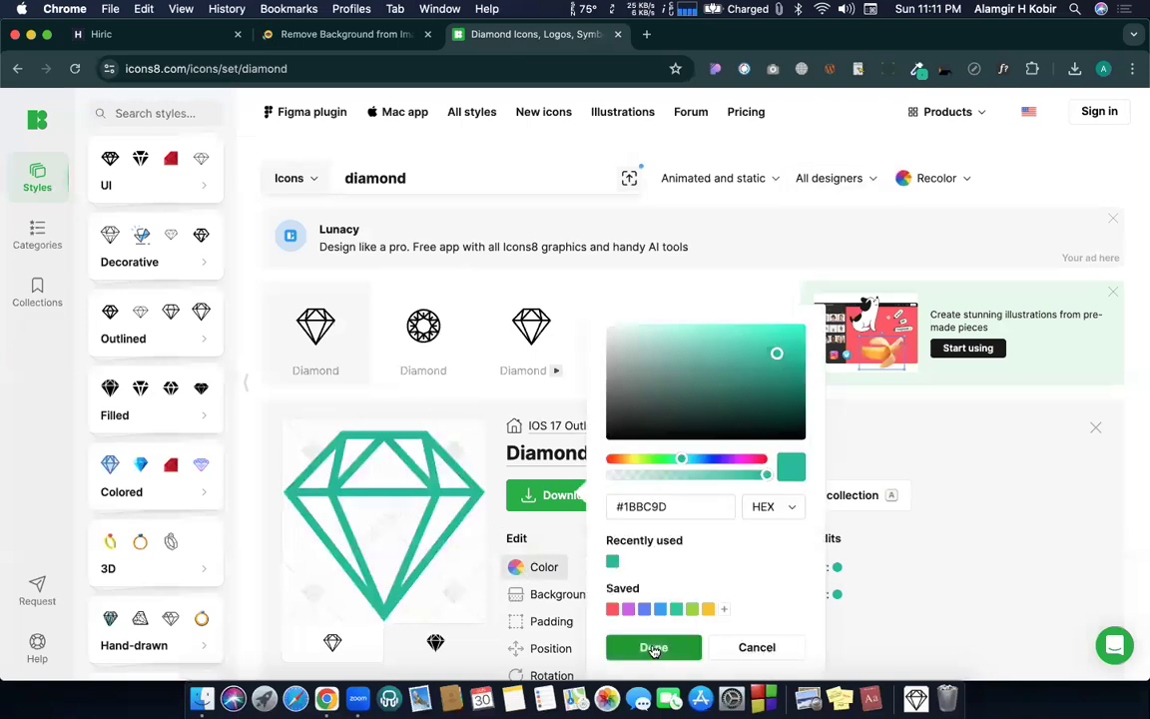
click(650, 649)
click(567, 494)
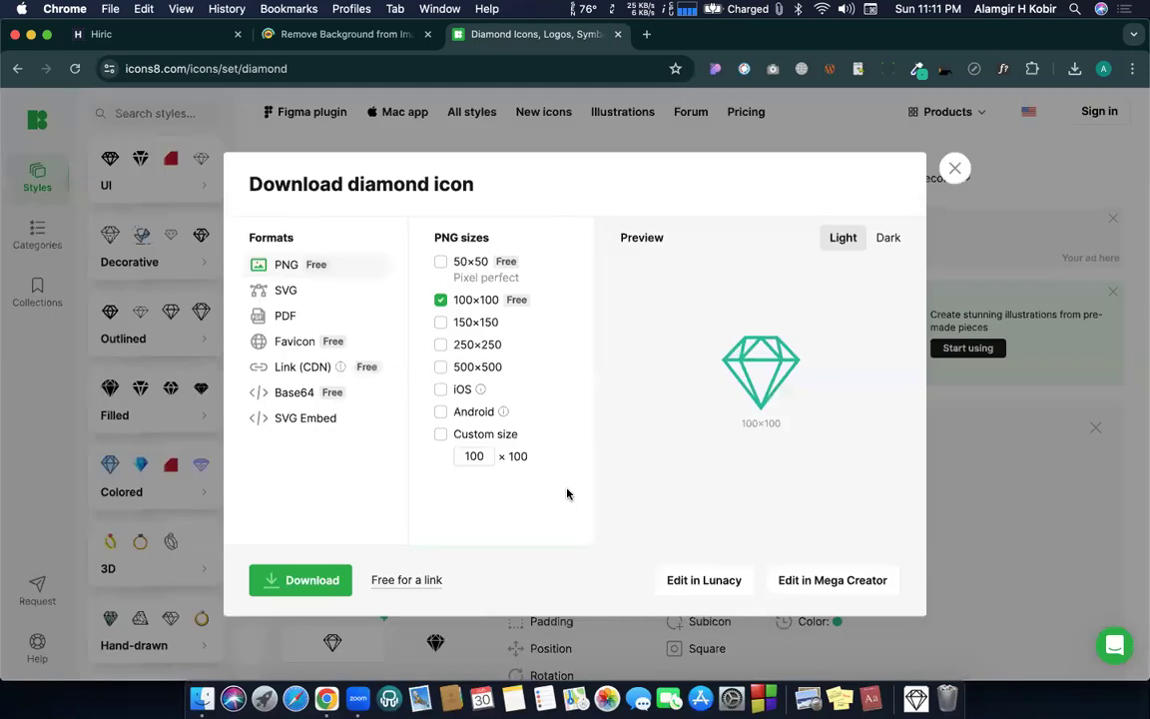
click(273, 587)
Step: Back in Webflow, delete the black diamond image and place the downloaded green diamond in the first nested cell
key(ctrl+Left)
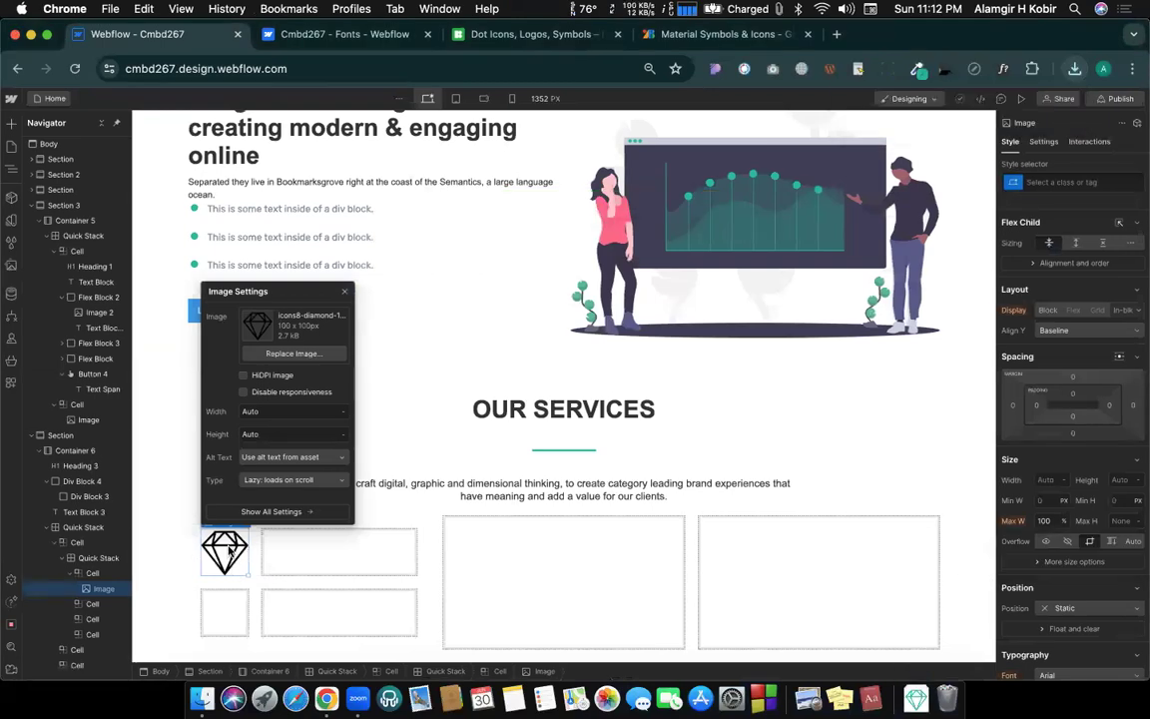
key(Escape)
key(Delete)
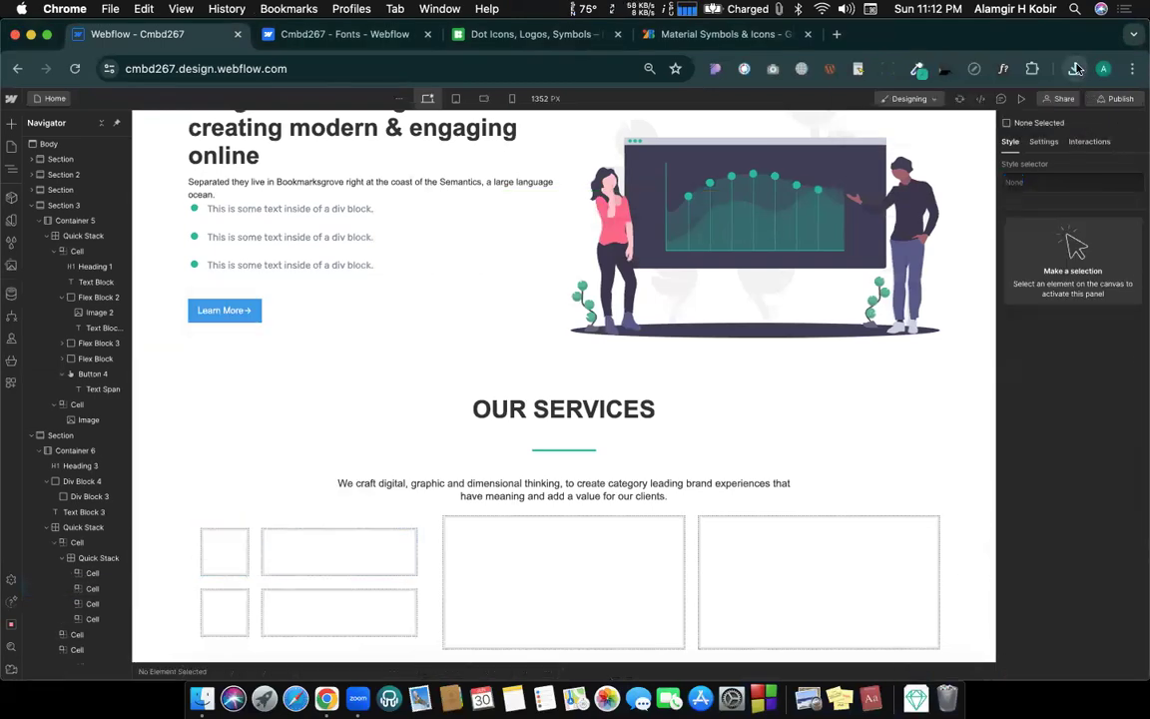
click(1074, 68)
drag(547, 436, 230, 552)
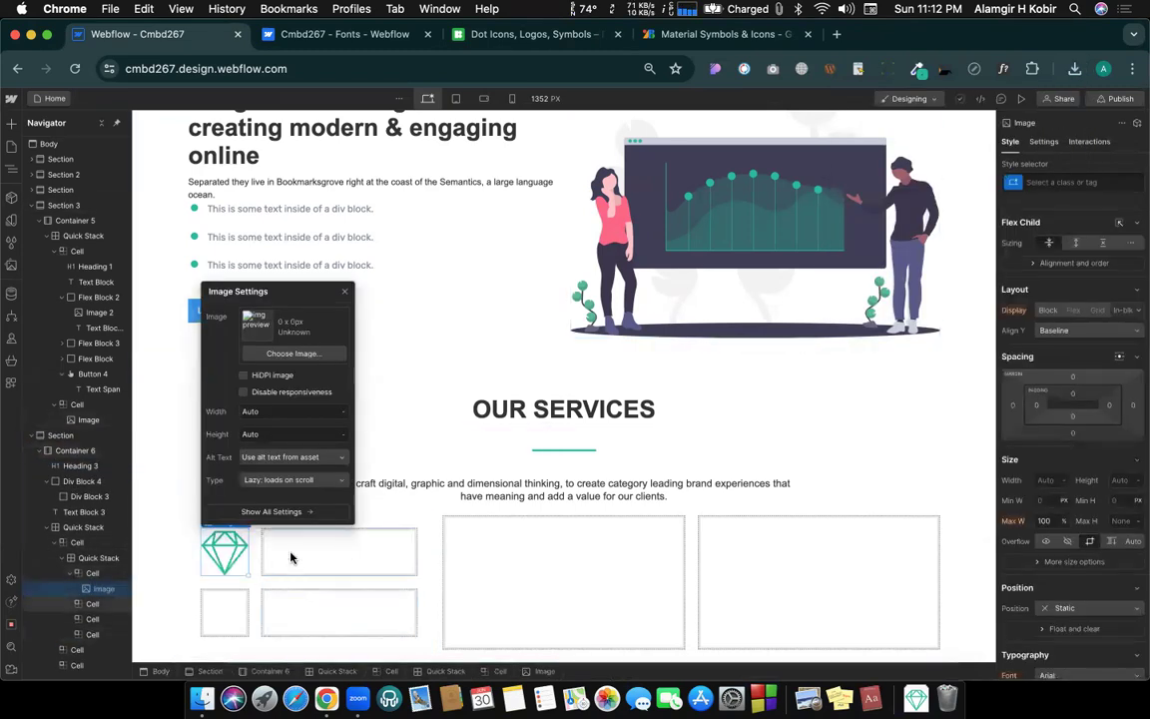
Step: Select the cell beside the diamond icon and copy the "Digital Design" title from the Hiric page
click(291, 557)
key(ctrl+Right)
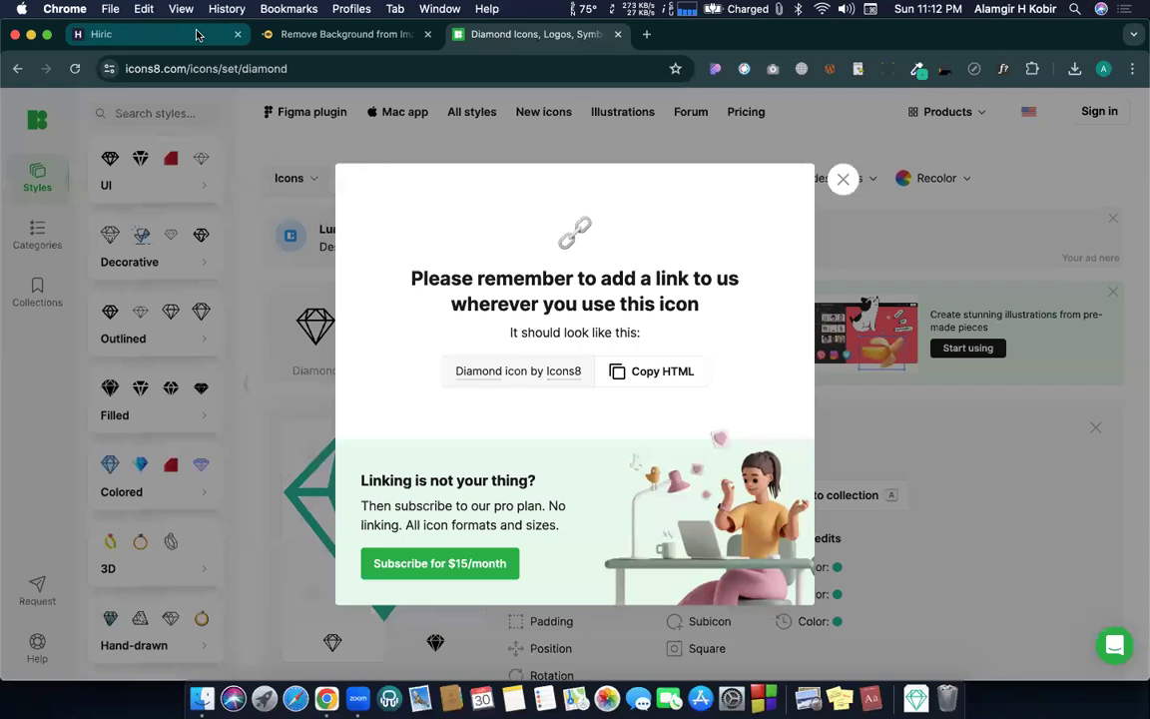
click(100, 34)
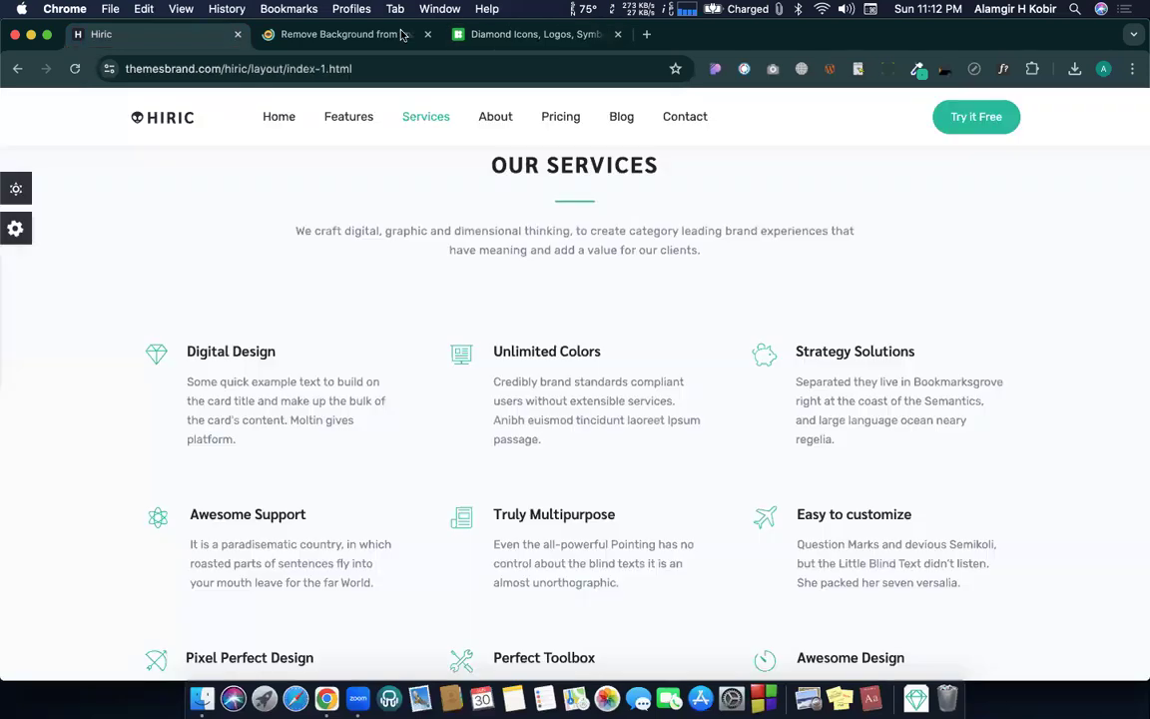
triple_click(253, 352)
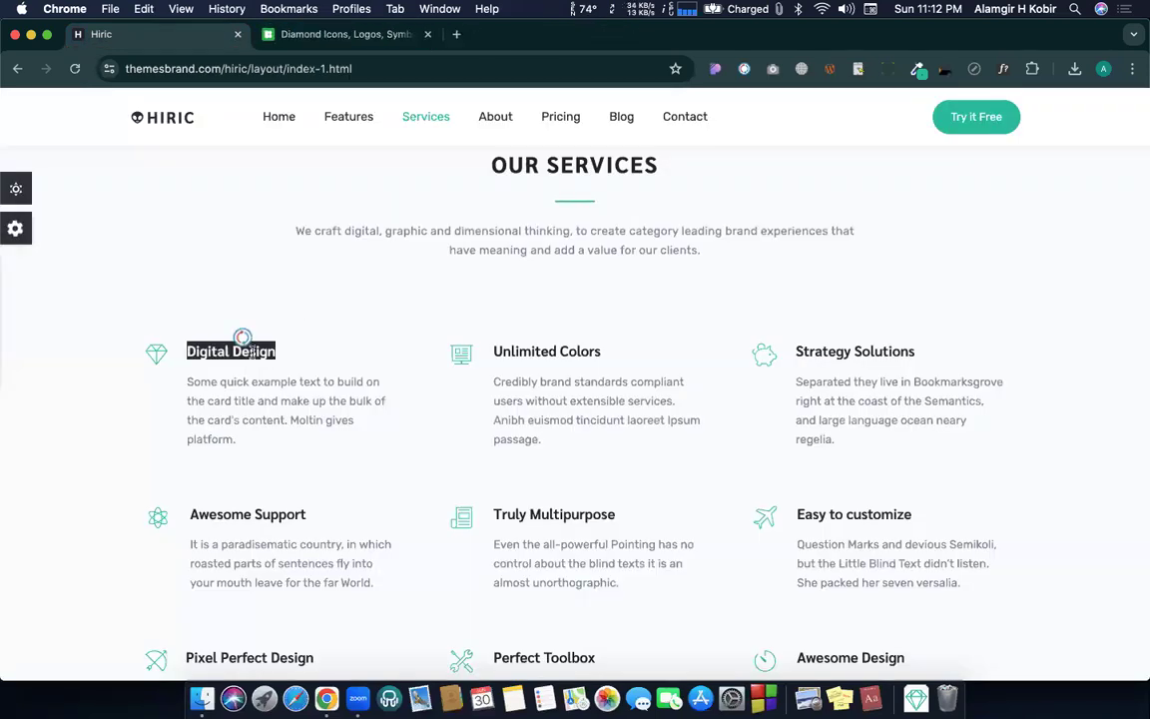
key(ctrl+Left)
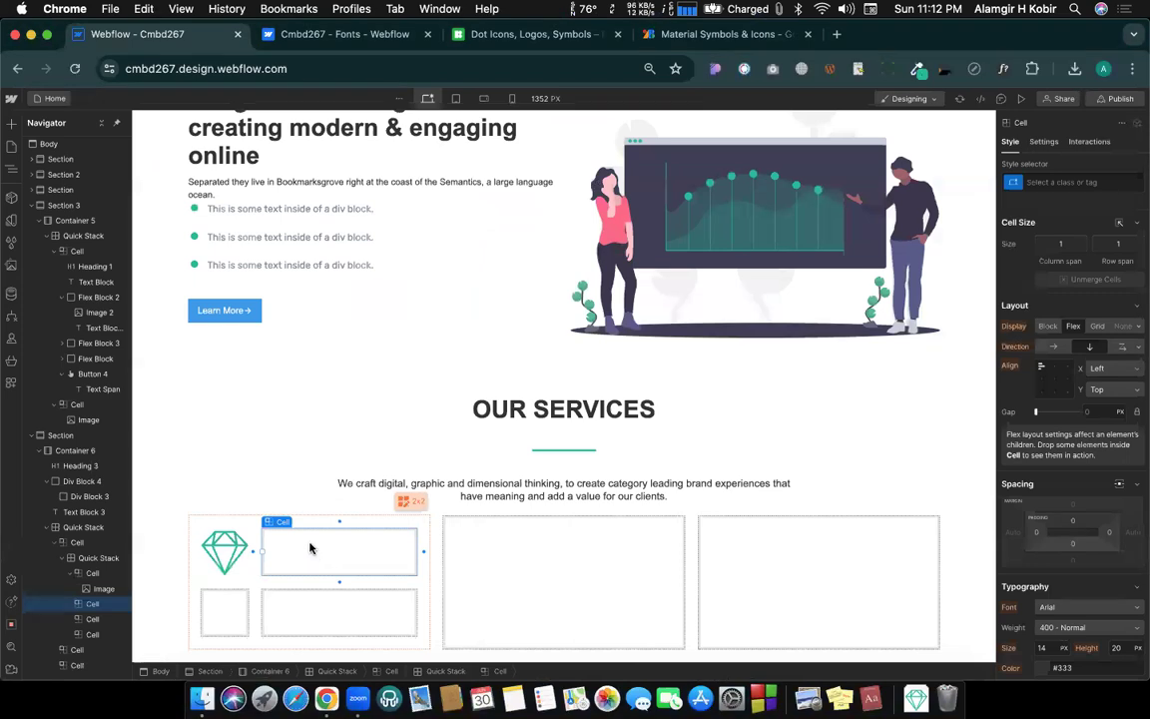
Step: Add a Heading to the selected cell in Webflow and replace its text with "Digital Design"
key(super+e)
text(he)
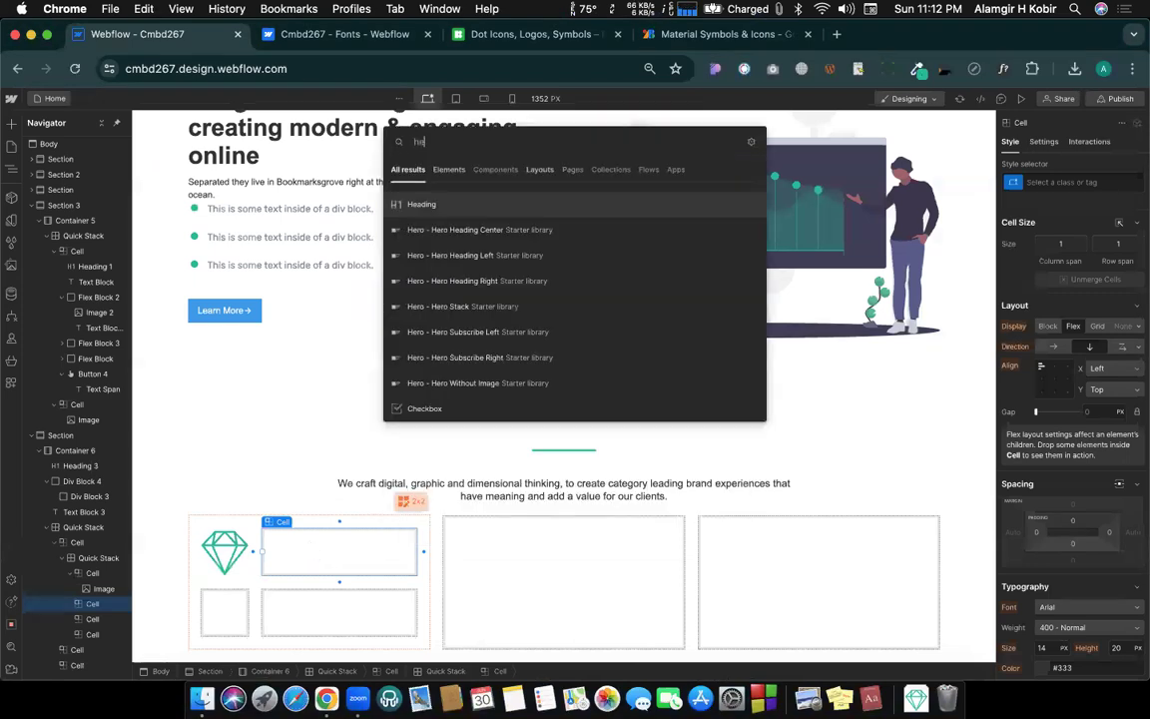
key(Return)
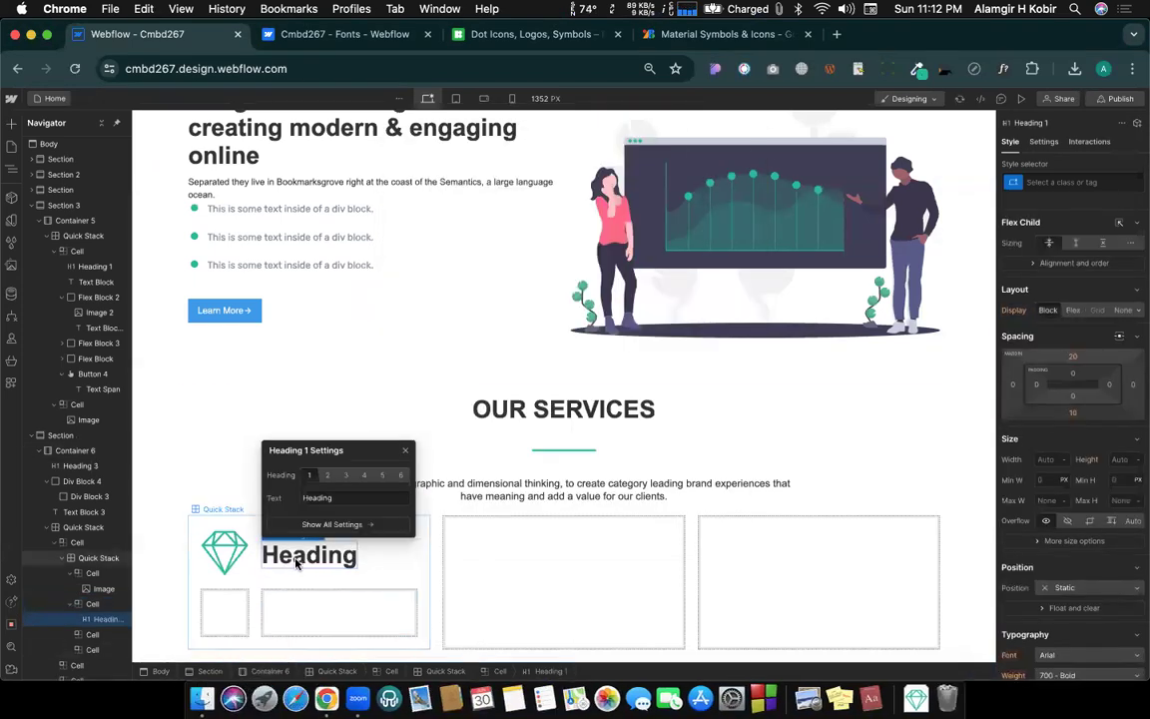
double_click(297, 556)
text(Digital Design)
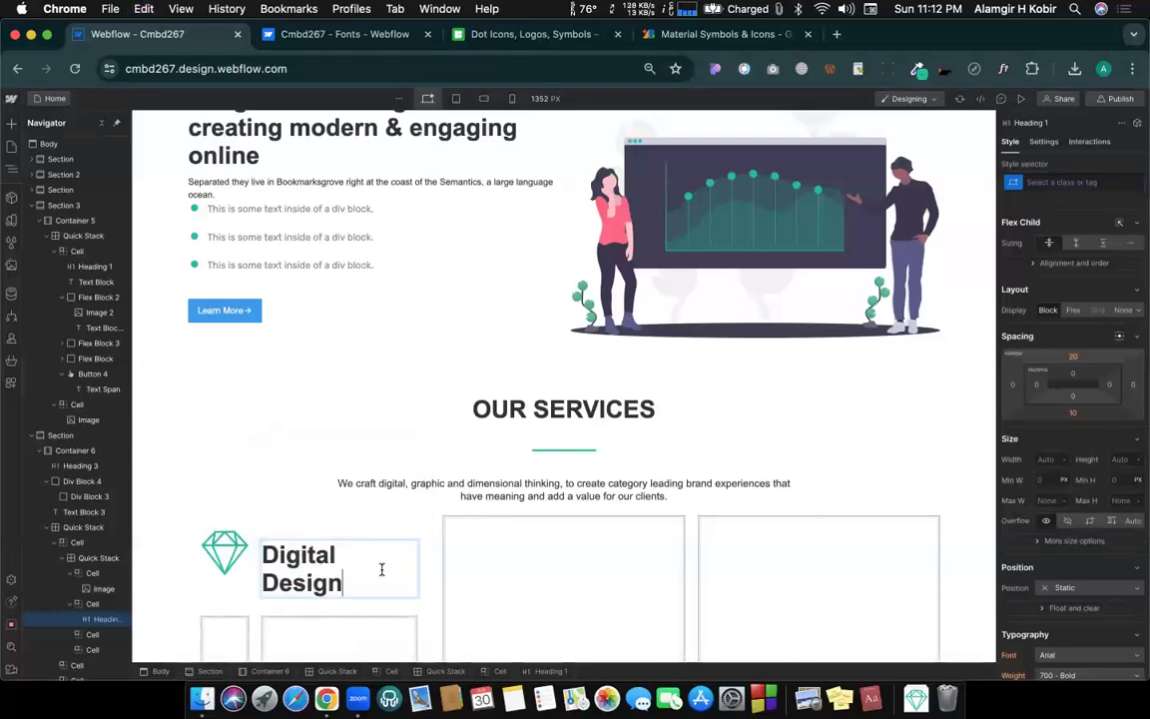
key(Escape)
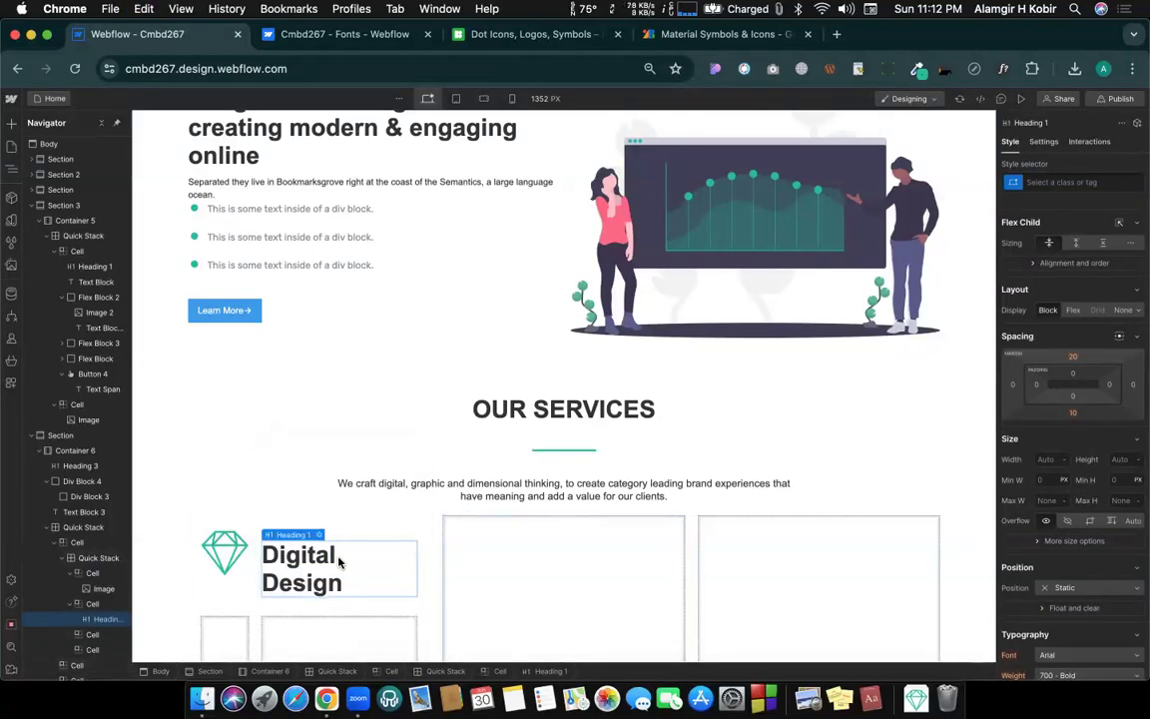
Step: Compare the title with the Hiric page and set the Digital Design heading's font size to 24 px
key(ctrl+Right)
key(ctrl+Left)
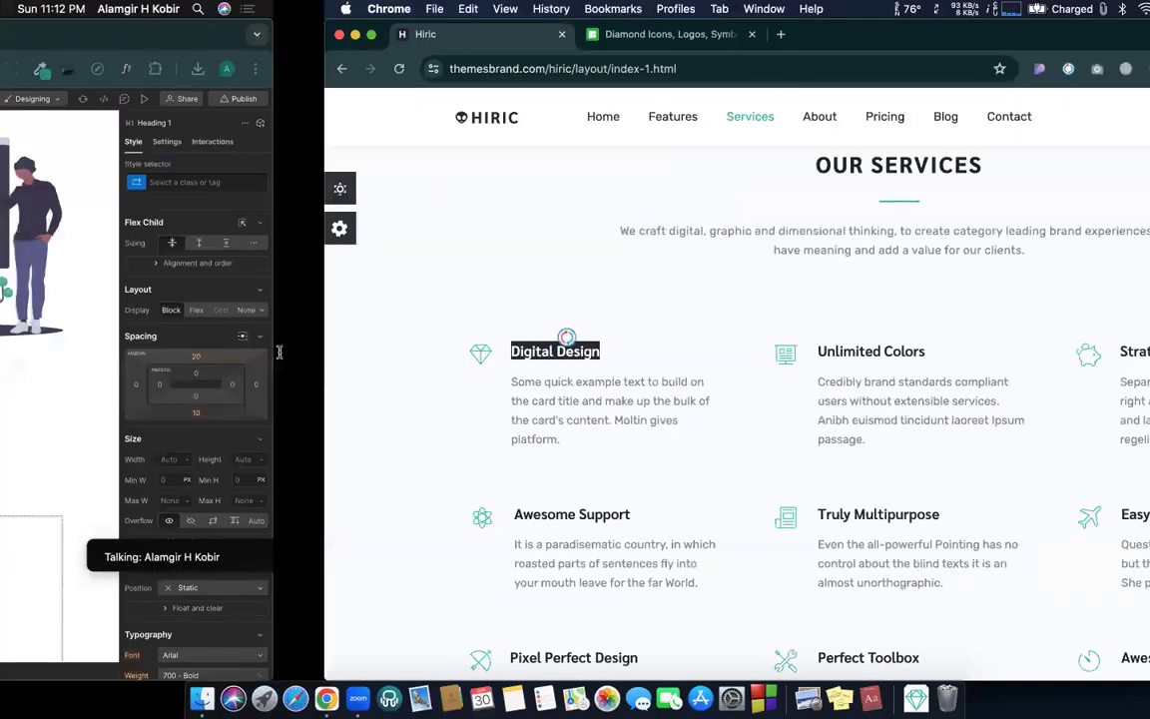
scroll(1063, 455, down, 5)
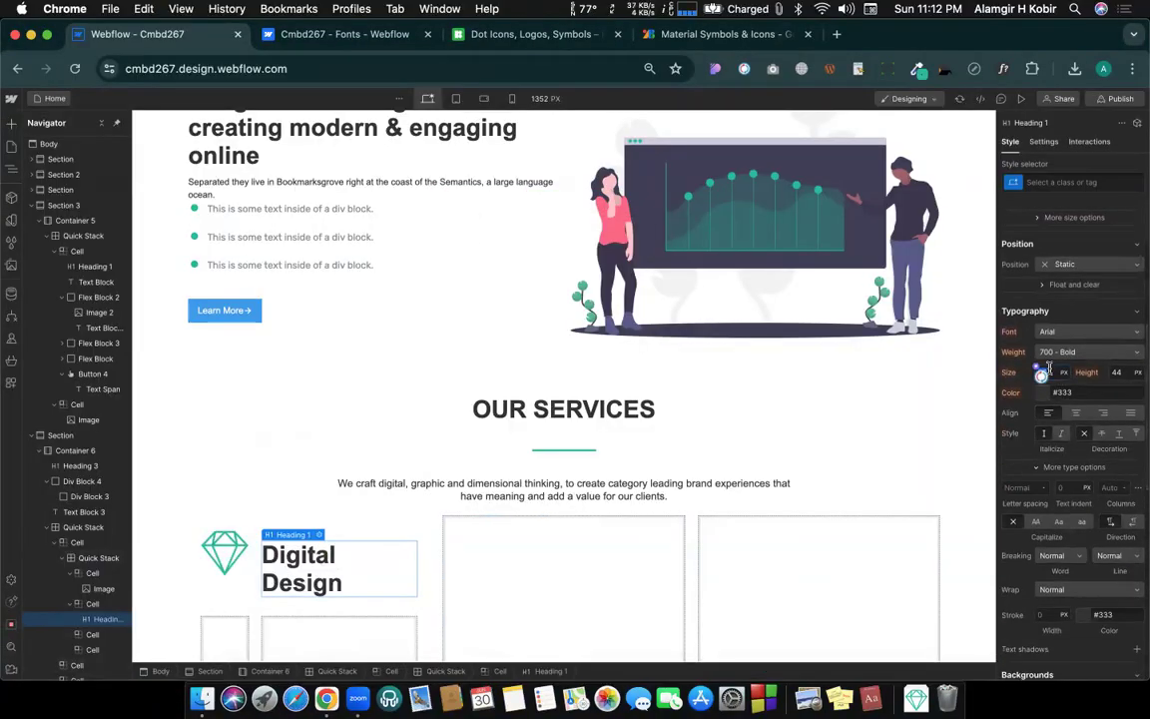
key(cmd+z)
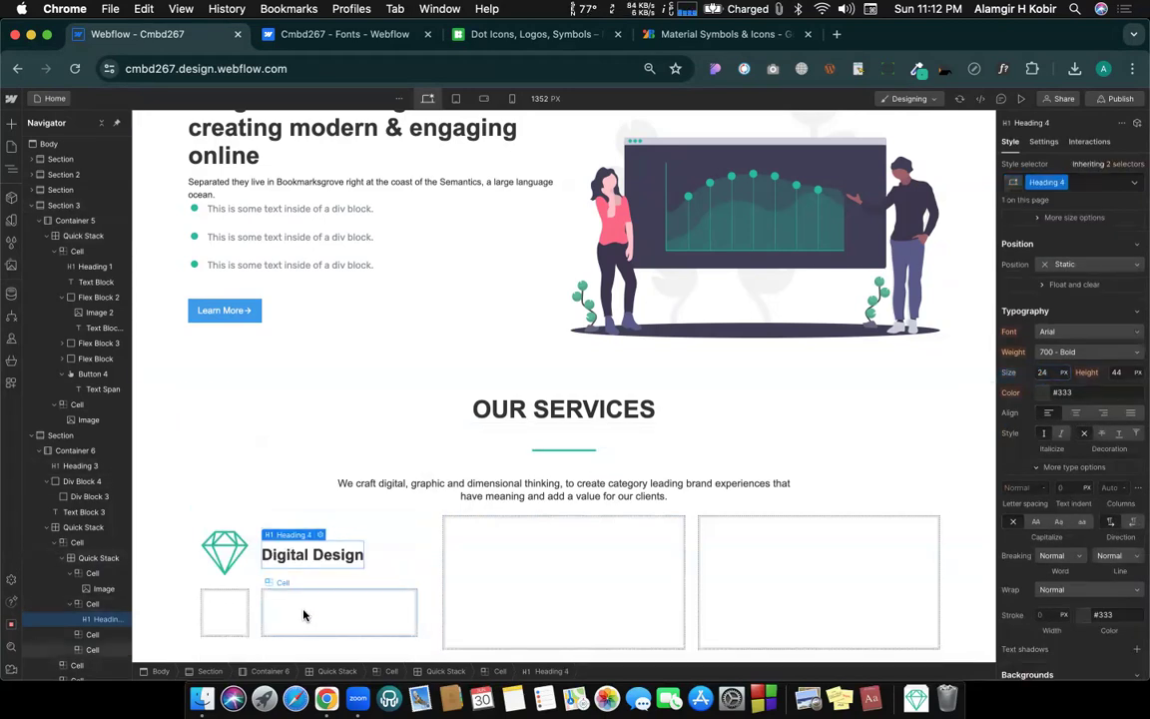
Step: Copy the description paragraph under Digital Design on the Hiric page and return to Webflow
key(ctrl+Right)
triple_click(283, 384)
key(super+c)
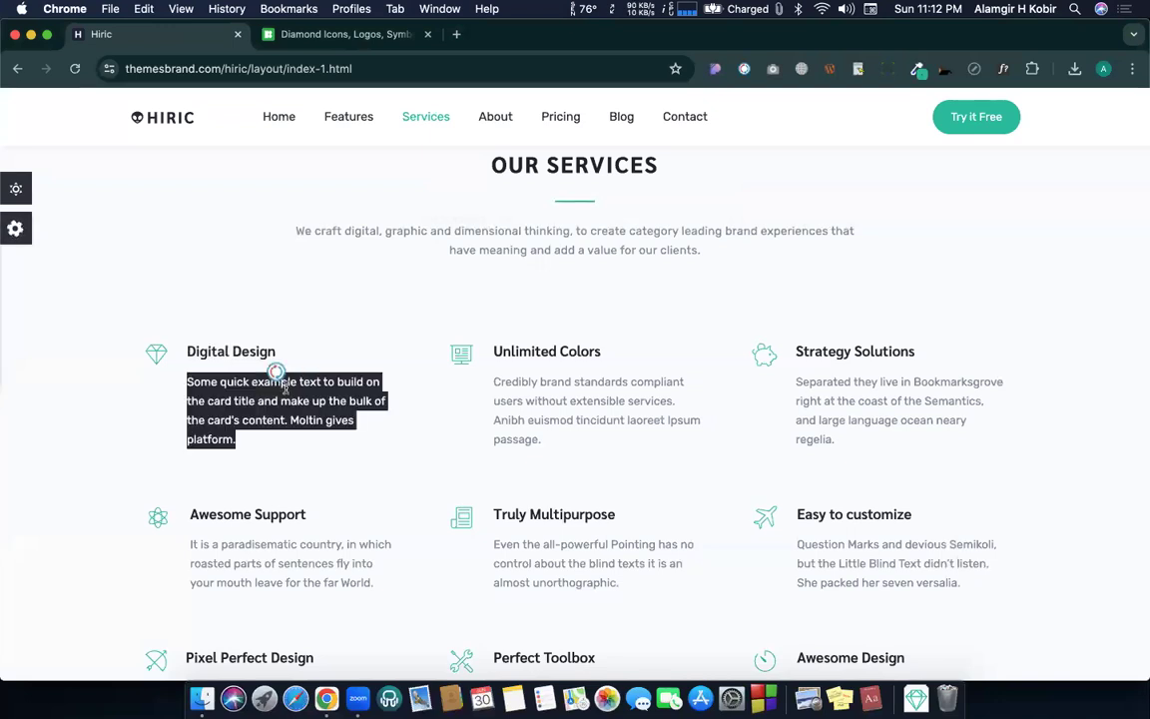
key(ctrl+Left)
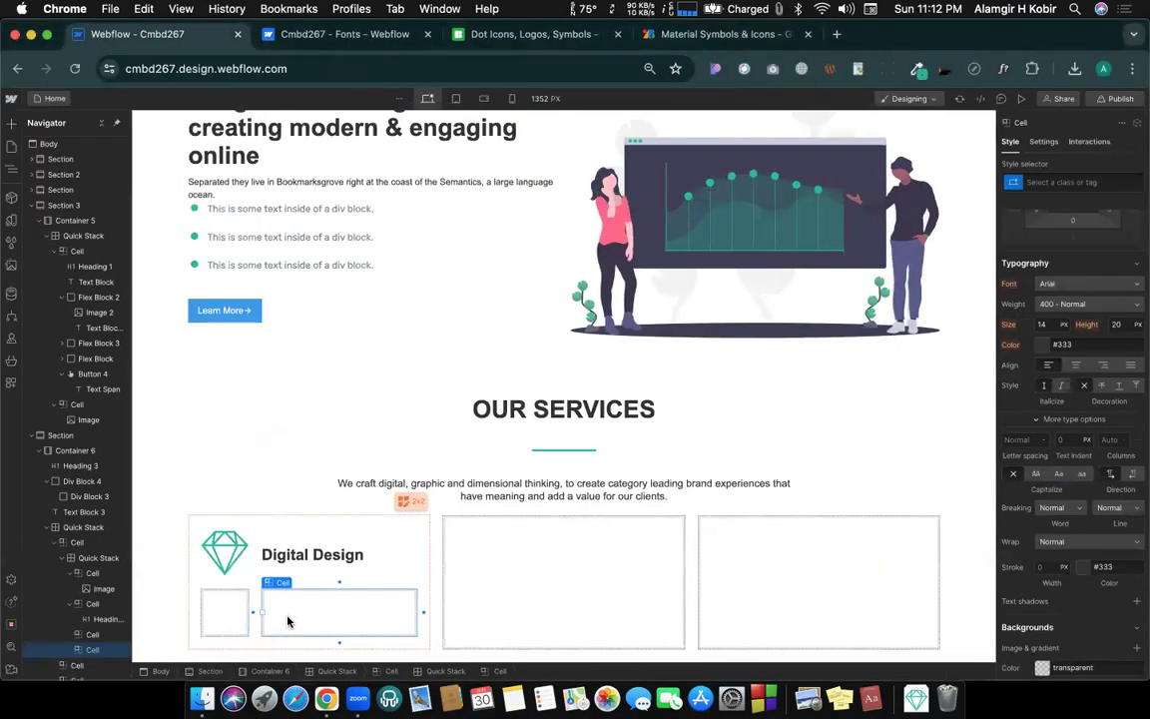
Step: Add a Text Block to the cell below the heading and replace its text with the copied description
key(cmd+k)
text(te)
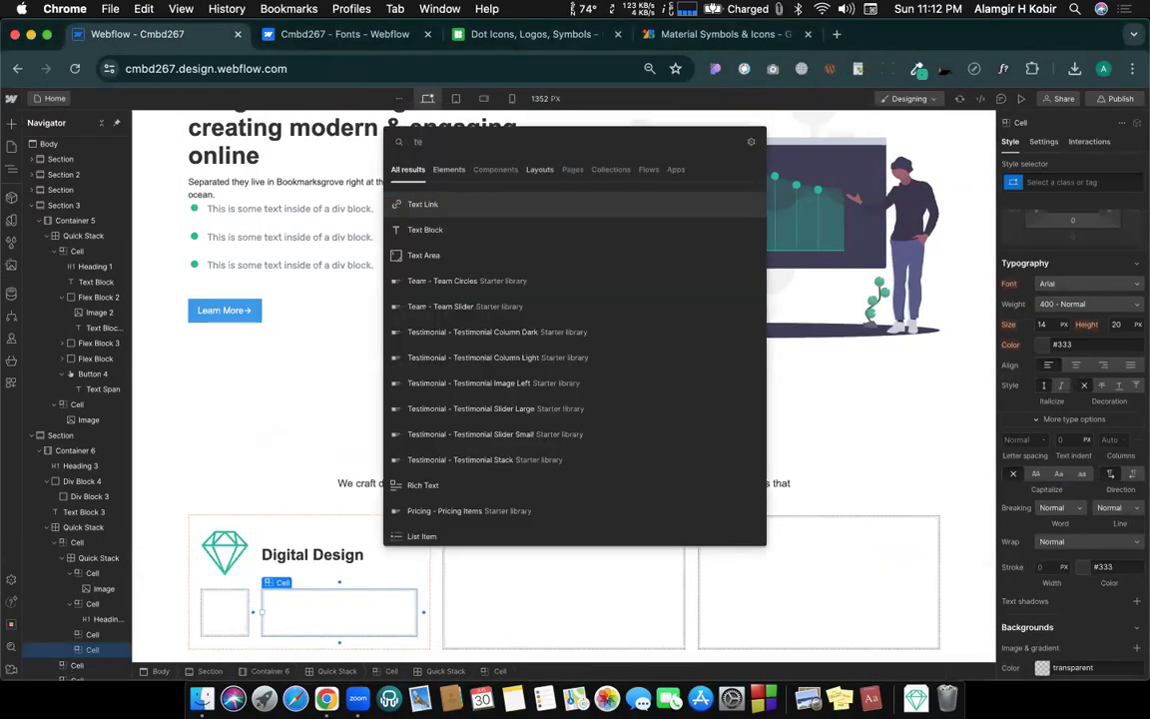
key(Down)
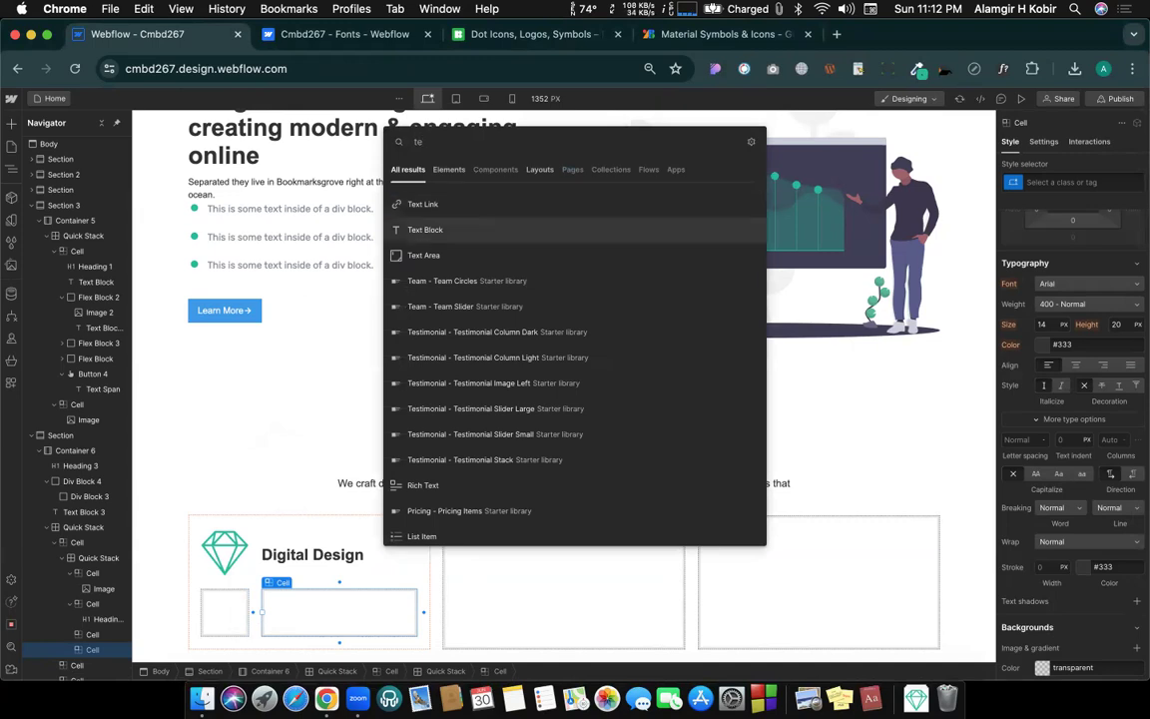
key(Return)
double_click(302, 596)
key(super+a)
key(super+v)
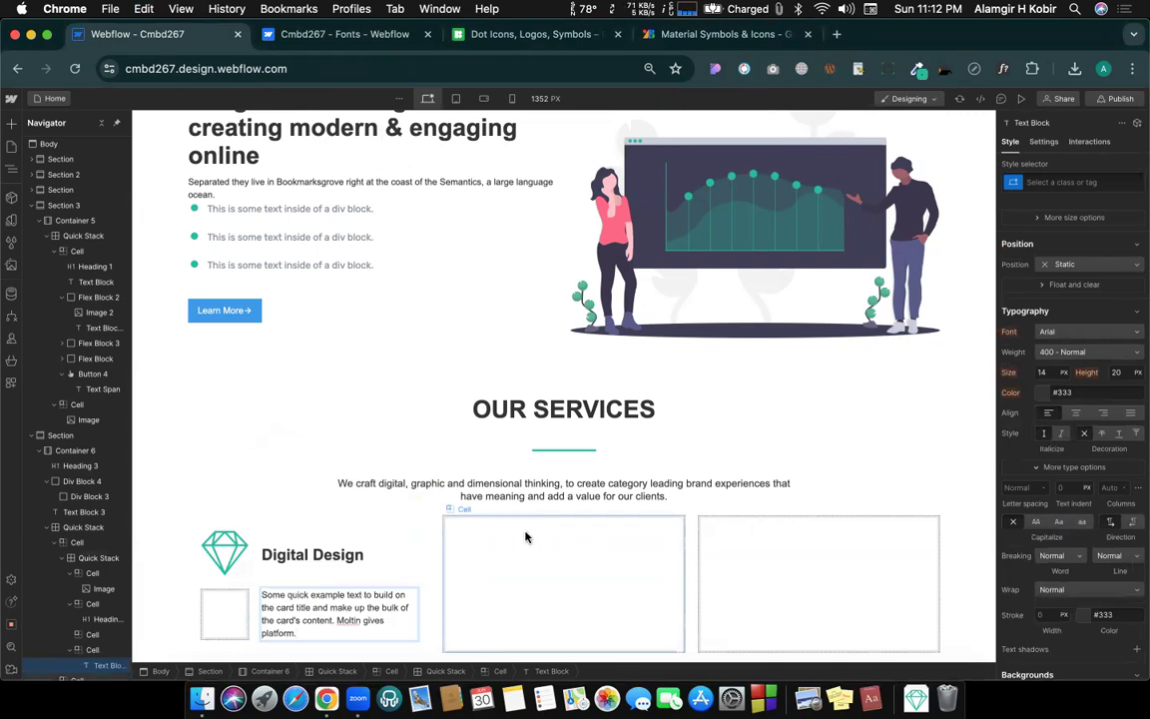
key(Escape)
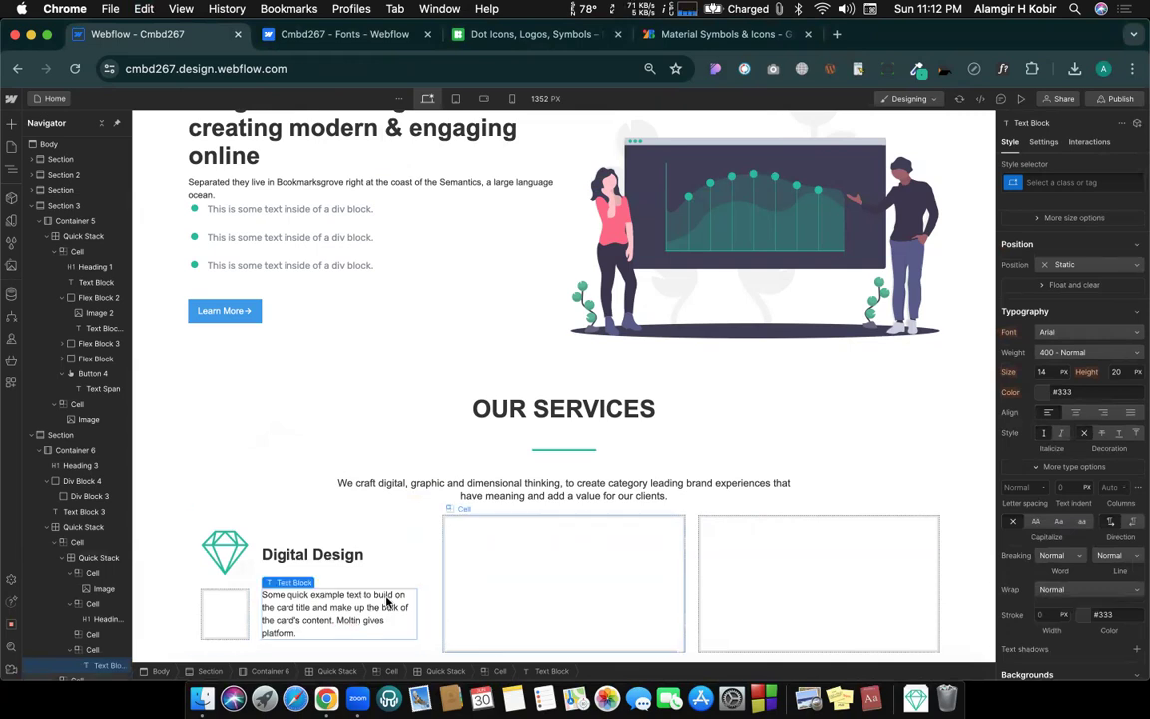
Step: Set the diamond image's width to 50 px and compare it with the Hiric page
click(228, 551)
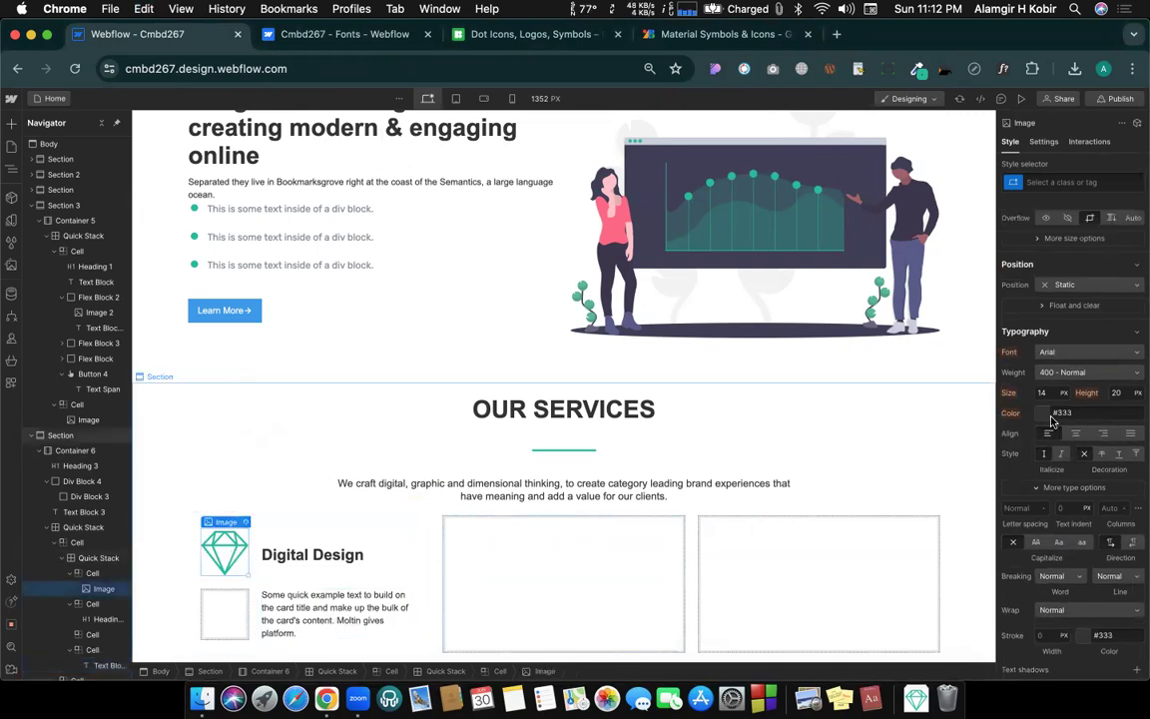
scroll(1070, 406, up, 1)
scroll(1070, 406, up, 8)
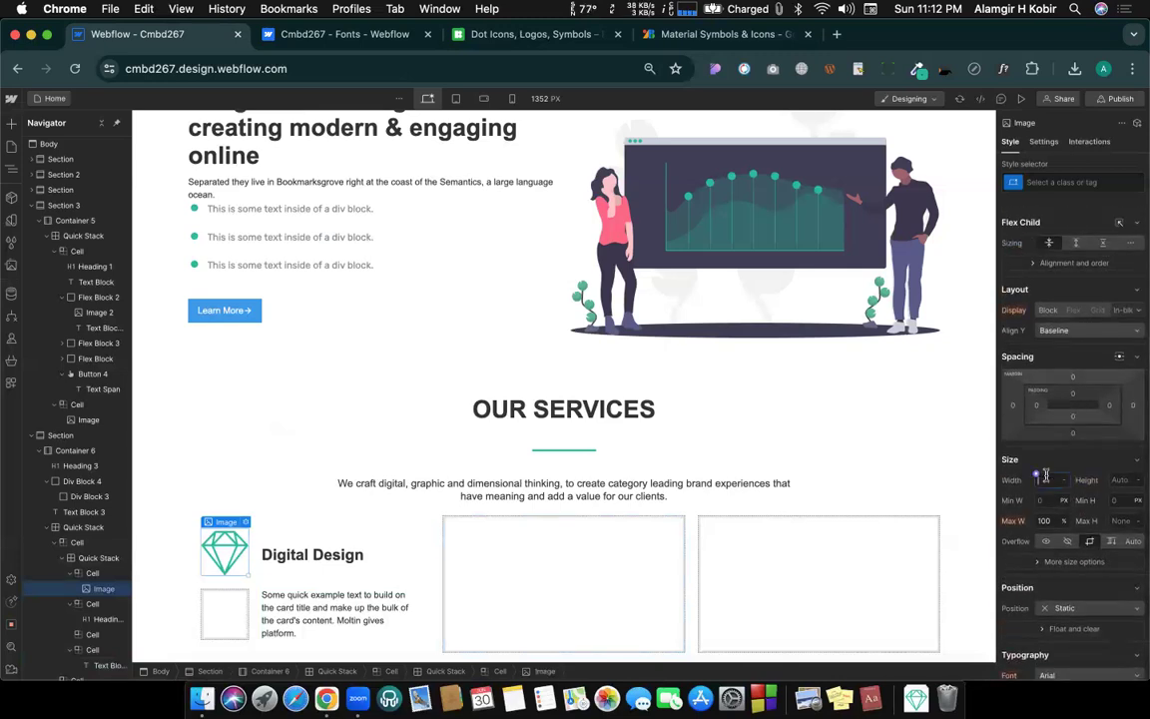
click(1037, 476)
text(24)
key(Return)
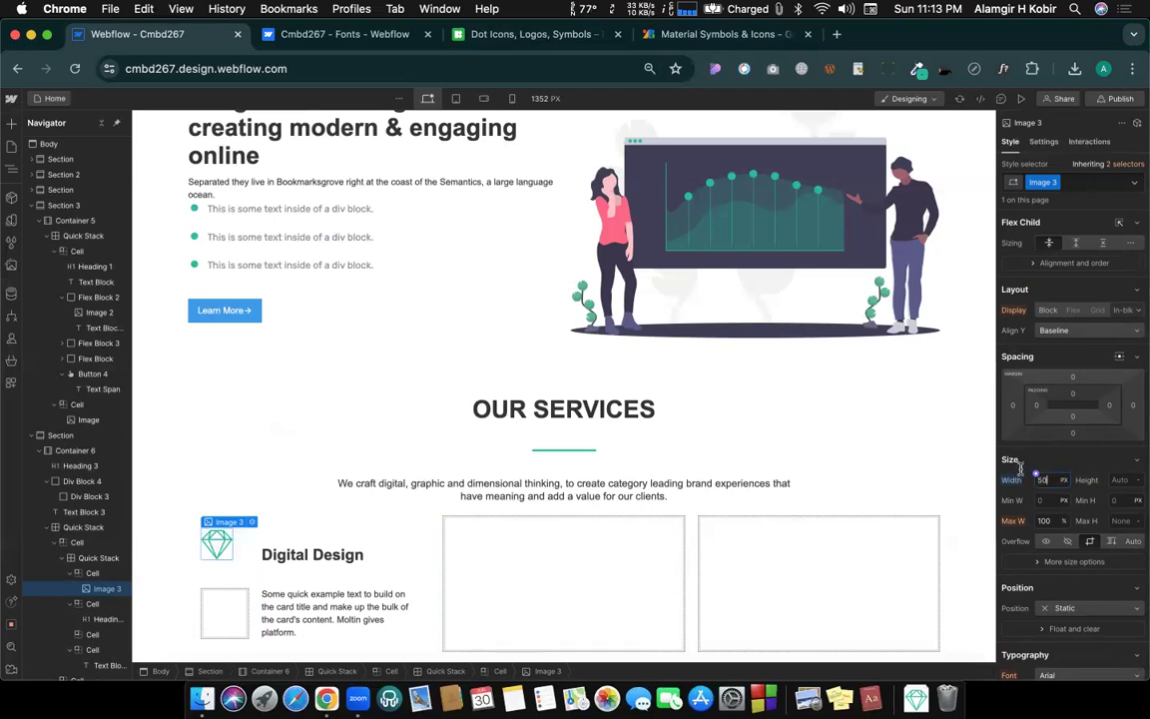
key(ctrl+Right)
key(ctrl+Left)
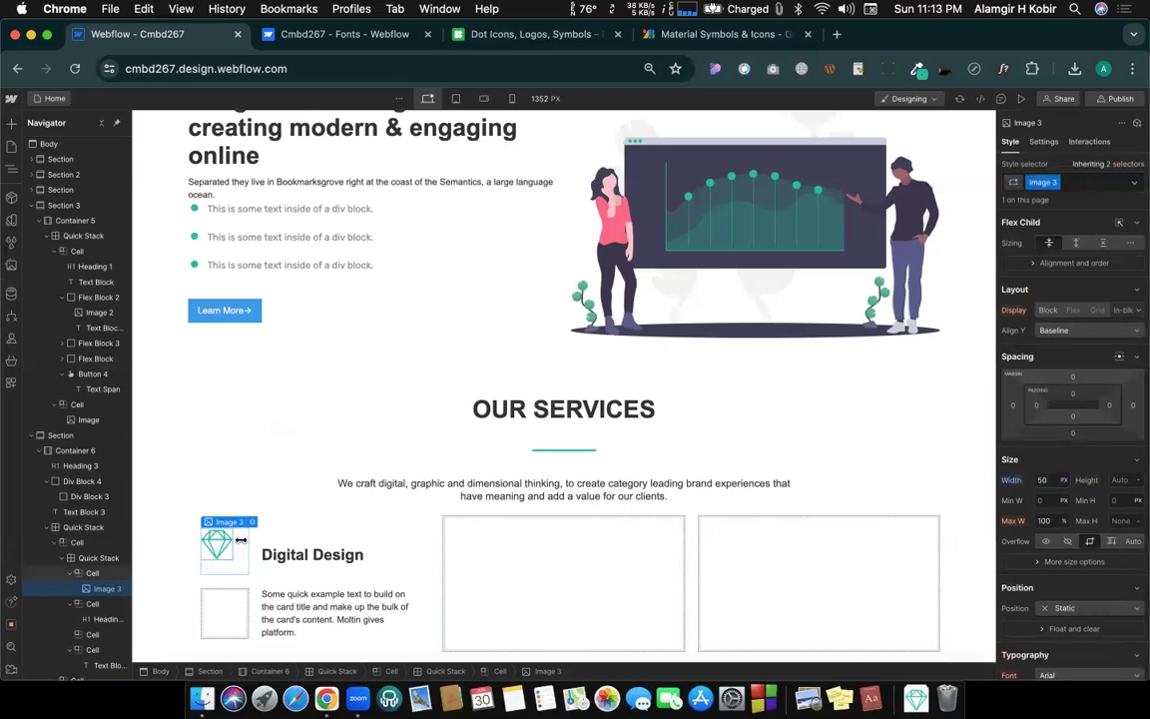
Step: Align the contents of the diamond icon's cell to the center both horizontally and vertically
click(240, 555)
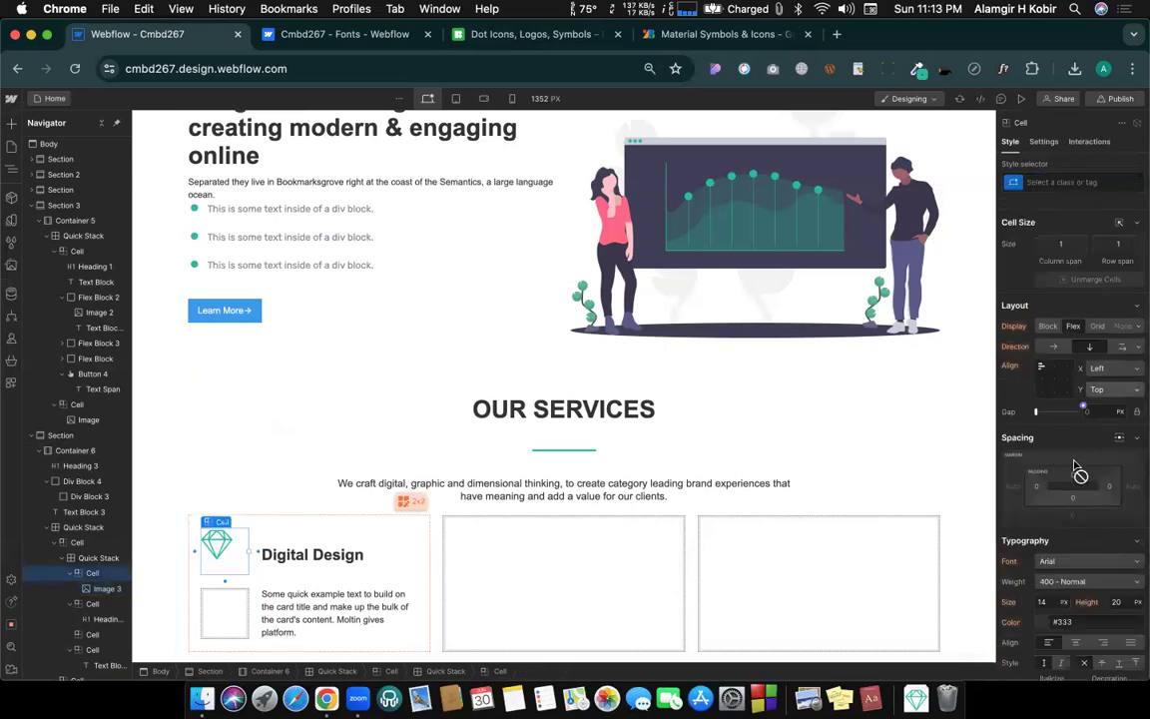
click(1040, 382)
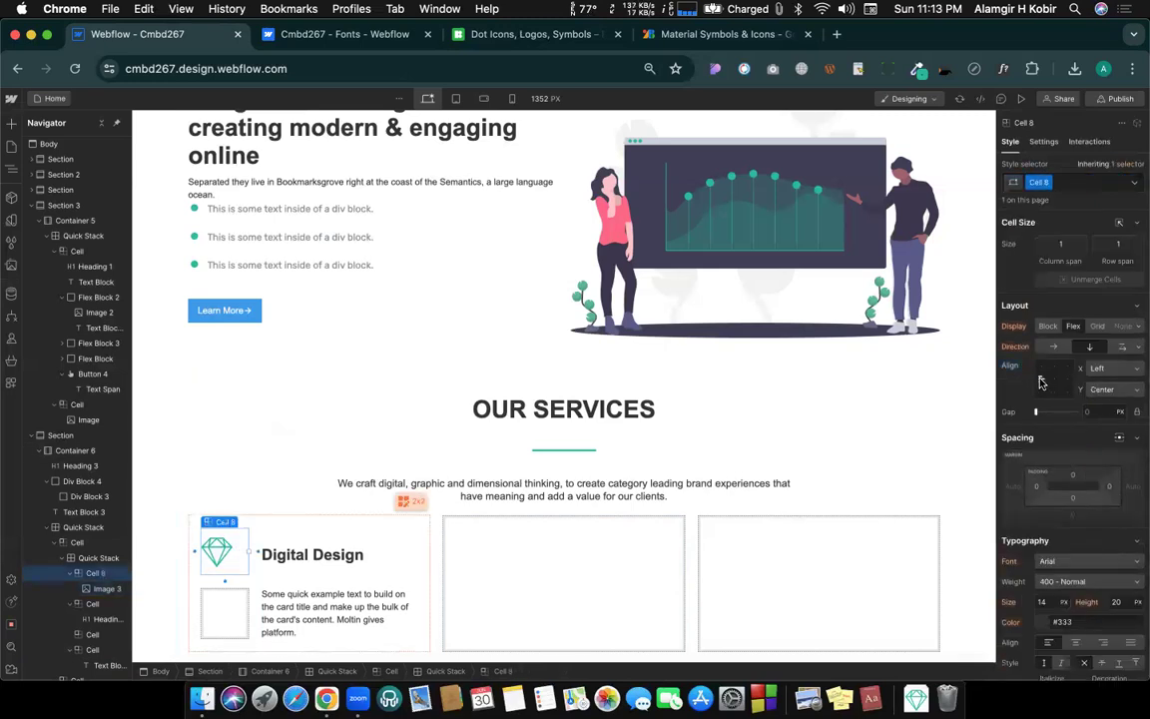
click(1055, 386)
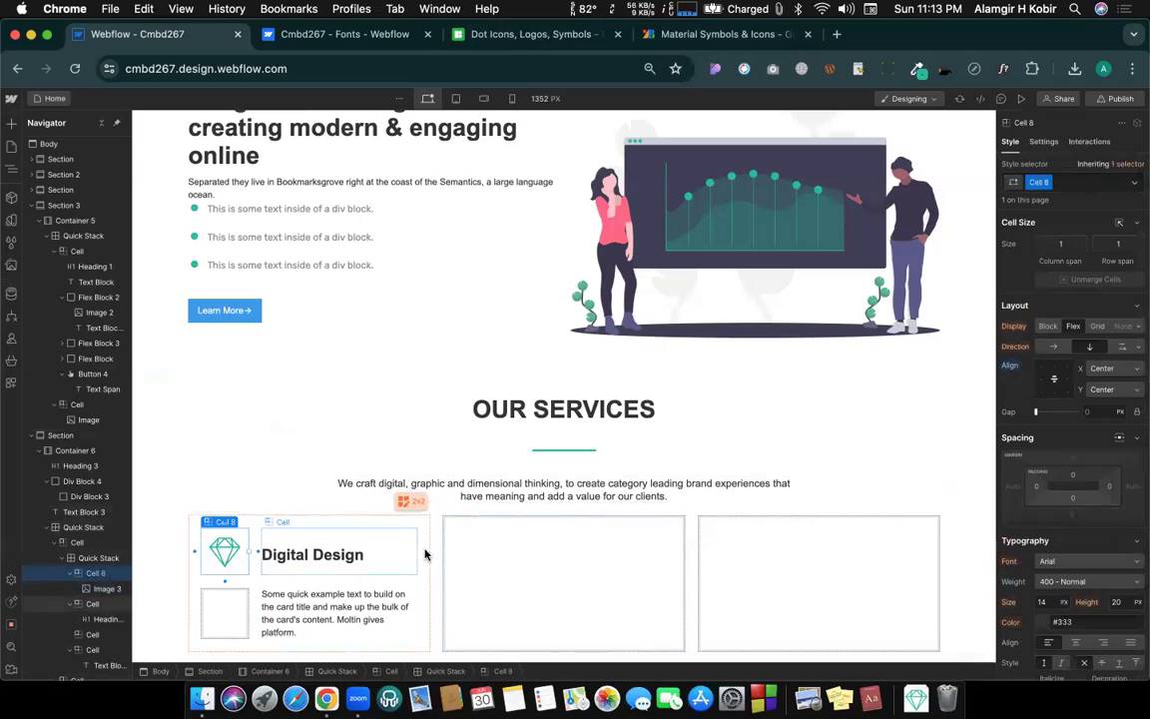
Step: Copy the nested Digital Design Quick Stack into the second and third cells of the services grid
scroll(424, 539, down, 1)
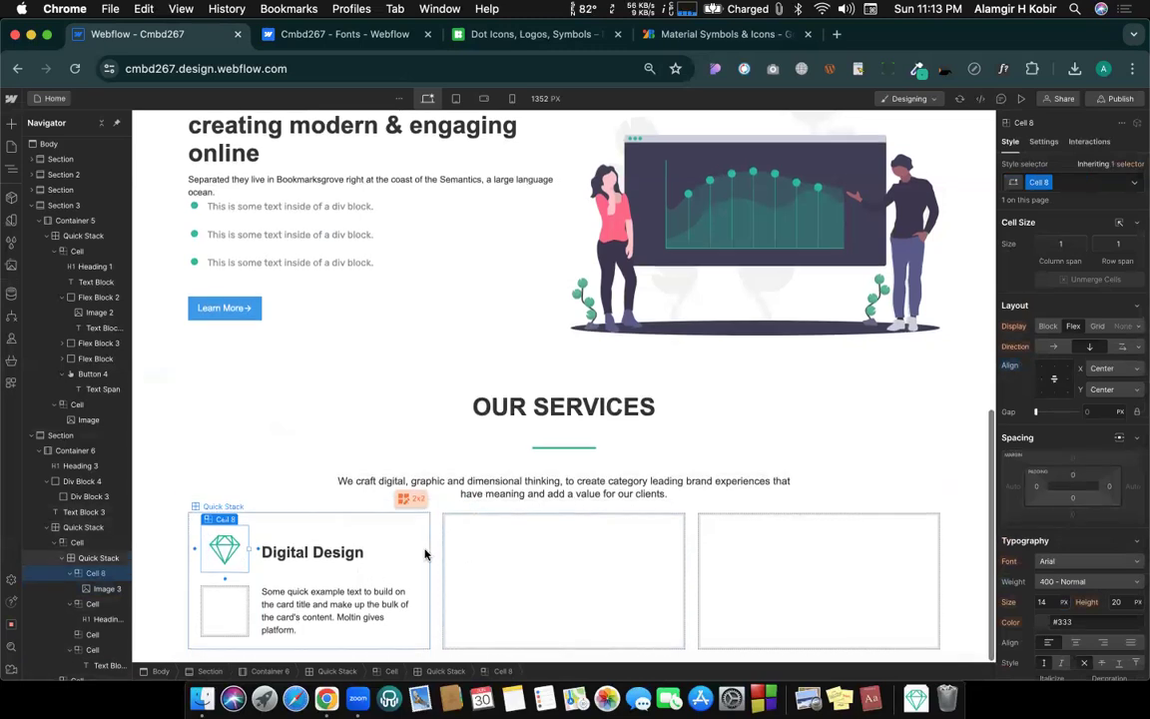
click(349, 519)
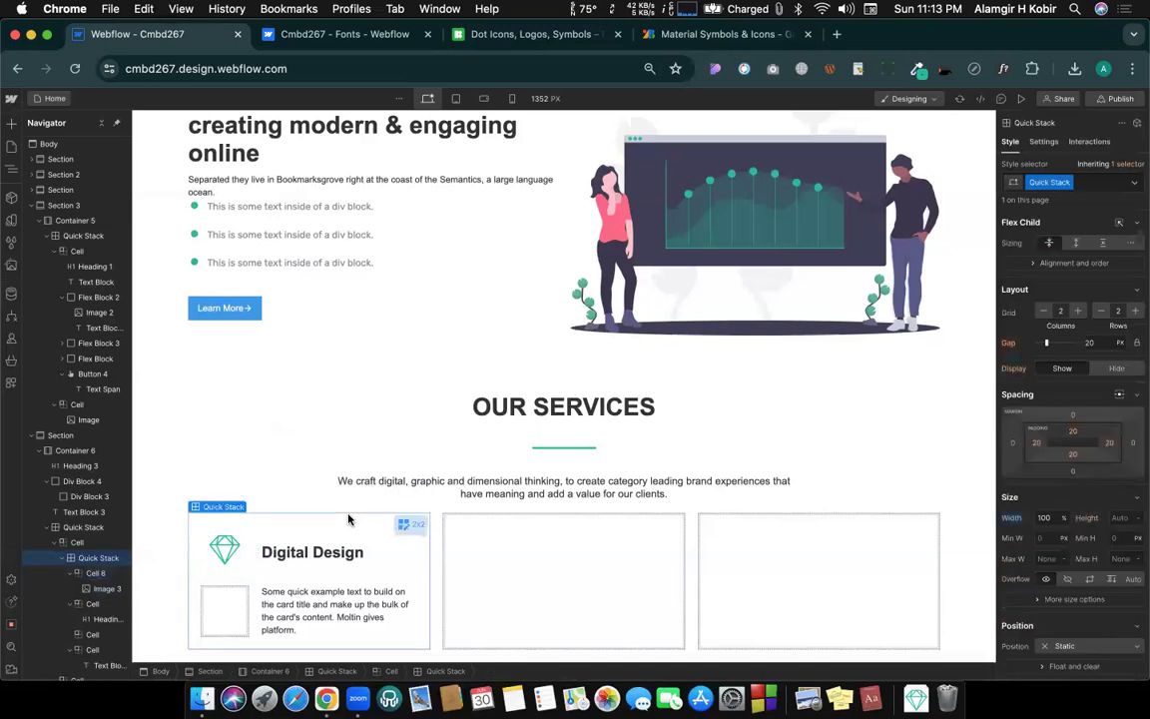
click(512, 562)
key(cmd+v)
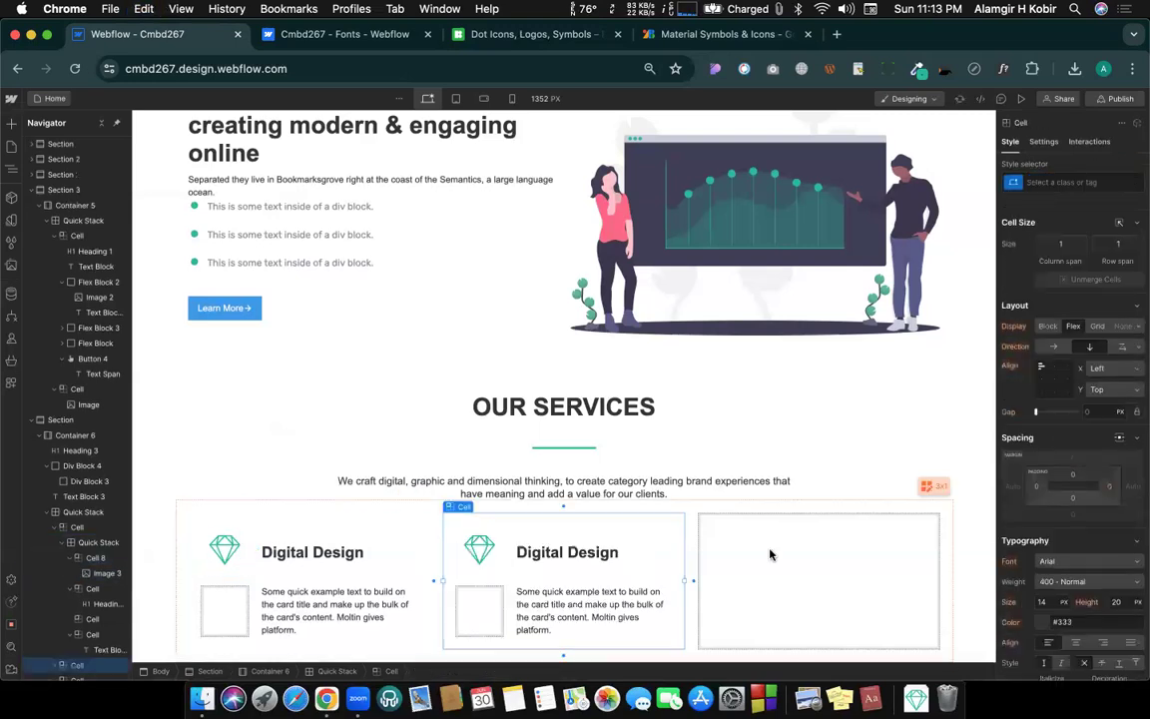
click(823, 554)
key(cmd+v)
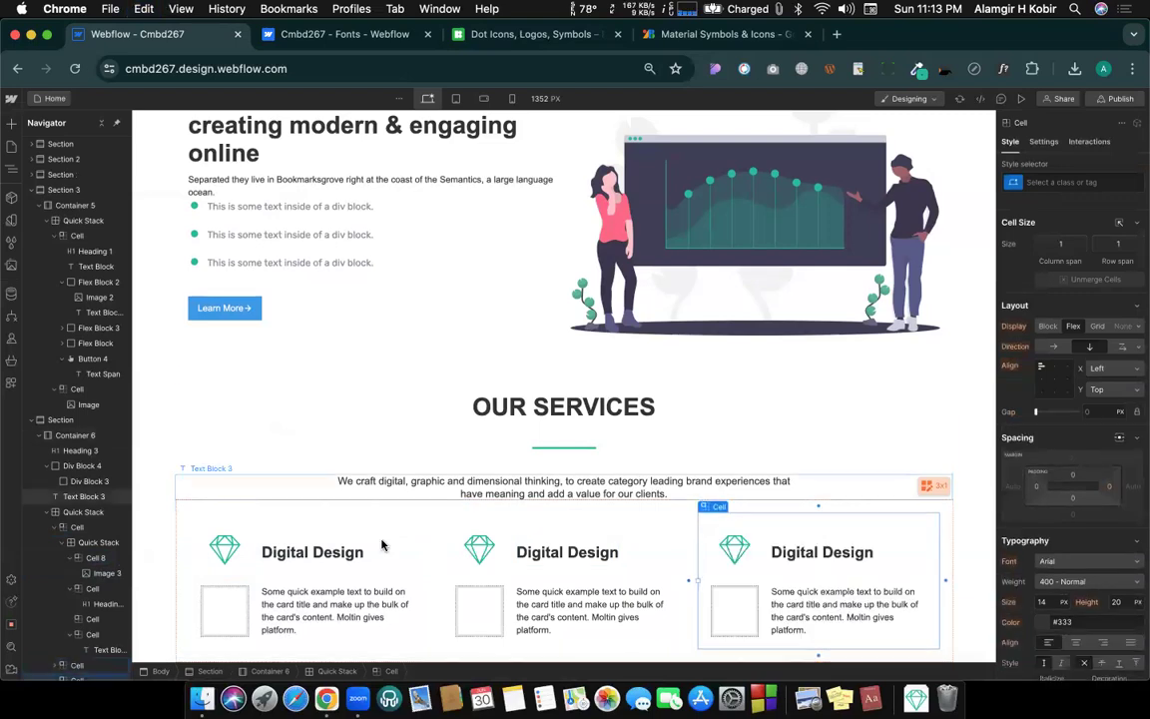
Step: Increase the outer services Quick Stack to three rows, keeping its three columns
click(312, 516)
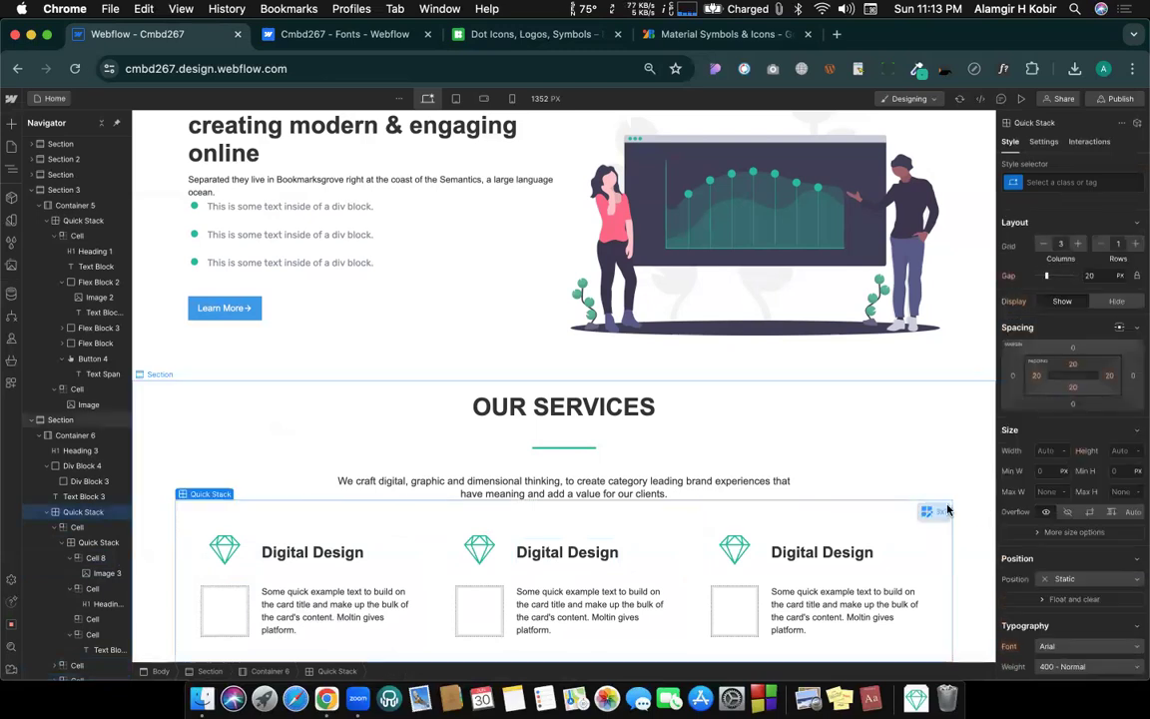
click(1136, 245)
scroll(694, 459, down, 3)
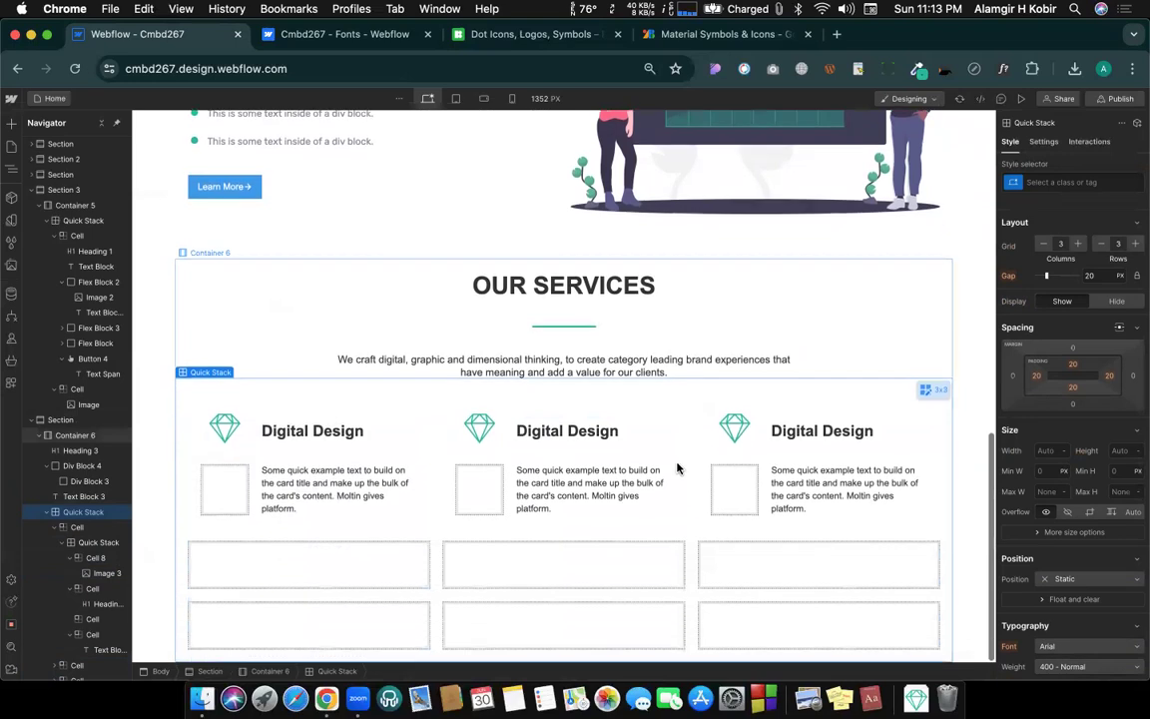
Step: Paste the copied Digital Design card into all three cells of the services grid's second row
click(332, 569)
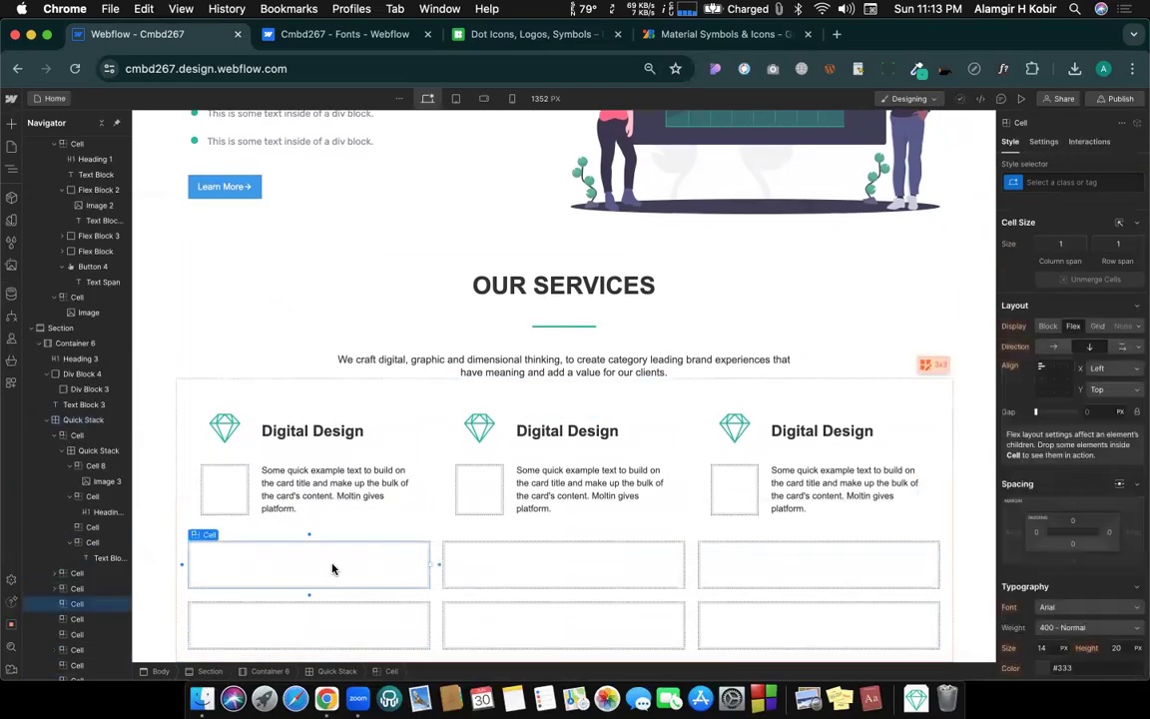
key(ctrl+v)
click(559, 582)
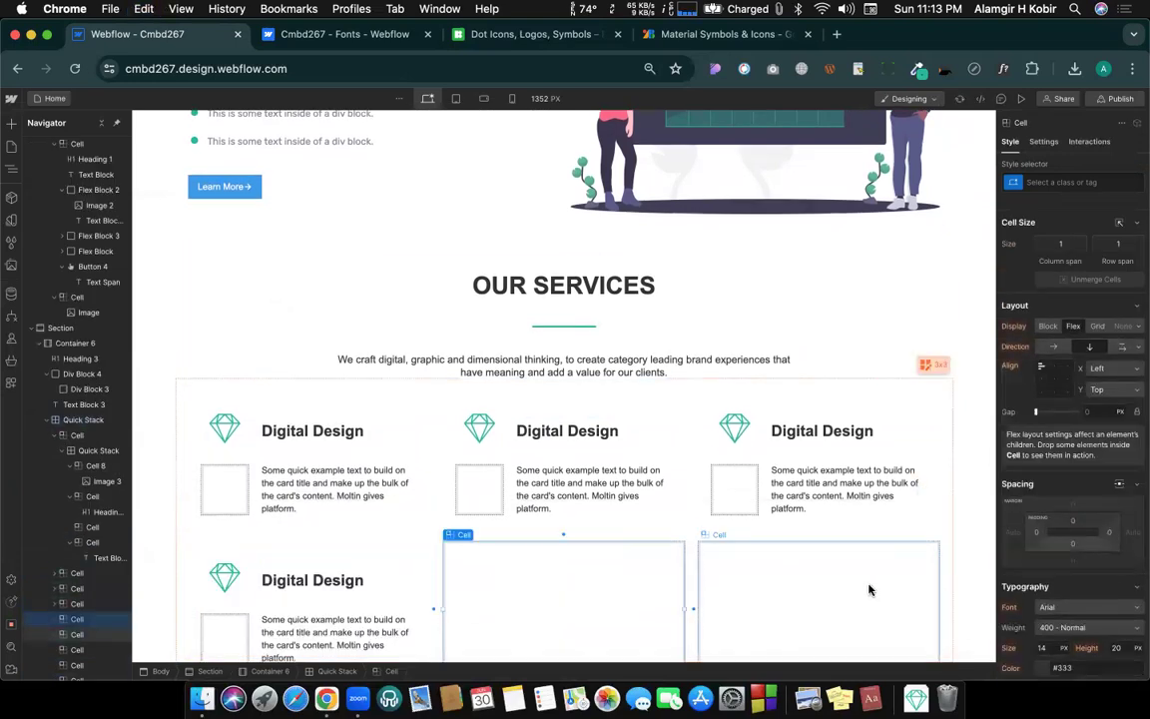
key(ctrl+v)
click(868, 590)
key(ctrl+v)
scroll(640, 454, down, 2)
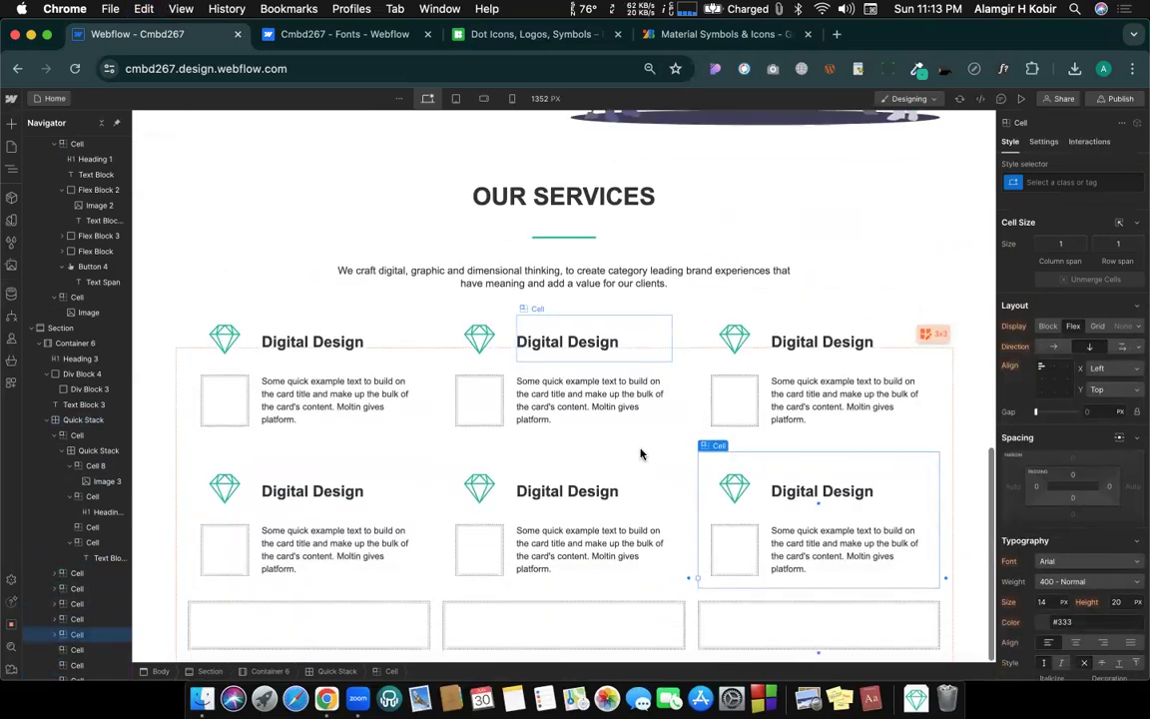
Step: Paste the copied Digital Design card into all three cells of the services grid's third row
click(544, 629)
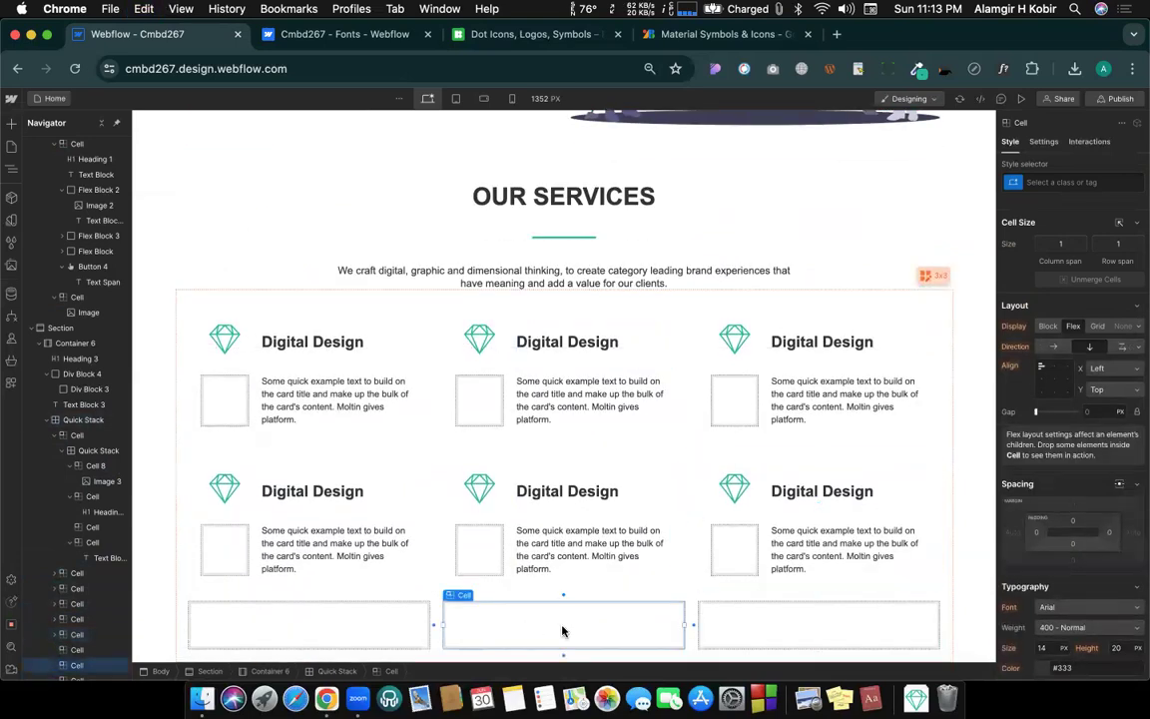
key(ctrl+v)
click(735, 634)
key(ctrl+v)
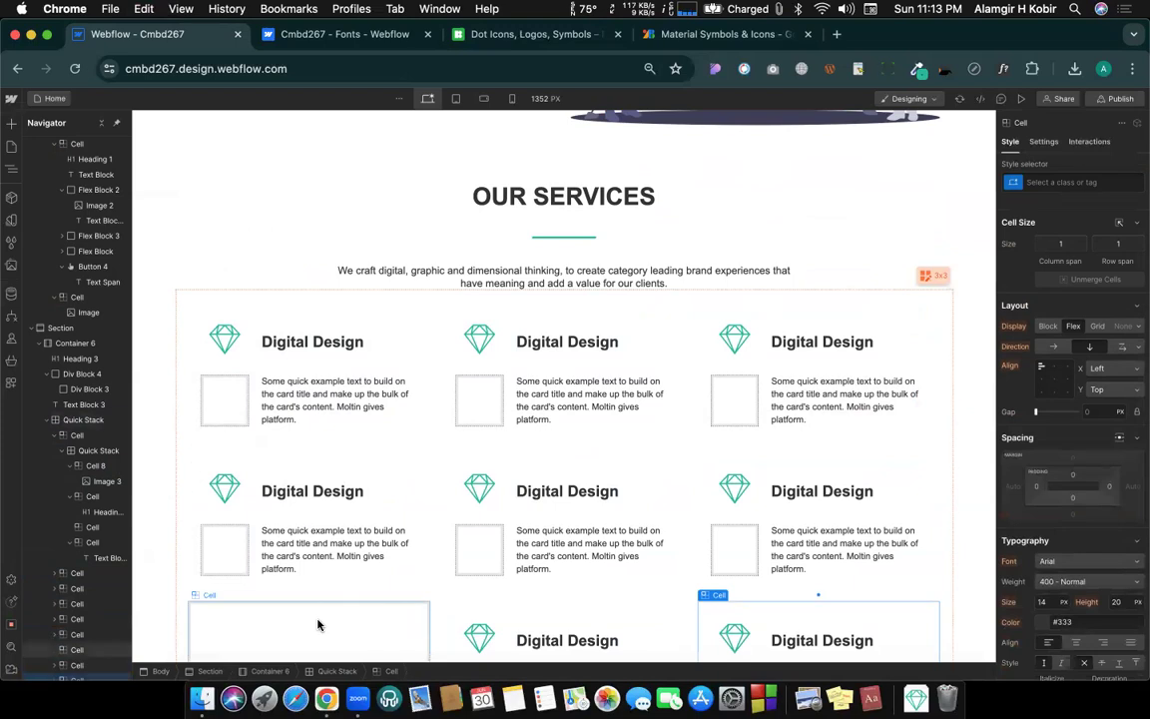
scroll(586, 514, up, 2)
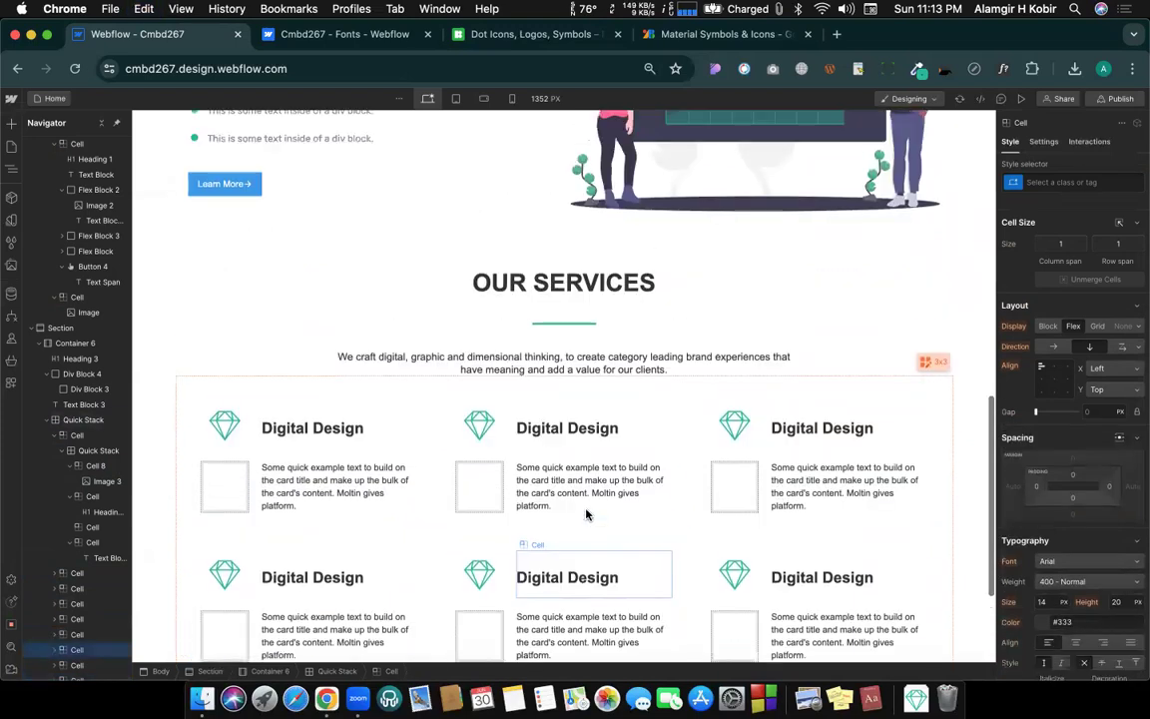
scroll(586, 514, down, 4)
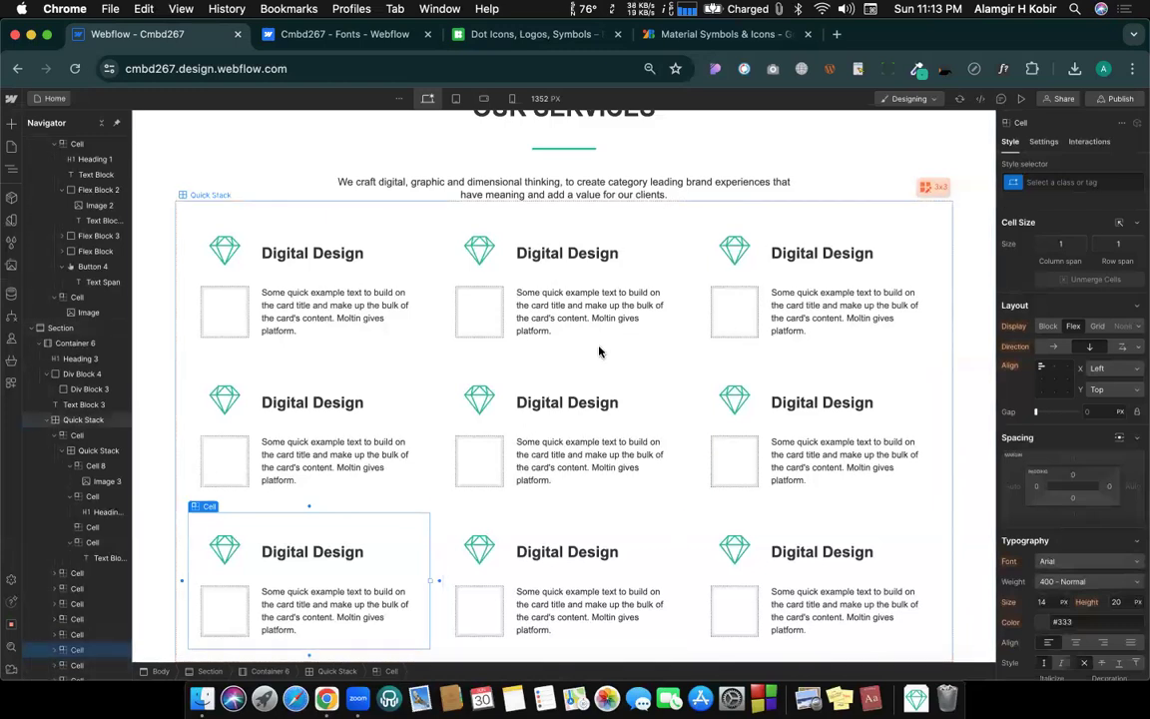
Step: Switch to the Hiric page and examine the Build your dream website today banner and the team section below it
key(ctrl+Right)
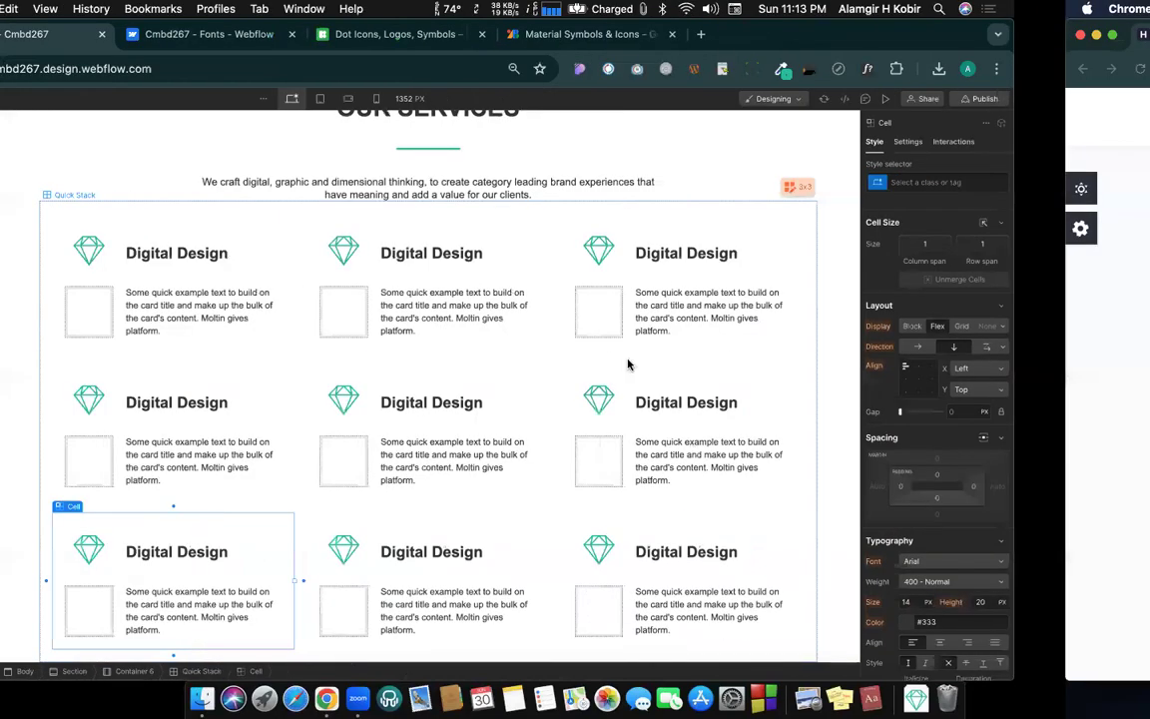
scroll(626, 364, down, 10)
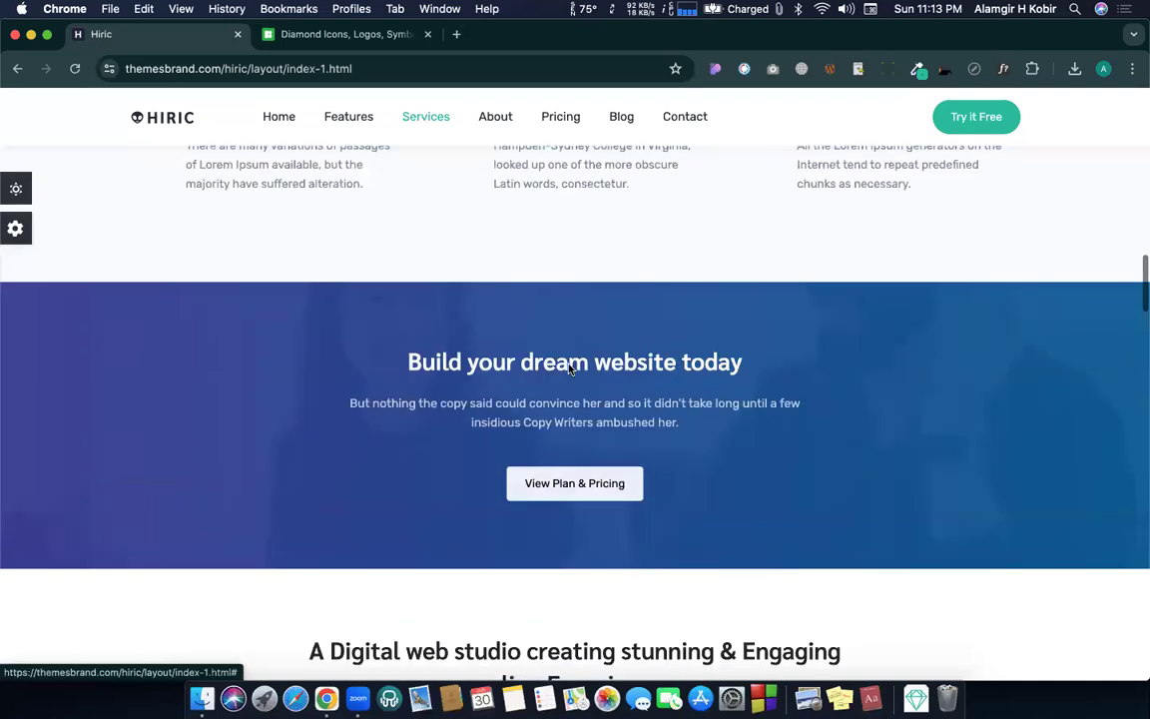
scroll(569, 369, up, 1)
drag(411, 391, 704, 470)
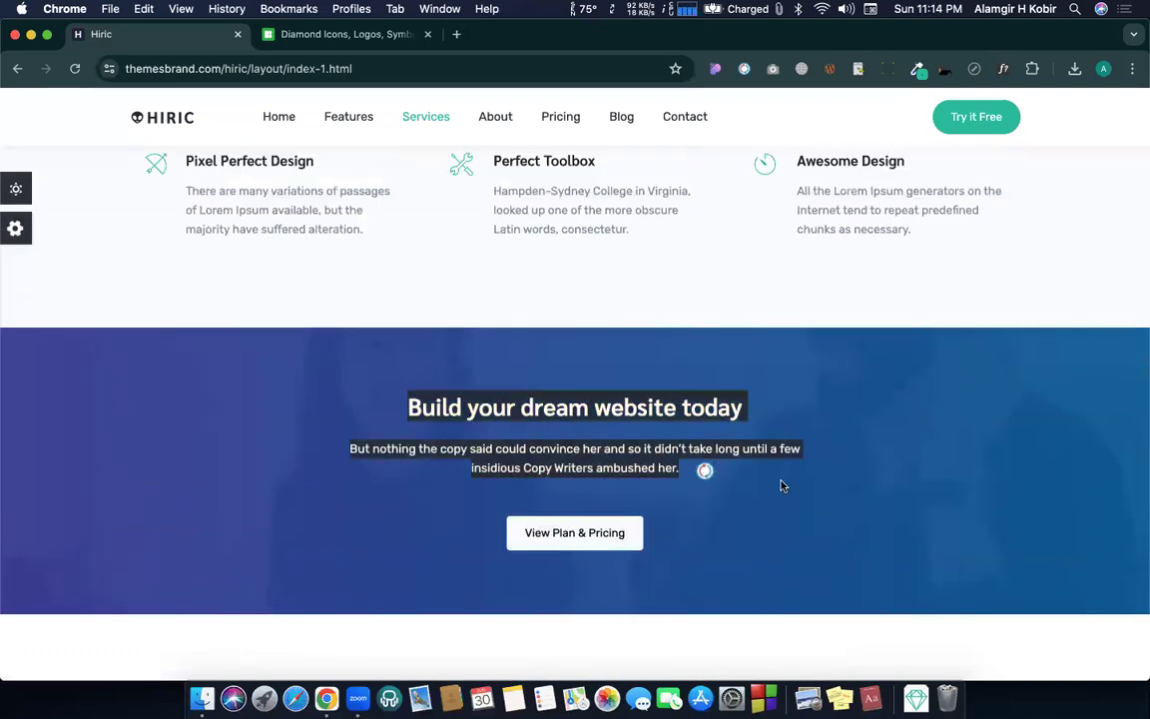
click(769, 473)
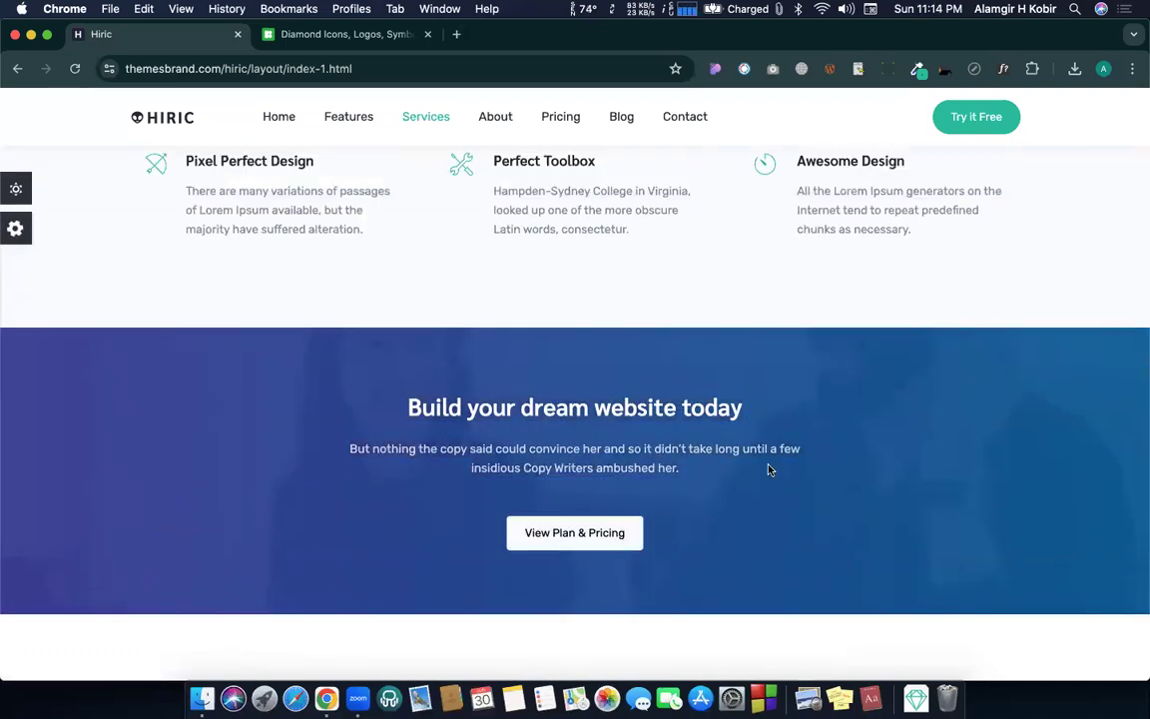
scroll(750, 430, down, 5)
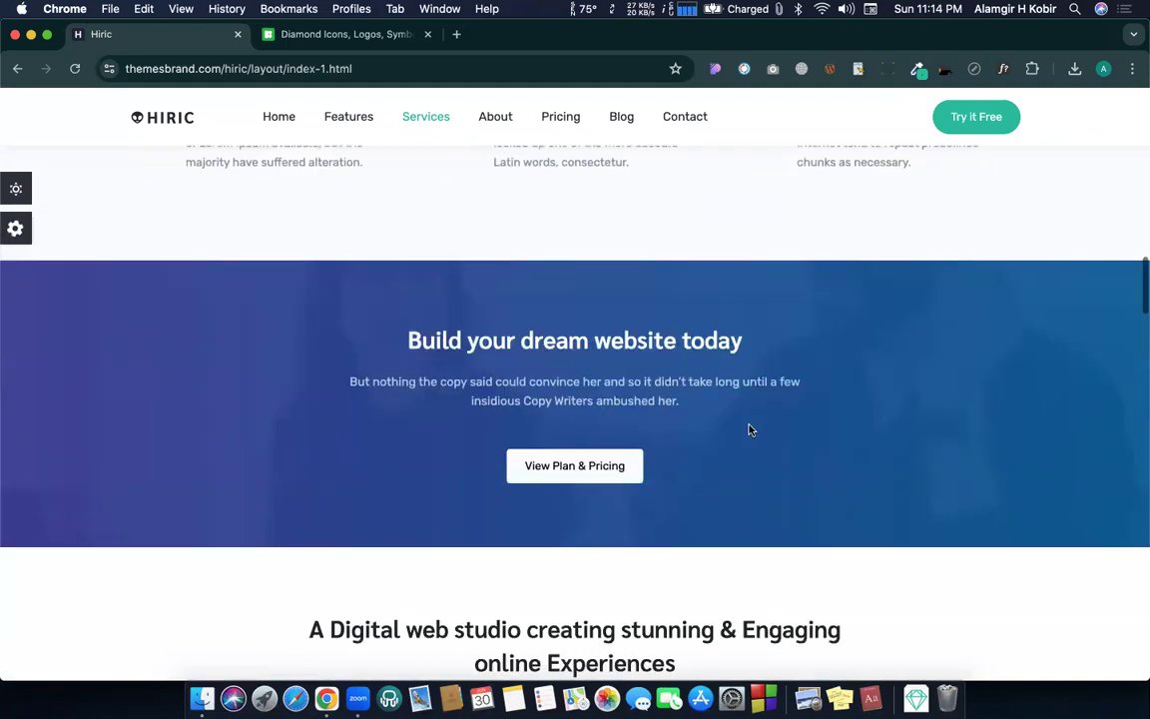
scroll(749, 429, down, 1)
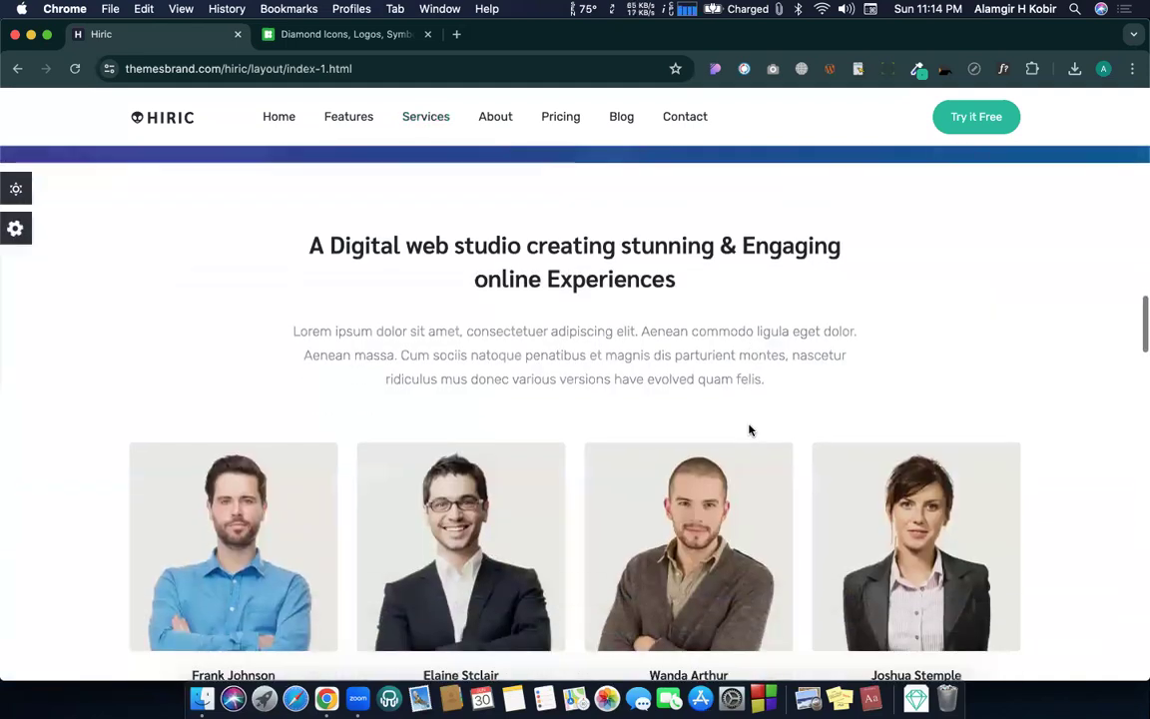
scroll(750, 429, down, 2)
scroll(750, 430, down, 3)
scroll(749, 429, up, 4)
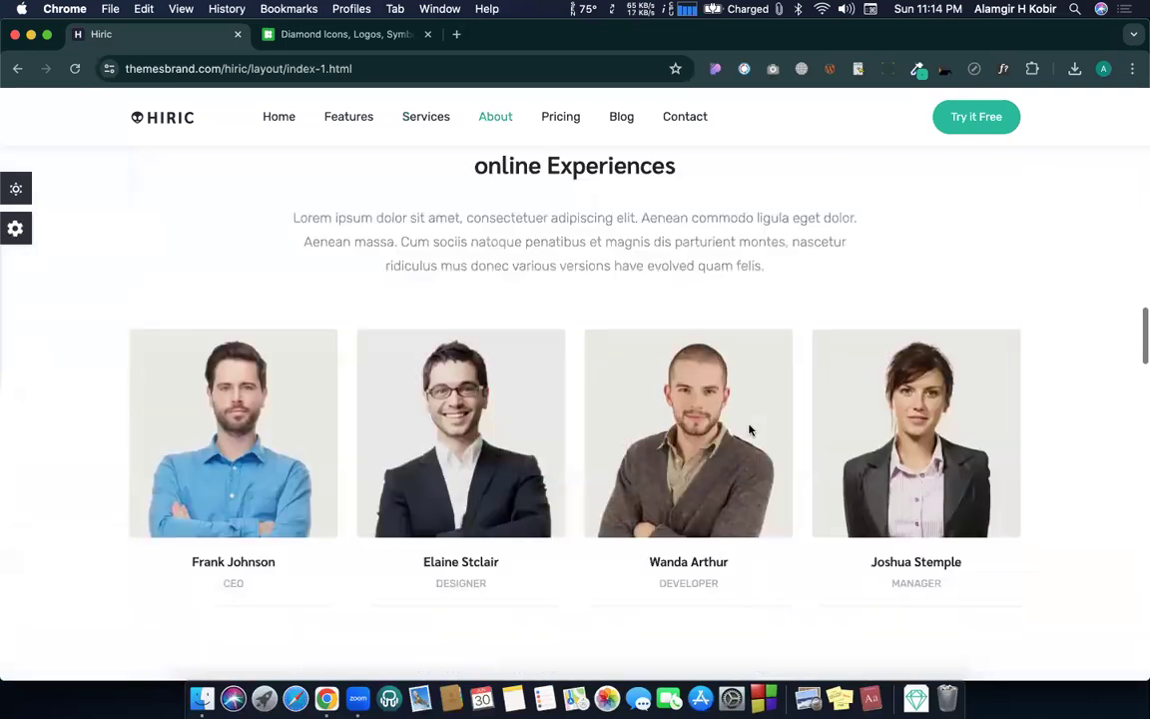
scroll(750, 430, up, 1)
scroll(750, 430, down, 2)
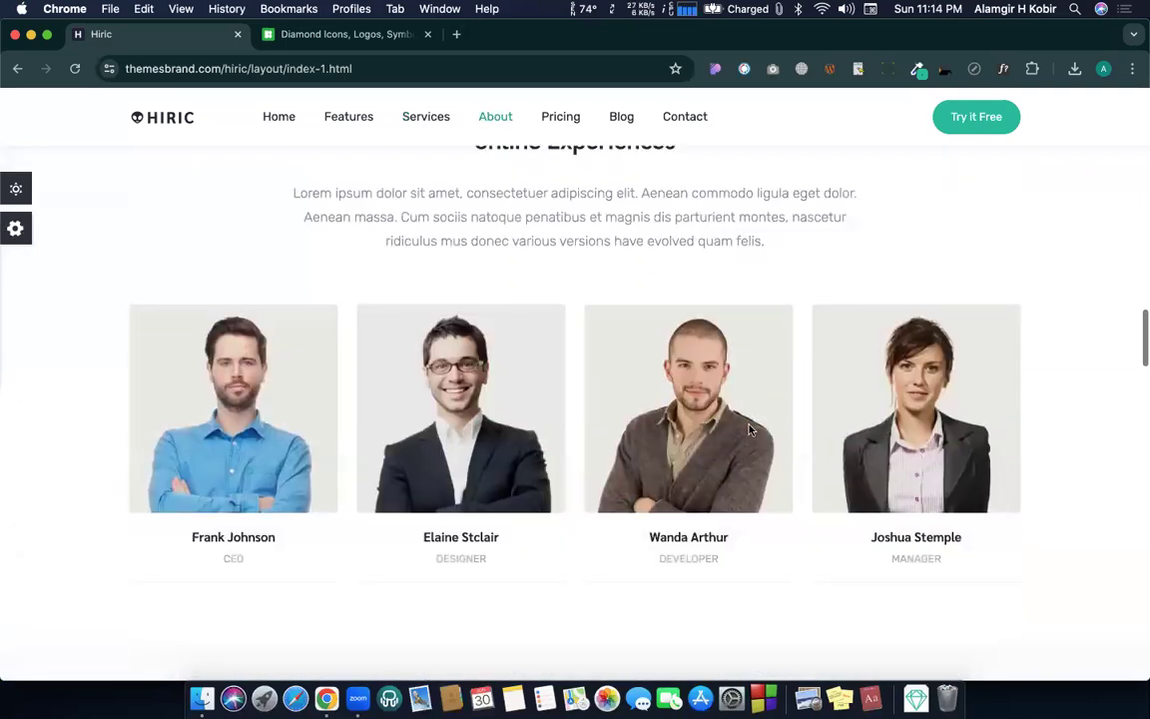
Step: Examine the Our Pricing section on the Hiric page, including its heading, intro text and the Economy, Deluxe and Ultimate plan cards
scroll(750, 429, down, 5)
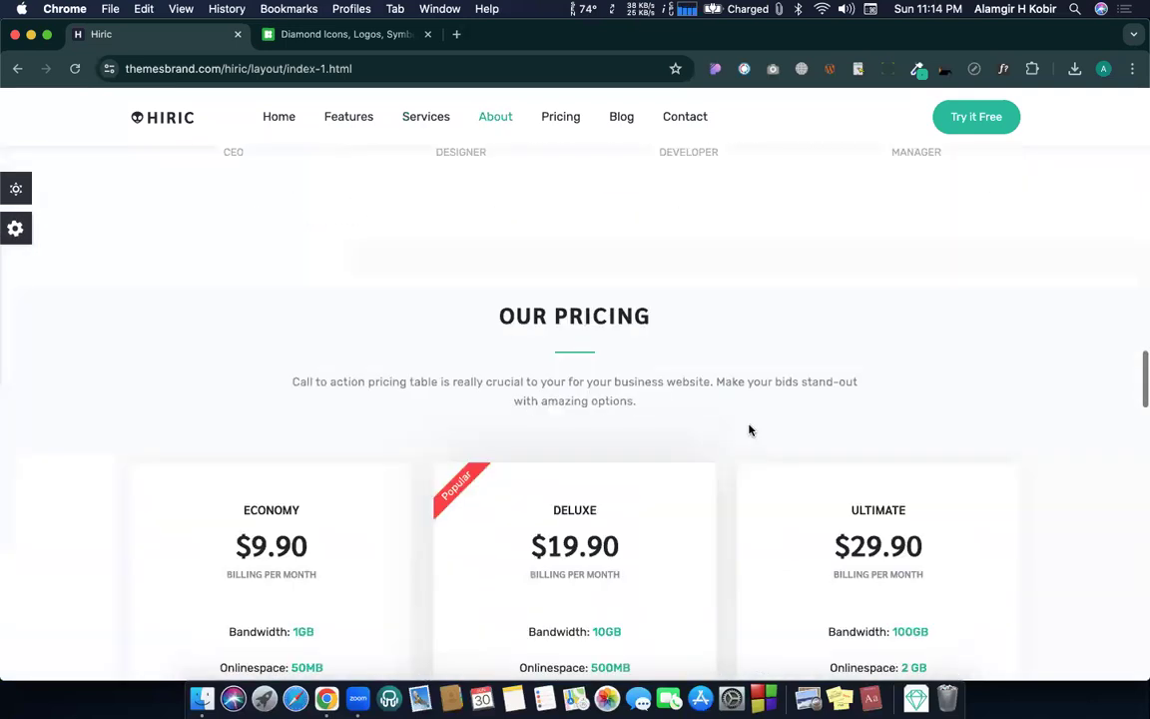
scroll(750, 430, down, 3)
scroll(749, 429, up, 2)
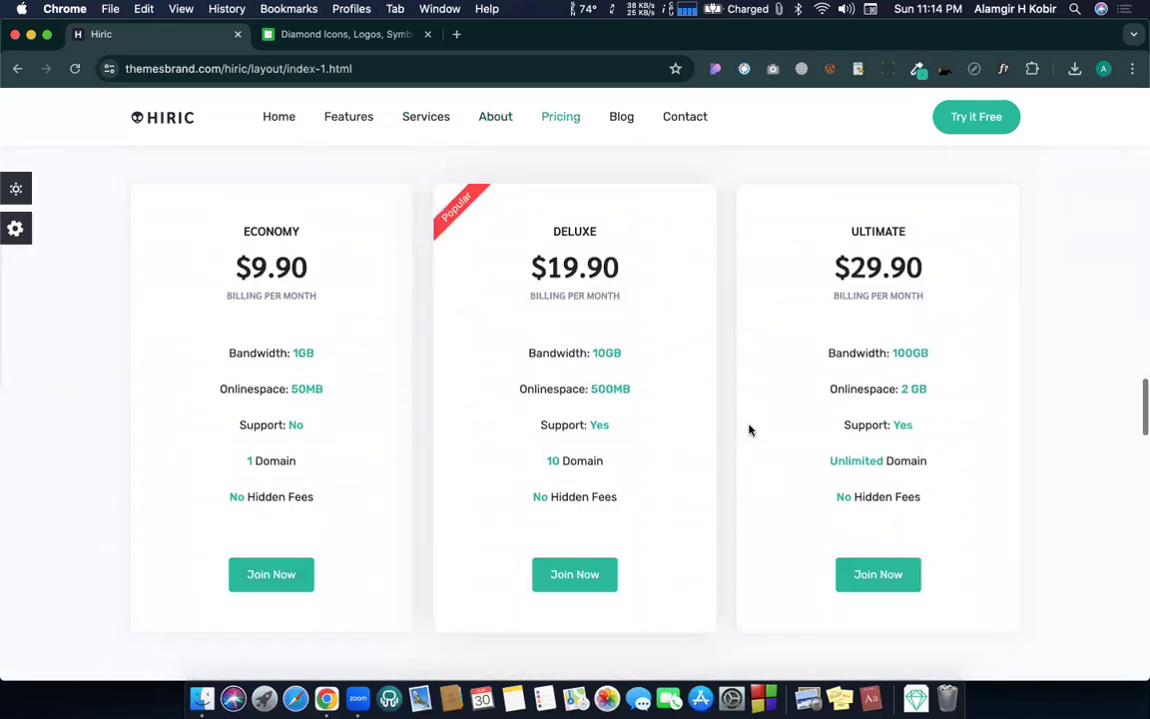
scroll(750, 429, down, 1)
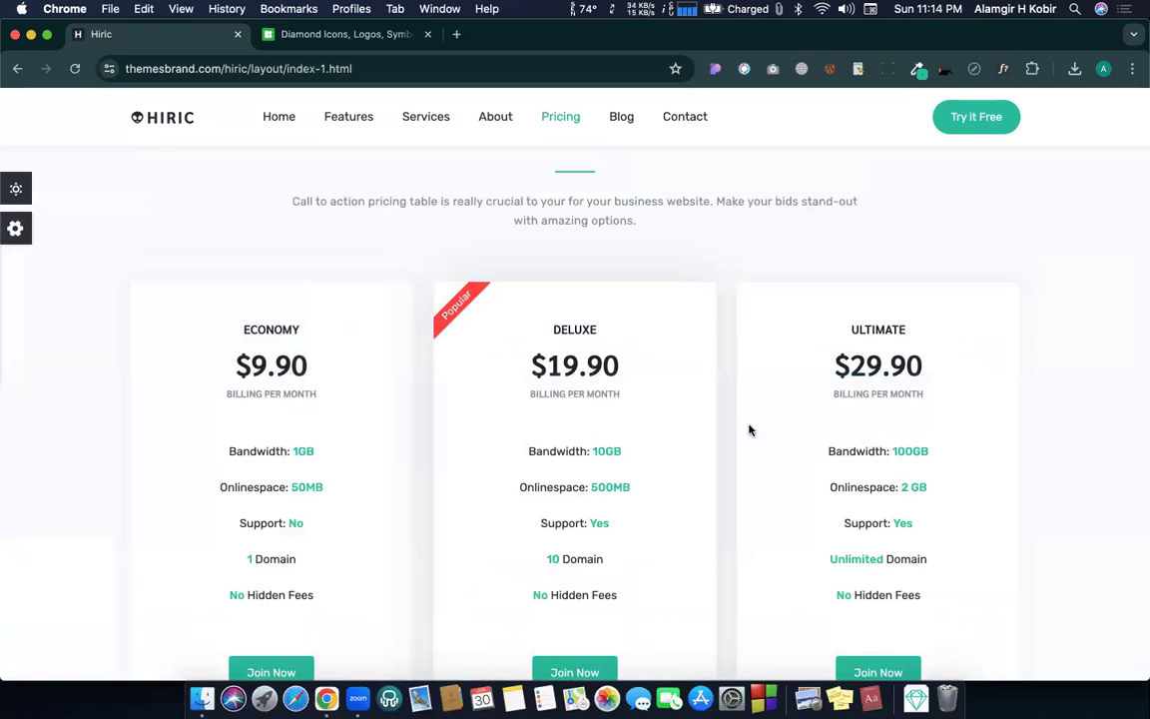
scroll(750, 429, down, 1)
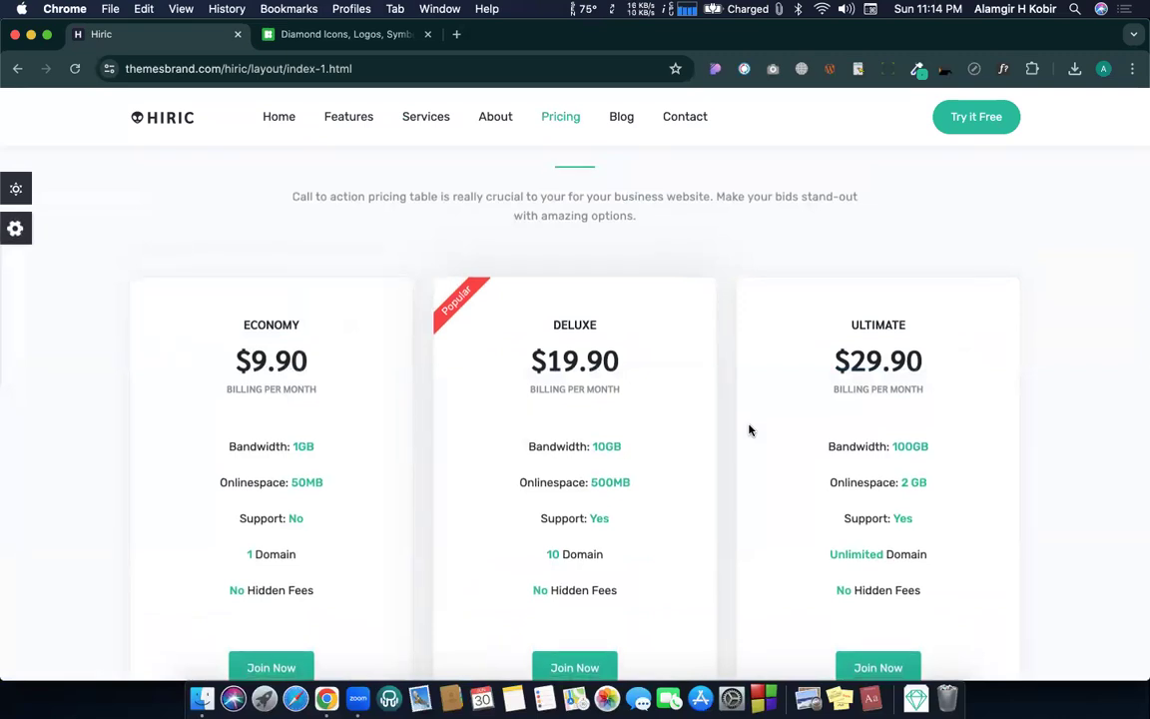
scroll(750, 429, down, 1)
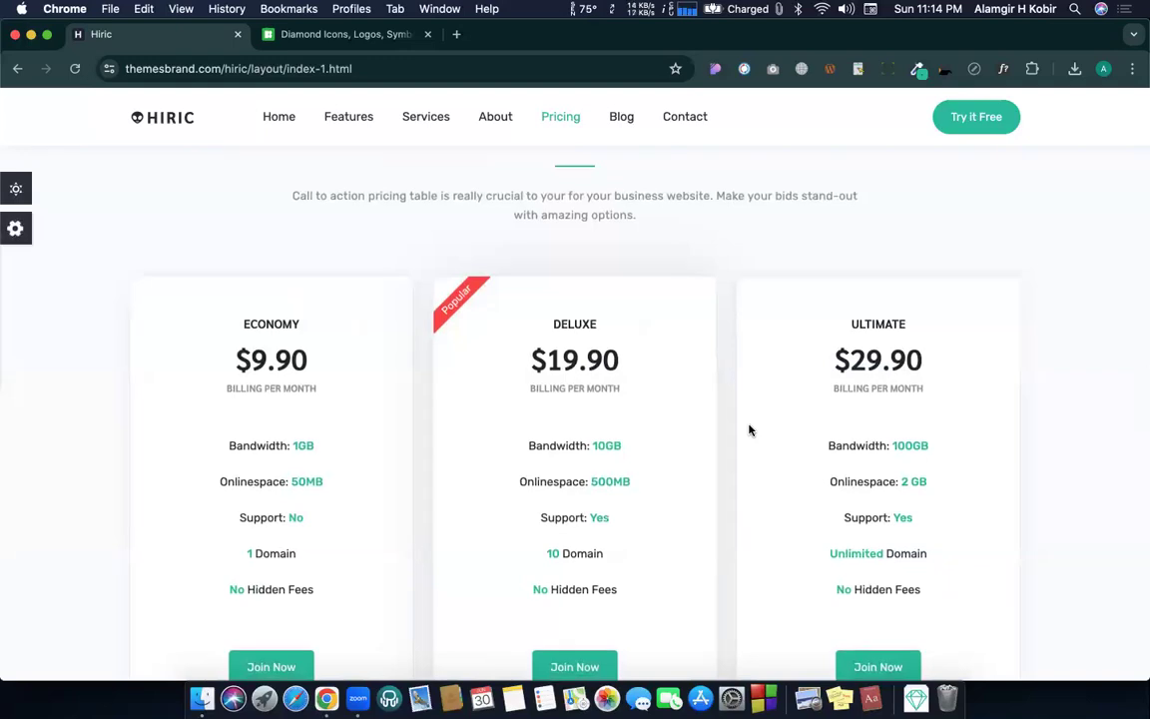
scroll(750, 430, down, 1)
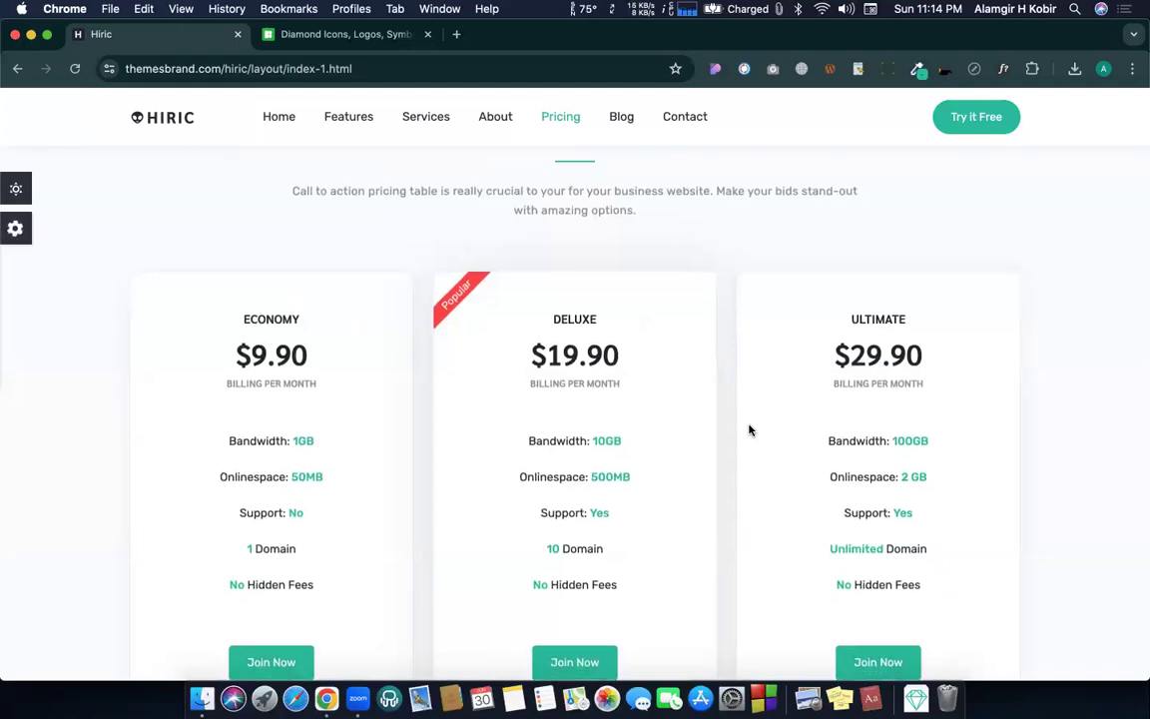
scroll(754, 383, up, 3)
scroll(747, 403, down, 2)
scroll(747, 405, down, 4)
scroll(746, 405, up, 5)
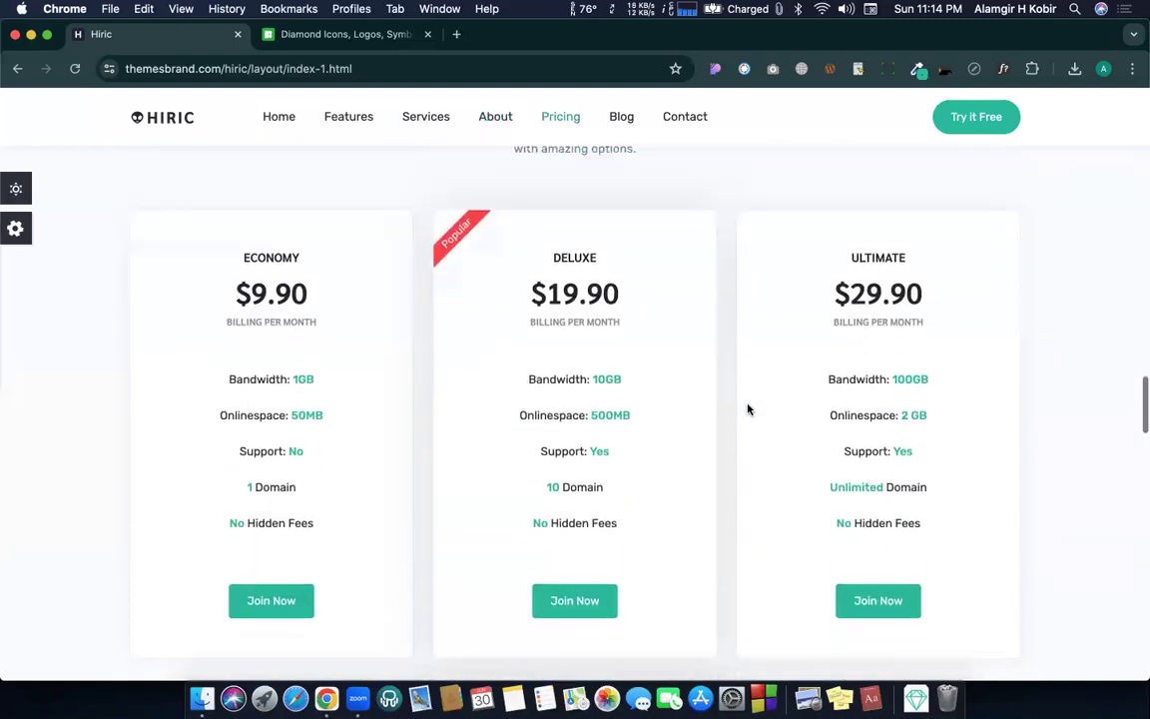
scroll(578, 289, up, 1)
drag(496, 290, 665, 357)
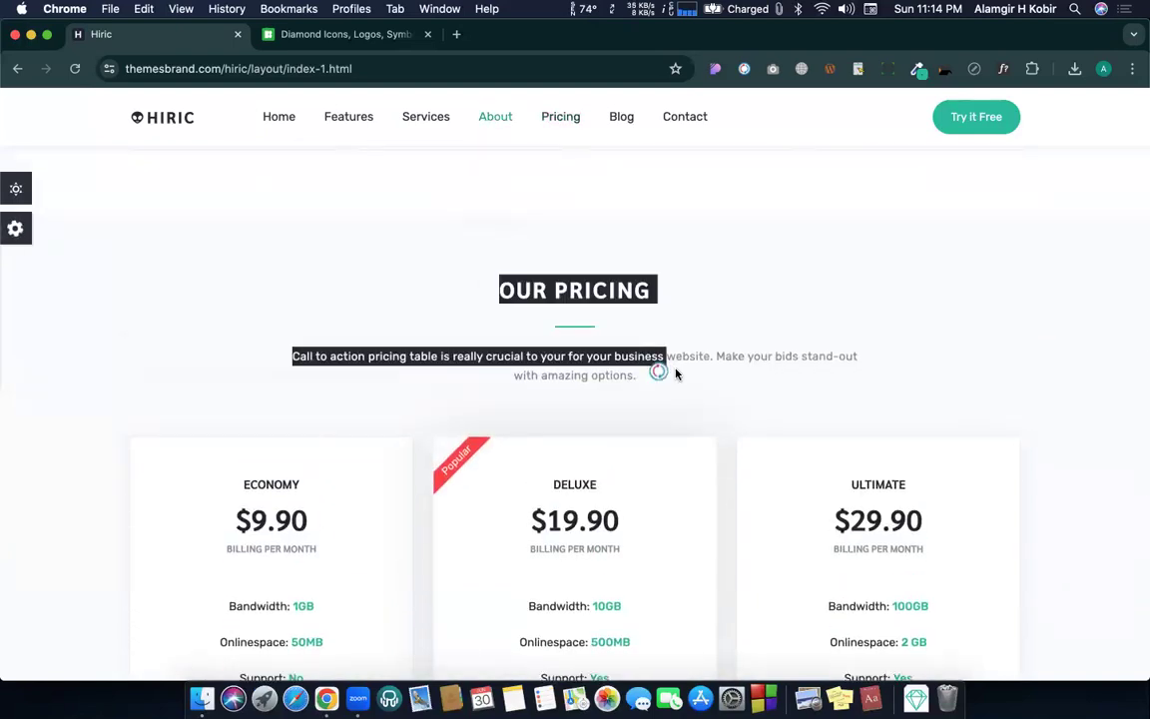
click(729, 407)
scroll(729, 399, down, 6)
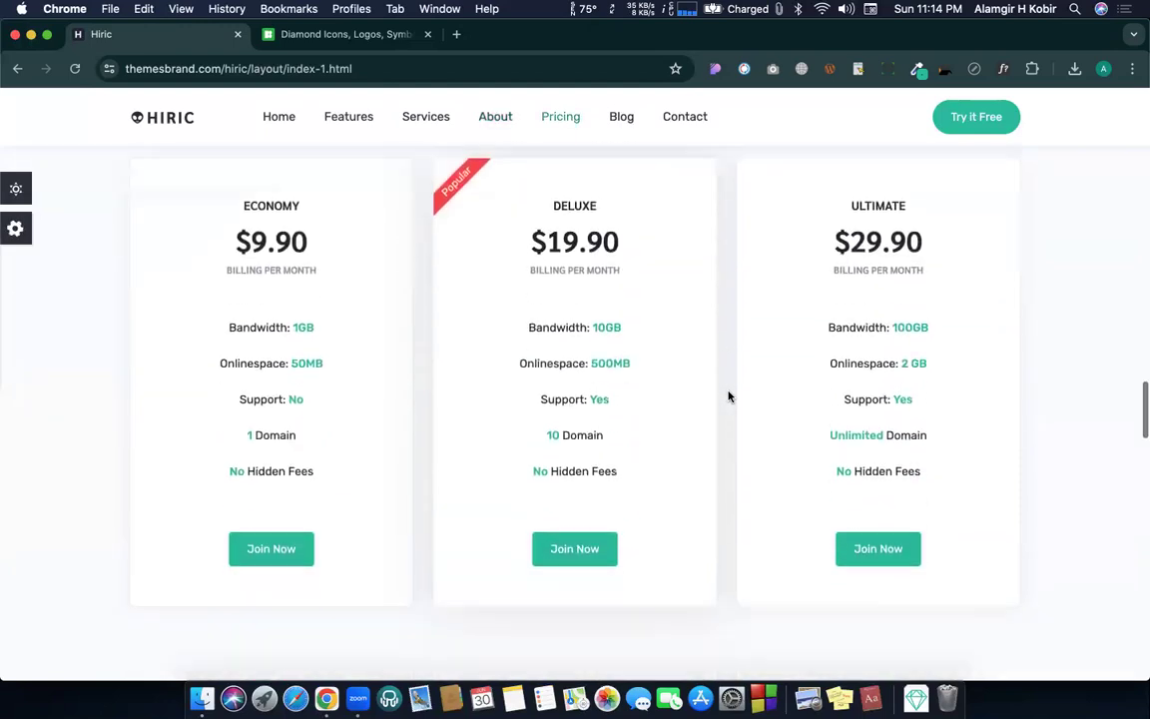
scroll(729, 397, up, 3)
Step: Return to Webflow and duplicate the whole Our Services section directly below the original
key(ctrl+Left)
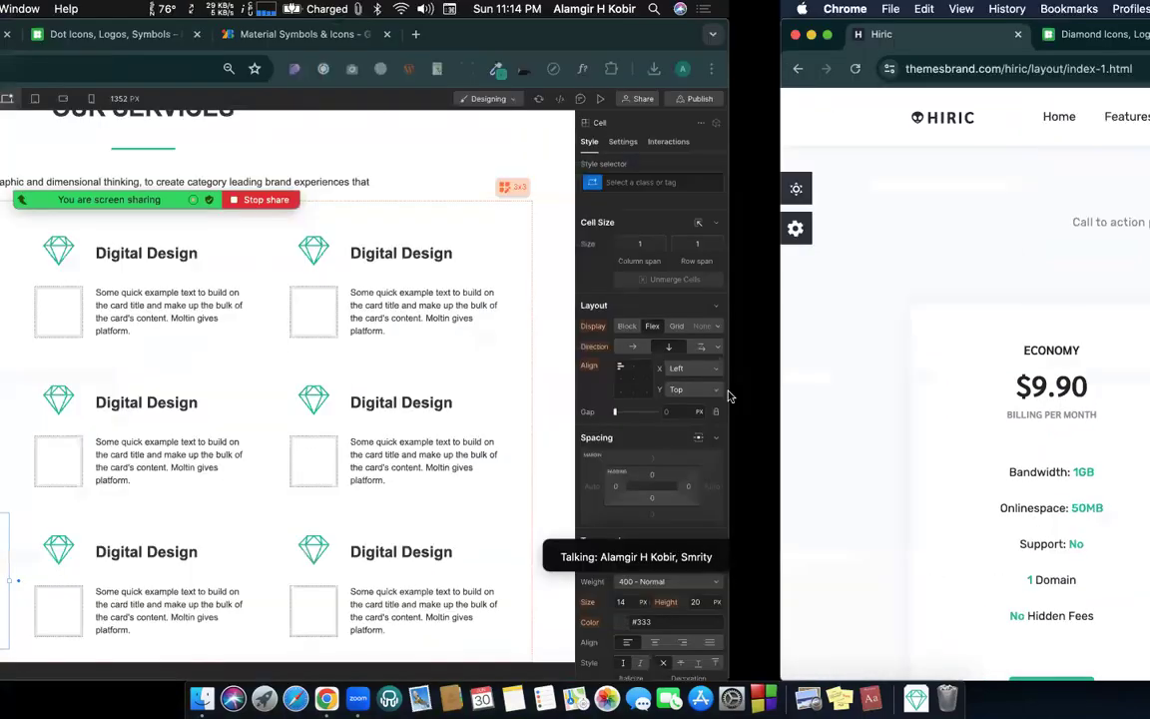
scroll(499, 357, up, 3)
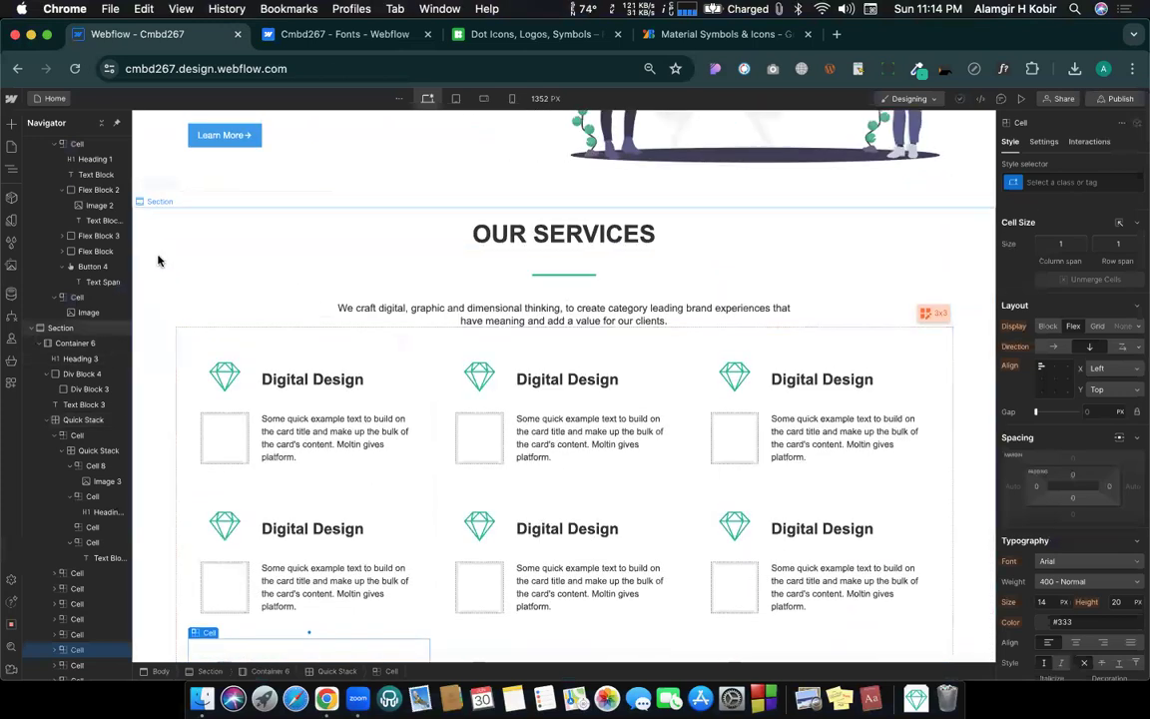
click(158, 261)
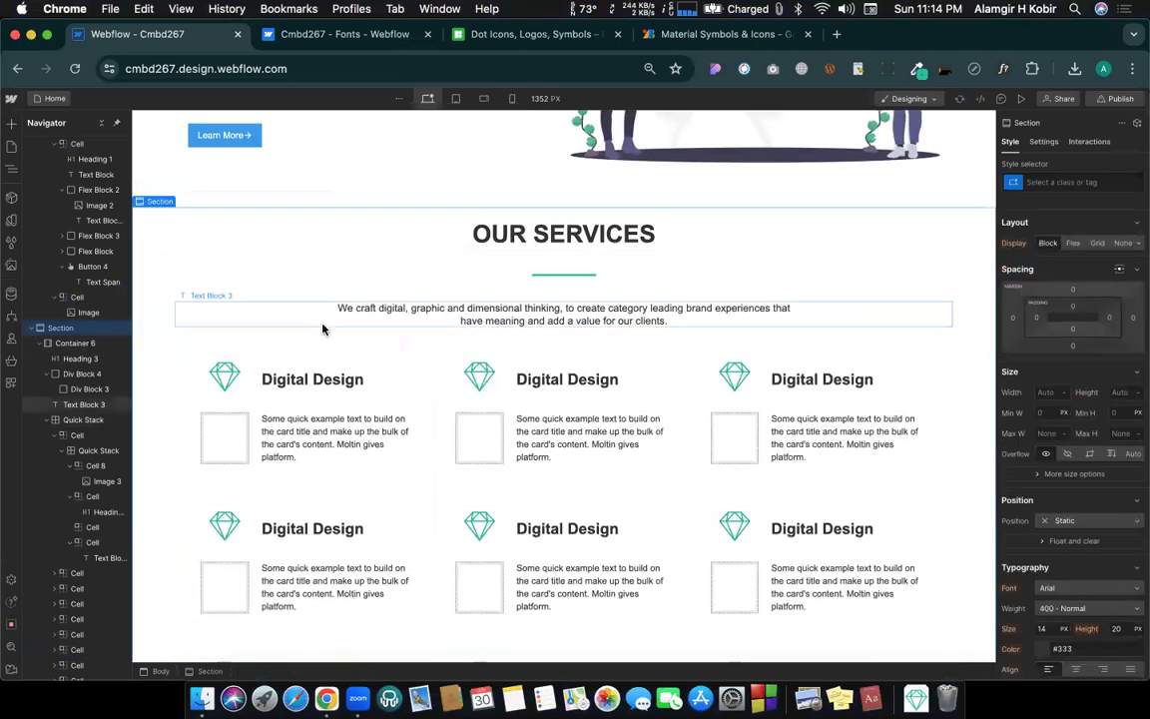
scroll(399, 300, down, 3)
scroll(431, 389, up, 6)
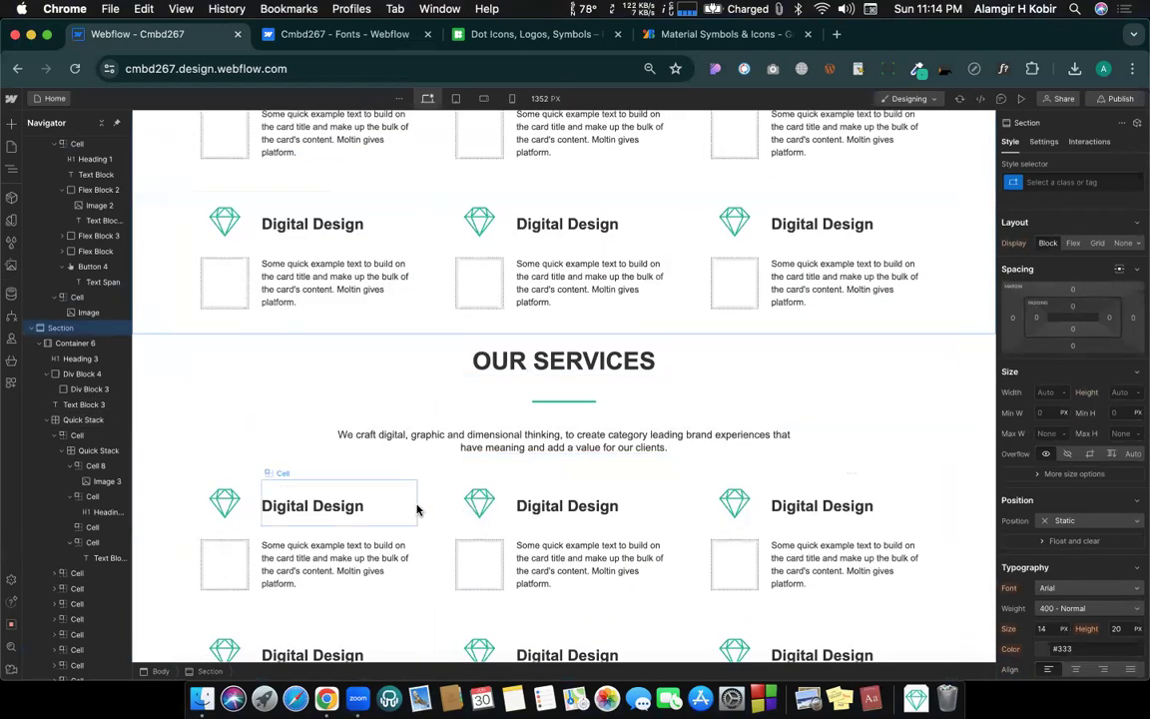
key(ctrl+Right)
key(ctrl+Left)
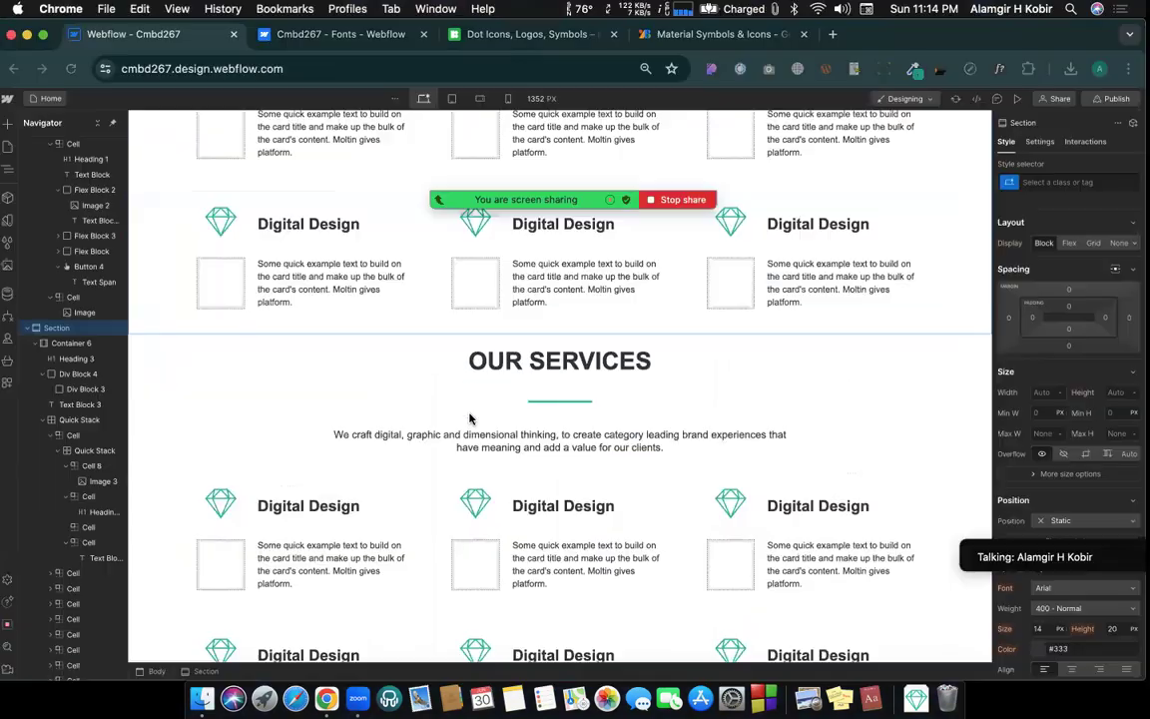
Step: Delete the three Digital Design cards in the first row of the duplicated Our Services section's grid
scroll(241, 524, down, 1)
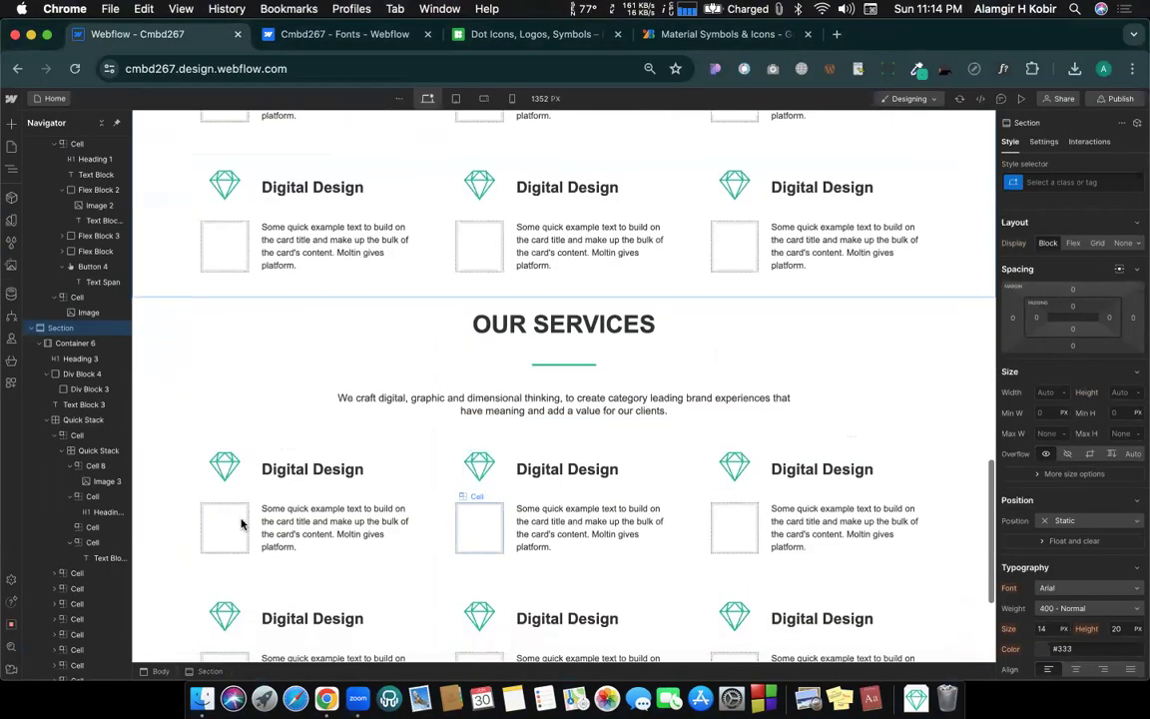
click(283, 496)
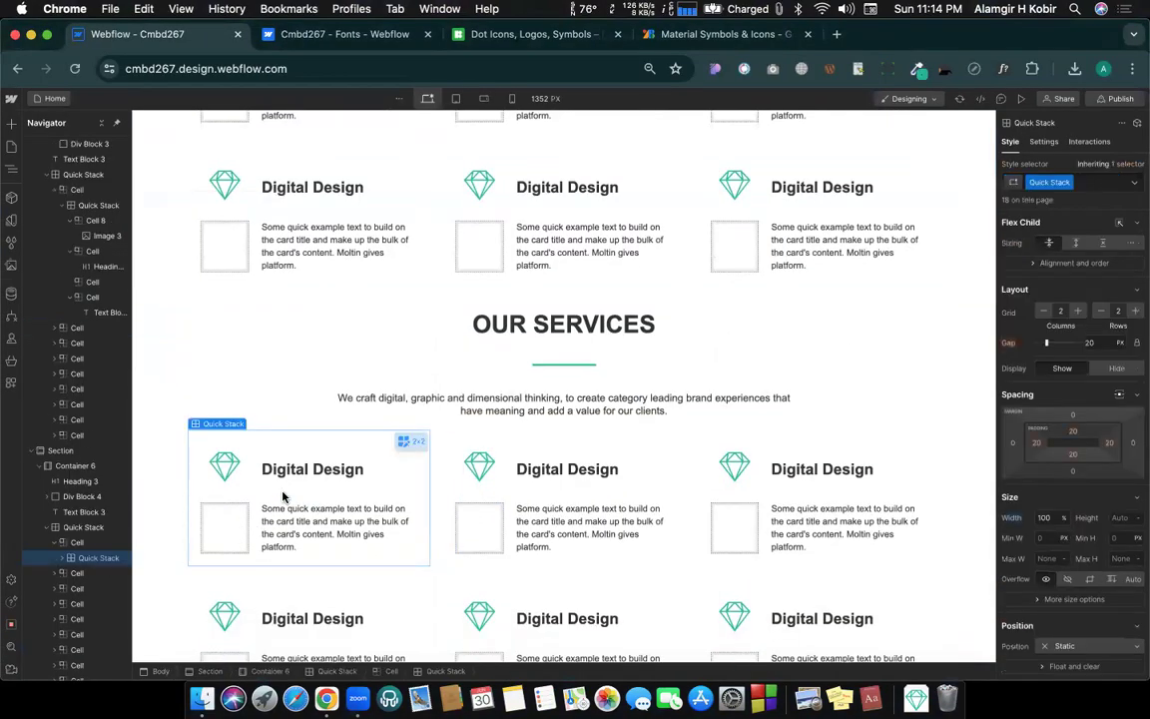
key(Delete)
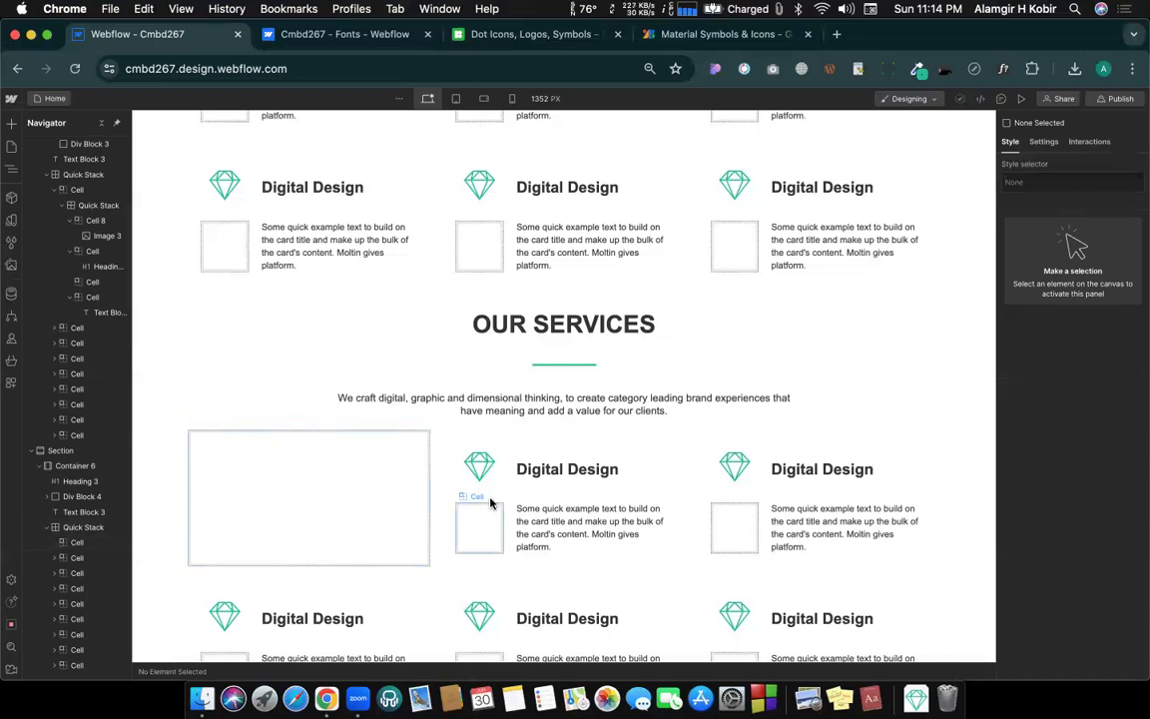
click(490, 500)
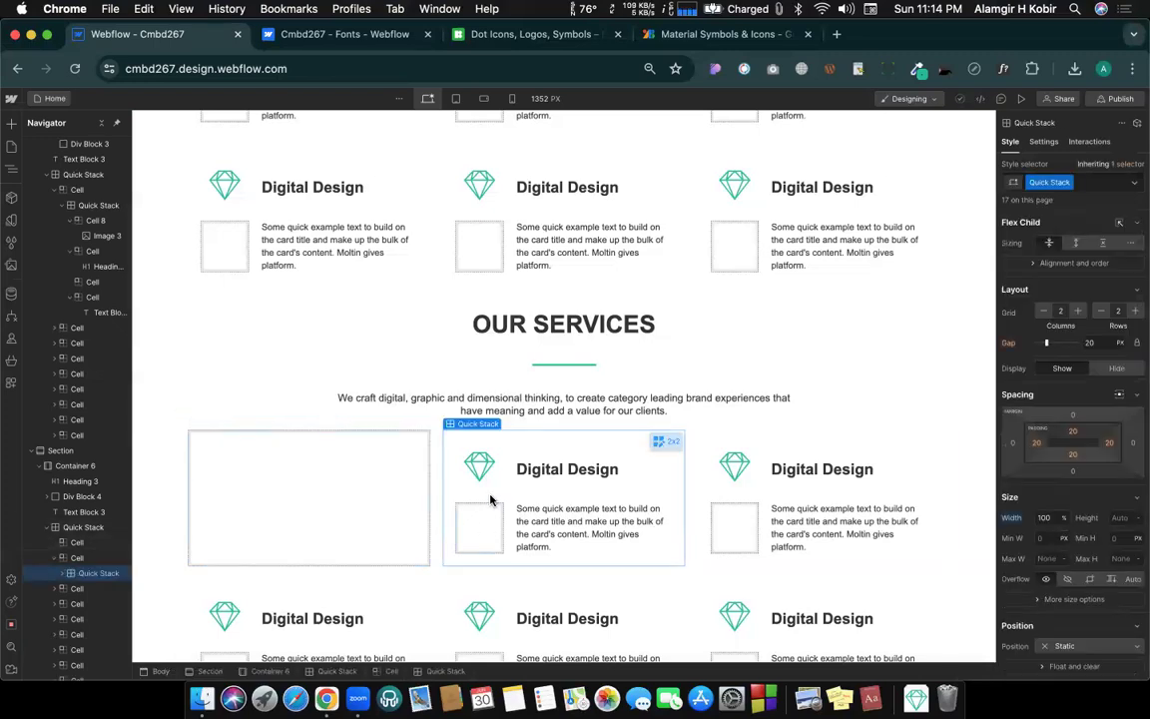
key(Delete)
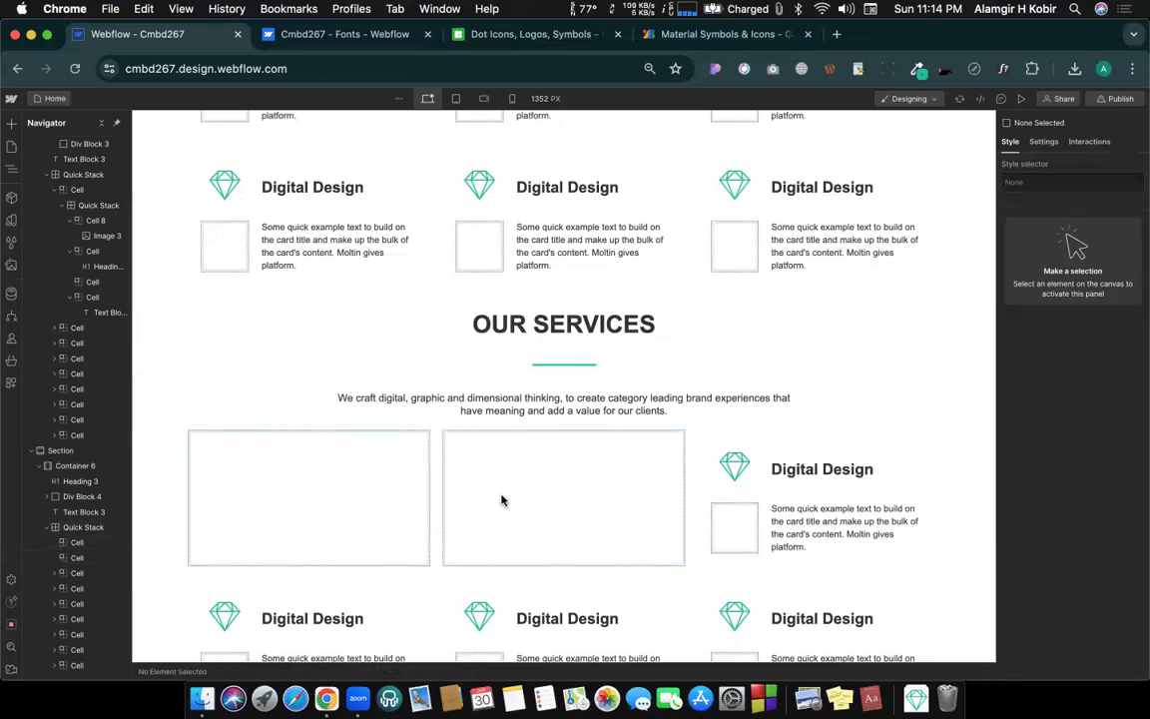
click(710, 502)
key(Delete)
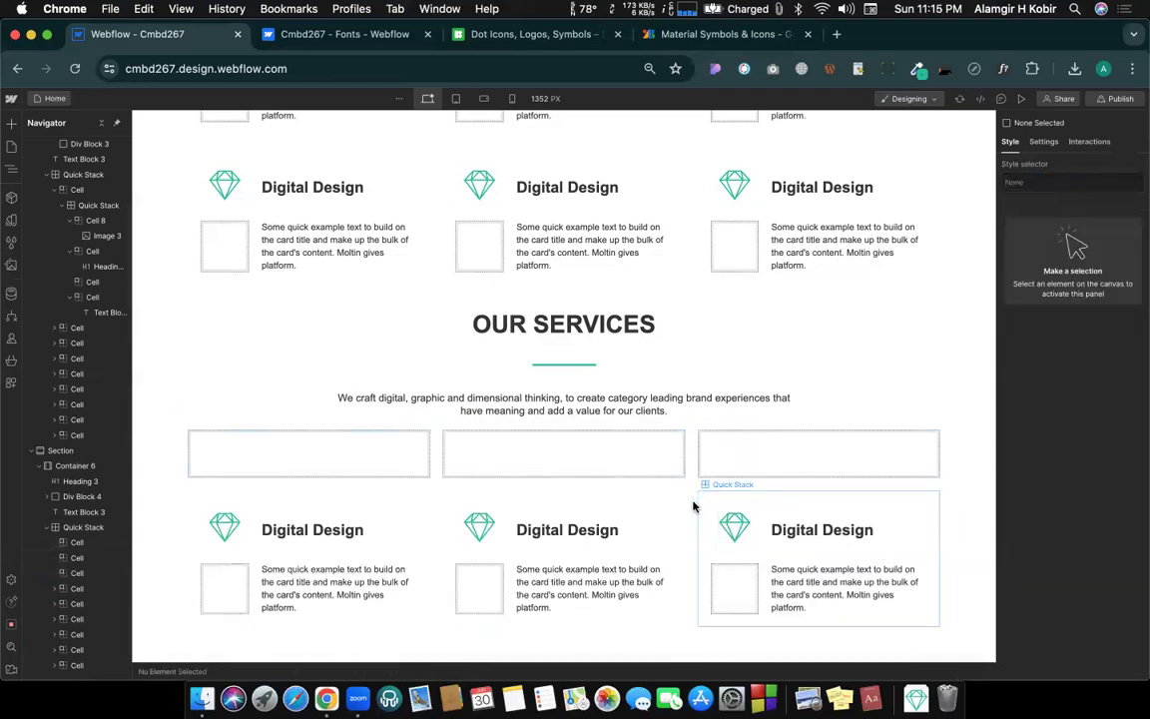
Step: Delete the three Digital Design cards in the second row of the duplicated section's grid
click(378, 555)
key(Delete)
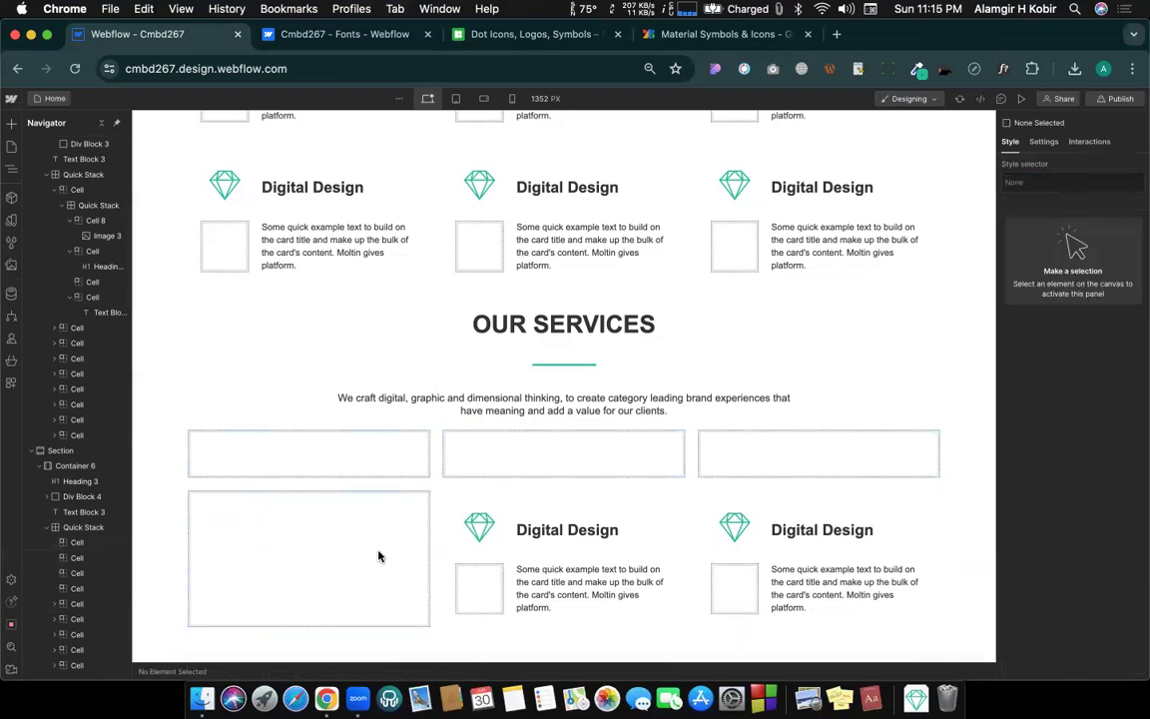
click(513, 556)
key(Delete)
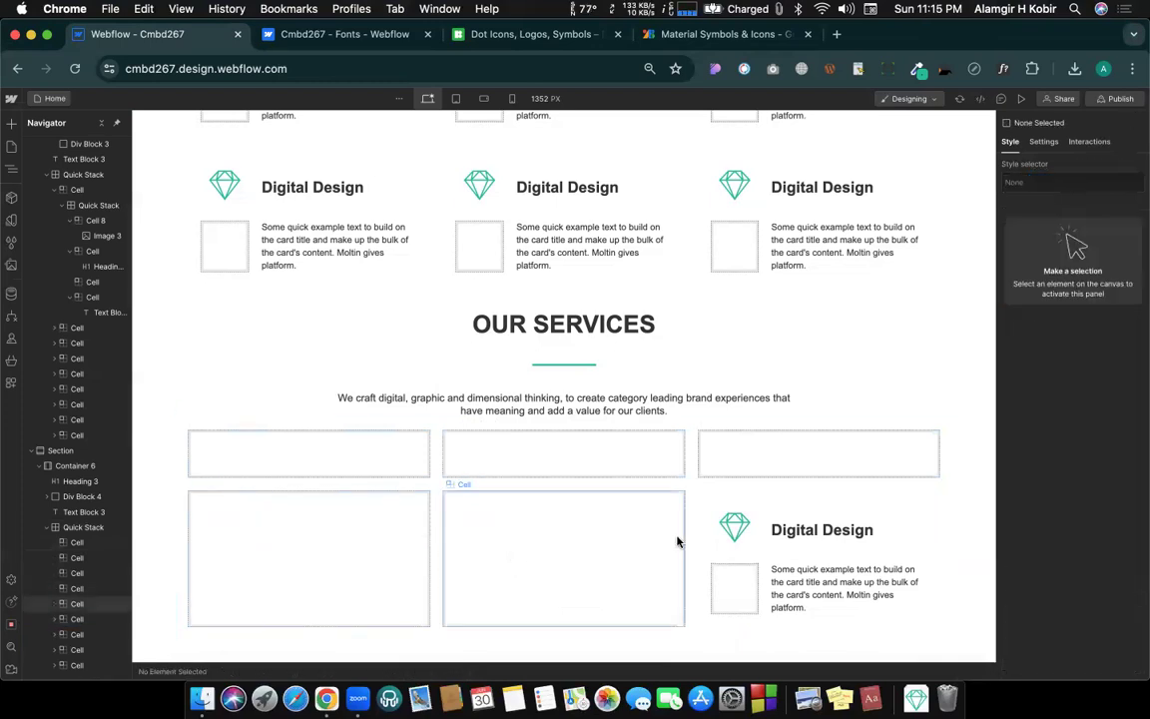
click(739, 557)
click(749, 560)
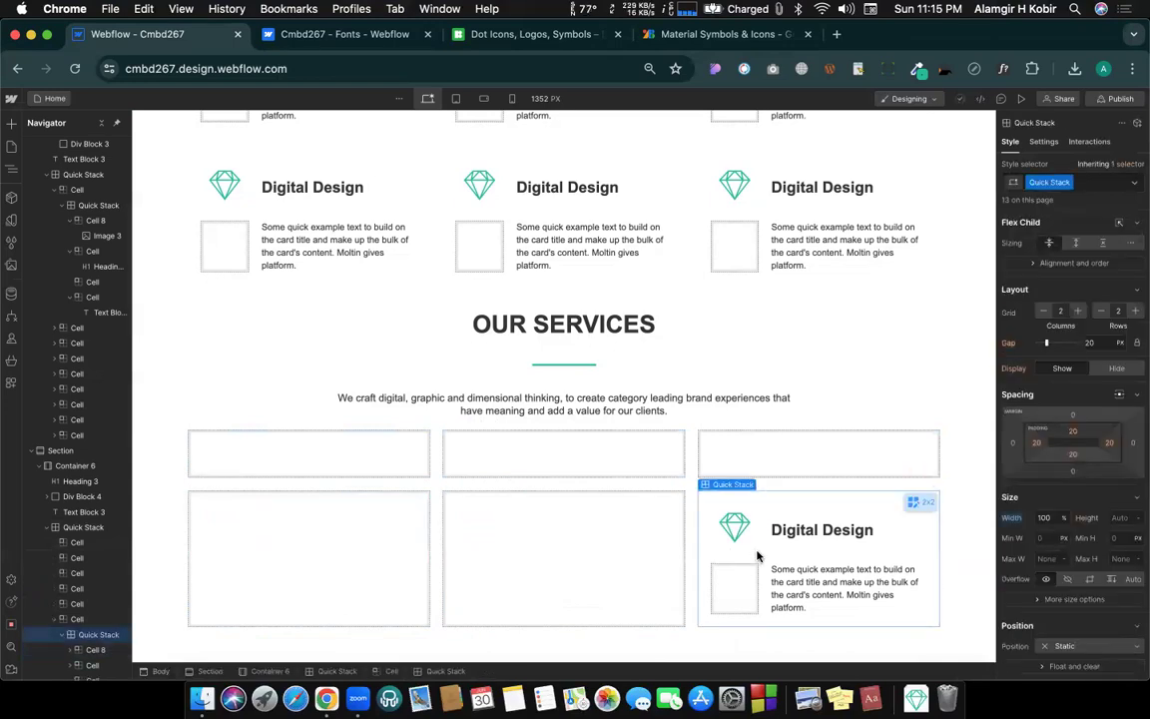
key(Delete)
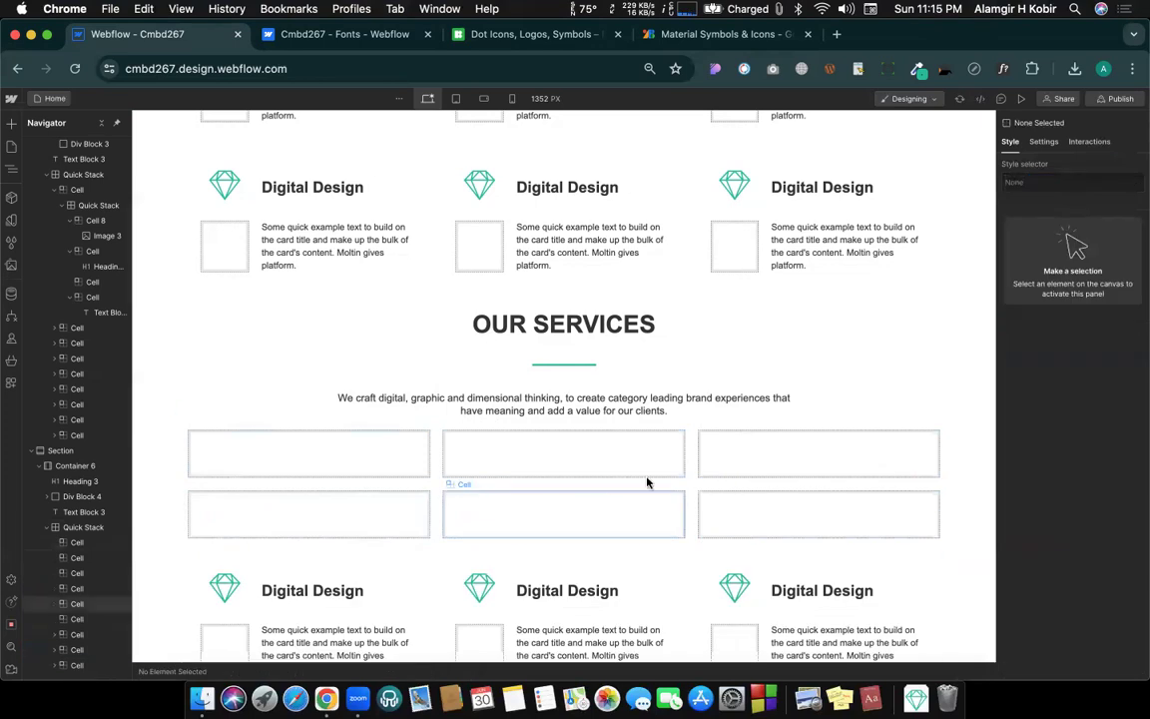
Step: Reduce the duplicated section's outer Quick Stack to a grid of 3 columns and 1 row
click(687, 489)
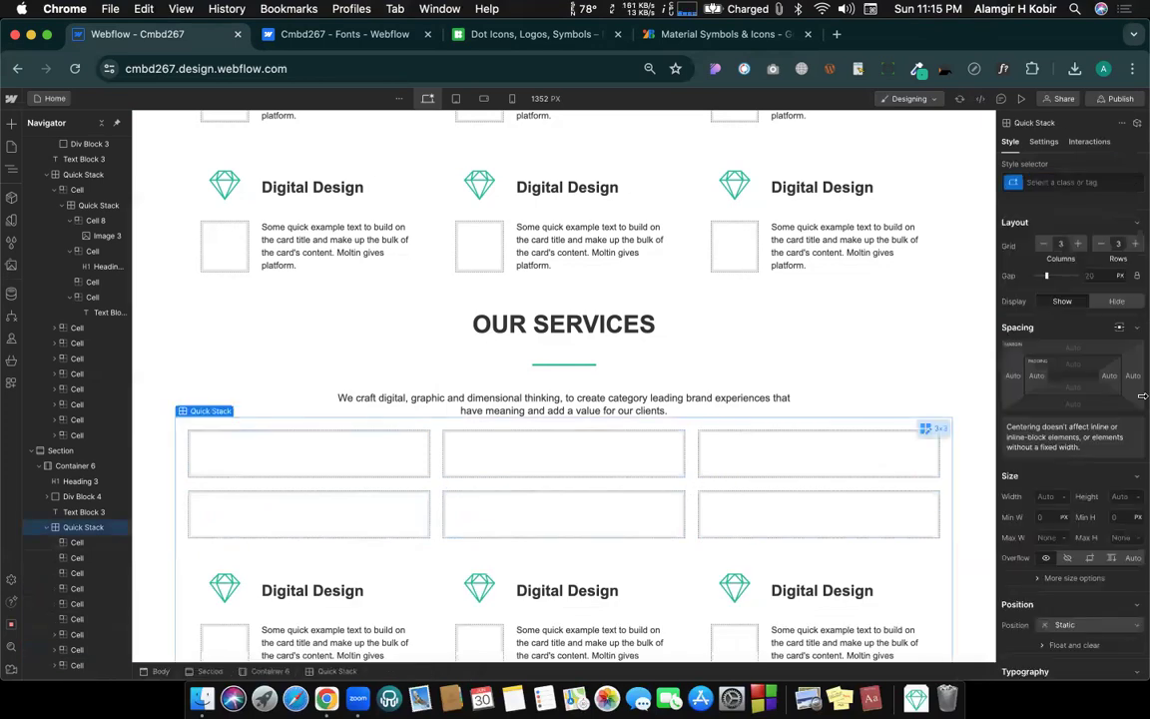
click(1044, 245)
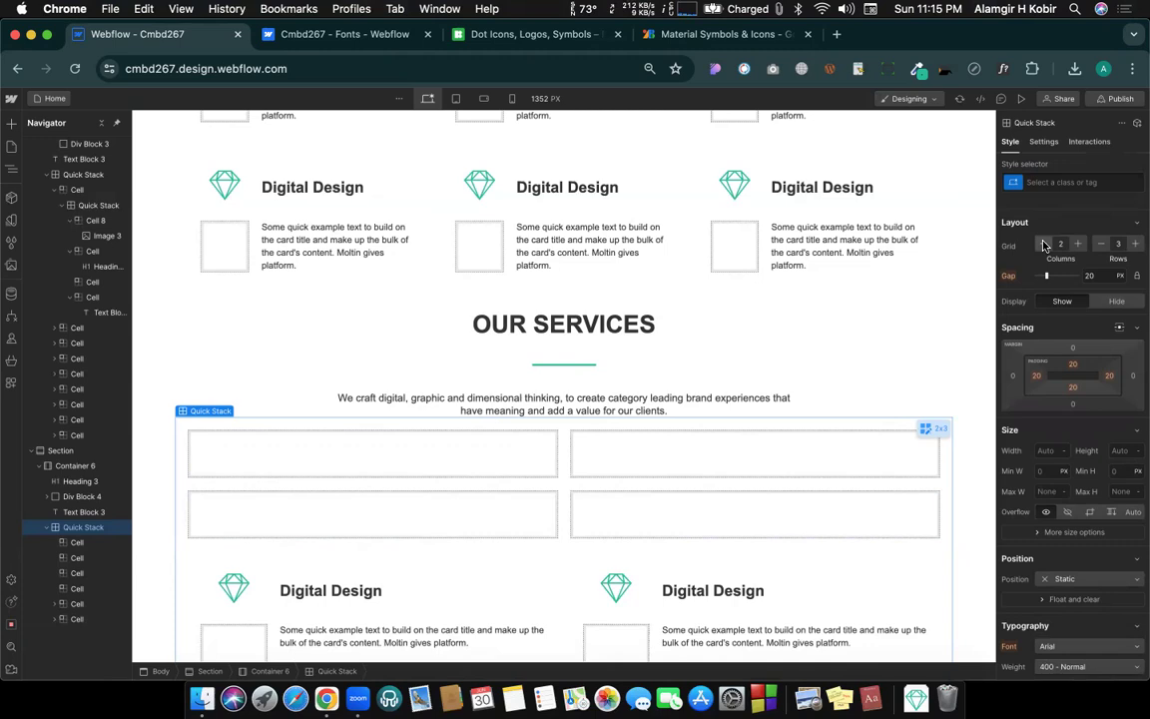
click(1077, 243)
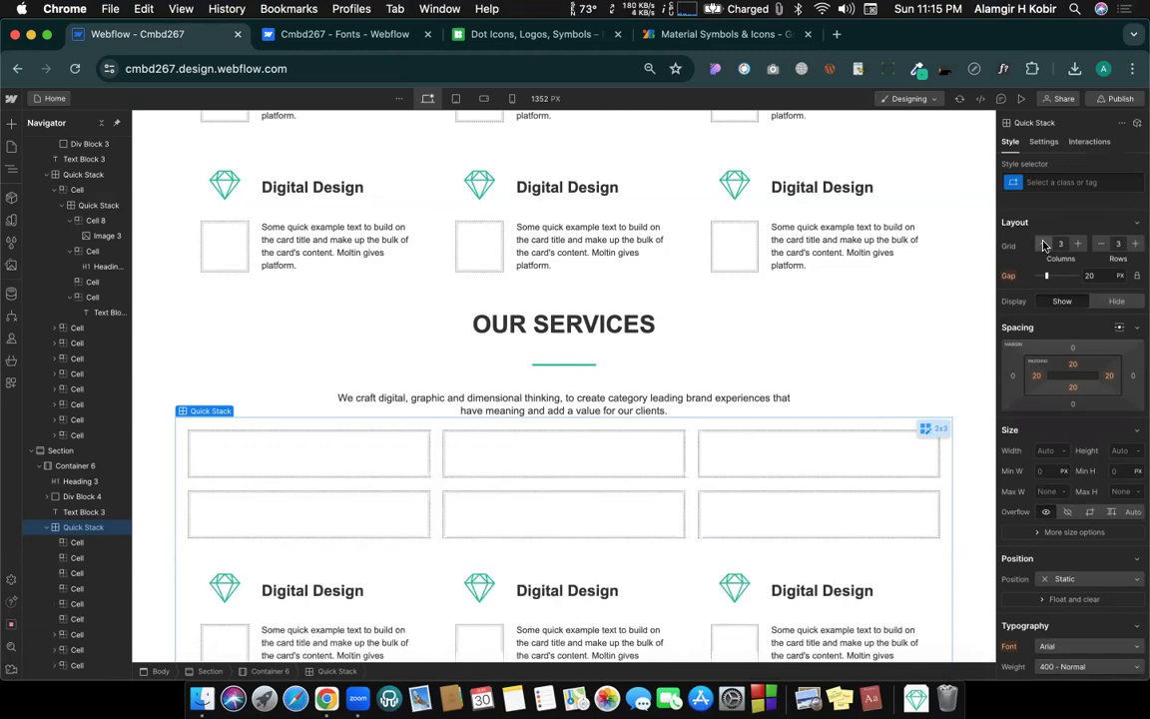
click(1101, 246)
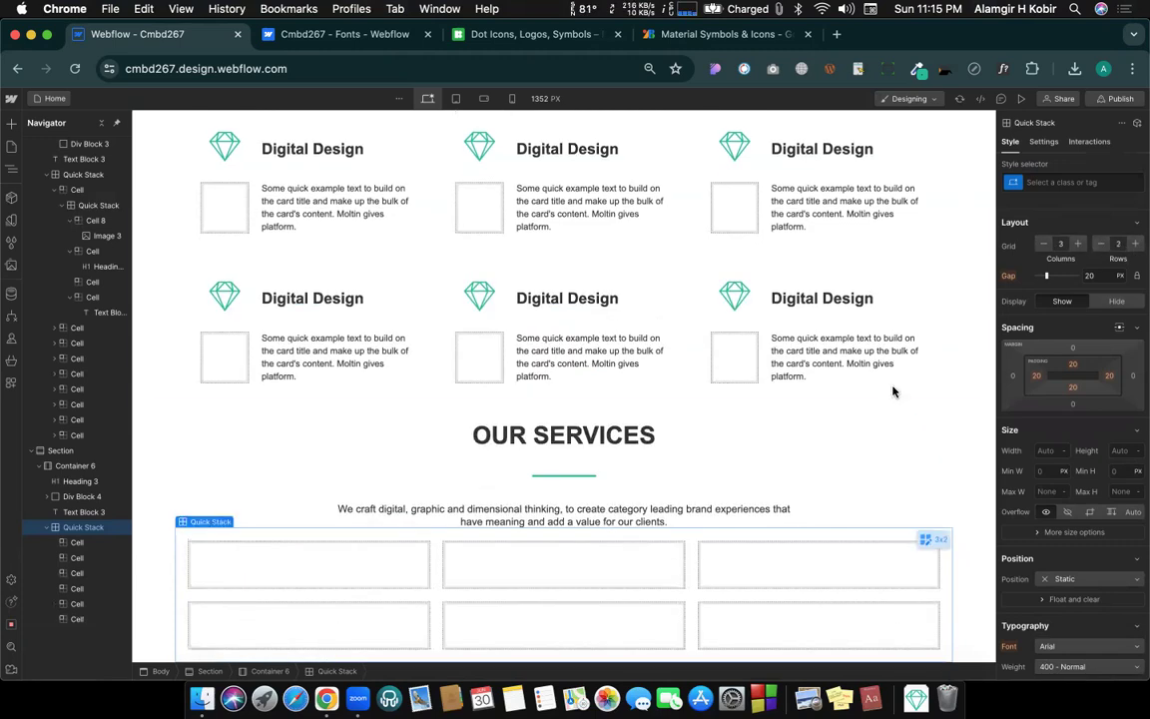
click(1099, 245)
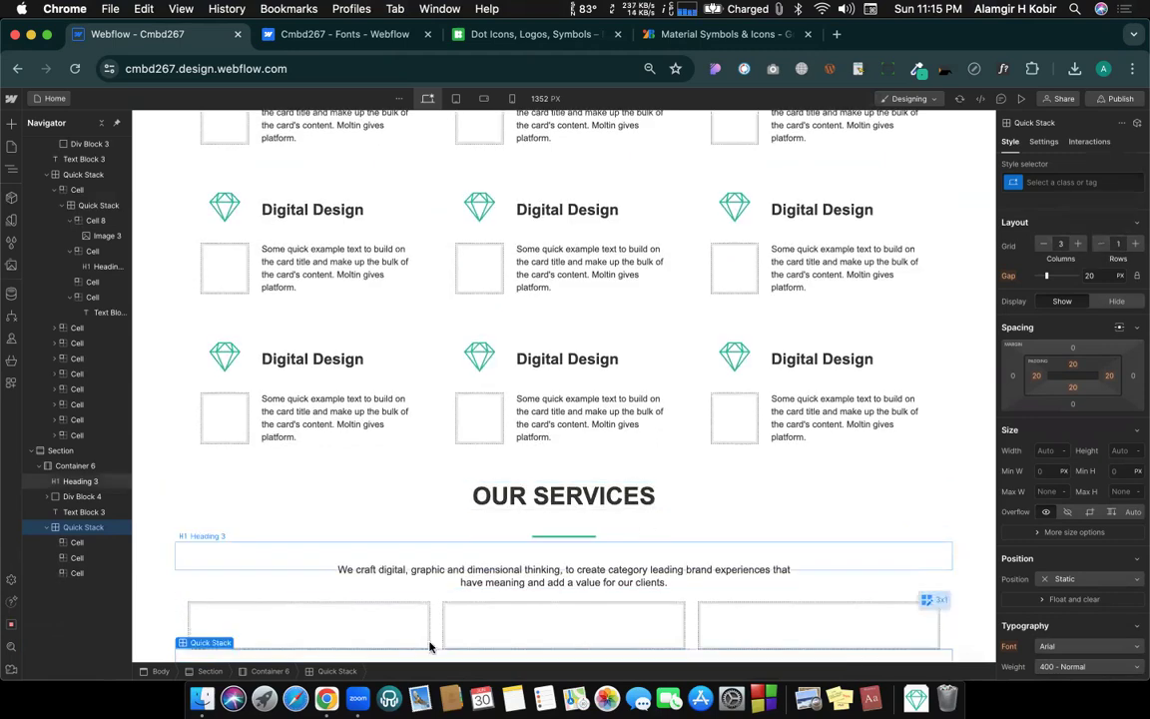
Step: Check the Economy card's heading lines on the Hiric page, and insert a Text Block into the first cell of the duplicated section's grid
click(319, 627)
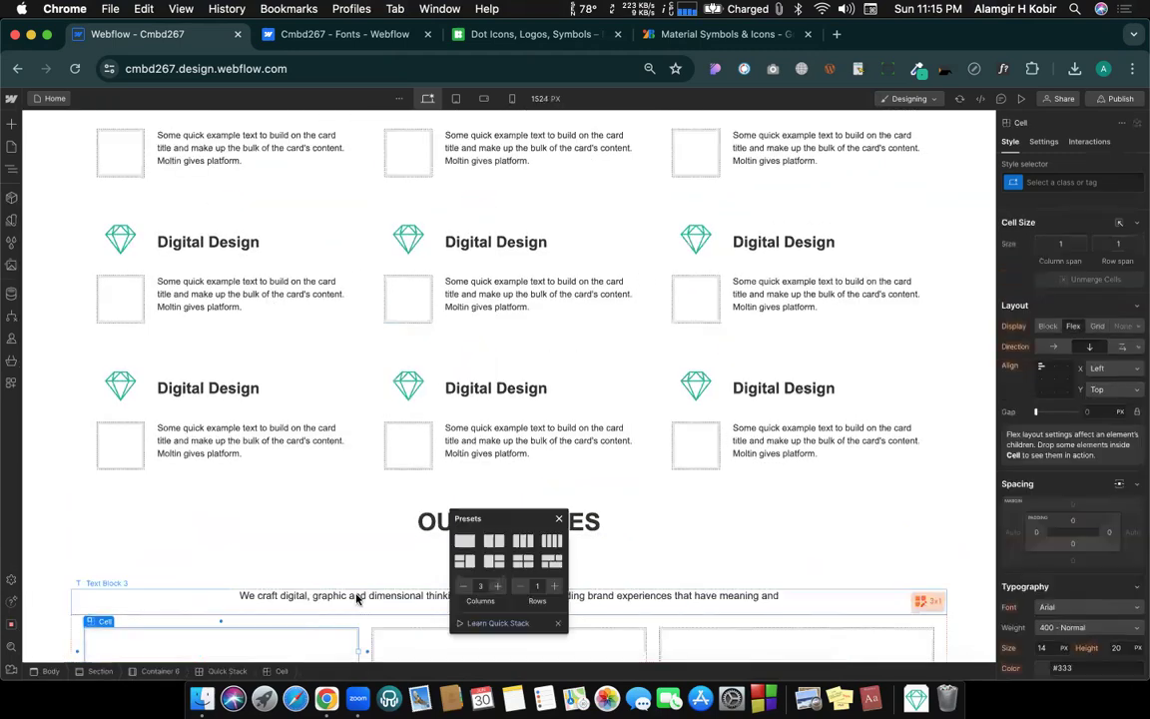
key(z)
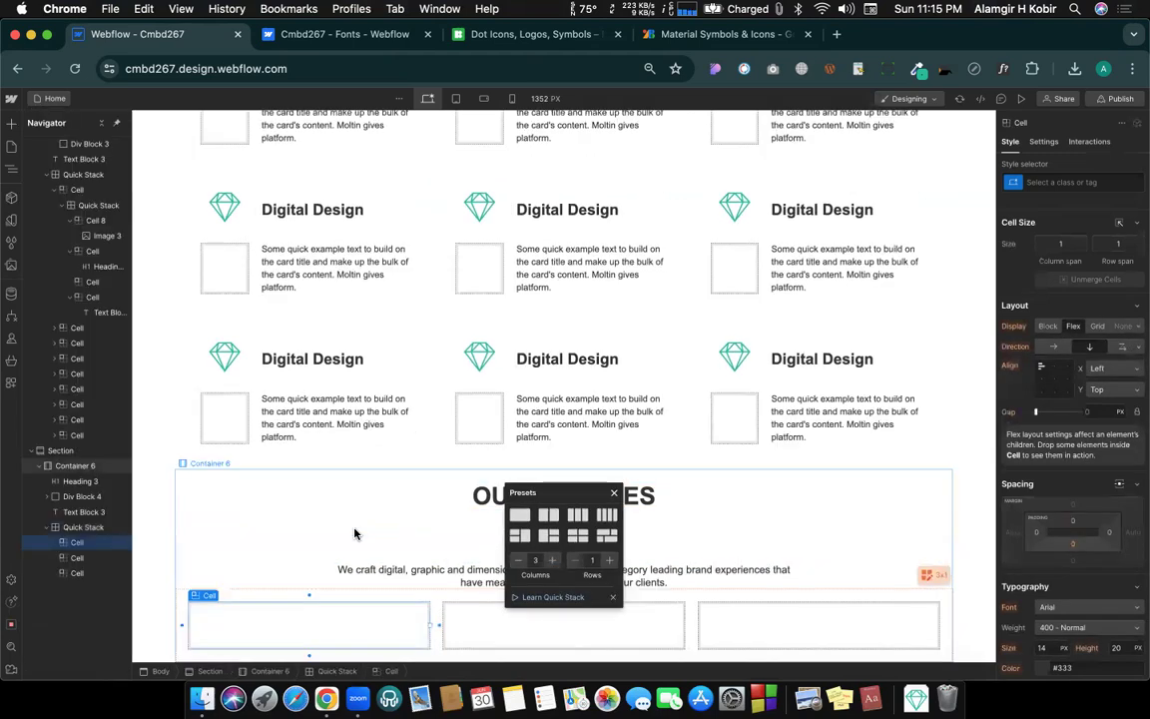
key(ctrl+Right)
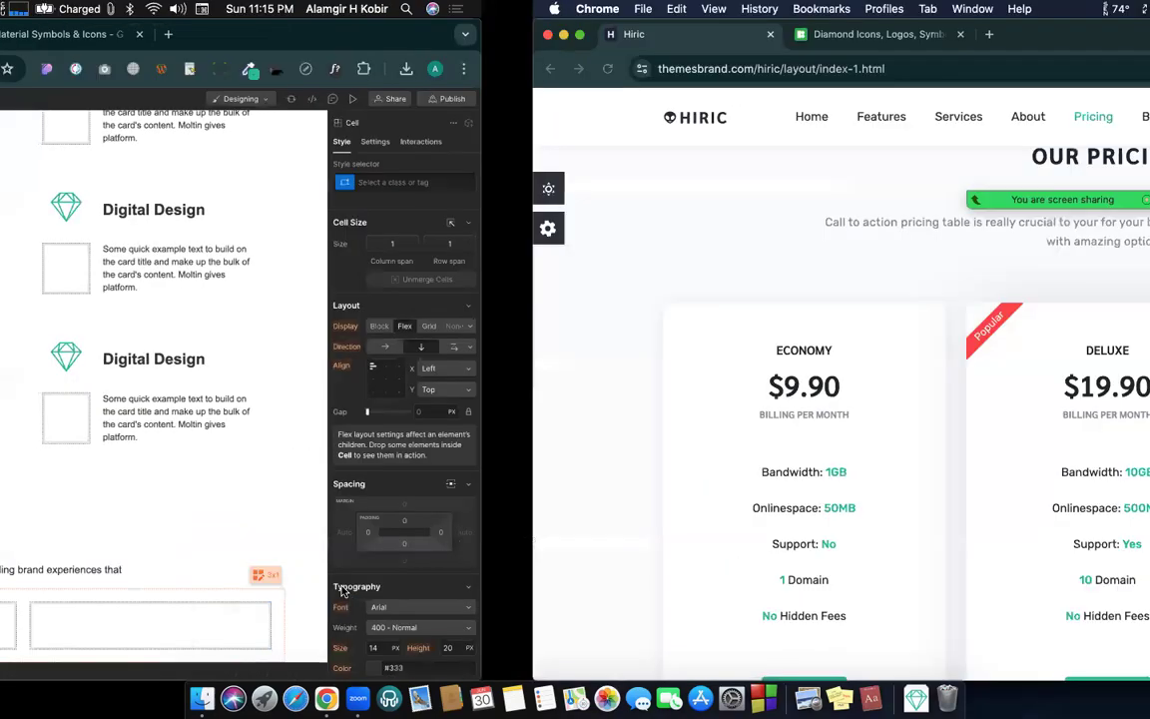
scroll(333, 382, down, 3)
scroll(334, 382, up, 3)
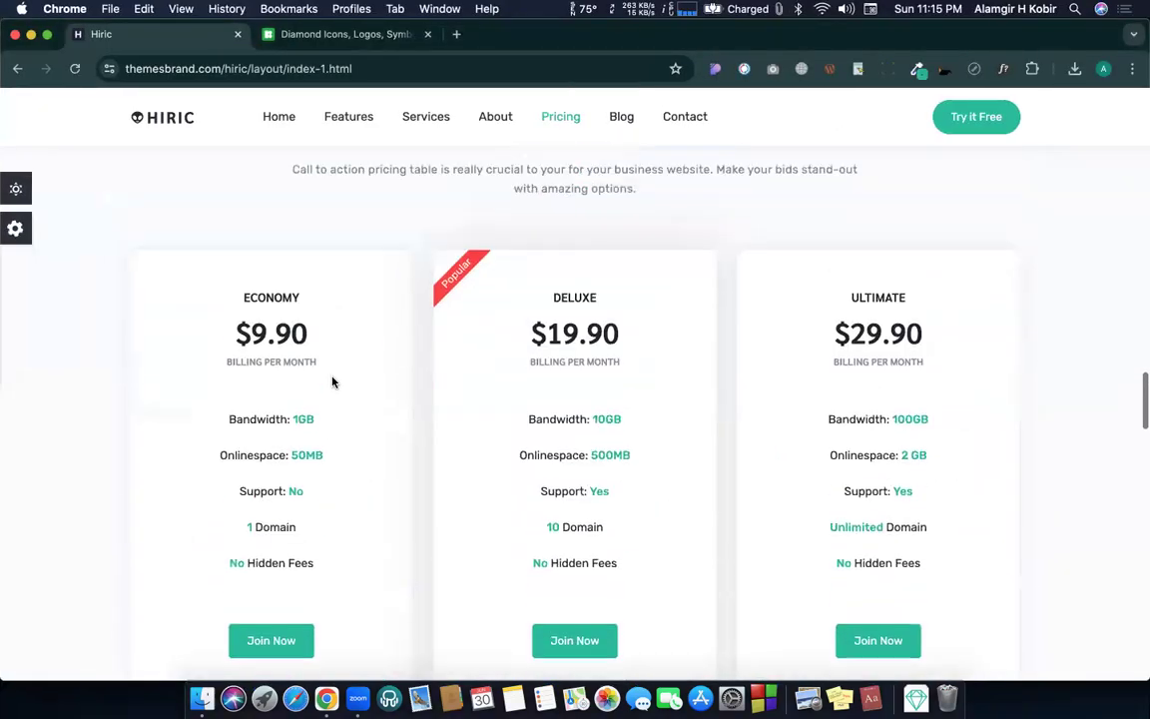
drag(240, 300, 235, 345)
triple_click(233, 366)
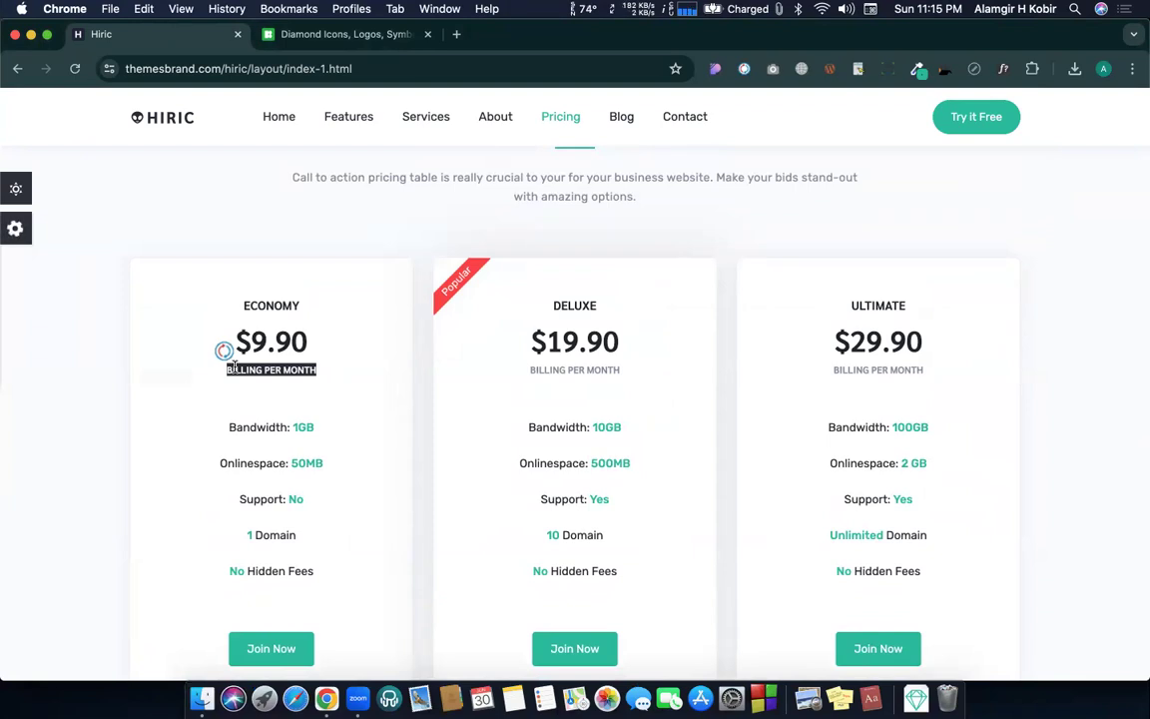
key(ctrl+Left)
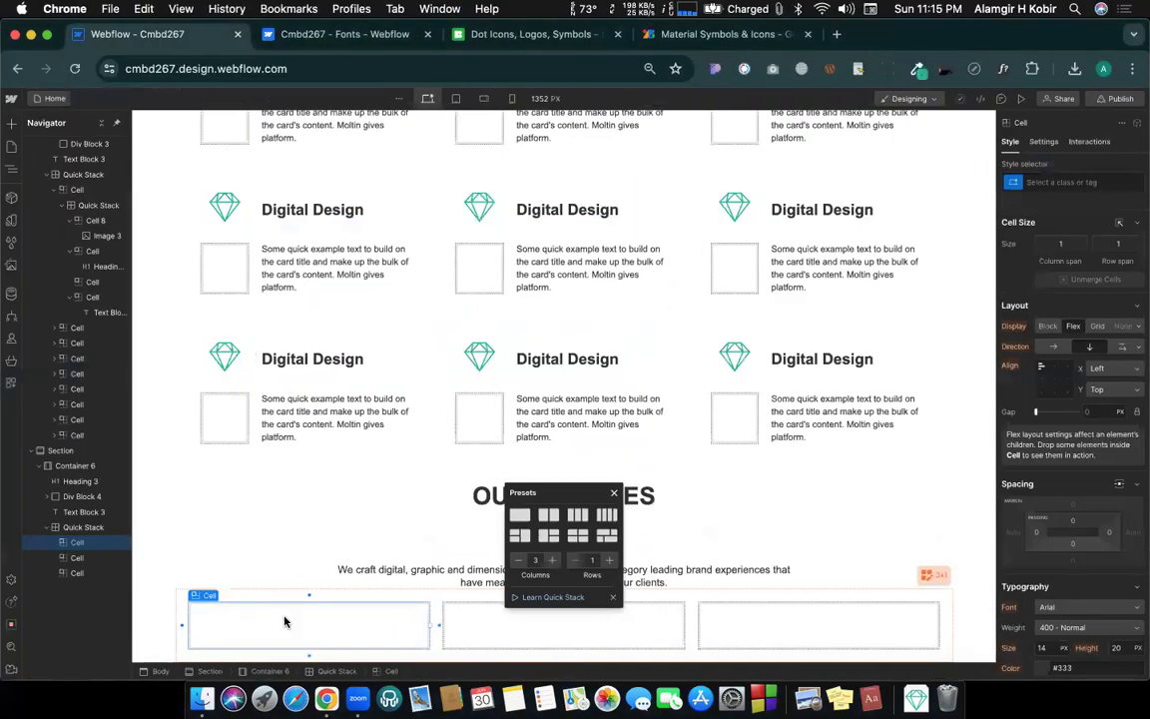
key(super+k)
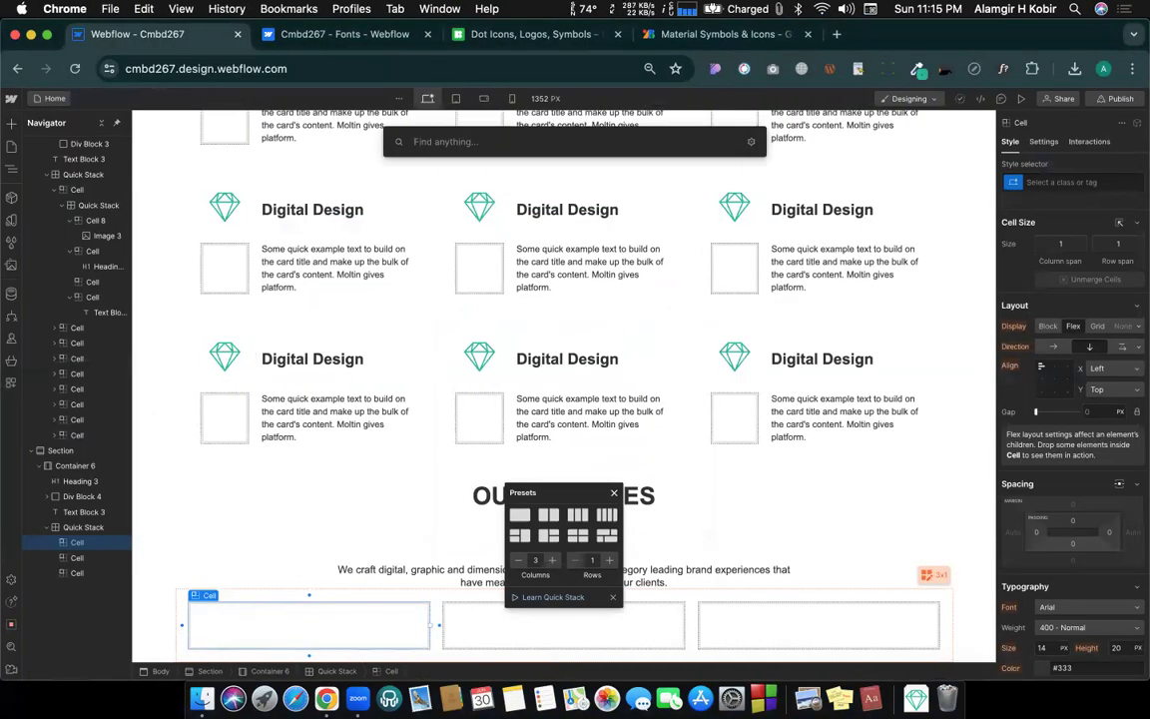
text(text)
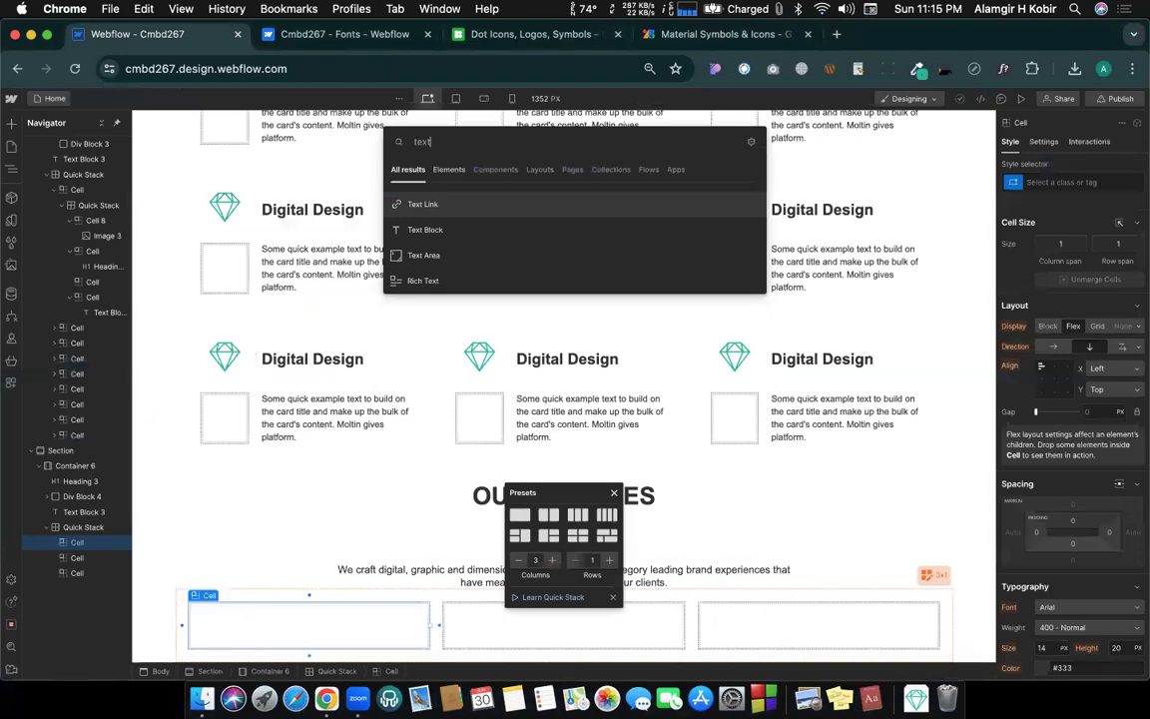
click(412, 231)
Step: Copy the plan name ECONOMY from the Hiric pricing card and paste it over the placeholder text of the new text block
key(ctrl+Right)
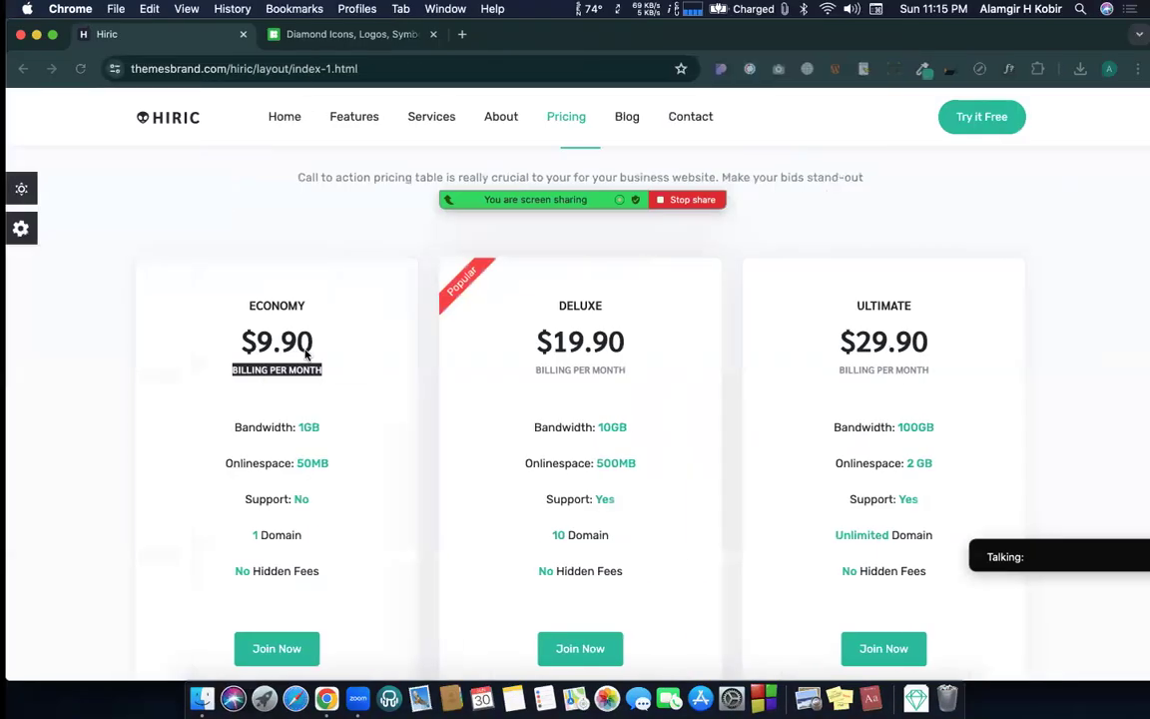
double_click(273, 305)
key(super+c)
key(ctrl+Left)
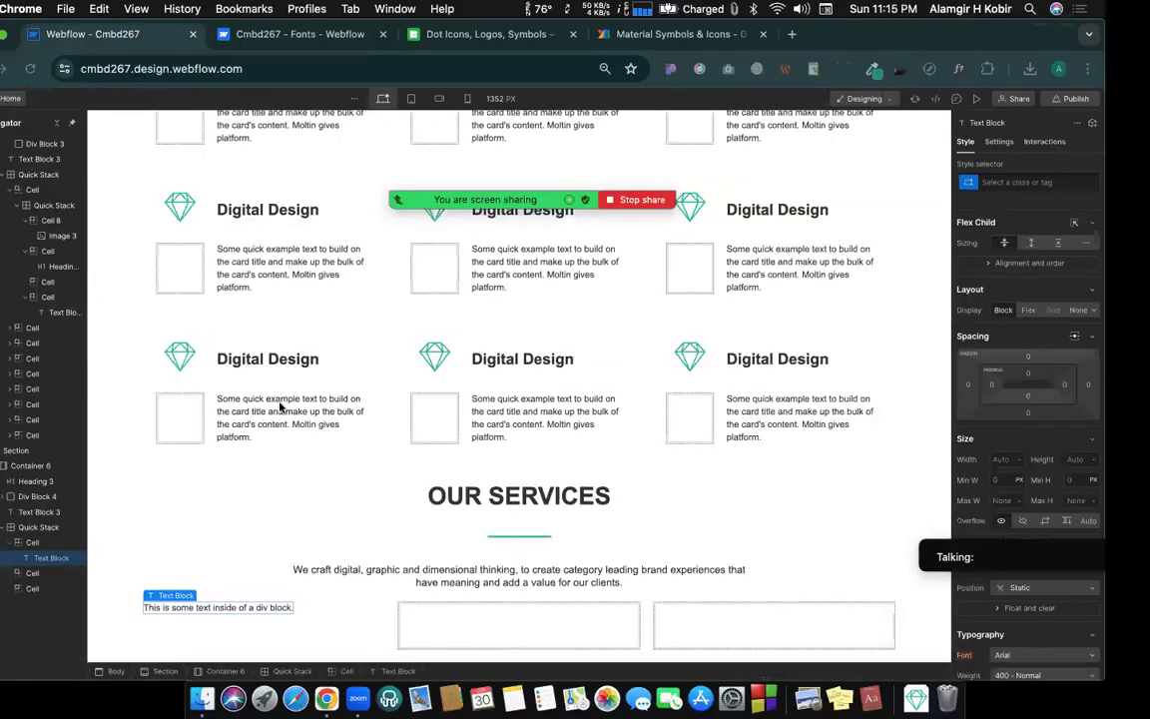
double_click(257, 607)
key(super+v)
key(Escape)
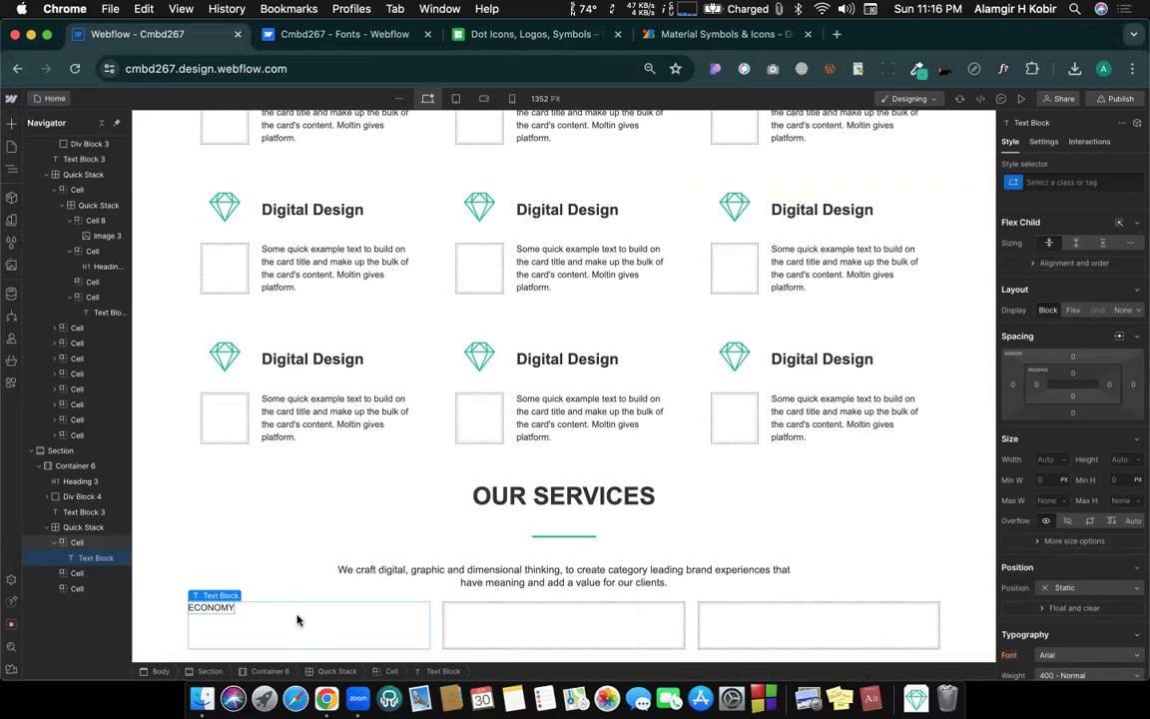
Step: Look up the Economy plan's price on the Hiric page, and align the contents of the ECONOMY cell to the top center
key(ctrl+Right)
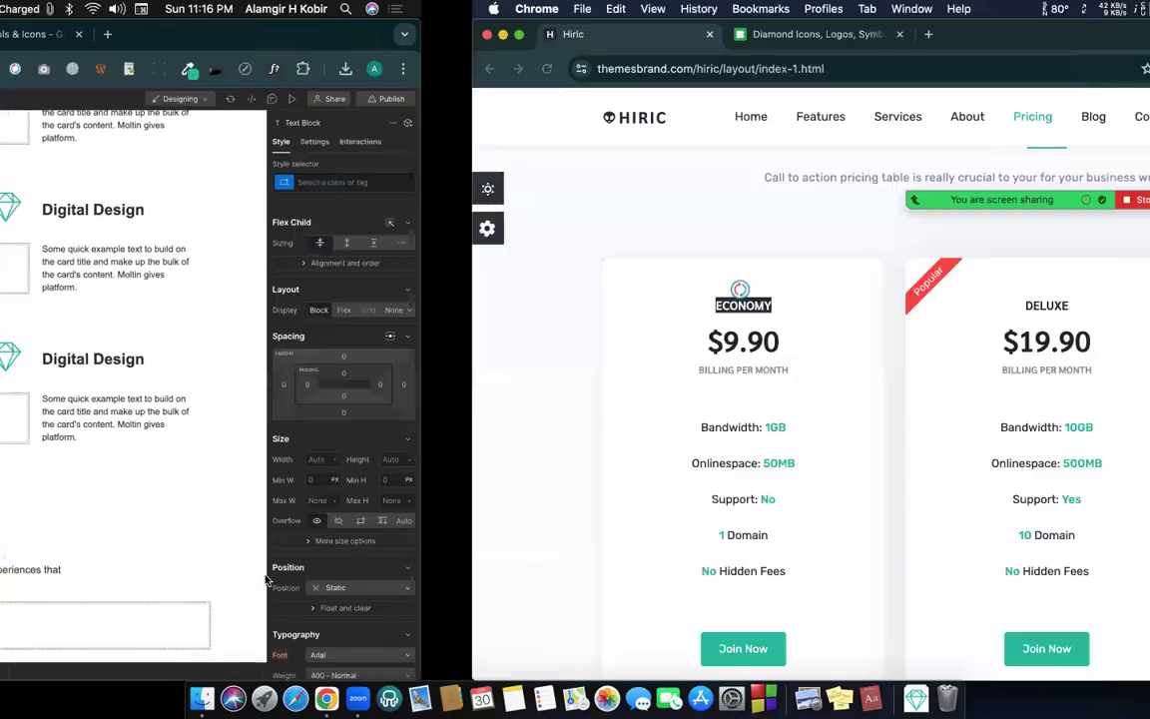
drag(220, 332, 321, 343)
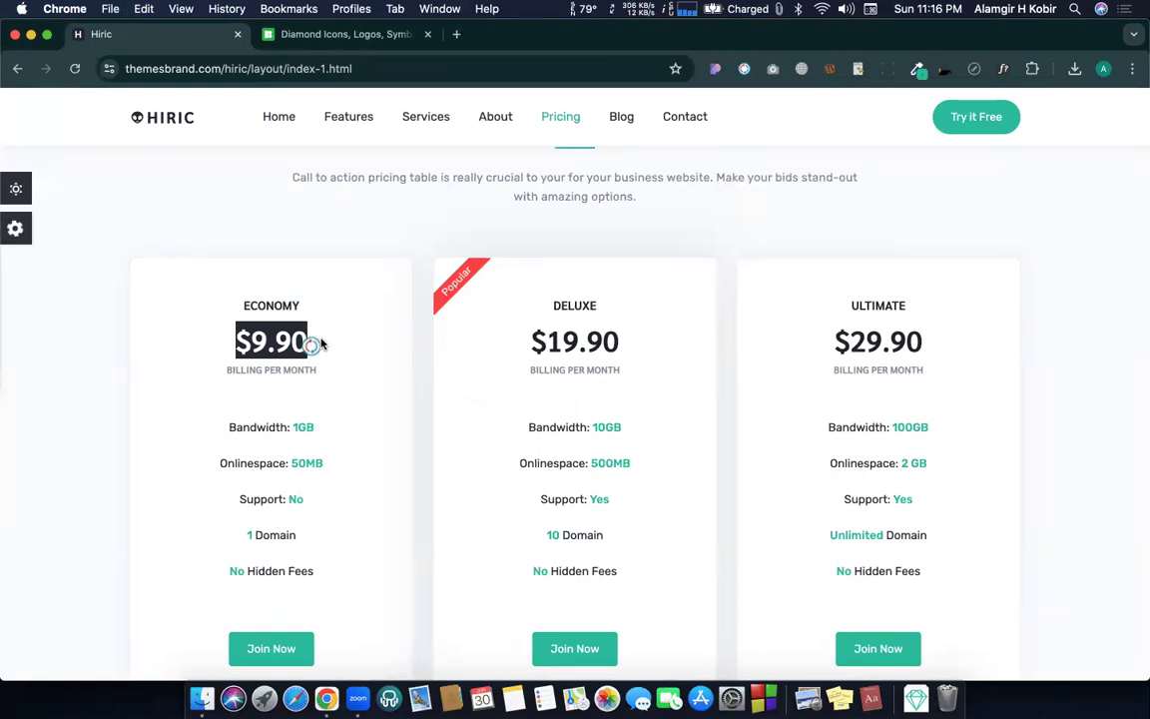
key(ctrl+Left)
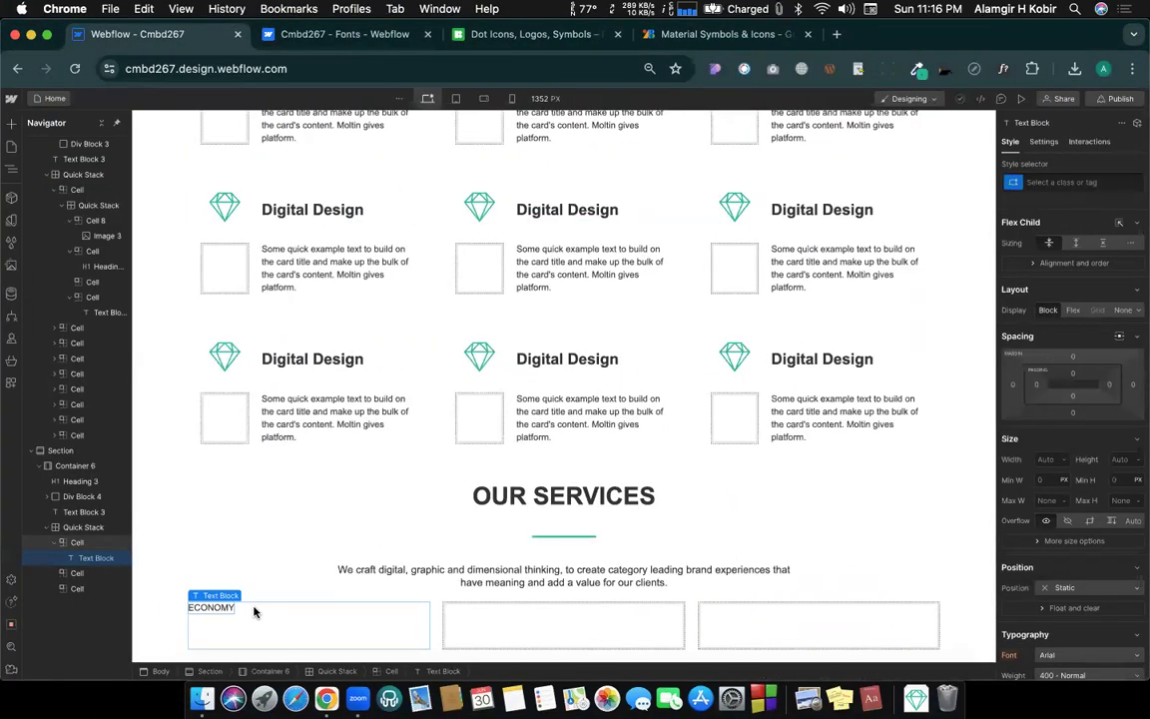
click(253, 612)
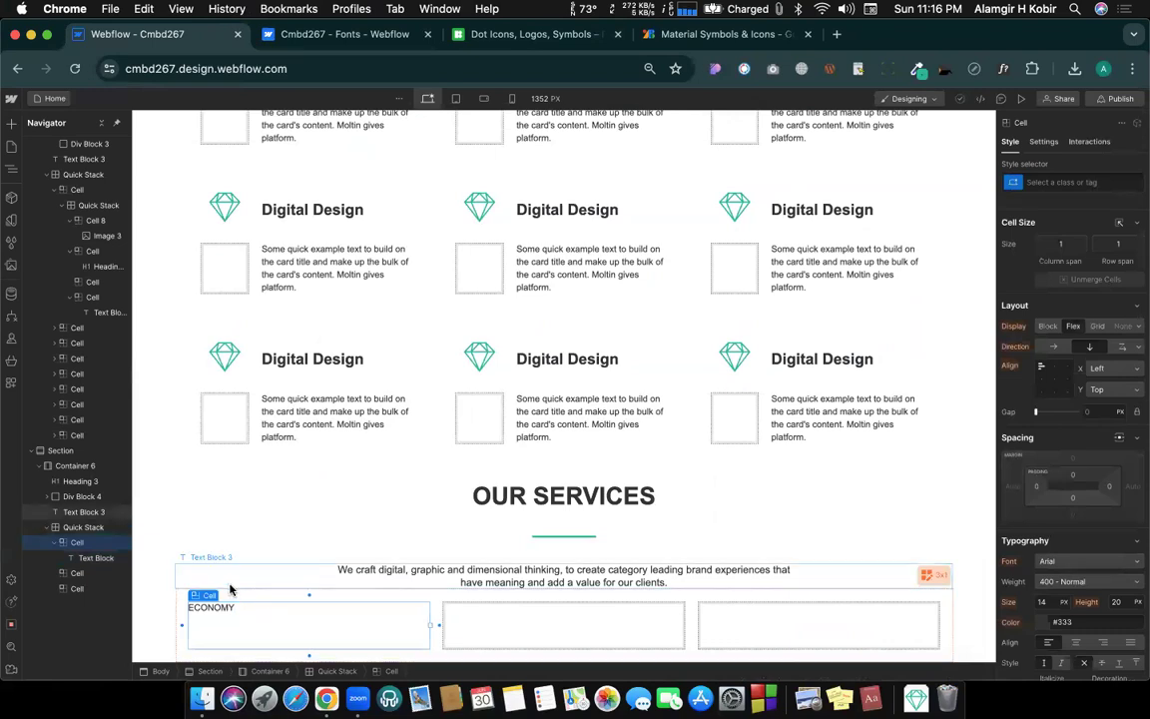
click(1053, 368)
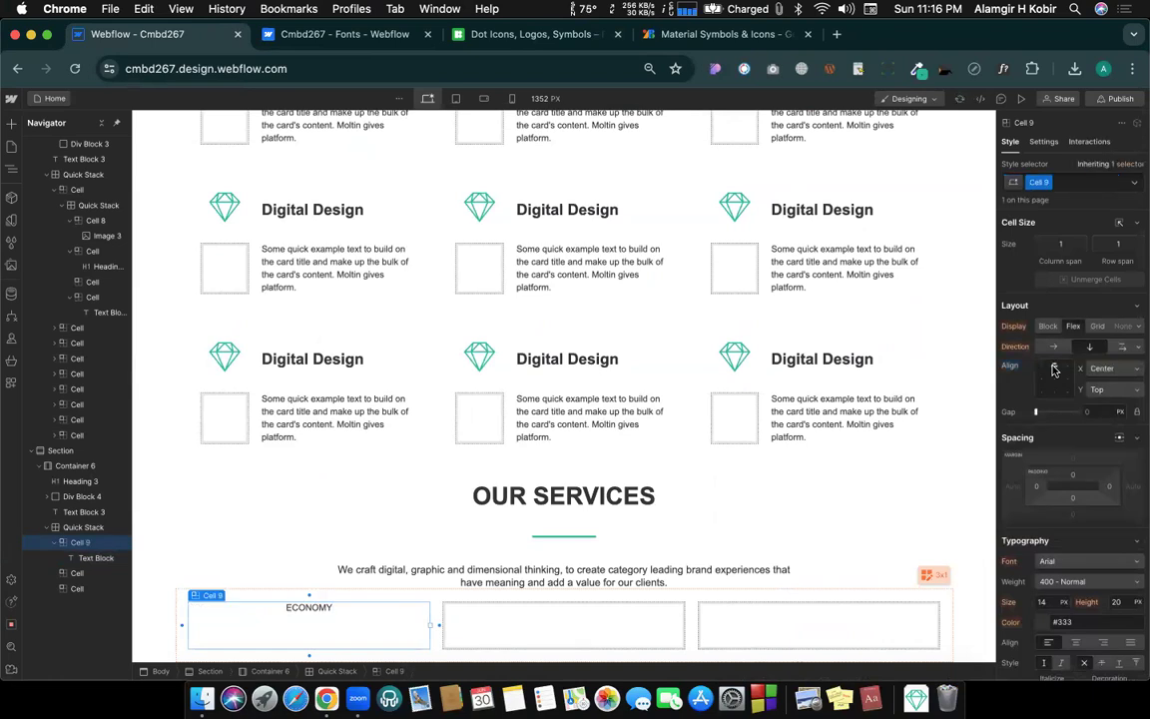
Step: Duplicate the ECONOMY text block within its cell and change the lower copy's text to $9.90
click(303, 611)
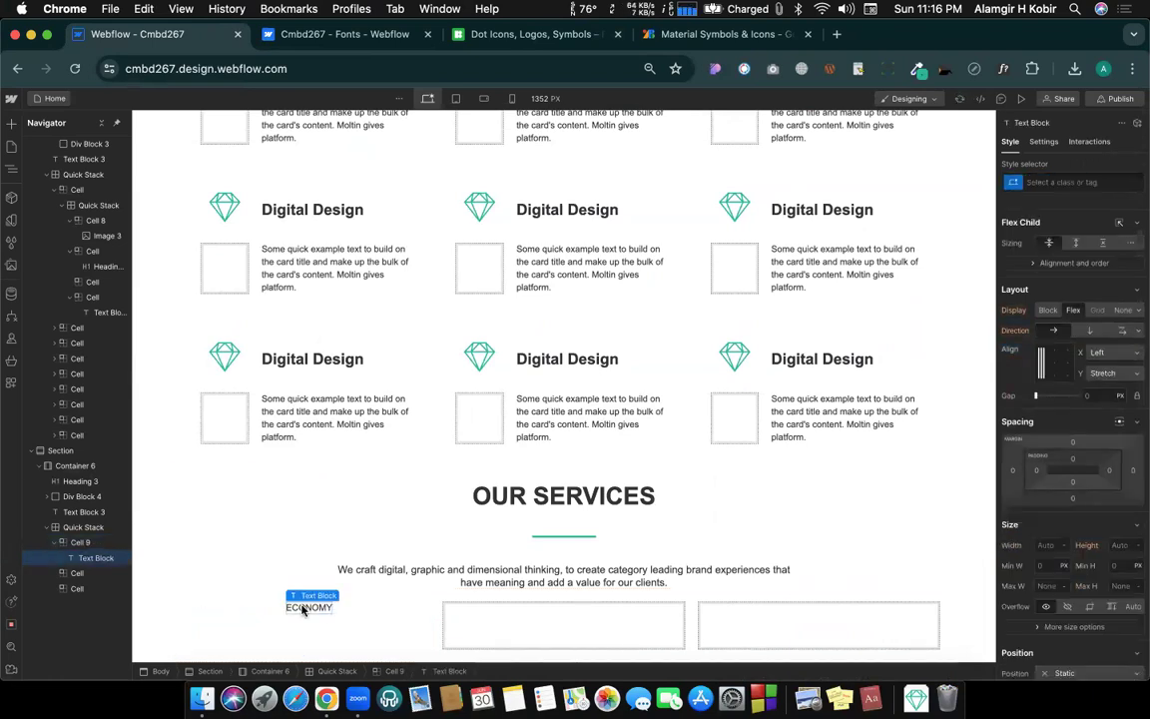
key(super+d)
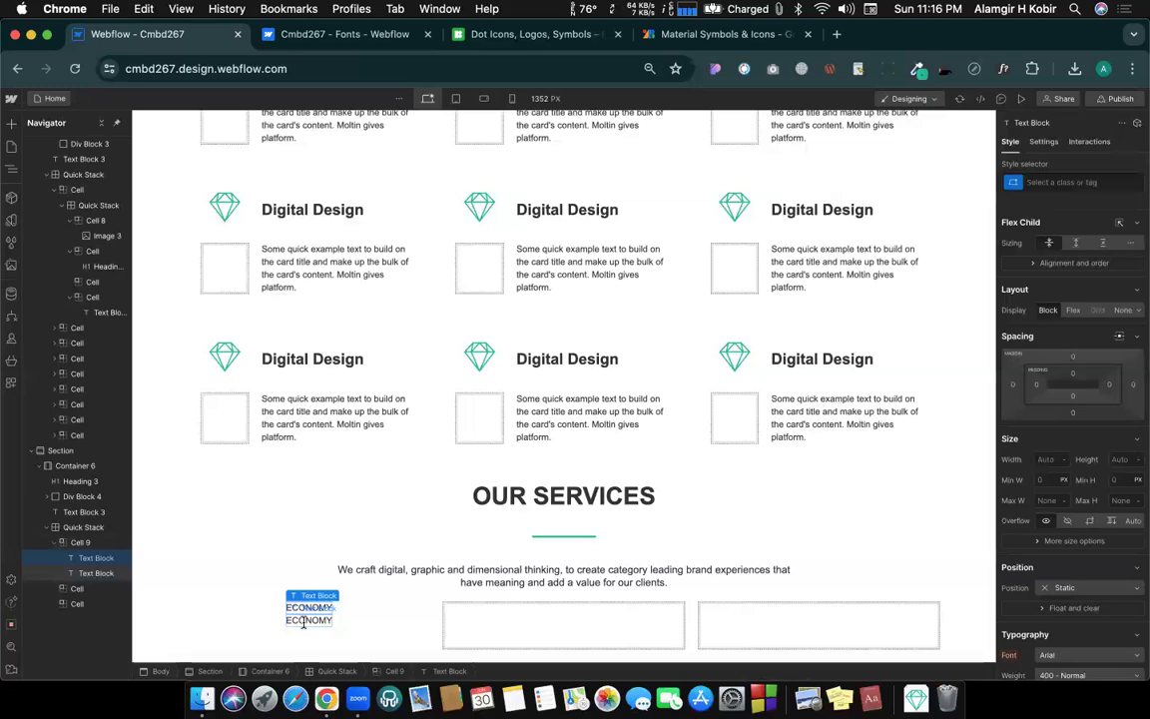
double_click(304, 621)
text($9.90)
key(Escape)
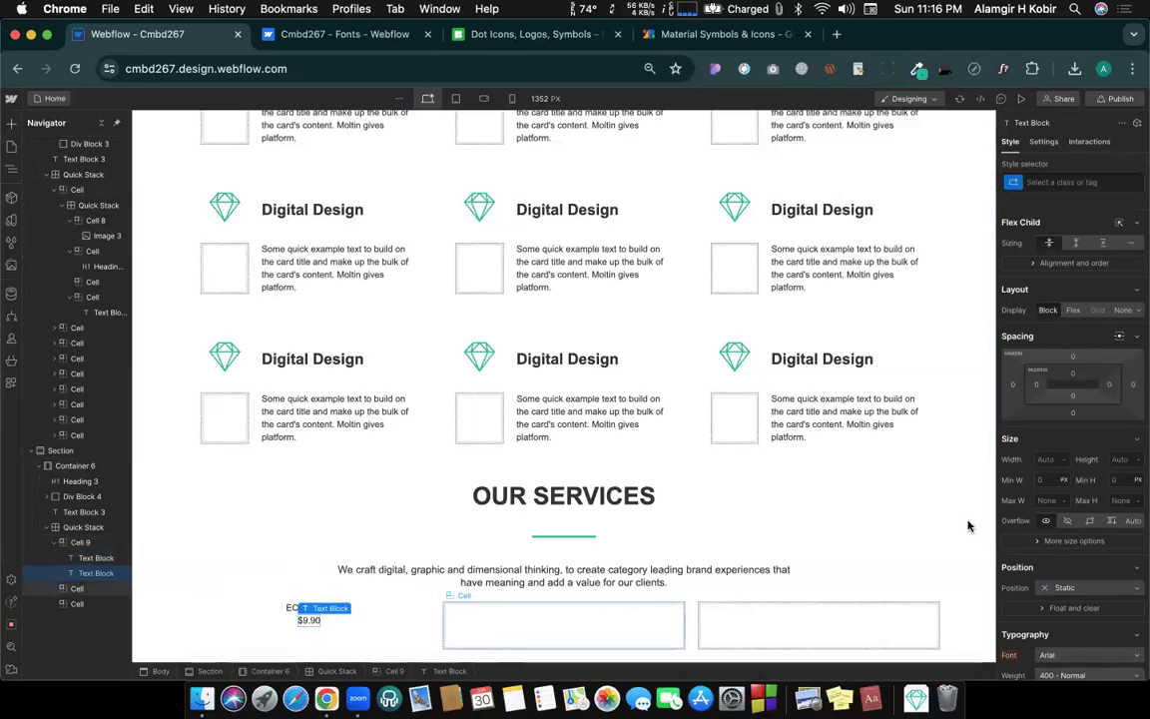
scroll(1066, 408, down, 5)
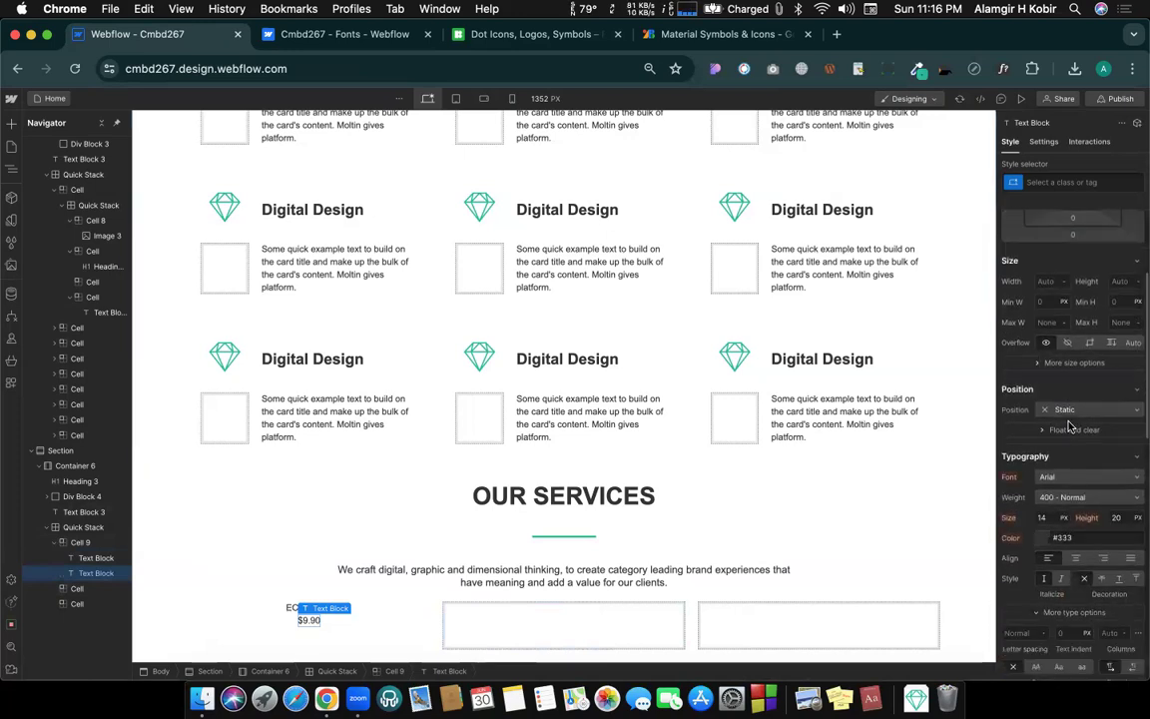
Step: Set the $9.90 price text's font size to 30 px and its line height to 40 px
click(1048, 445)
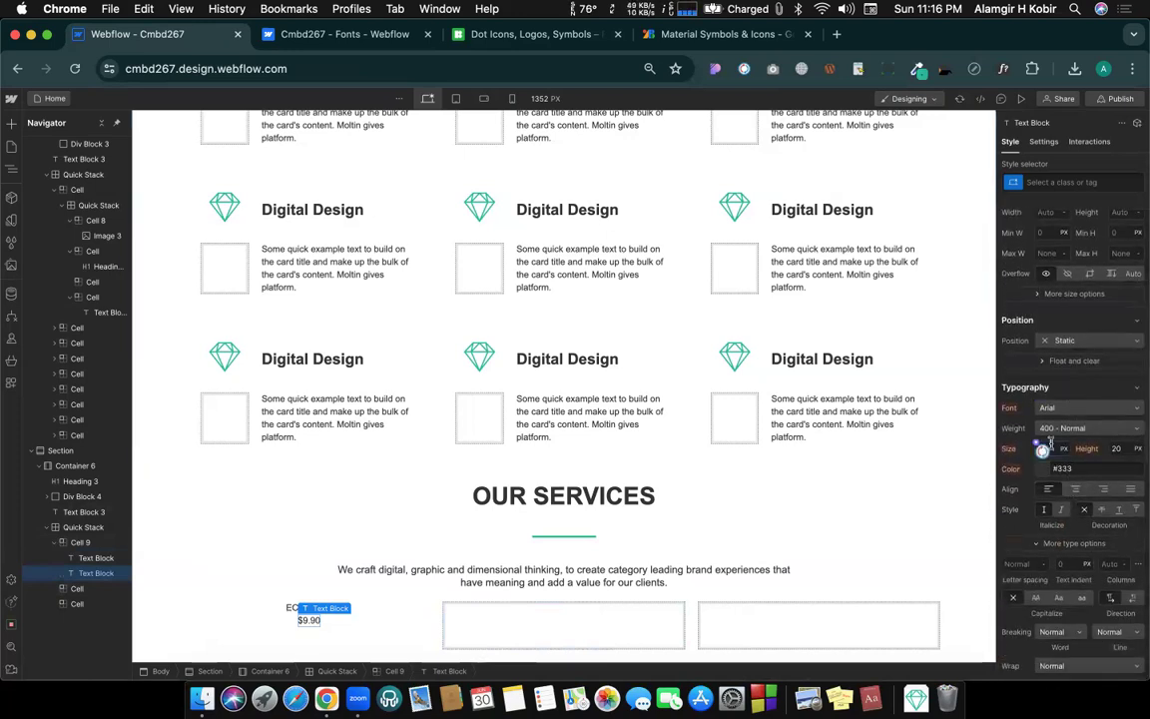
drag(1041, 450, 1041, 450)
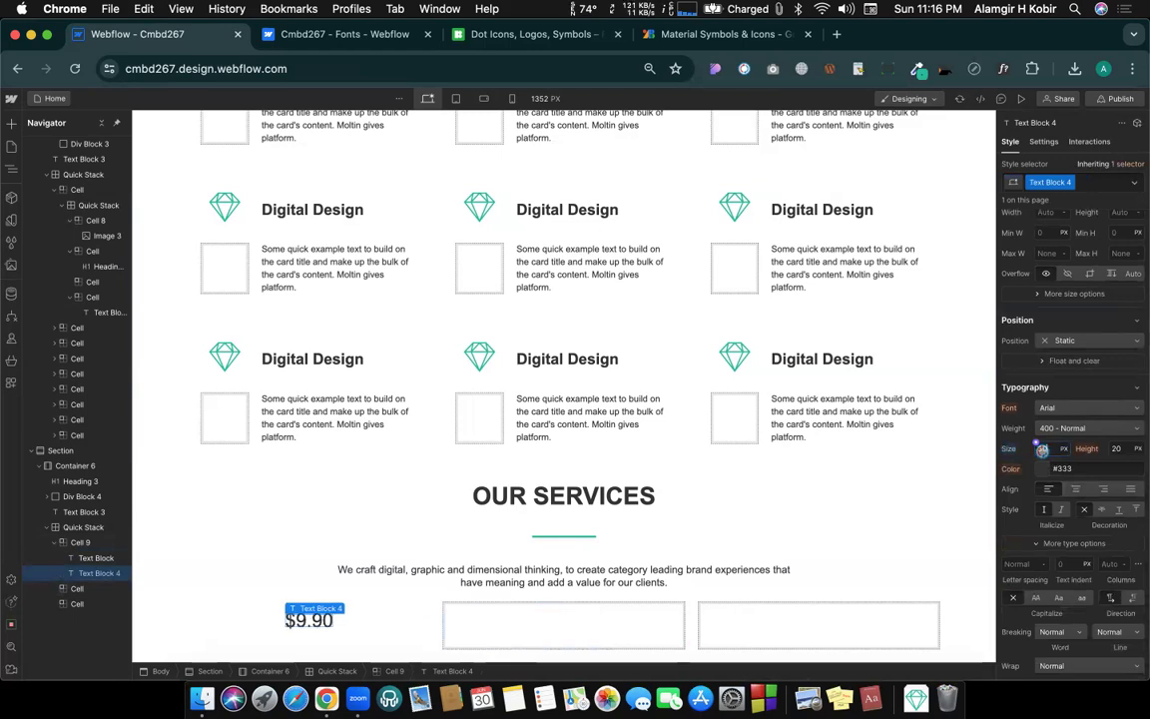
click(1113, 449)
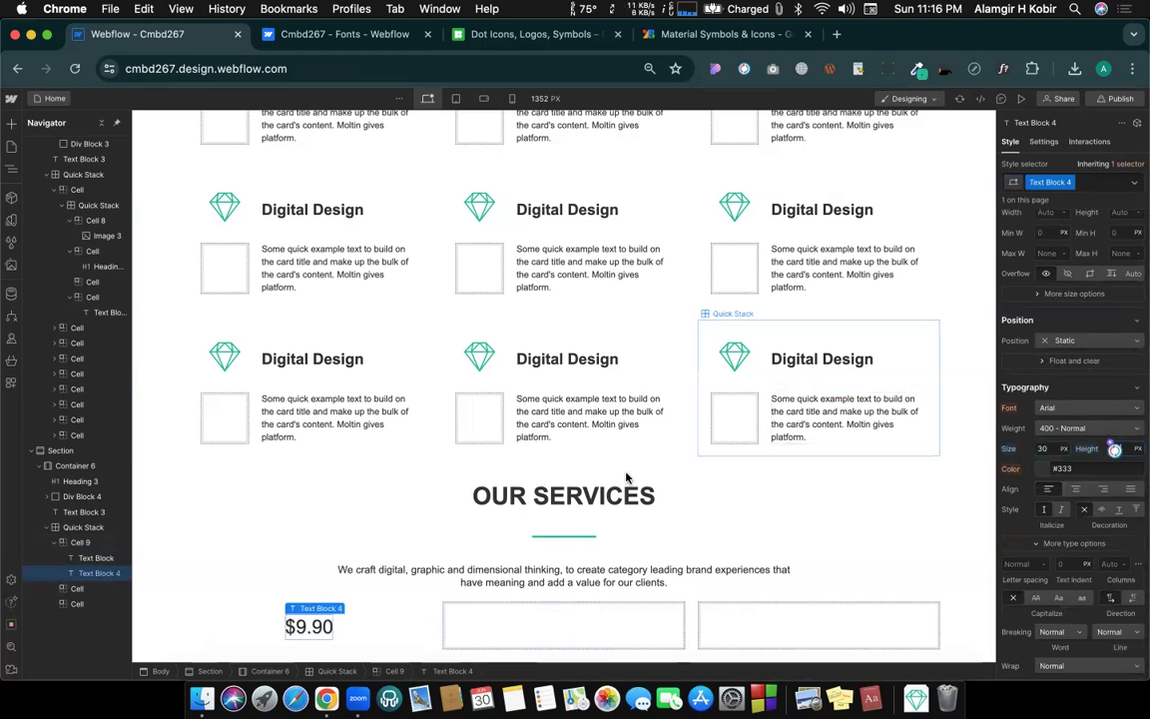
key(super+grave)
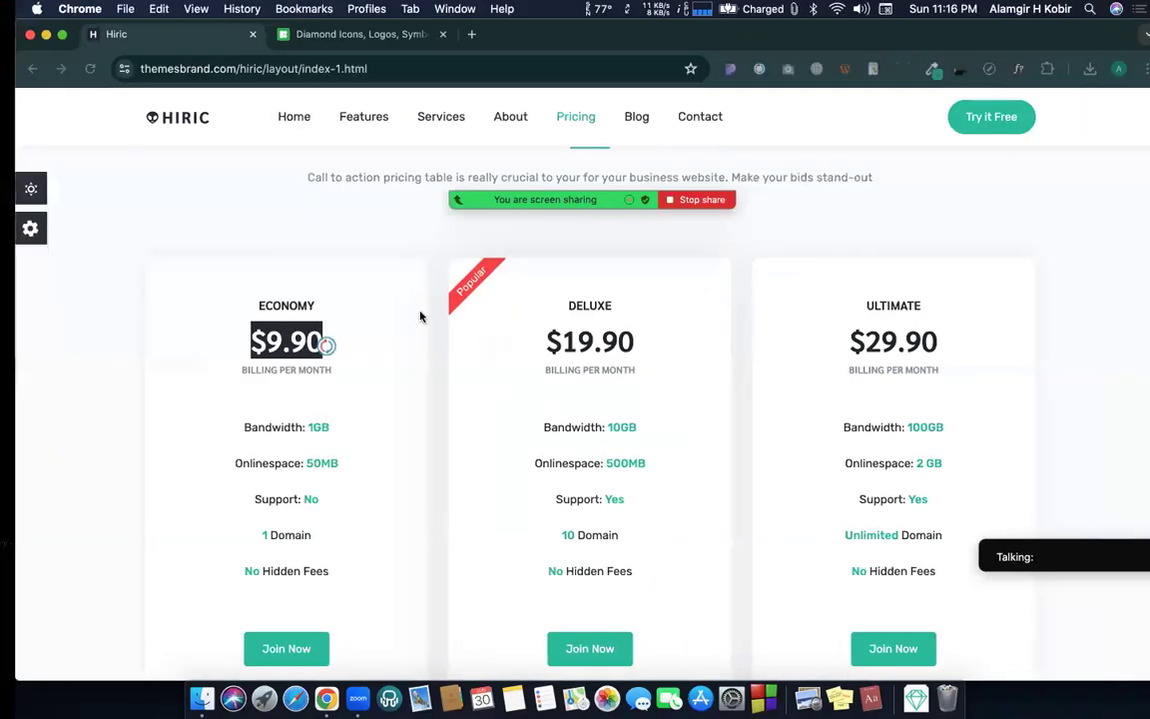
triple_click(250, 371)
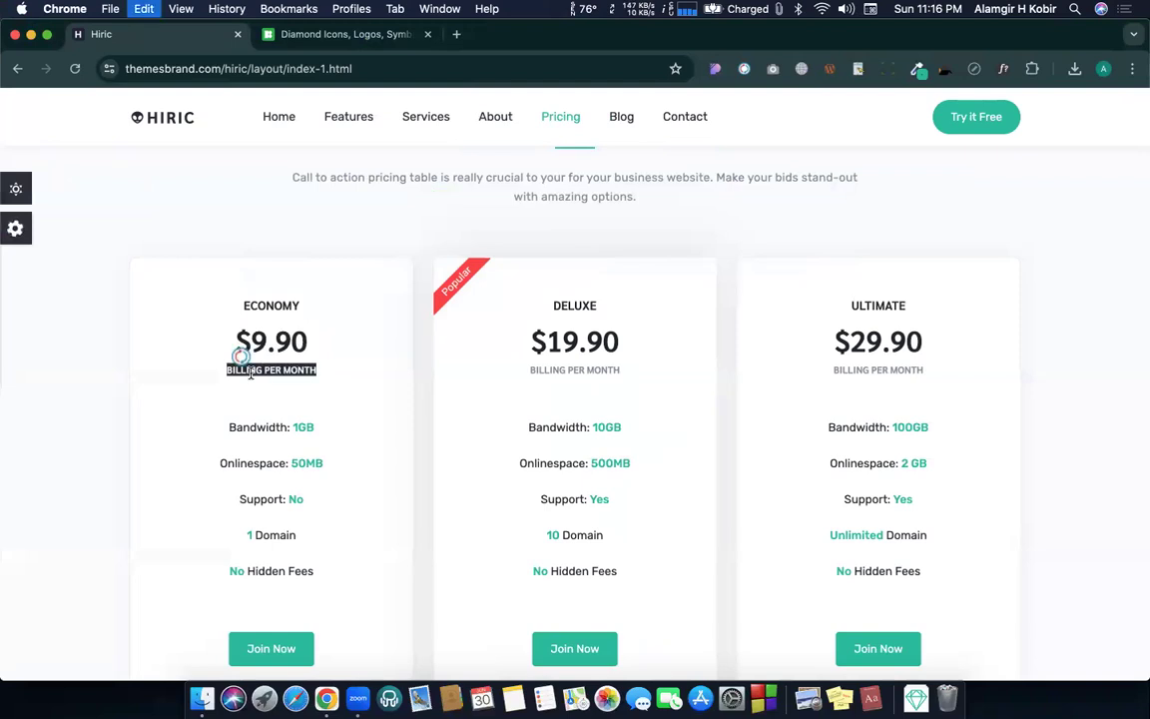
key(super+grave)
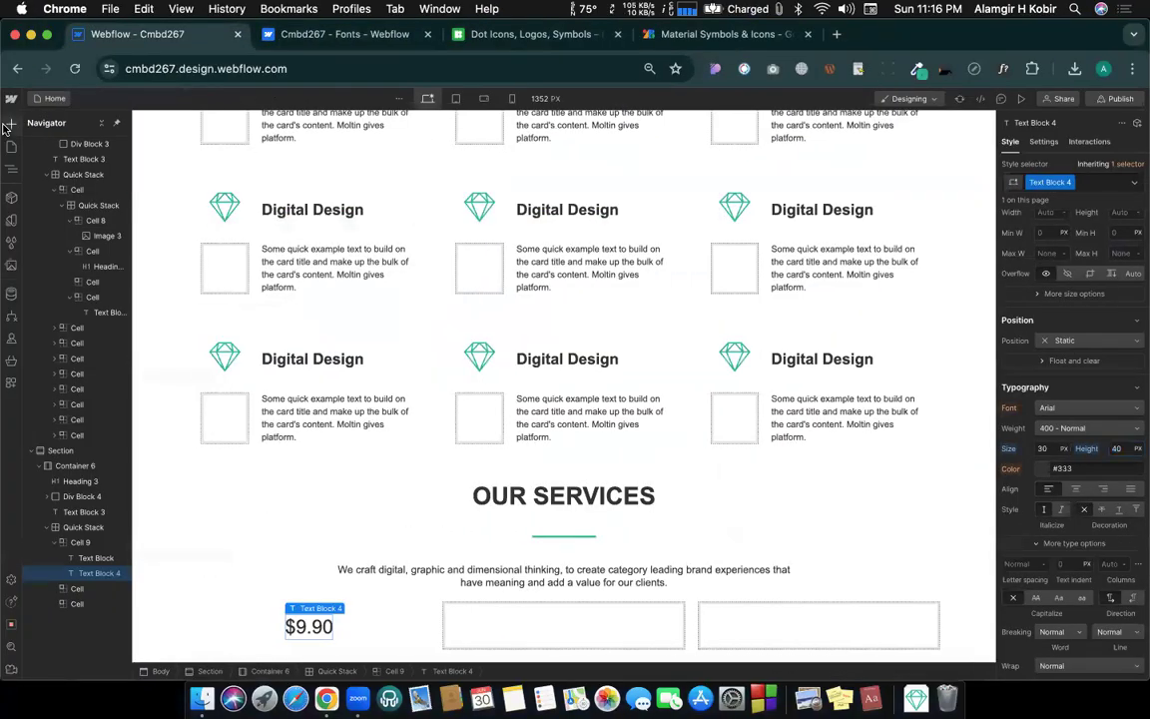
click(8, 124)
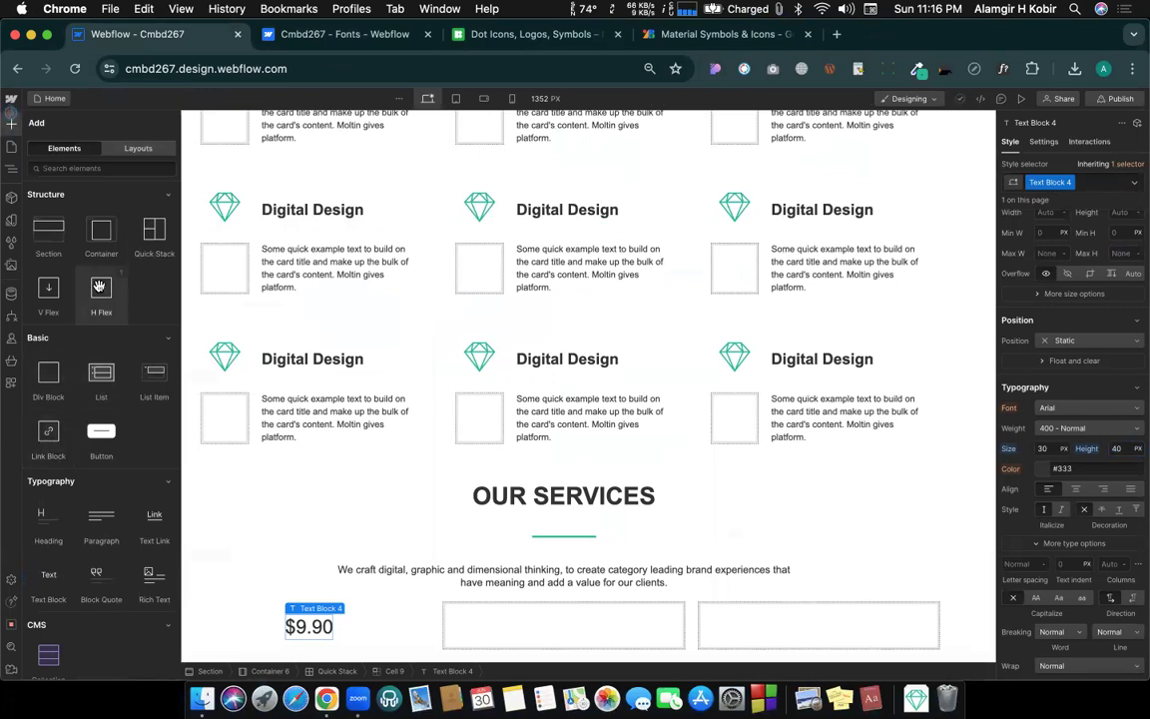
scroll(99, 287, down, 1)
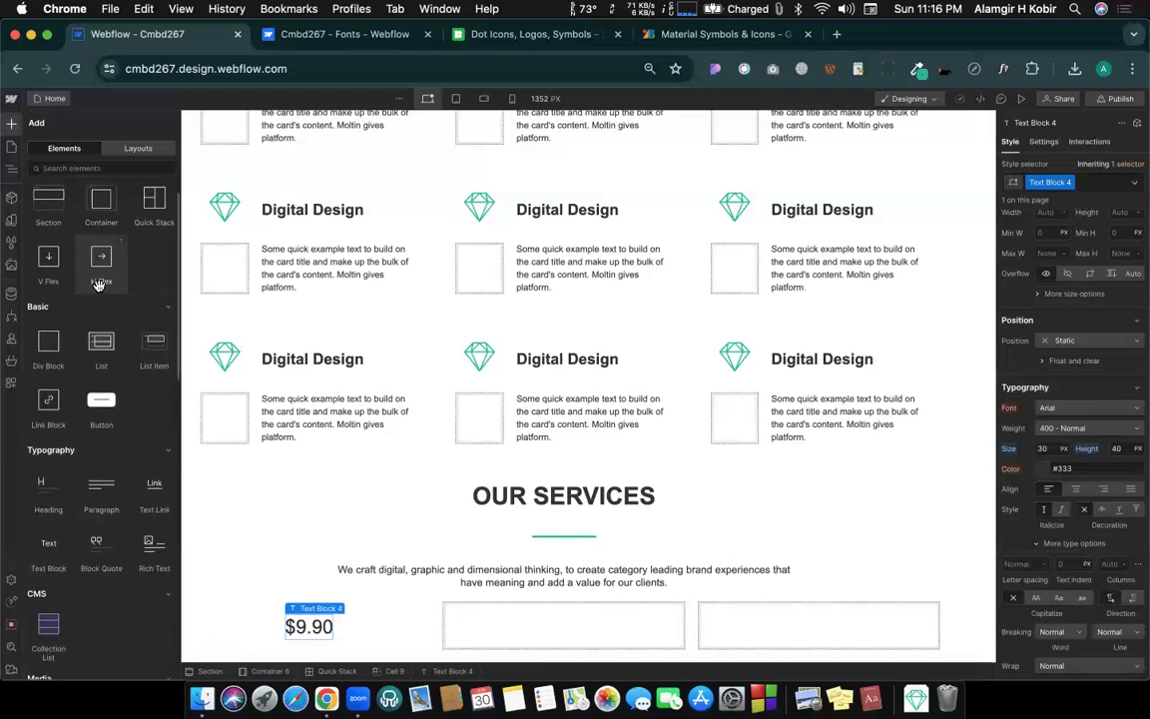
scroll(99, 285, down, 1)
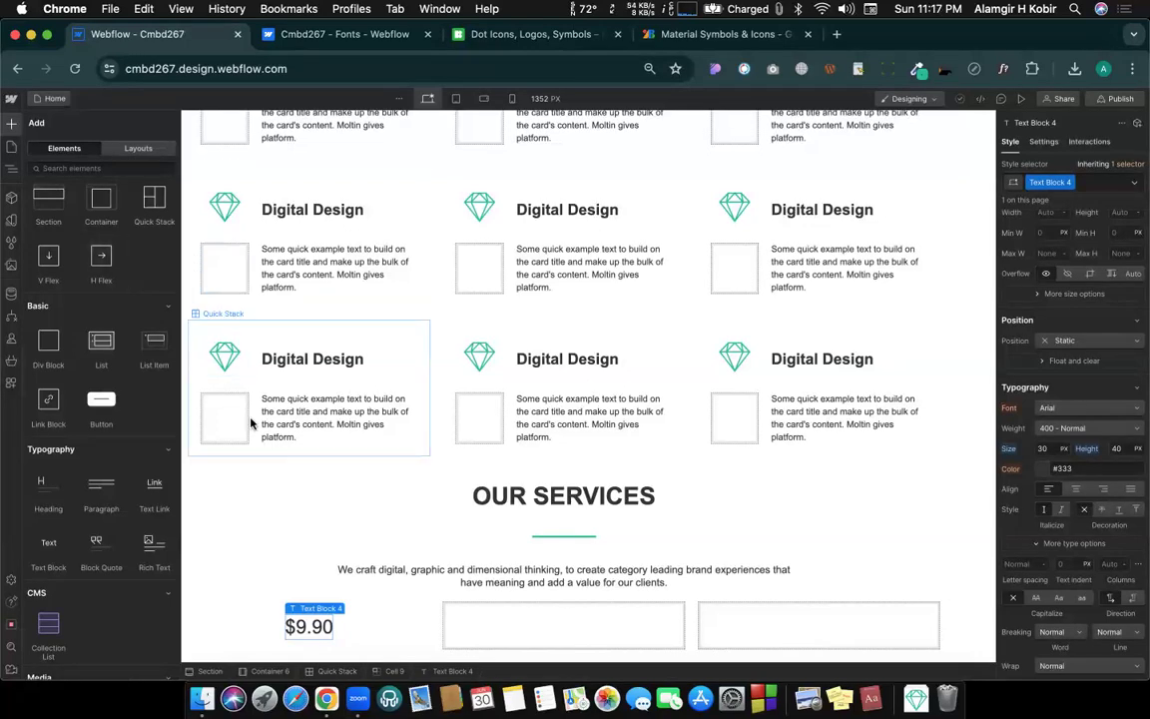
Step: Copy the feature line "Bandwidth: 1GB" from the Economy card on the Hiric page and return to Webflow
key(ctrl+Right)
drag(229, 427, 315, 428)
key(super+c)
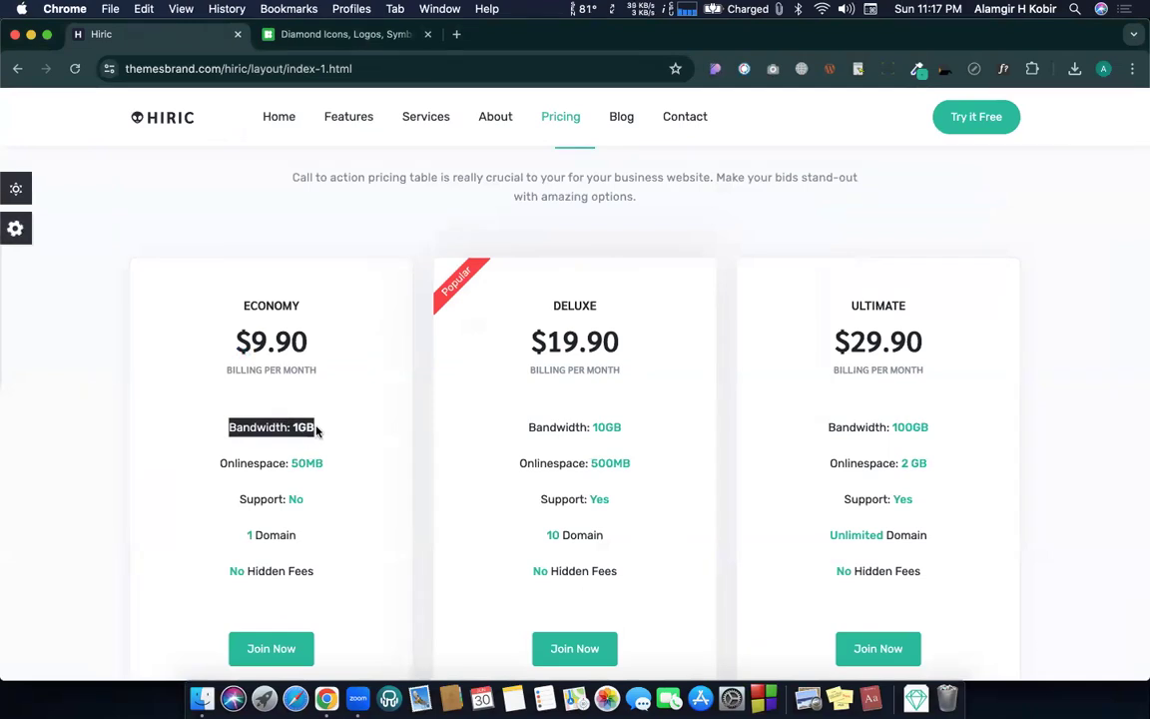
key(ctrl+Left)
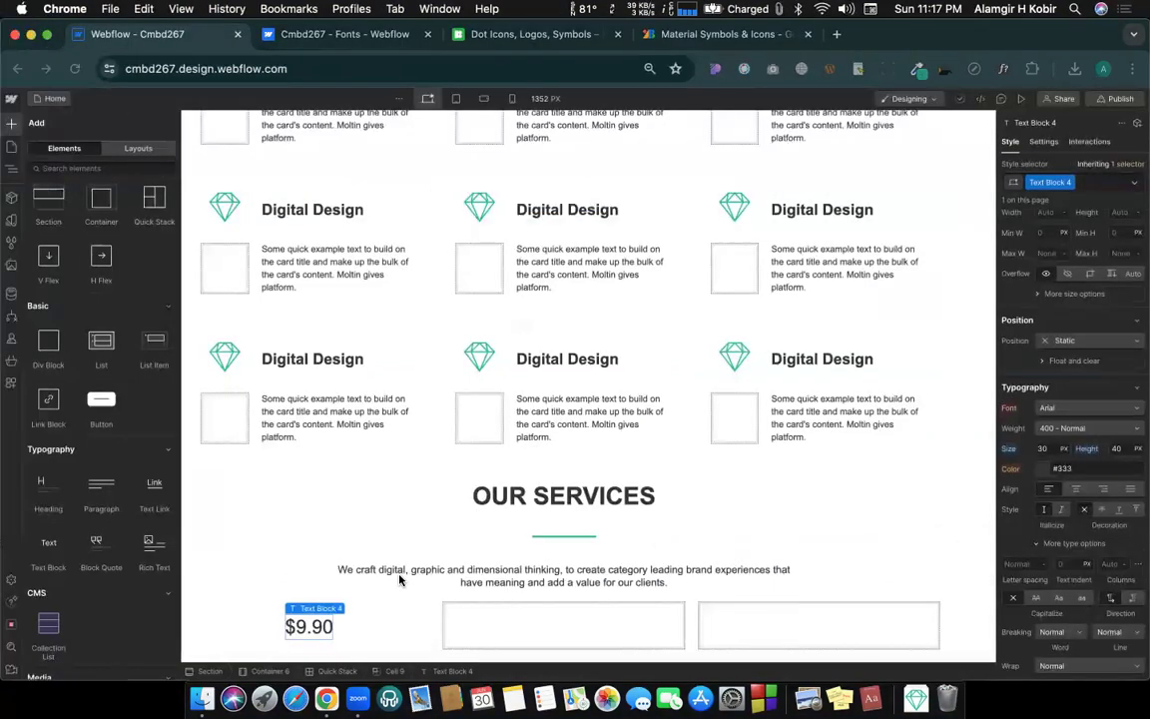
Step: Insert a Text Block below the $9.90 price in the Economy cell and replace its placeholder text with the copied "Bandwidth: 1GB"
click(359, 633)
key(z)
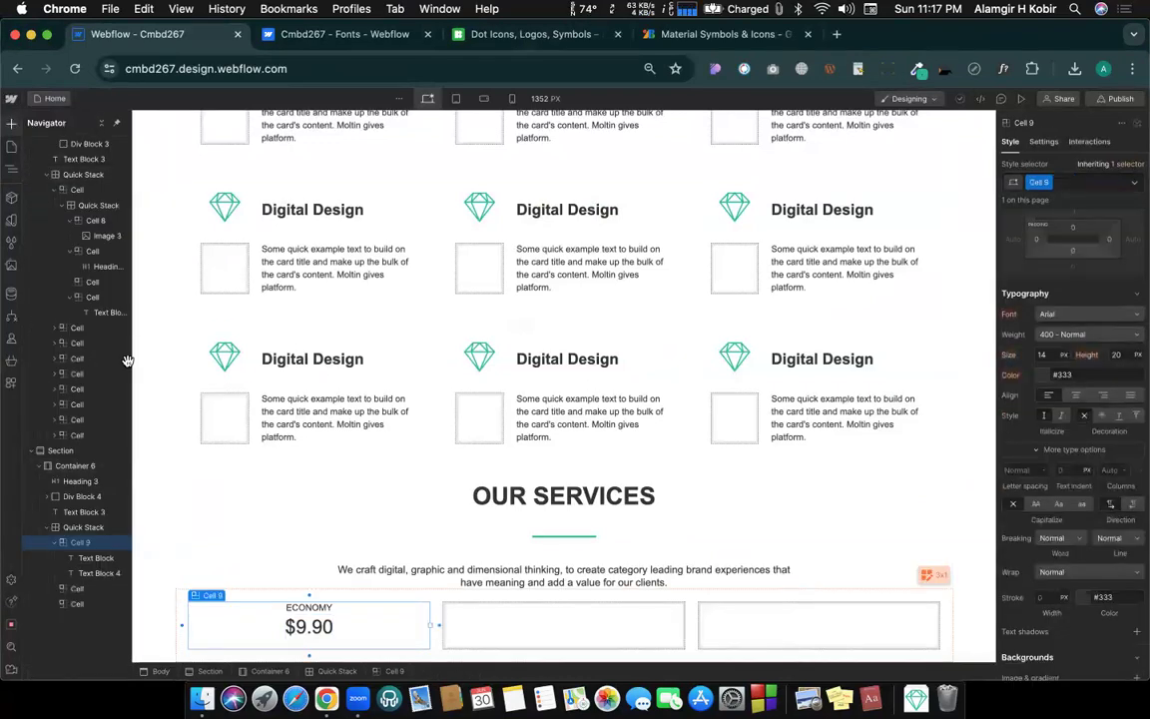
key(a)
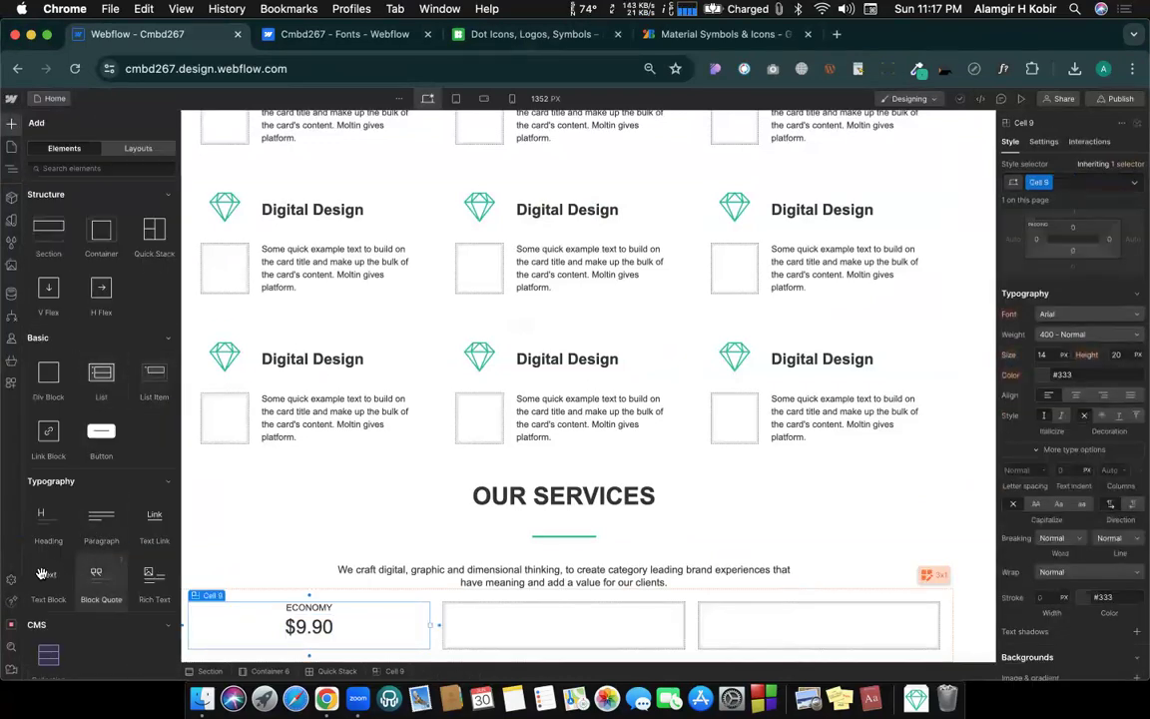
key(z)
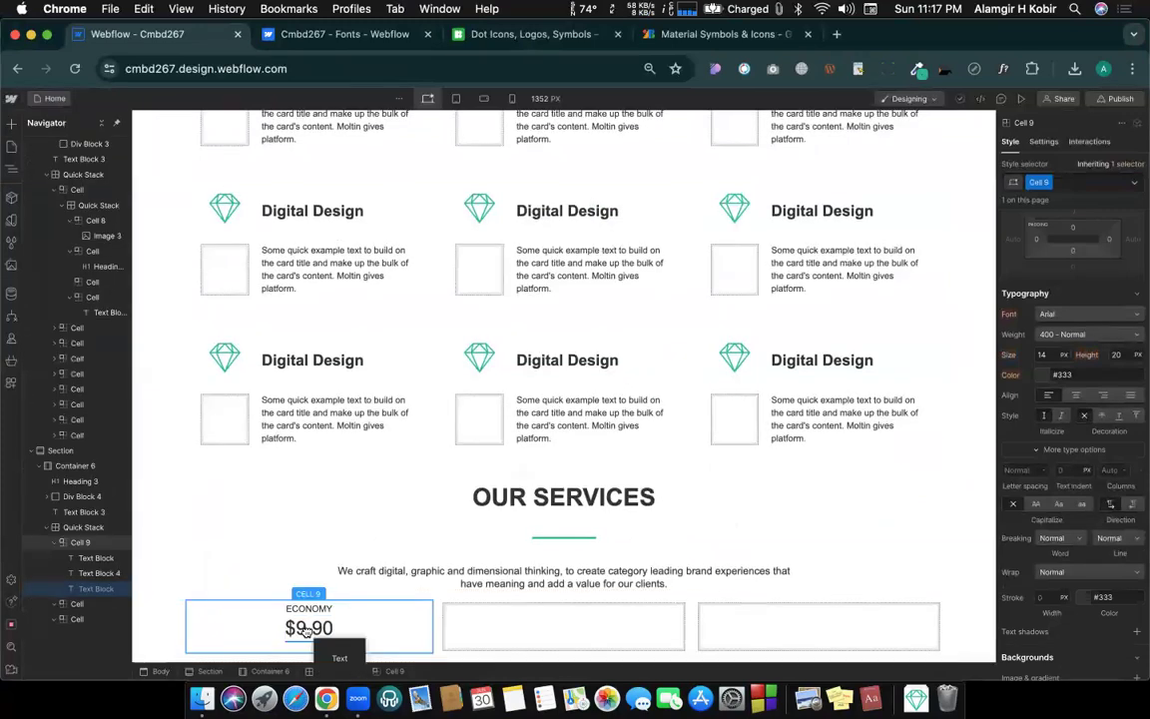
click(310, 645)
double_click(312, 646)
key(super+v)
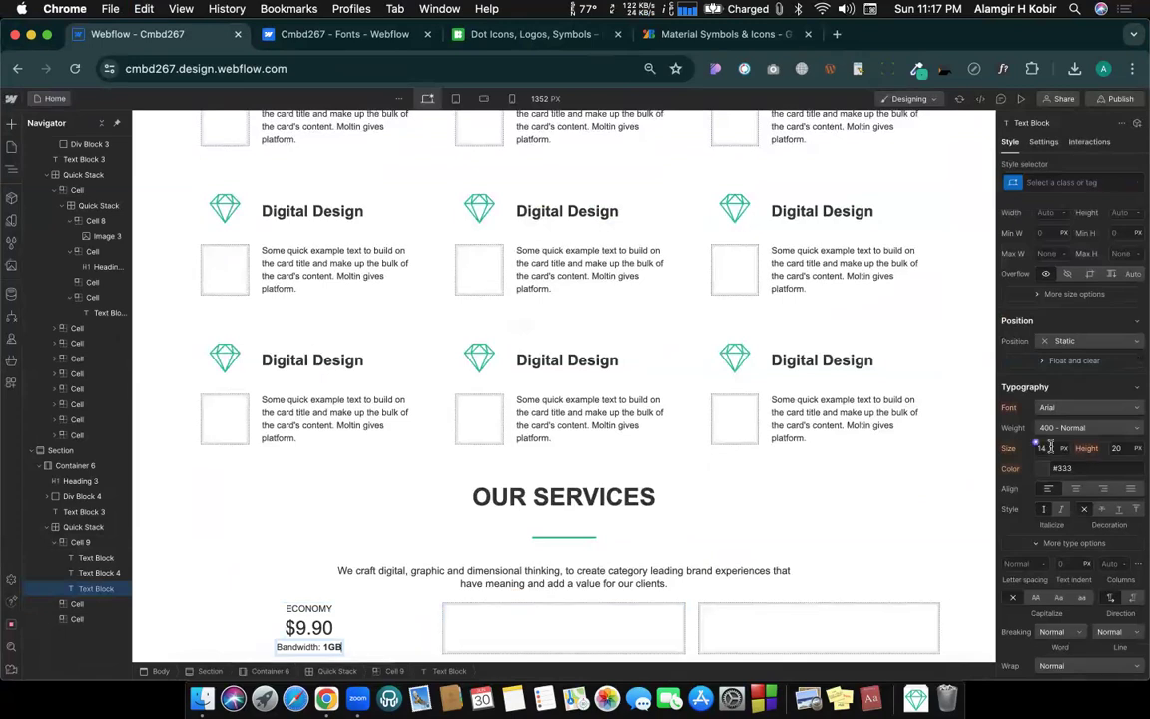
Step: Set the Bandwidth line's font size to 24 px and its line height to 42 px
drag(1038, 452, 1037, 456)
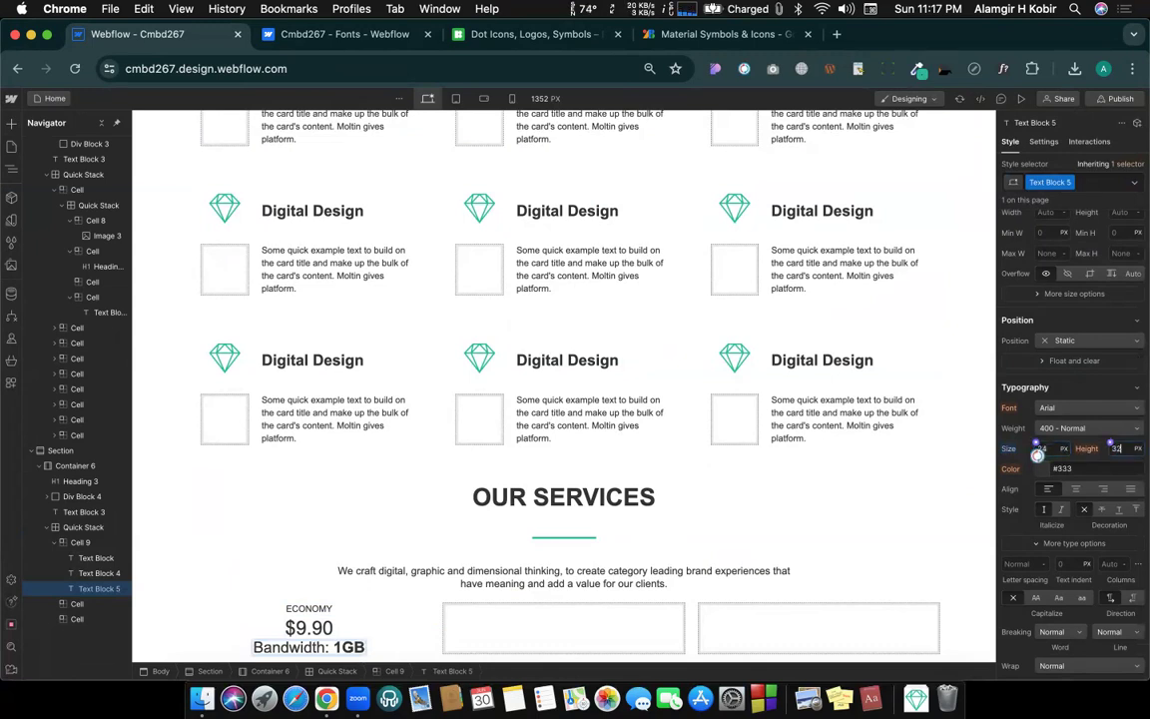
scroll(739, 389, down, 1)
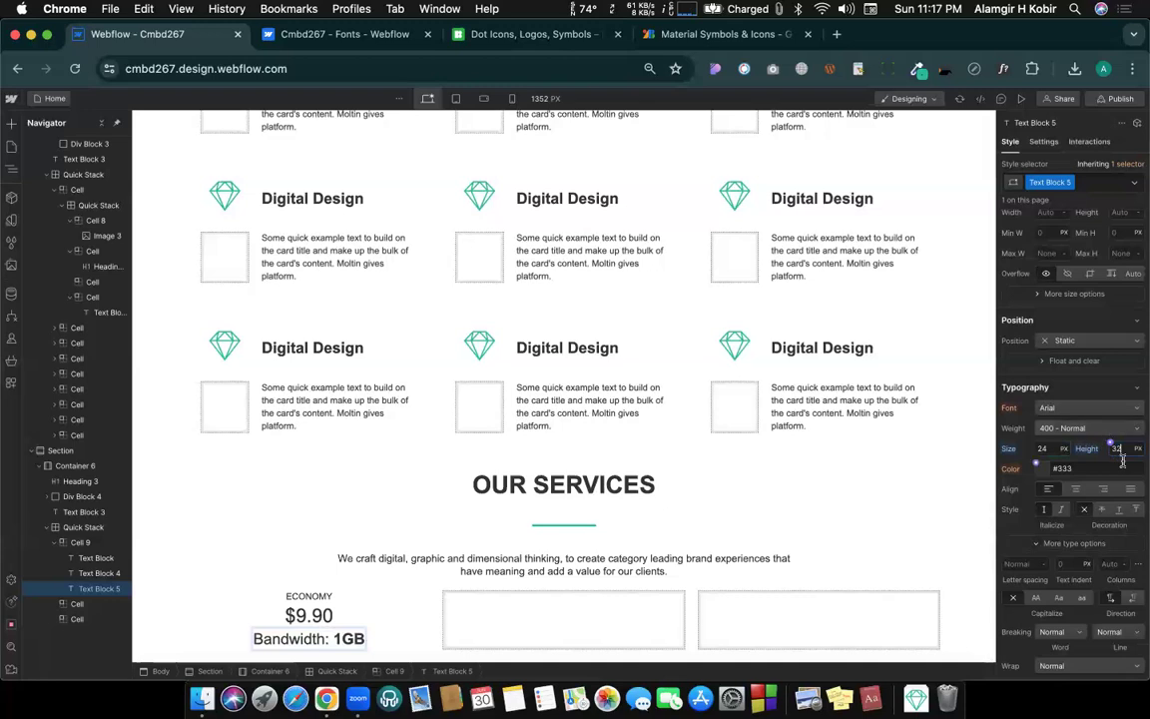
drag(1122, 460, 1122, 444)
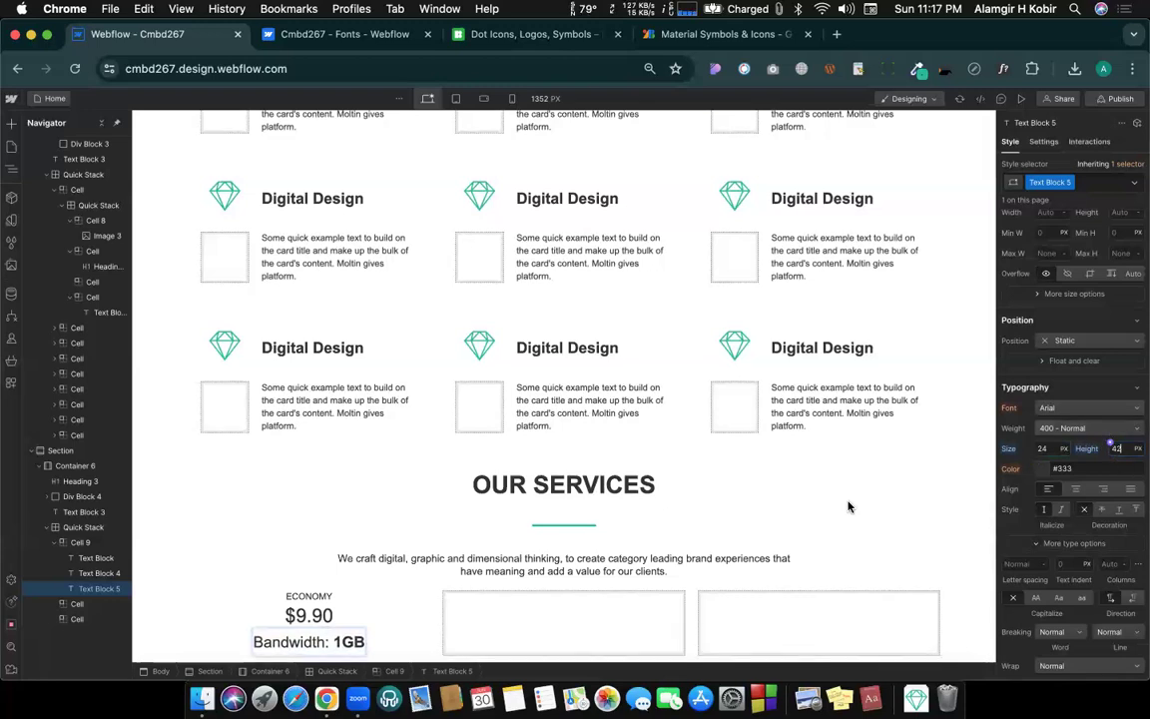
Step: Sample the green #1BBC9D of the Economy card's 1GB value on the Hiric page with the color picker
key(ctrl+Right)
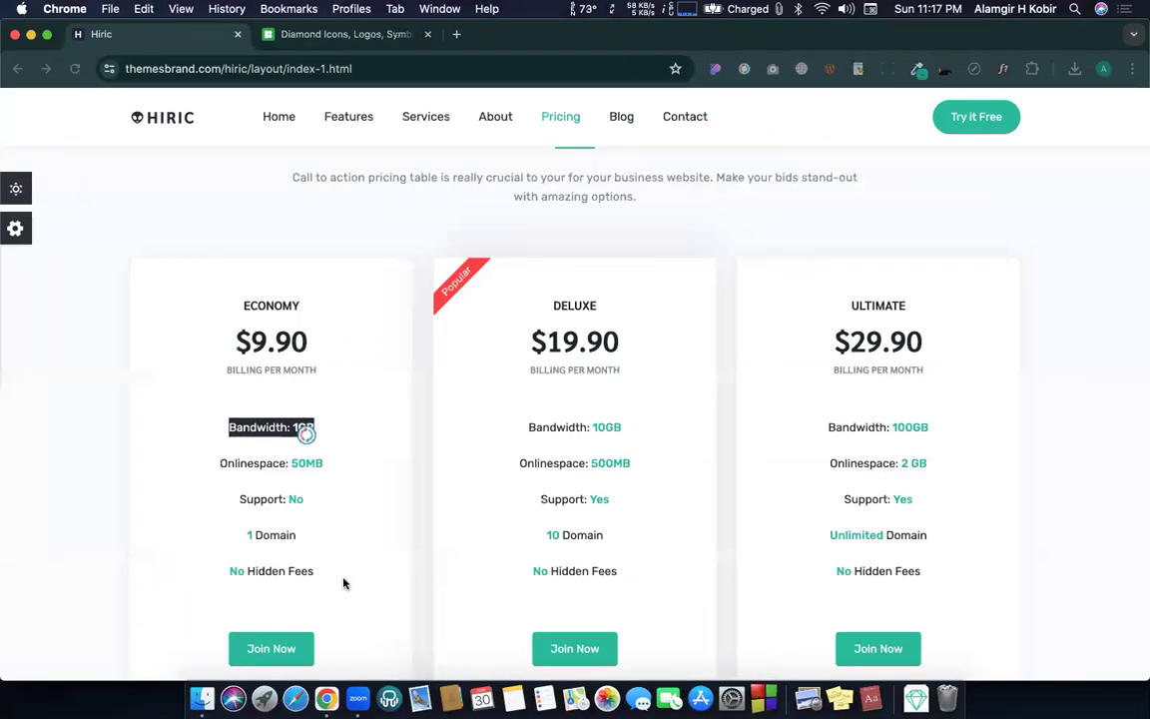
click(299, 431)
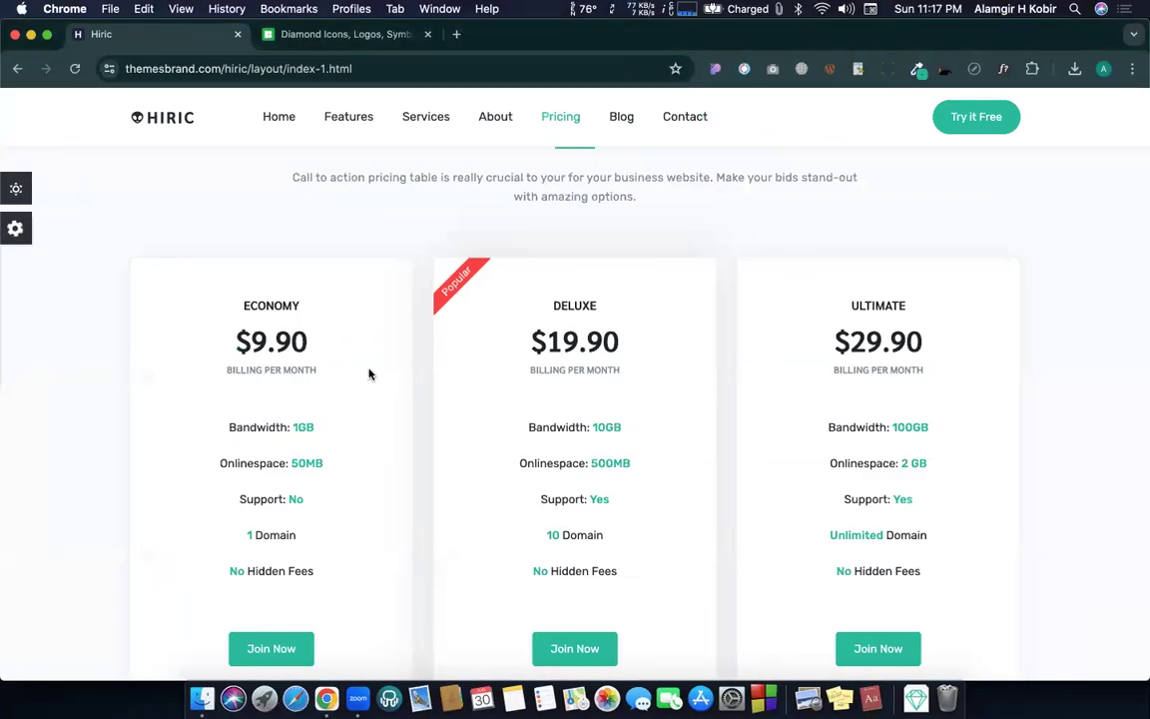
click(917, 69)
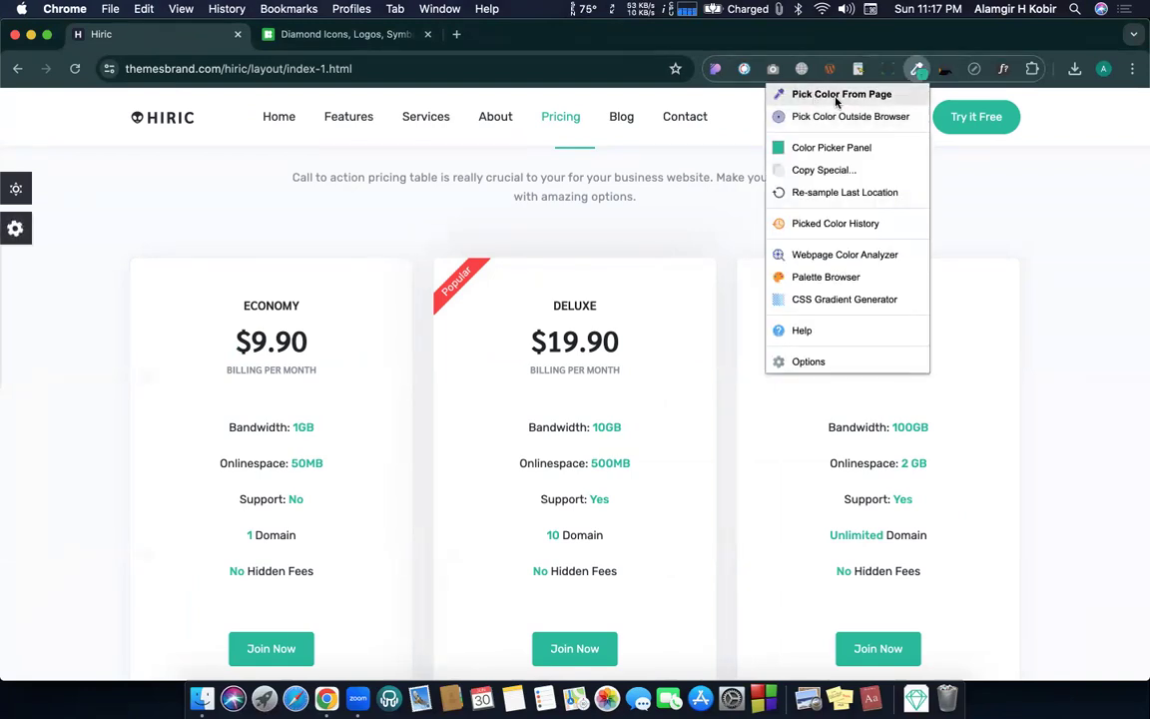
click(799, 93)
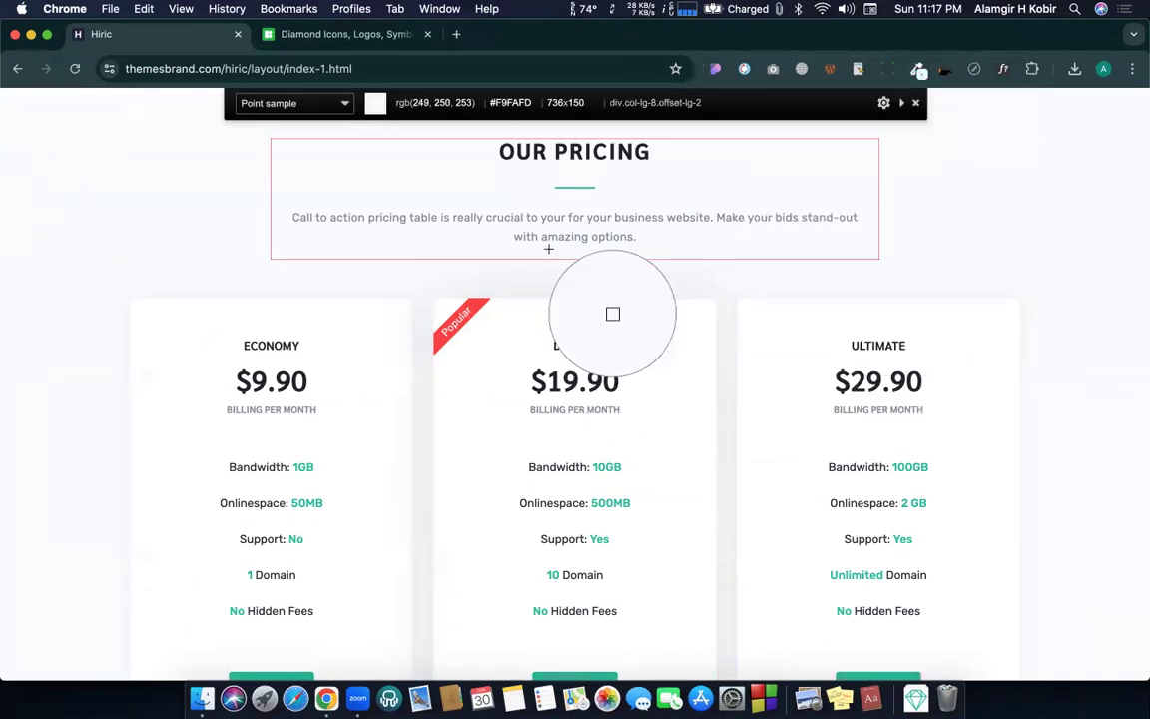
click(298, 465)
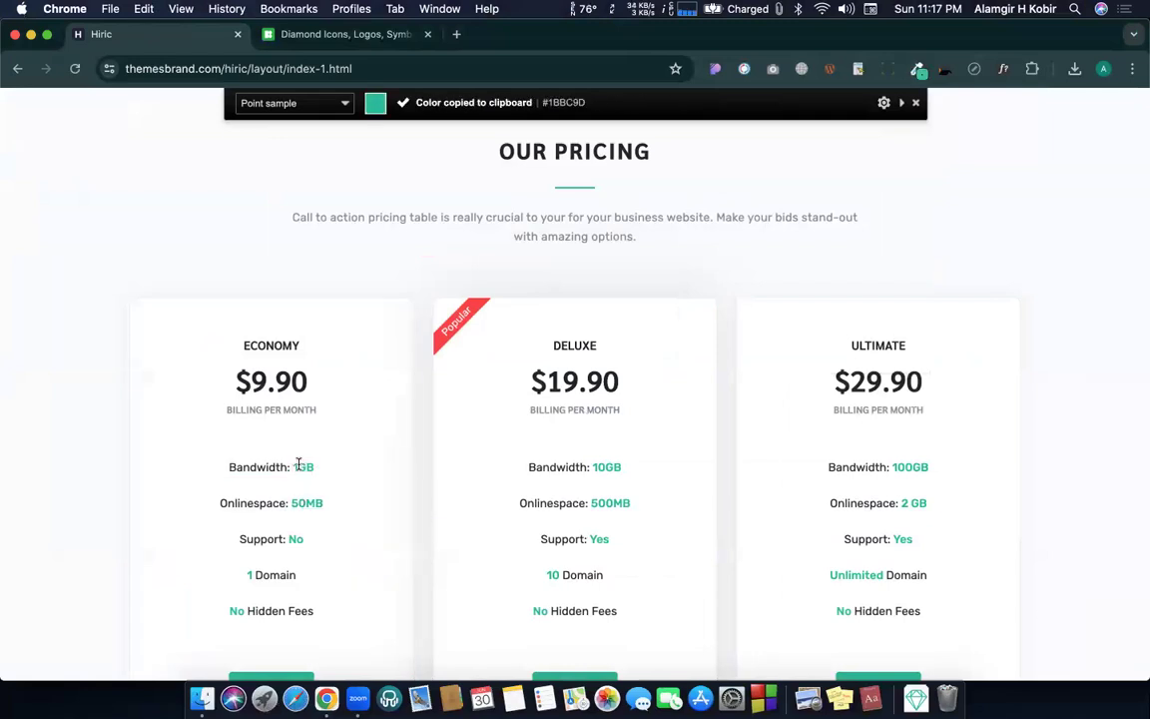
Step: Wrap the 1GB value of the Bandwidth line in a text span and set its color to #1BBC9D in Webflow
key(ctrl+Left)
double_click(339, 641)
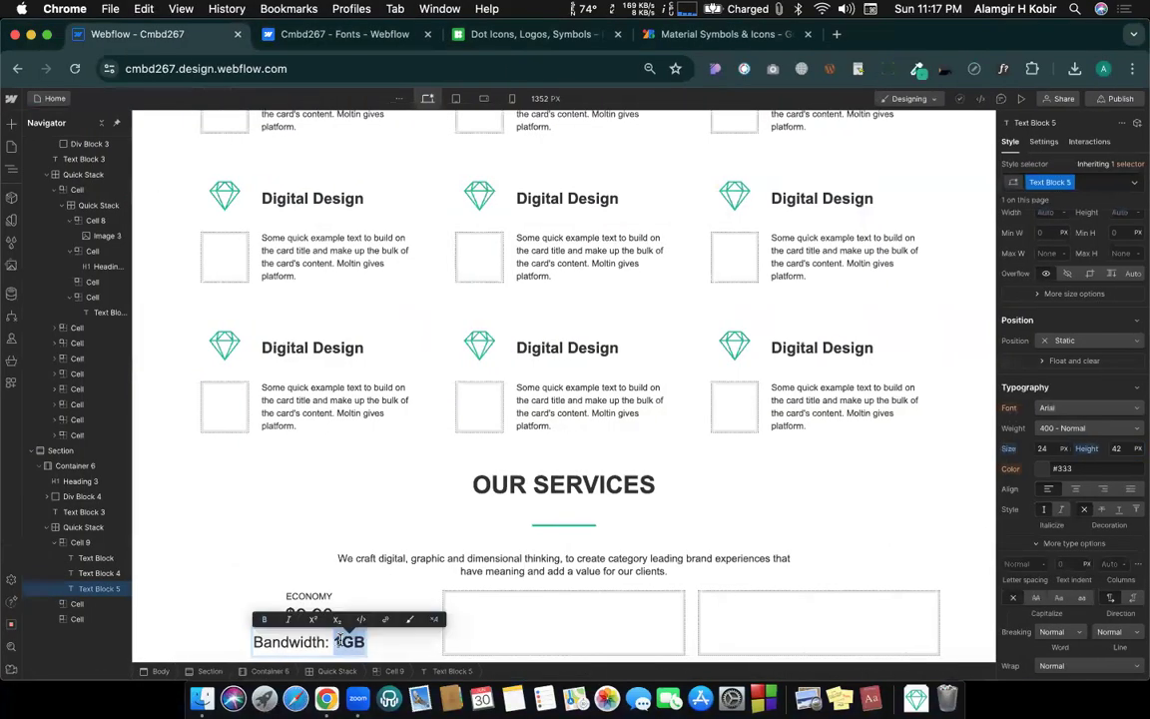
click(412, 619)
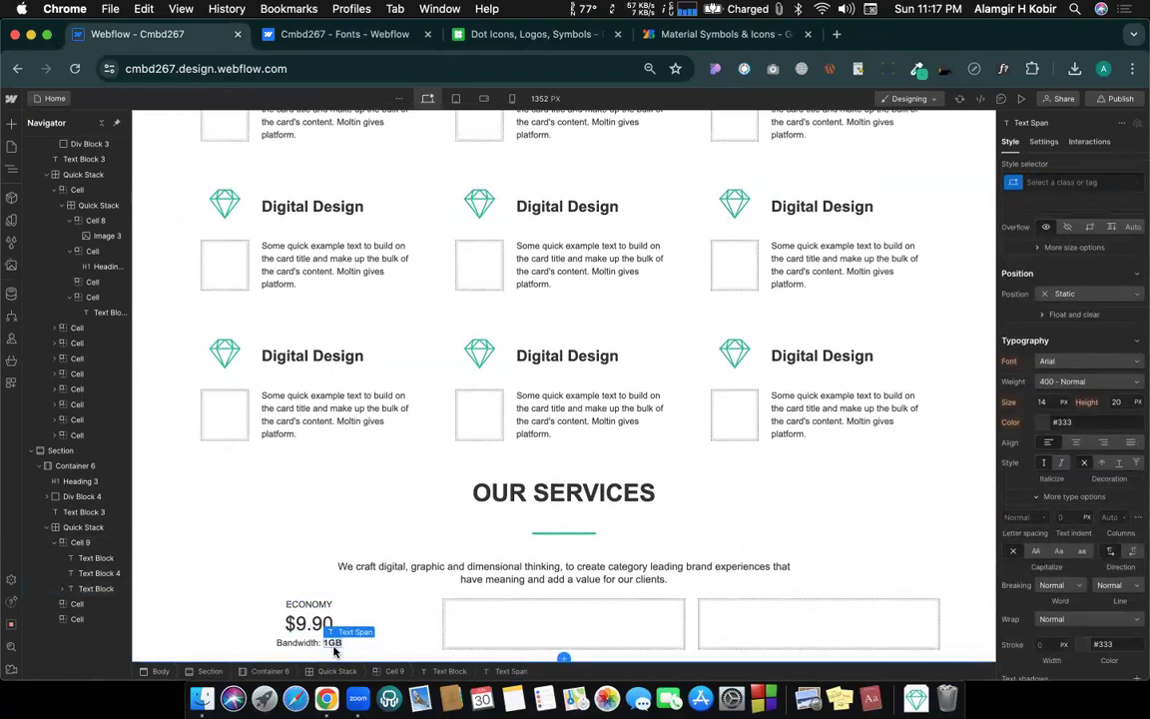
click(1075, 417)
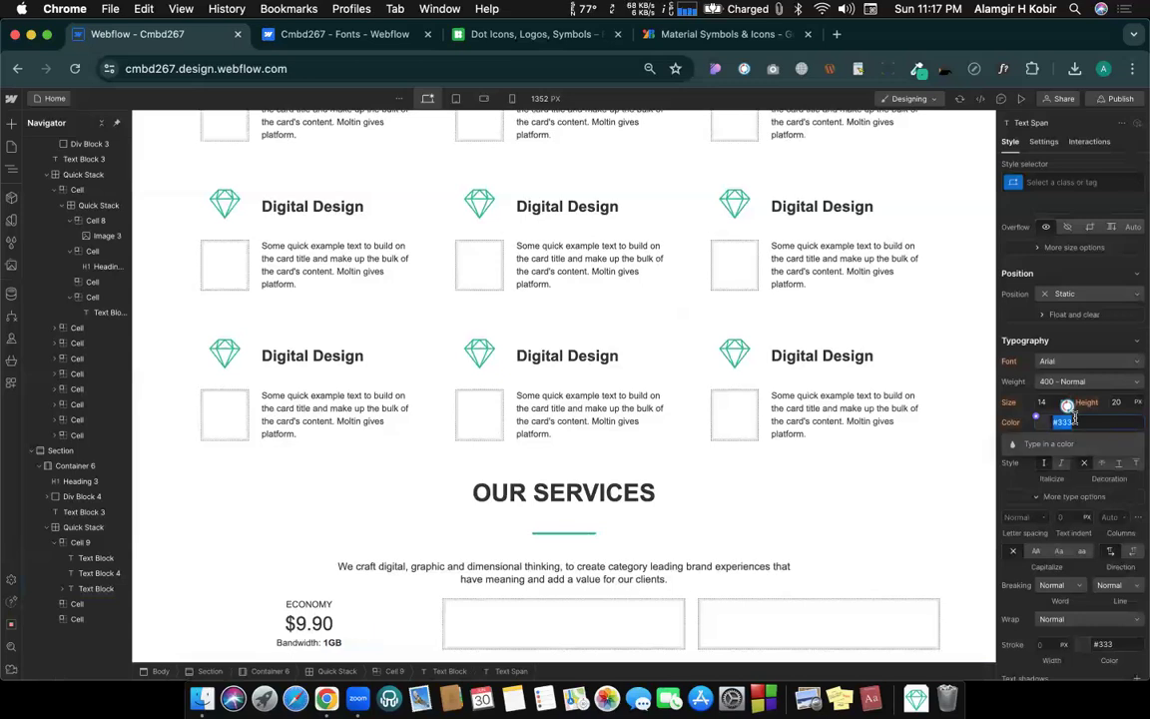
key(ctrl+v)
key(Return)
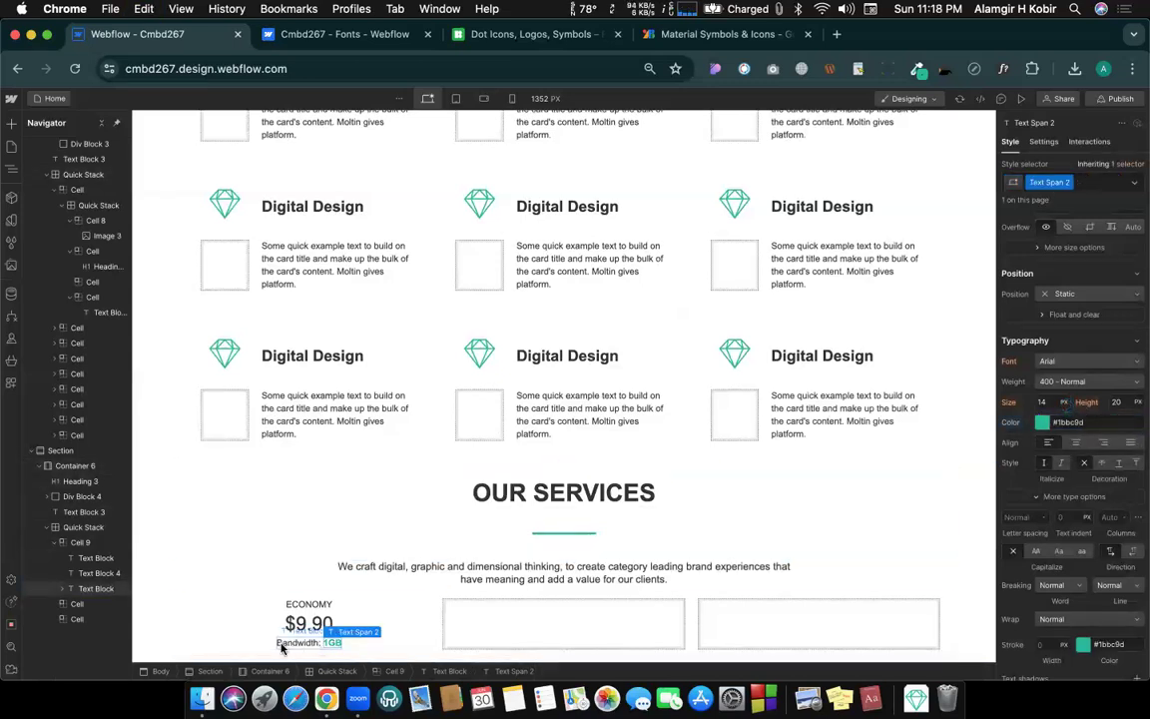
Step: Set the font size of the whole Bandwidth text block to 24 px
click(282, 644)
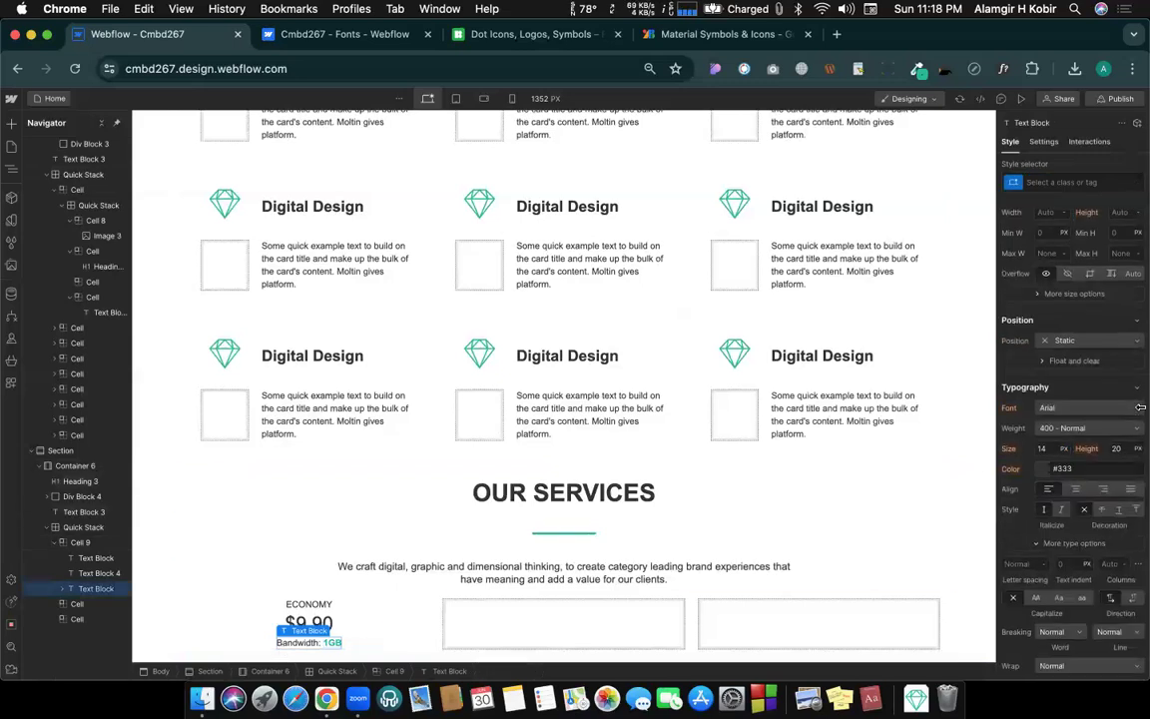
click(1041, 448)
text(18)
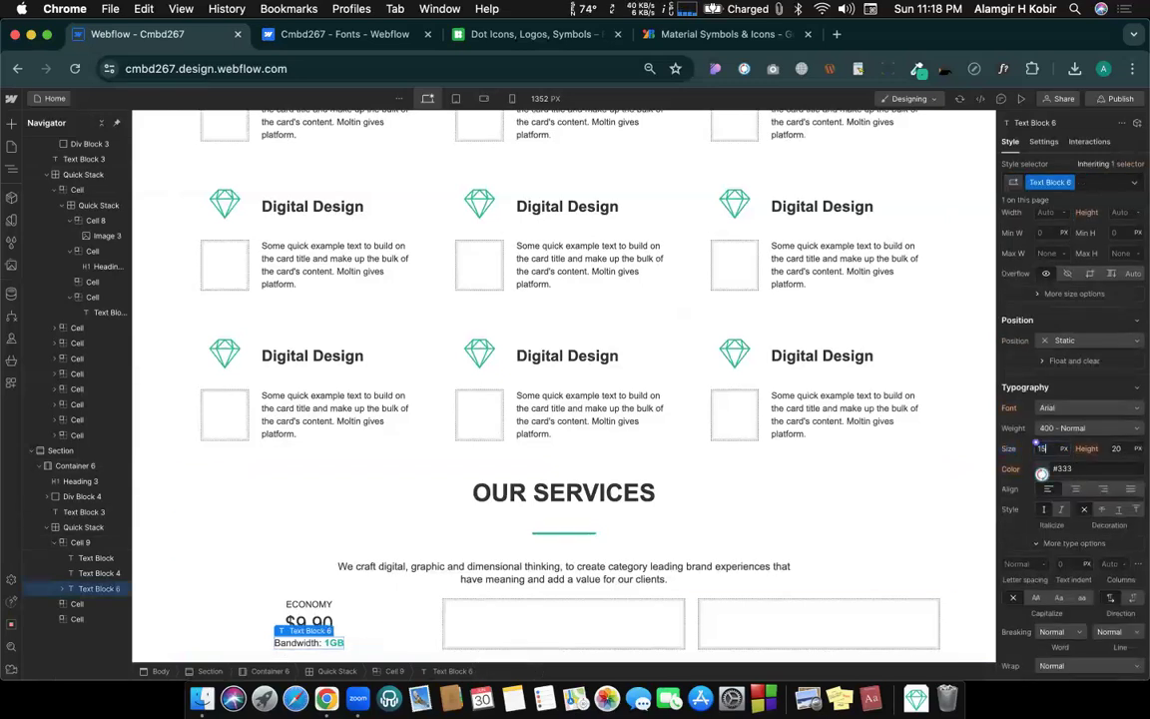
key(Up)
key(Up)
key(Up)
key(Up)
key(Up)
key(Up)
key(Up)
key(Up)
key(Up)
key(Up)
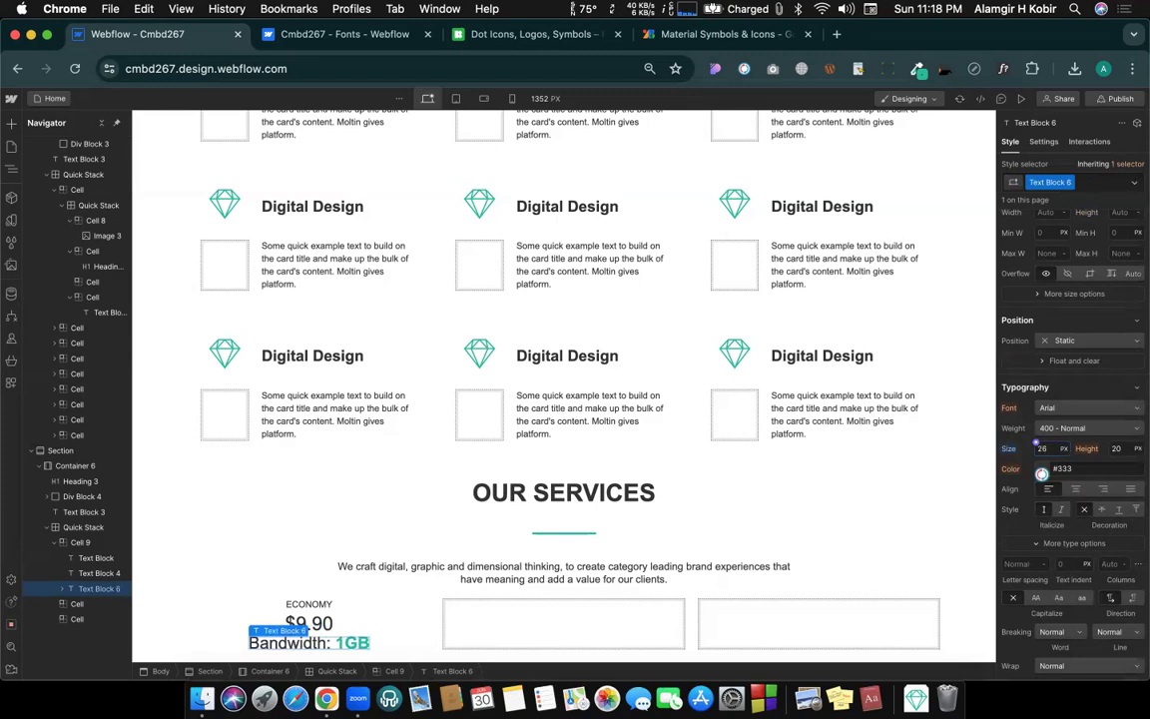
key(Down)
key(Down)
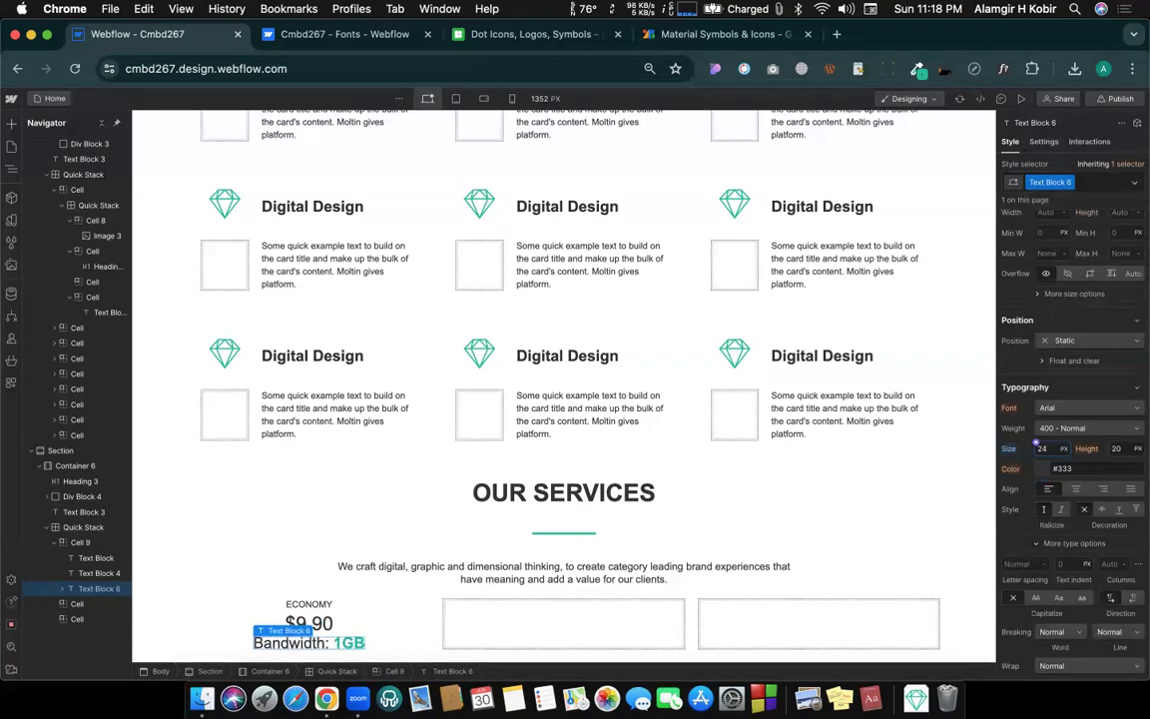
Step: Set the Bandwidth text block's line height to 36 px
key(Tab)
key(Up)
key(Up)
key(Return)
key(Up)
key(Up)
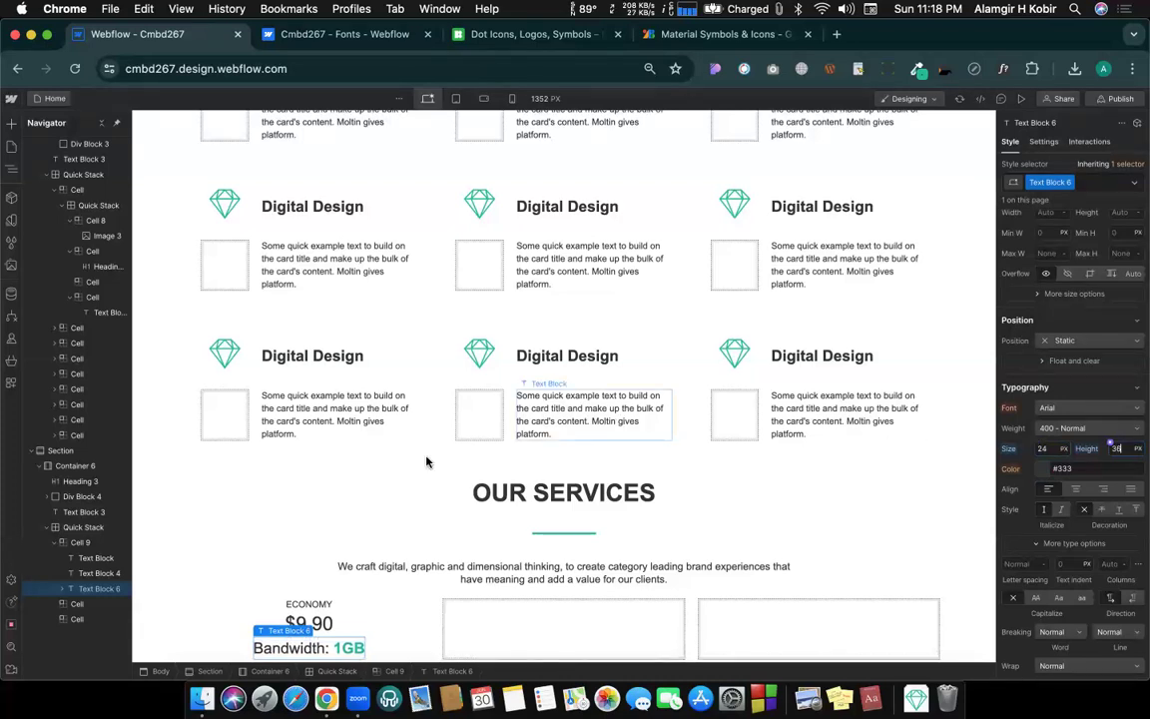
Step: Compare the Bandwidth line with the Hiric page and examine the remaining feature lines of its pricing cards
scroll(424, 474, down, 1)
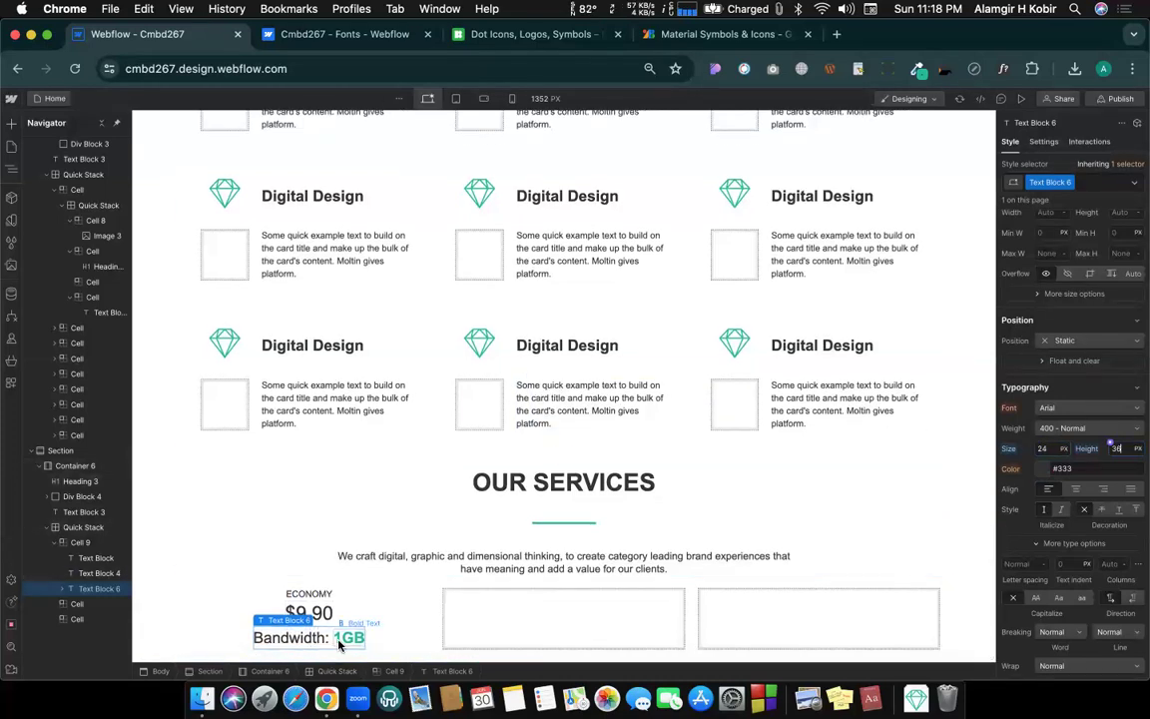
key(ctrl+Right)
scroll(300, 499, down, 1)
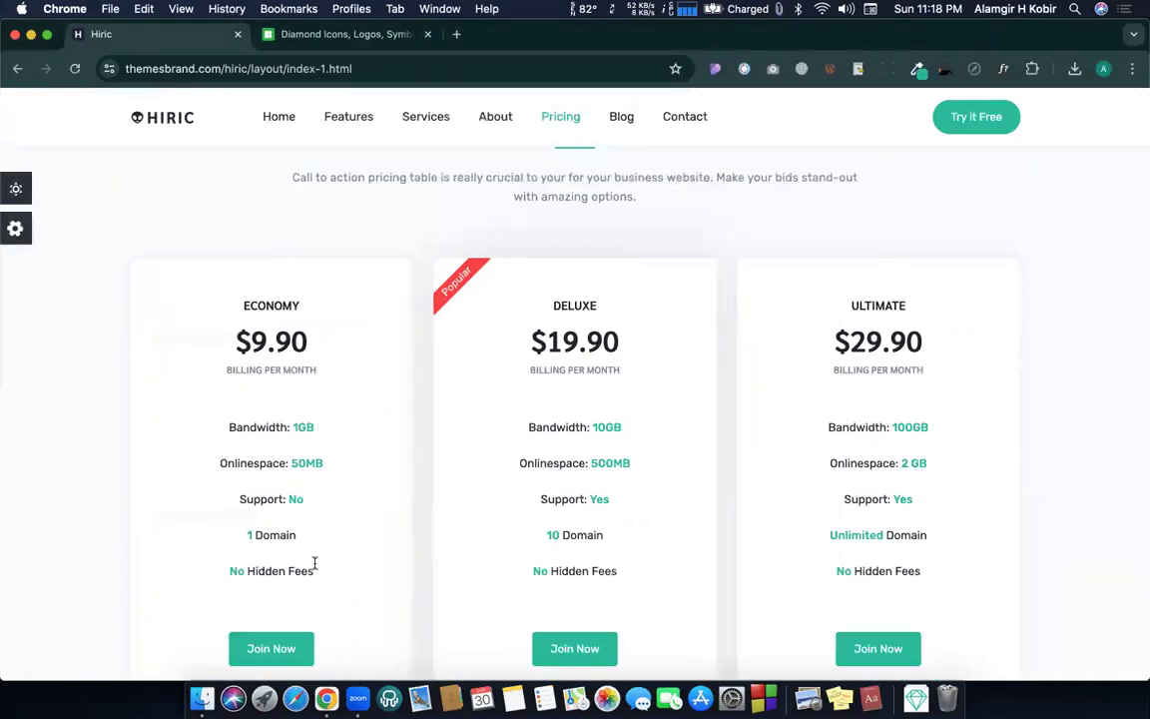
scroll(330, 500, down, 1)
scroll(331, 500, up, 1)
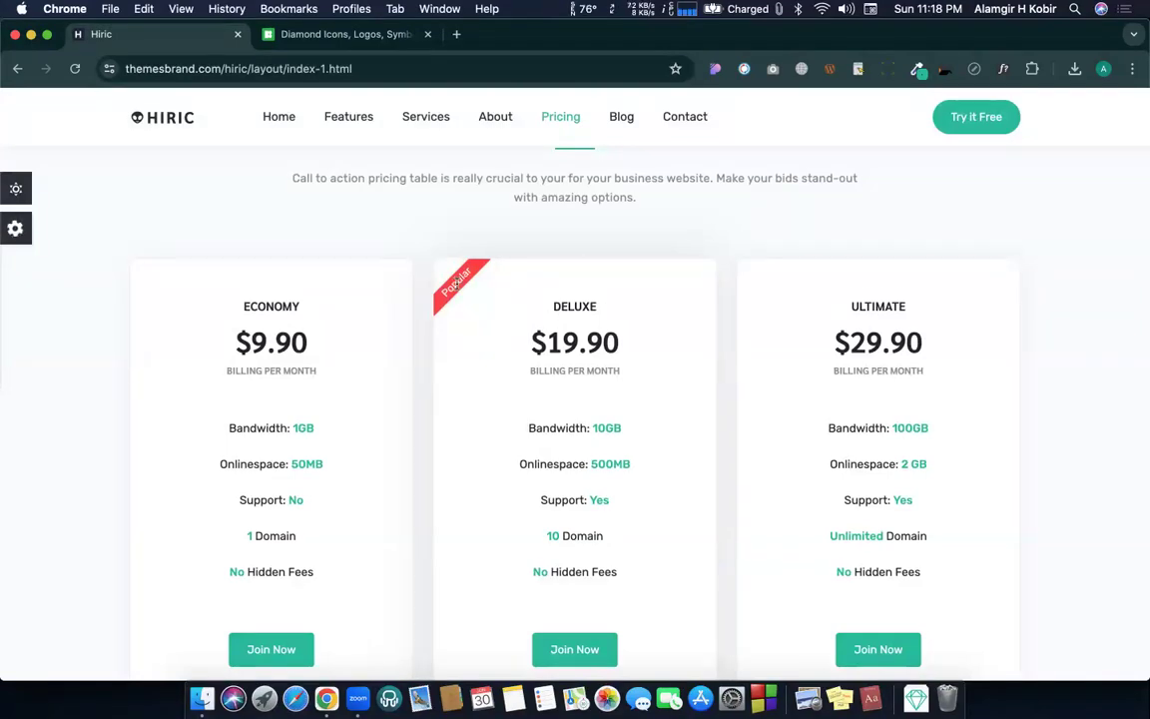
Step: Compare the Economy card in Webflow with the three pricing cards on the Hiric page
scroll(534, 367, down, 3)
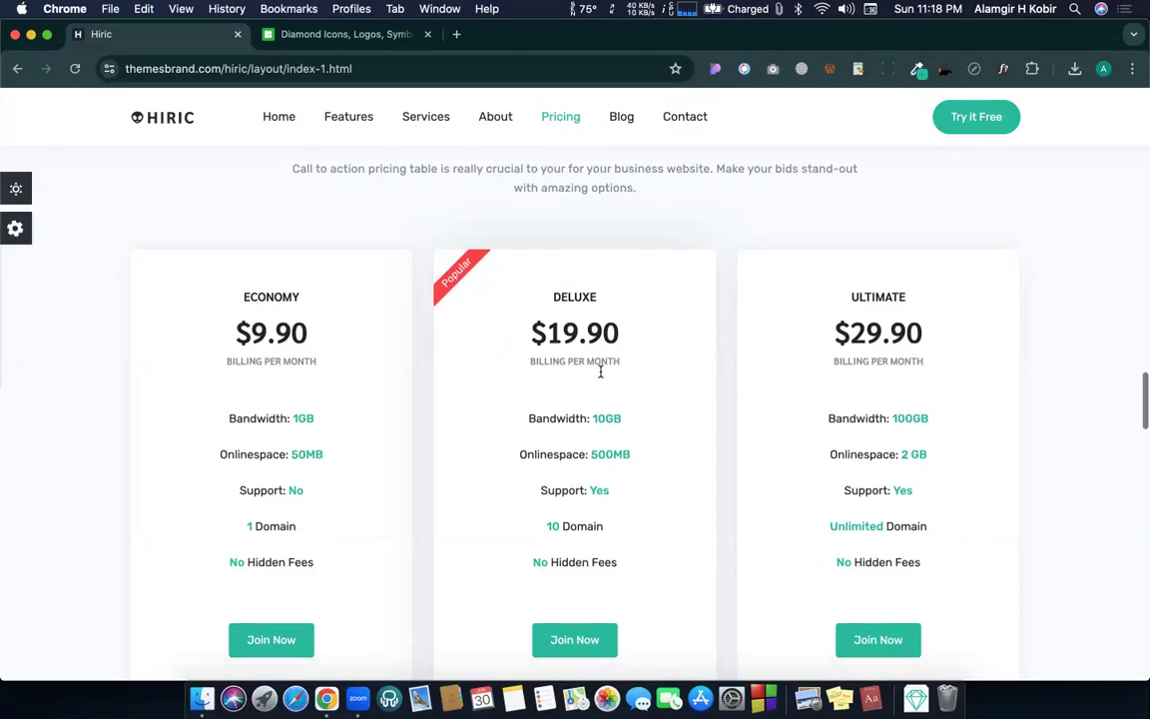
key(ctrl+Left)
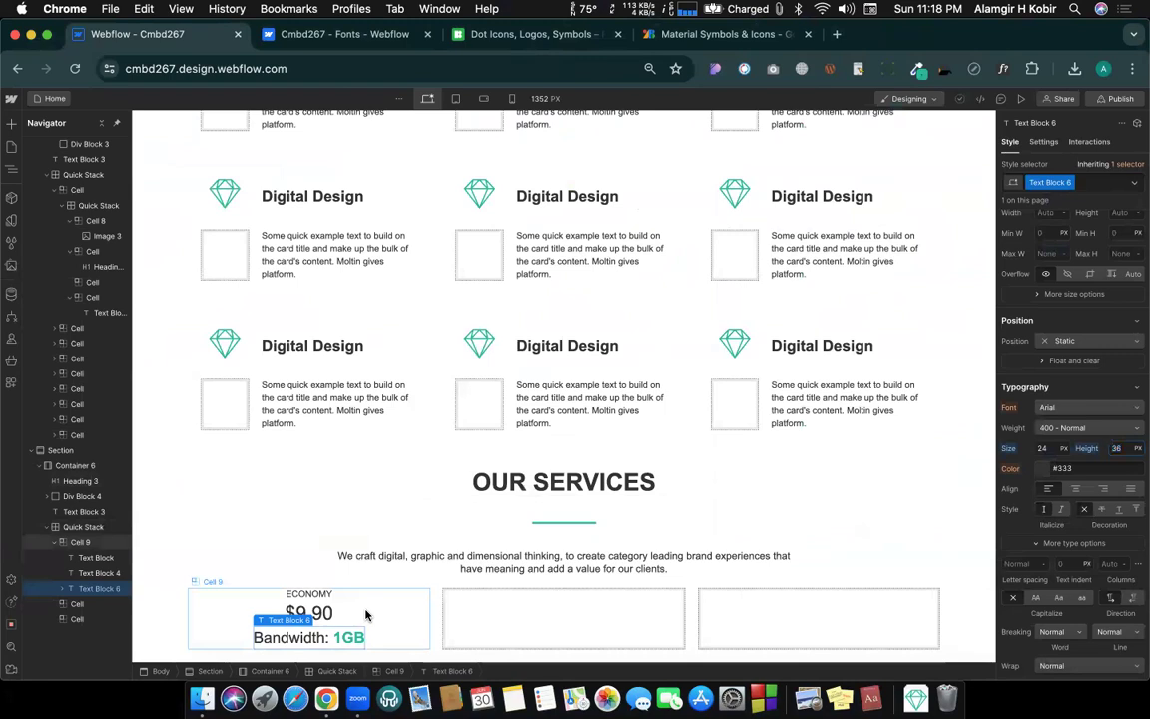
click(365, 614)
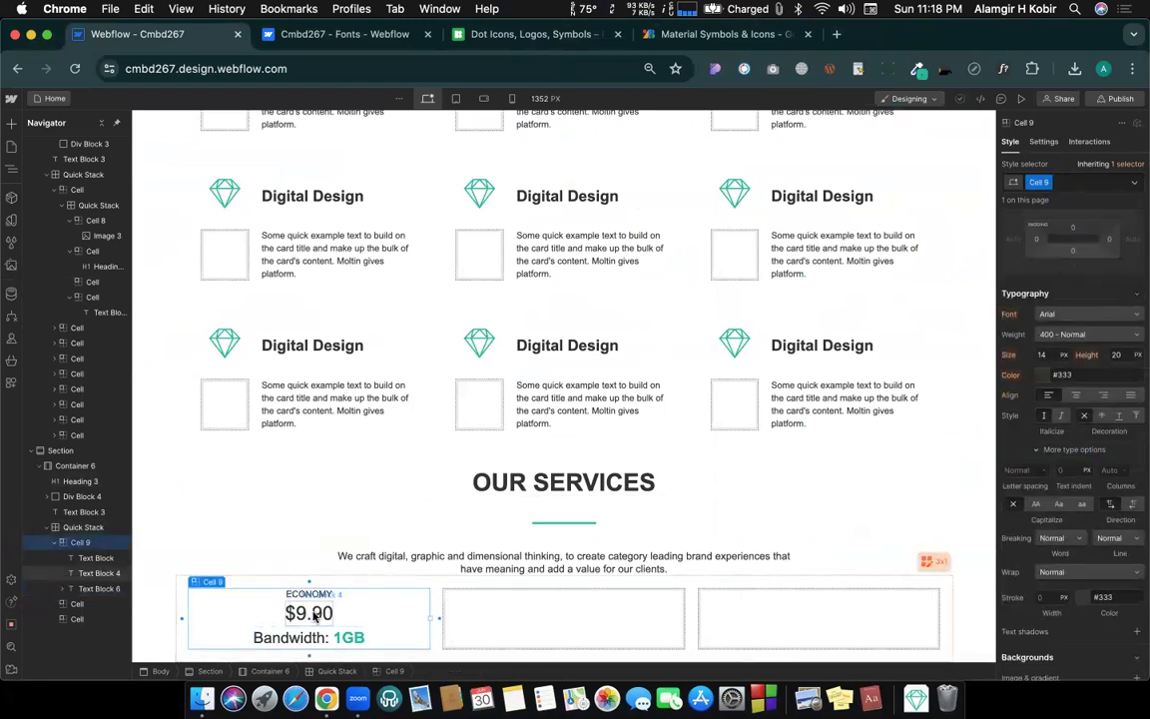
key(ctrl+Right)
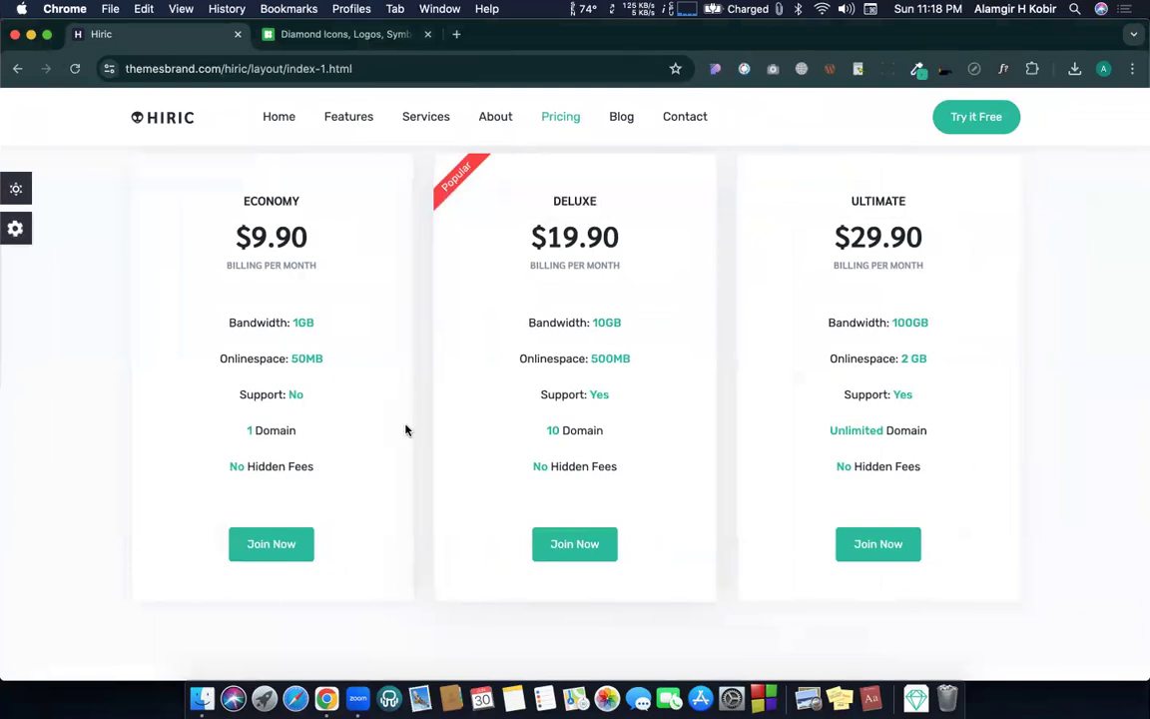
key(ctrl+Left)
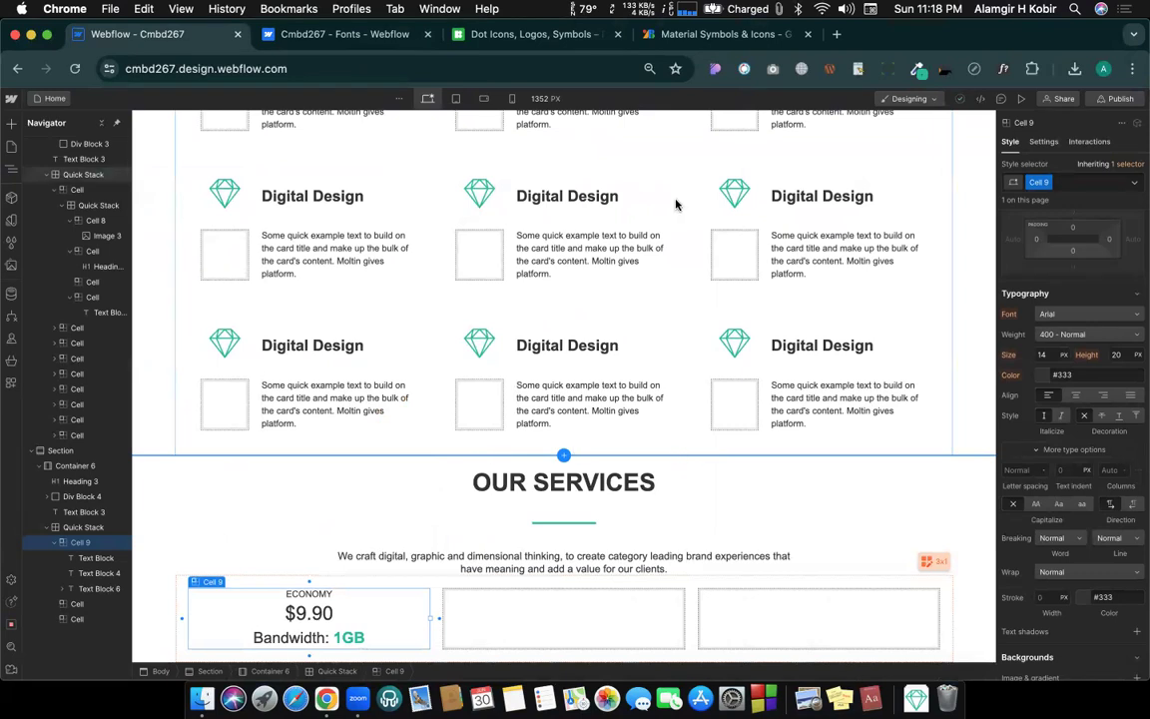
key(ctrl+Right)
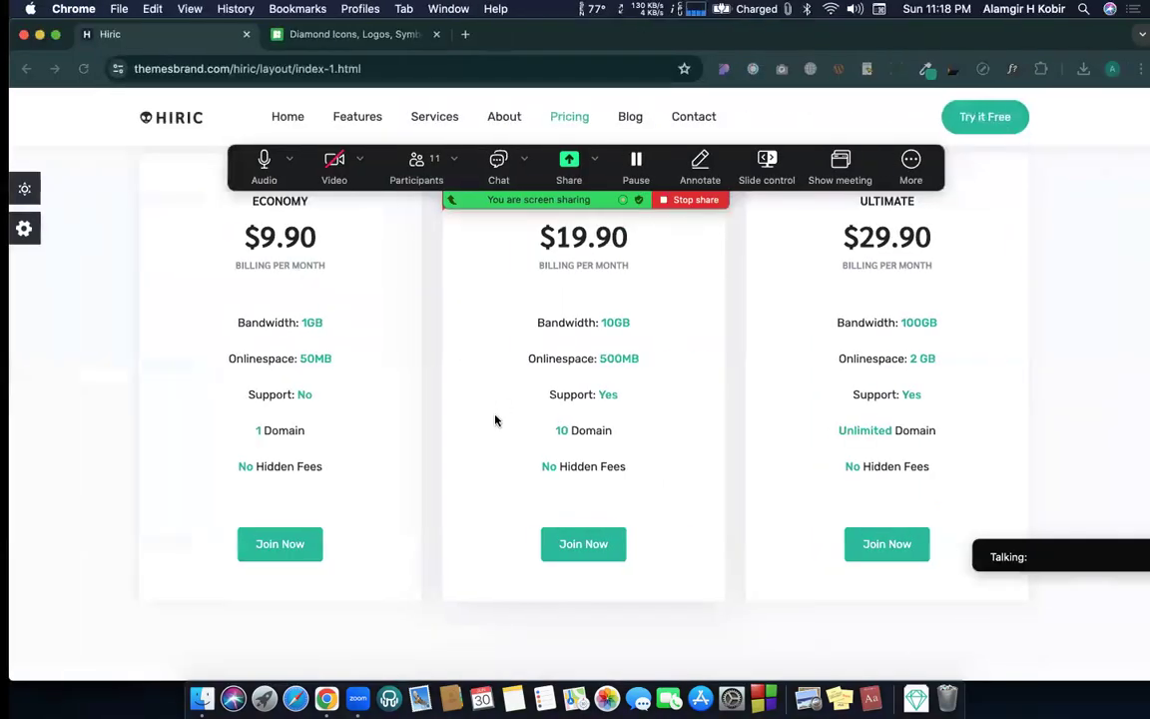
Step: Examine the layout of the What They've Said testimonial section on the Hiric page, checking against the Webflow design
scroll(495, 416, down, 5)
scroll(496, 414, down, 2)
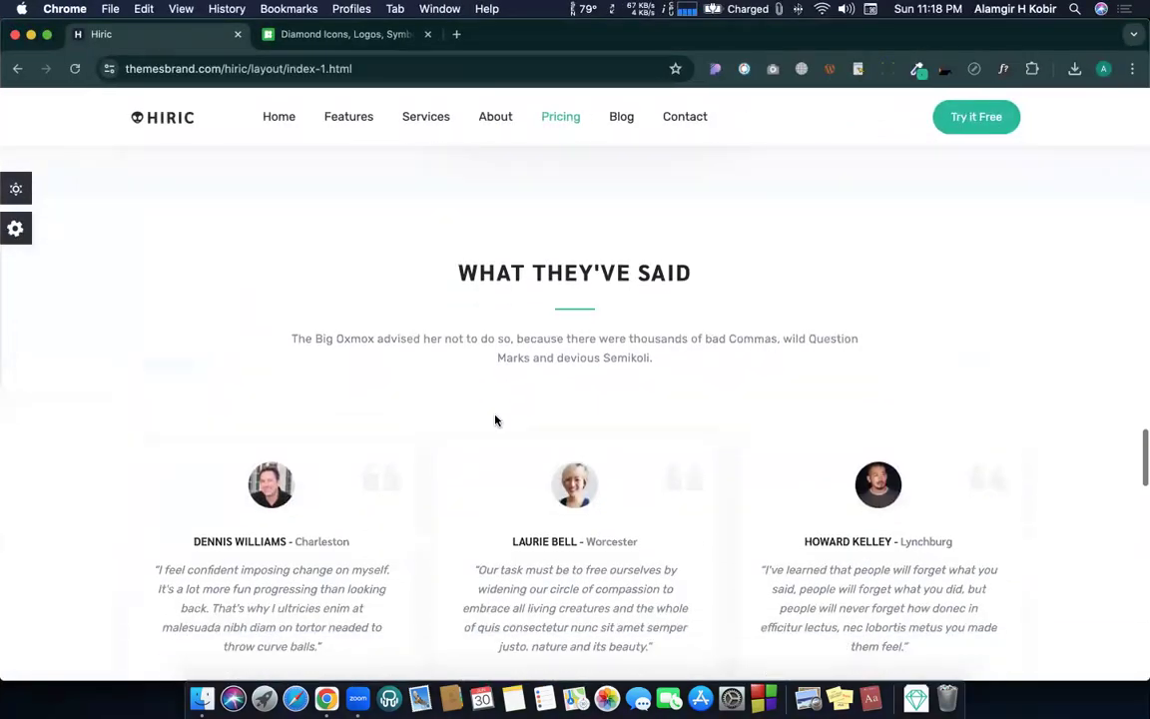
scroll(495, 420, down, 1)
scroll(495, 420, down, 3)
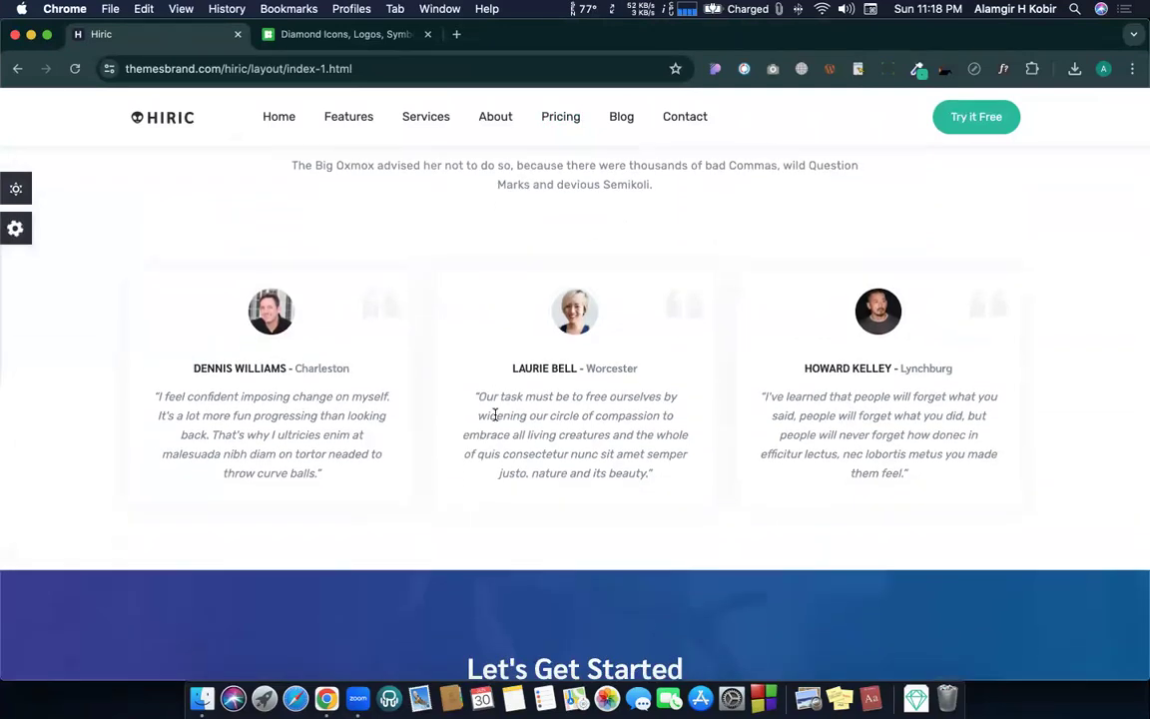
scroll(495, 415, down, 5)
scroll(494, 420, up, 6)
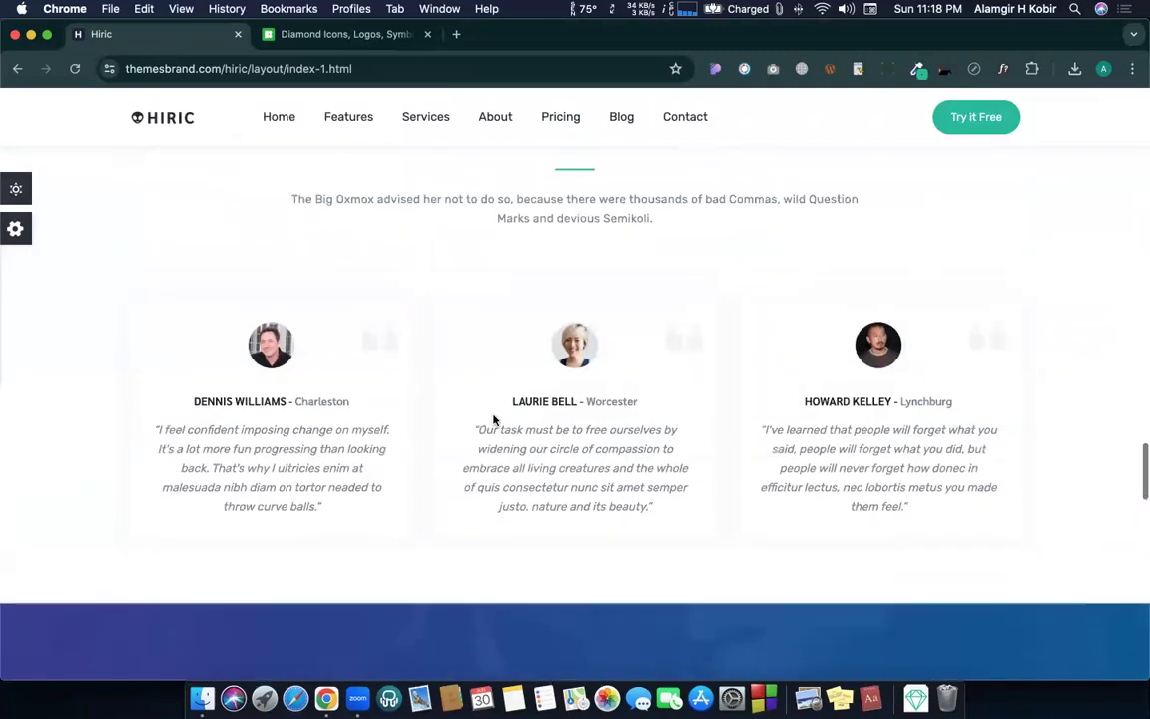
scroll(494, 420, up, 2)
triple_click(410, 441)
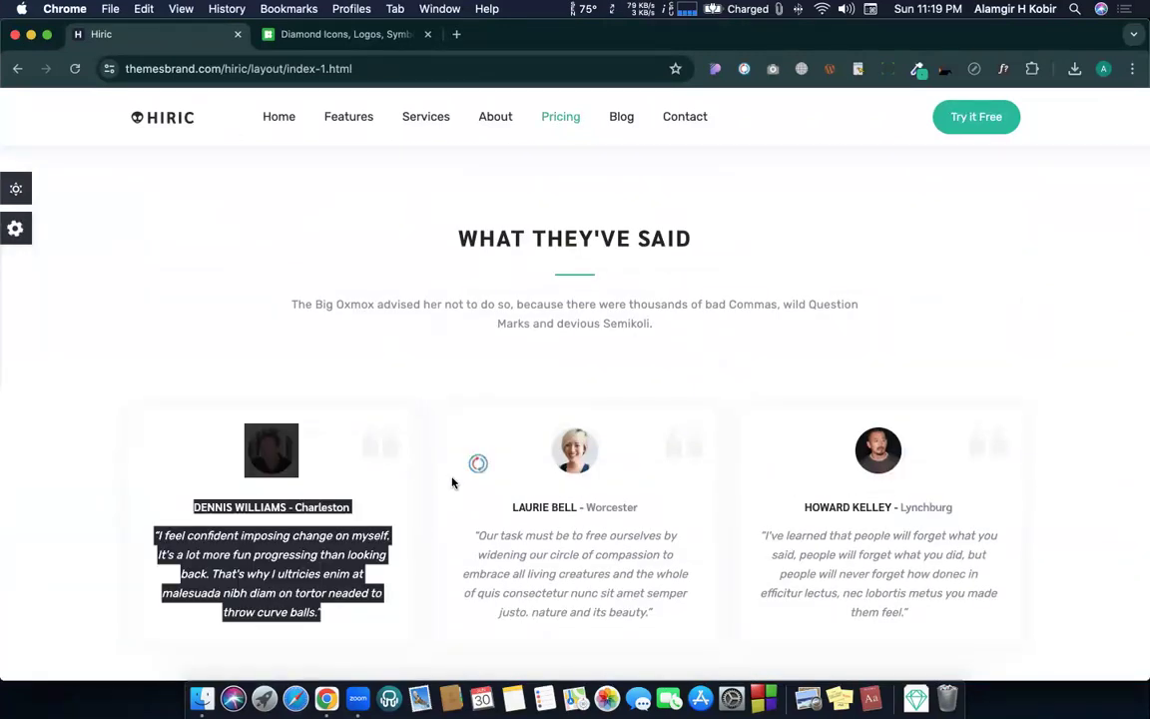
click(451, 483)
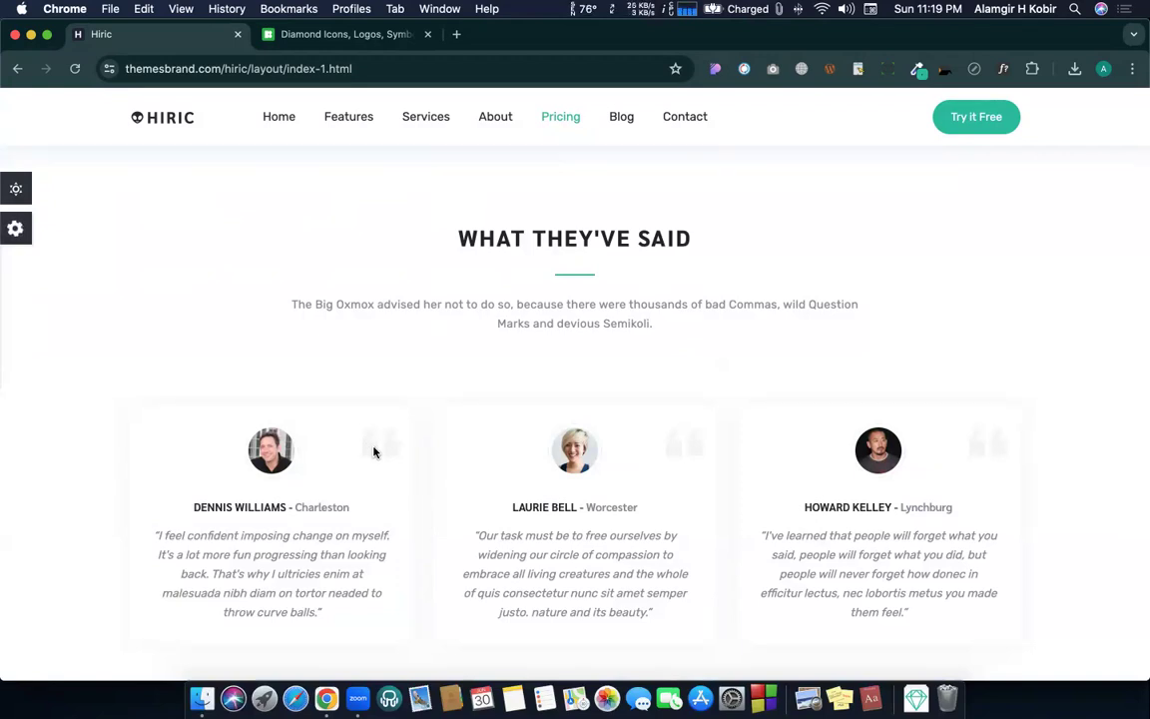
key(ctrl+Left)
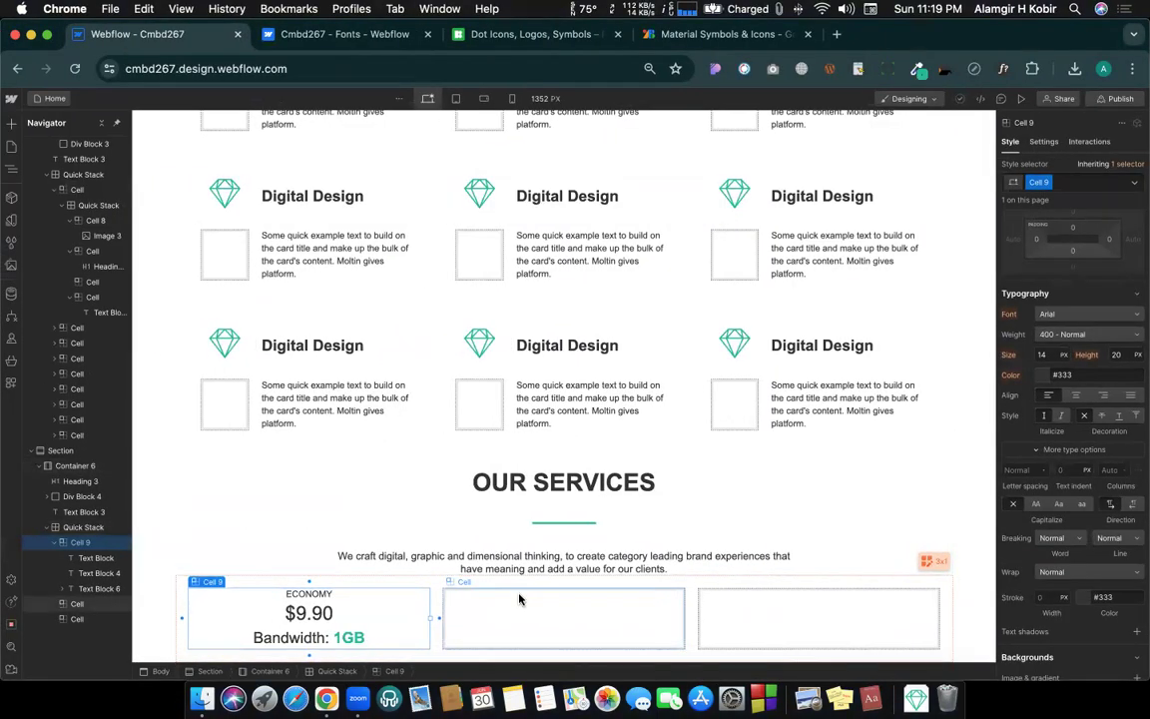
key(ctrl+Right)
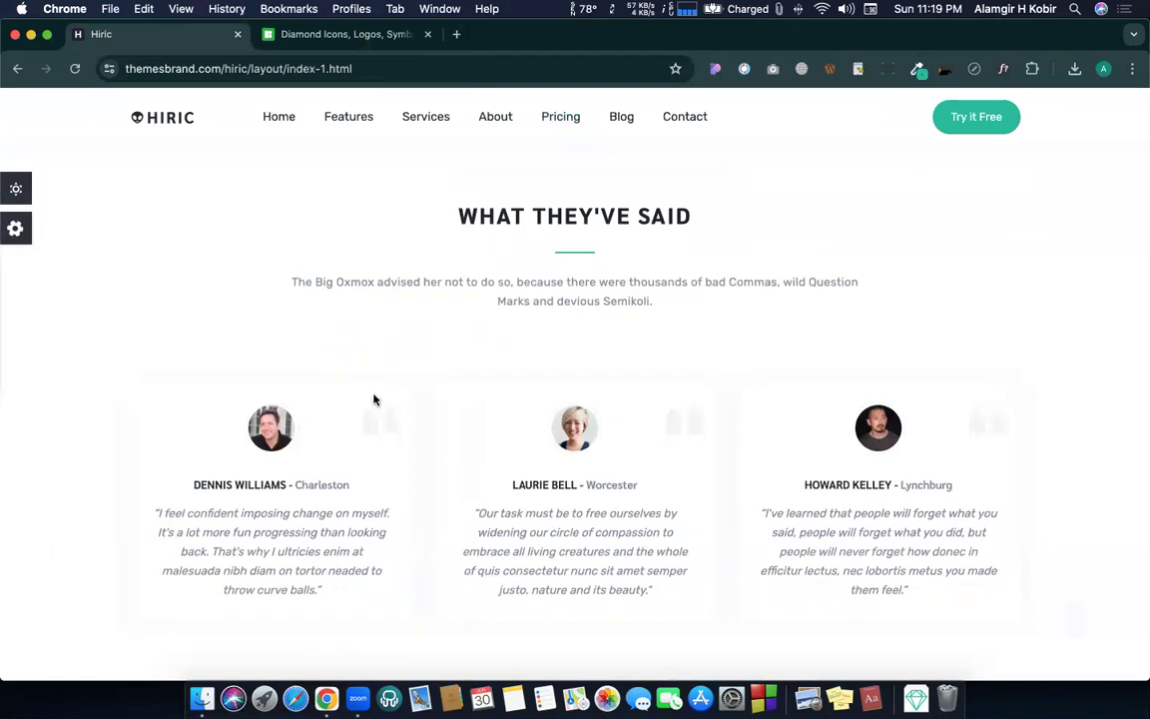
Step: Survey the Hiric page from the Let's Get Started section through Latest News and Get in Touch, and return to the hero
scroll(379, 418, down, 5)
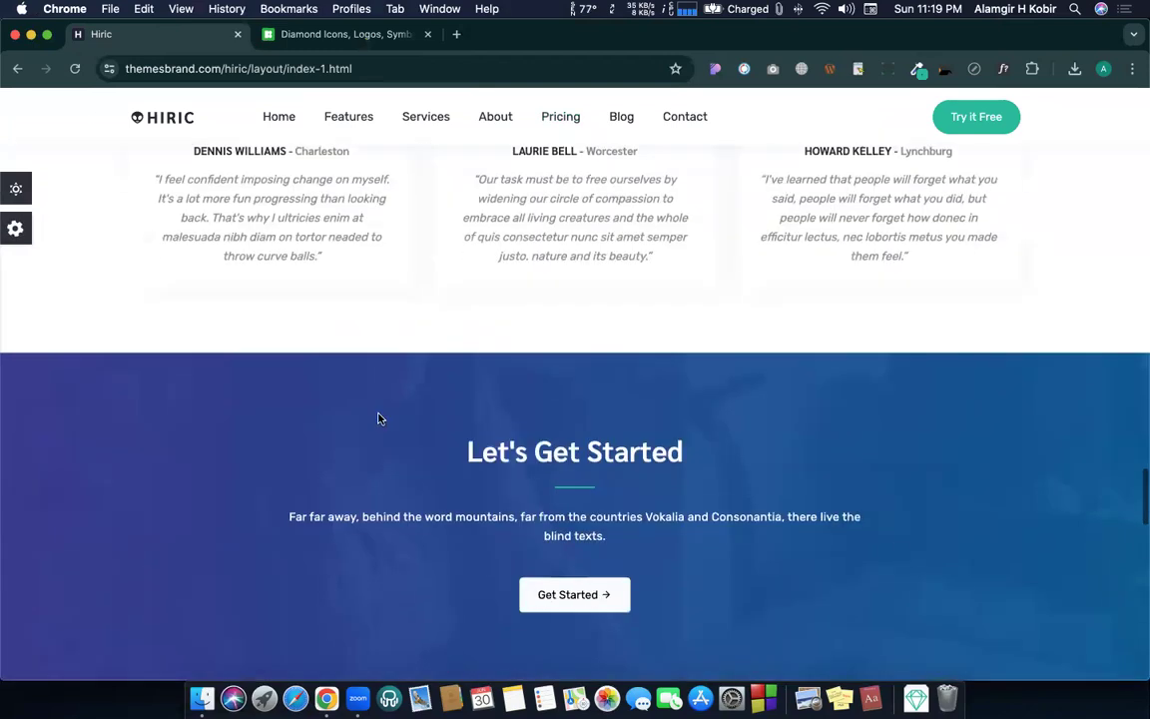
scroll(547, 509, down, 6)
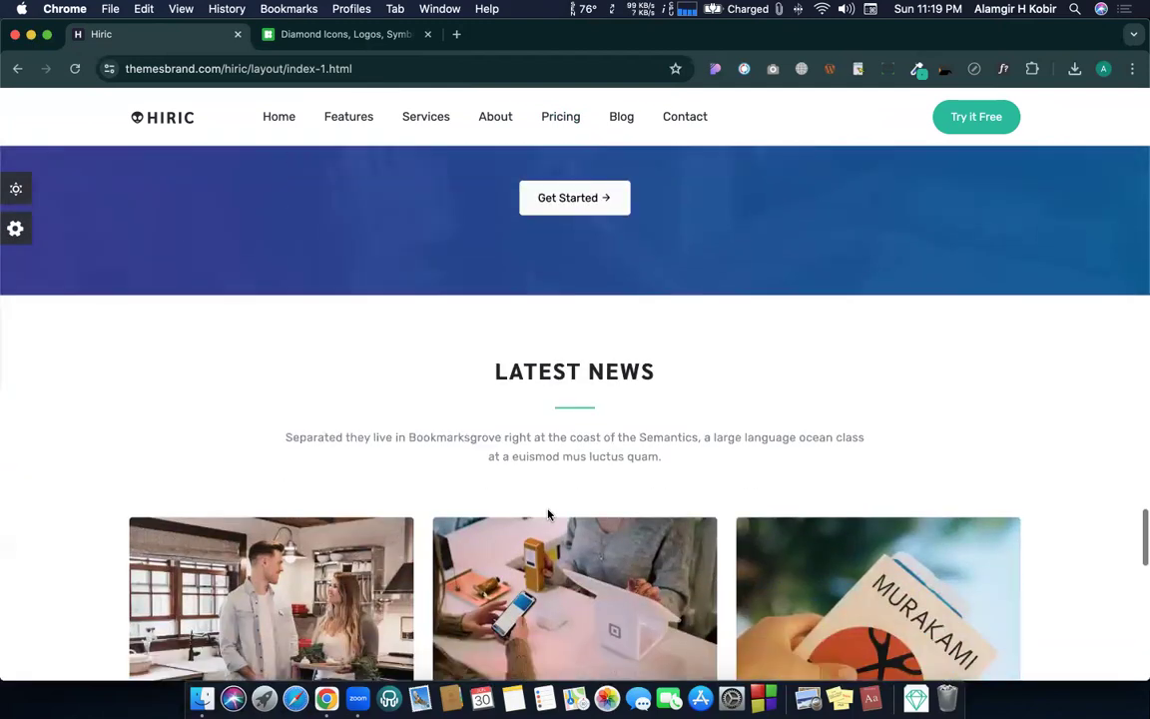
scroll(547, 514, down, 7)
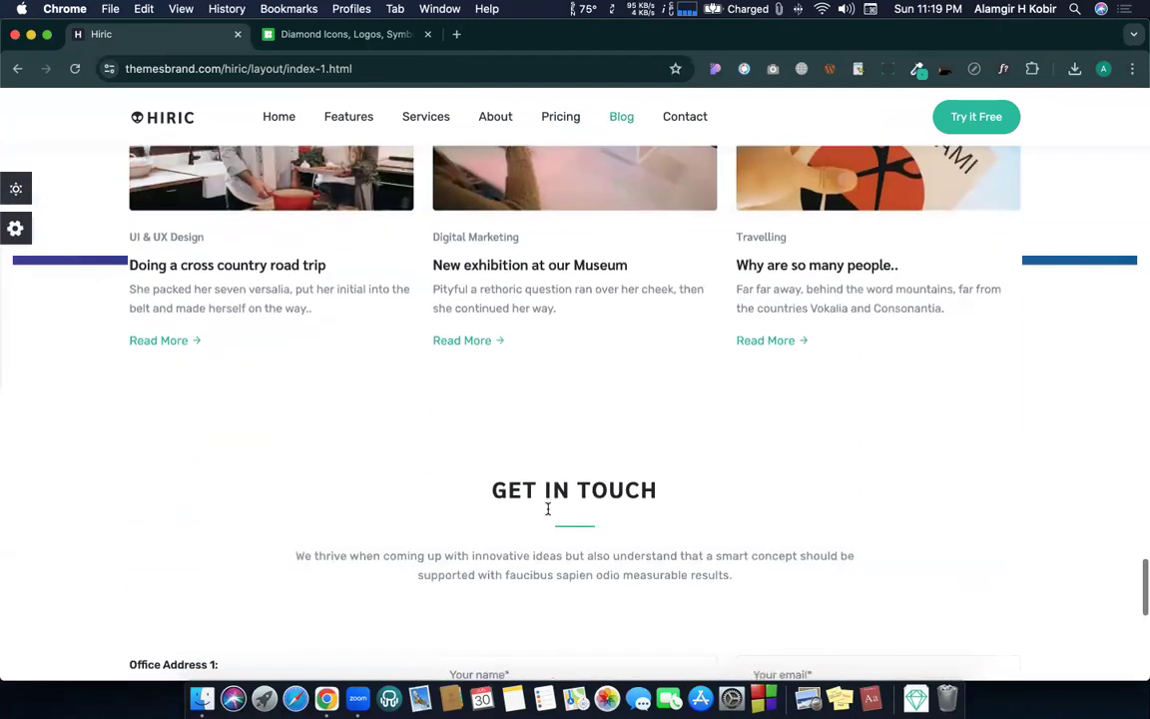
scroll(547, 509, down, 5)
scroll(390, 511, up, 3)
scroll(390, 511, up, 20)
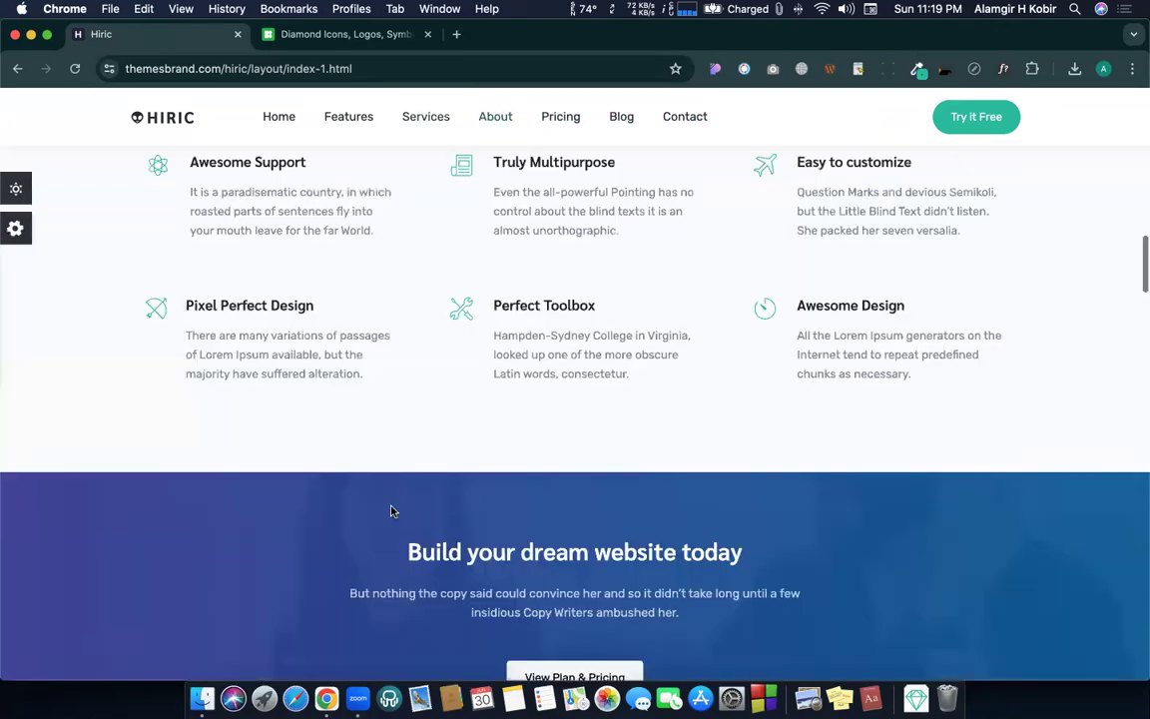
scroll(390, 512, up, 15)
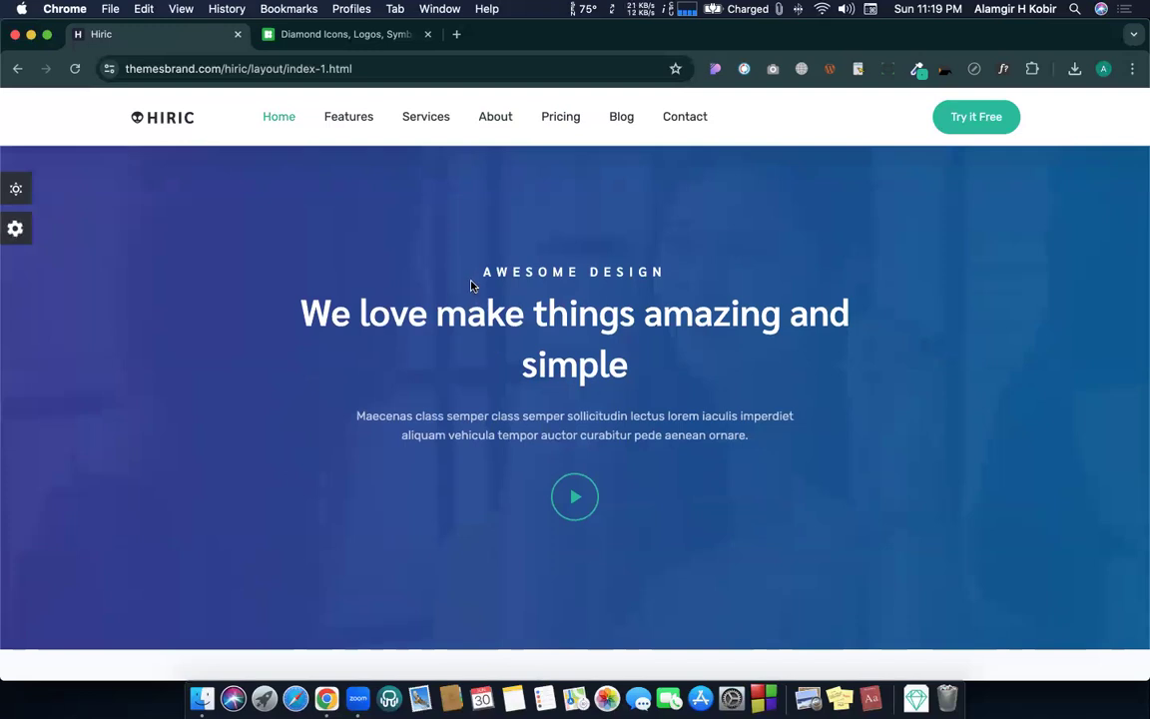
scroll(489, 378, down, 5)
scroll(490, 377, down, 20)
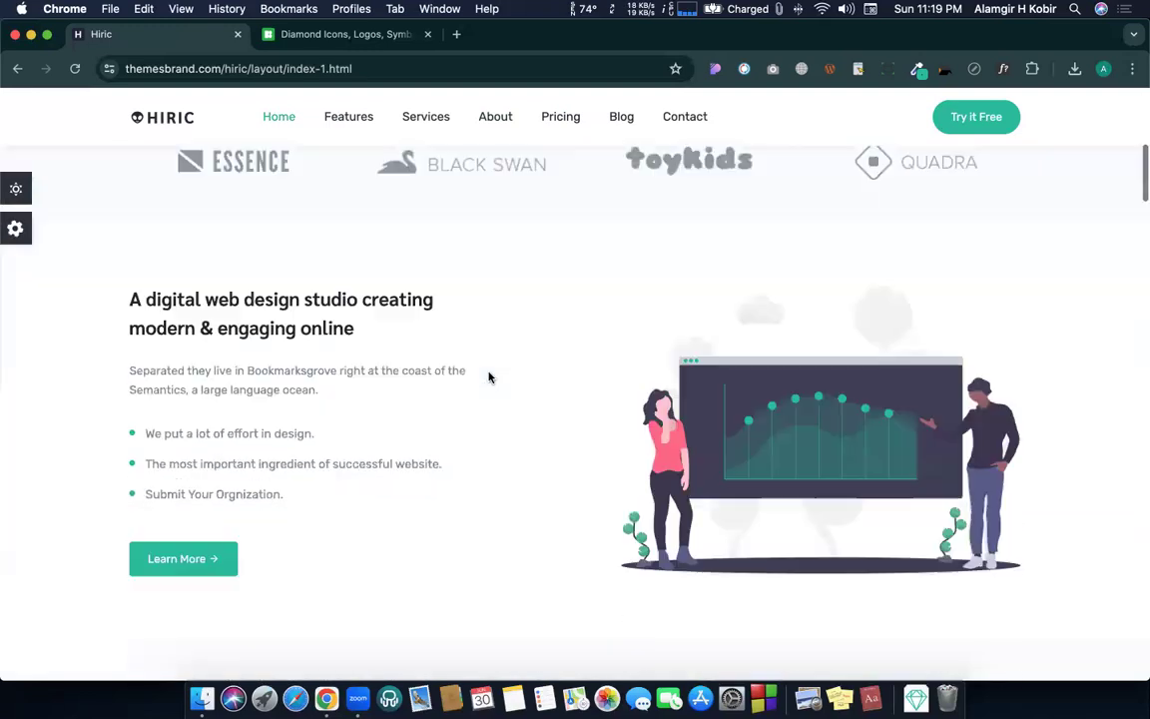
scroll(490, 377, up, 20)
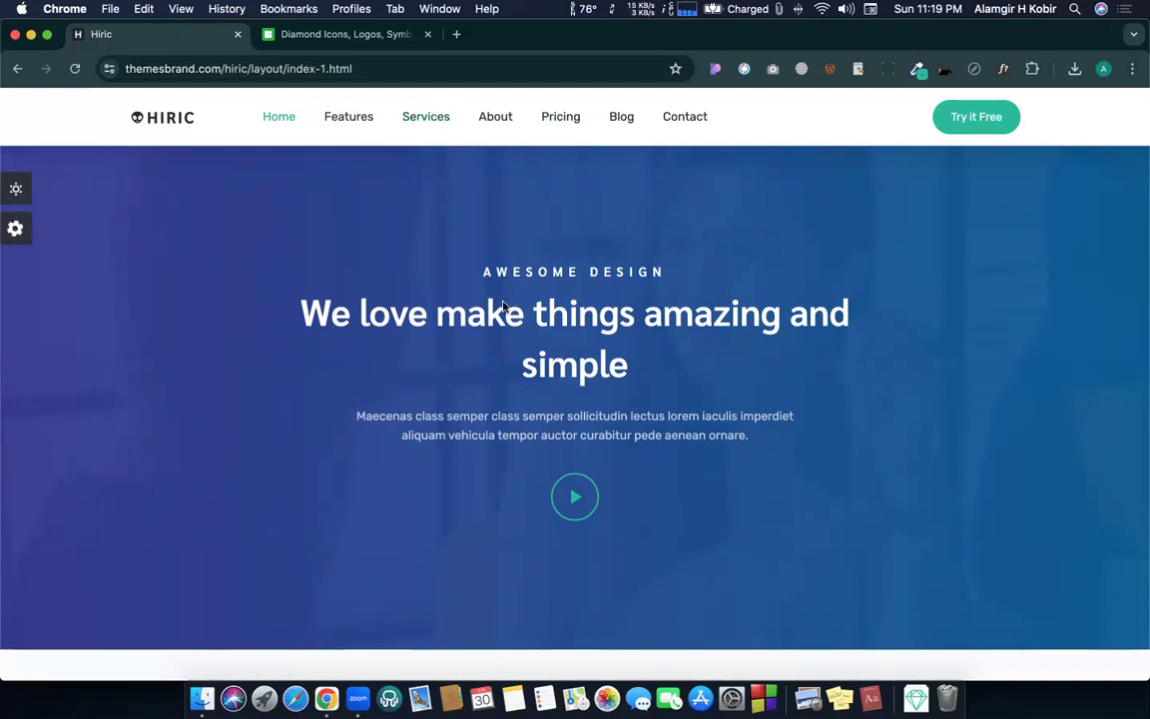
Step: Examine how the Hiric page's navigation links match its sections, and follow the About link to its section
scroll(503, 304, down, 5)
scroll(503, 305, down, 7)
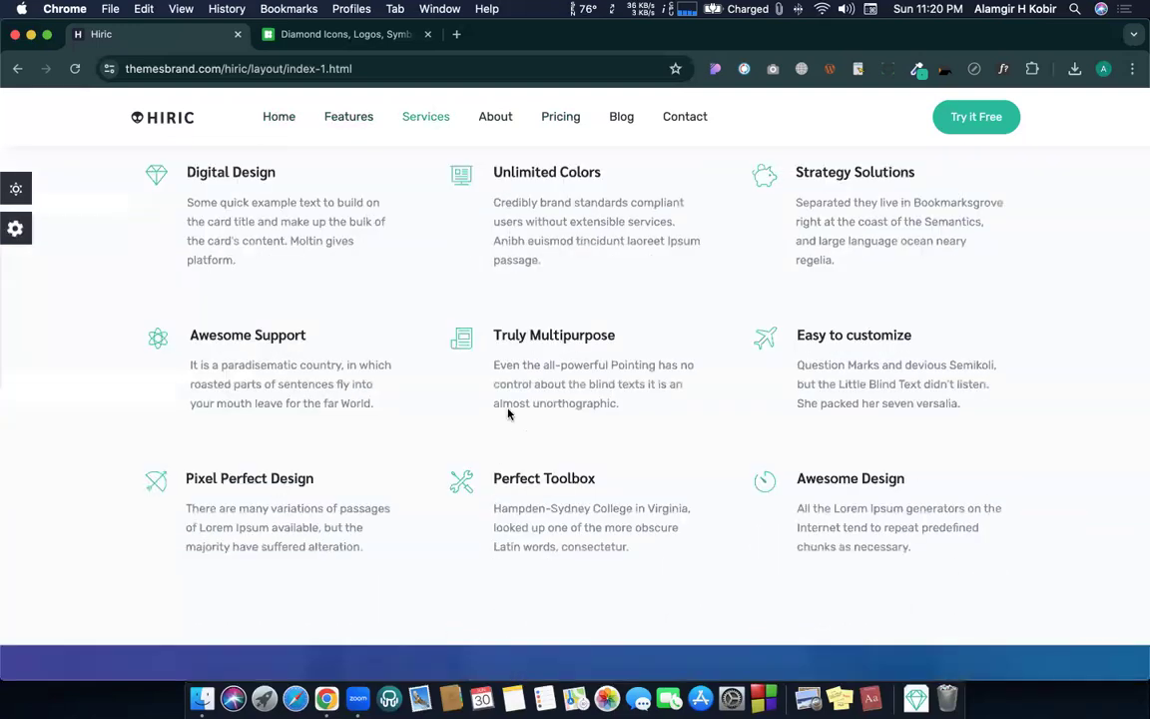
scroll(508, 410, down, 4)
scroll(508, 413, down, 4)
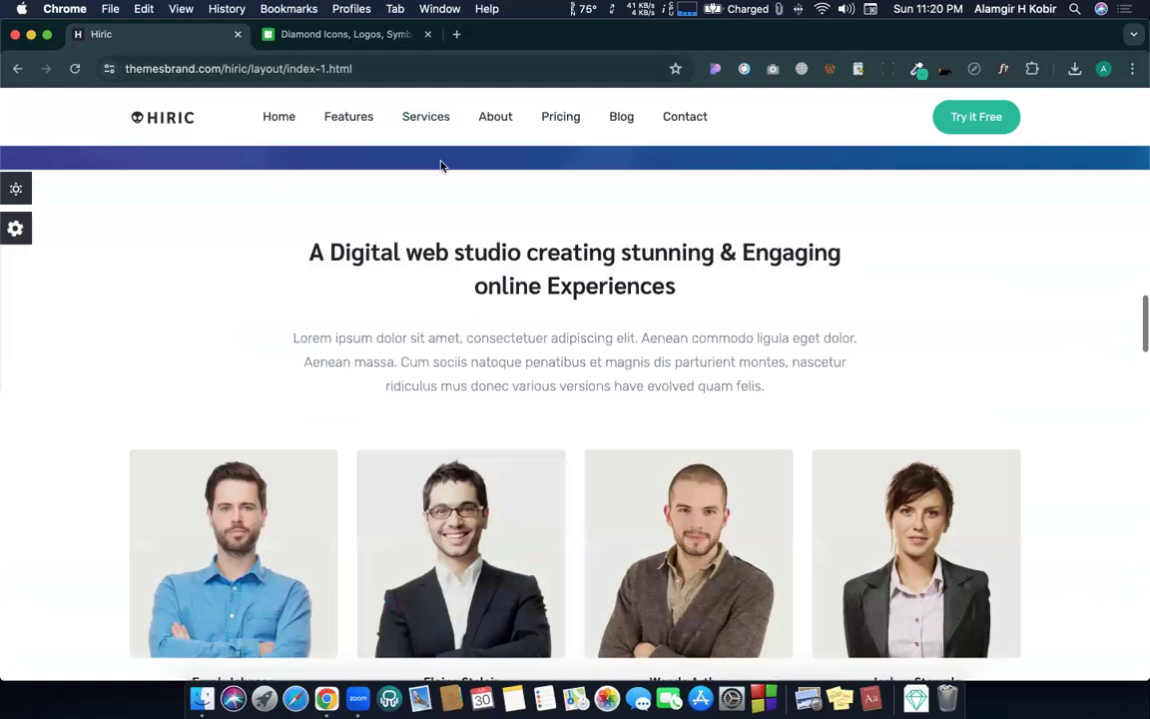
scroll(462, 152, down, 4)
scroll(462, 152, down, 10)
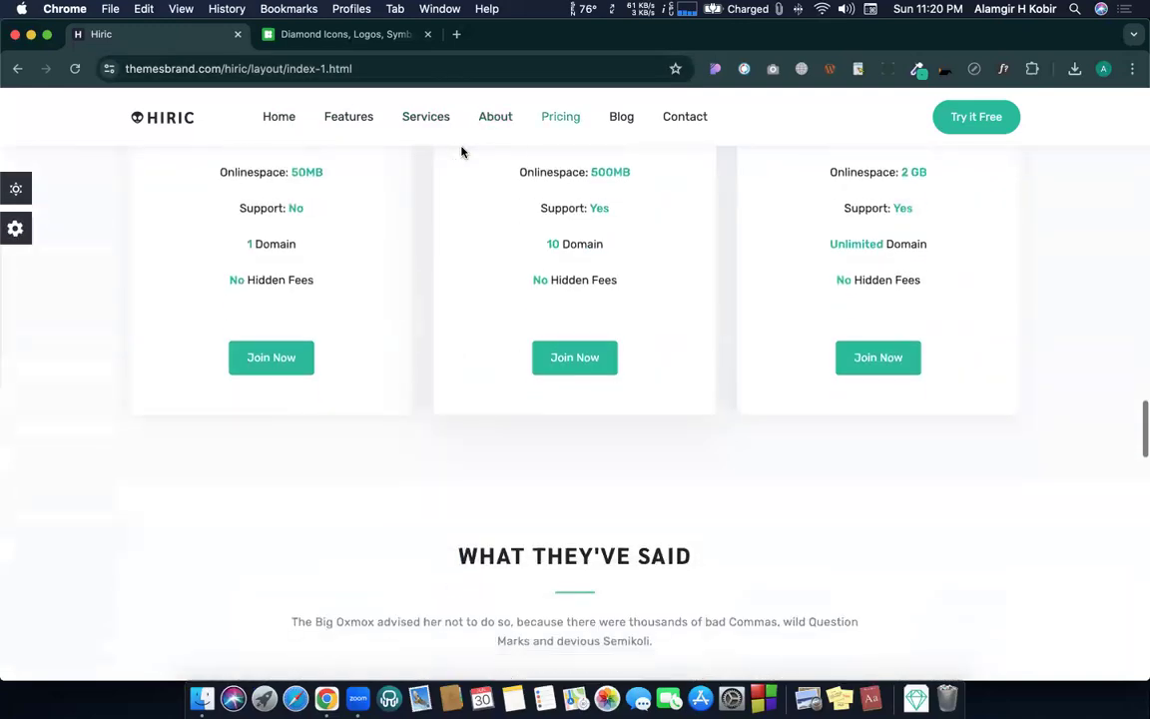
scroll(462, 151, down, 15)
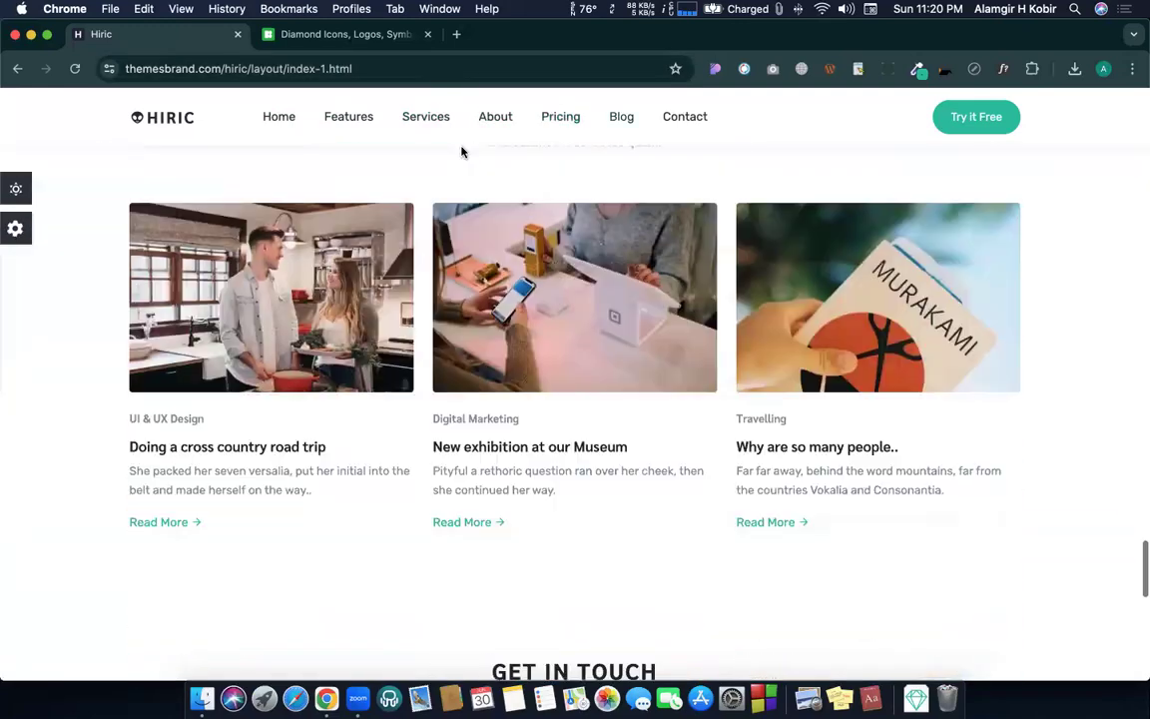
scroll(462, 152, down, 2)
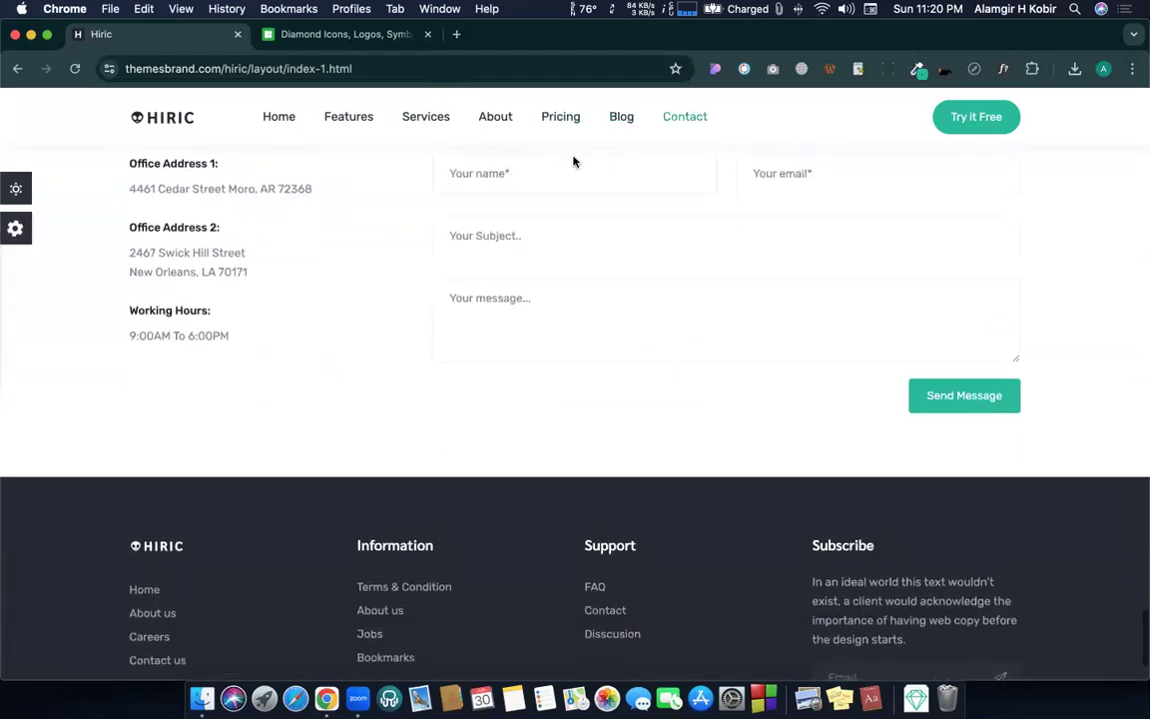
click(491, 115)
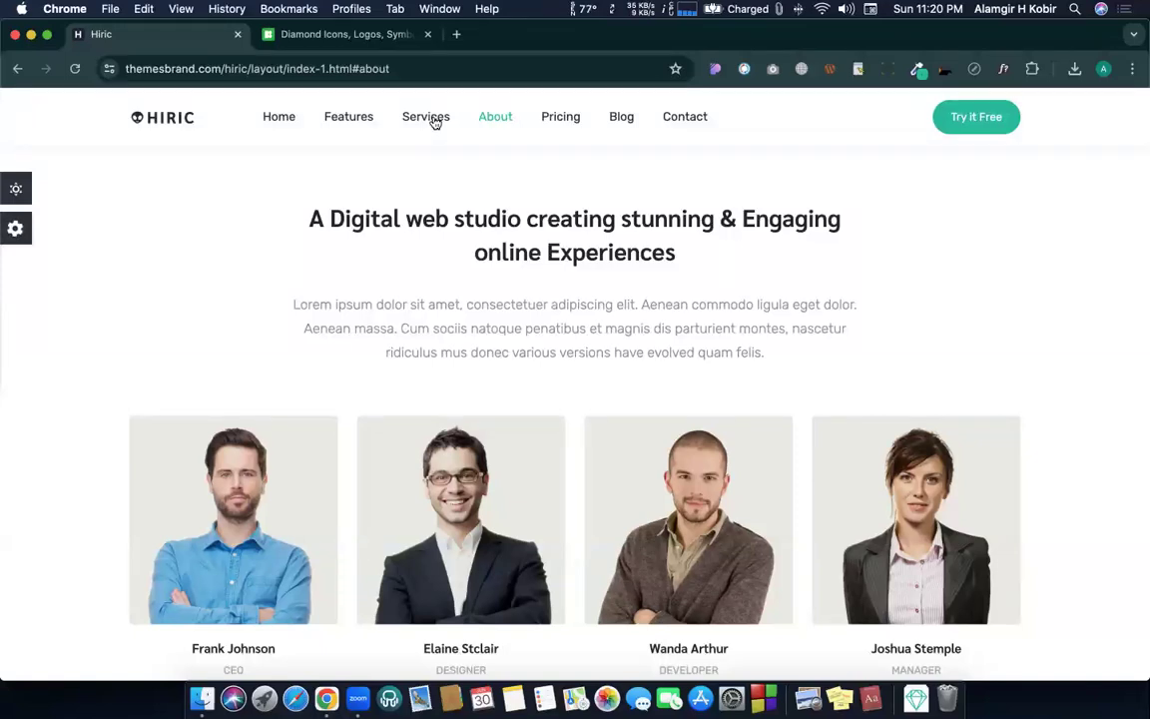
Step: Switch to Webflow and give the hero section the in-page linking ID home-hero
key(ctrl+Left)
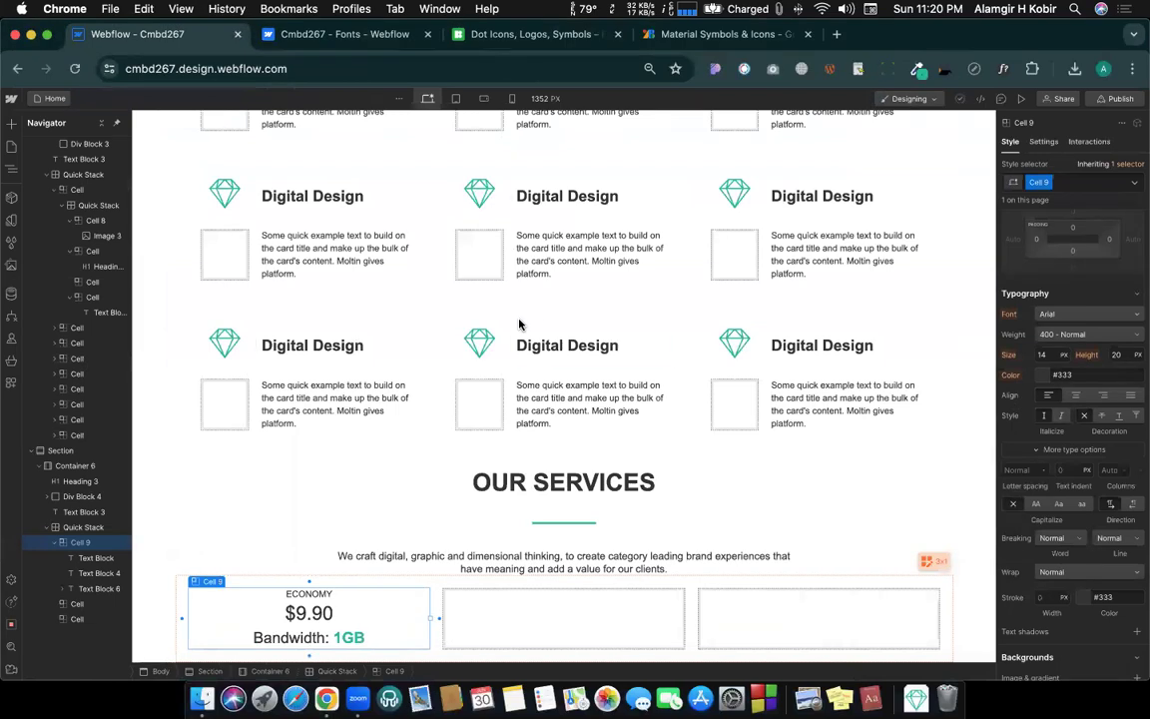
scroll(519, 325, up, 10)
scroll(519, 325, up, 5)
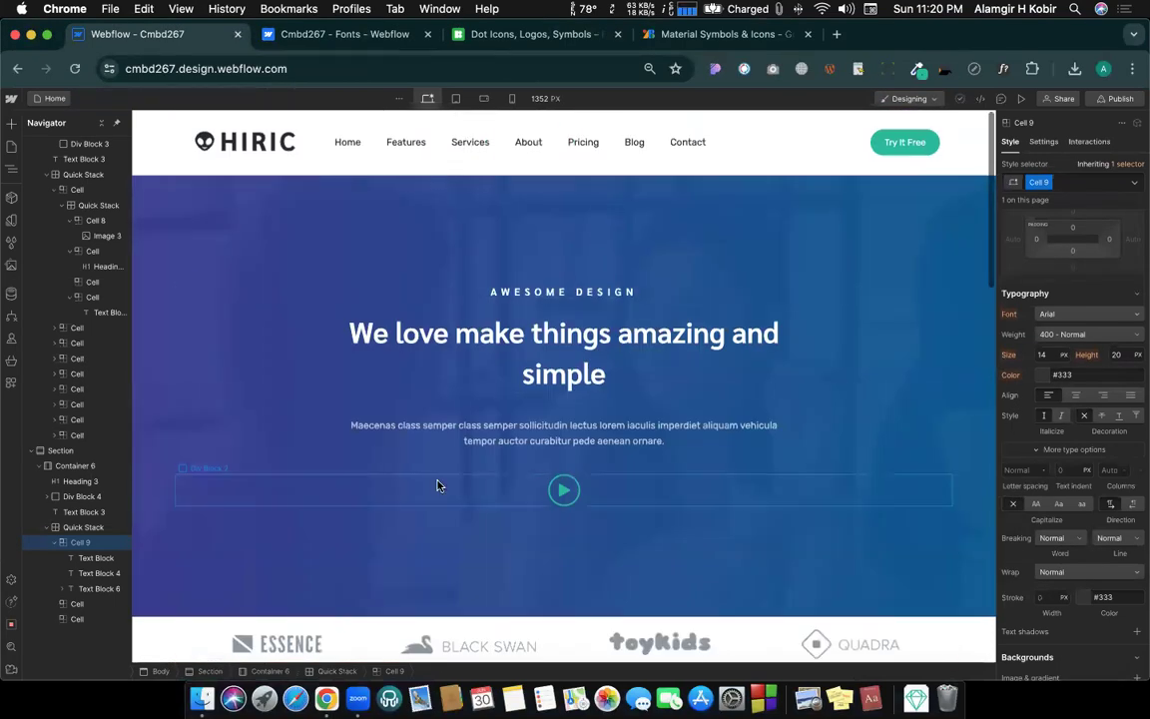
click(263, 272)
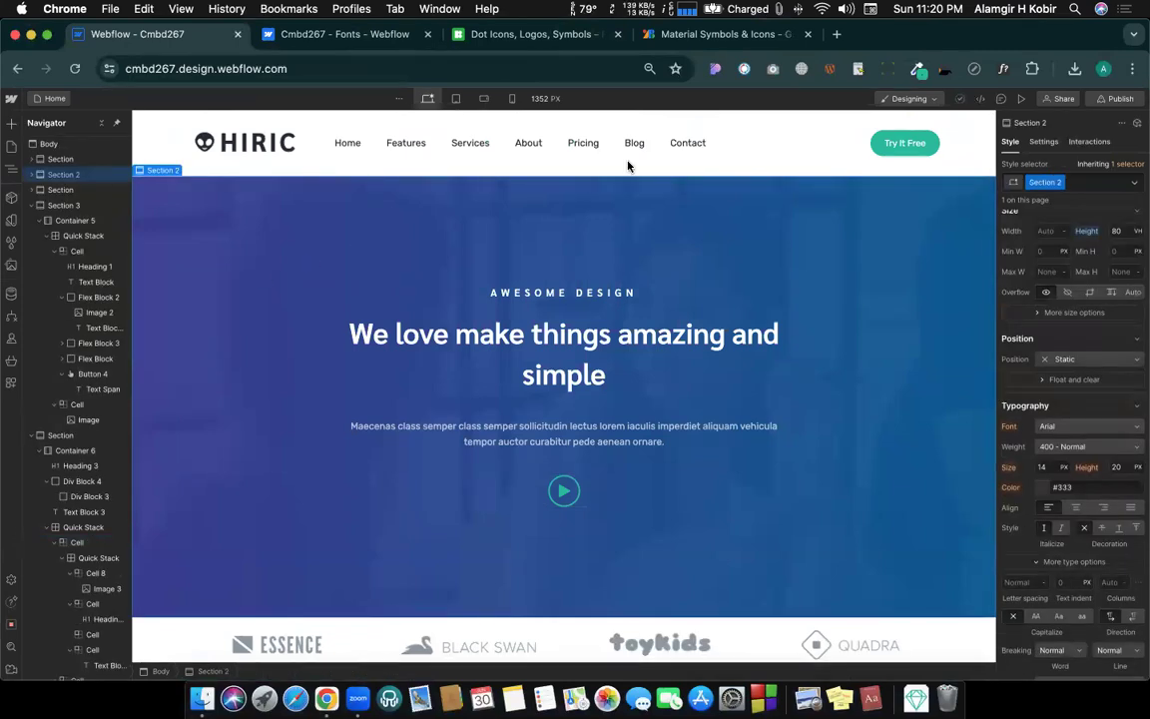
click(1042, 141)
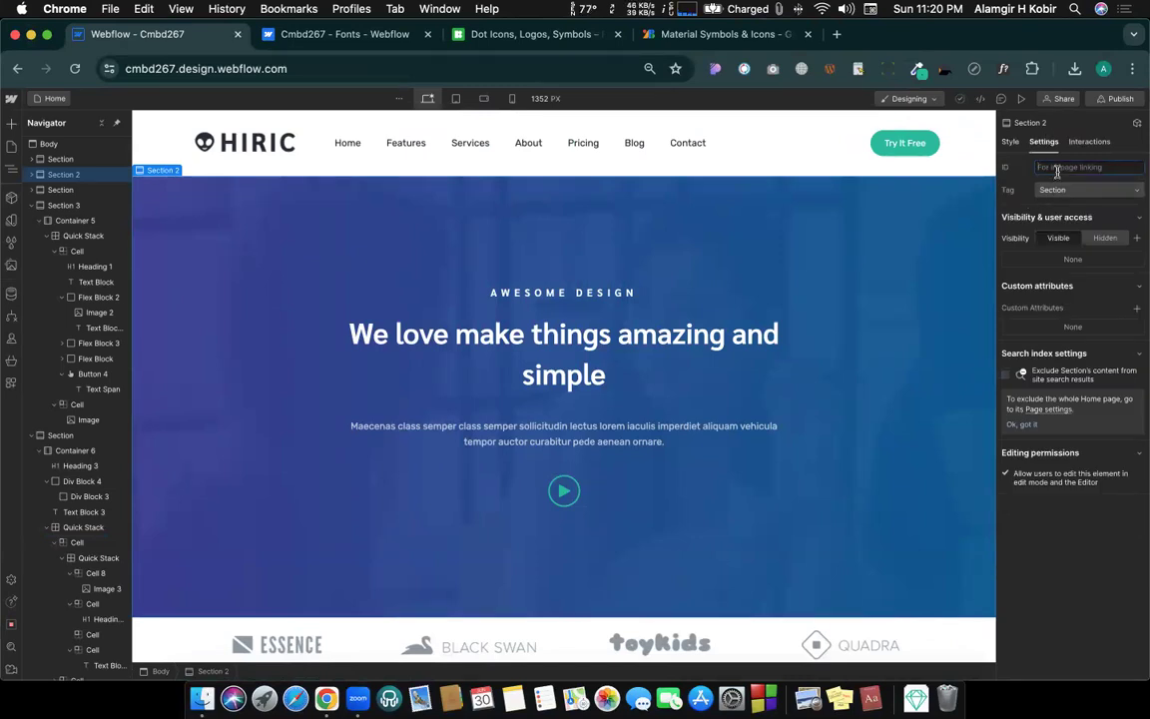
text(home-hero)
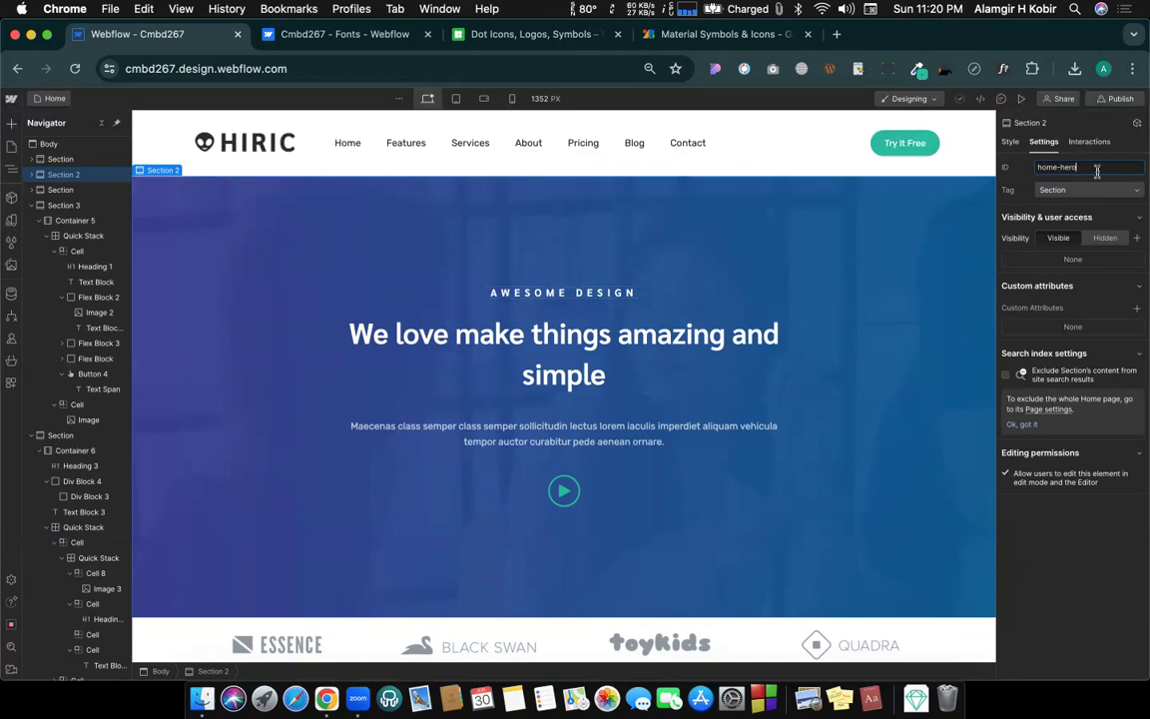
Step: Give the digital web design studio section the in-page linking ID stubio
scroll(778, 340, down, 1)
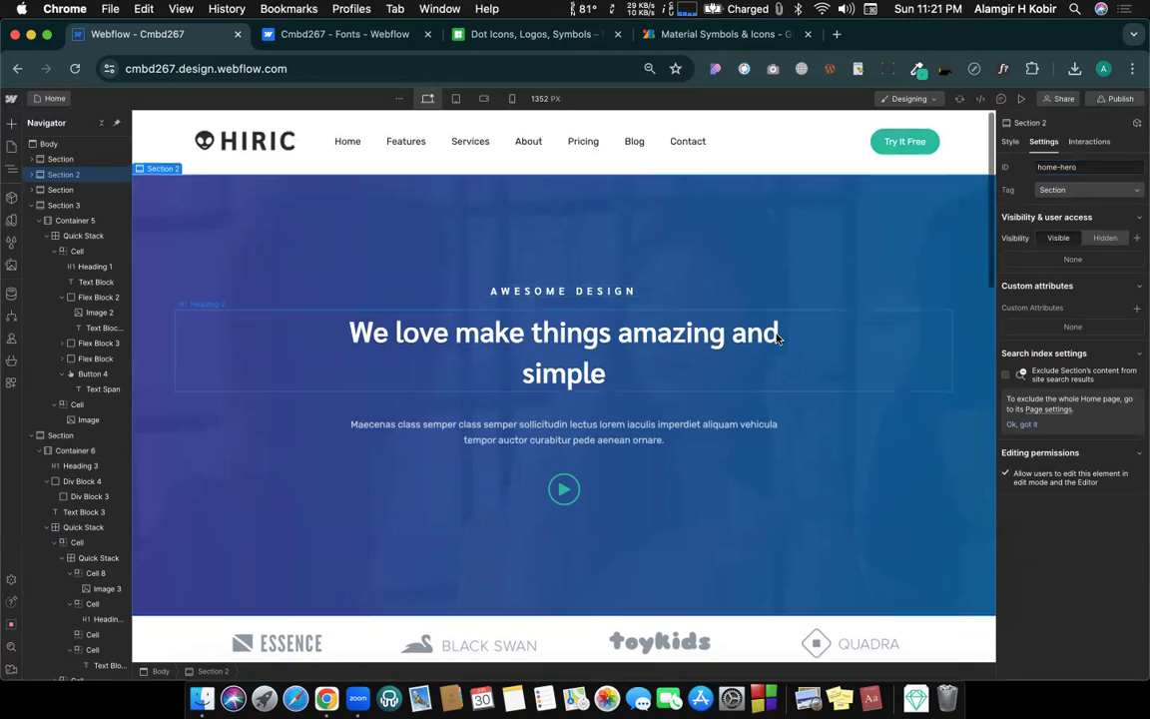
scroll(778, 339, down, 10)
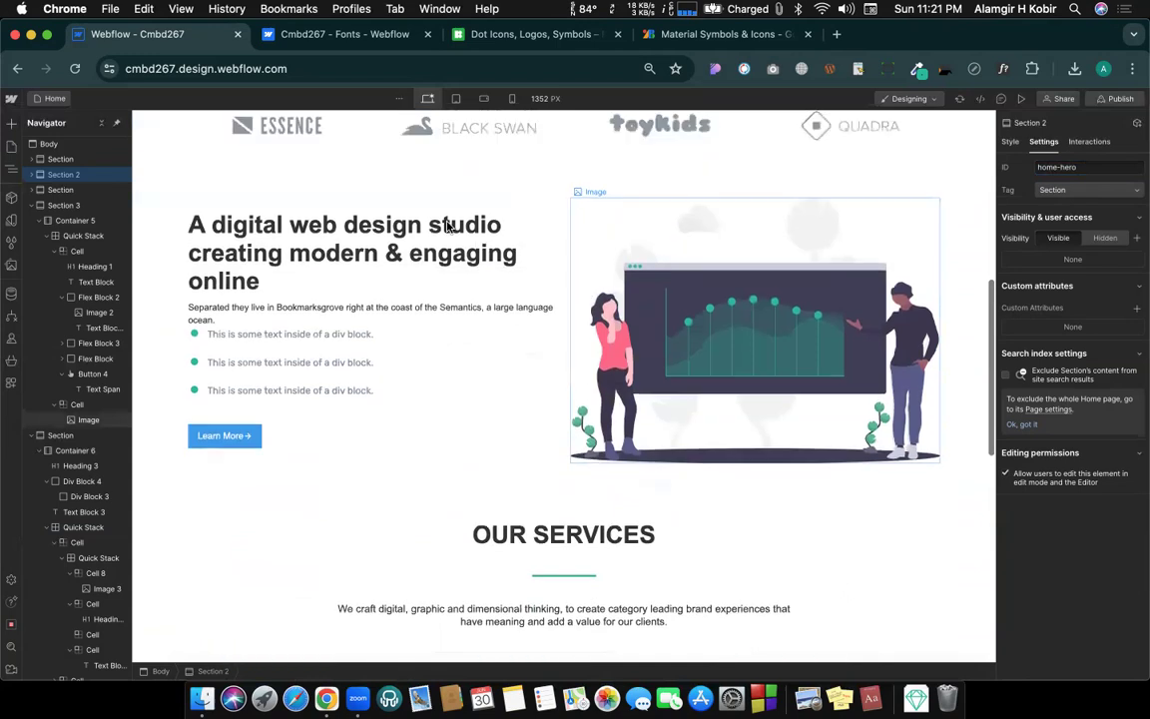
scroll(411, 283, up, 2)
click(409, 279)
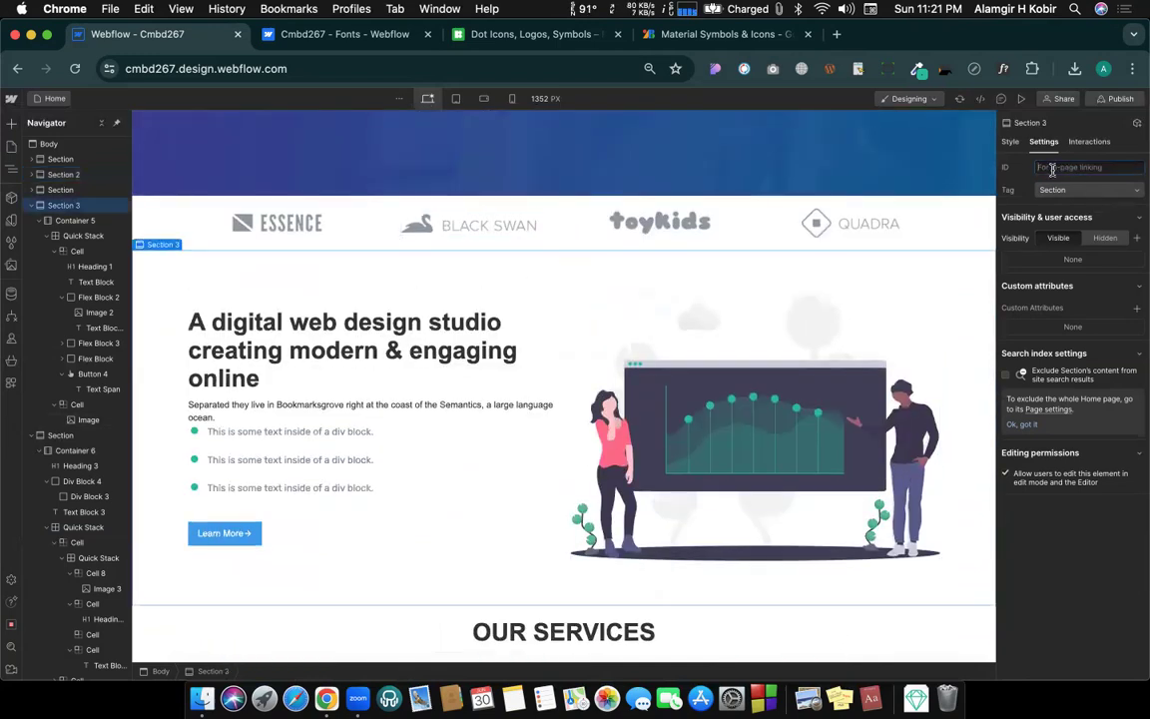
text(studio)
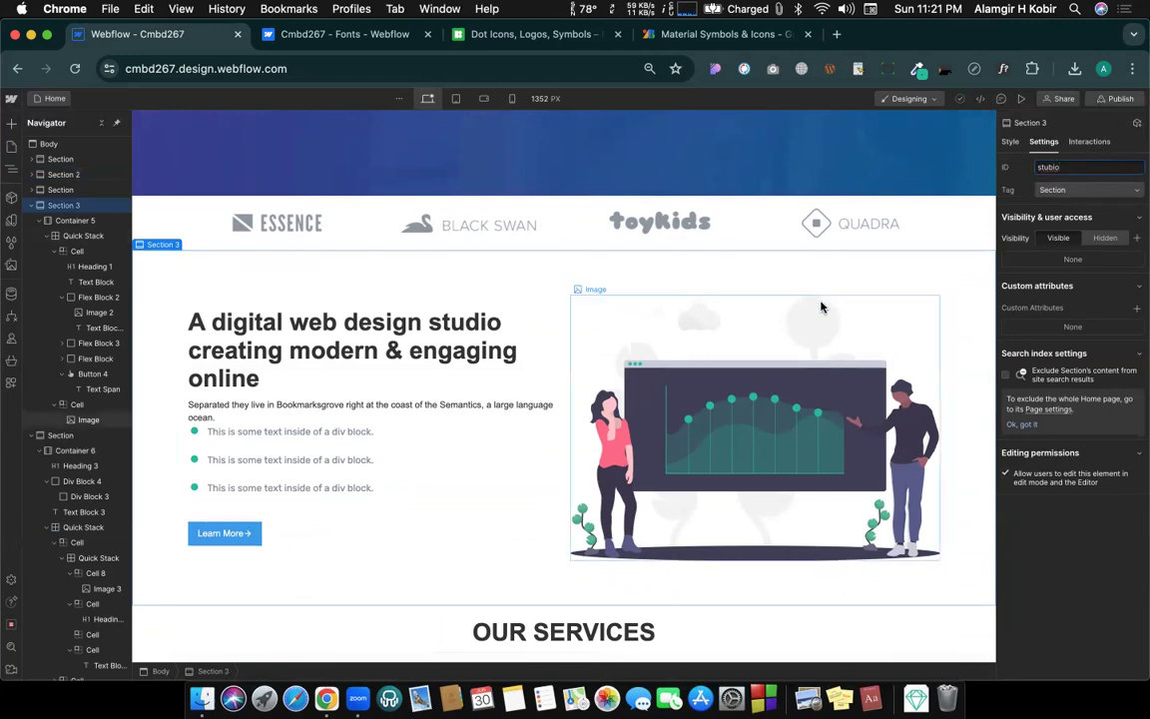
Step: Give the OUR SERVICES heading above the Digital Design cards the in-page linking ID SERVICES, copied from the heading text
scroll(529, 424, down, 10)
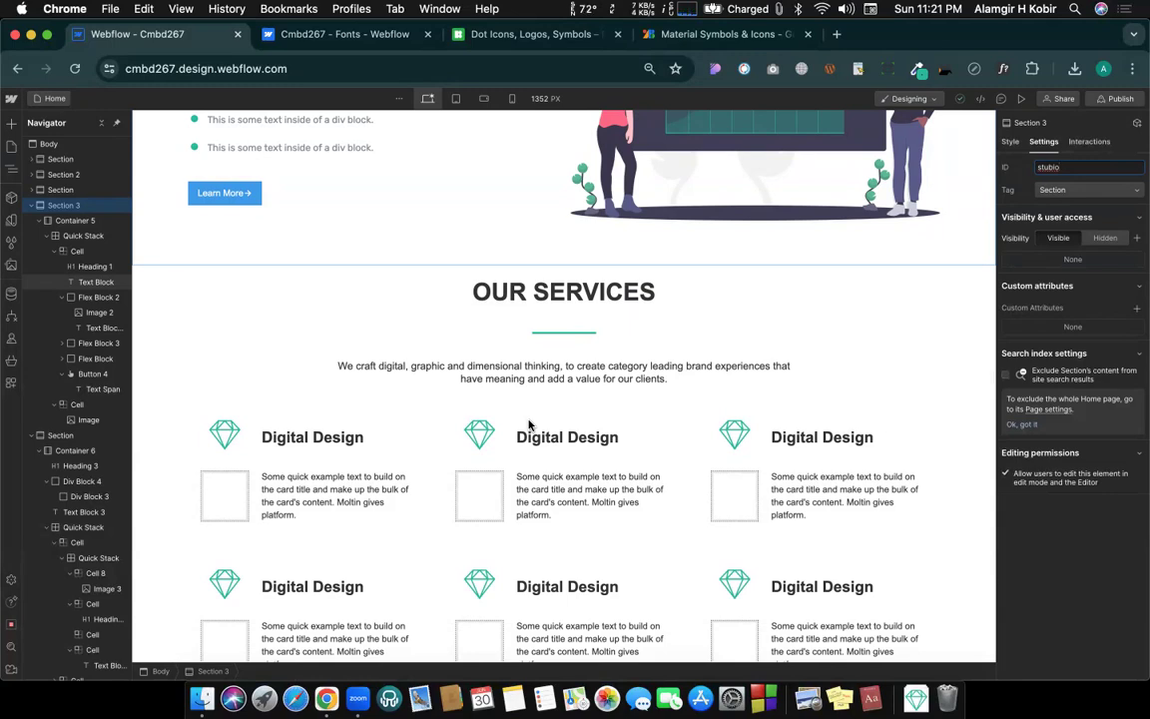
key(ctrl+Right)
scroll(478, 403, down, 1)
key(ctrl+Left)
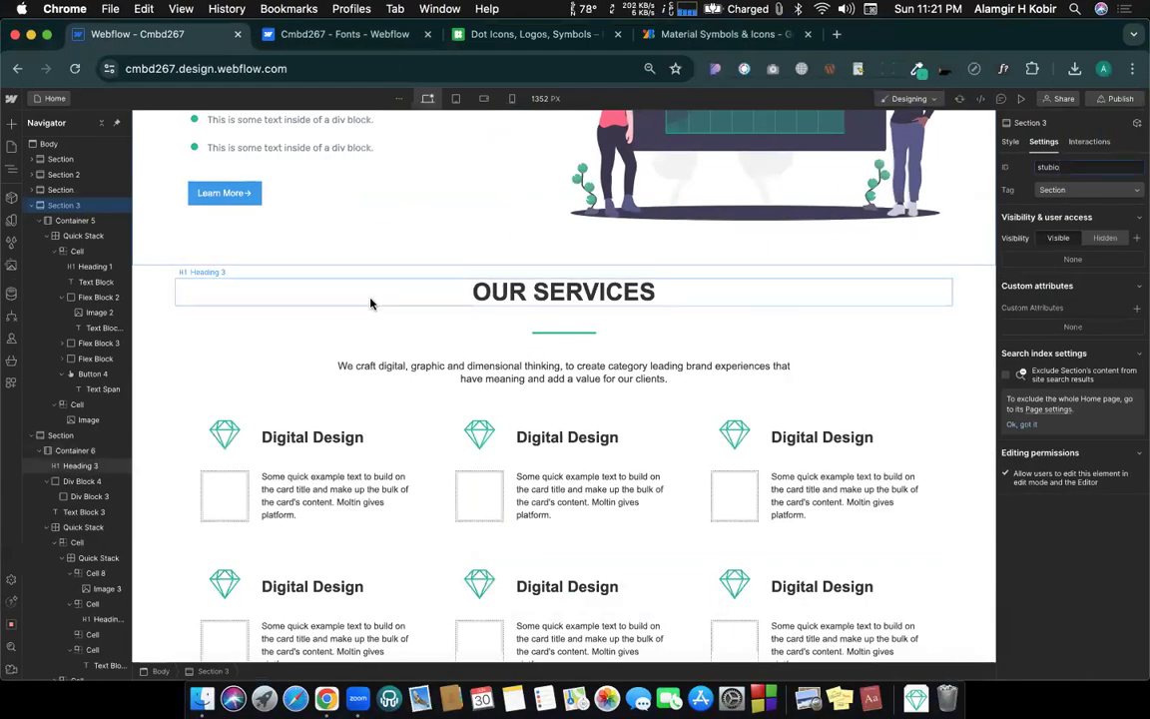
click(555, 290)
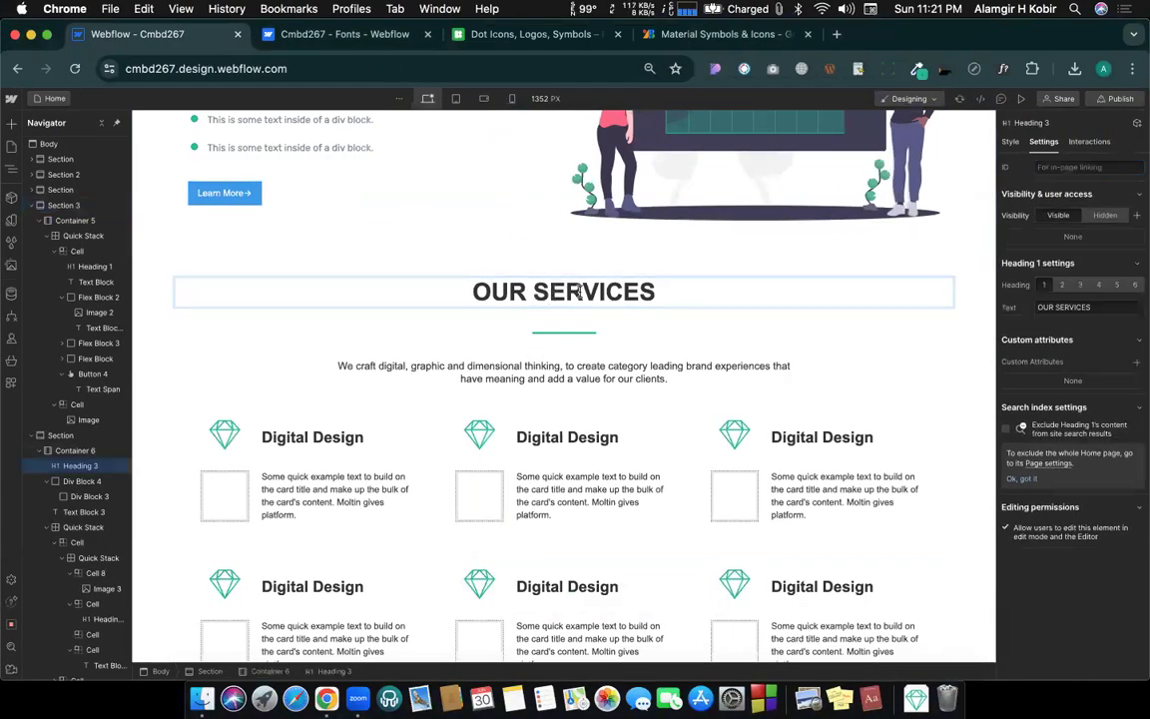
double_click(555, 290)
key(super+c)
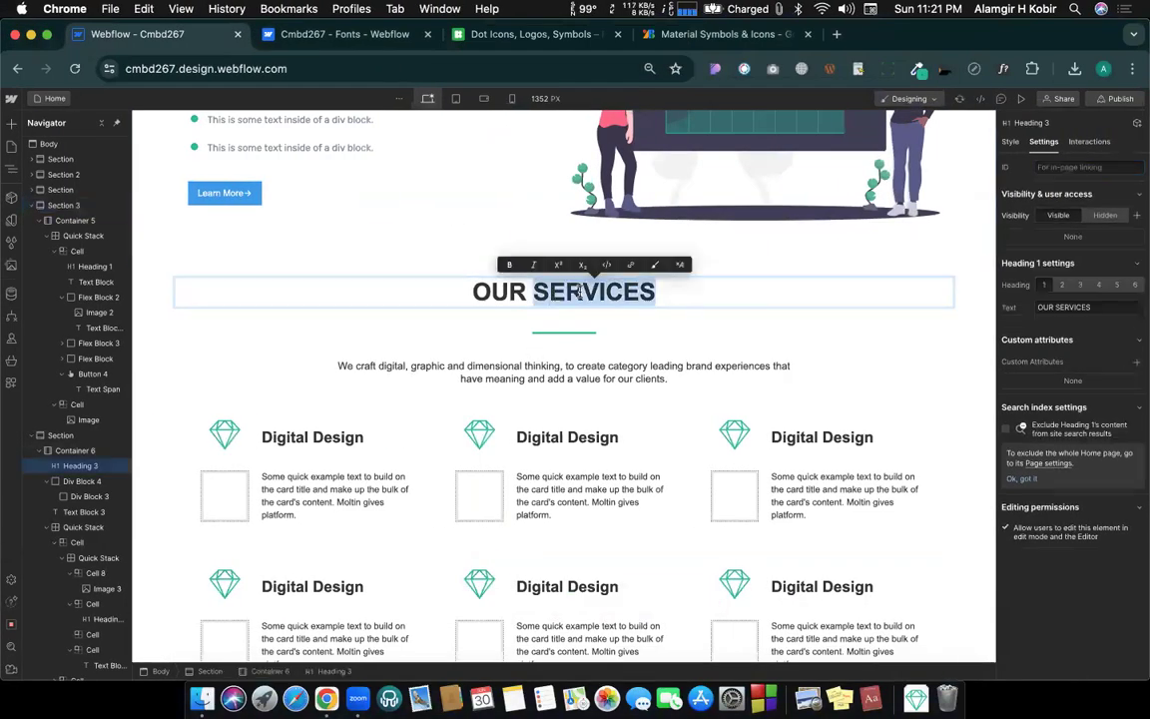
click(1064, 170)
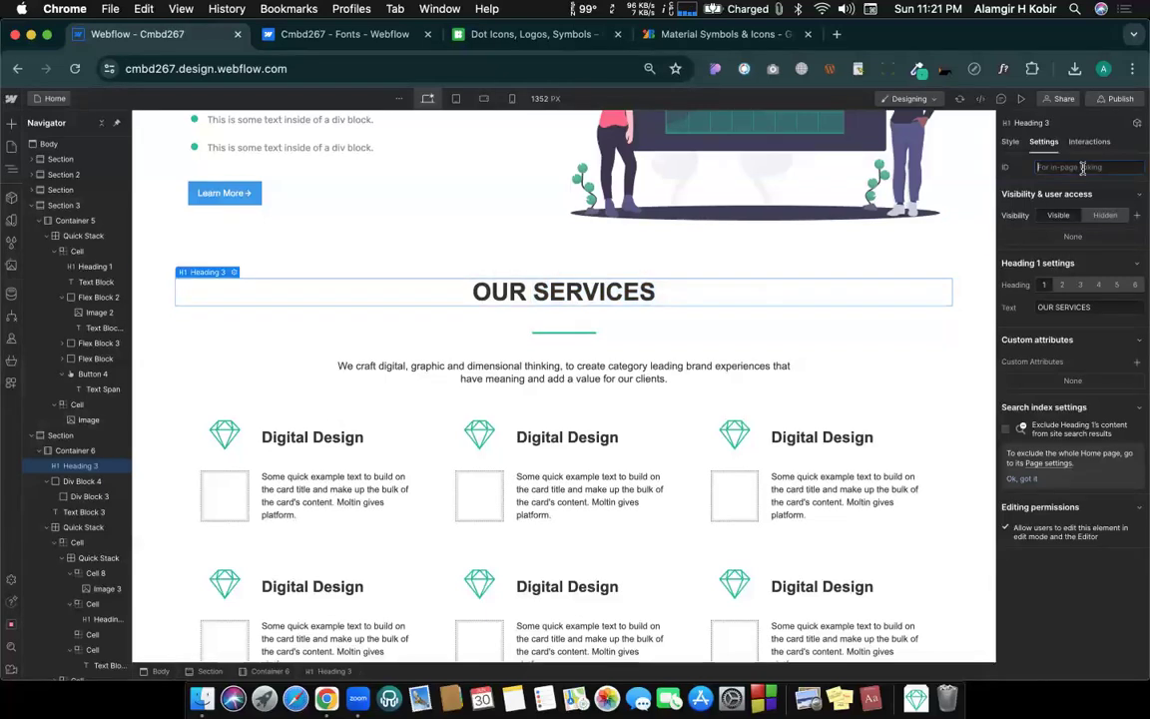
key(super+v)
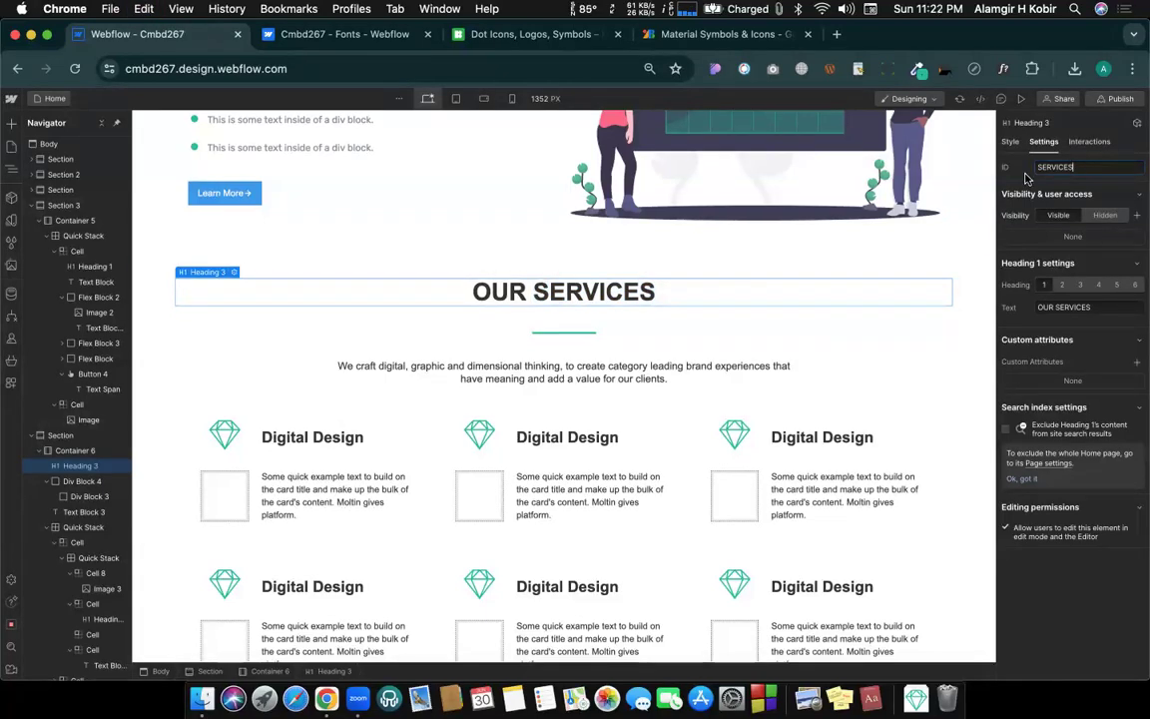
Step: Link the Home navigation item to the home-hero page section
scroll(775, 384, up, 10)
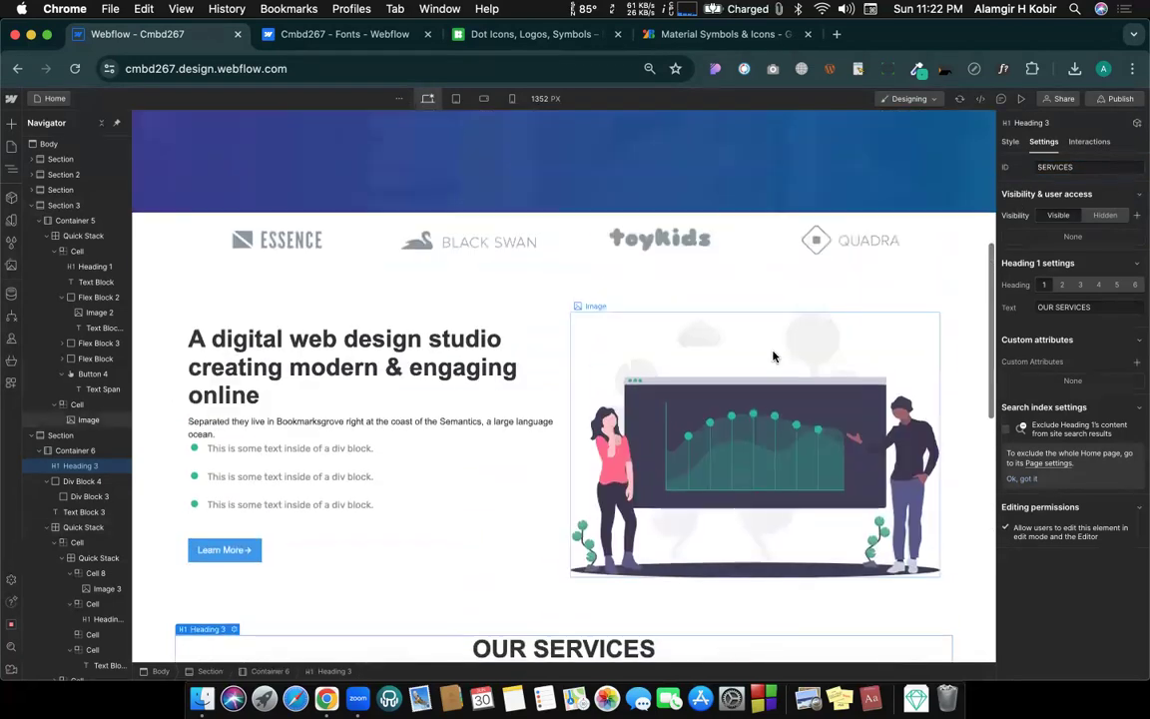
scroll(772, 356, up, 3)
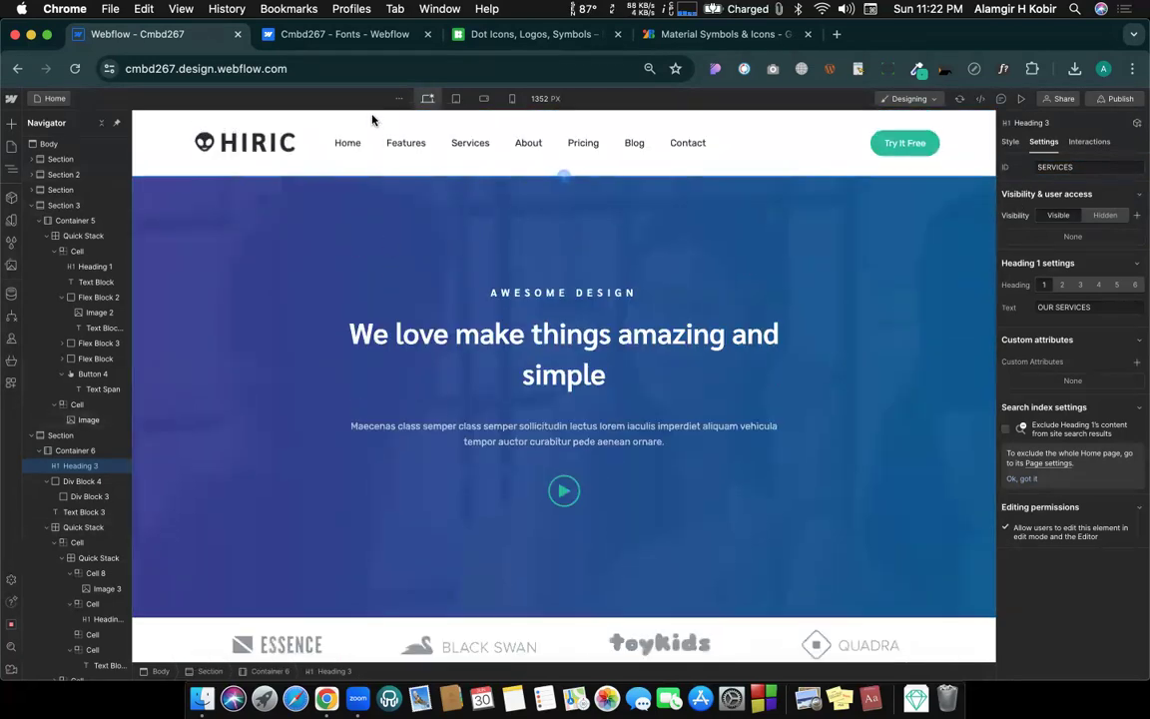
click(359, 147)
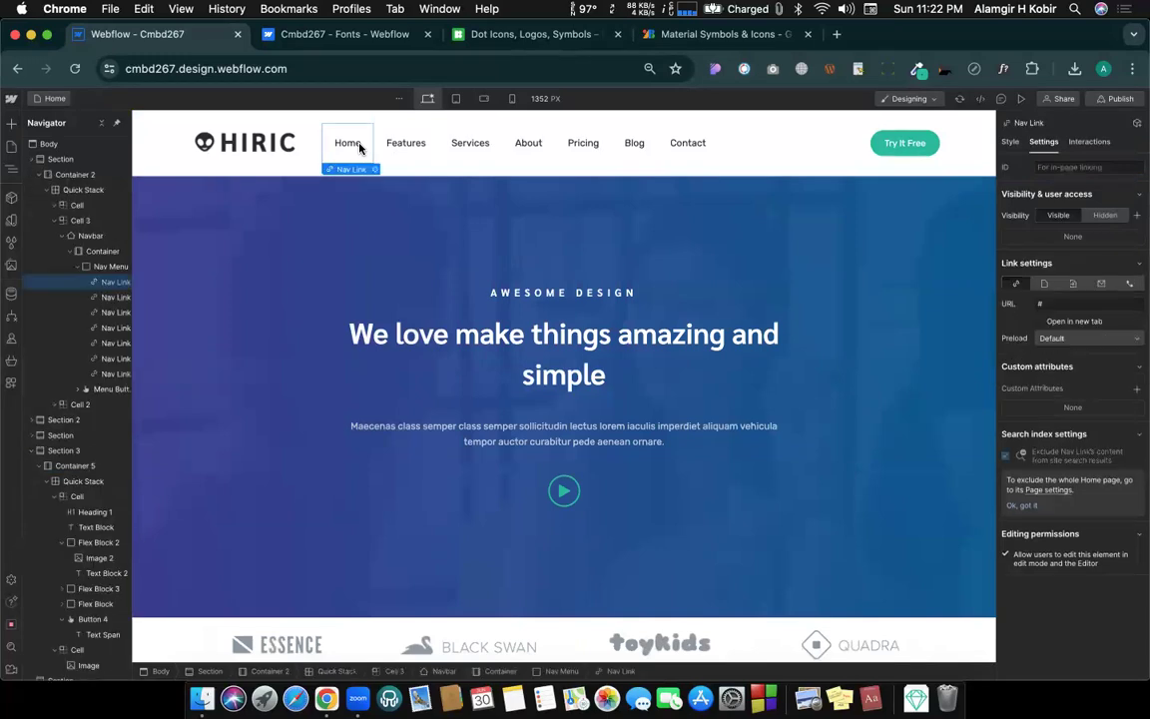
click(374, 168)
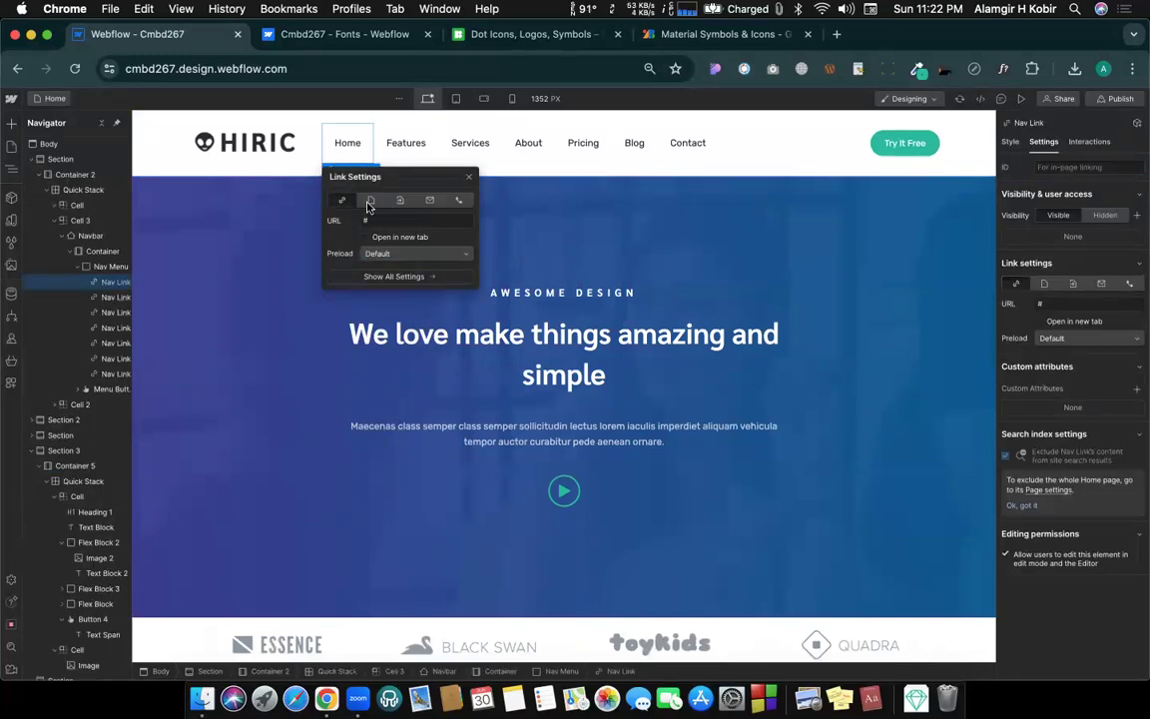
click(401, 201)
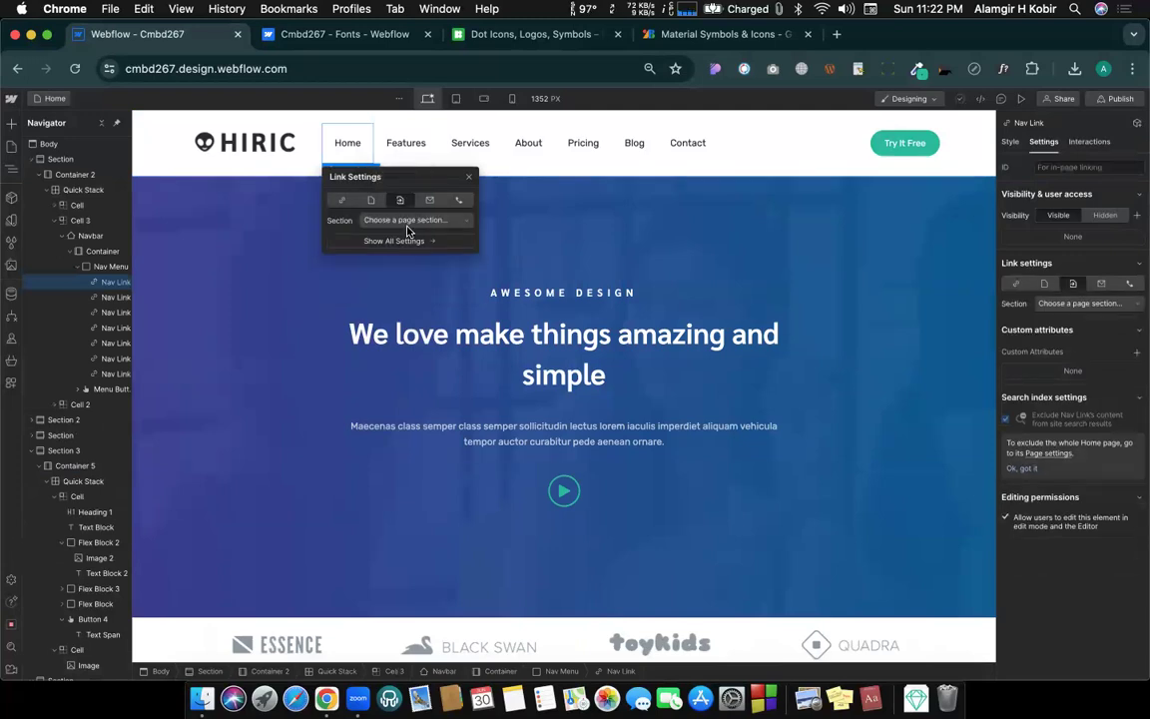
click(406, 223)
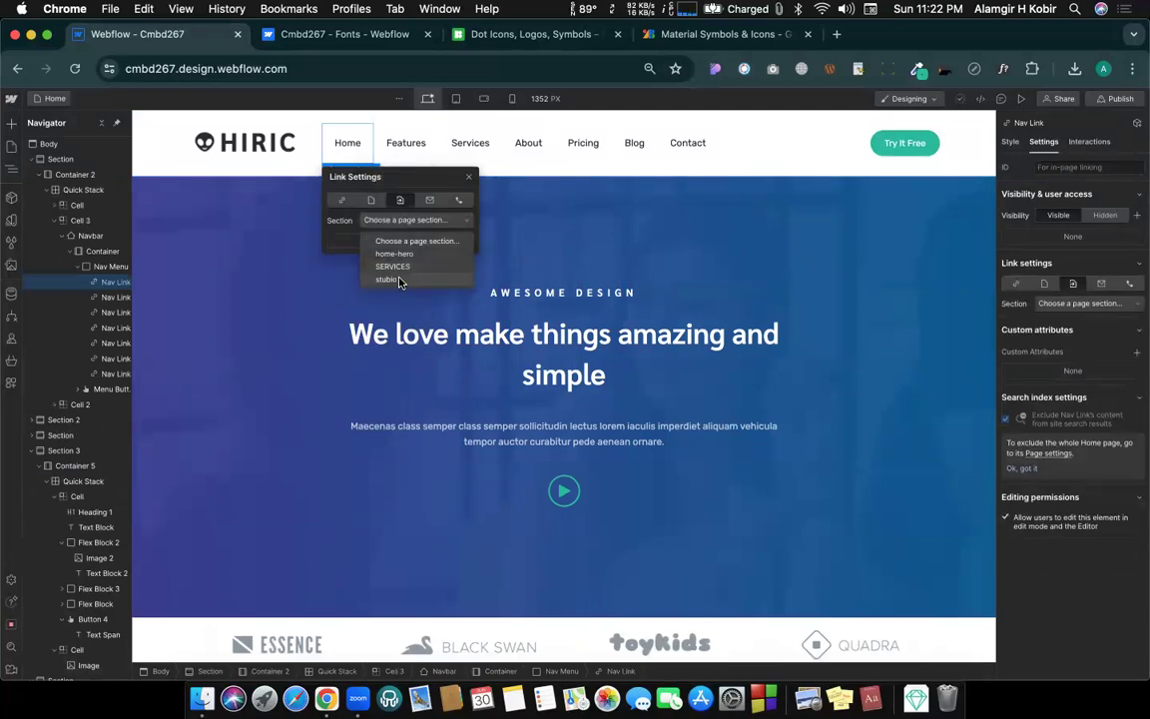
click(399, 254)
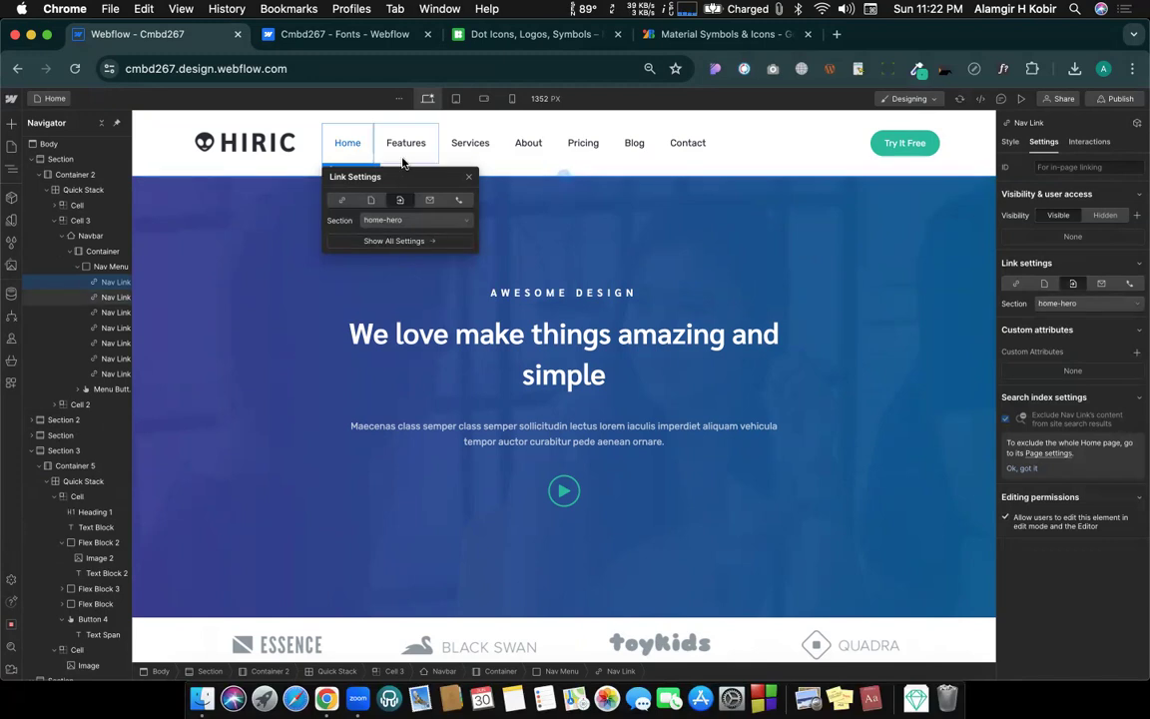
Step: Link the Services navigation item to the SERVICES page section
click(476, 153)
click(491, 170)
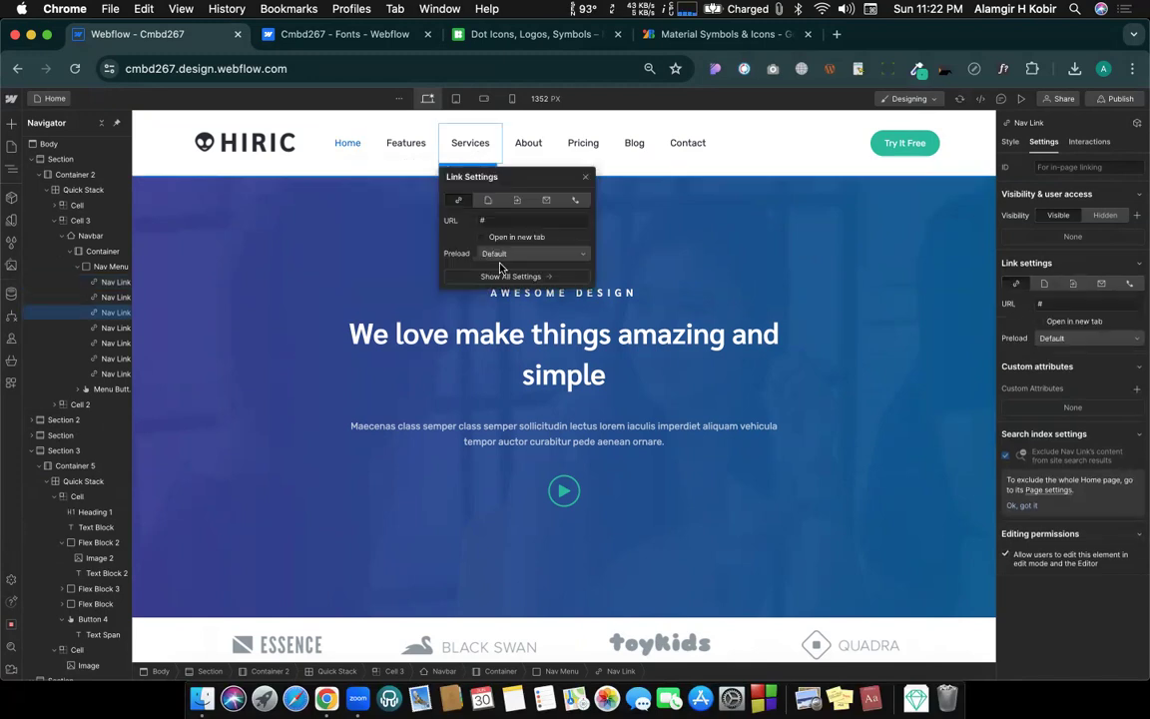
click(475, 219)
text(s)
key(BackSpace)
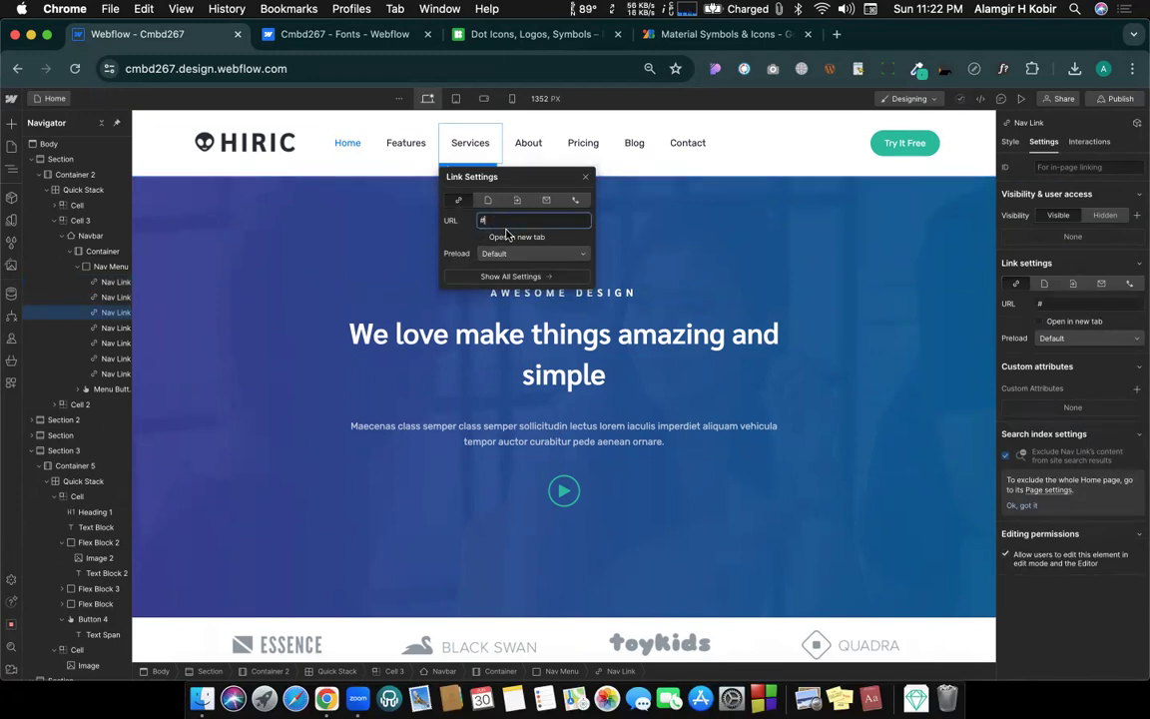
key(super+a)
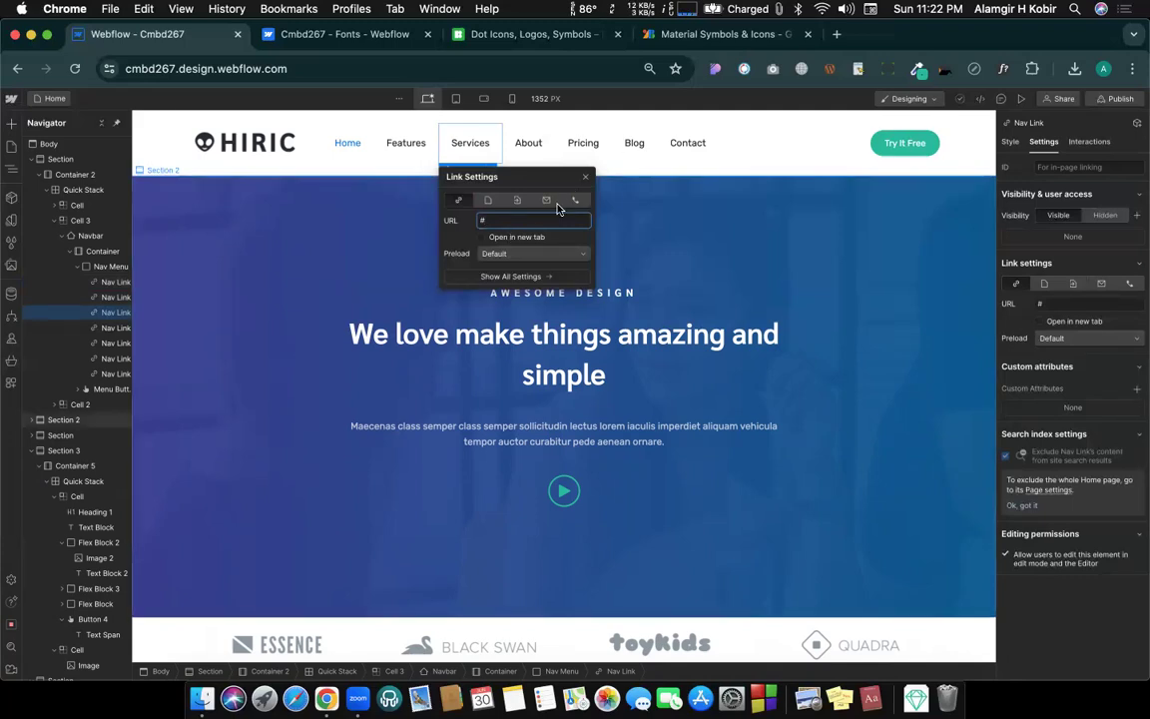
click(517, 200)
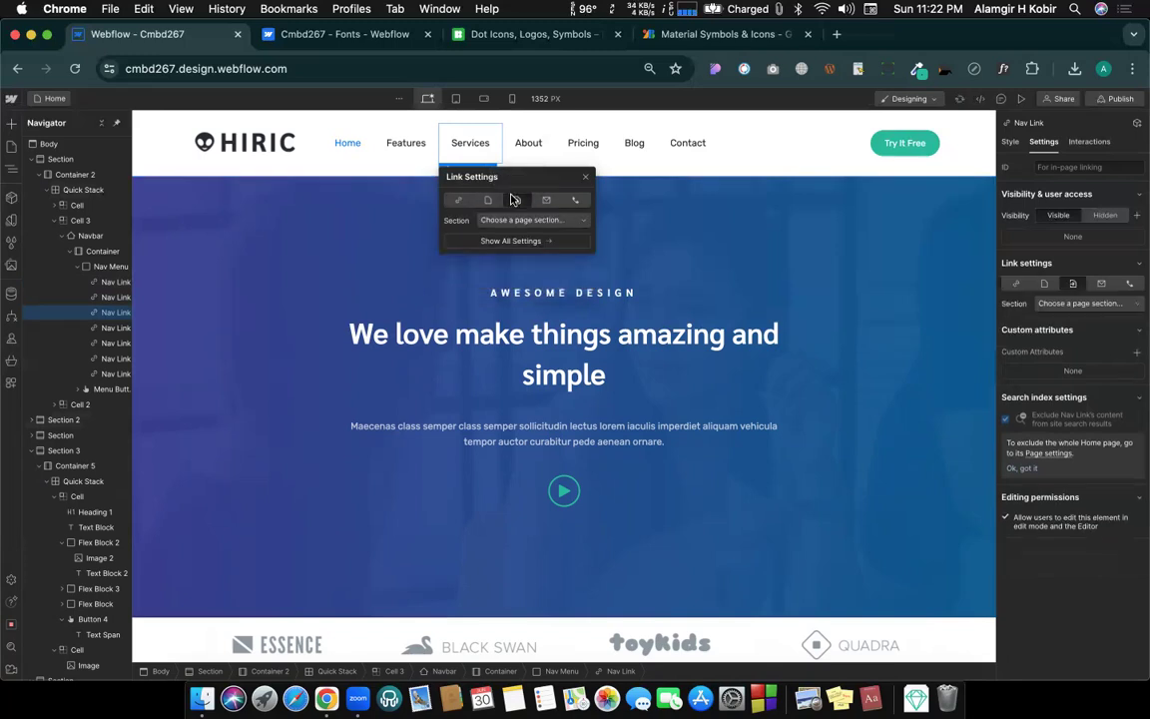
click(503, 221)
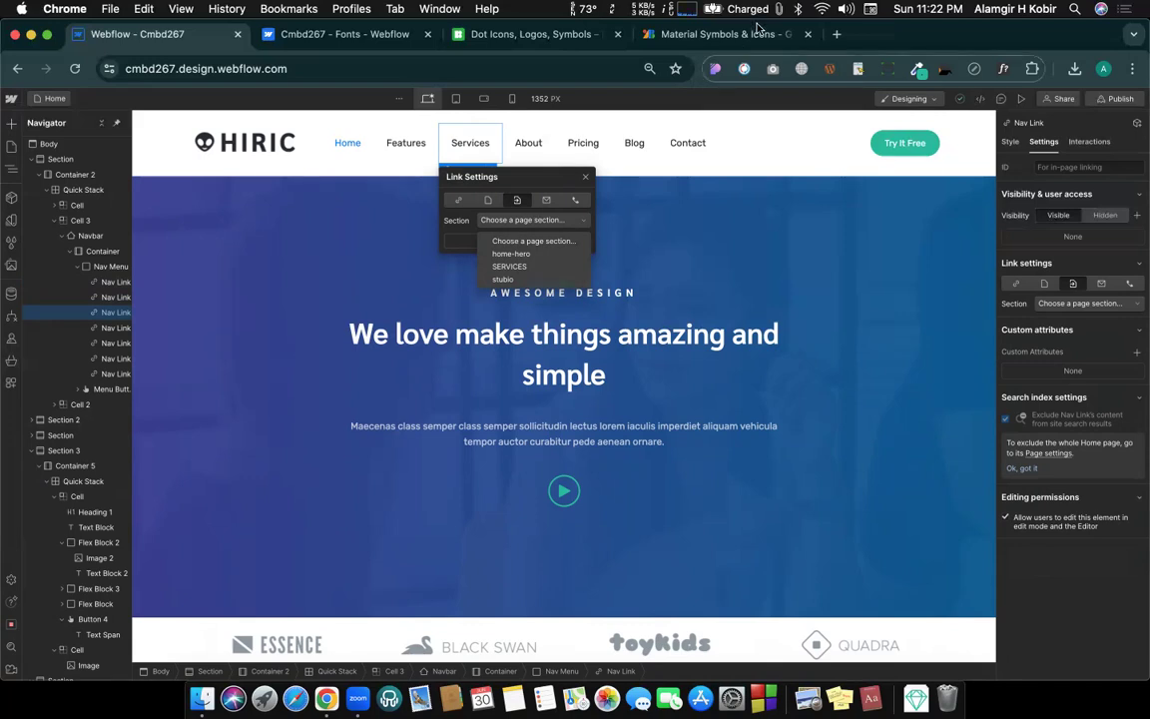
click(509, 272)
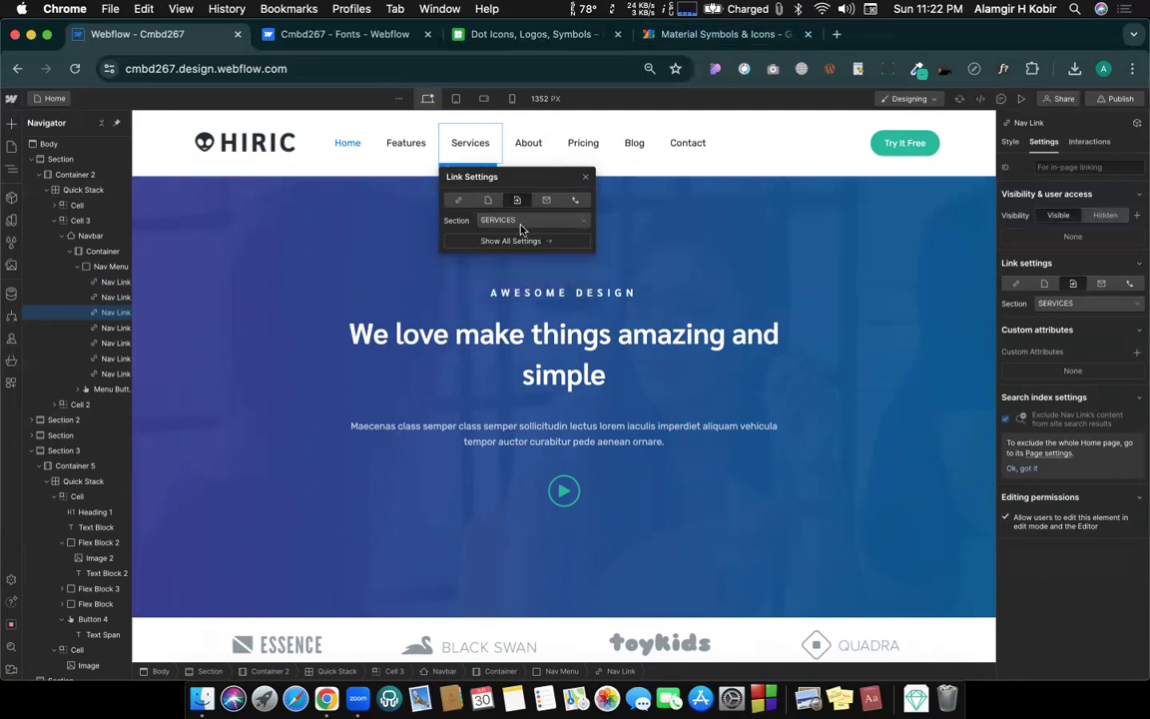
Step: Set the About navigation item's link type to page section and close its link settings
click(517, 147)
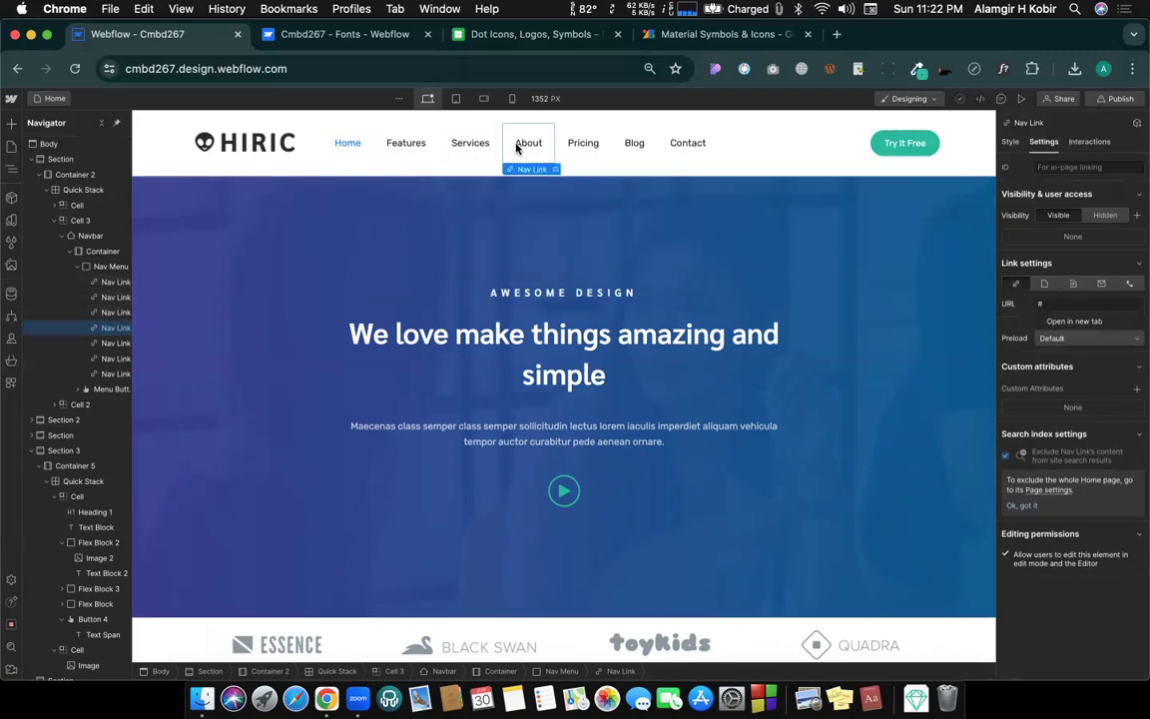
click(561, 175)
click(555, 170)
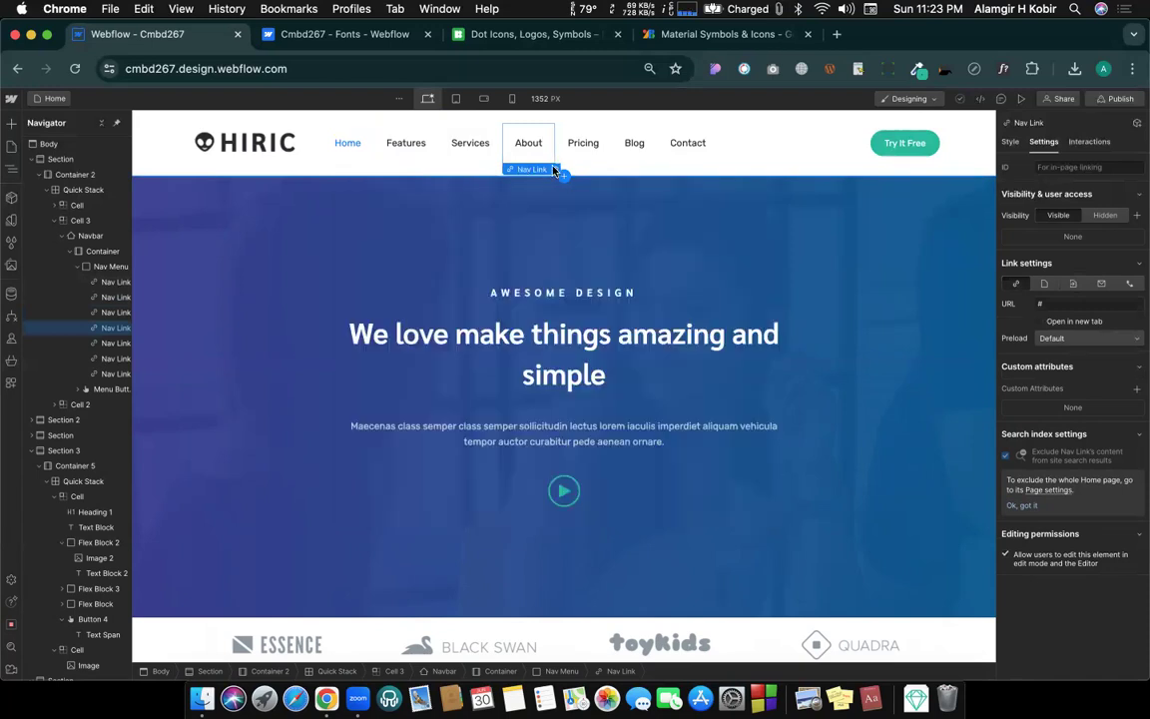
click(553, 170)
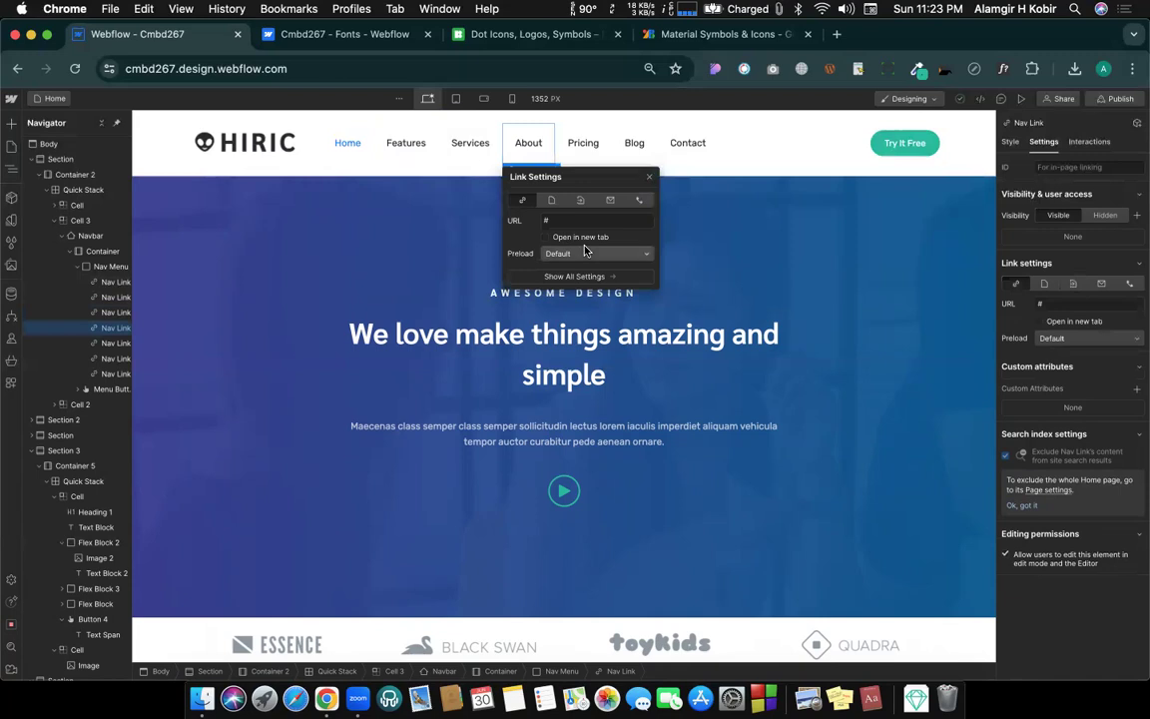
click(582, 201)
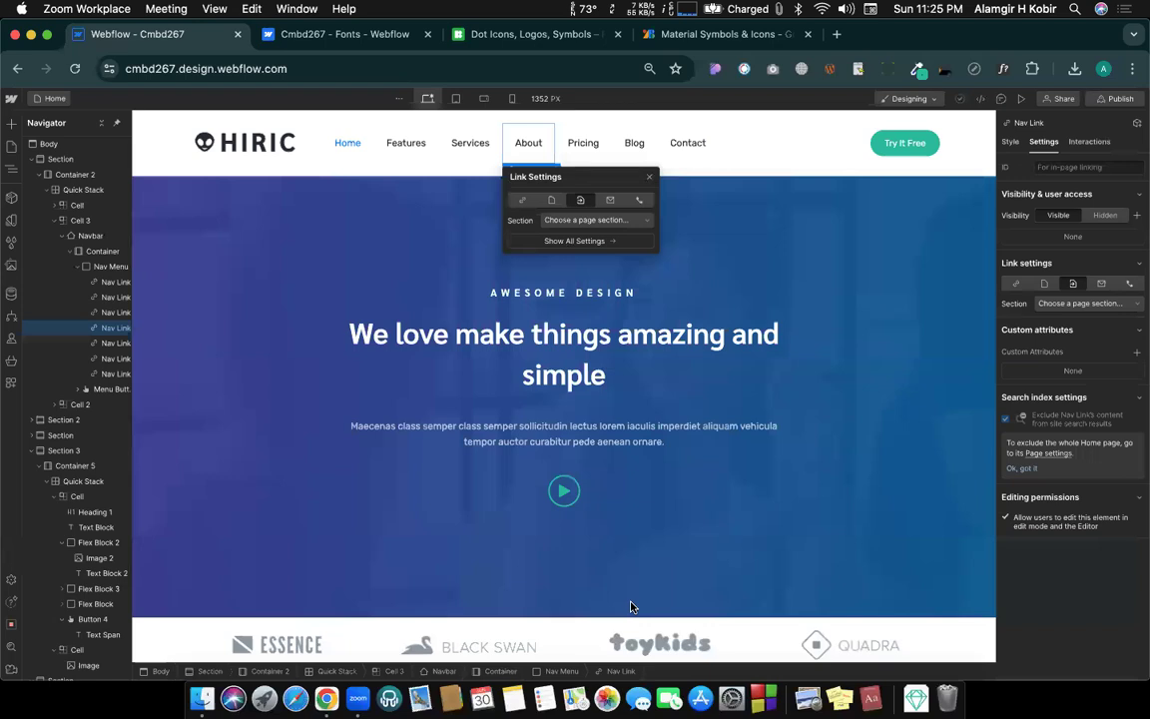
click(648, 184)
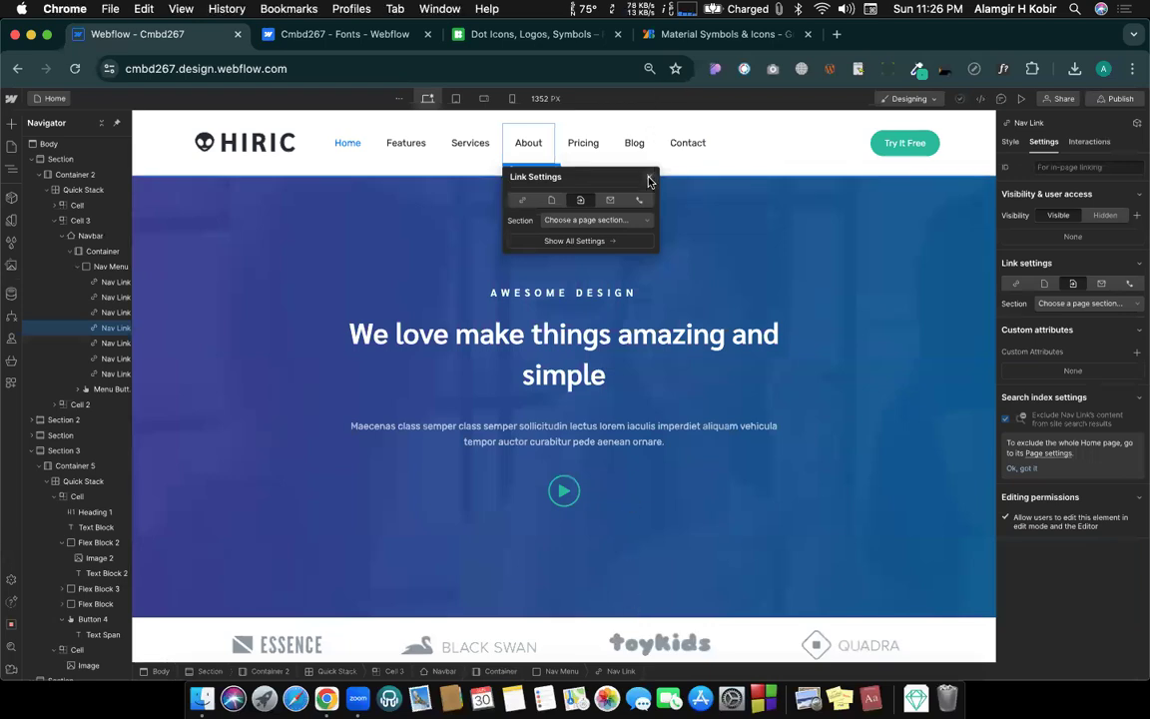
key(Escape)
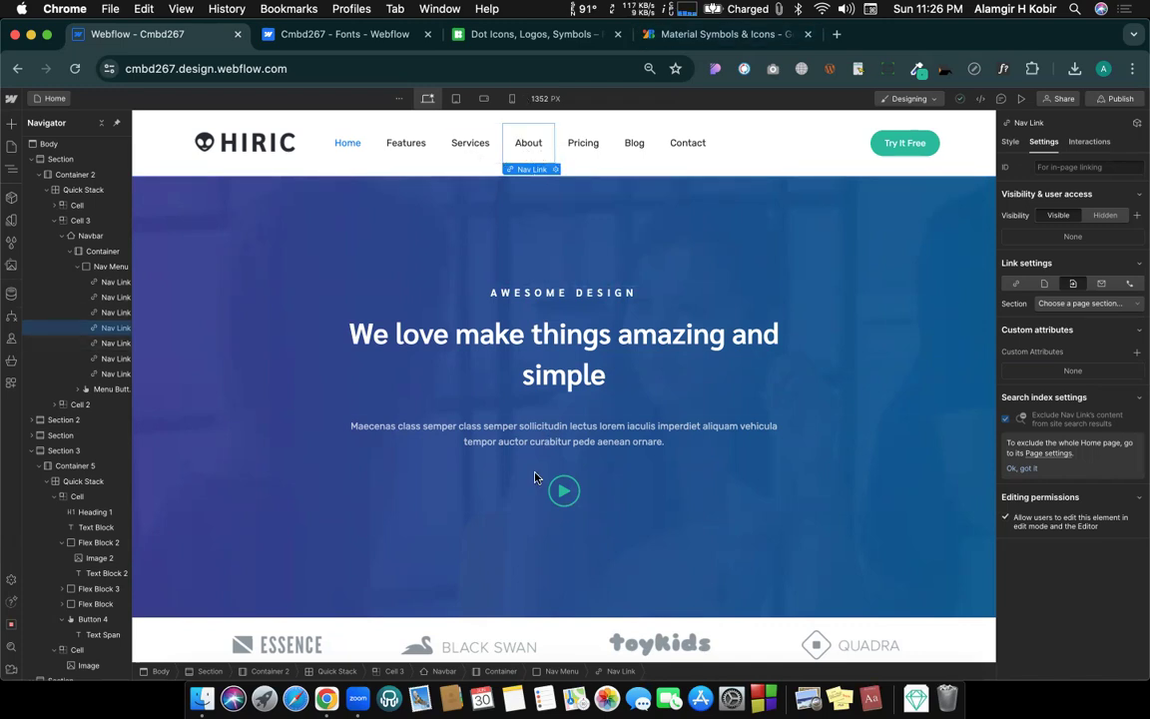
Step: Change the heading above the Economy pricing block to OUR About
scroll(535, 477, down, 10)
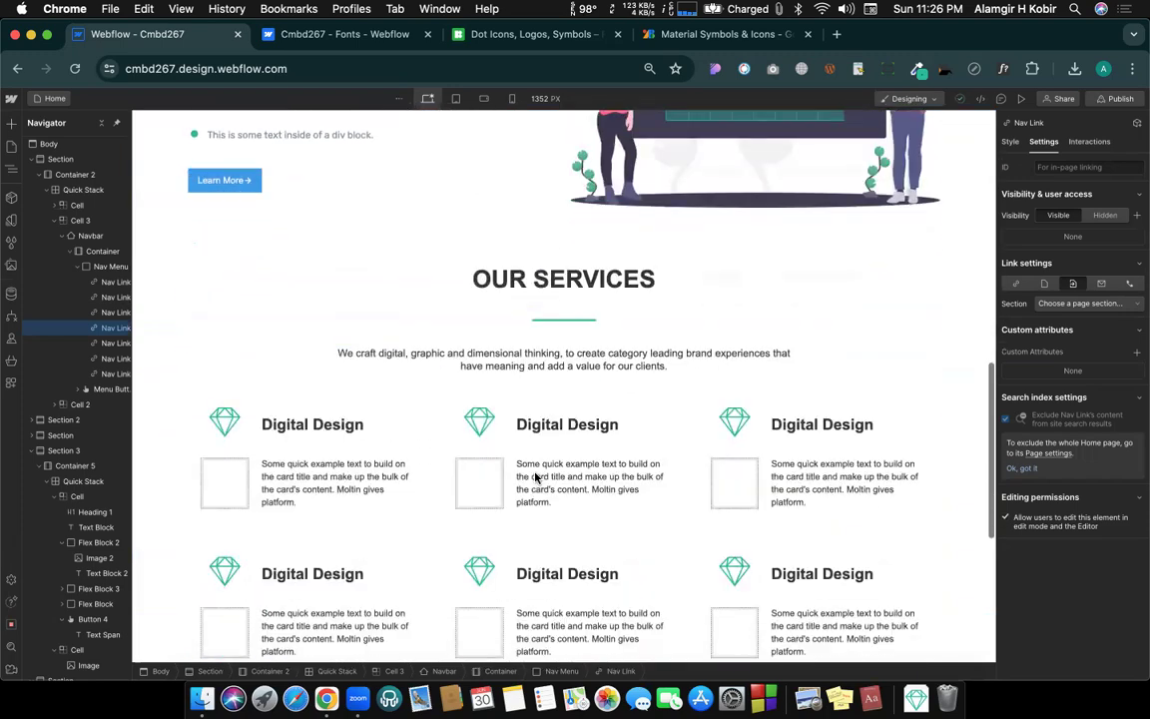
scroll(535, 477, down, 8)
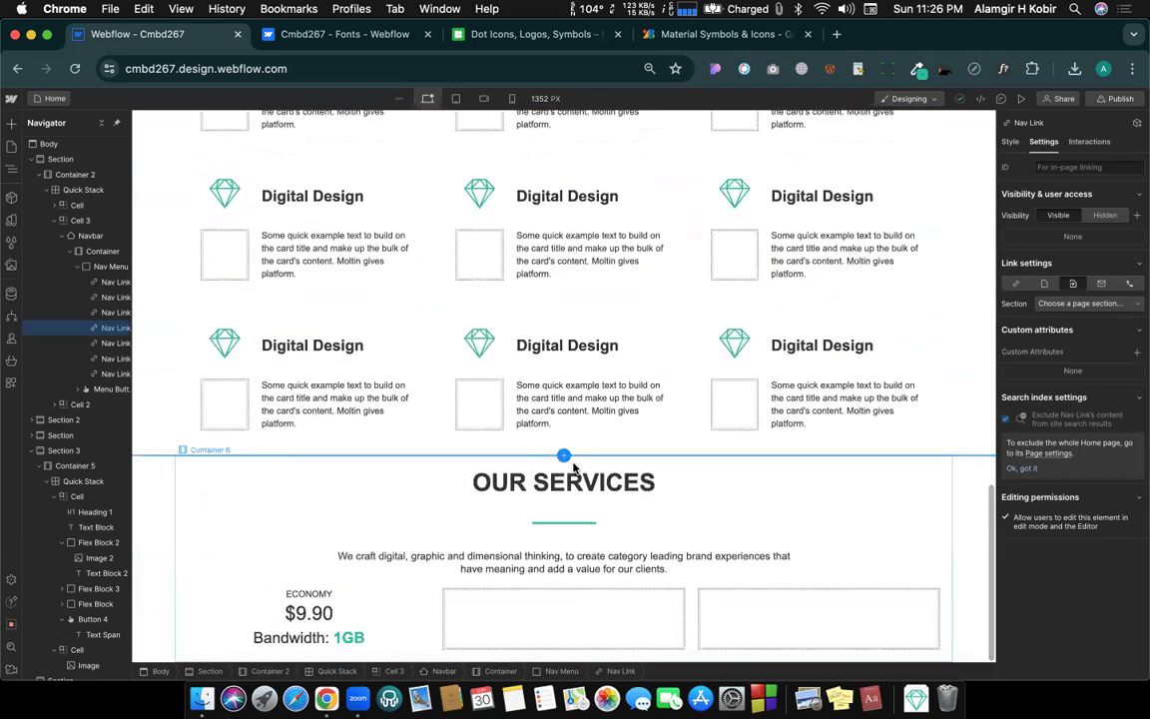
click(574, 465)
click(562, 482)
double_click(562, 483)
text(About)
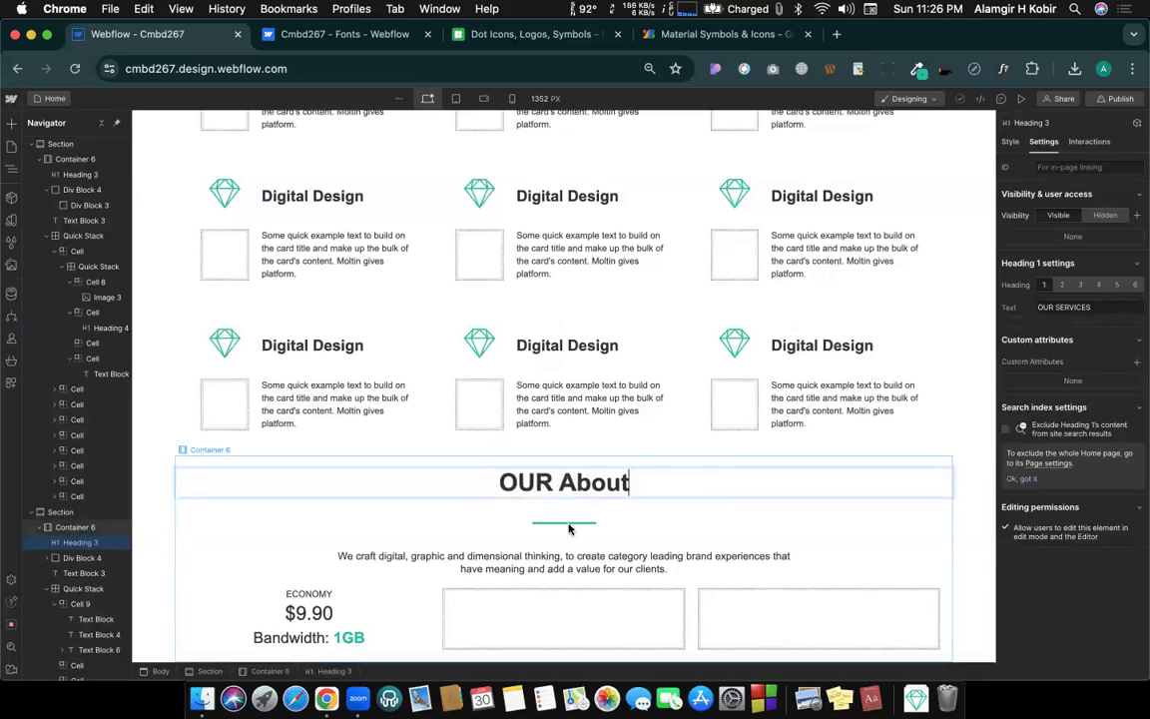
key(Escape)
Step: Give the section containing the OUR About heading the in-page linking ID about
click(158, 536)
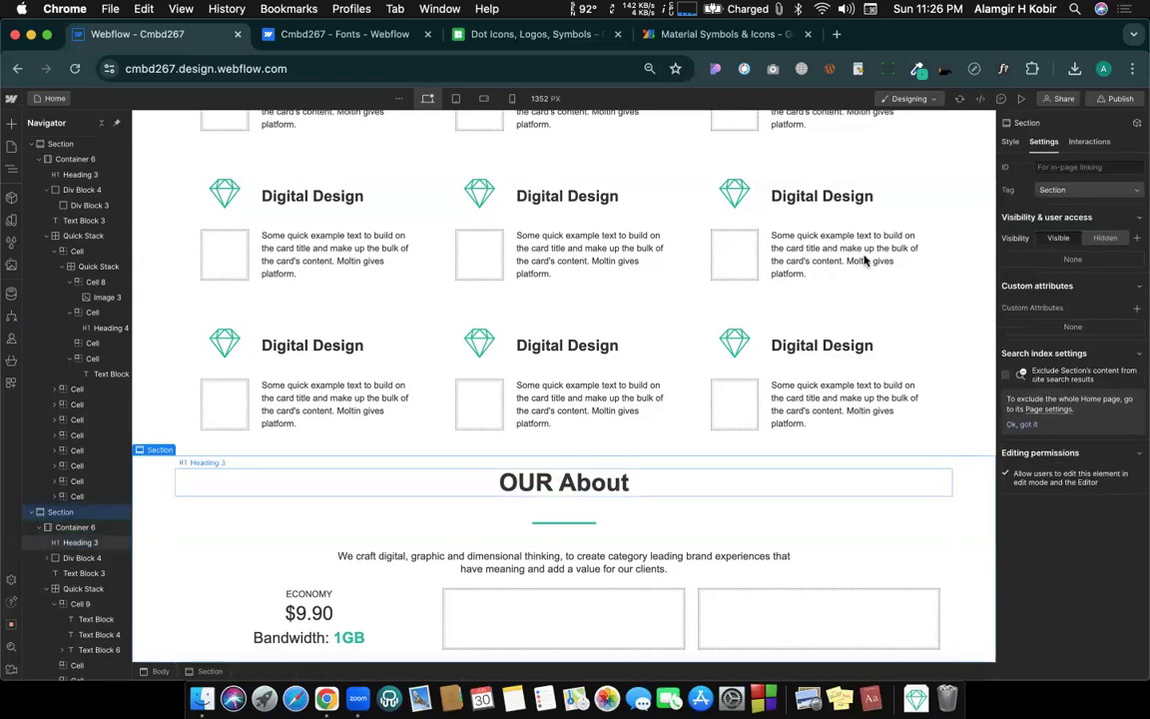
click(1065, 166)
text(a)
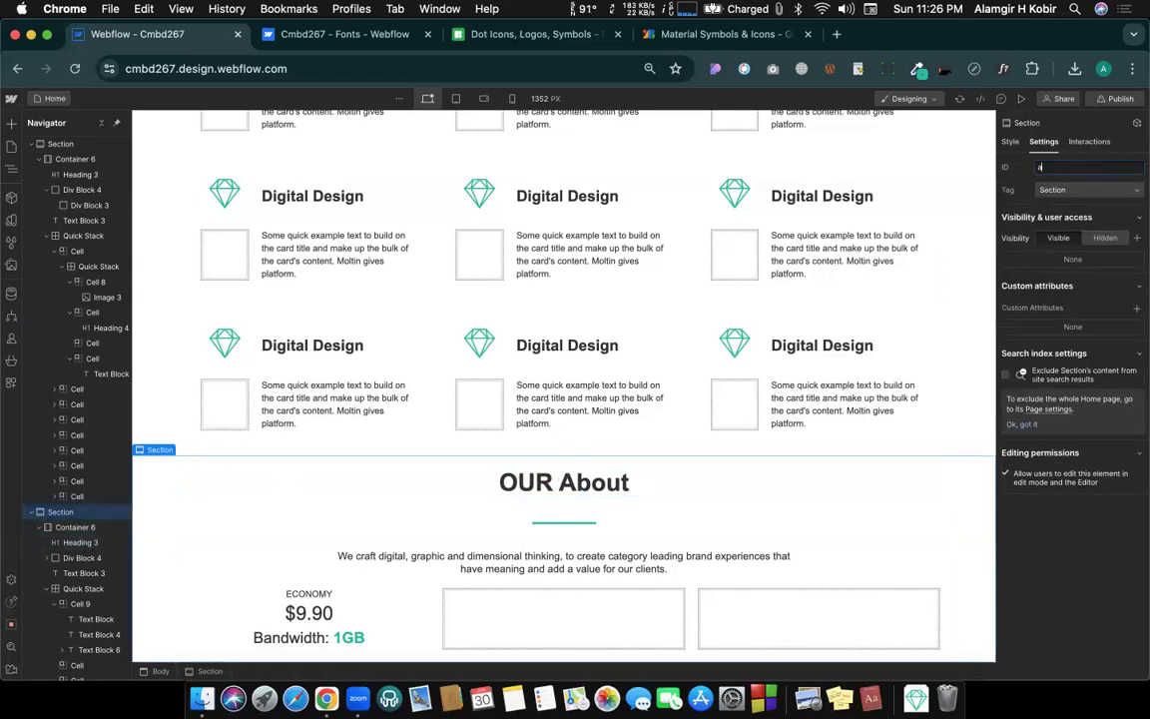
text(bout)
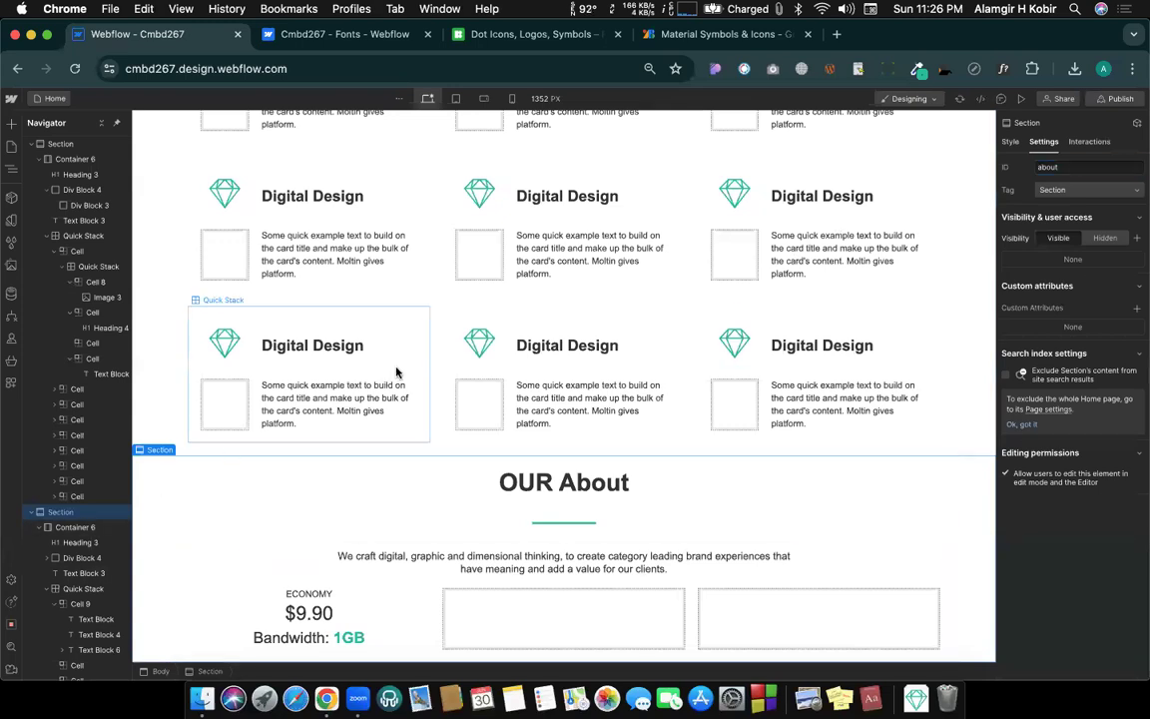
Step: Link the About navigation item to the about page section
scroll(397, 371, up, 15)
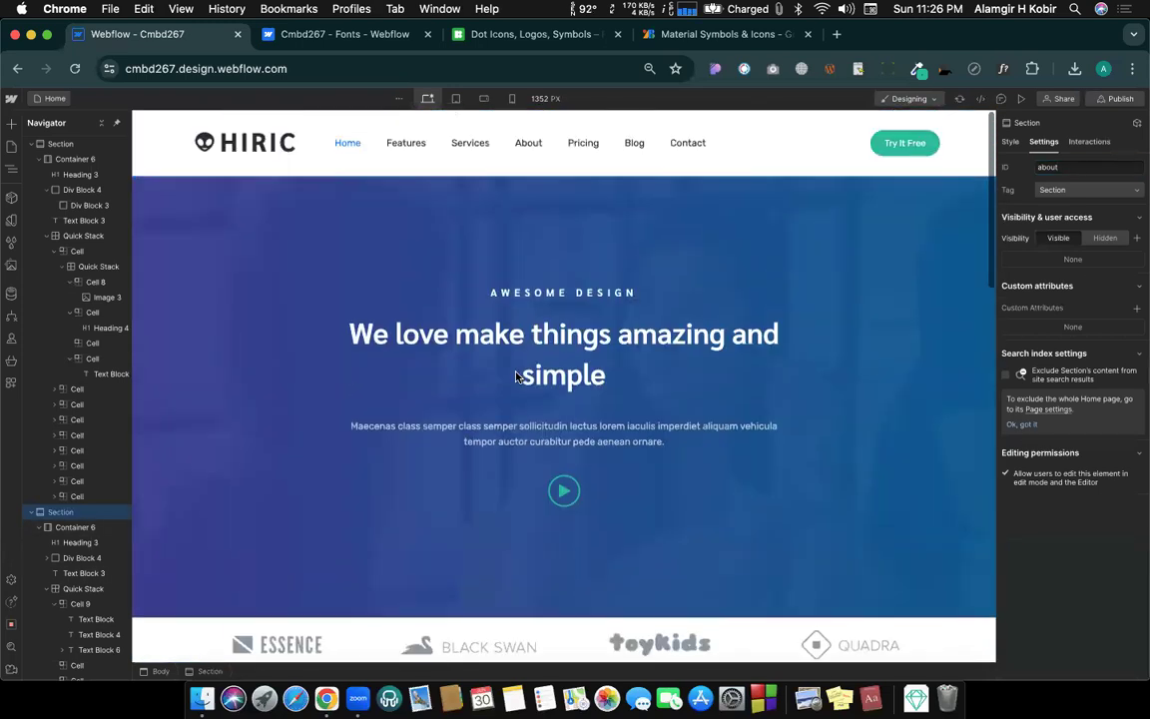
scroll(559, 390, down, 1)
scroll(559, 391, up, 1)
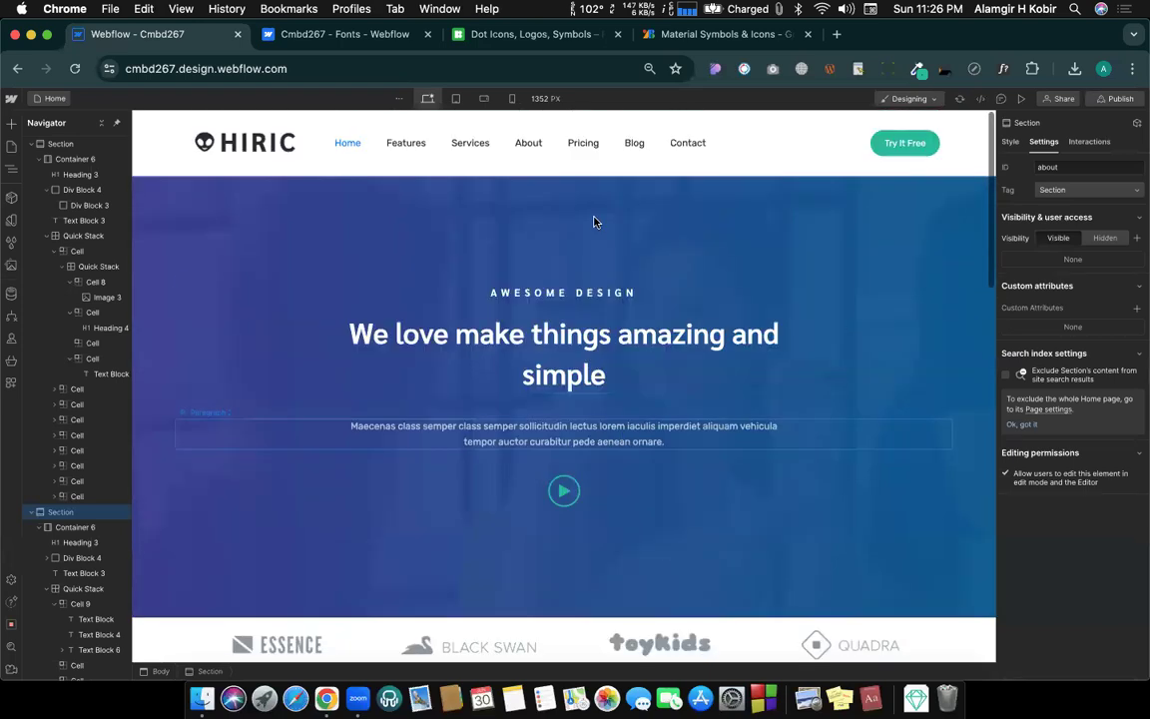
click(535, 148)
click(550, 168)
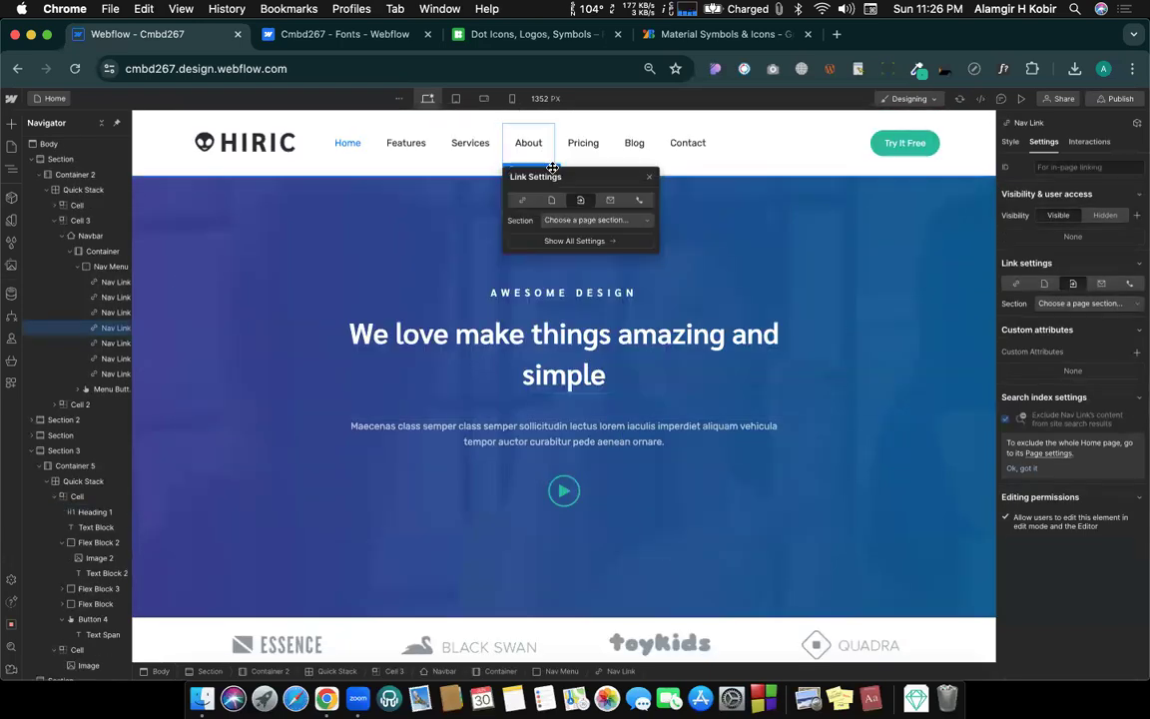
click(576, 221)
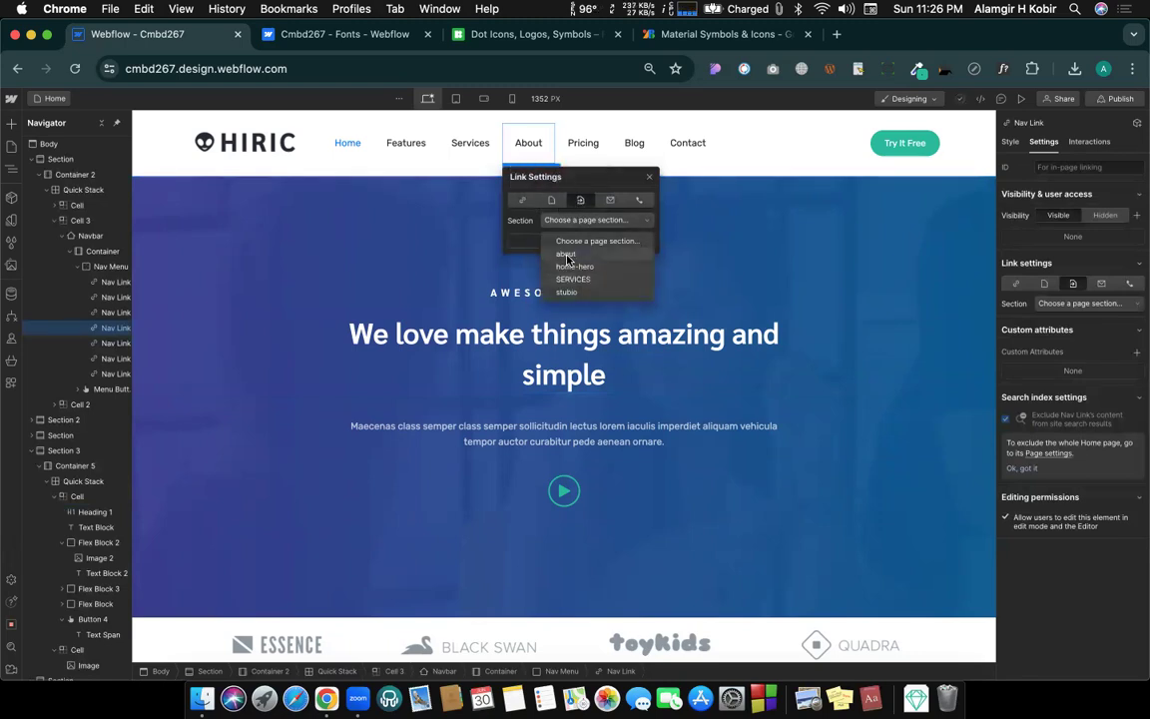
click(567, 258)
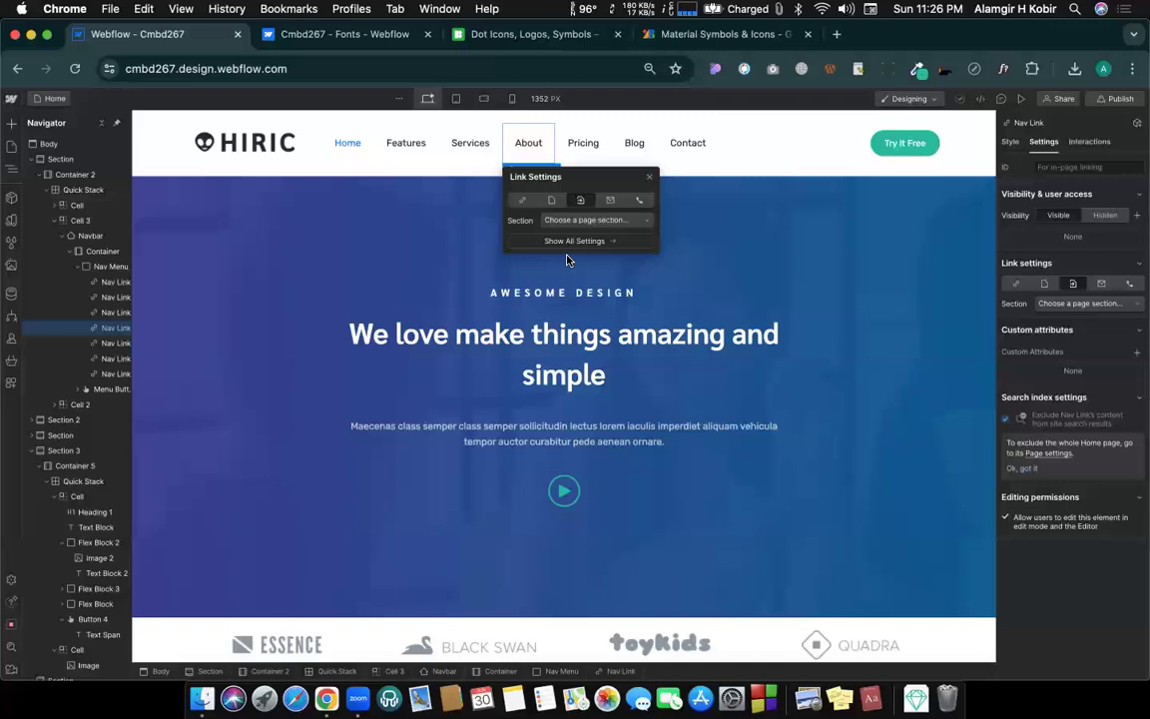
Step: Publish the site to the cmbd267.webflow.io staging domain and close the About item's link settings
click(1115, 99)
click(1078, 279)
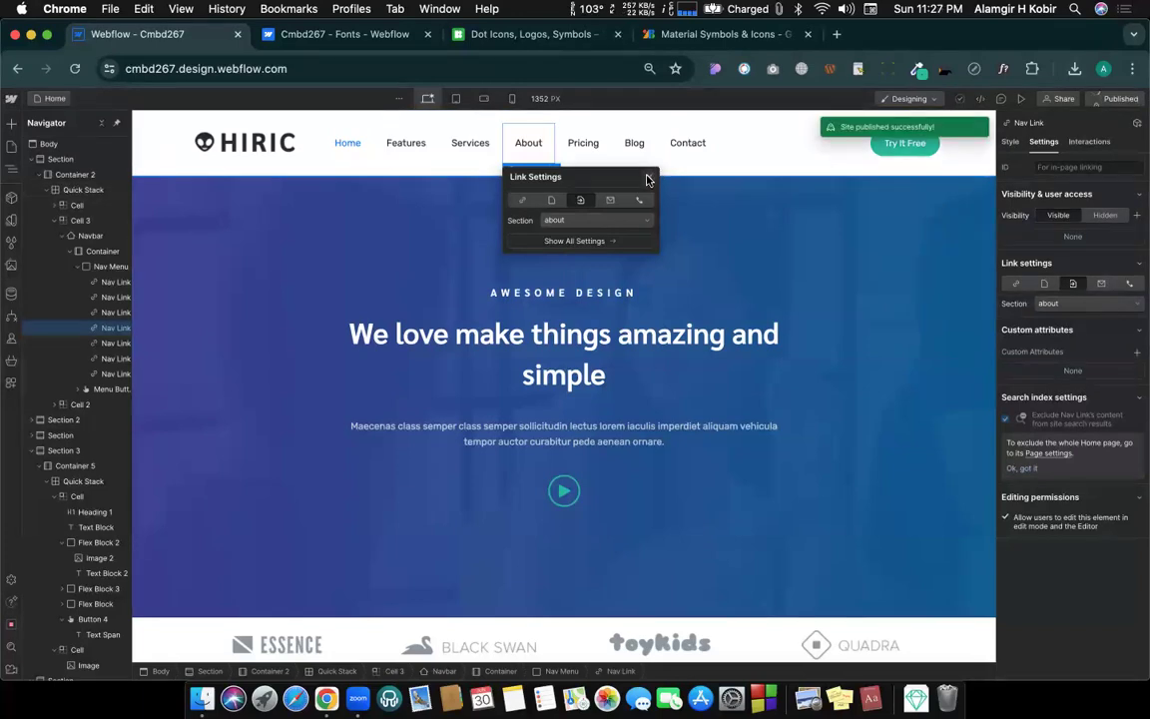
click(650, 178)
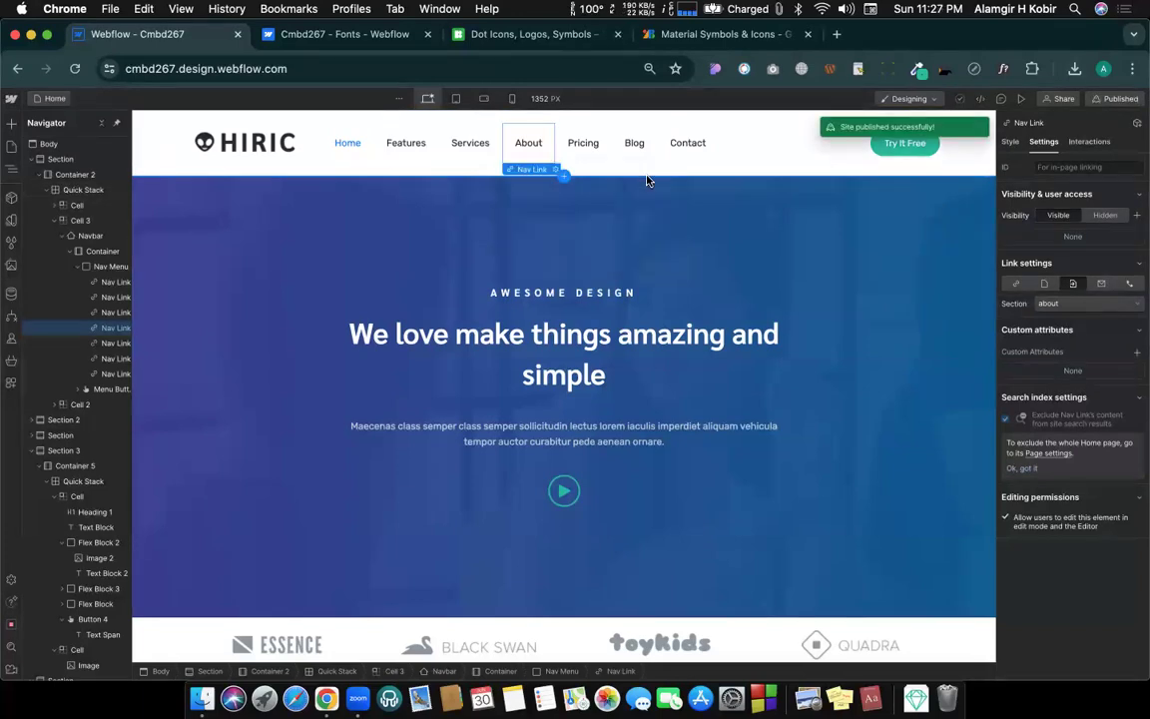
Step: Open the published staging site and test the Services and About navigation links
click(1115, 98)
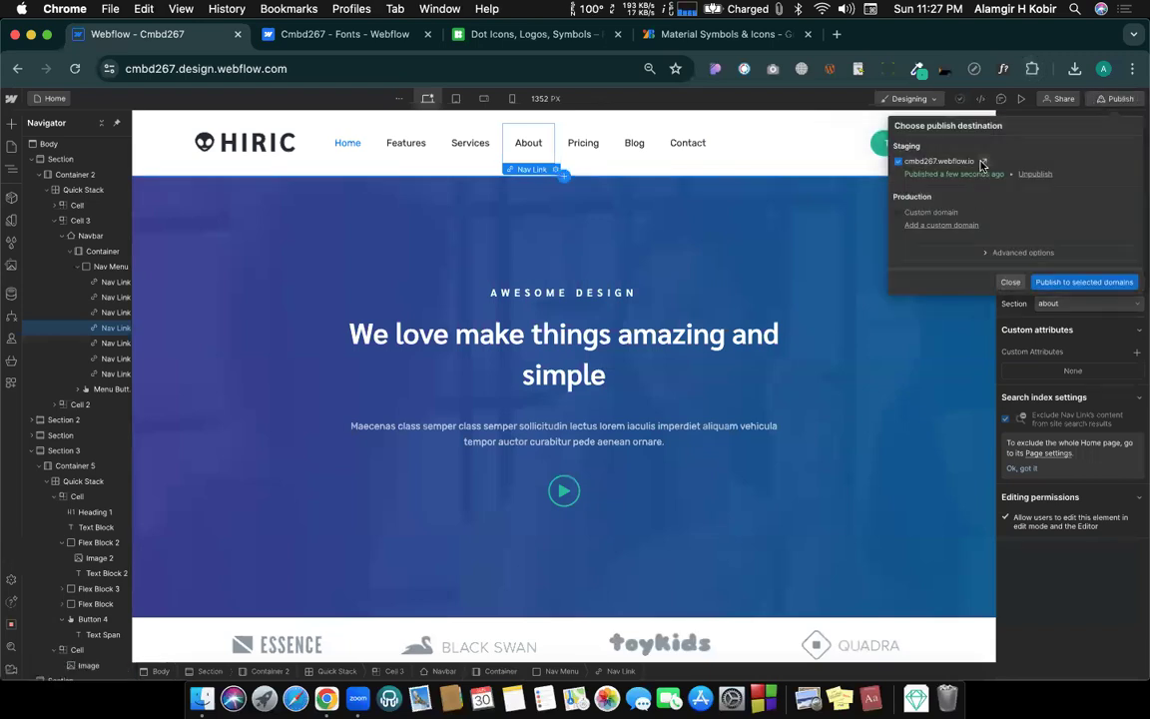
click(984, 161)
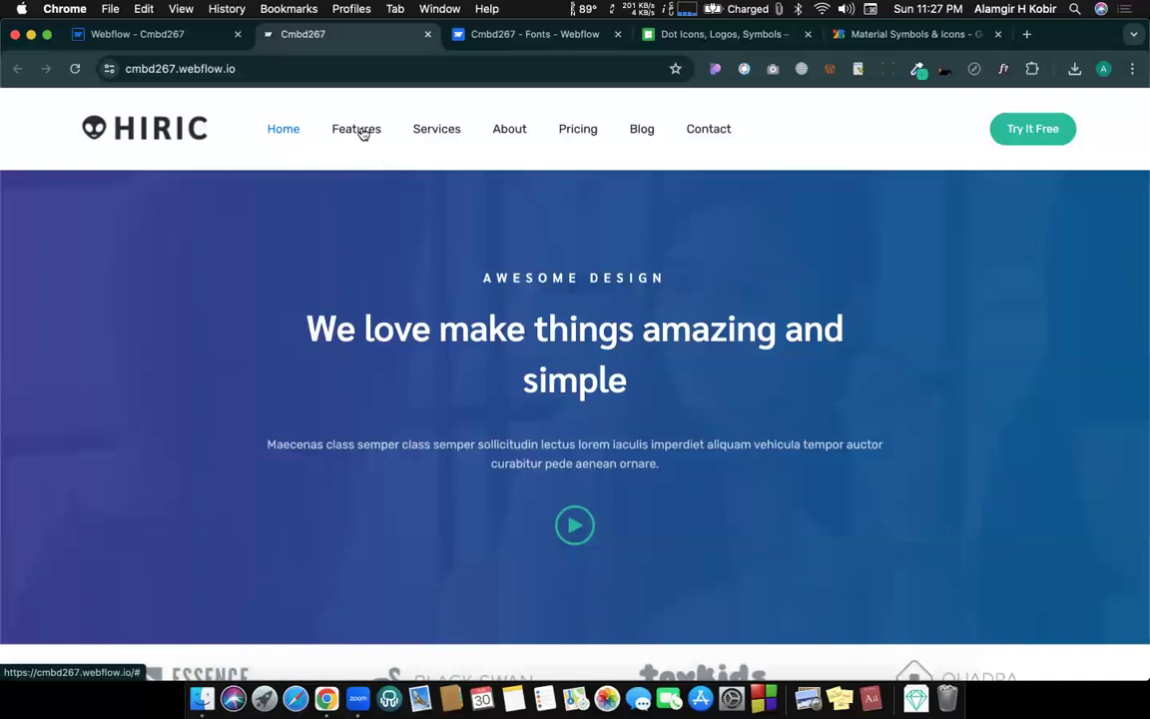
click(448, 134)
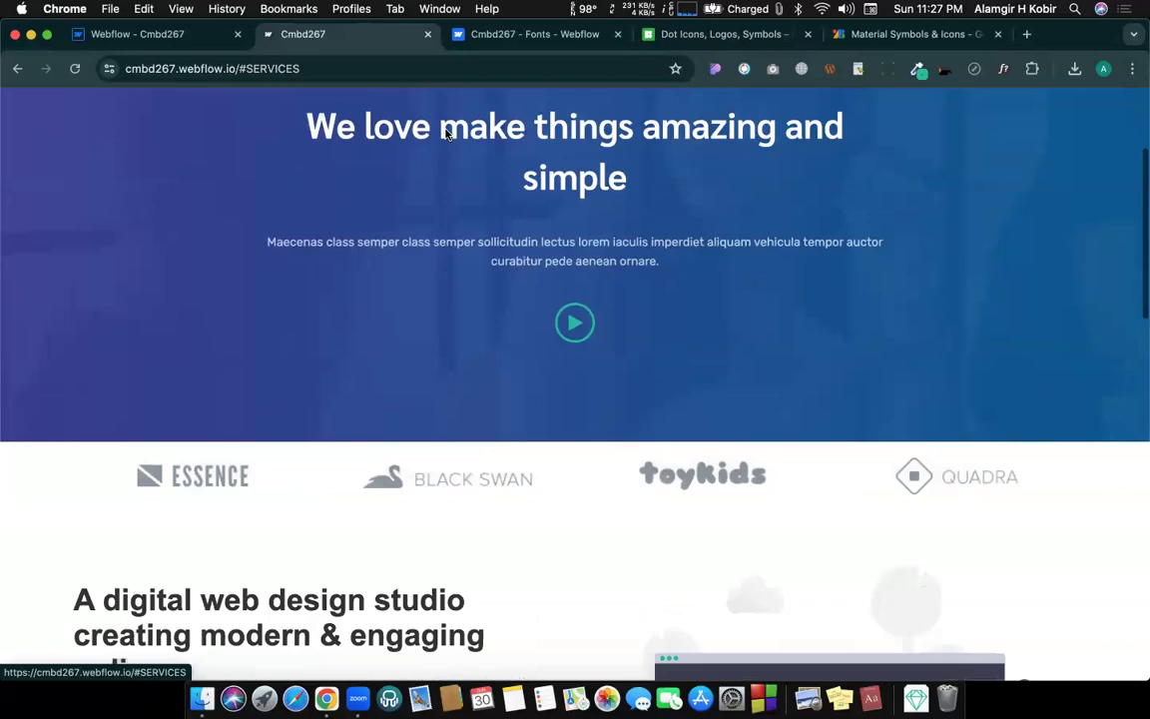
scroll(446, 135, up, 10)
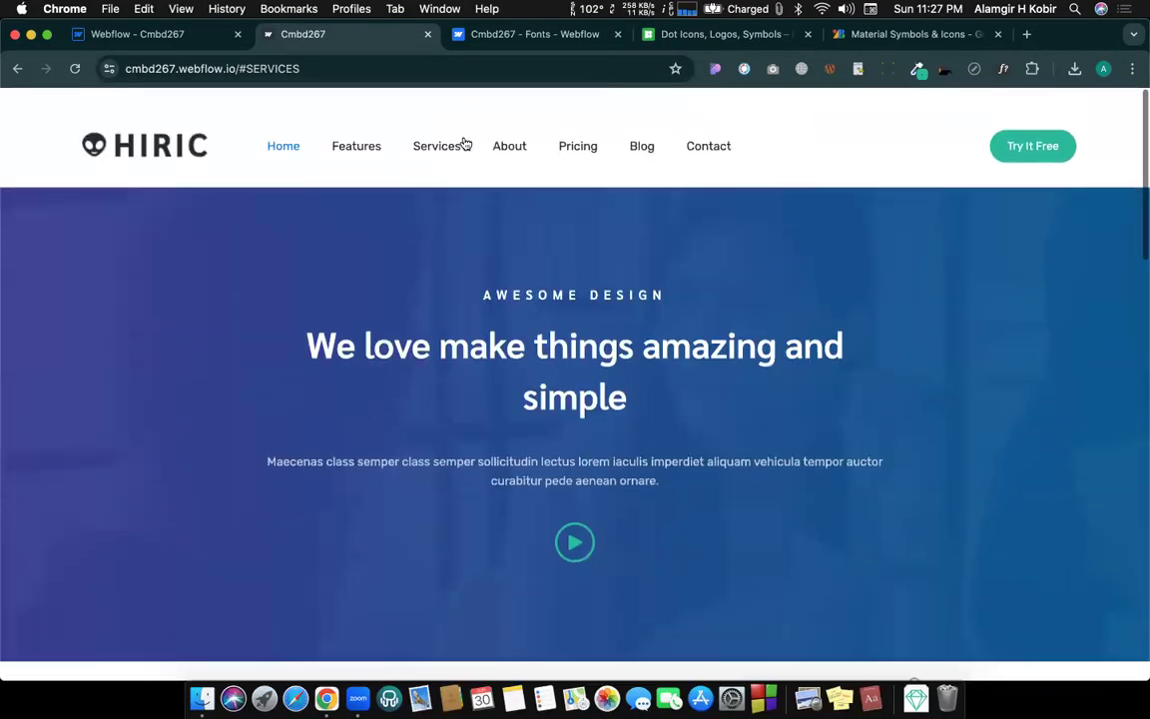
click(509, 130)
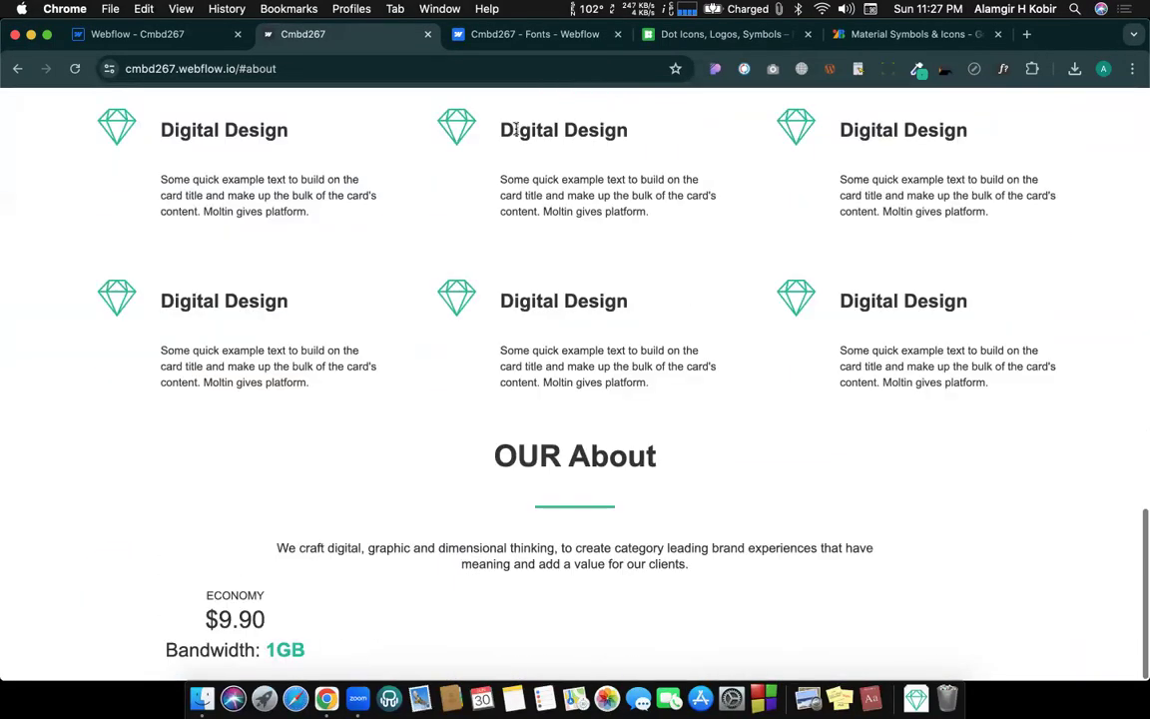
scroll(516, 128, up, 10)
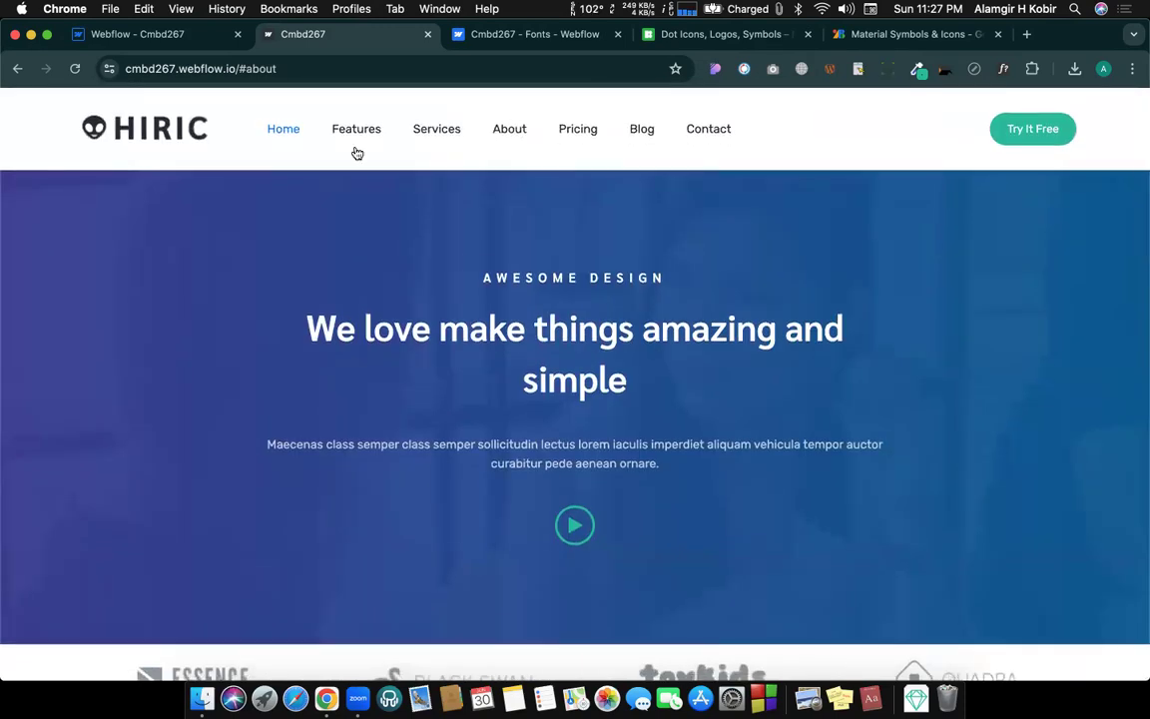
Step: Test the Home navigation link and recheck the Services link on the published site
scroll(366, 211, down, 1)
scroll(288, 113, up, 1)
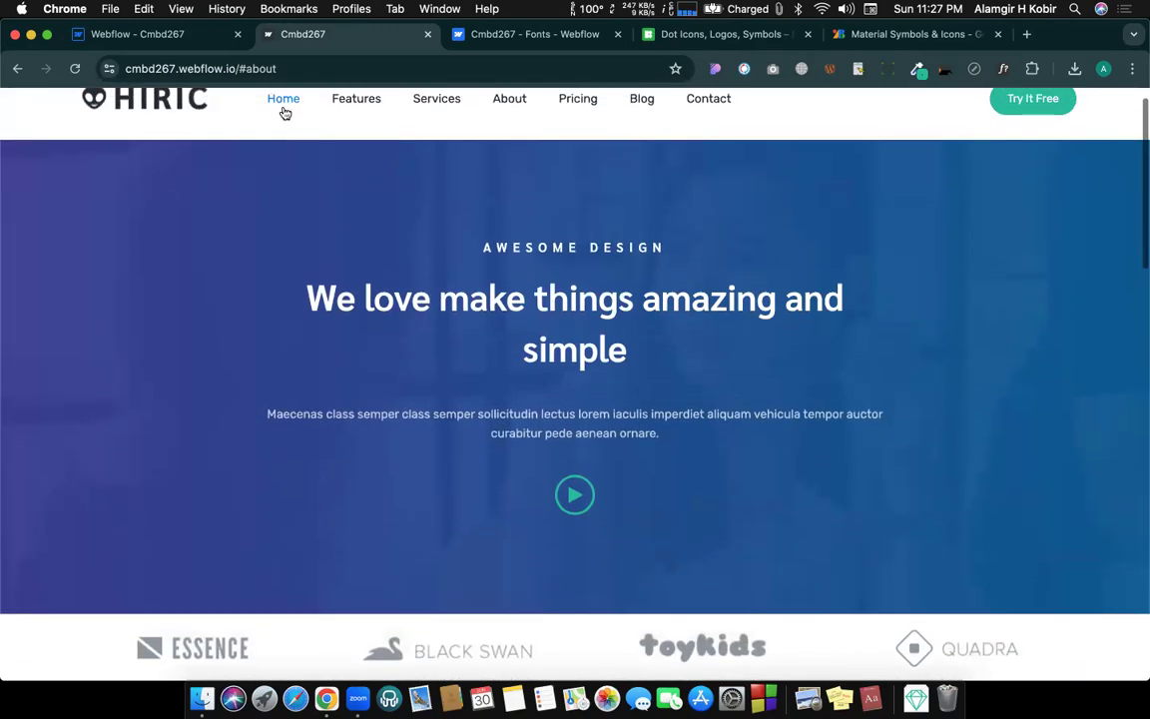
click(278, 104)
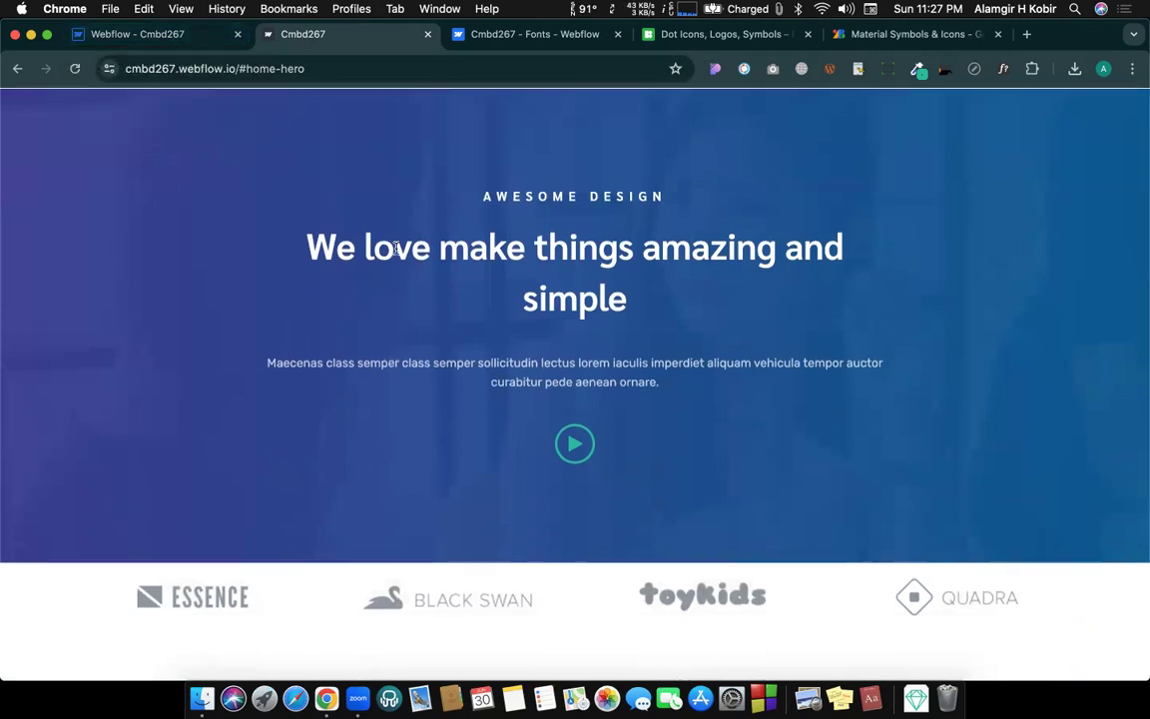
scroll(317, 158, up, 1)
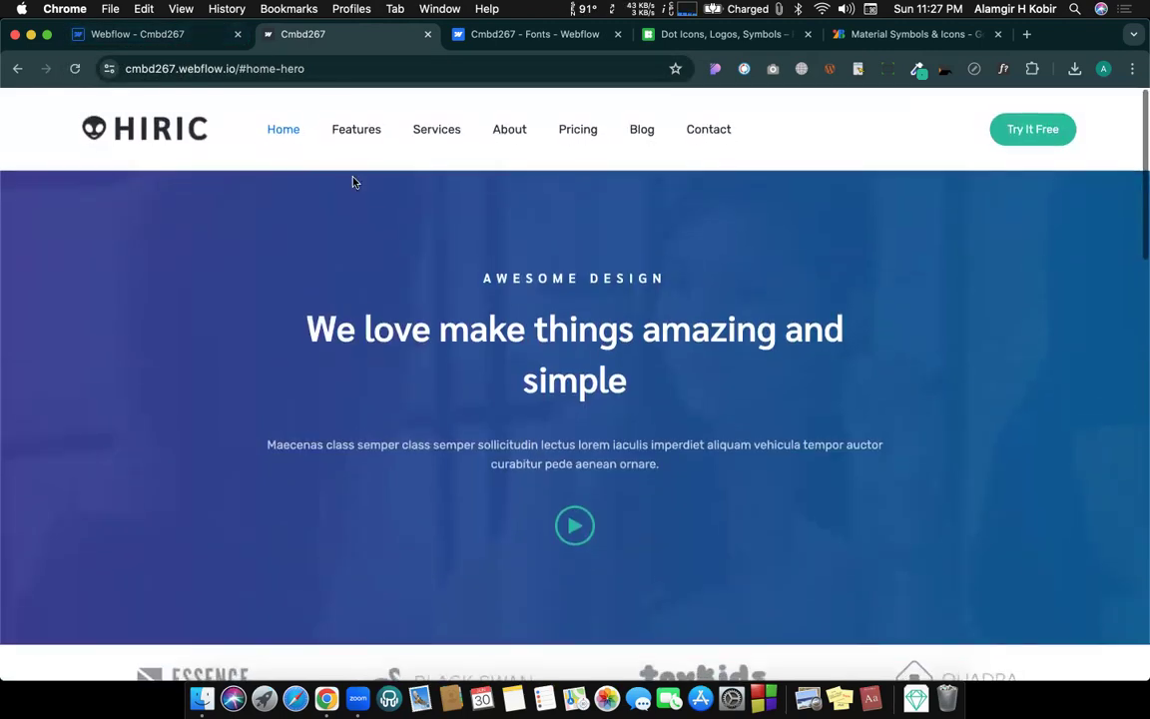
click(177, 42)
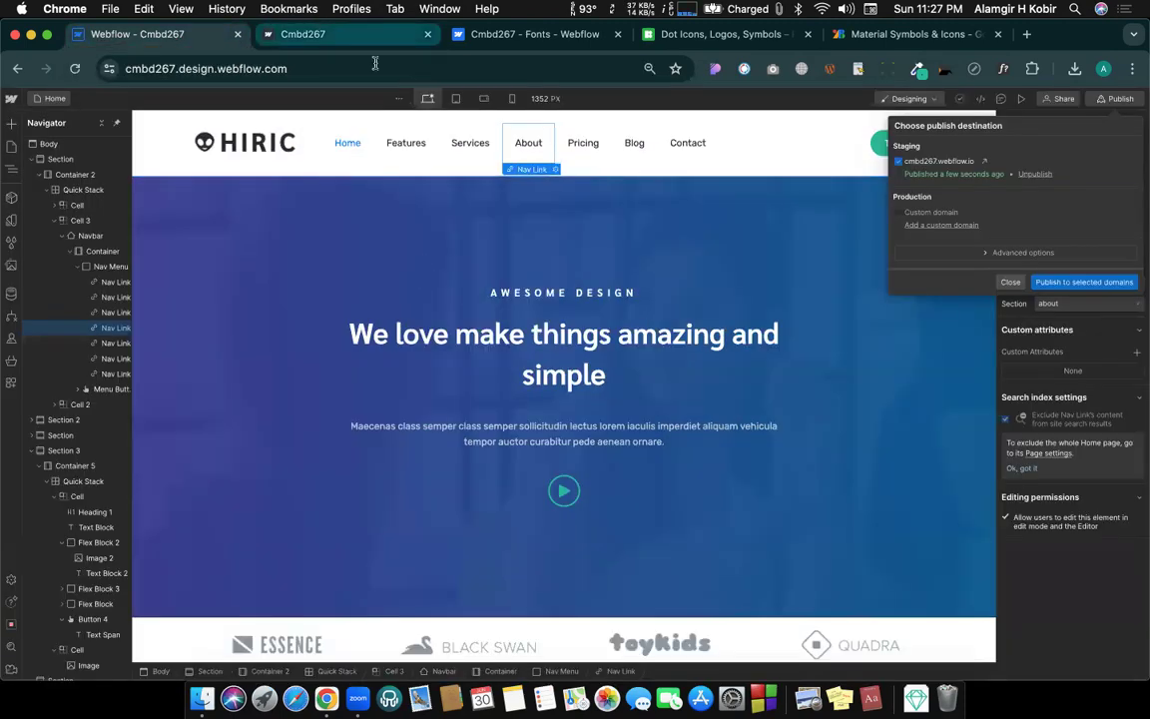
click(315, 32)
click(440, 130)
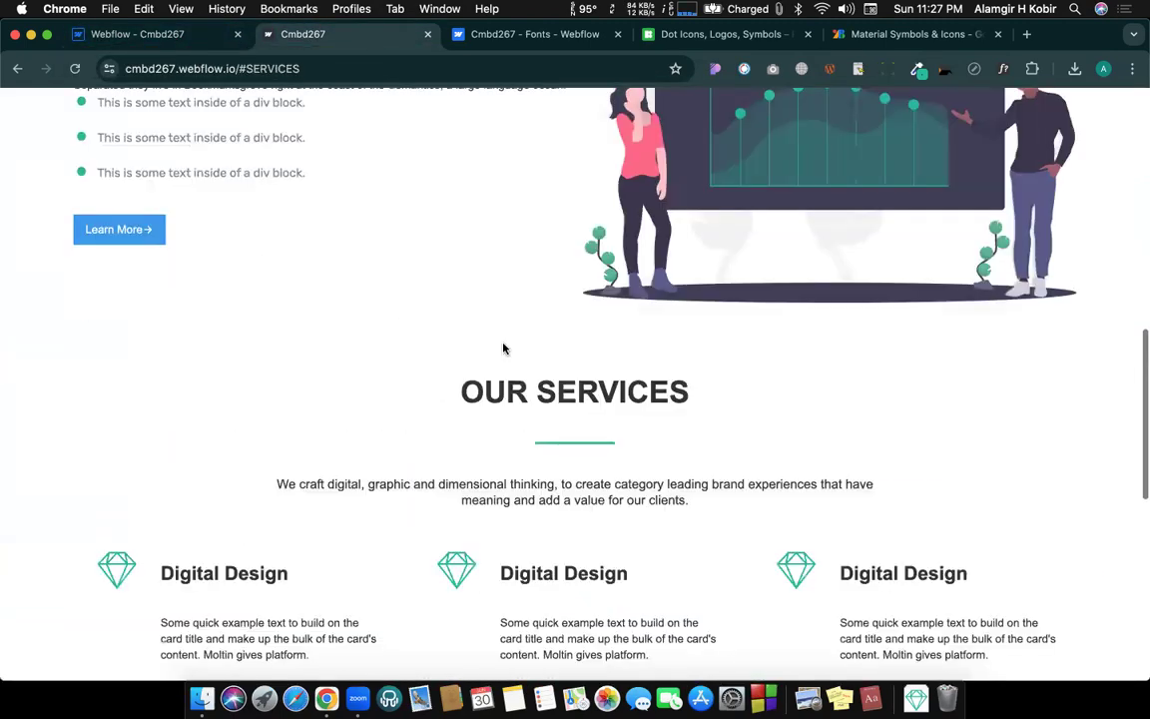
Step: Back in the Webflow Designer, make the section containing the navbar sticky with a top offset of 0
click(170, 40)
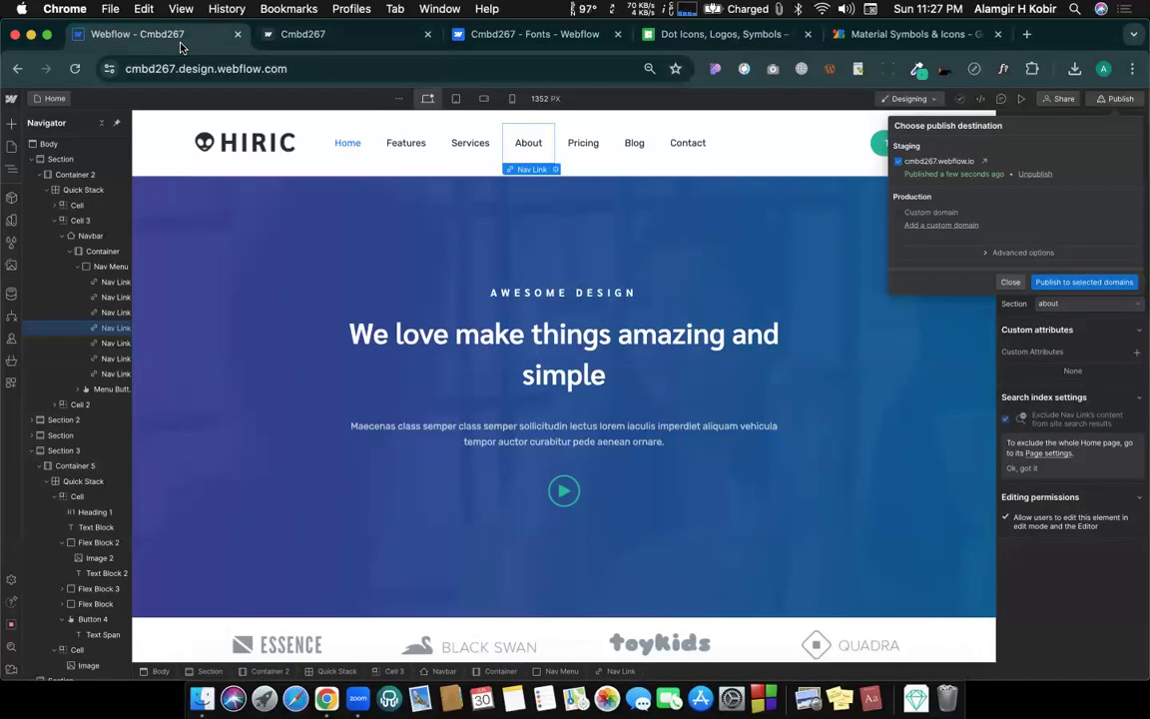
click(153, 141)
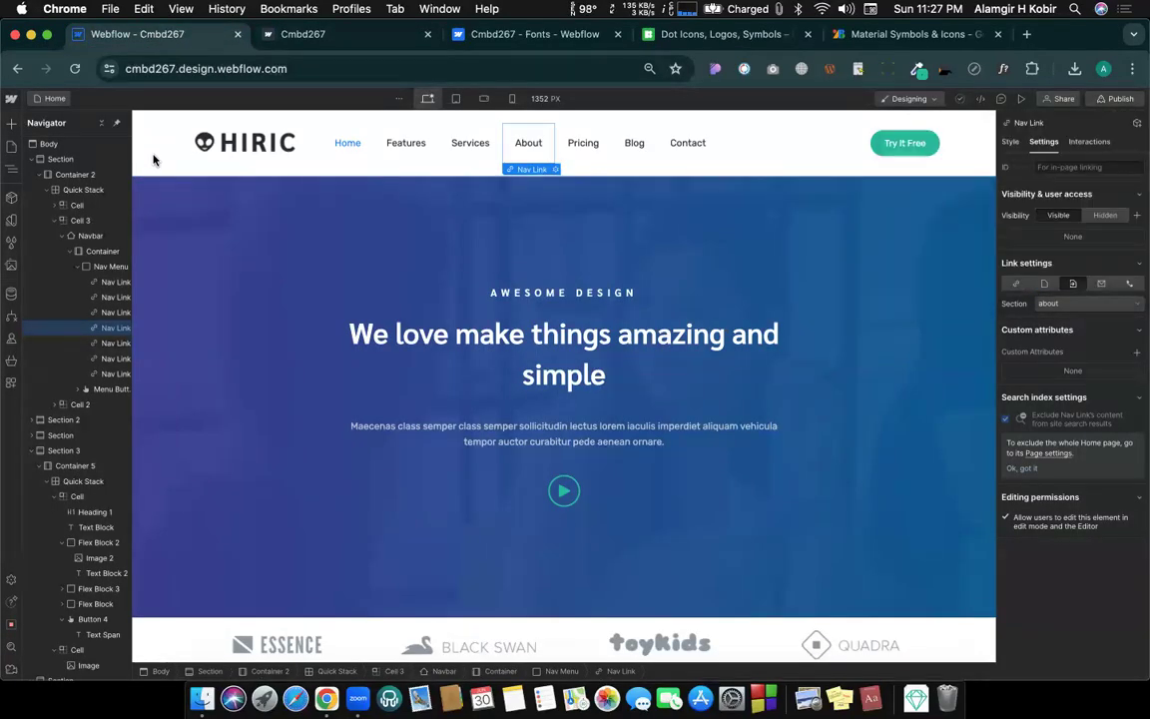
click(154, 178)
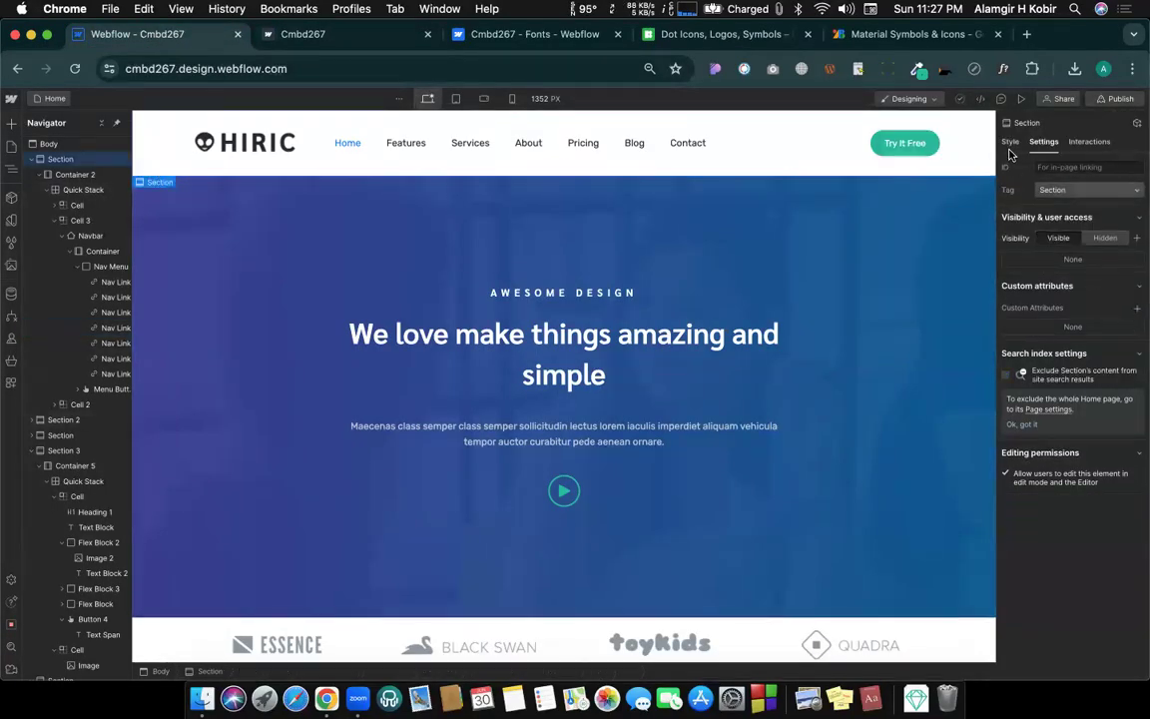
key(s)
scroll(1091, 421, down, 3)
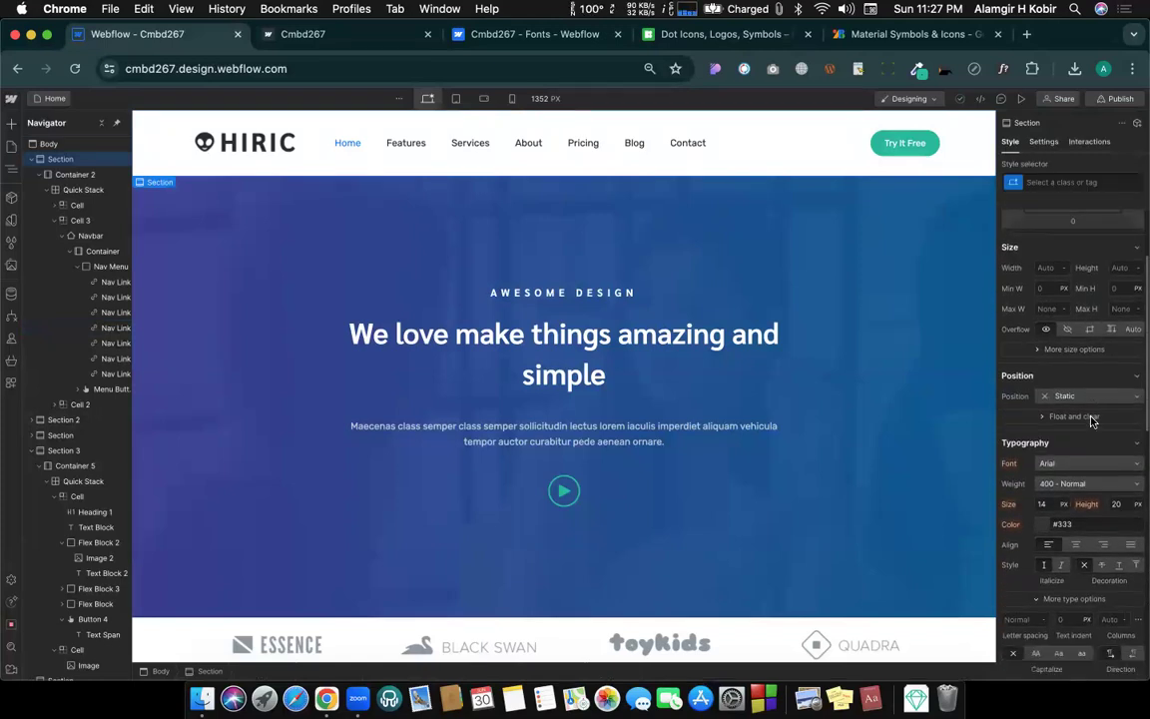
click(1076, 358)
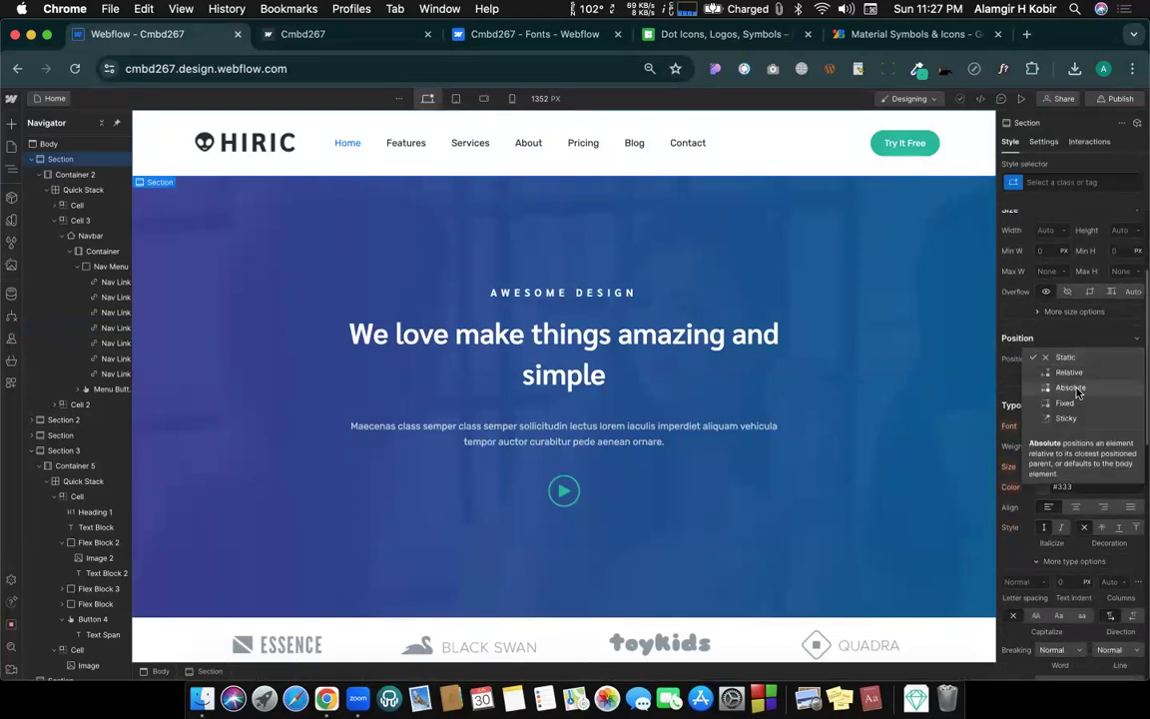
click(1064, 419)
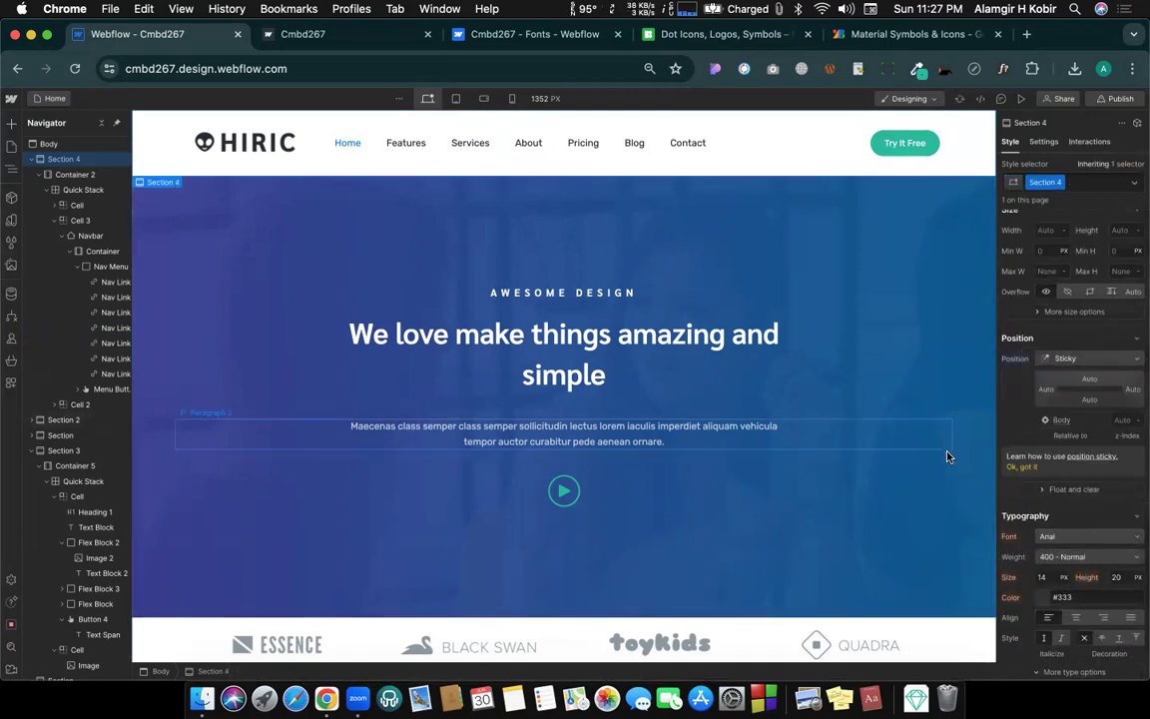
click(1090, 385)
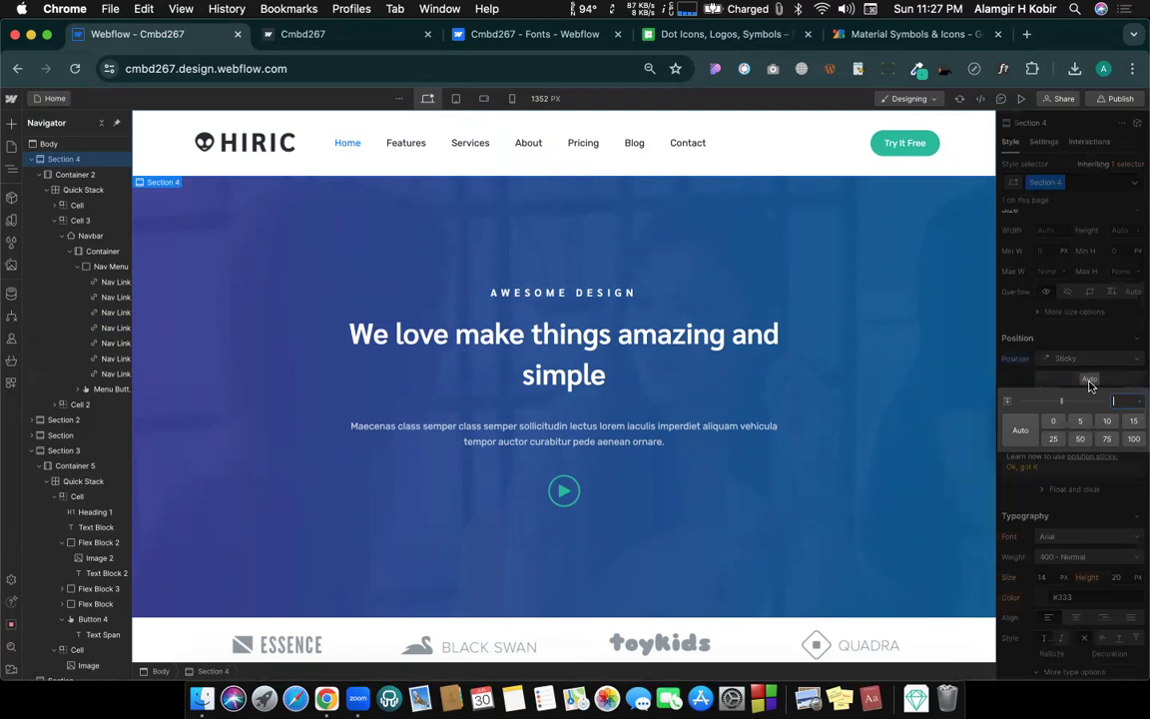
click(1055, 422)
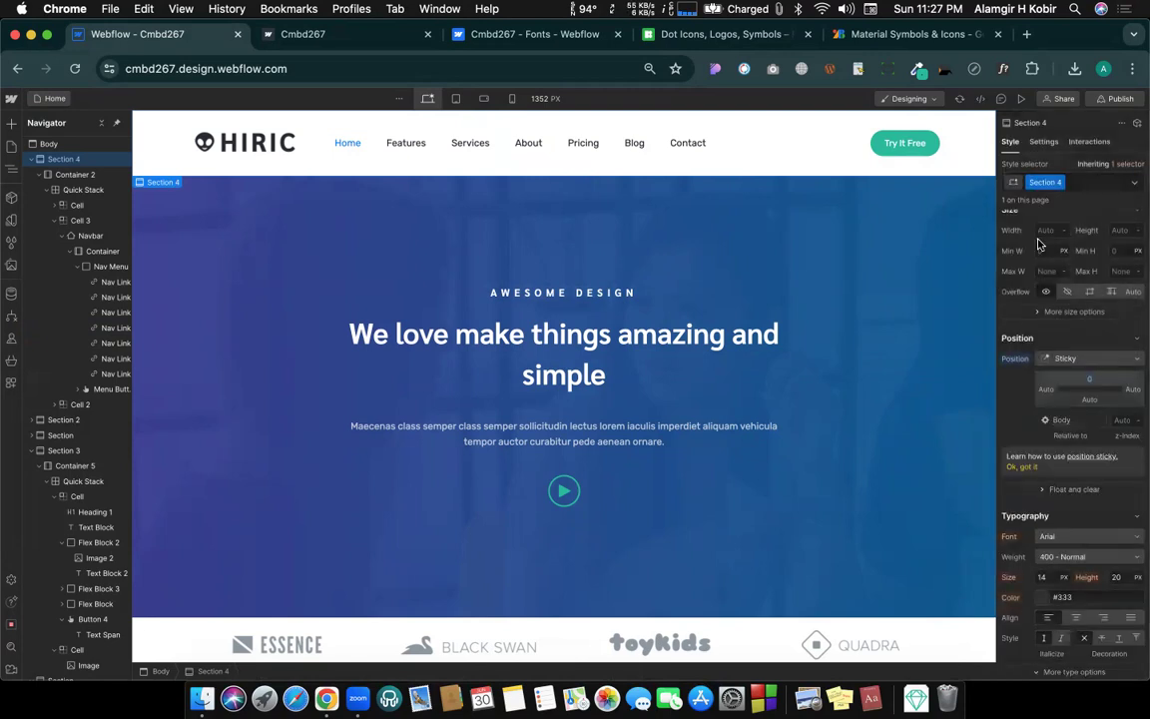
Step: Publish the sticky header change to cmbd267.webflow.io and reload the live page to check how the header scrolls
click(1116, 100)
click(1087, 279)
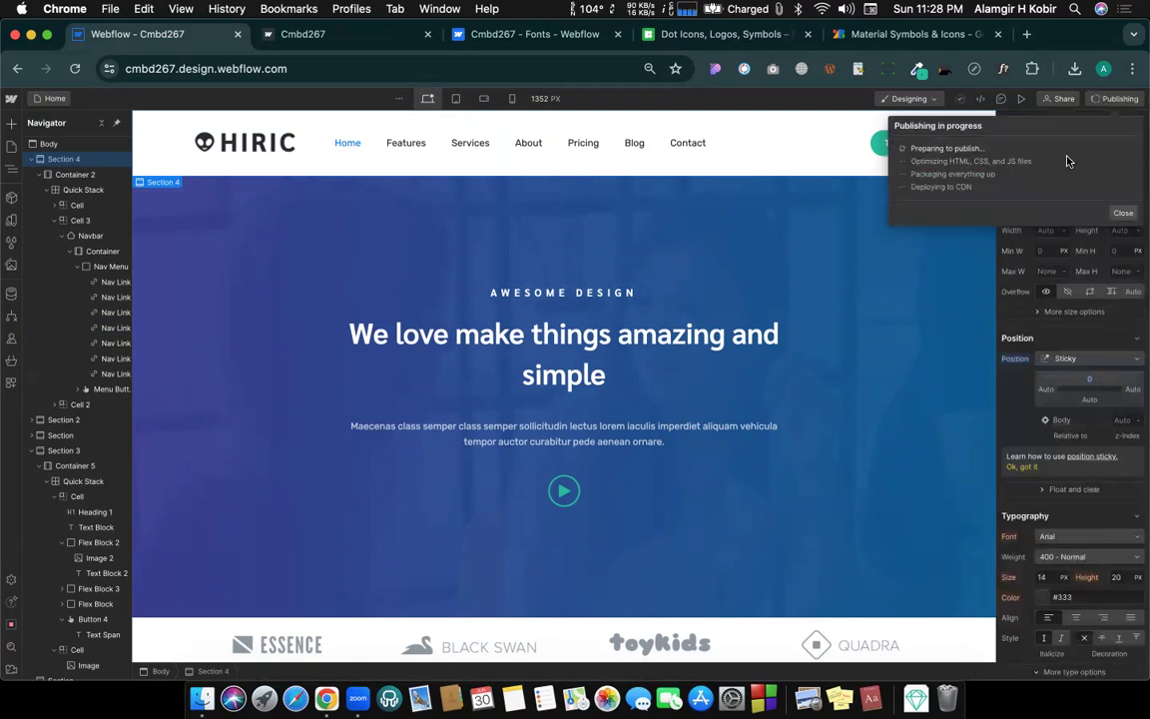
click(299, 38)
click(74, 70)
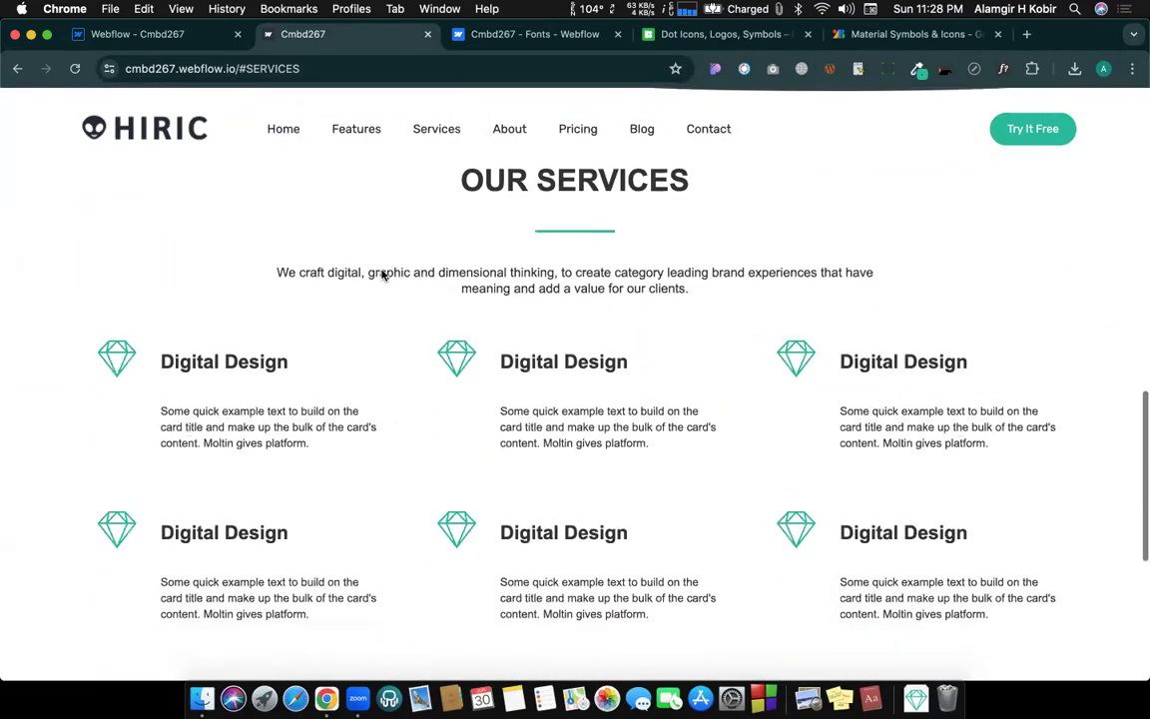
key(super+r)
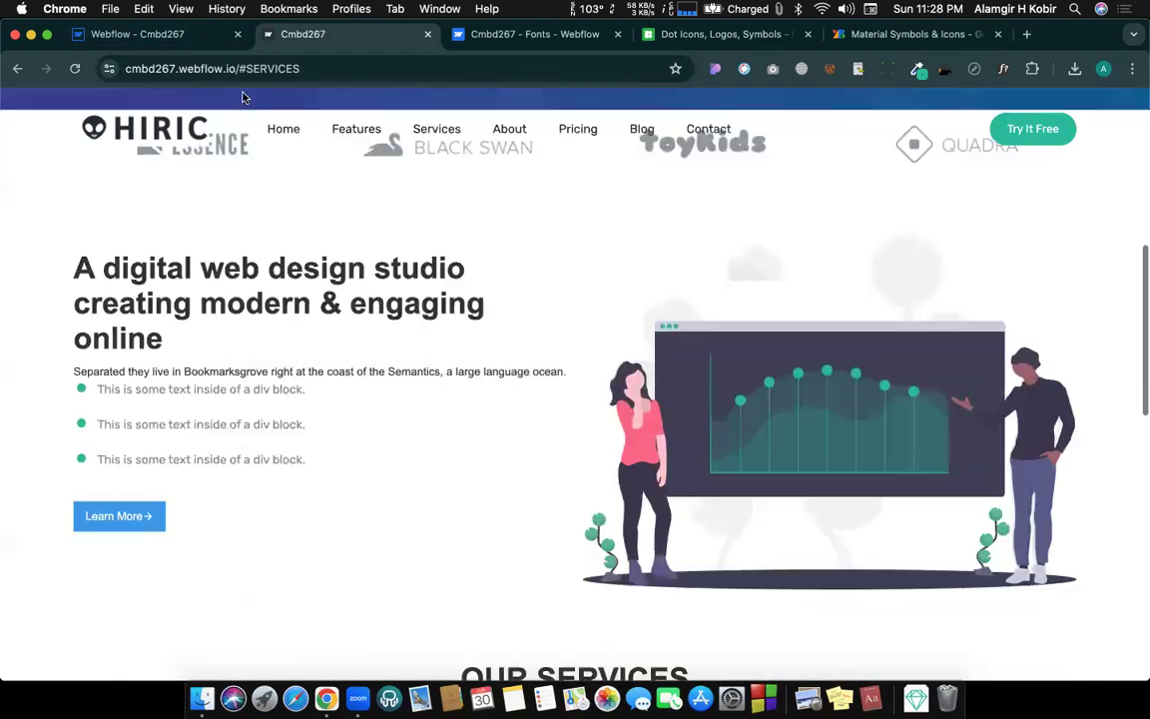
Step: Back in the Webflow Designer, set the sticky header section's background color to white, #ffffff
key(ctrl+shift+Tab)
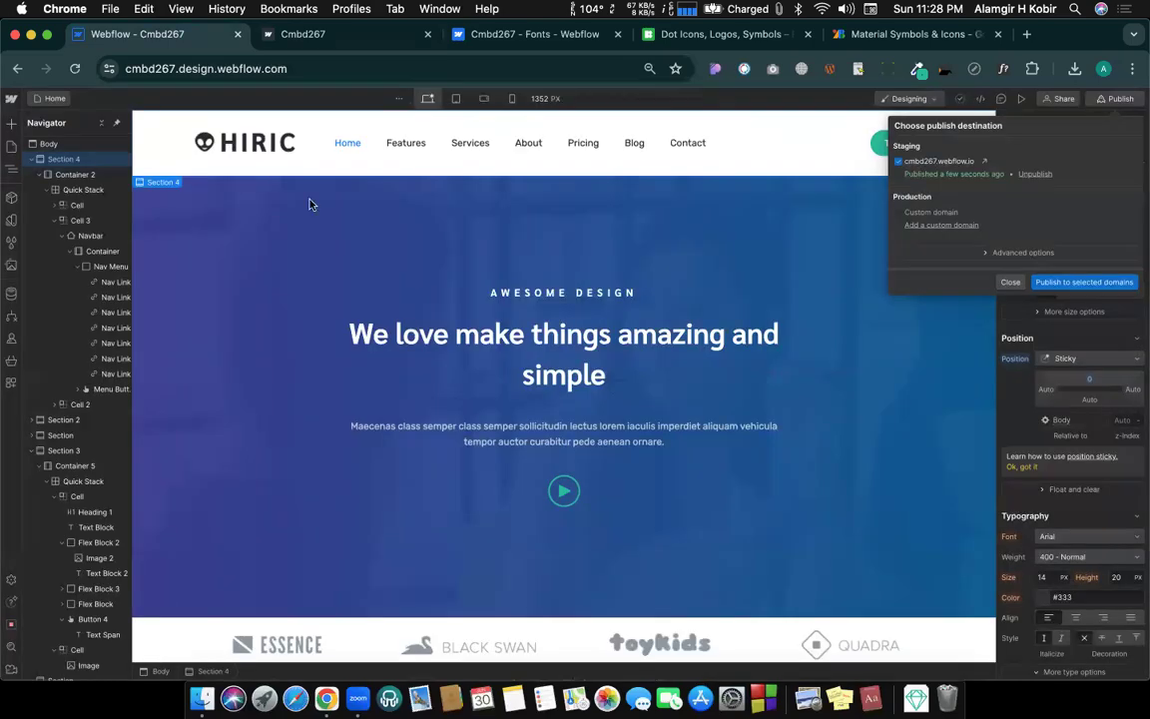
key(Escape)
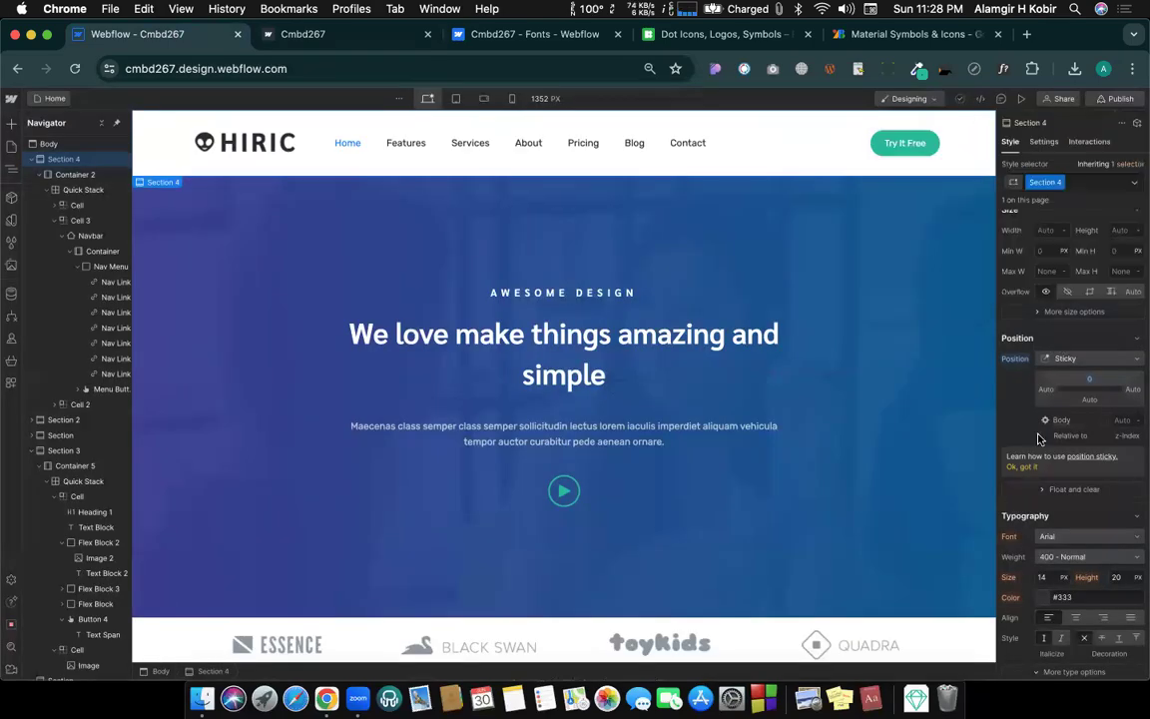
scroll(1038, 439, down, 5)
scroll(1038, 439, down, 6)
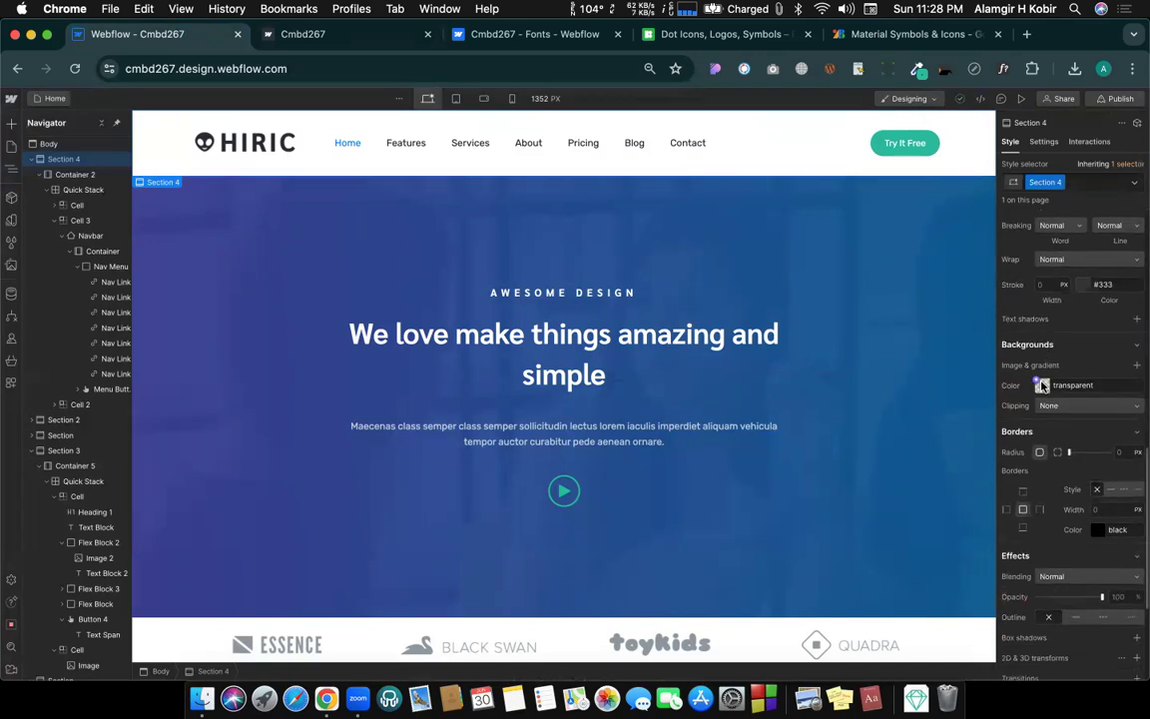
click(1041, 385)
text(ffffff)
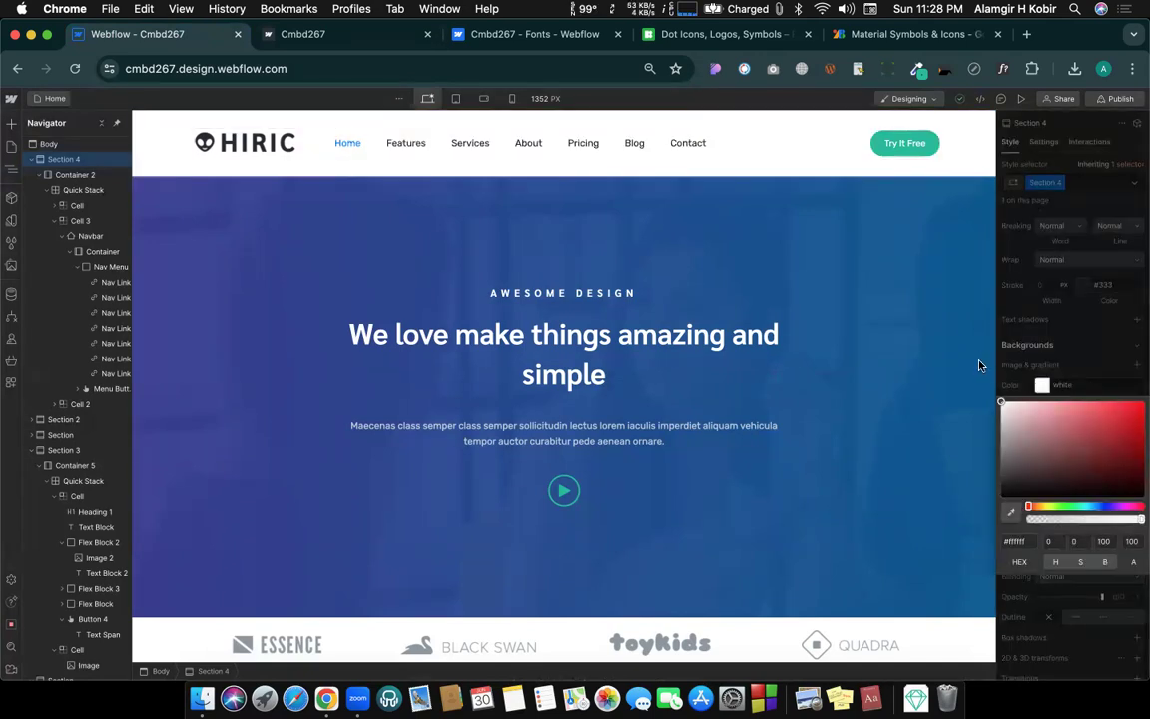
click(1073, 310)
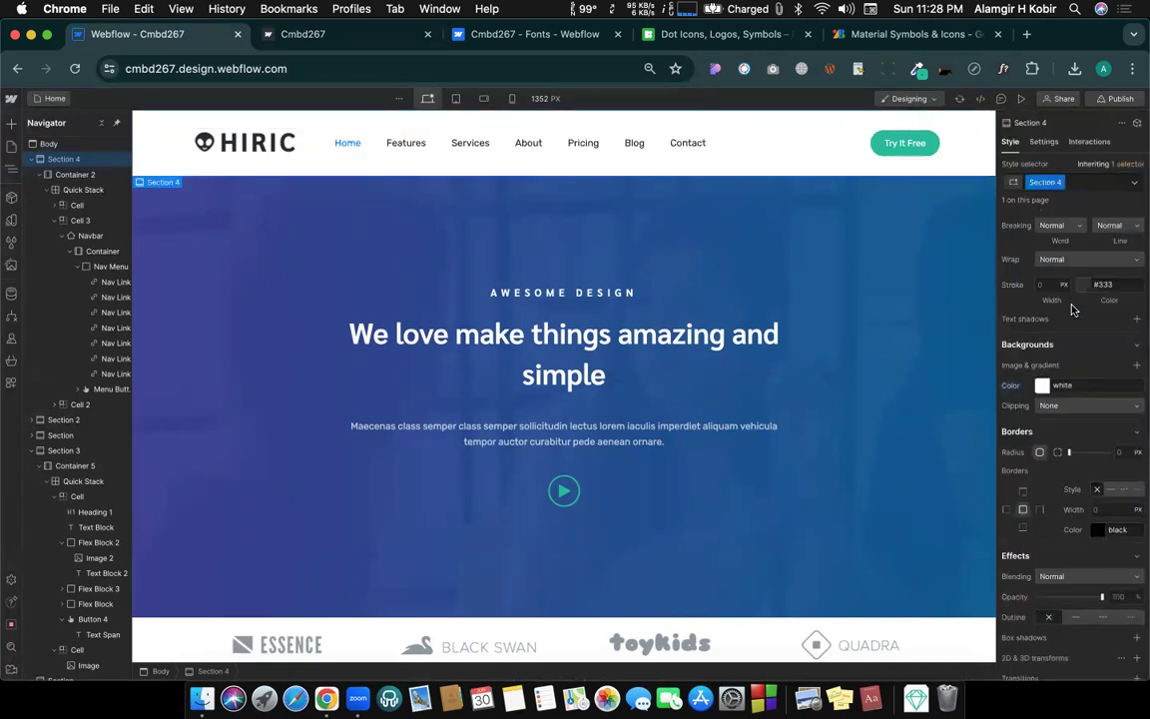
Step: Publish the white header background to cmbd267.webflow.io and reload the live page to check the sticky header while scrolling
click(1113, 100)
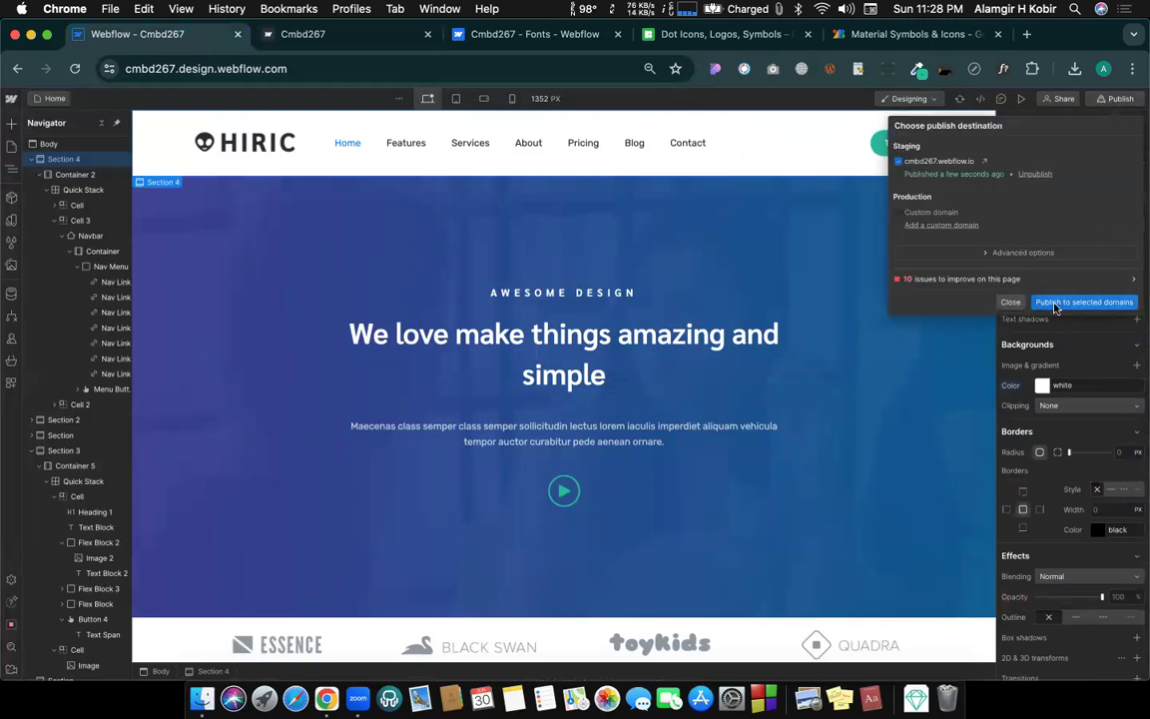
click(973, 273)
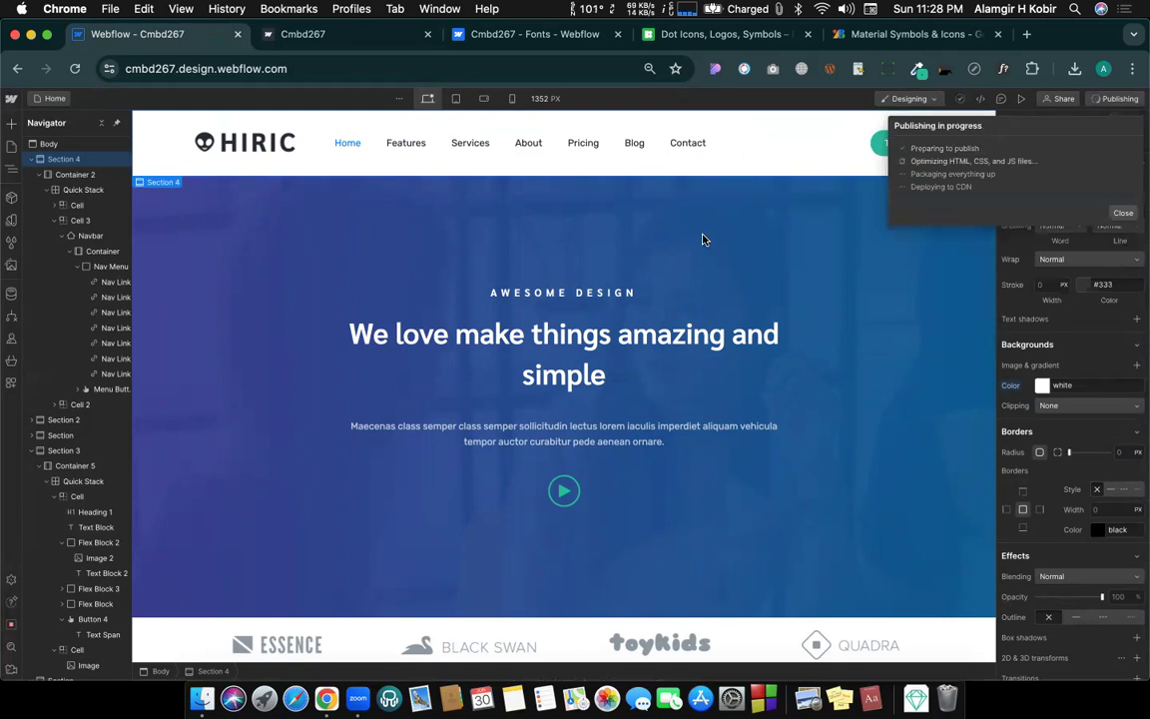
click(394, 35)
click(73, 68)
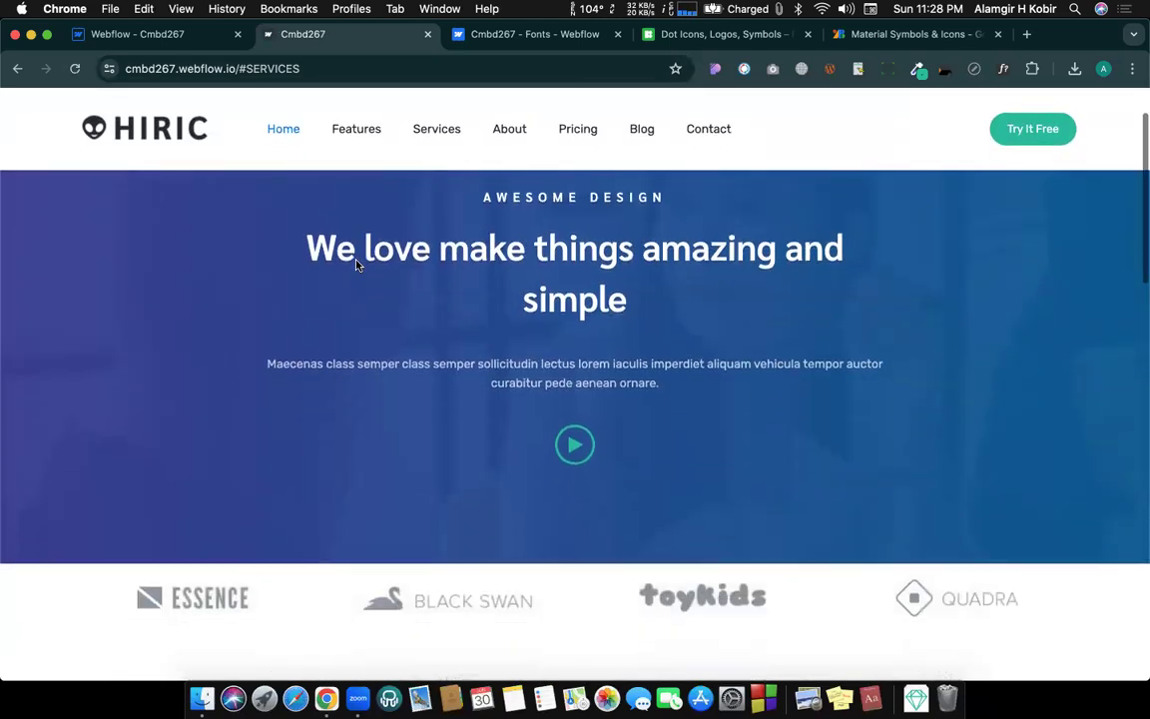
scroll(356, 264, down, 8)
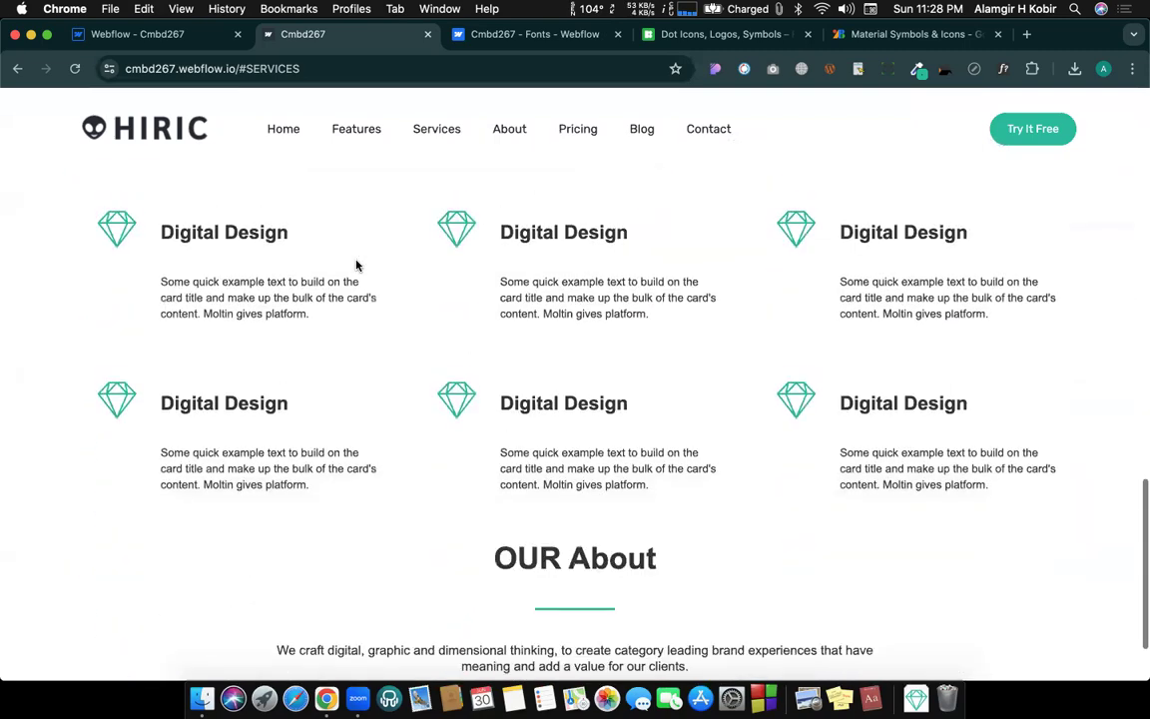
scroll(357, 265, up, 3)
scroll(356, 264, up, 10)
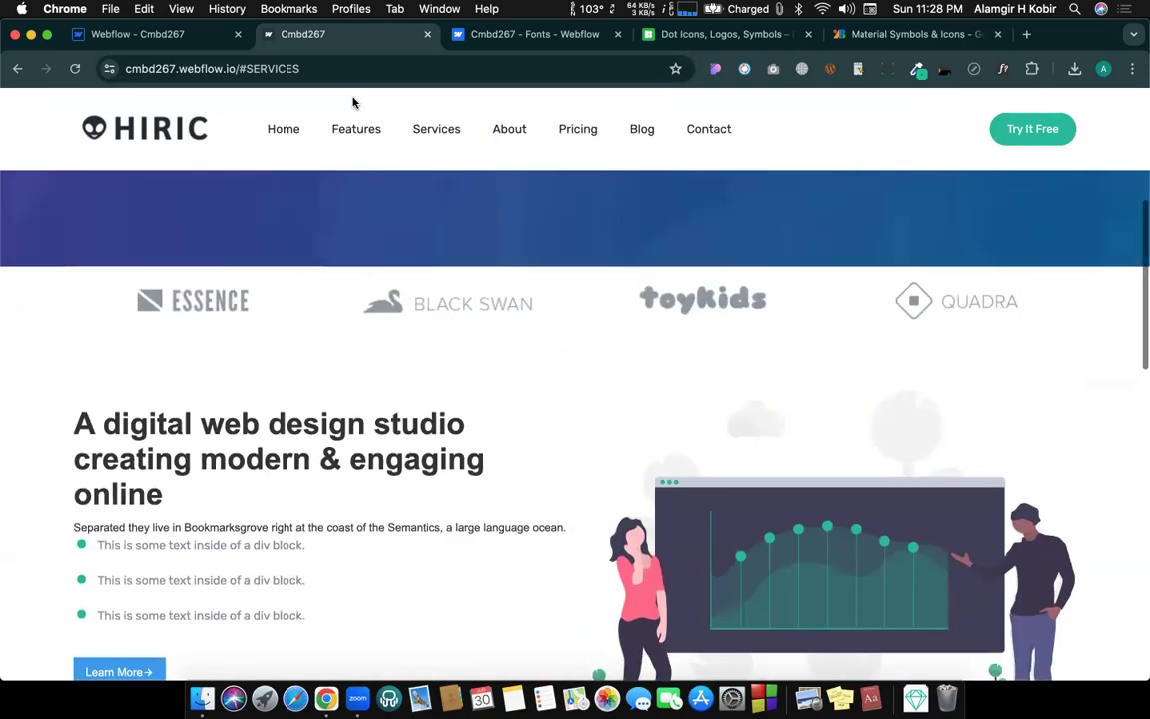
Step: Test the Home, Services and About navigation links on the published site, finishing back at the hero section
click(288, 134)
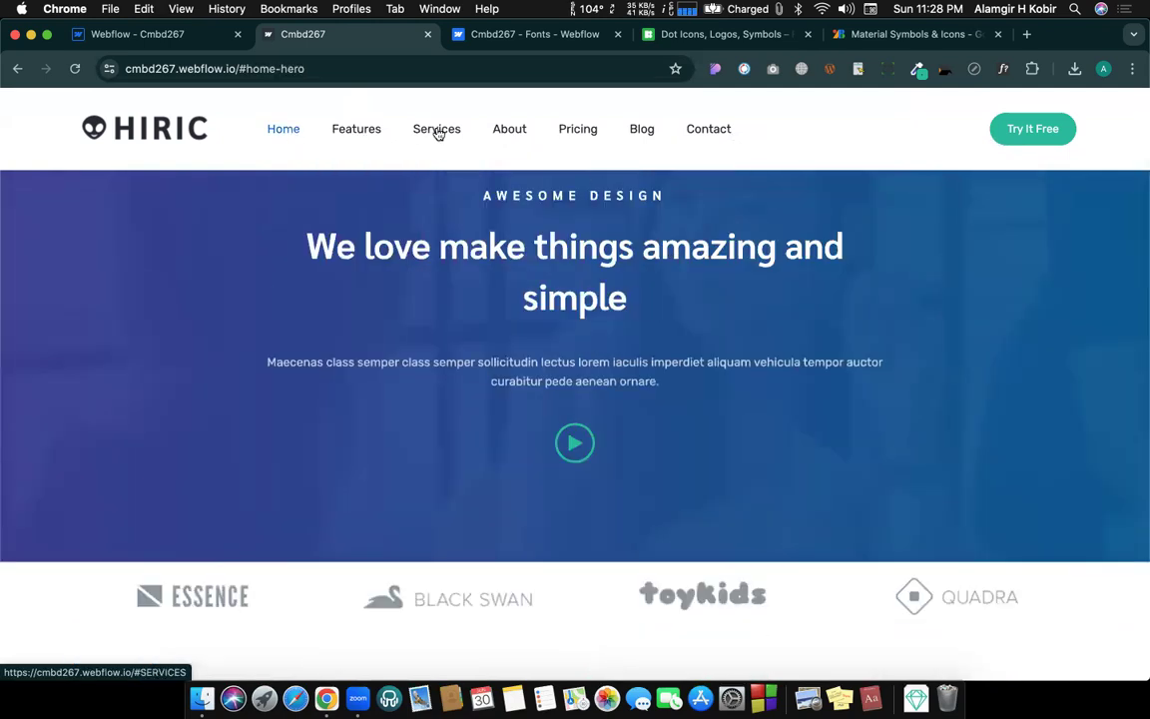
click(438, 132)
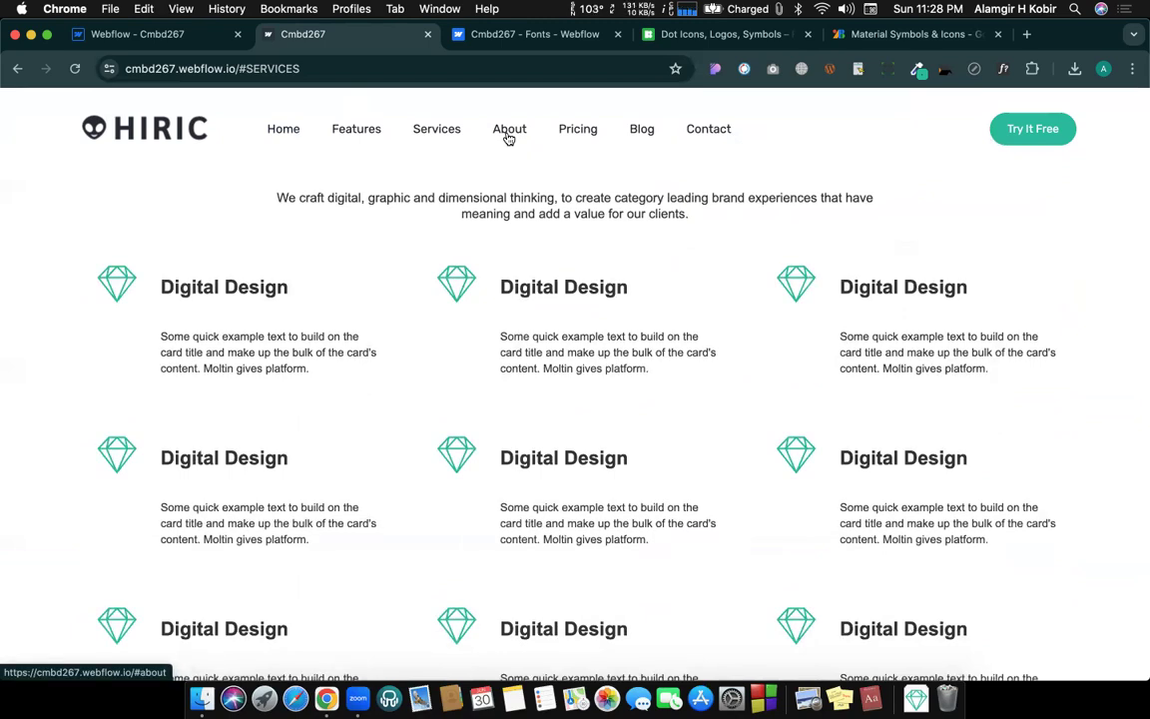
click(508, 137)
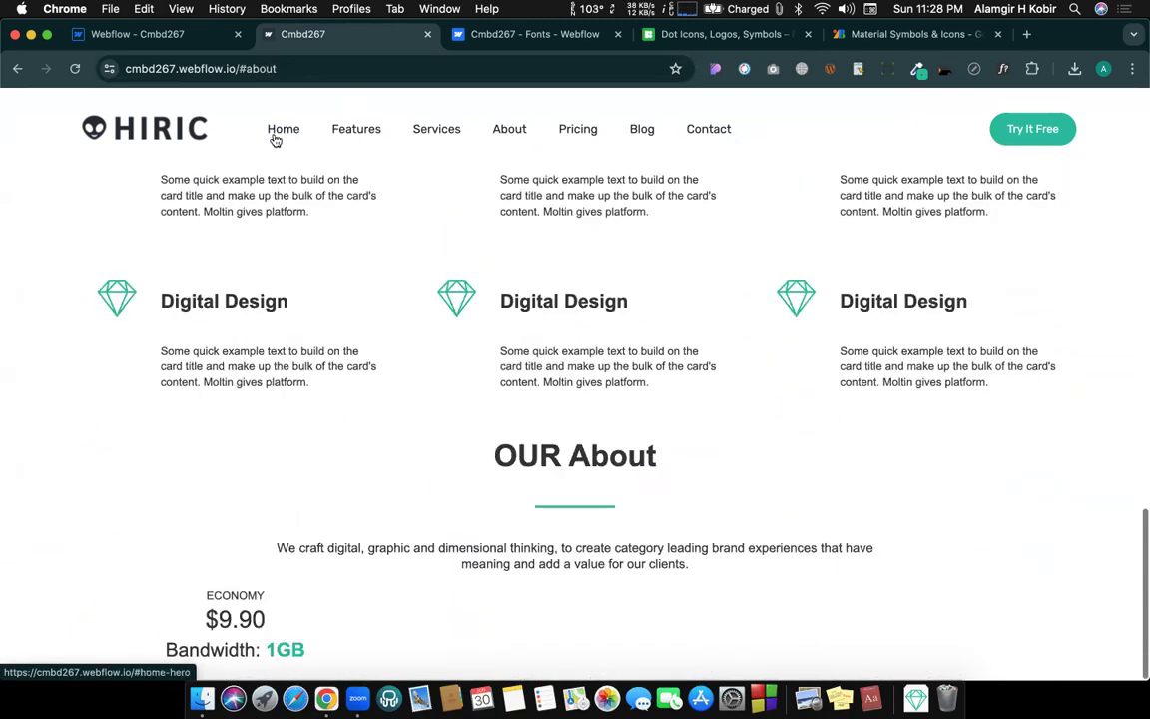
click(282, 133)
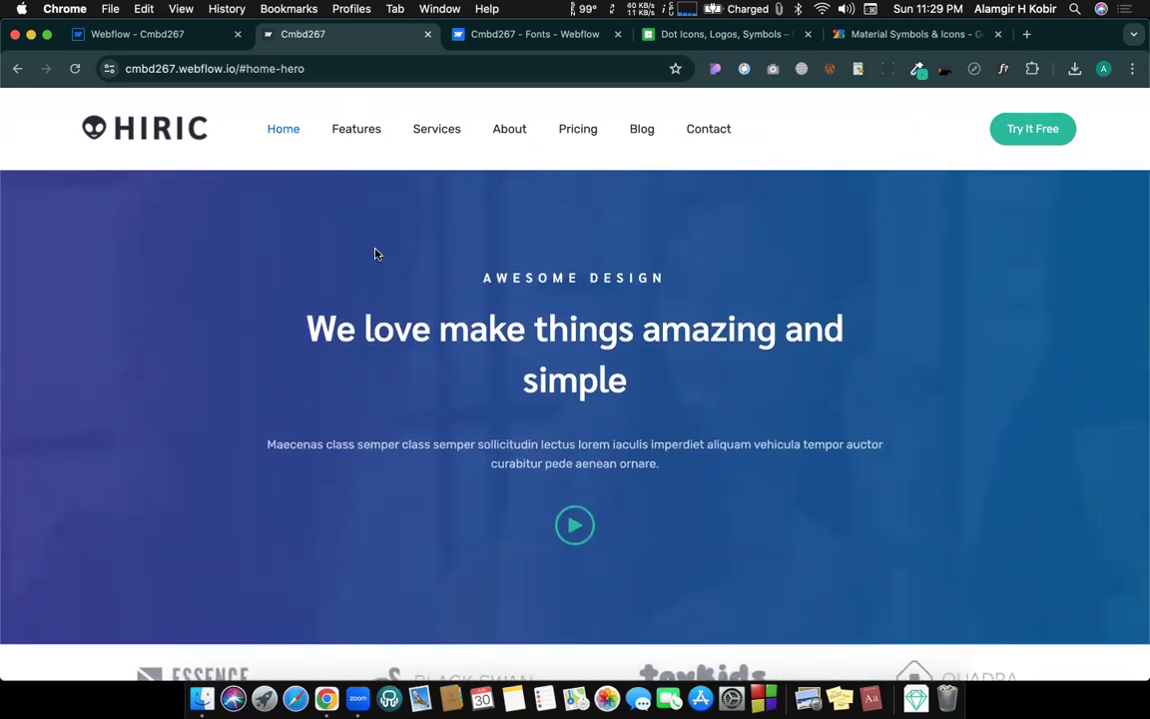
Step: Back in the Webflow Designer, link the Services navigation item to the home-hero page section
click(140, 34)
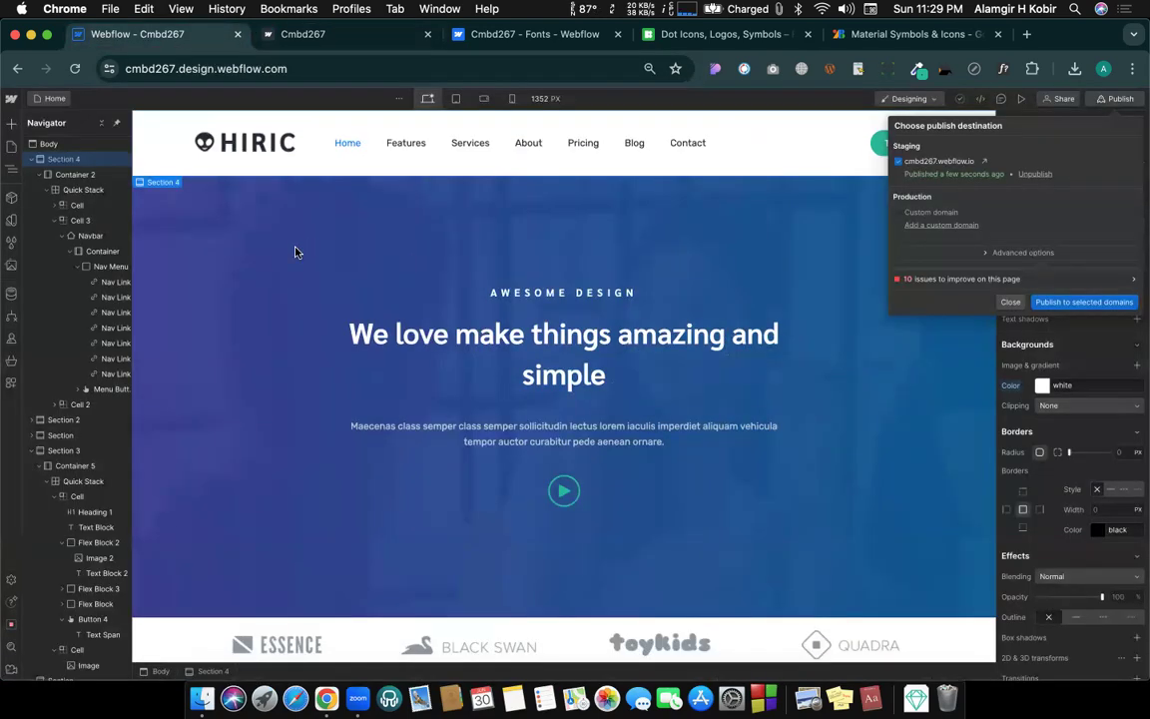
click(295, 251)
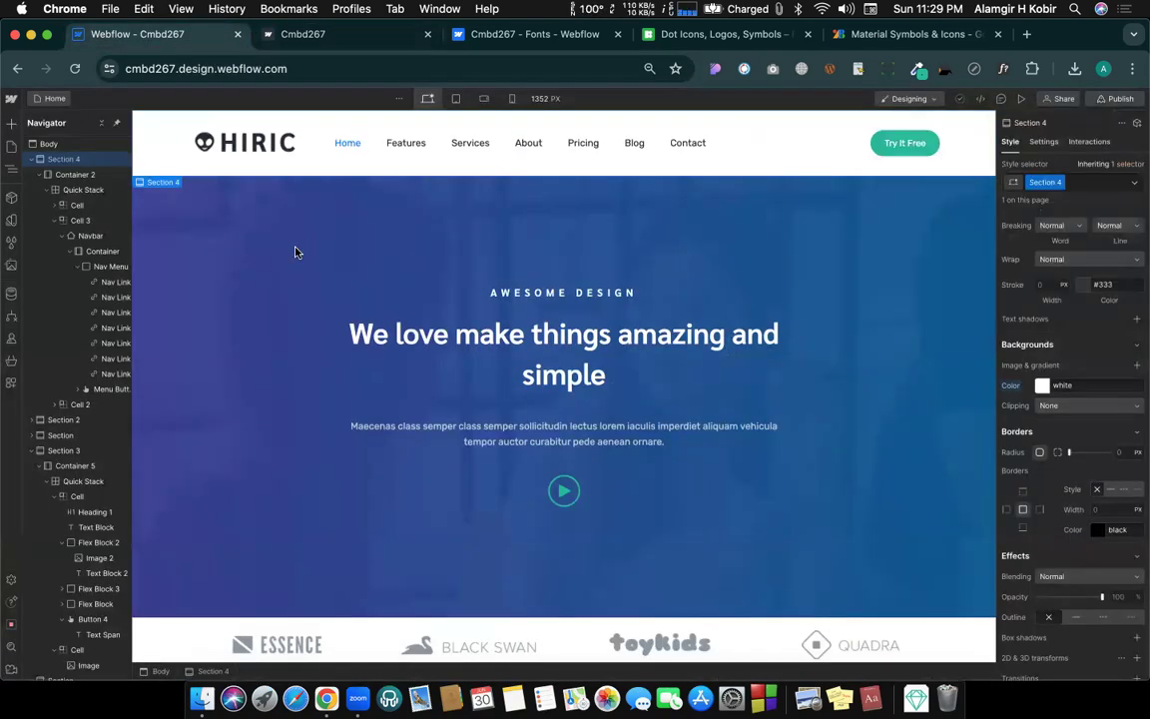
click(461, 150)
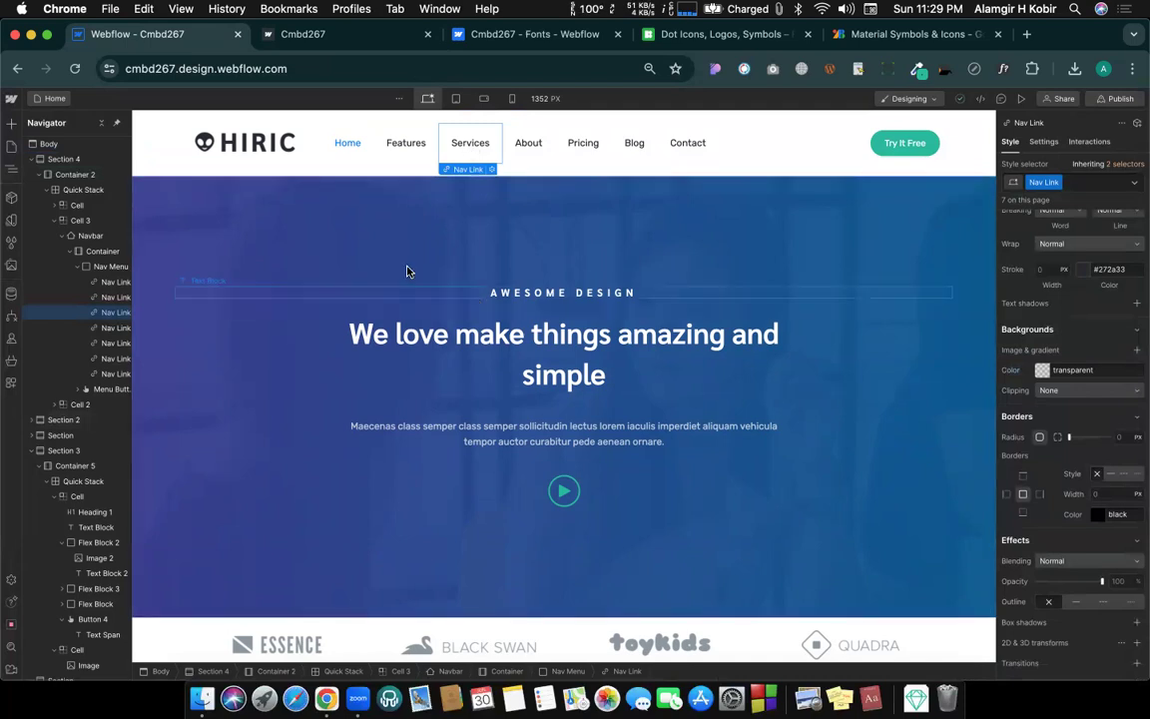
click(493, 170)
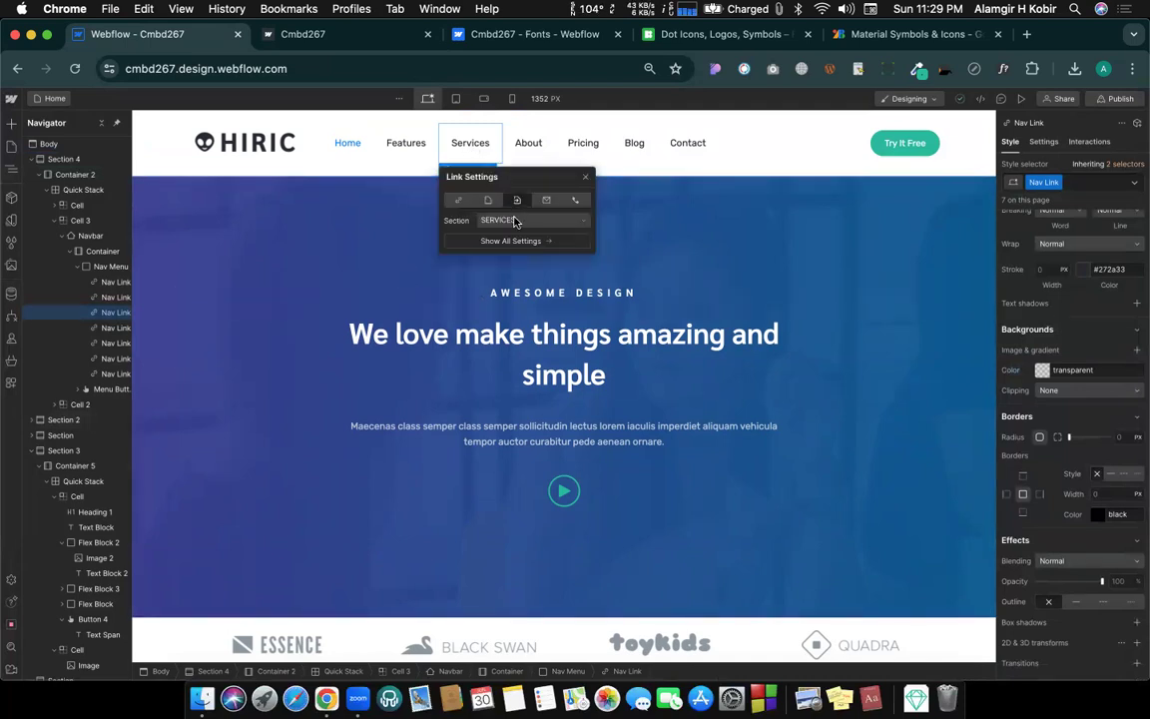
click(501, 222)
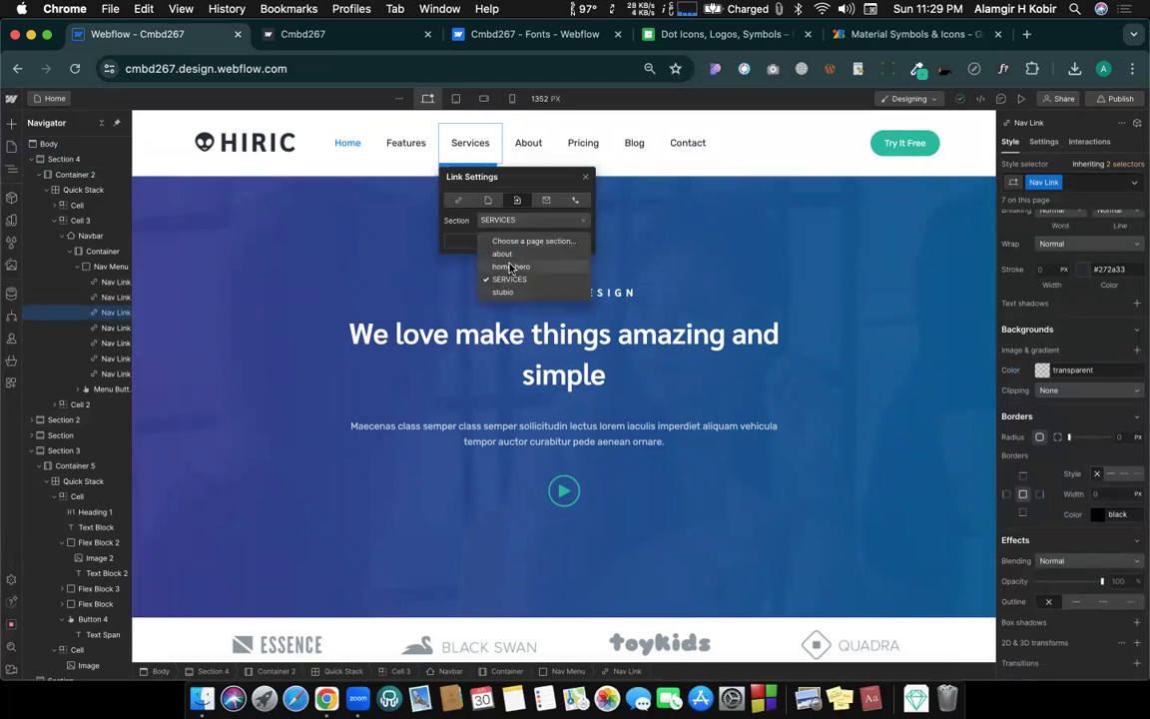
click(510, 267)
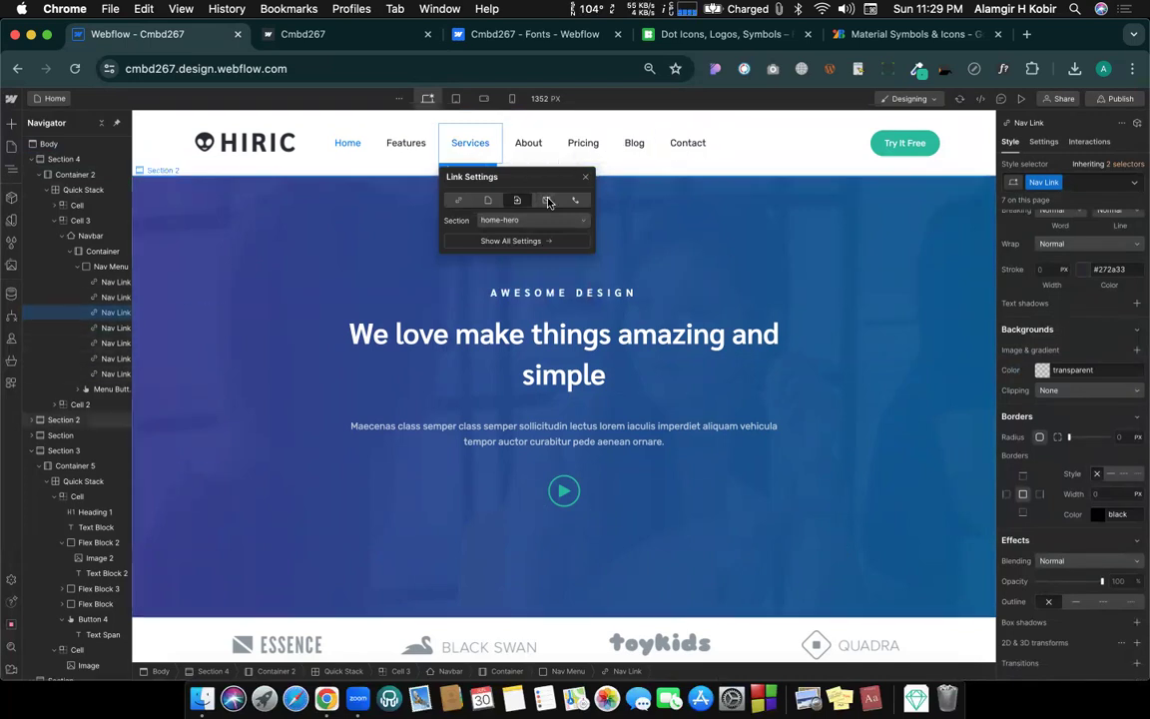
Step: Publish the Services link change to cmbd267.webflow.io and test the Services and Home links on the live page
click(1121, 100)
click(1053, 301)
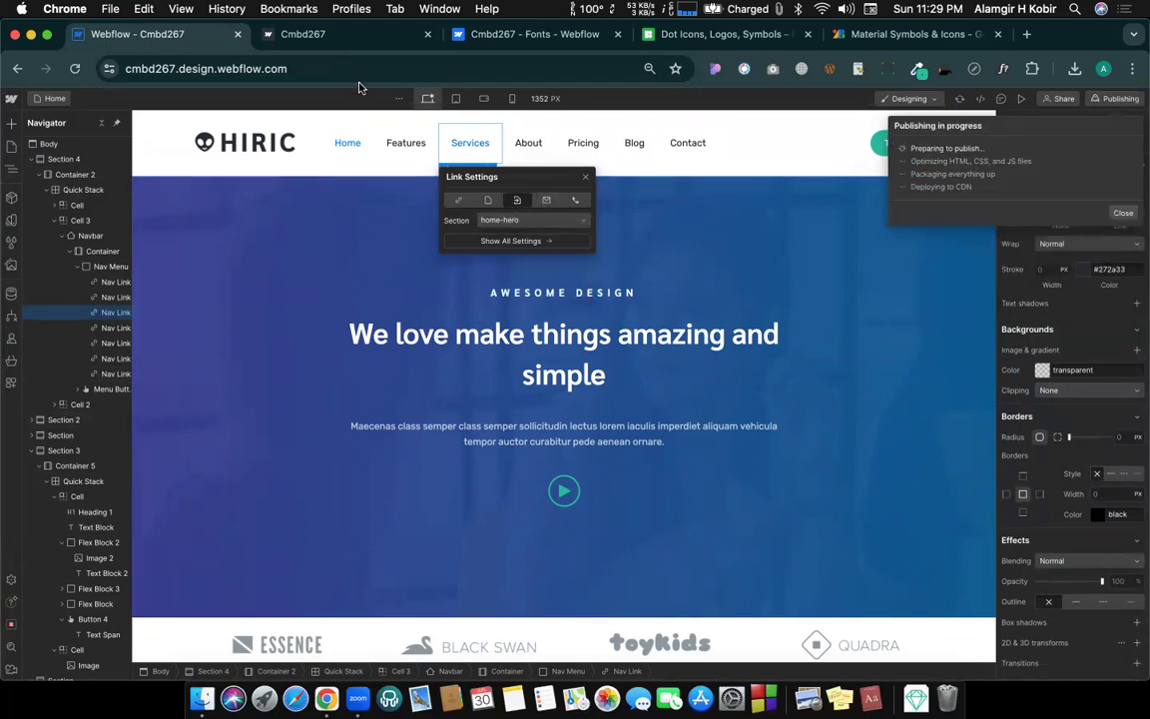
click(278, 41)
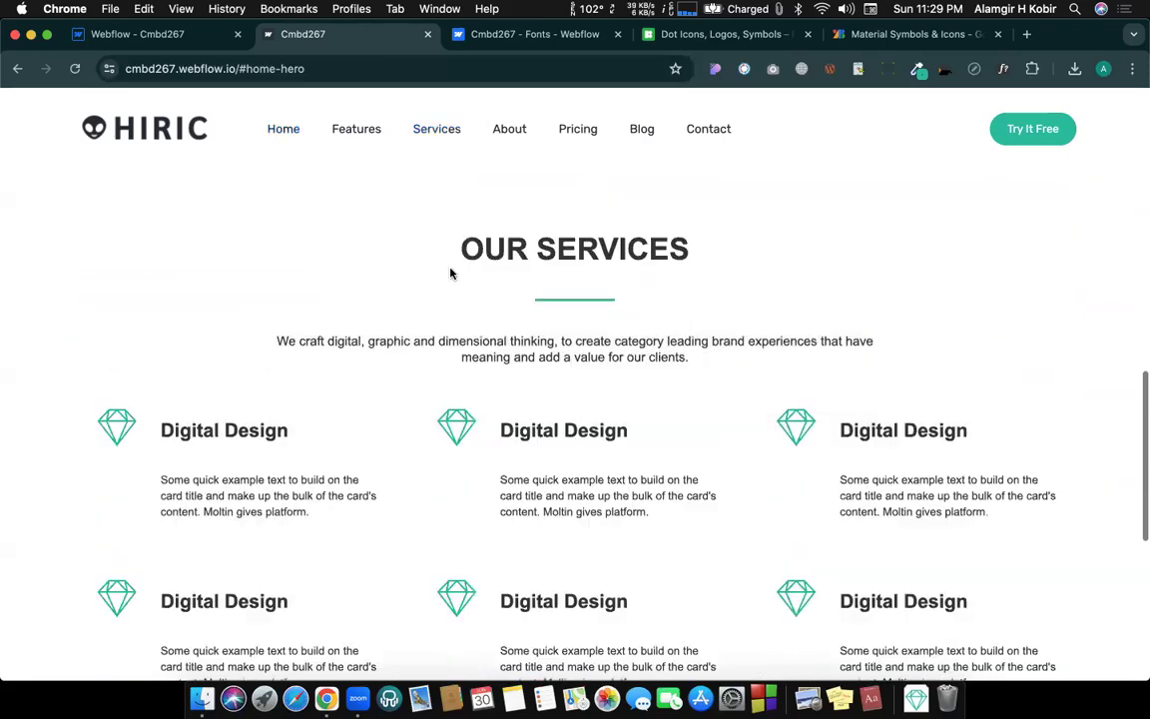
scroll(450, 274, down, 5)
click(424, 129)
scroll(424, 133, up, 10)
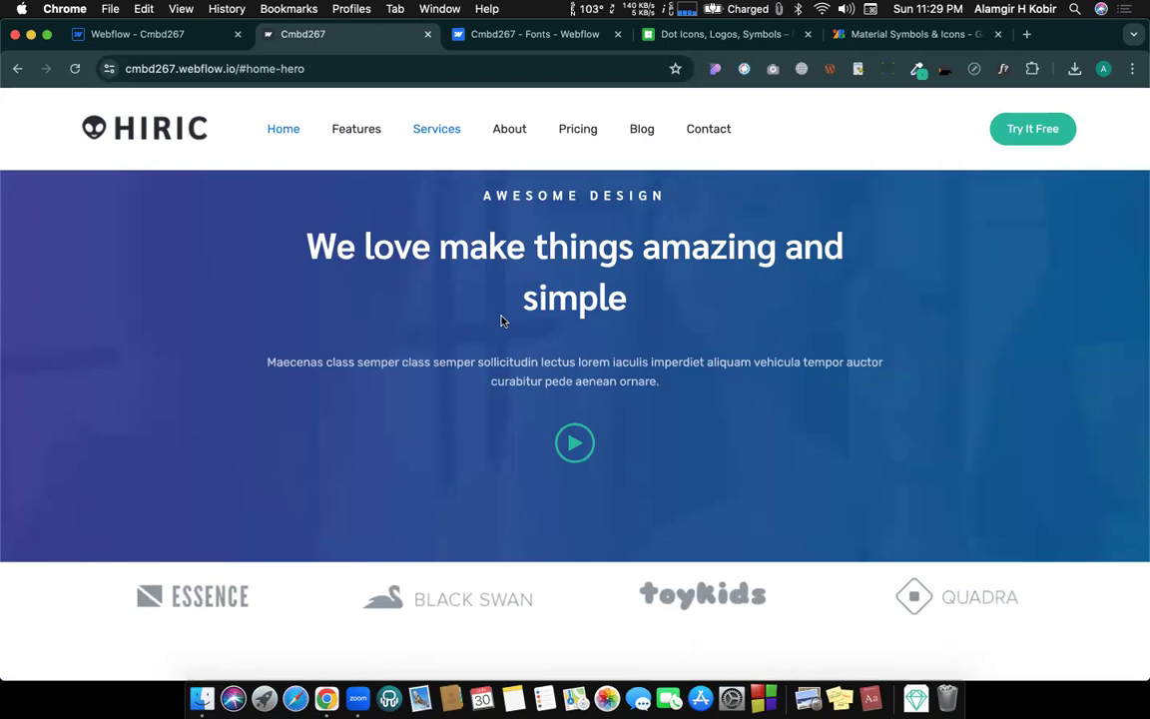
scroll(385, 226, down, 10)
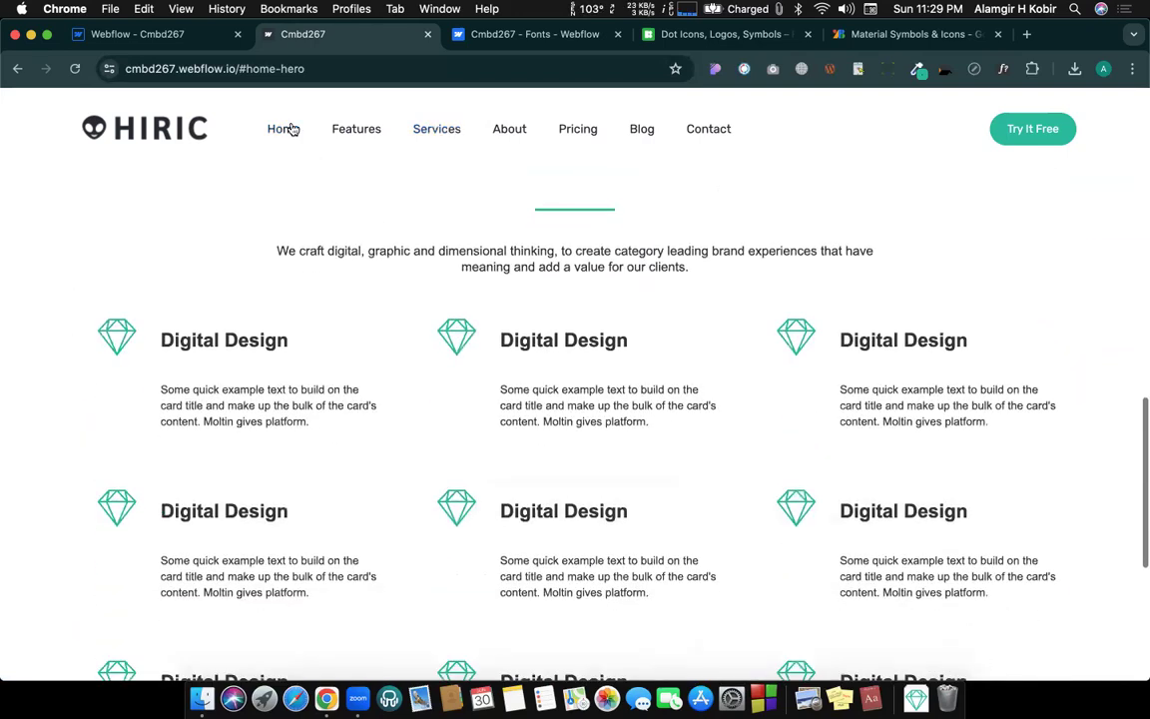
click(276, 124)
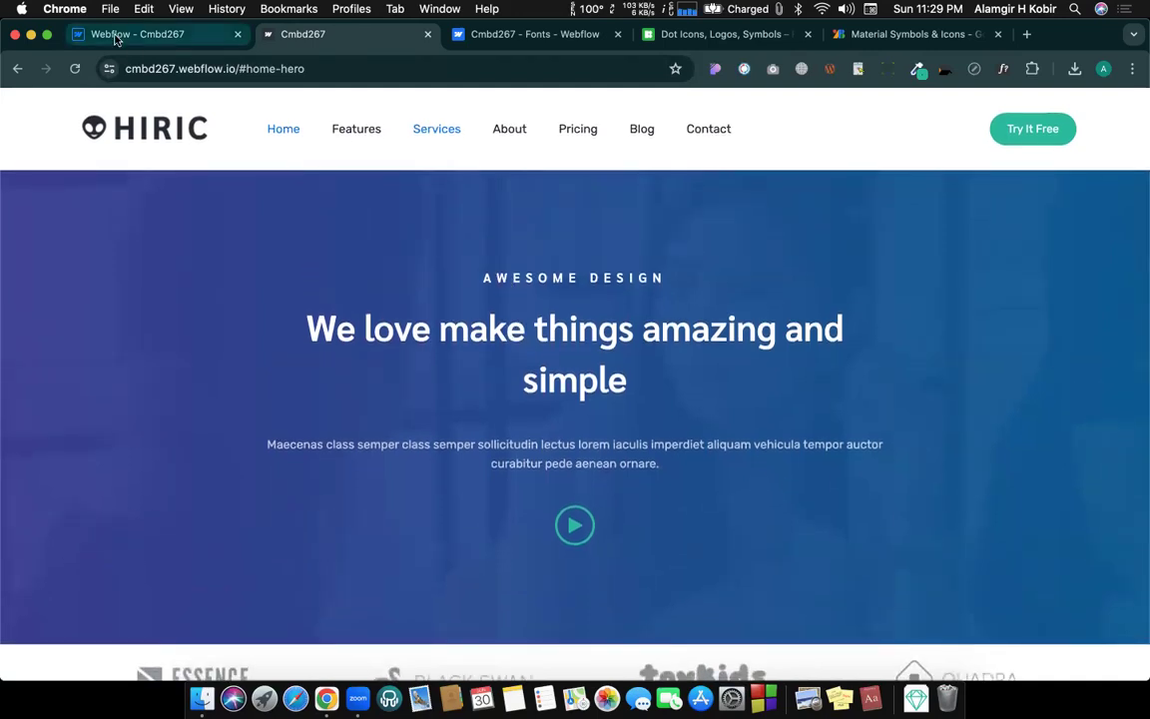
Step: Back in the Webflow Designer, link the Services navigation item to the SERVICES page section and close its link settings
click(132, 44)
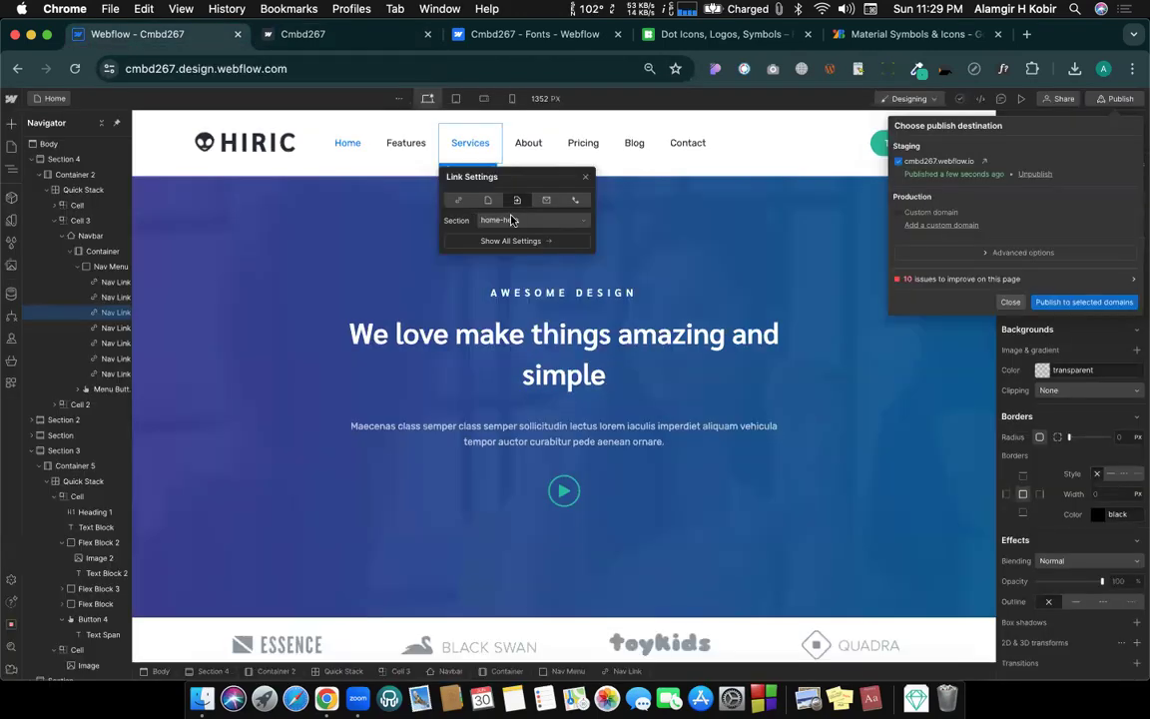
click(512, 221)
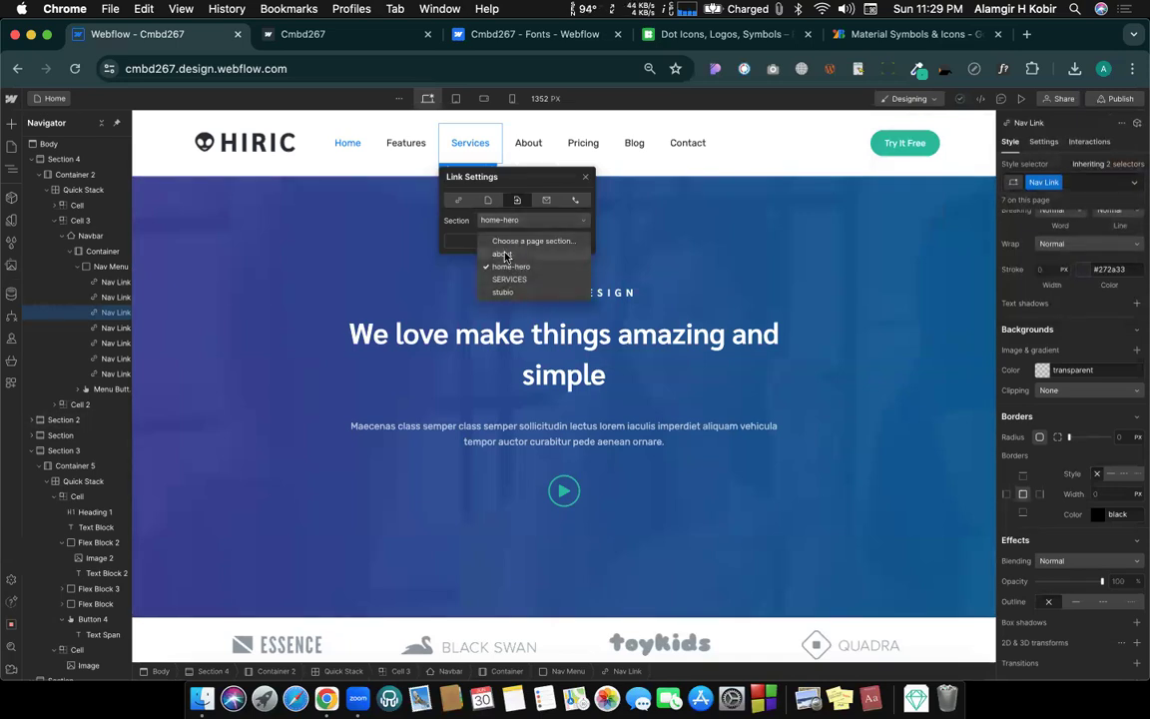
click(509, 279)
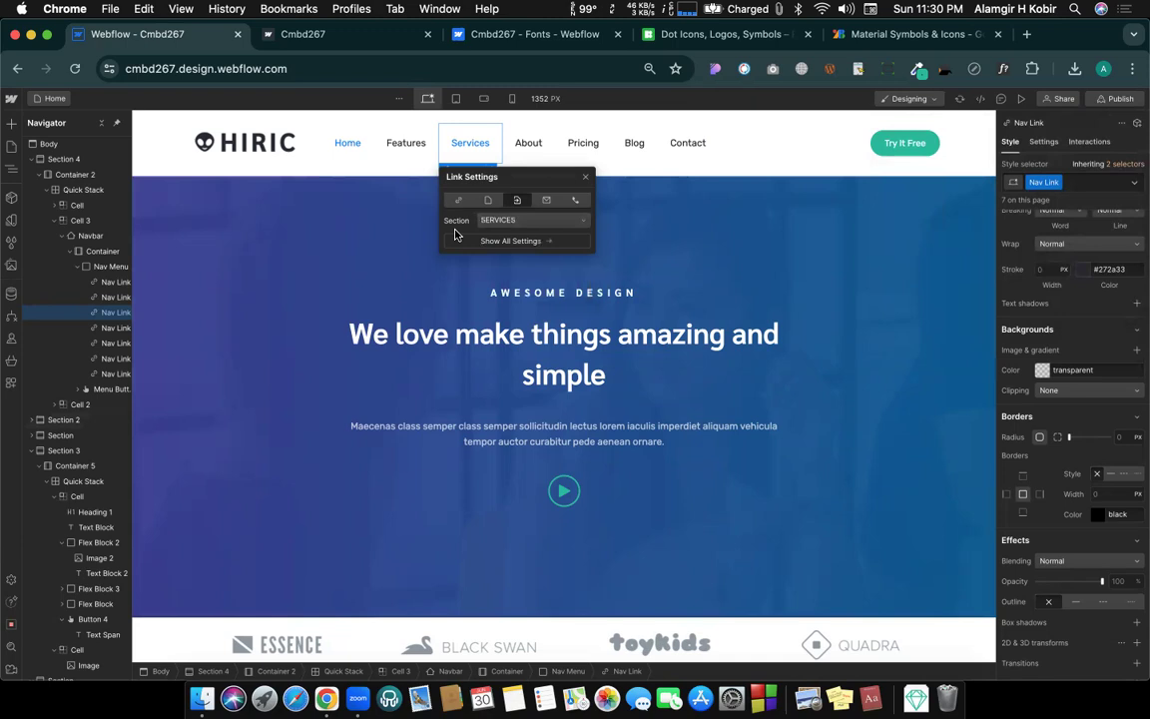
click(586, 177)
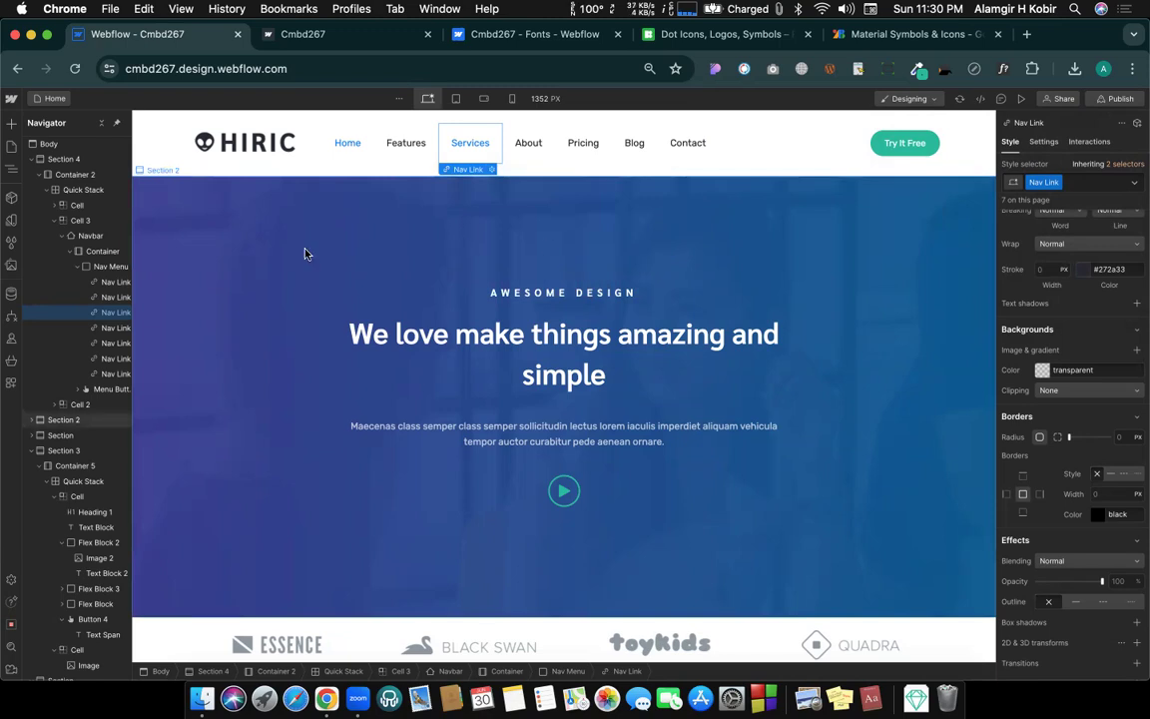
Step: Inspect the hero section's ID in its element settings and look over the section on the canvas
click(158, 251)
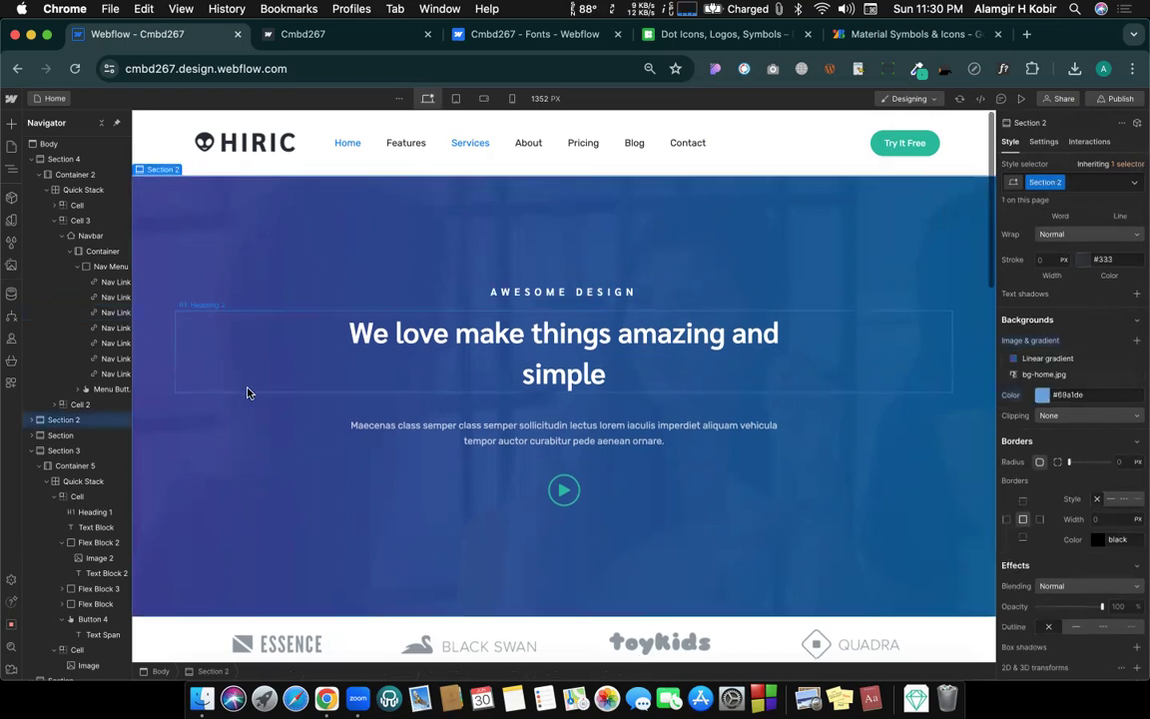
click(1044, 140)
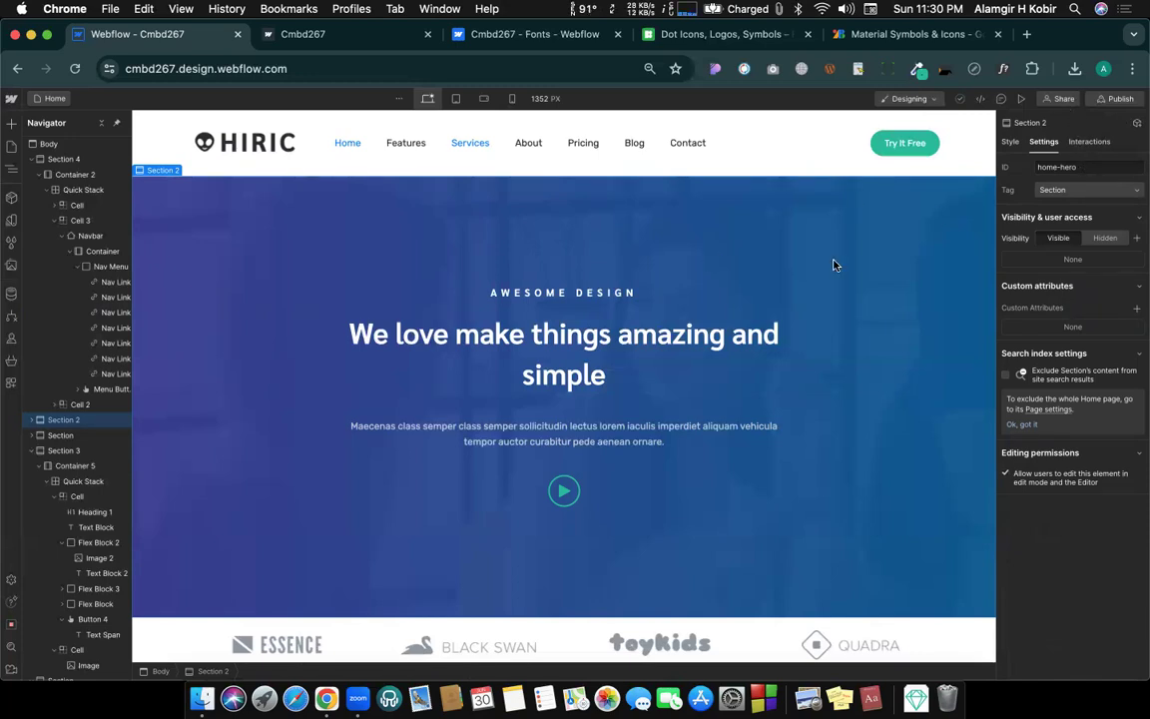
scroll(502, 393, down, 5)
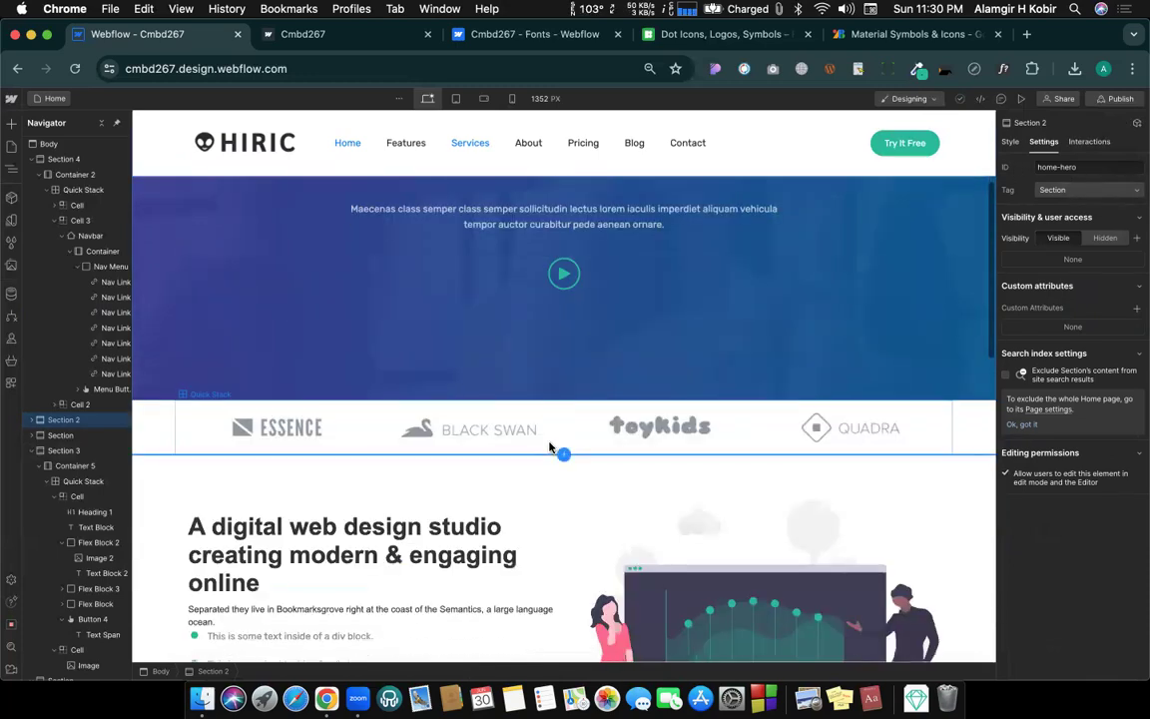
scroll(552, 449, up, 5)
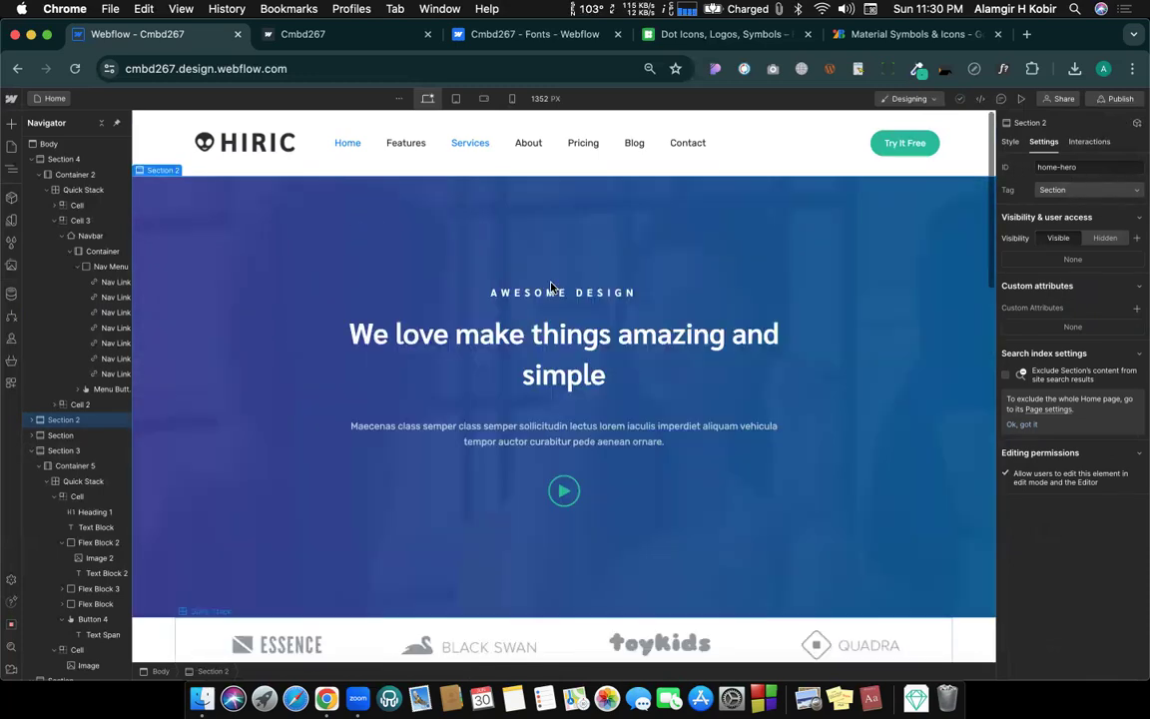
Step: Link the Features navigation item to the stubio page section
click(413, 152)
click(427, 170)
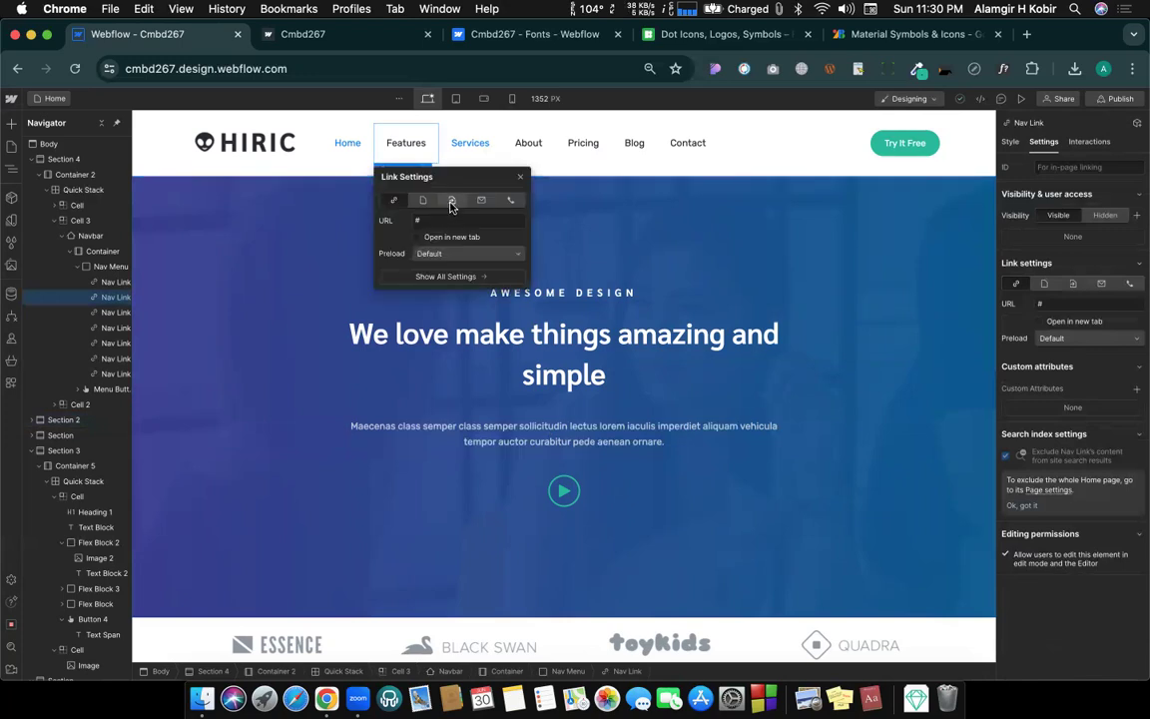
click(451, 202)
click(451, 220)
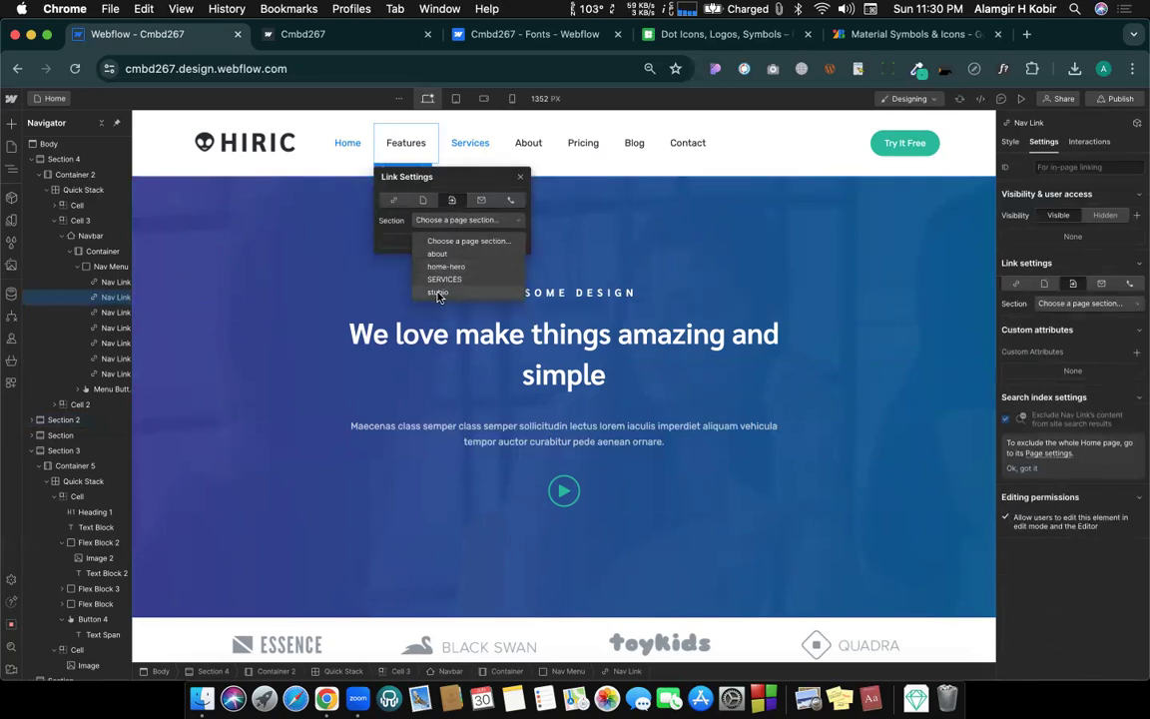
click(439, 292)
click(519, 177)
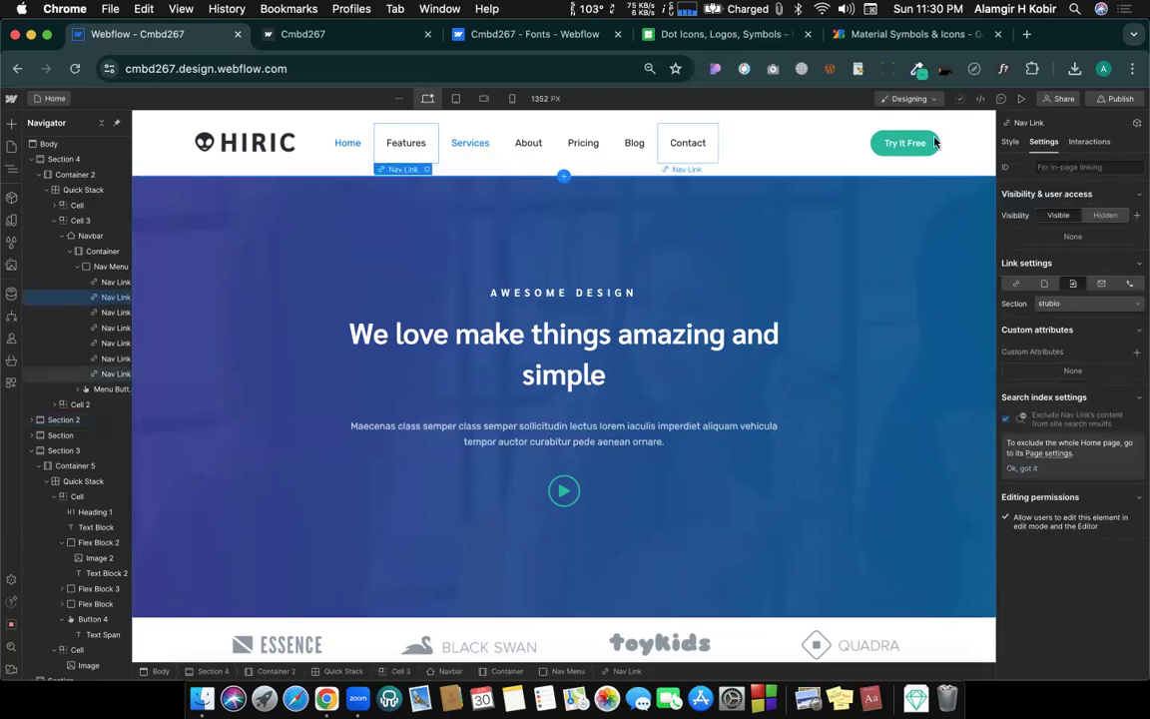
Step: Preview the page, test the Features navigation link and return to design mode
click(1022, 98)
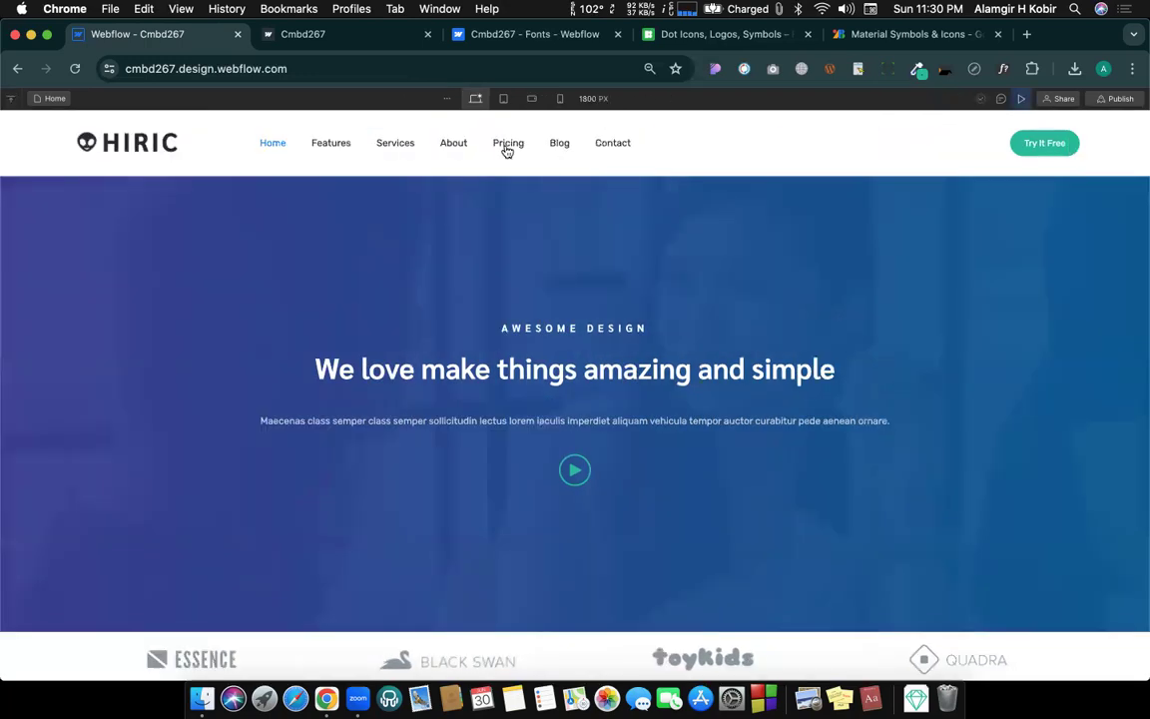
click(342, 145)
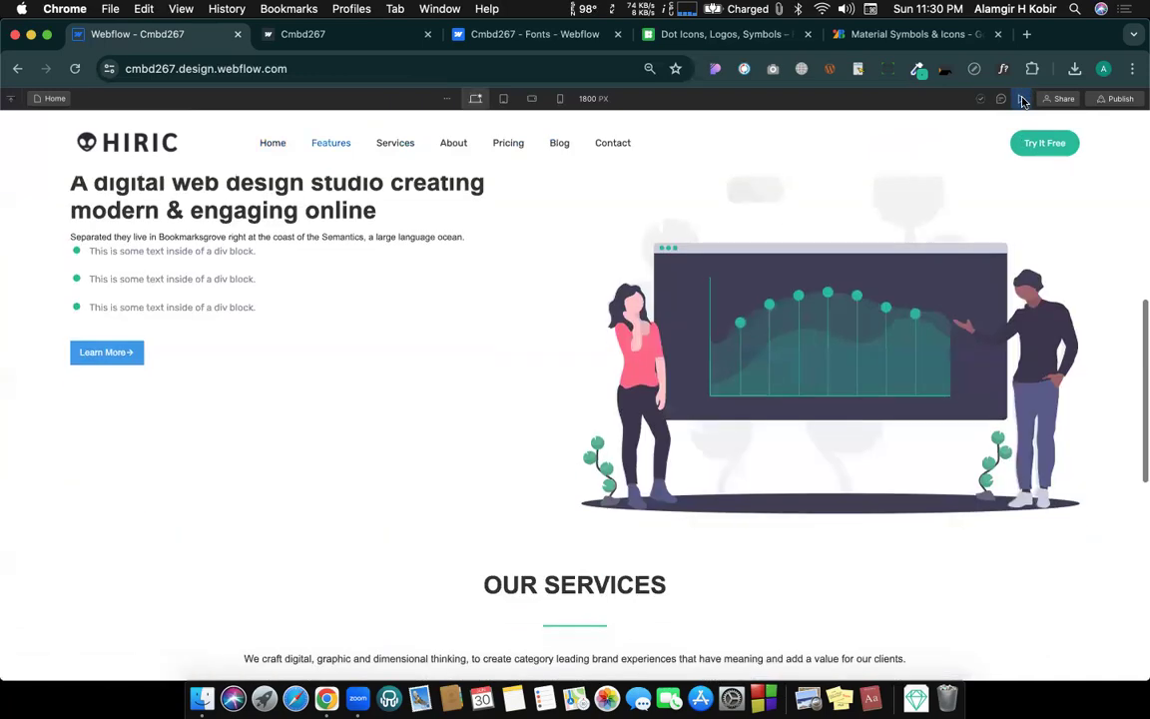
key(Escape)
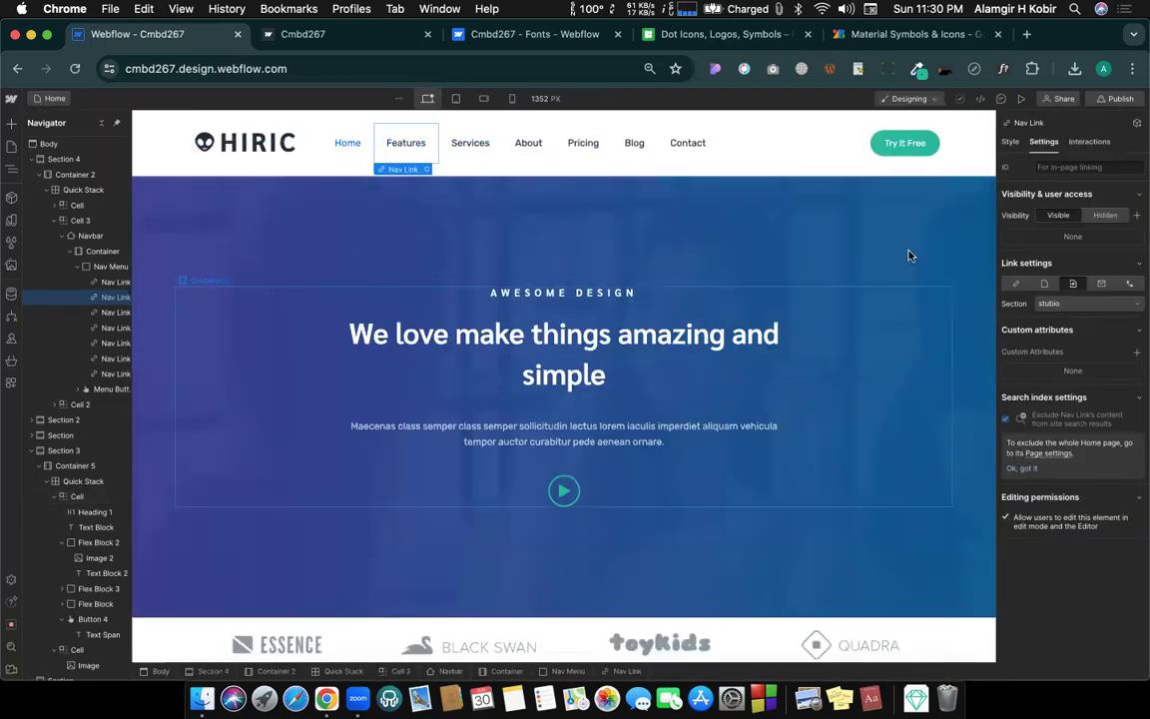
Step: Publish the site with the updated Features link to the cmbd267.webflow.io staging domain
click(1119, 98)
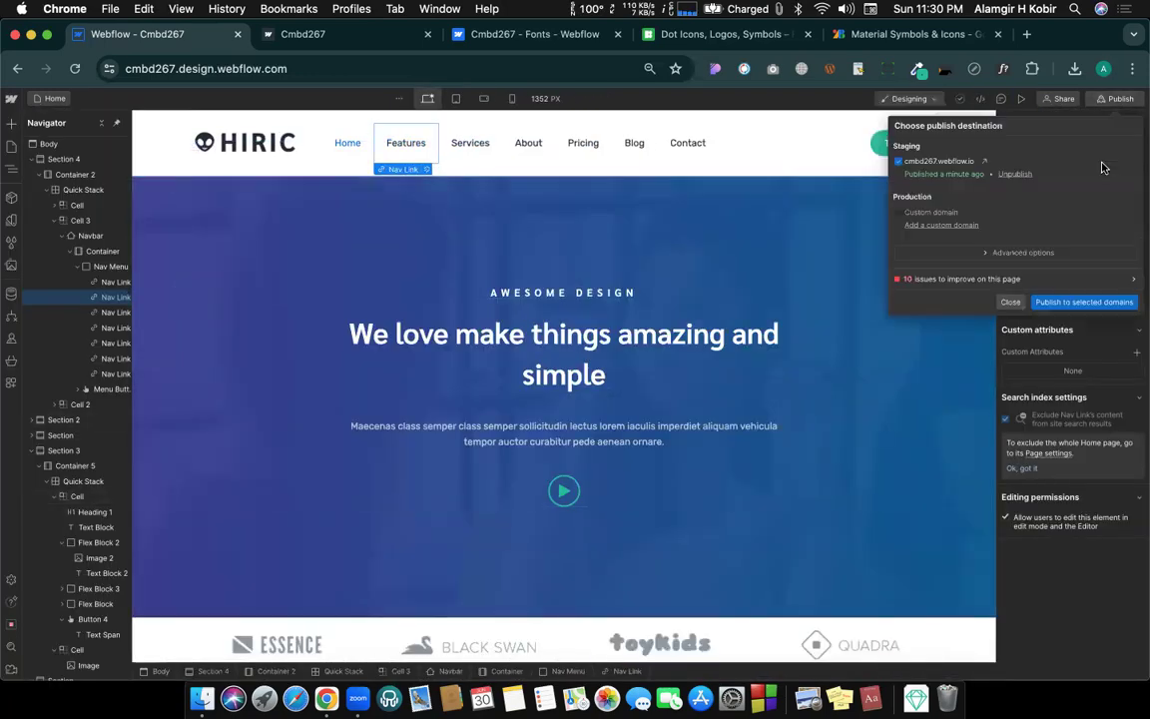
click(1048, 302)
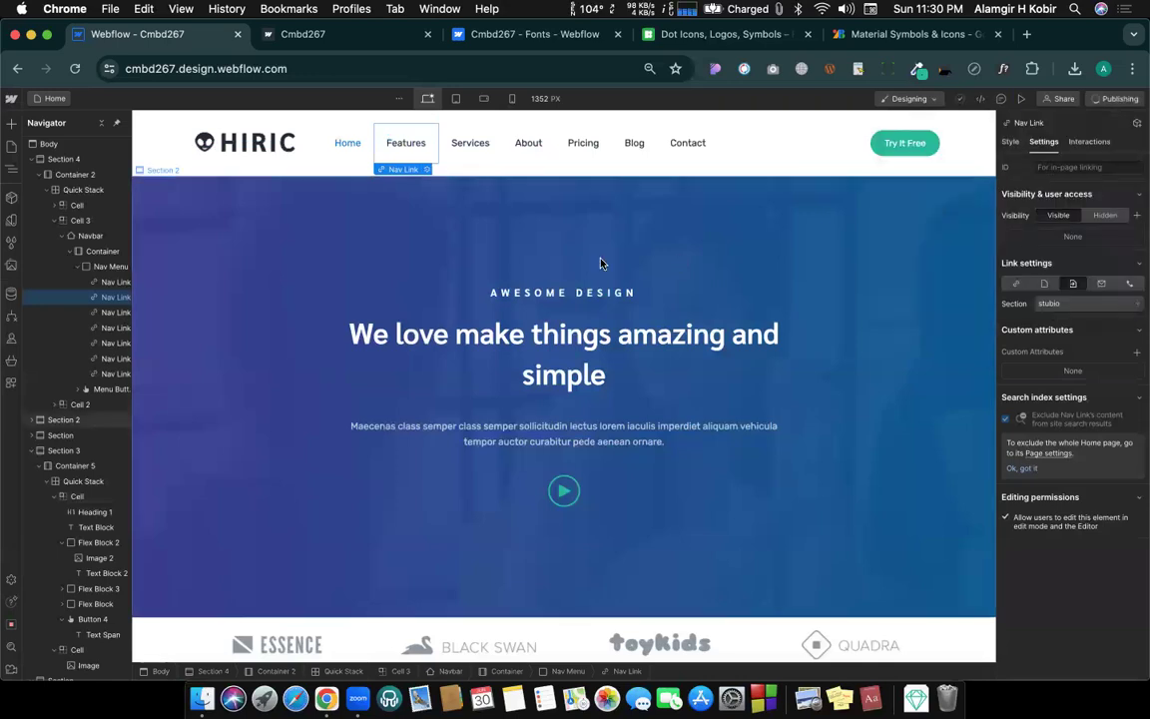
Step: Switch to the original Hiric template, test its Services, Features, Home and Contact navigation links, and return to the Webflow Designer
key(ctrl+Right)
click(421, 120)
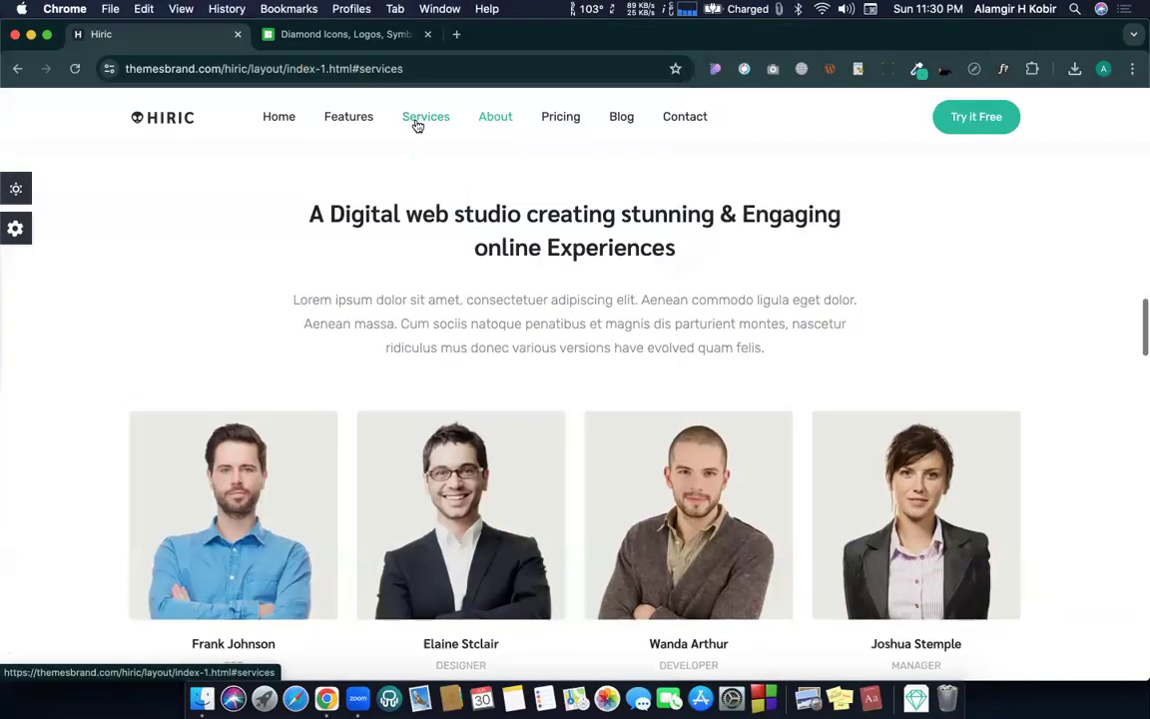
click(365, 126)
click(264, 116)
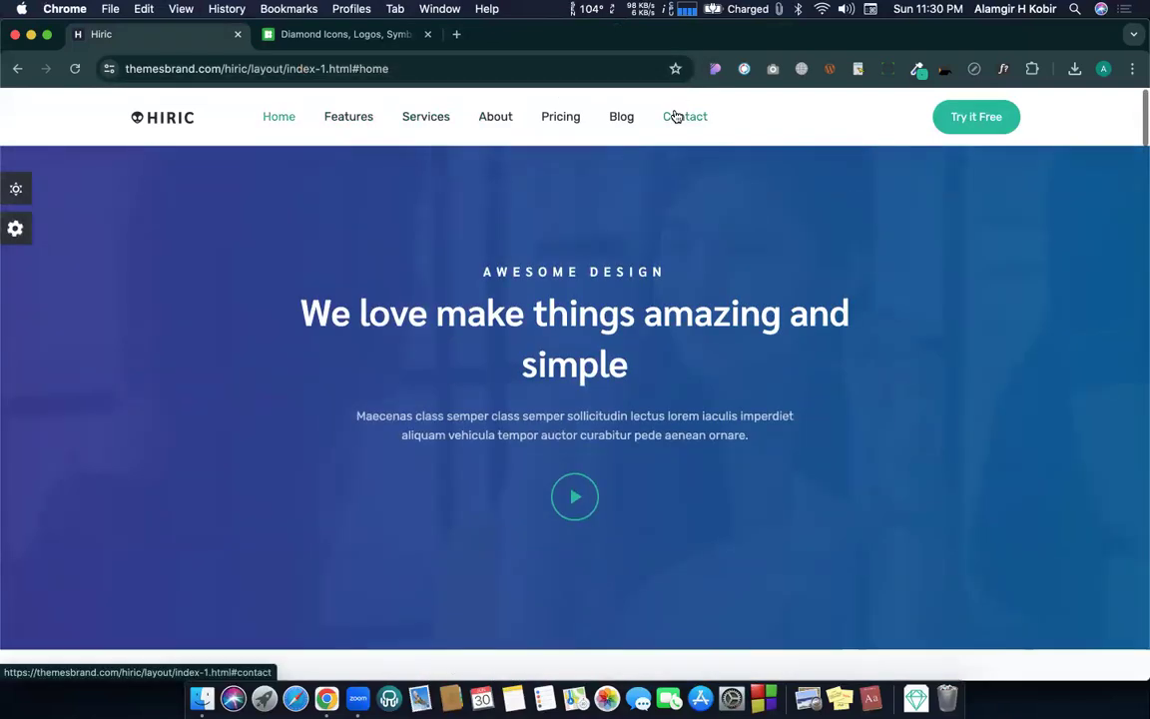
click(681, 115)
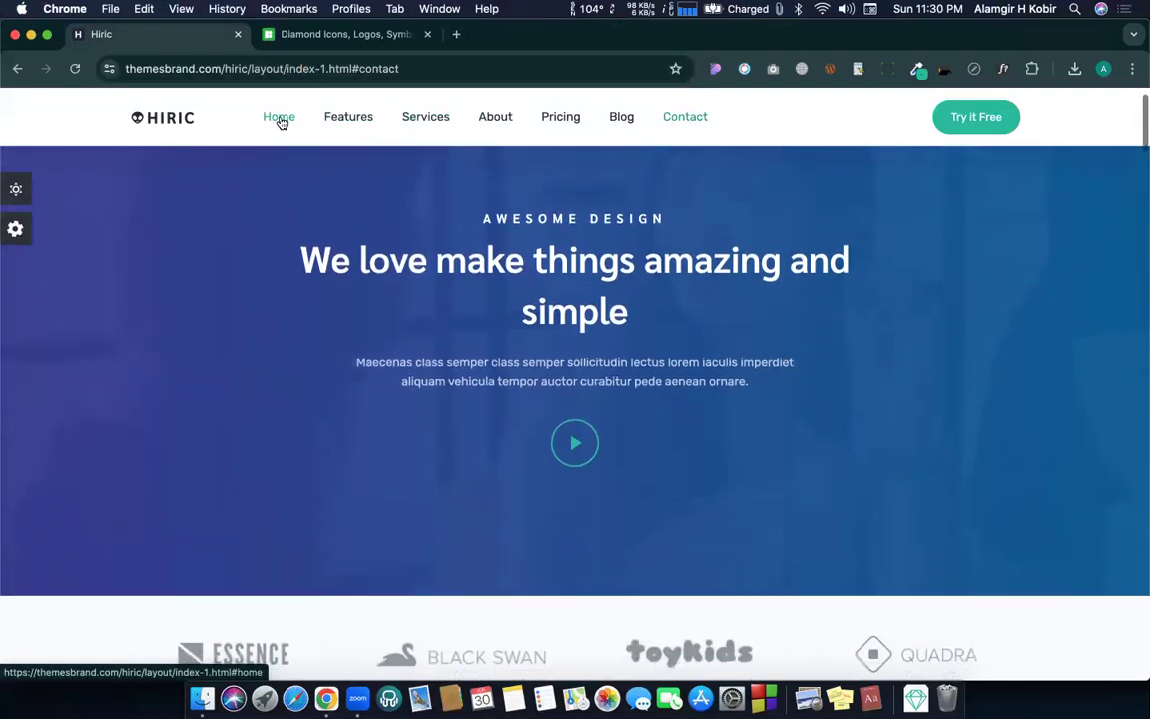
click(281, 120)
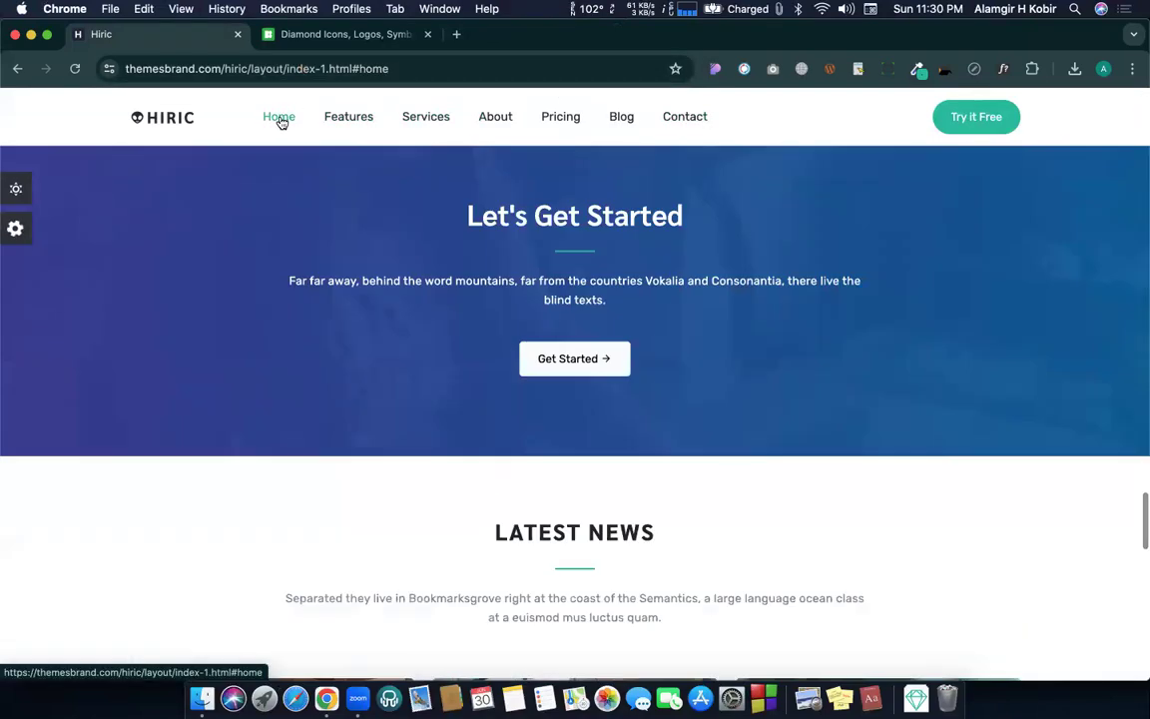
key(ctrl+Left)
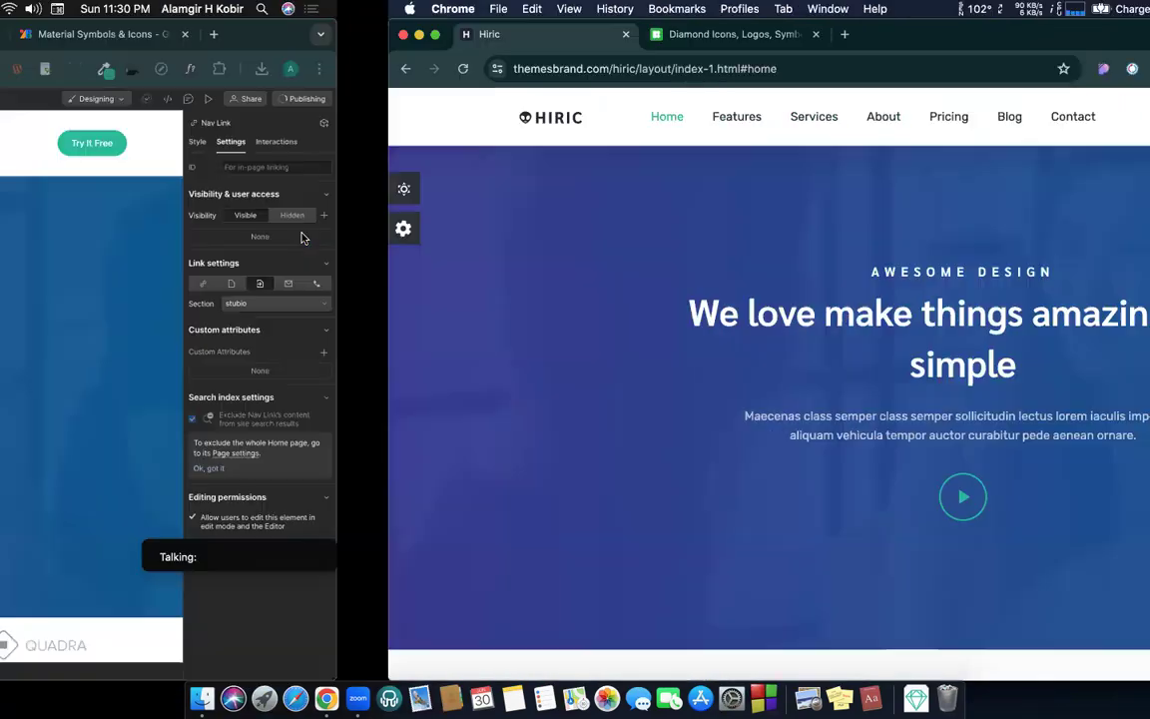